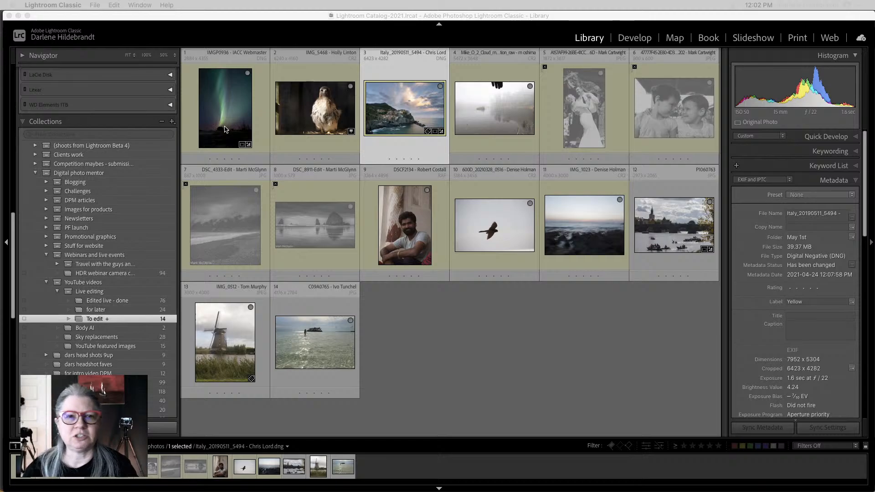
Step: Open the northern lights photo for developing and show its basic adjustments
{"action": "double_click", "coordinate": [224, 129]}
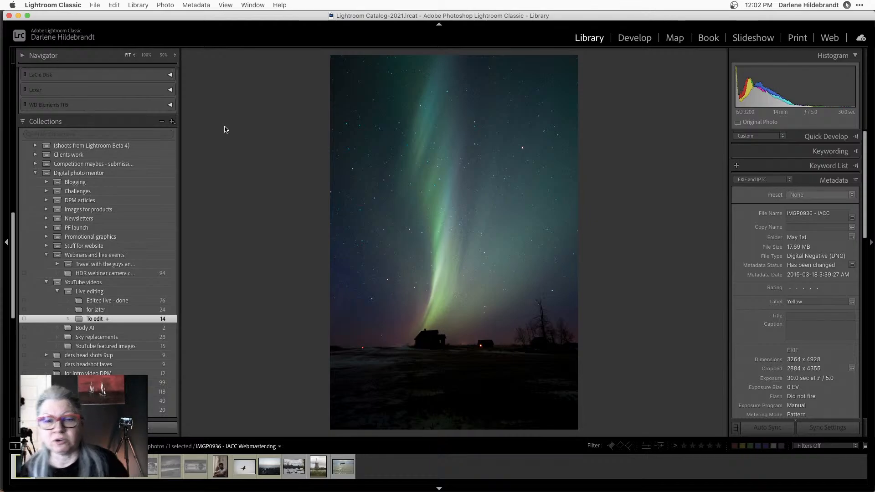
{"action": "left_click", "coordinate": [221, 131]}
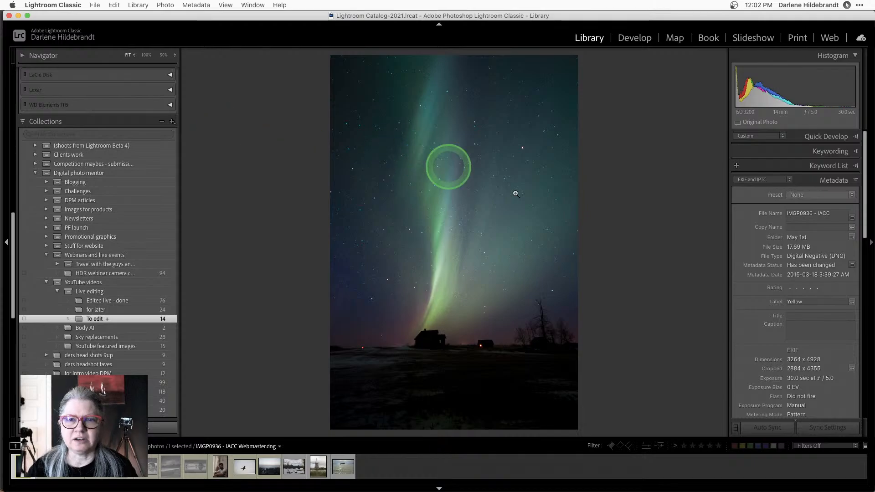
{"action": "key", "text": "d"}
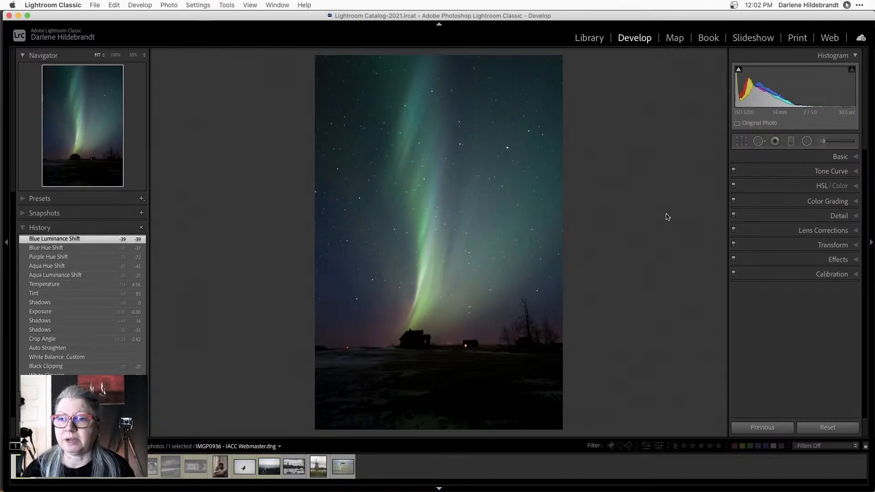
{"action": "left_click", "coordinate": [835, 157]}
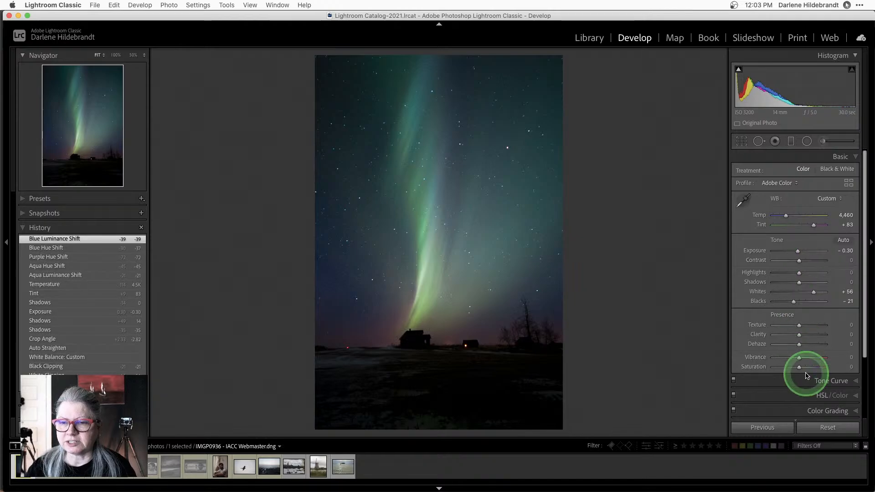
Step: Reset all develop settings on the northern lights photo and take a brief look at the profile browser
{"action": "left_click", "coordinate": [821, 429]}
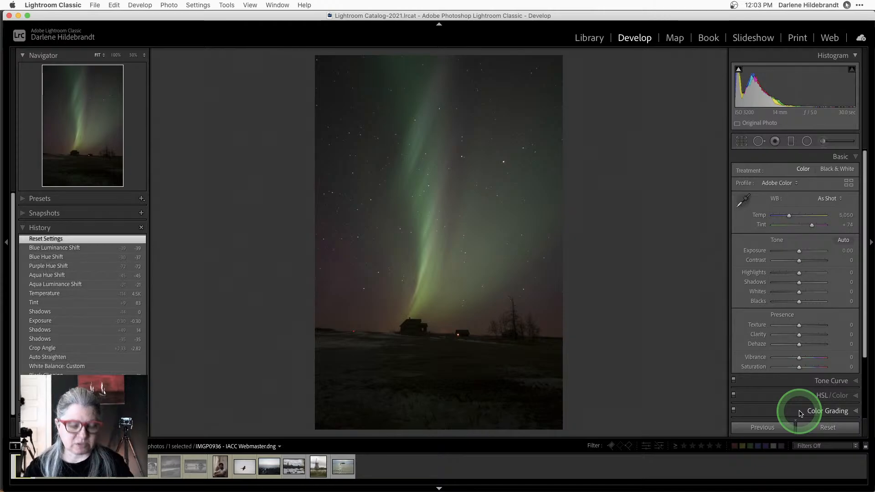
{"action": "key", "text": "super+z"}
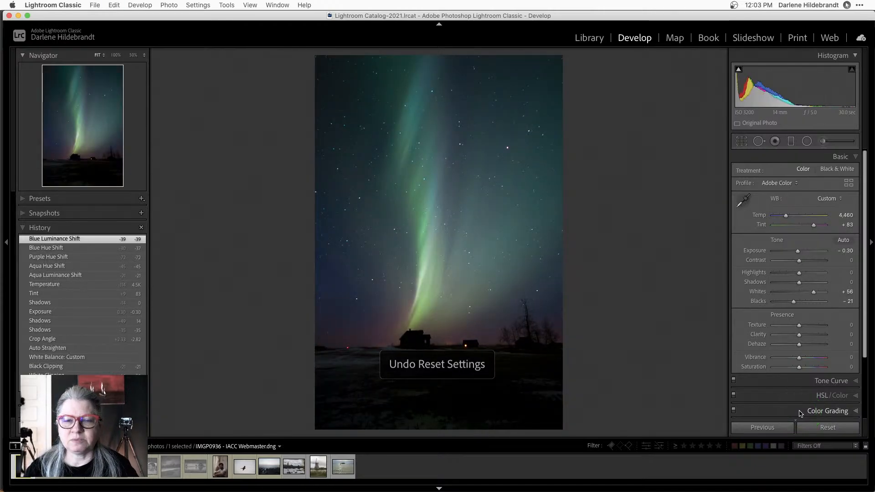
{"action": "left_click", "coordinate": [825, 427]}
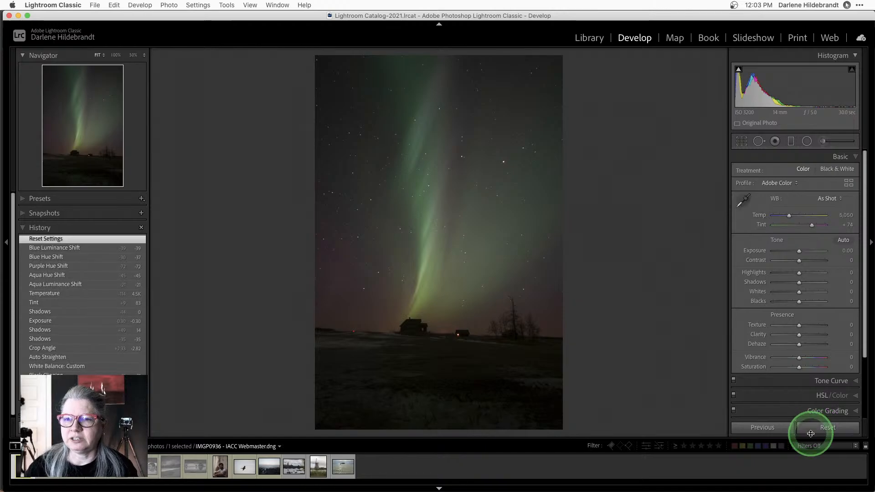
{"action": "left_click", "coordinate": [797, 251]}
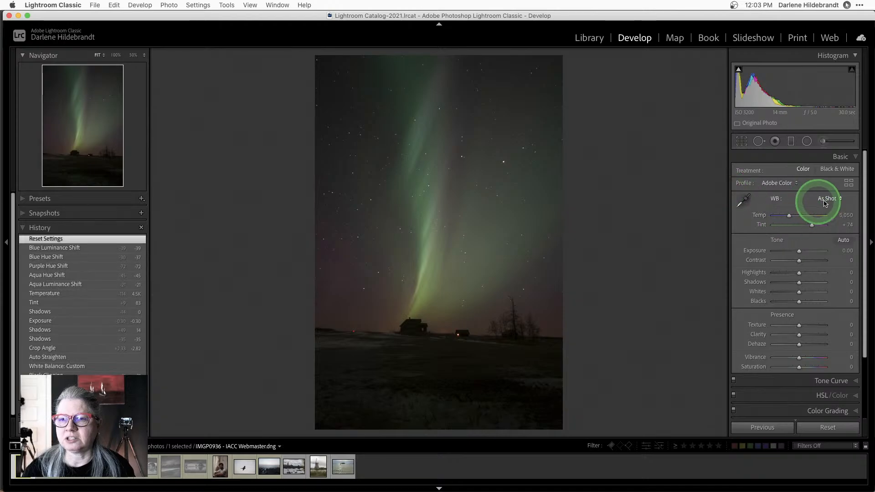
{"action": "left_click", "coordinate": [848, 183]}
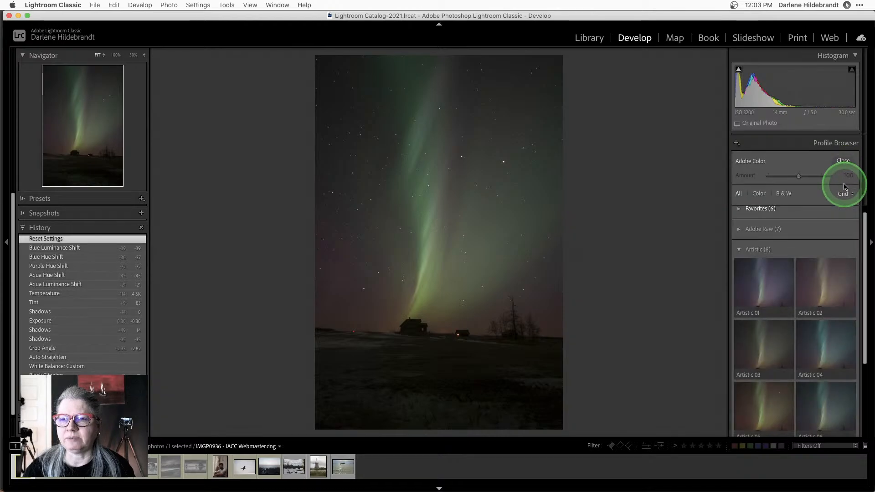
{"action": "left_click", "coordinate": [843, 161]}
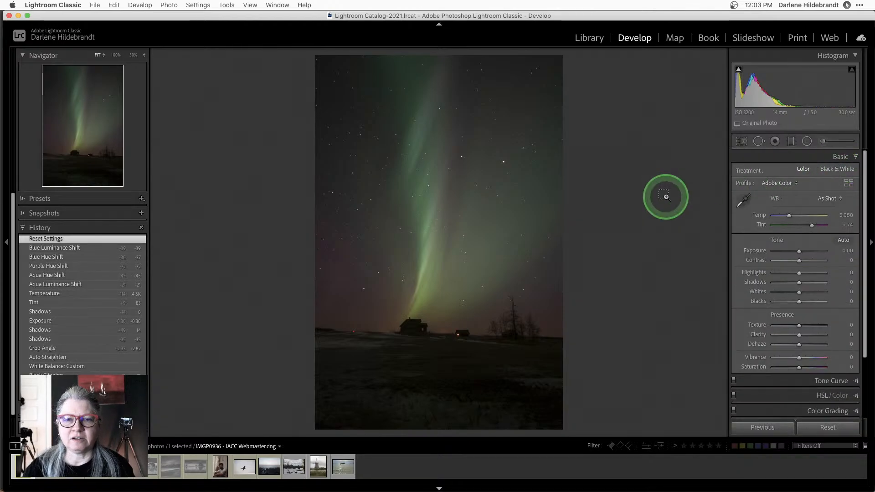
Step: Switch to Luminar AI and open the northern lights photo from the May 1st folder for editing
{"action": "key", "text": "super+Tab"}
{"action": "key", "text": "super+Tab"}
{"action": "key", "text": "super+Tab"}
{"action": "key", "text": "super+Tab"}
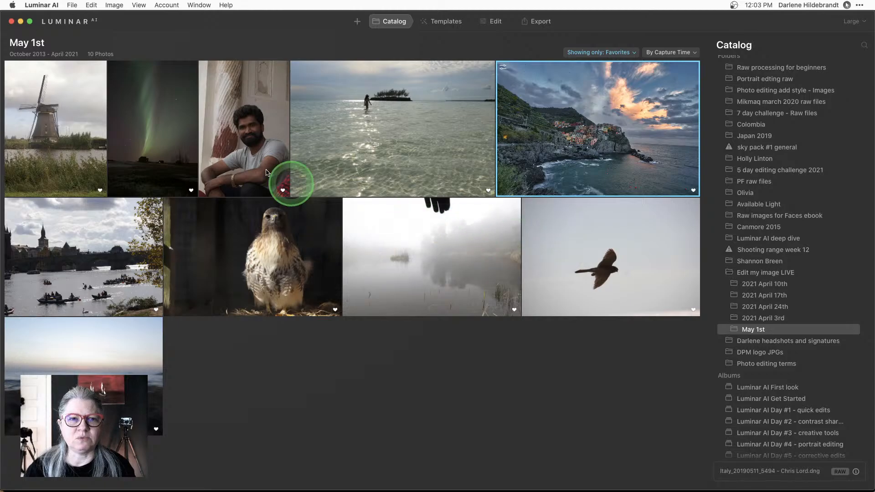
{"action": "left_click", "coordinate": [171, 133]}
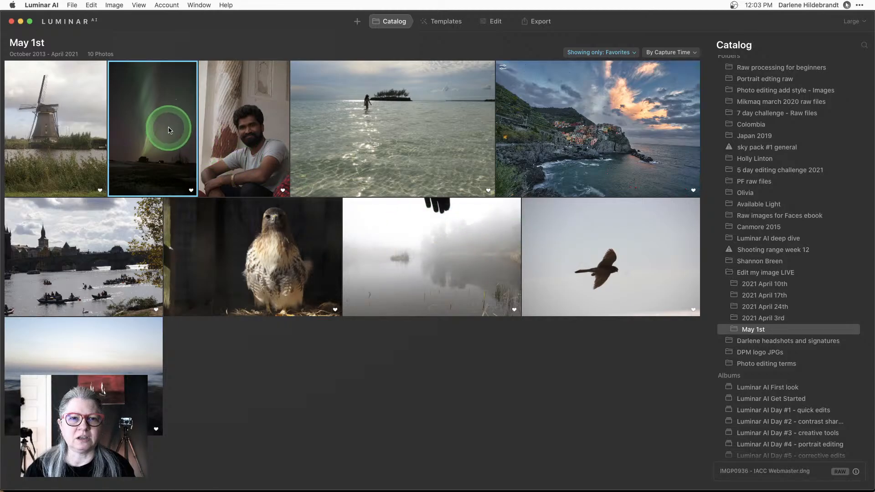
{"action": "left_click", "coordinate": [489, 22]}
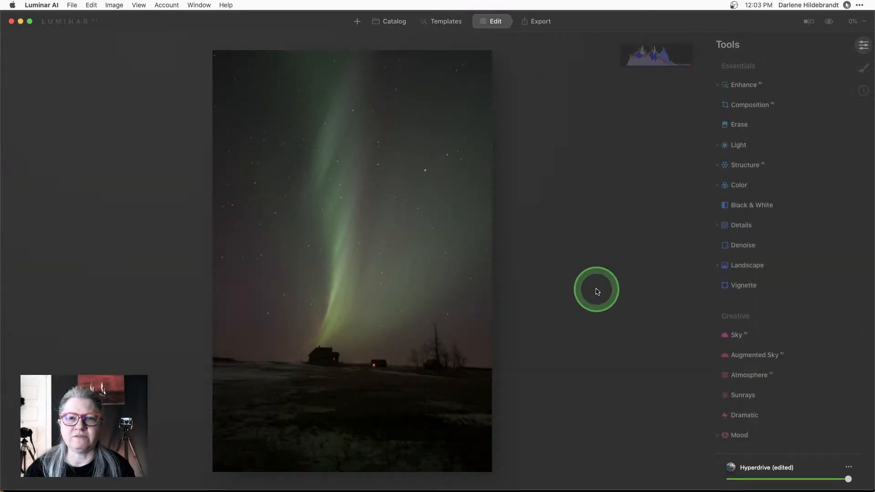
Step: Check which camera profiles the Light tool offers for this photo, keeping Luminar Default
{"action": "left_click", "coordinate": [741, 146]}
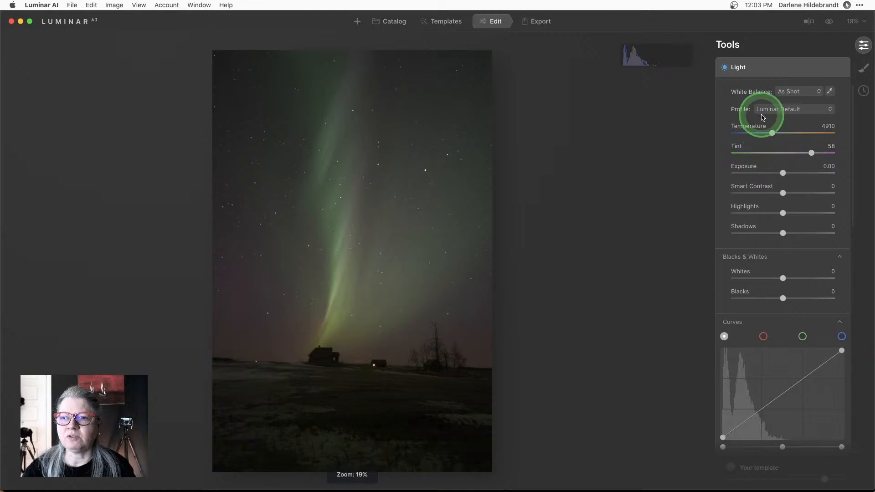
{"action": "left_click", "coordinate": [784, 111]}
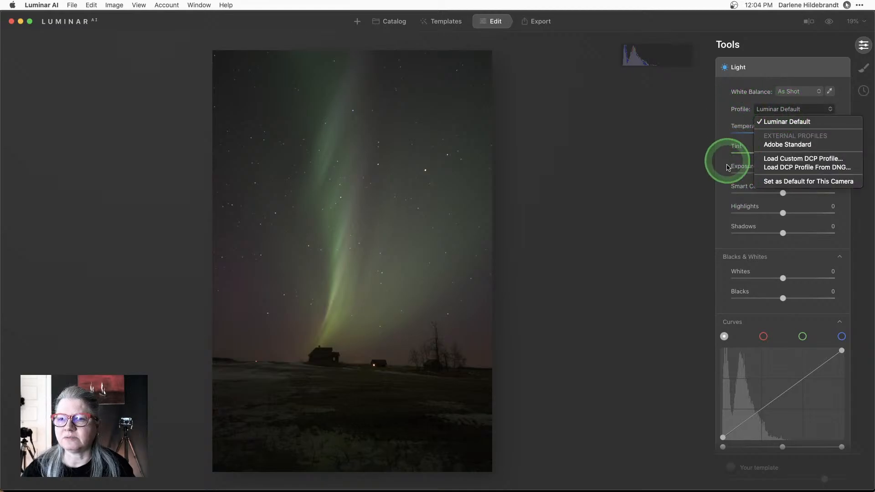
{"action": "left_click", "coordinate": [672, 128]}
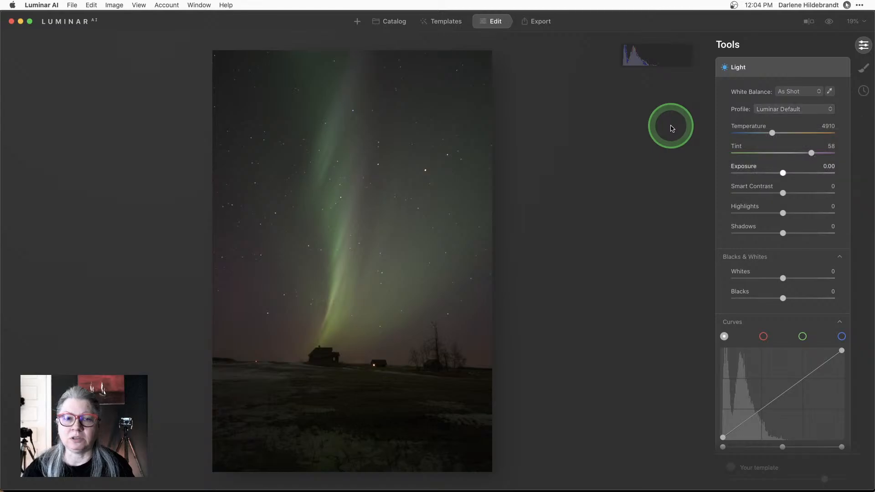
Step: Switch back to Lightroom Classic and preview the Artistic profiles on the northern lights photo
{"action": "key", "text": "super+Tab"}
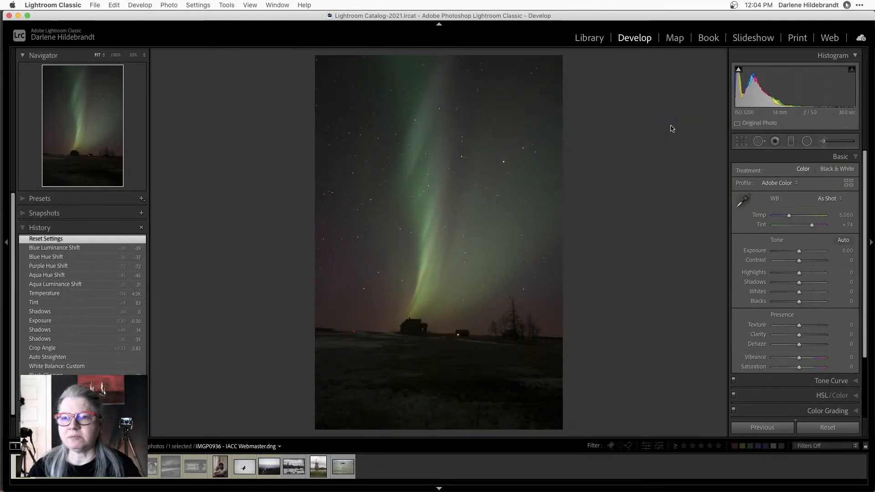
{"action": "left_click", "coordinate": [848, 184]}
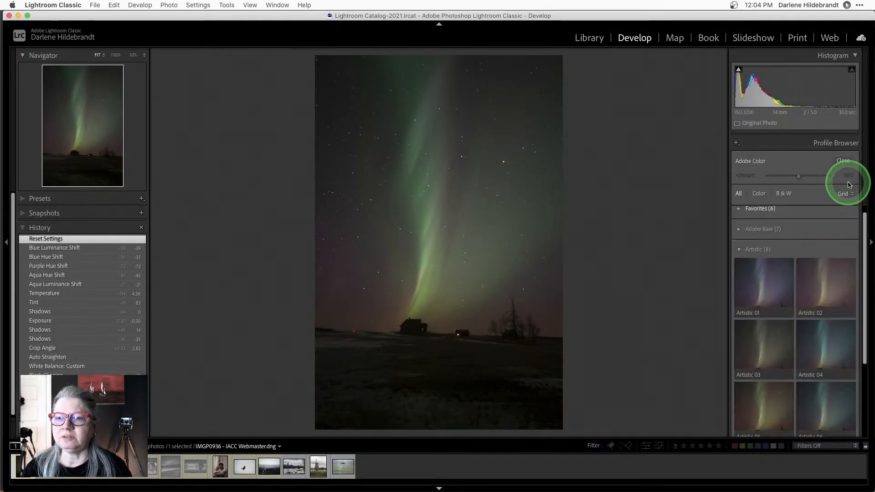
{"action": "scroll", "coordinate": [820, 219], "scroll_direction": "down", "scroll_amount": 1}
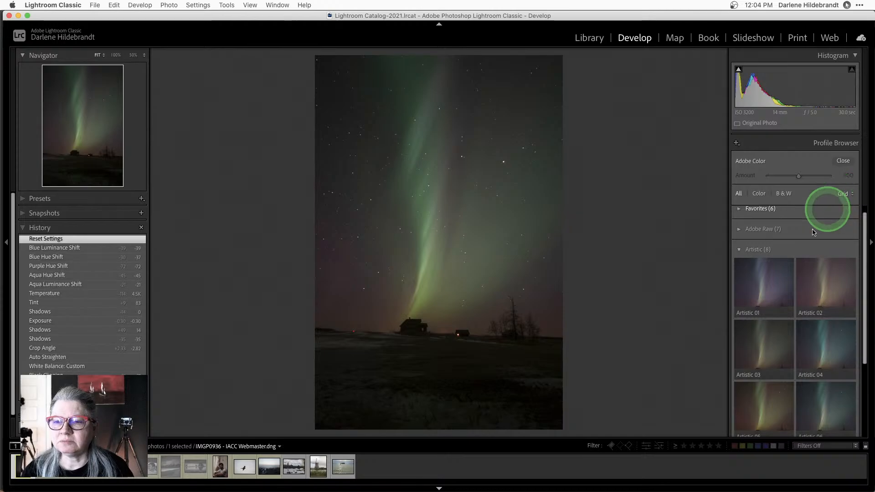
{"action": "left_click", "coordinate": [790, 275]}
{"action": "scroll", "coordinate": [790, 275], "scroll_direction": "down", "scroll_amount": 3}
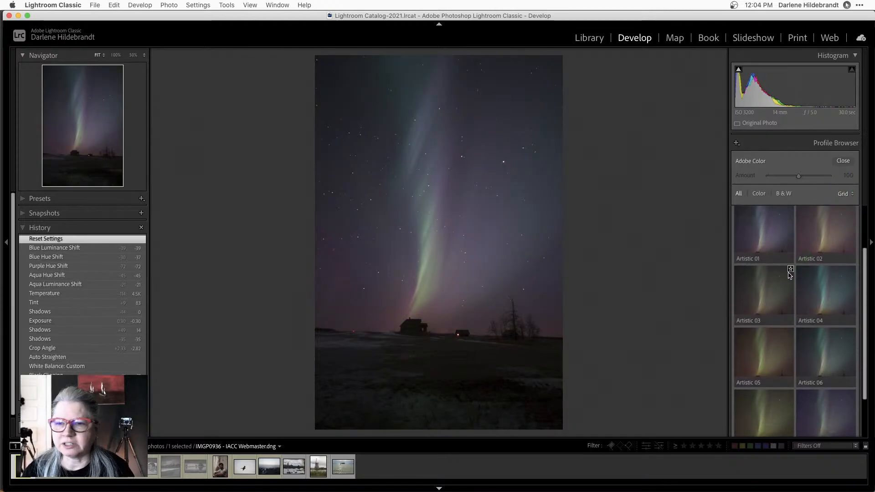
{"action": "scroll", "coordinate": [789, 276], "scroll_direction": "down", "scroll_amount": 2}
{"action": "scroll", "coordinate": [790, 276], "scroll_direction": "up", "scroll_amount": 1}
Step: Examine the photo's EXIF metadata in the Library for its camera make and model
{"action": "key", "text": "e"}
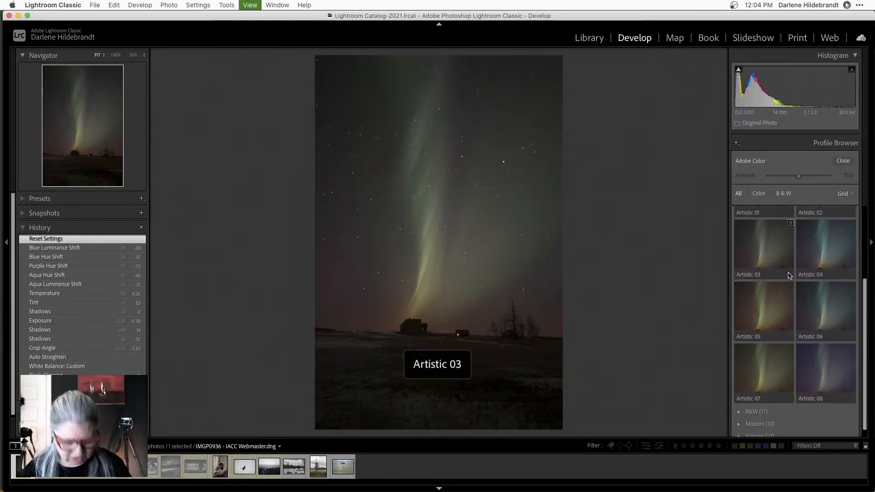
{"action": "left_click", "coordinate": [788, 276]}
{"action": "scroll", "coordinate": [790, 271], "scroll_direction": "down", "scroll_amount": 5}
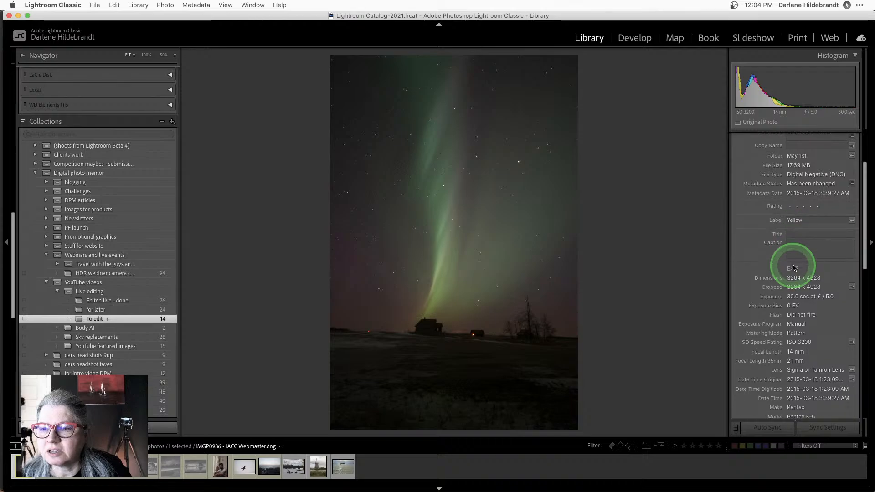
{"action": "scroll", "coordinate": [793, 268], "scroll_direction": "down", "scroll_amount": 1}
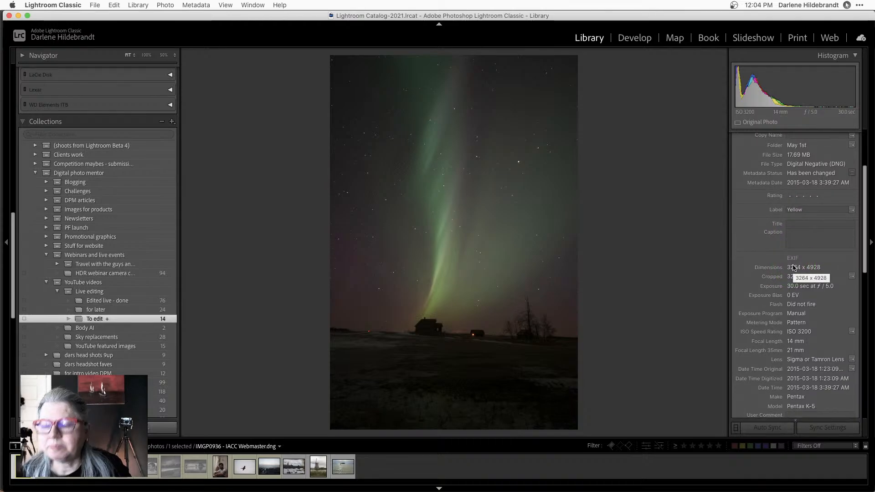
Step: Return to developing the photo and compare previews of the Adobe Raw profiles, including Color, Landscape, Neutral, Standard and Portrait
{"action": "key", "text": "d"}
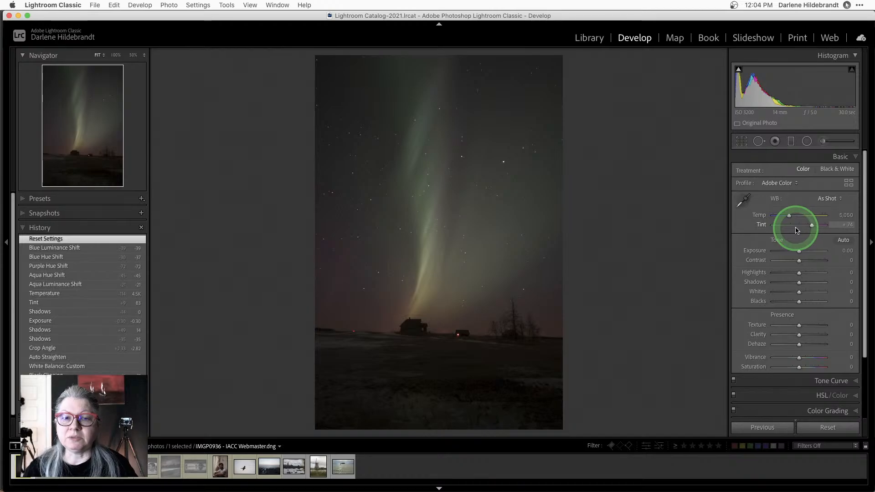
{"action": "left_click", "coordinate": [848, 182]}
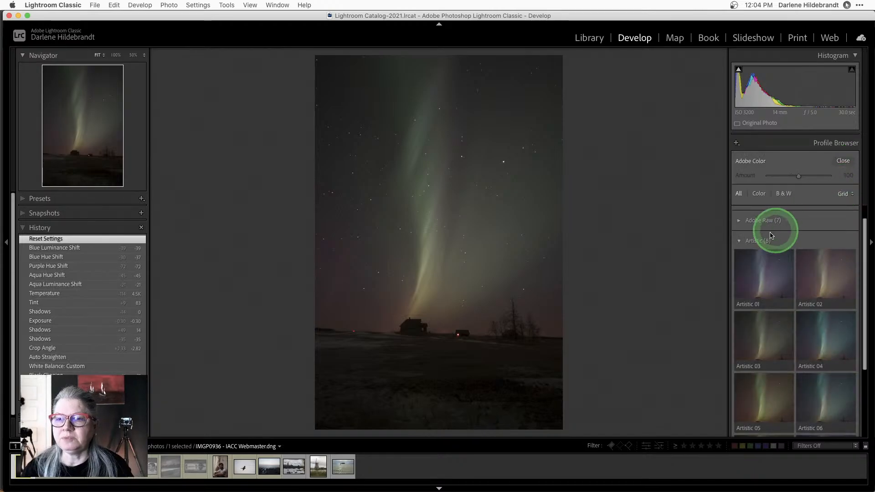
{"action": "left_click", "coordinate": [737, 221]}
{"action": "left_click", "coordinate": [759, 264]}
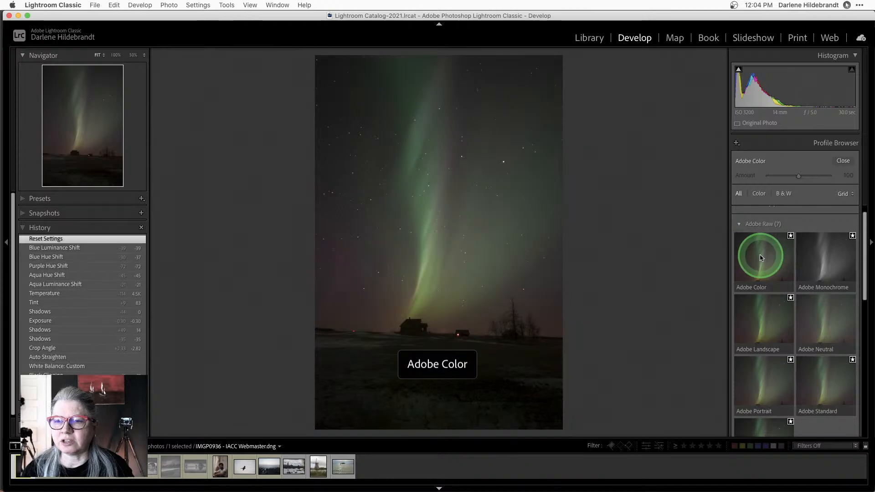
{"action": "left_click", "coordinate": [745, 305]}
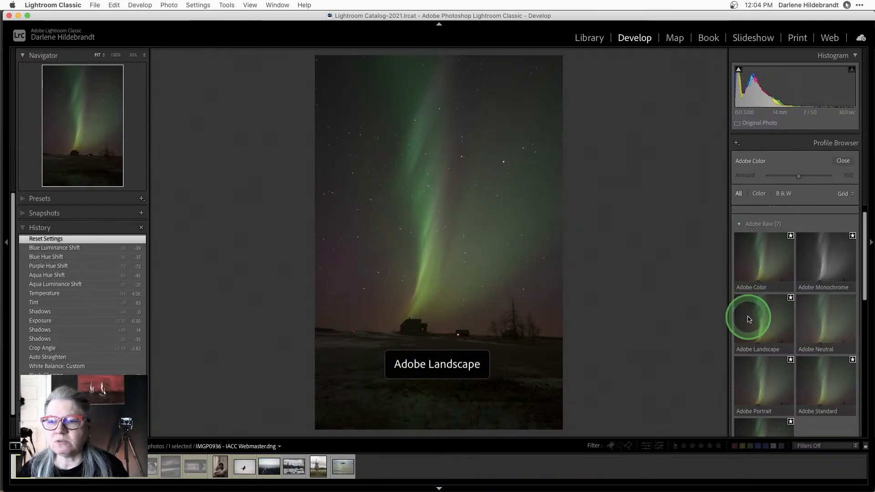
{"action": "left_click", "coordinate": [826, 319]}
{"action": "left_click", "coordinate": [823, 373]}
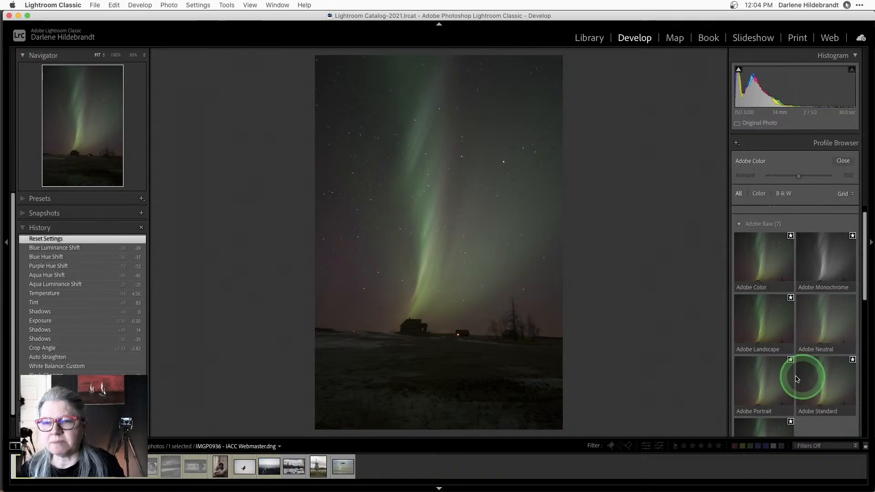
{"action": "left_click", "coordinate": [761, 371]}
Step: Apply the Adobe Landscape profile to the photo and close the profile browser
{"action": "left_click", "coordinate": [761, 315]}
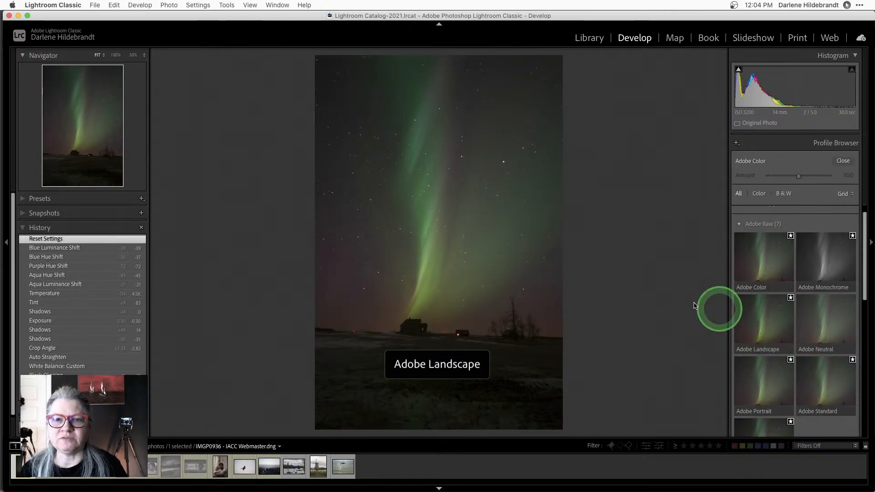
{"action": "left_click", "coordinate": [766, 320]}
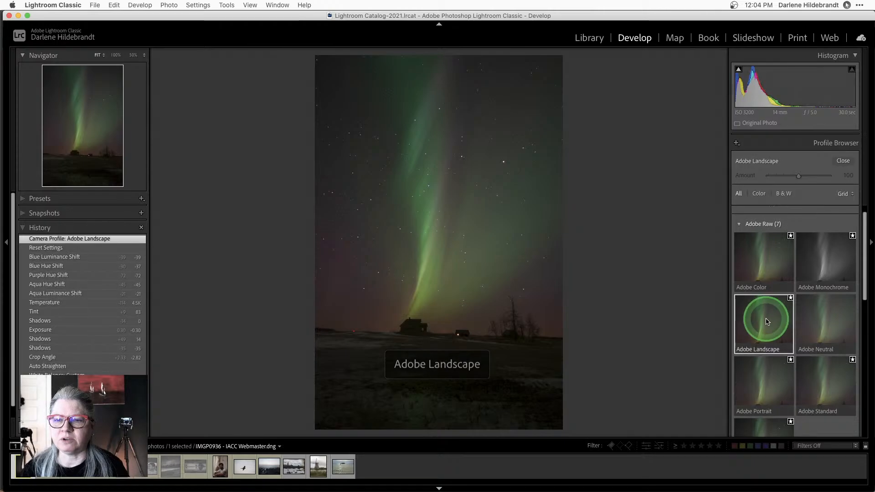
{"action": "left_click", "coordinate": [842, 161]}
{"action": "left_click", "coordinate": [799, 273]}
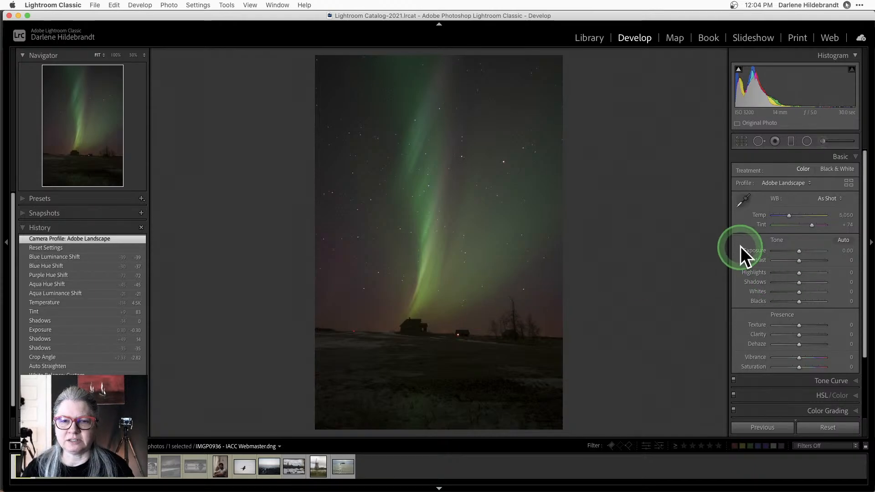
Step: Straighten the northern lights photo automatically with the Crop & Straighten tool
{"action": "key", "text": "r"}
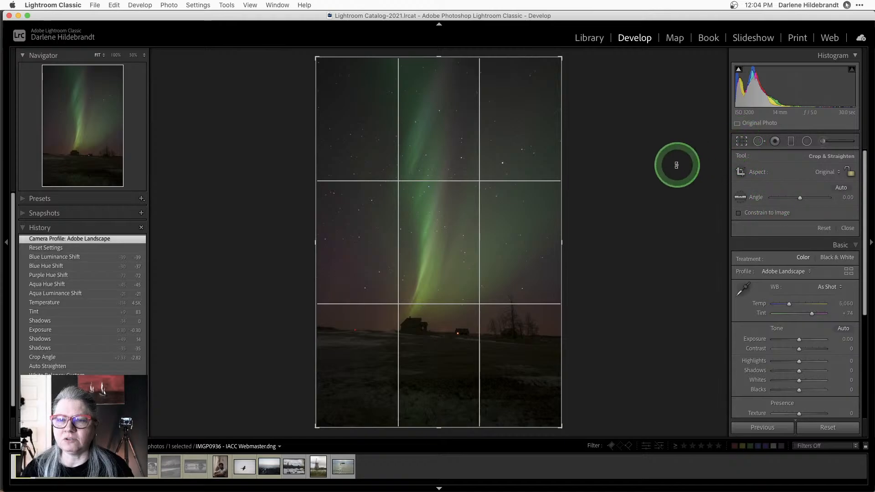
{"action": "key", "text": "r"}
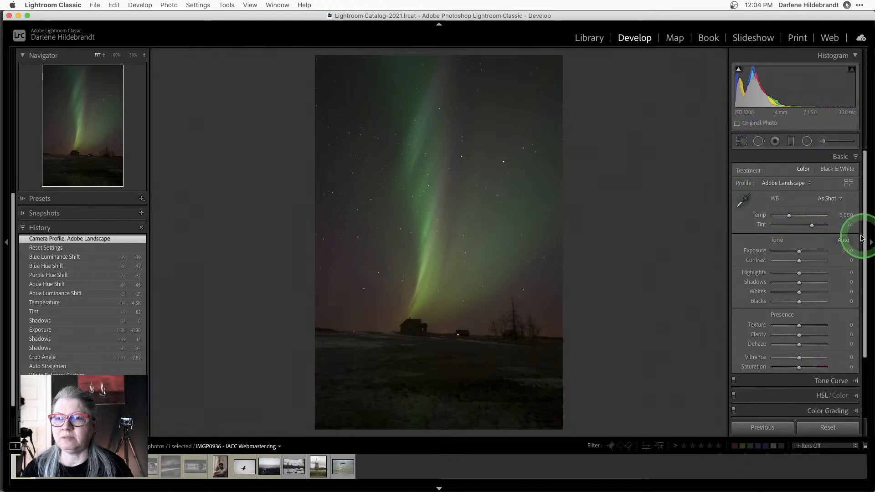
{"action": "key", "text": "r"}
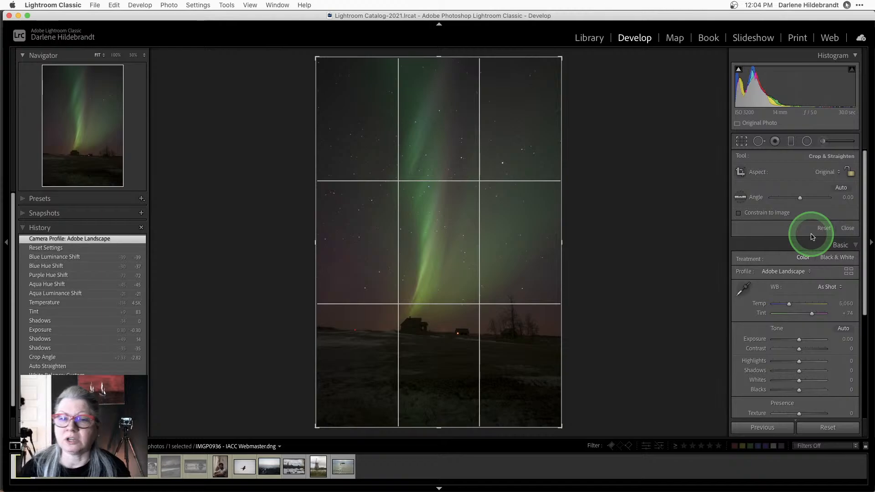
{"action": "left_click", "coordinate": [841, 188]}
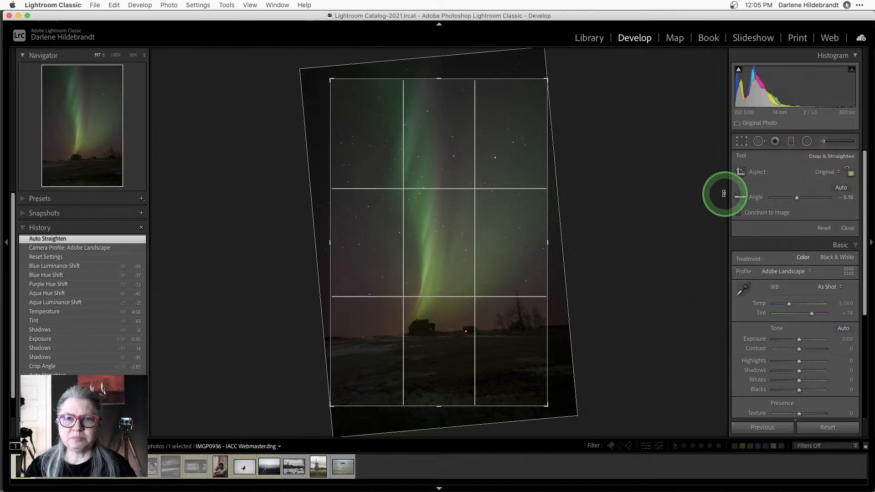
Step: Reposition the photo in the crop frame to include more sky, and trim the dark foreground from the crop's lower edge
{"action": "left_click_drag", "start_coordinate": [417, 178], "coordinate": [416, 188]}
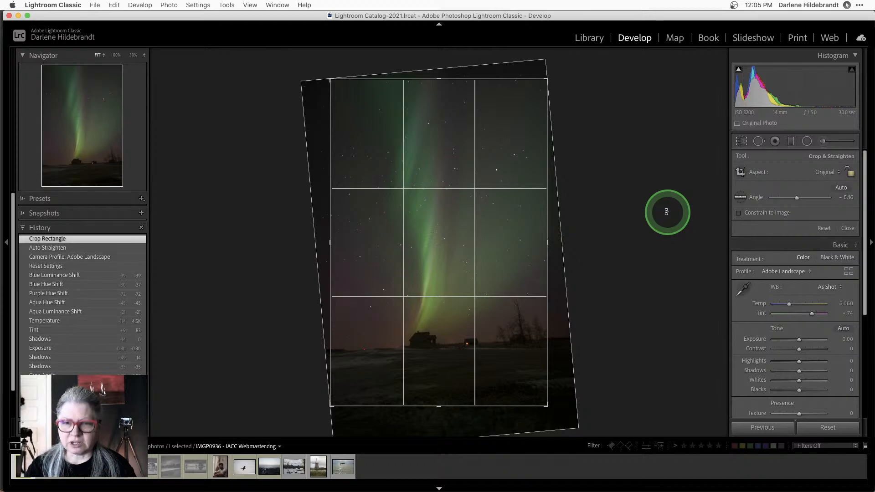
{"action": "key", "text": "Return"}
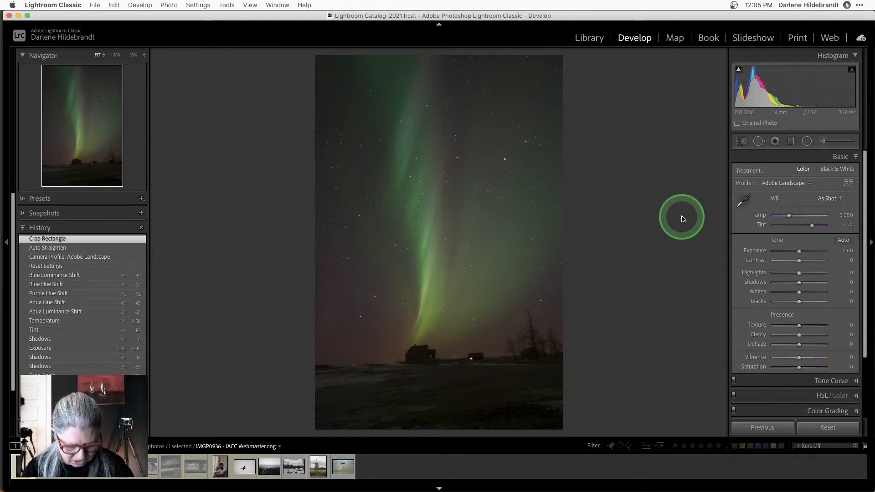
{"action": "key", "text": "r"}
{"action": "left_click_drag", "start_coordinate": [431, 404], "coordinate": [434, 391]}
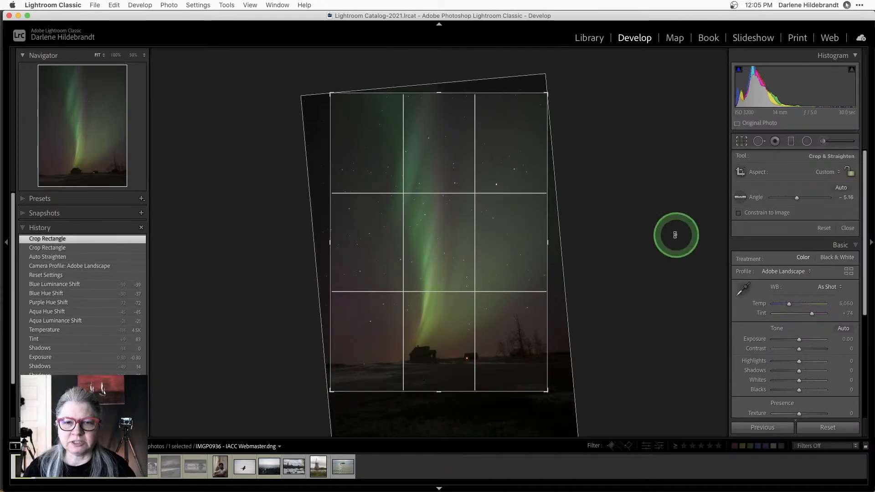
{"action": "key", "text": "r"}
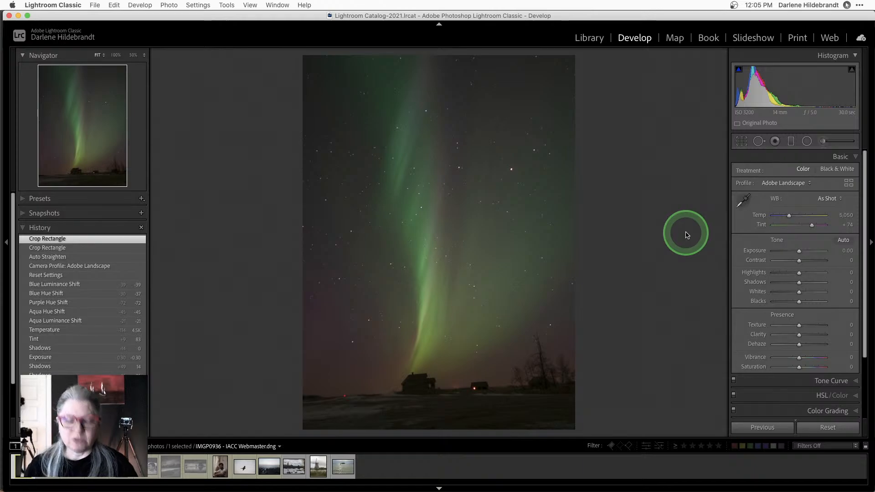
Step: Reopen the crop and extend its lower edge back to the original proportions to include more foreground
{"action": "key", "text": "r"}
{"action": "left_click", "coordinate": [557, 275]}
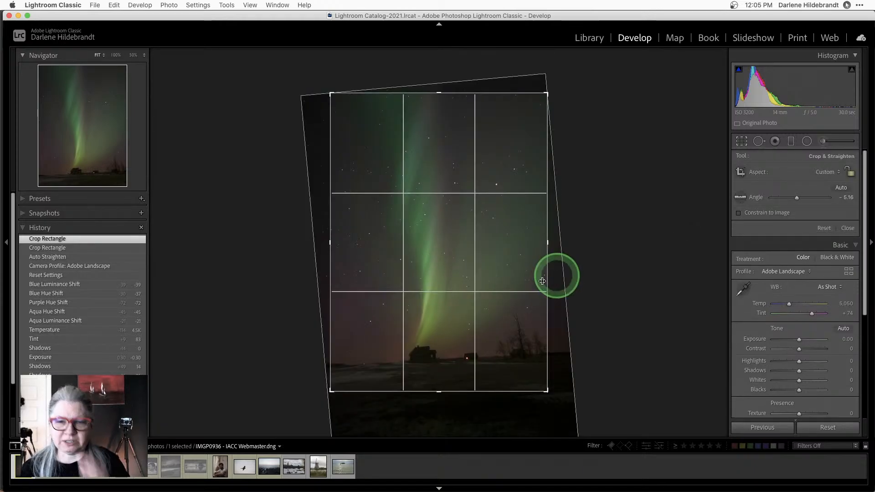
{"action": "left_click", "coordinate": [459, 324]}
{"action": "left_click_drag", "start_coordinate": [446, 390], "coordinate": [442, 416]}
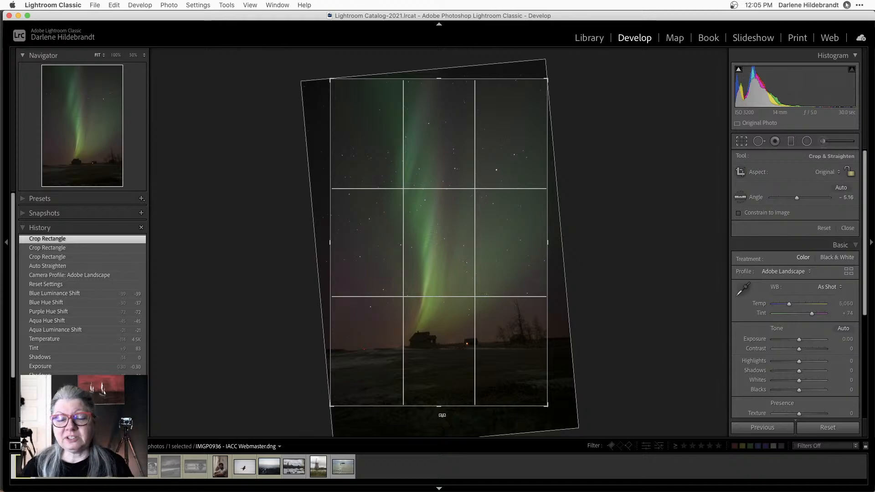
Step: Trim a thin strip of the dark foreground from the crop's lower edge and apply the crop
{"action": "left_click", "coordinate": [440, 418]}
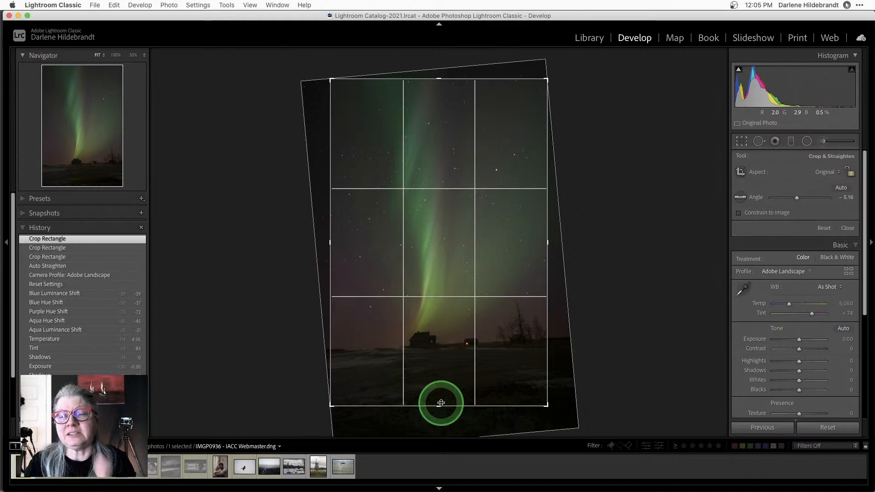
{"action": "left_click_drag", "start_coordinate": [442, 403], "coordinate": [441, 392]}
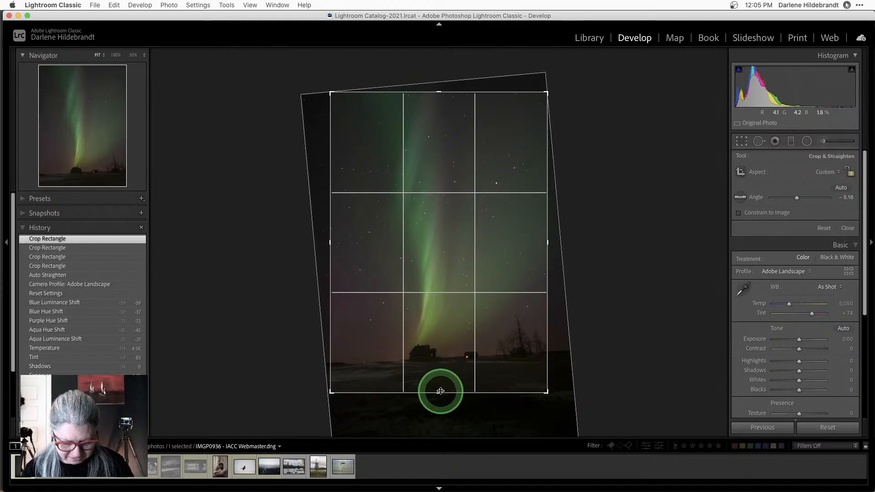
{"action": "key", "text": "Return"}
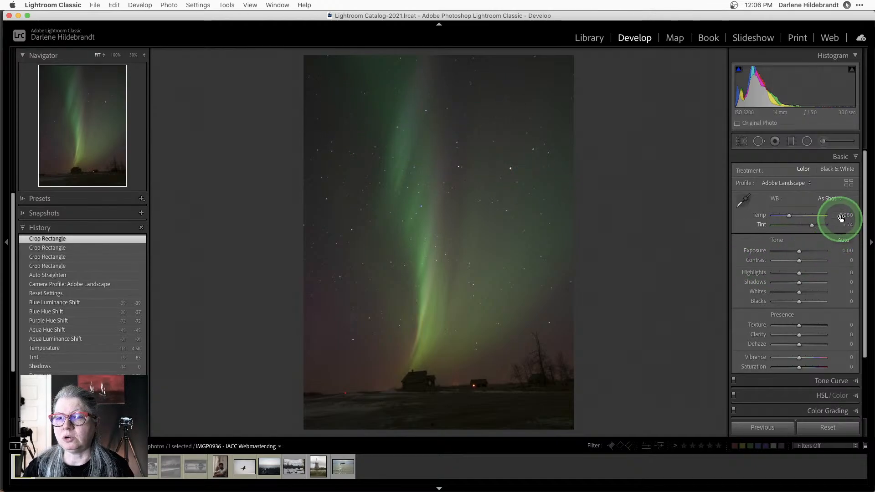
Step: Cool the photo's white balance by setting Temp to 3,924 and Tint to +72
{"action": "left_click_drag", "start_coordinate": [789, 216], "coordinate": [784, 216]}
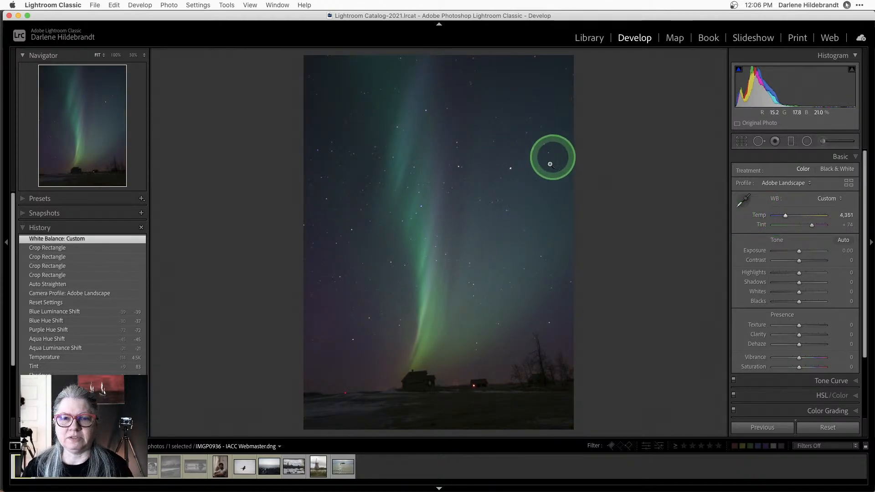
{"action": "mouse_move", "coordinate": [813, 233]}
{"action": "left_mouse_down"}
{"action": "mouse_move", "coordinate": [812, 225]}
{"action": "mouse_move", "coordinate": [826, 228]}
{"action": "mouse_move", "coordinate": [790, 226]}
{"action": "mouse_move", "coordinate": [829, 230]}
{"action": "mouse_move", "coordinate": [801, 229]}
{"action": "mouse_move", "coordinate": [813, 230]}
{"action": "left_mouse_up"}
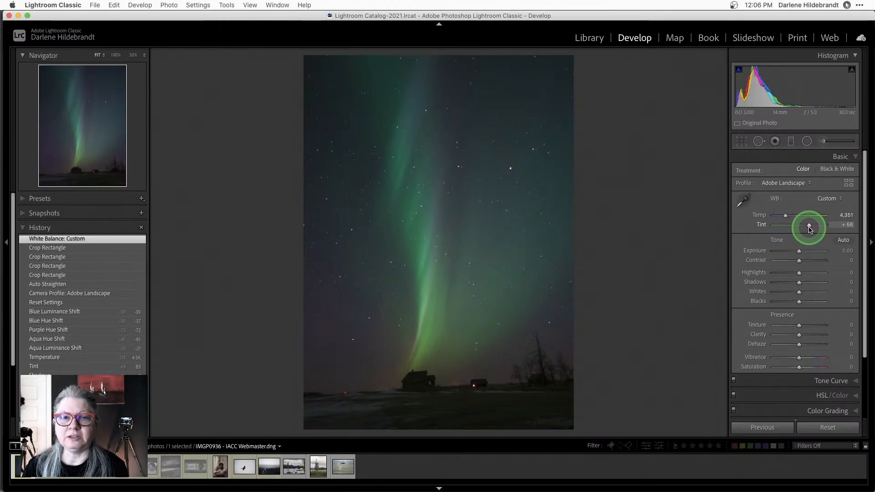
{"action": "left_click_drag", "start_coordinate": [809, 229], "coordinate": [782, 217]}
{"action": "left_click", "coordinate": [786, 217]}
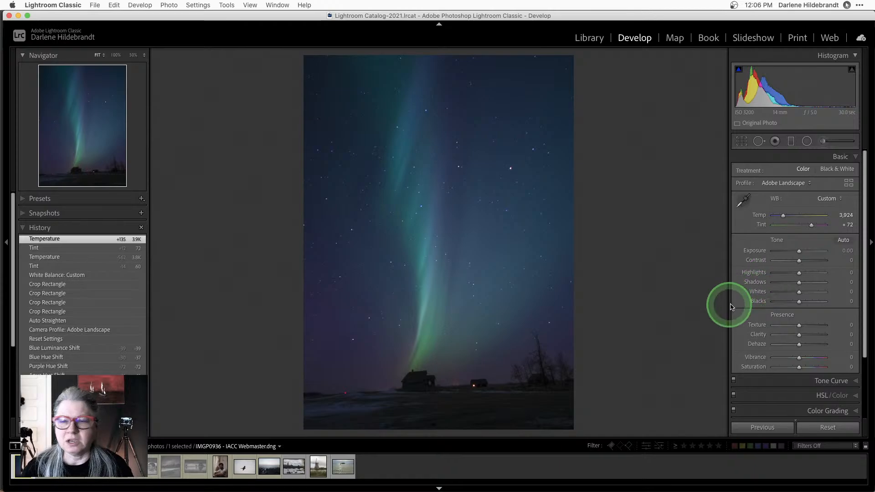
Step: Auto-set the Whites and Blacks, and fine-tune them with the clipping preview to Whites +50 and Blacks −22
{"action": "left_click", "coordinate": [800, 296]}
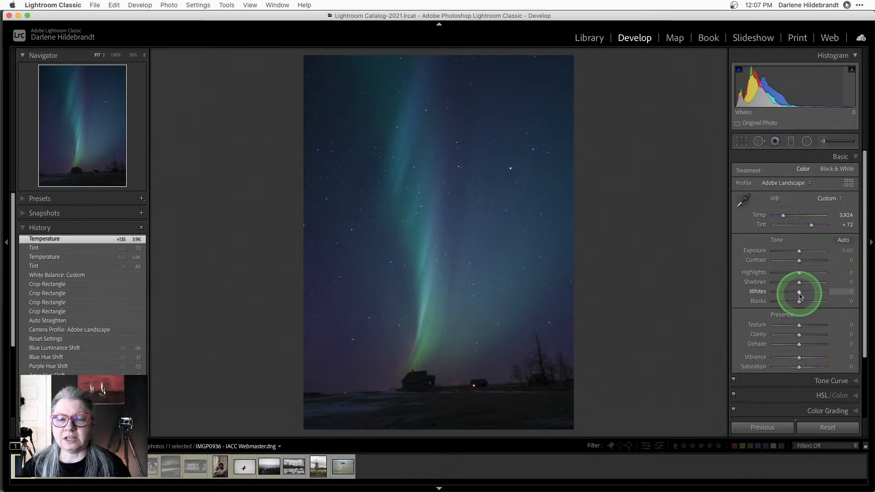
{"action": "left_click", "coordinate": [758, 294]}
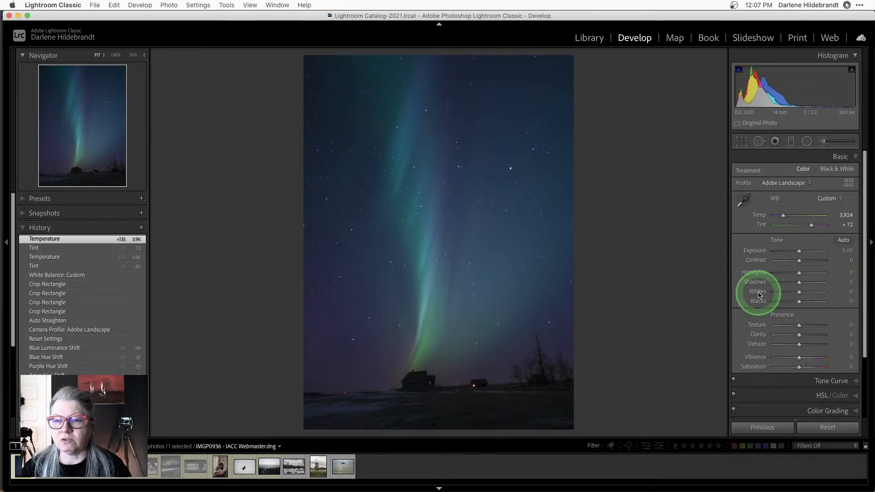
{"action": "double_click", "coordinate": [758, 293], "text": "shift"}
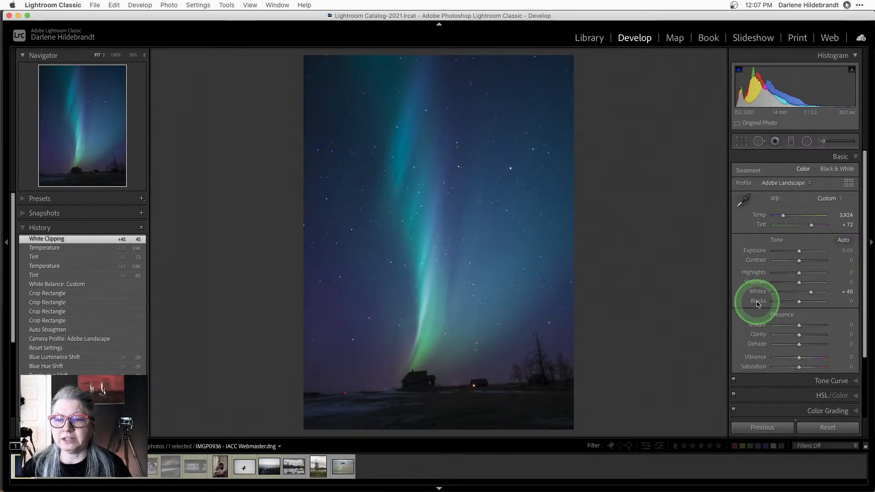
{"action": "double_click", "coordinate": [758, 302], "text": "shift"}
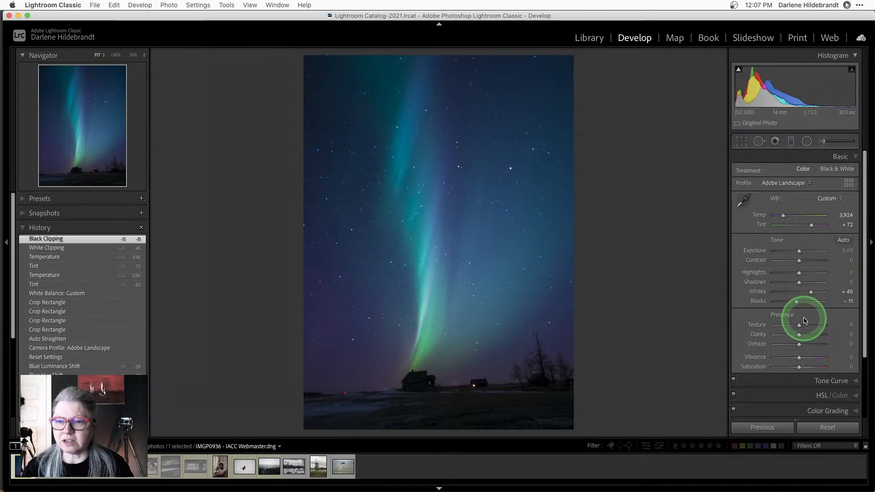
{"action": "left_click_drag", "start_coordinate": [812, 294], "coordinate": [811, 294]}
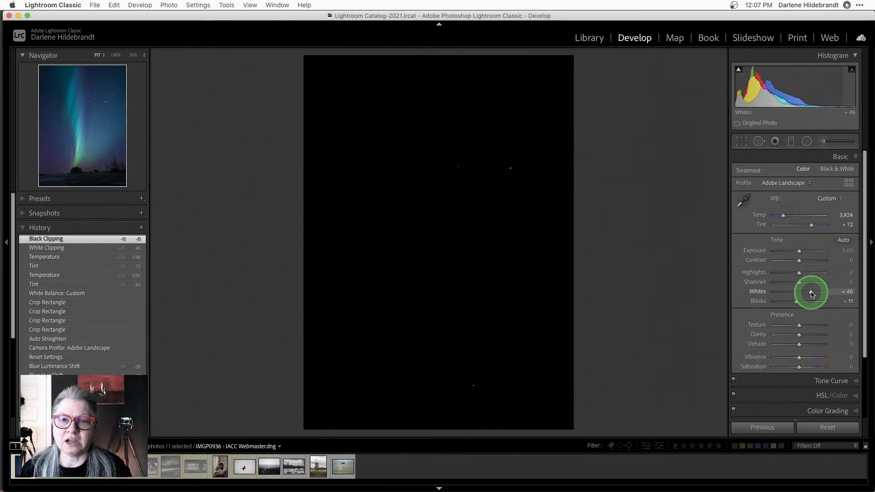
{"action": "left_click_drag", "start_coordinate": [811, 294], "coordinate": [794, 303]}
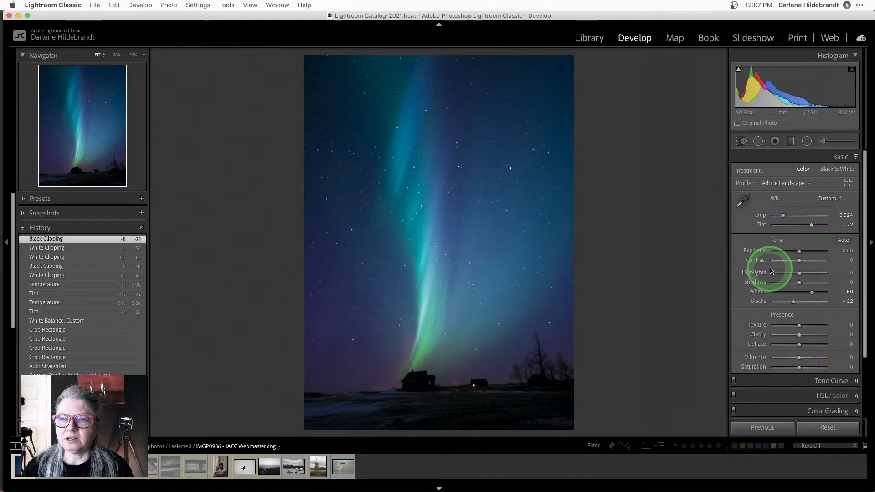
Step: Set Exposure to −0.25 and Highlights to −1, and refine the white balance to Temp 4,065 and Tint +59
{"action": "left_click_drag", "start_coordinate": [799, 275], "coordinate": [798, 250]}
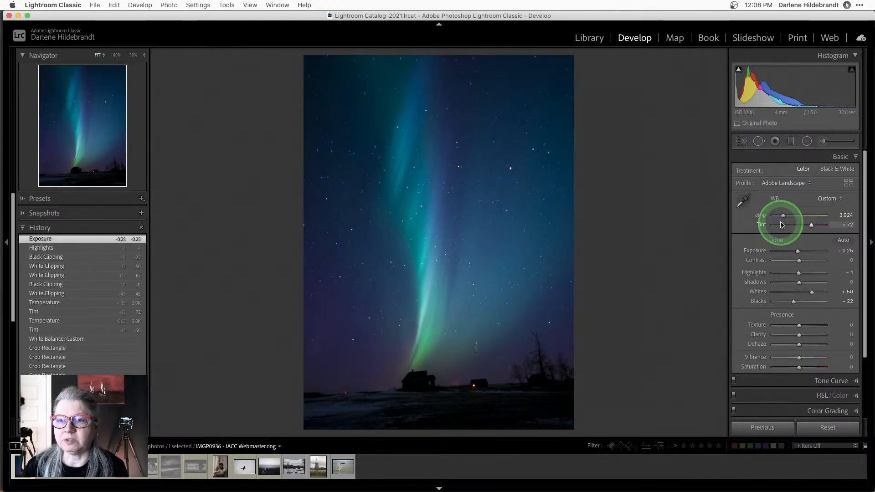
{"action": "left_click_drag", "start_coordinate": [783, 215], "coordinate": [809, 226]}
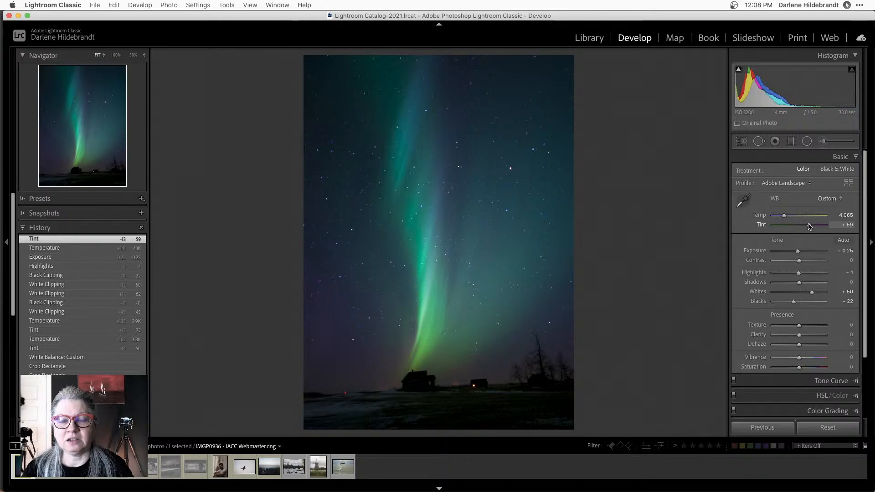
Step: Compare the unedited and edited versions of the northern lights photo several times
{"action": "key", "text": "backslash"}
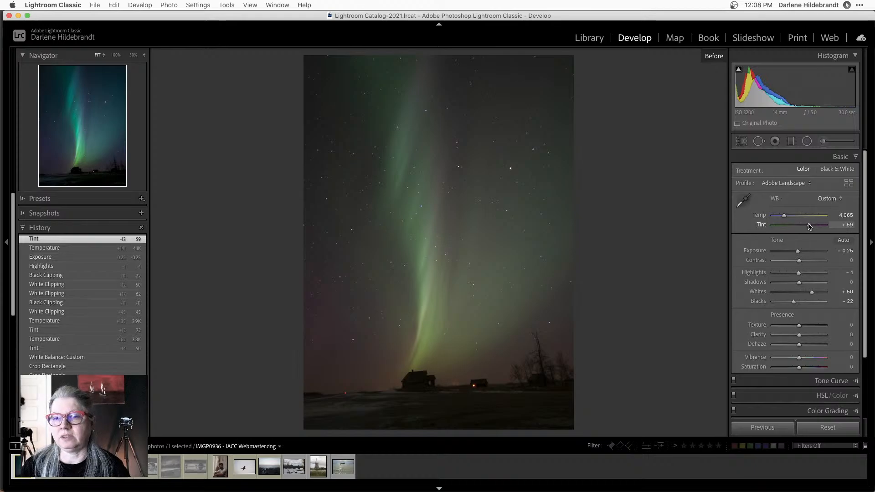
{"action": "key", "text": "backslash"}
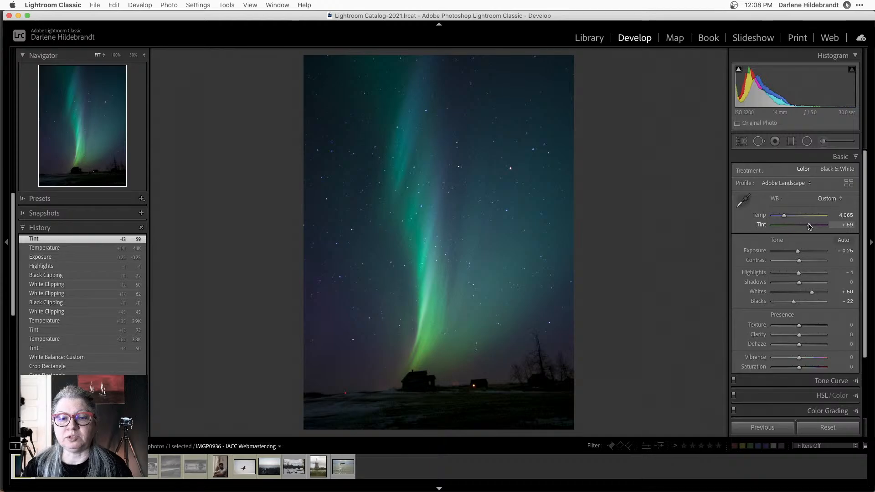
{"action": "key", "text": "backslash"}
{"action": "key", "text": "backslash"}
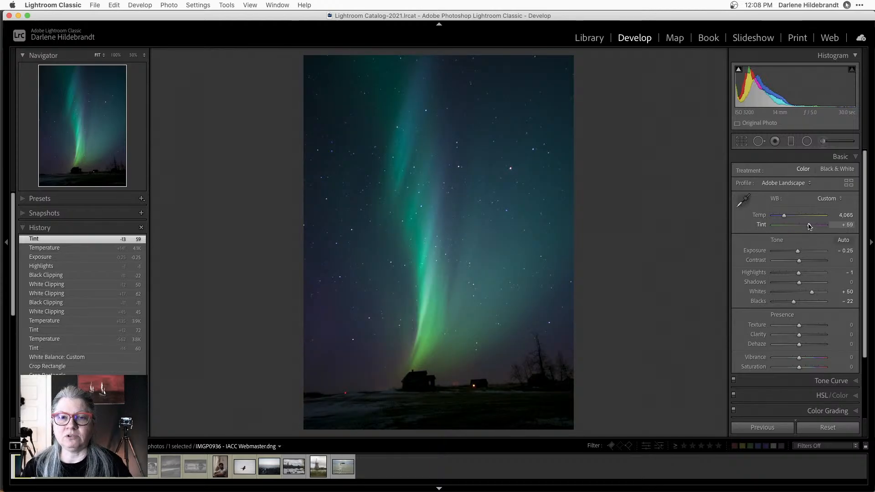
{"action": "key", "text": "backslash"}
{"action": "key", "text": "backslash"}
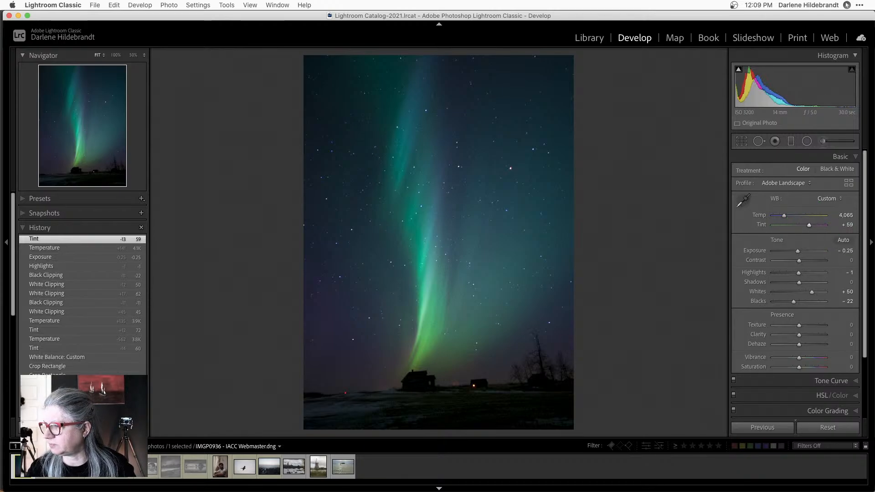
{"action": "key", "text": "super+shift+e"}
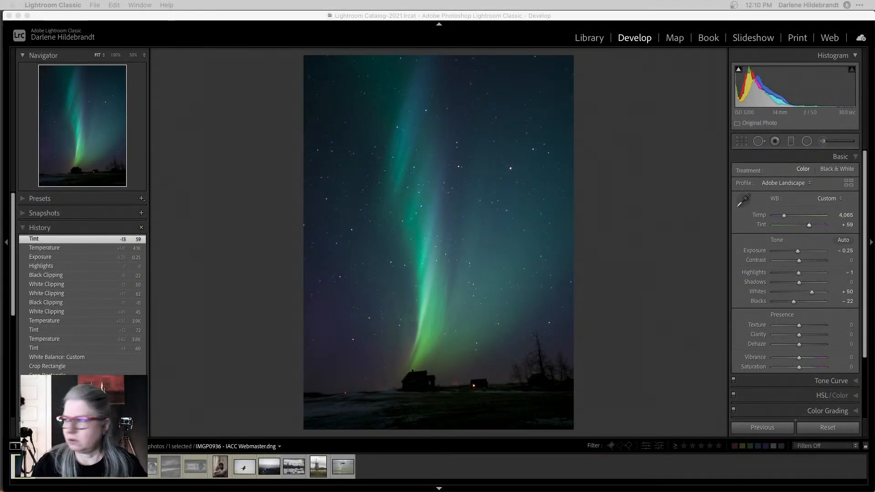
{"action": "left_click", "coordinate": [650, 236]}
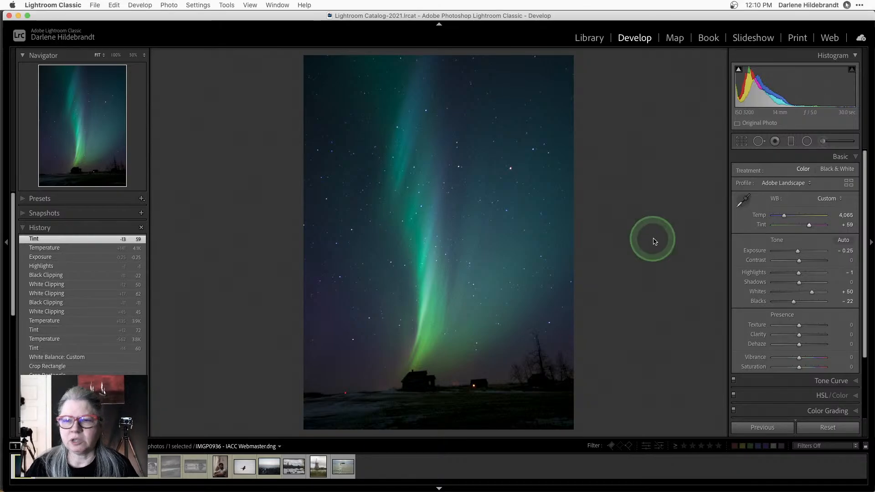
Step: Inspect the noise in the aurora and stars at 100% and check the camera and exposure information overlays
{"action": "left_click", "coordinate": [416, 221]}
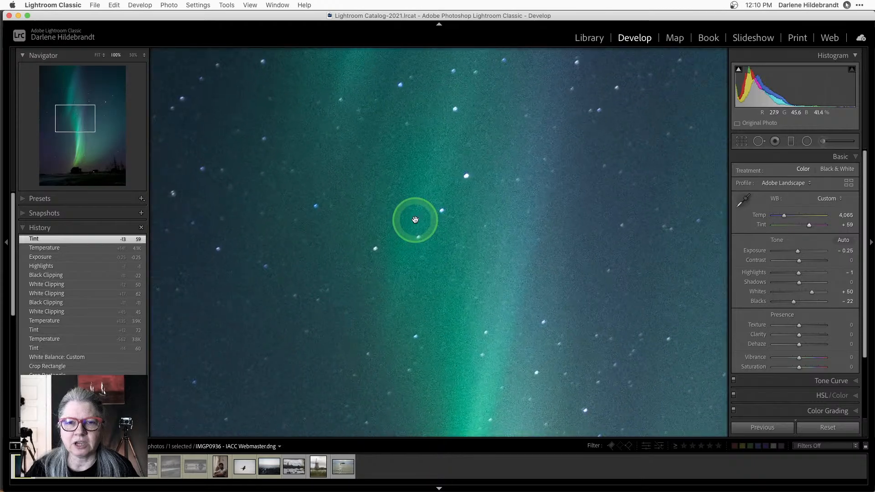
{"action": "left_click_drag", "start_coordinate": [504, 307], "coordinate": [505, 201]}
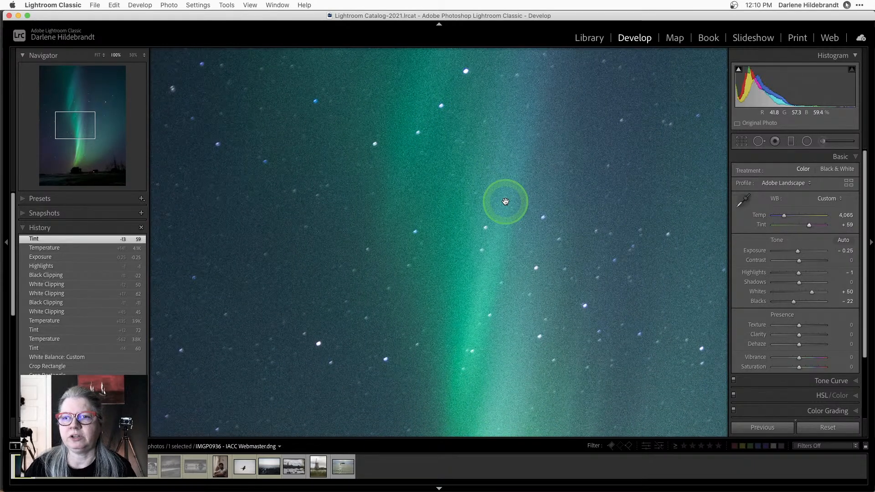
{"action": "key", "text": "i"}
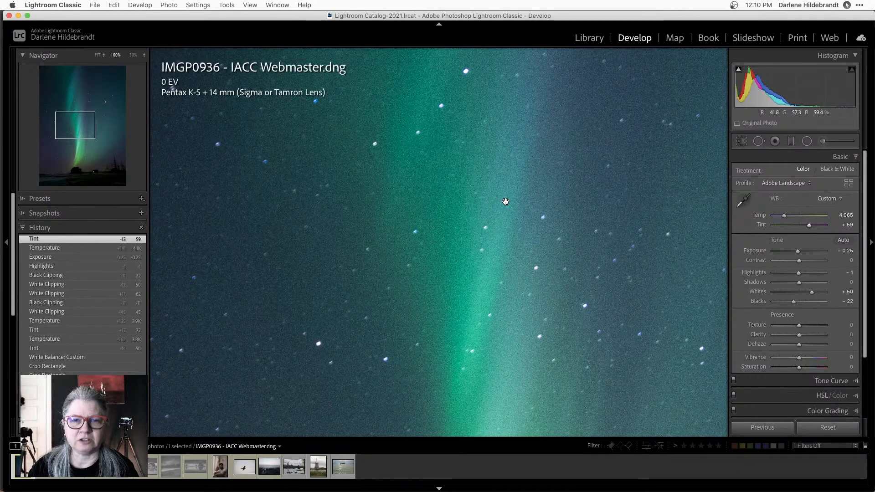
{"action": "key", "text": "i"}
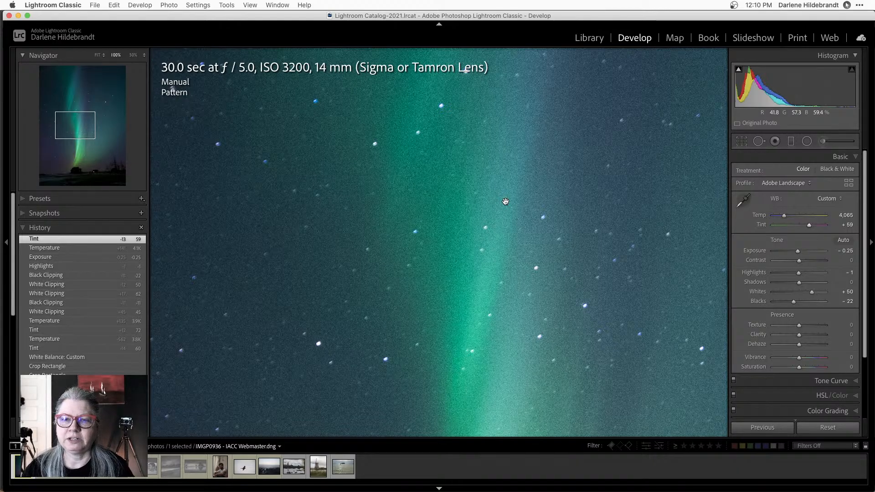
{"action": "key", "text": "i"}
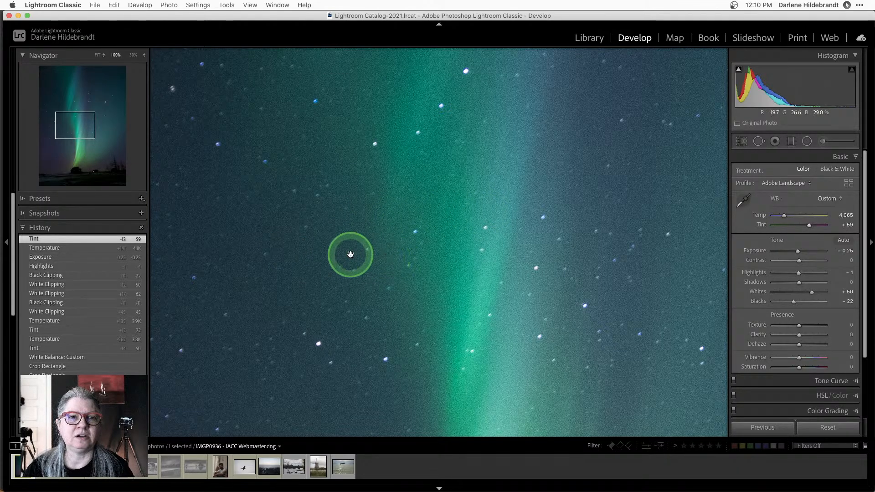
Step: Apply the preset Noise reduction #3 luminance (high) from the DPM Sharpen and Noise Reduction group to the northern lights photo
{"action": "scroll", "coordinate": [759, 277], "scroll_direction": "down", "scroll_amount": 4}
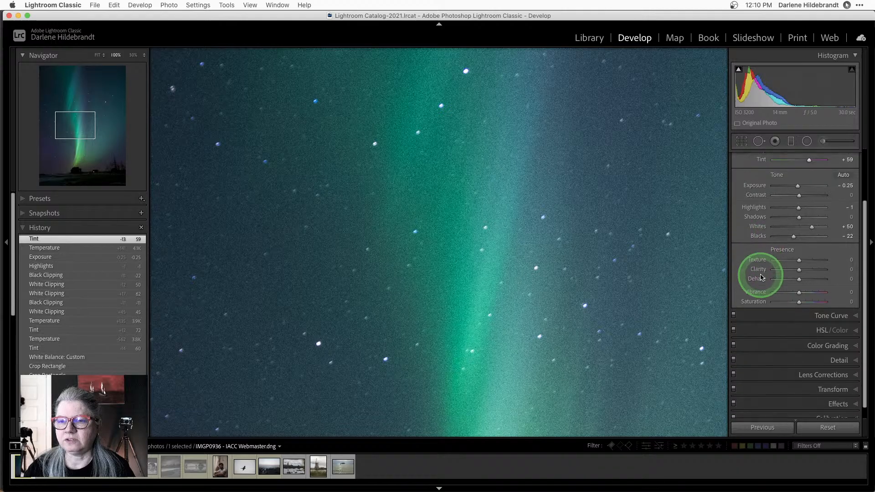
{"action": "left_click", "coordinate": [839, 348]}
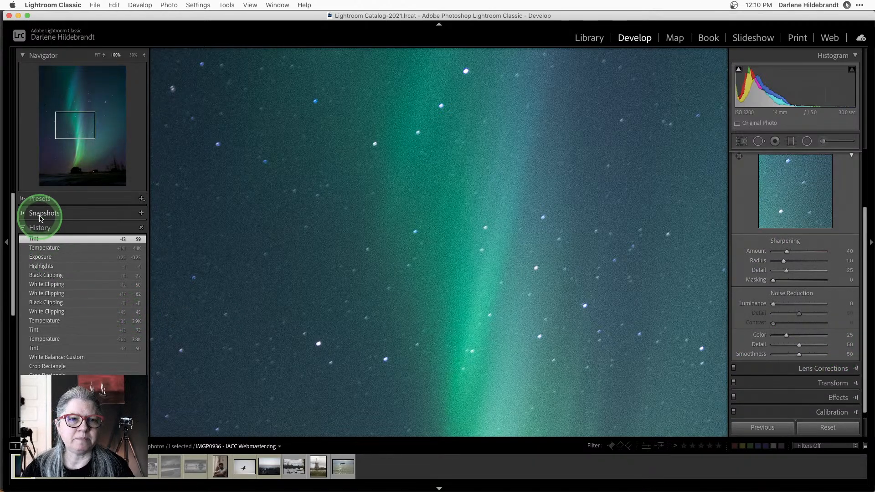
{"action": "left_click", "coordinate": [24, 199]}
{"action": "scroll", "coordinate": [50, 250], "scroll_direction": "down", "scroll_amount": 5}
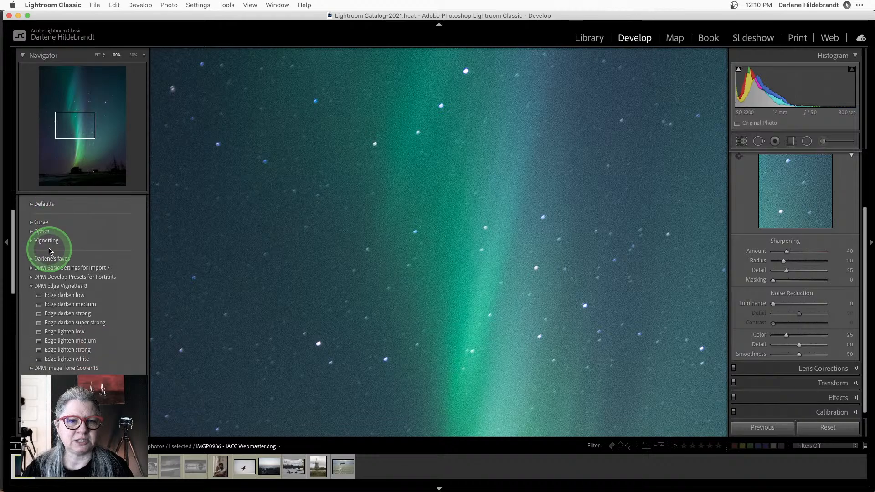
{"action": "scroll", "coordinate": [50, 251], "scroll_direction": "down", "scroll_amount": 1}
{"action": "left_click", "coordinate": [81, 300]}
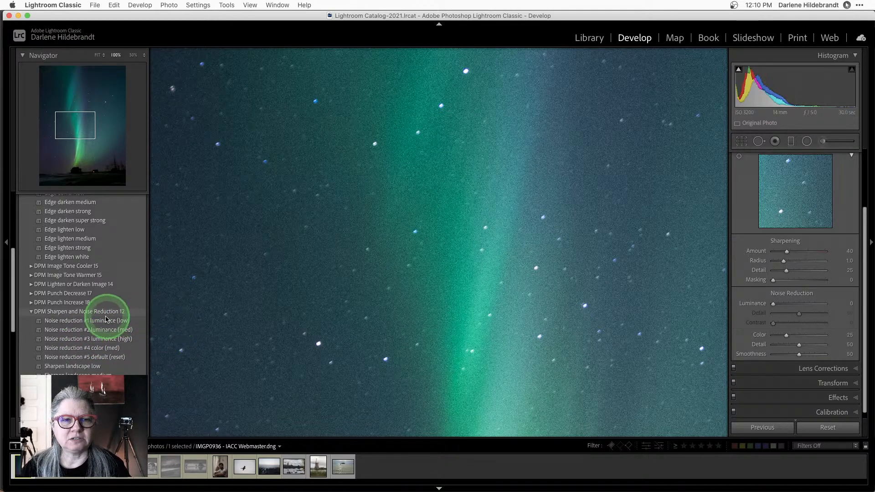
{"action": "left_click", "coordinate": [93, 339]}
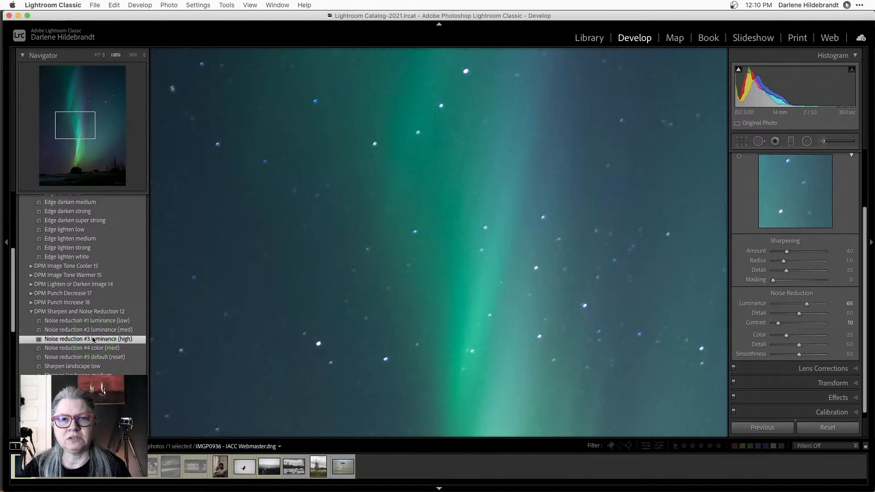
Step: Lower the noise reduction Luminance to 21 and fit the whole photo in view
{"action": "scroll", "coordinate": [516, 267], "scroll_direction": "up", "scroll_amount": 1}
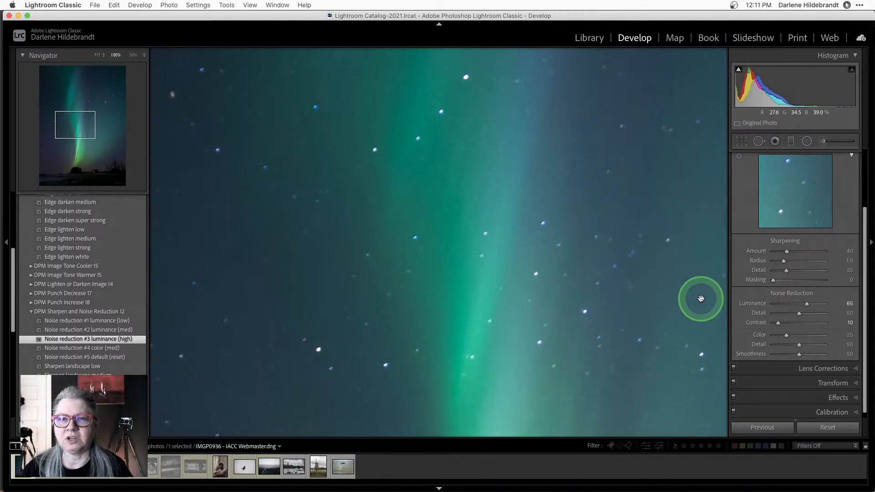
{"action": "left_click_drag", "start_coordinate": [776, 308], "coordinate": [784, 305]}
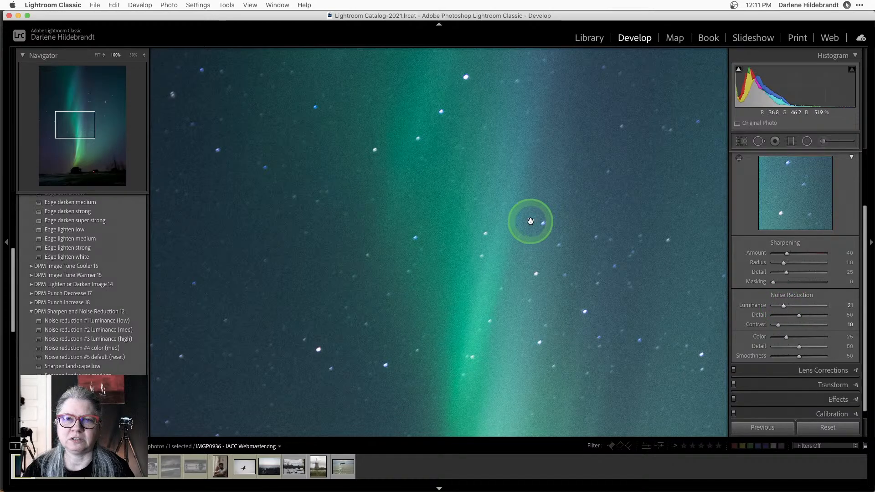
{"action": "left_click", "coordinate": [600, 231]}
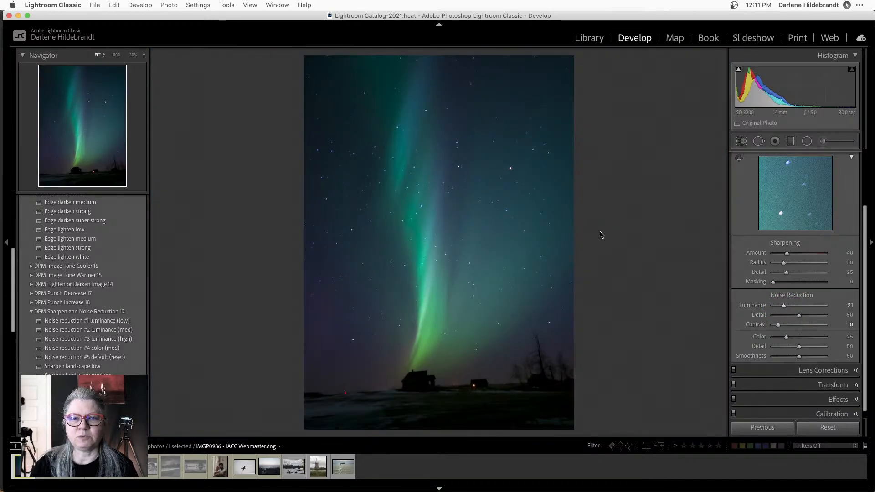
Step: Shift the HSL hues by sampling the aurora and the purple sky, setting Aqua −33, Blue +5 and Purple +4
{"action": "left_click_drag", "start_coordinate": [600, 233], "coordinate": [783, 284]}
{"action": "scroll", "coordinate": [783, 283], "scroll_direction": "up", "scroll_amount": 5}
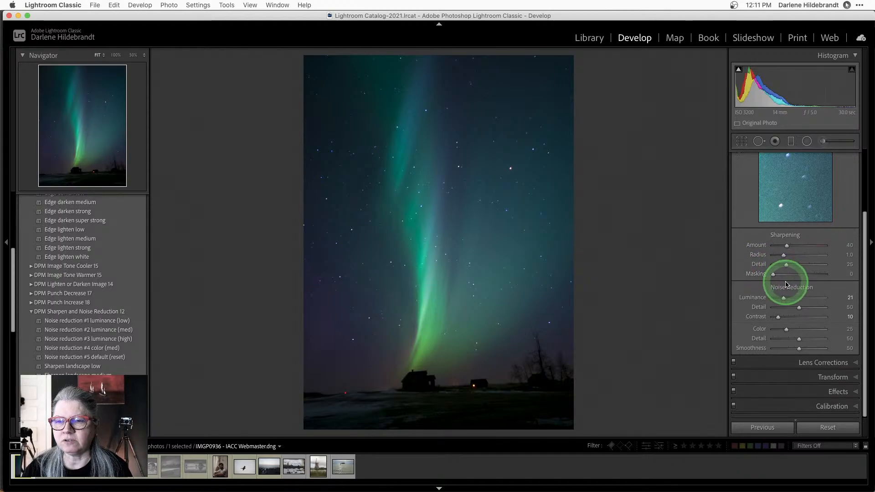
{"action": "left_click", "coordinate": [780, 187]}
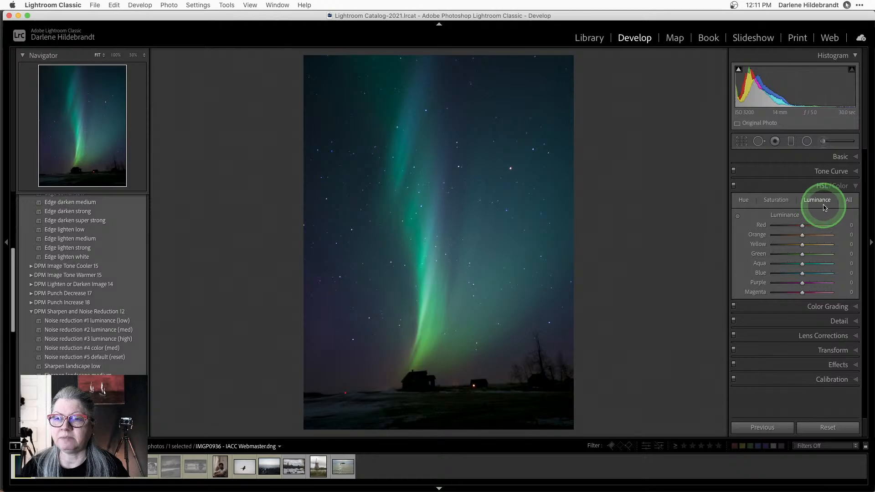
{"action": "left_click", "coordinate": [744, 202]}
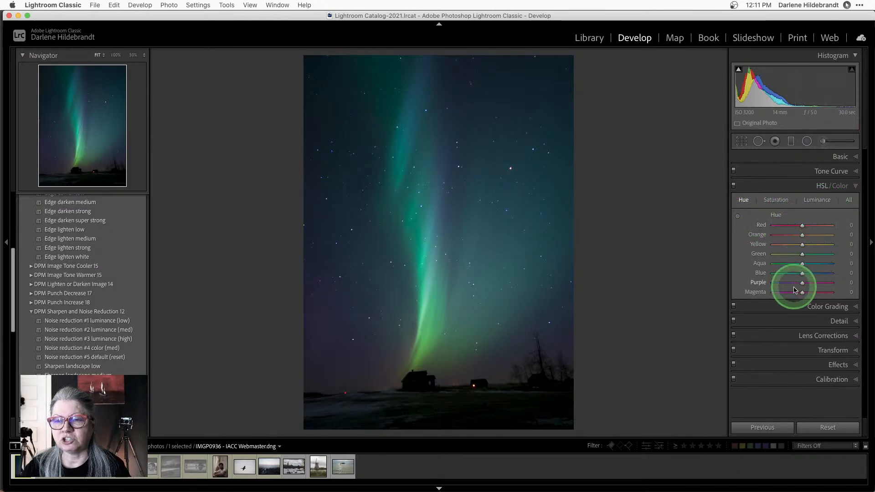
{"action": "left_click", "coordinate": [737, 216]}
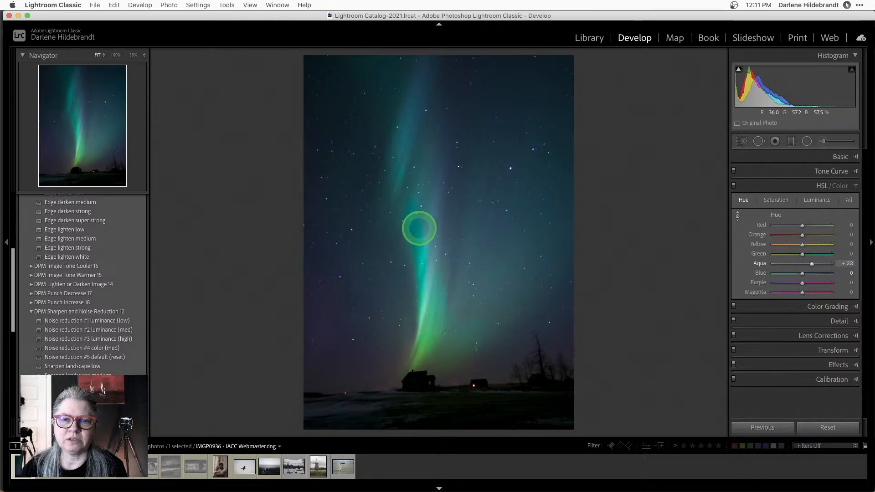
{"action": "mouse_move", "coordinate": [417, 227]}
{"action": "left_mouse_down"}
{"action": "mouse_move", "coordinate": [419, 274]}
{"action": "mouse_move", "coordinate": [415, 224]}
{"action": "left_mouse_up"}
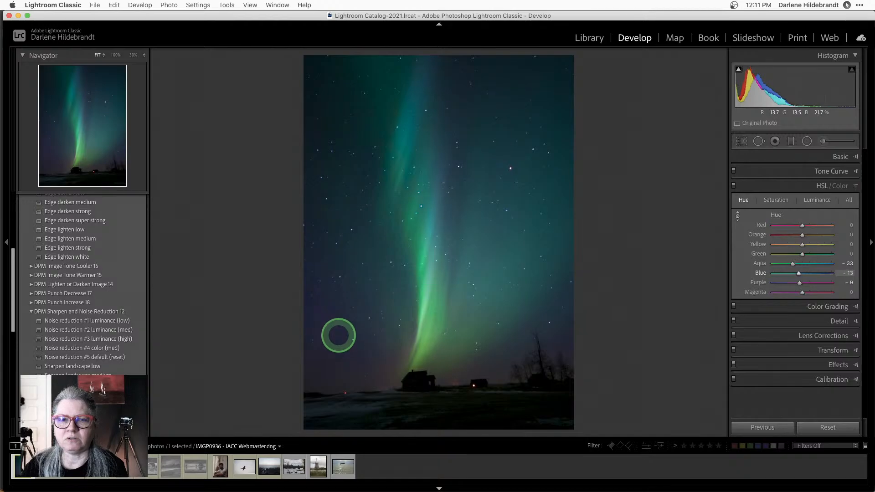
{"action": "mouse_move", "coordinate": [338, 336]}
{"action": "left_mouse_down"}
{"action": "mouse_move", "coordinate": [335, 294]}
{"action": "mouse_move", "coordinate": [341, 342]}
{"action": "left_mouse_up"}
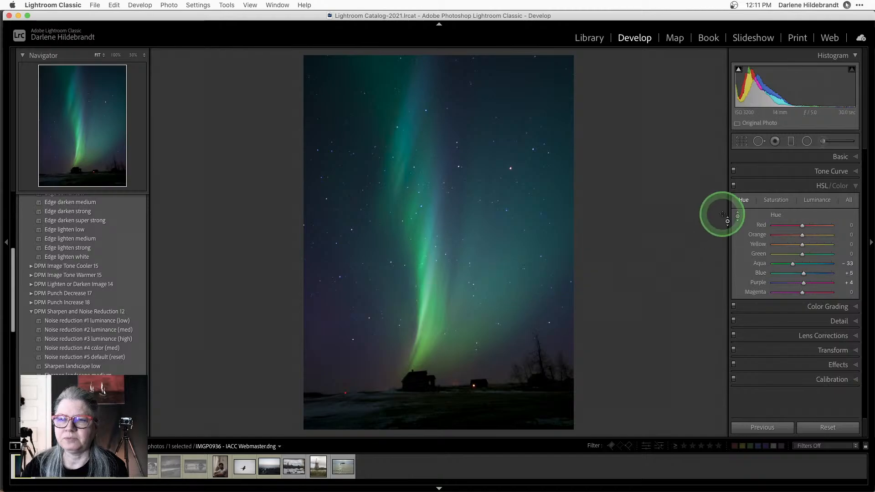
Step: Raise the HSL saturation by sampling the aurora and sky, setting Green +3, Aqua +12 and Blue +2
{"action": "left_click", "coordinate": [775, 200]}
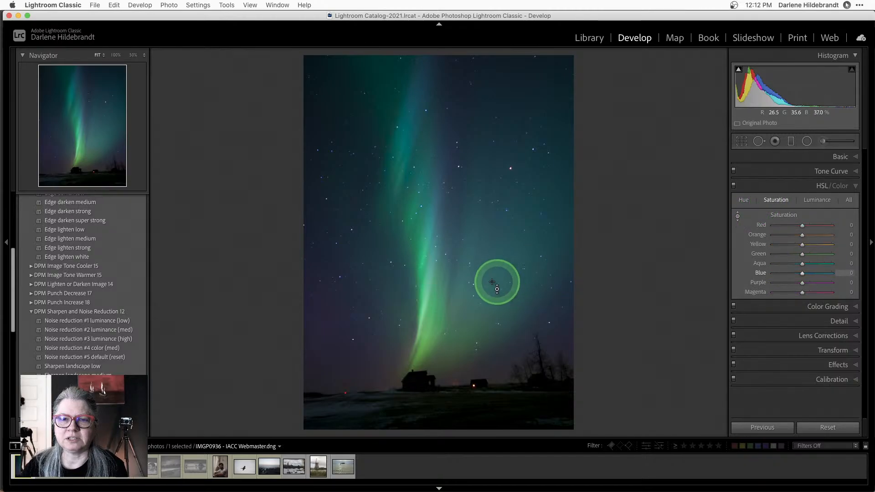
{"action": "left_click_drag", "start_coordinate": [430, 305], "coordinate": [432, 261]}
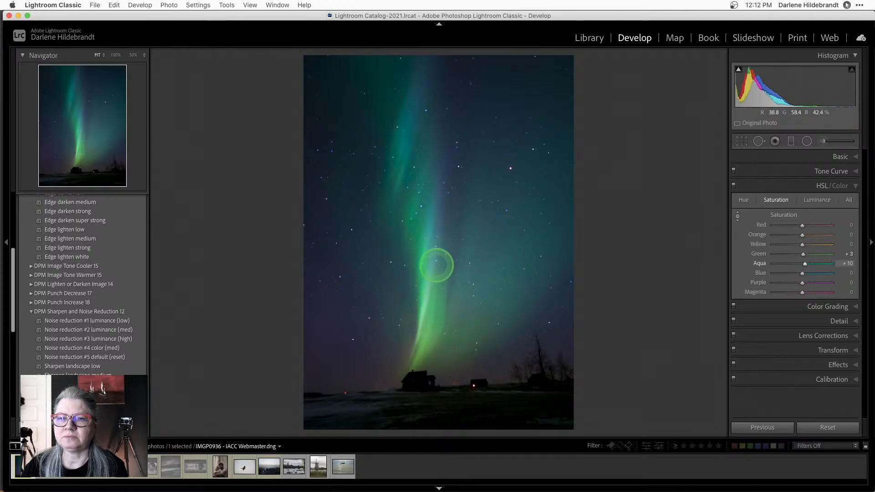
{"action": "left_click_drag", "start_coordinate": [489, 301], "coordinate": [500, 296]}
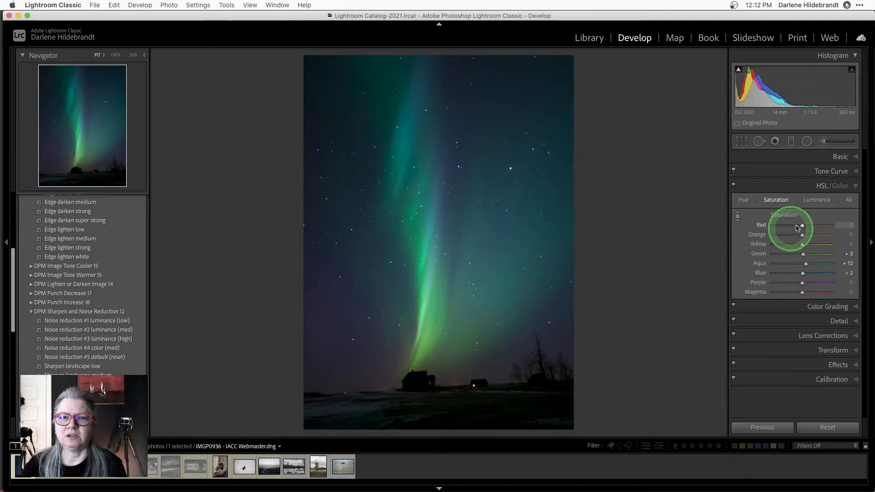
Step: Brighten the aurora with HSL luminance by sampling its green band, setting Green +2 and Aqua +6, and end targeted adjustment
{"action": "left_click", "coordinate": [817, 202]}
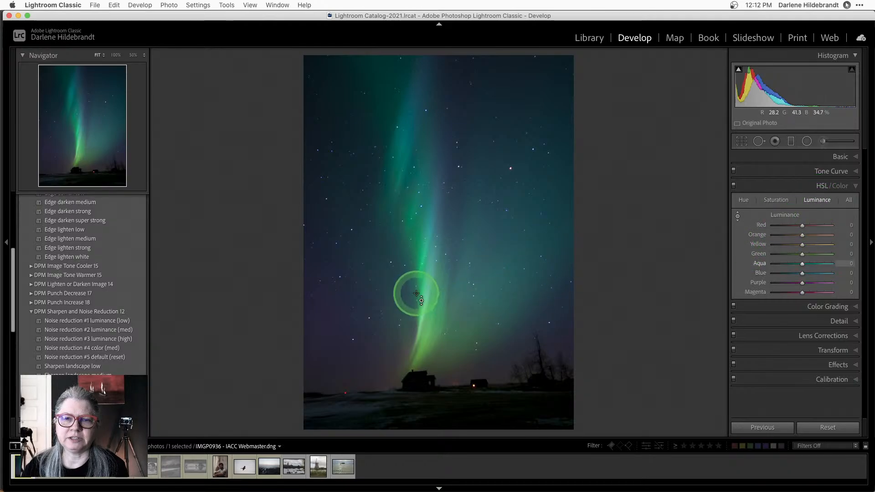
{"action": "left_click_drag", "start_coordinate": [413, 293], "coordinate": [420, 260]}
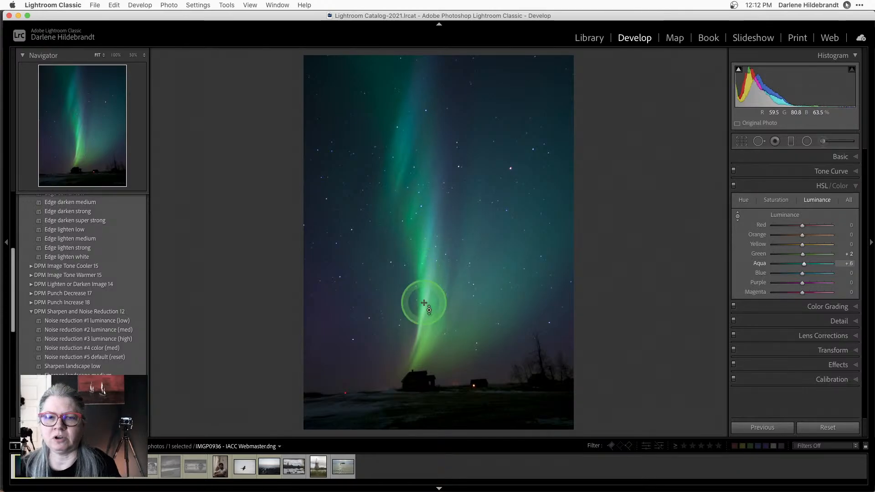
{"action": "left_click", "coordinate": [738, 217]}
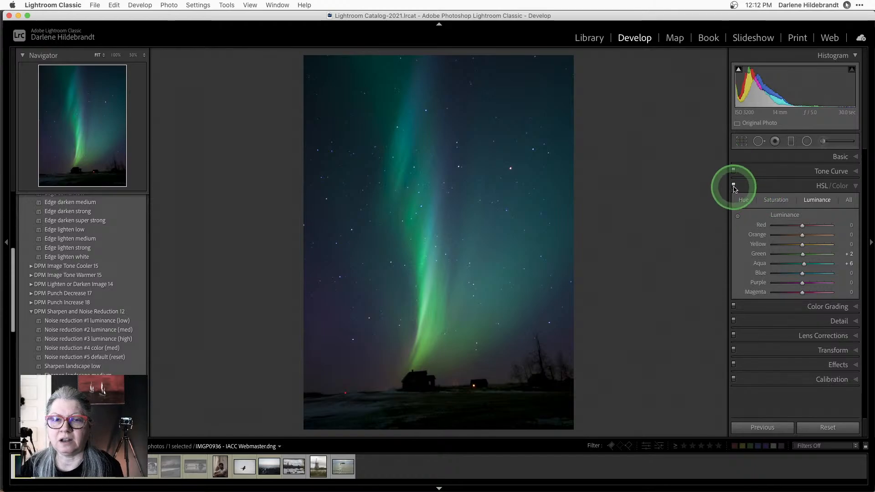
Step: Compare the northern lights photo with and without the HSL color adjustments several times
{"action": "left_click", "coordinate": [734, 187]}
{"action": "left_click", "coordinate": [733, 186]}
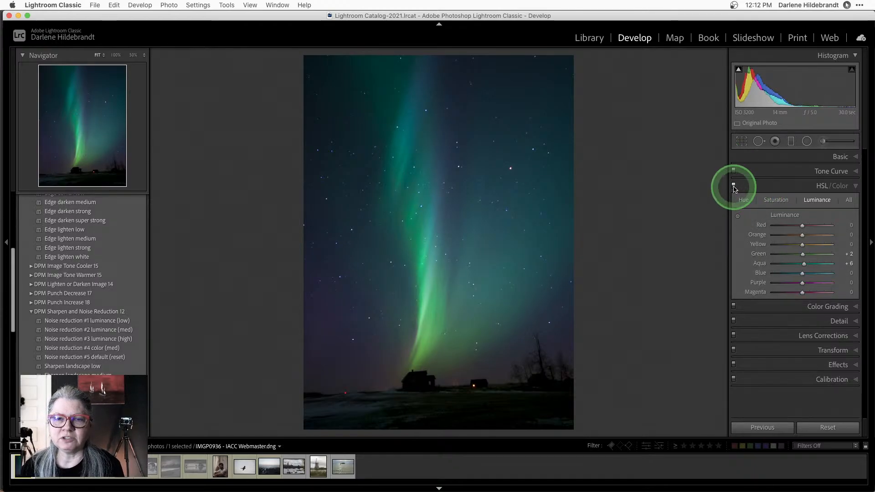
{"action": "left_click", "coordinate": [734, 186]}
{"action": "left_click", "coordinate": [734, 186]}
{"action": "left_click", "coordinate": [734, 186]}
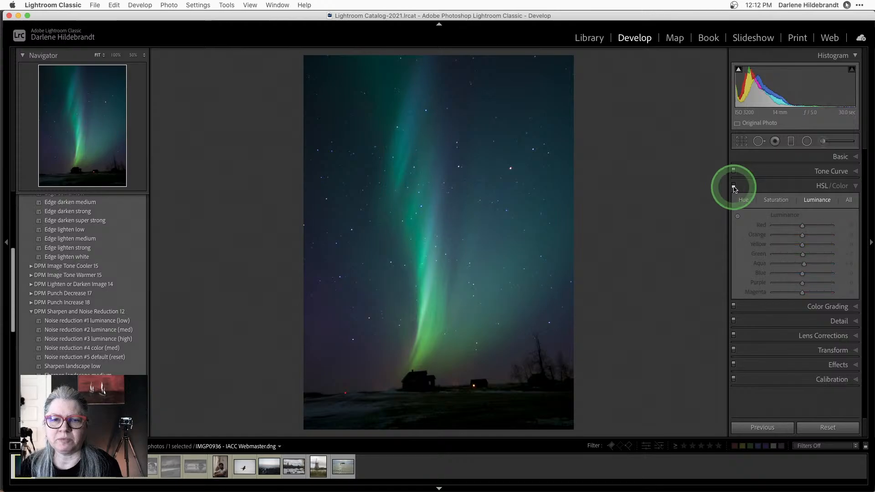
{"action": "left_click", "coordinate": [734, 186]}
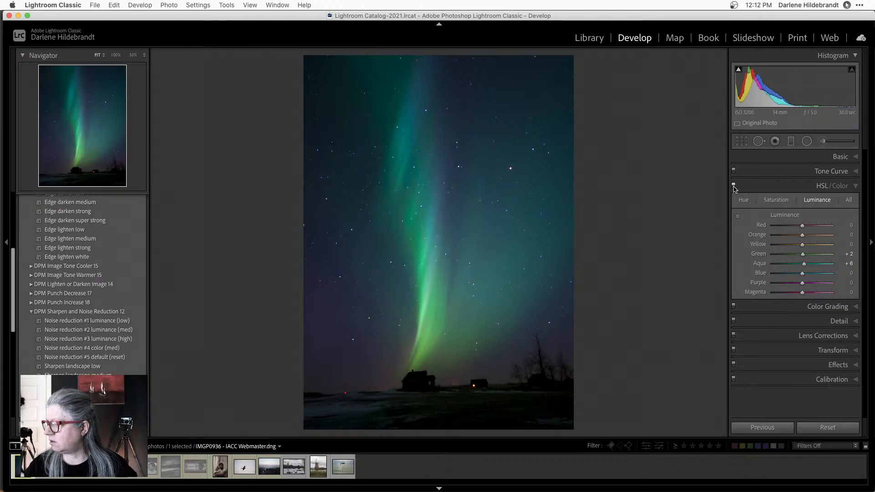
{"action": "left_click", "coordinate": [734, 186]}
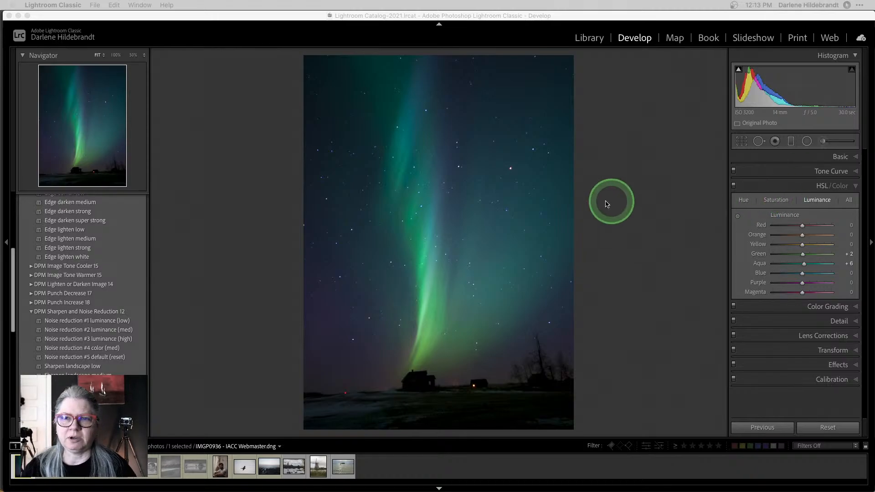
Step: Open the black-and-white wedding dance photo from the library and check its info overlays and EXIF metadata
{"action": "left_click", "coordinate": [641, 199]}
{"action": "key", "text": "g"}
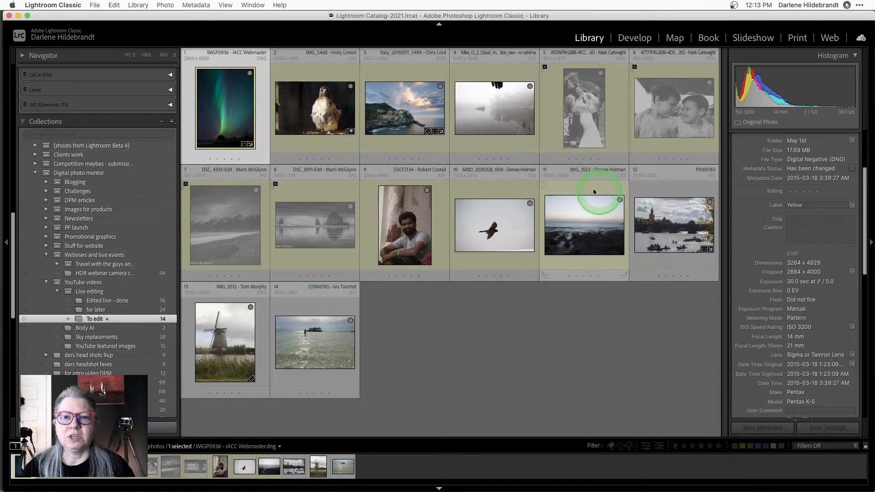
{"action": "double_click", "coordinate": [573, 129]}
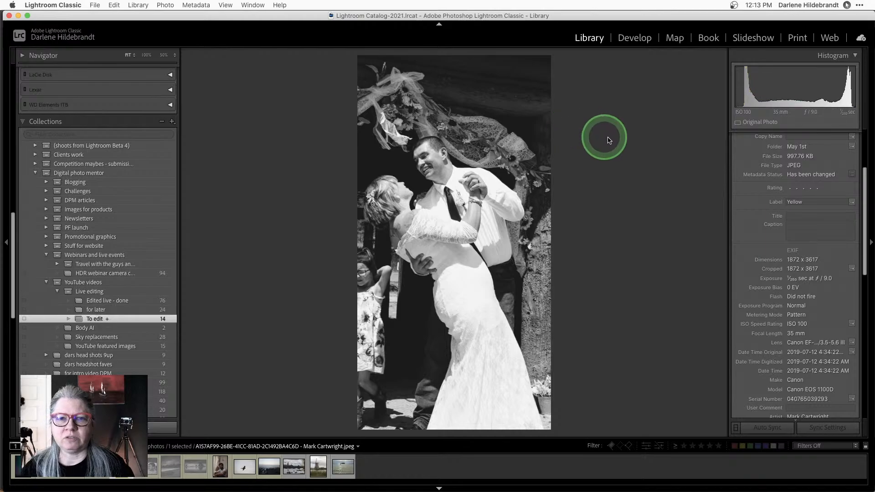
{"action": "key", "text": "i"}
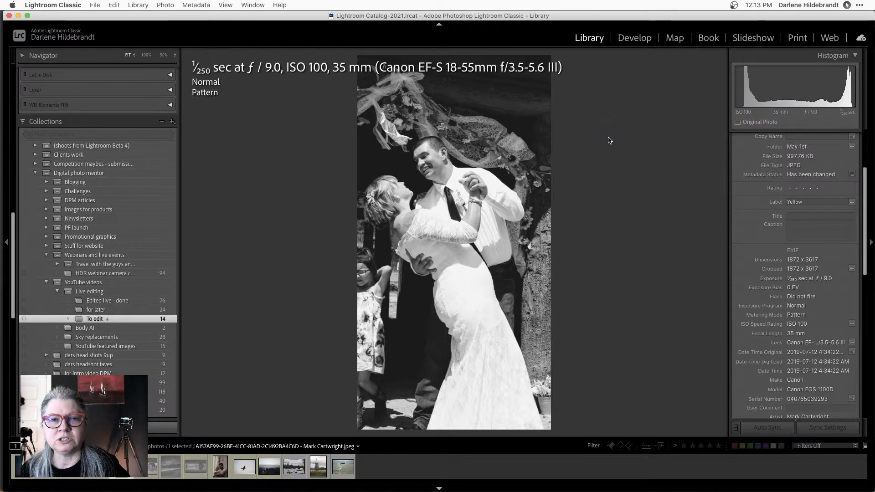
{"action": "key", "text": "i"}
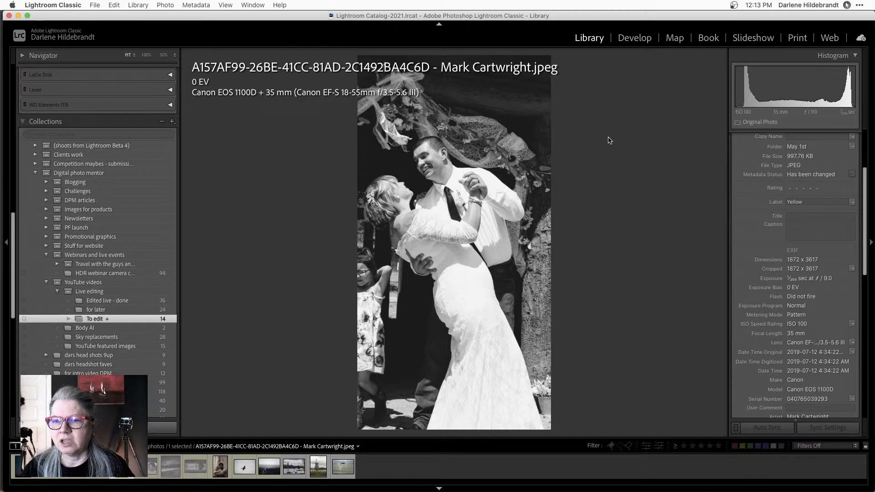
{"action": "left_click", "coordinate": [625, 152]}
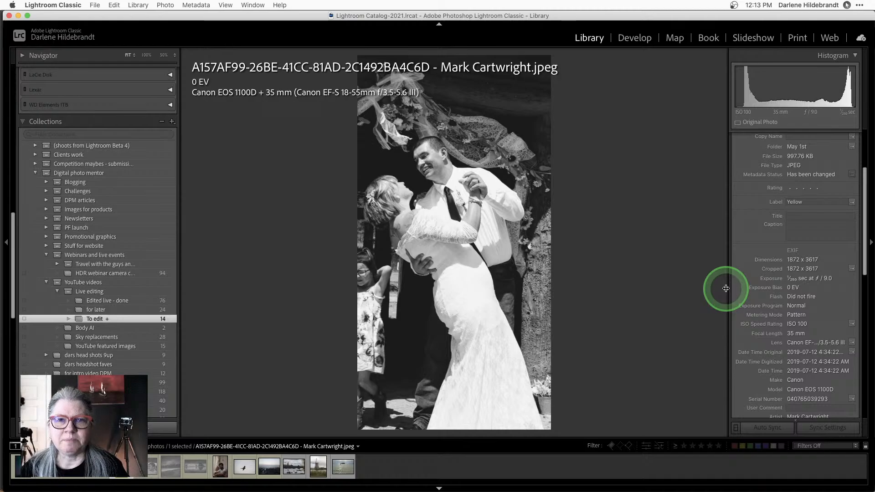
{"action": "scroll", "coordinate": [773, 284], "scroll_direction": "down", "scroll_amount": 2}
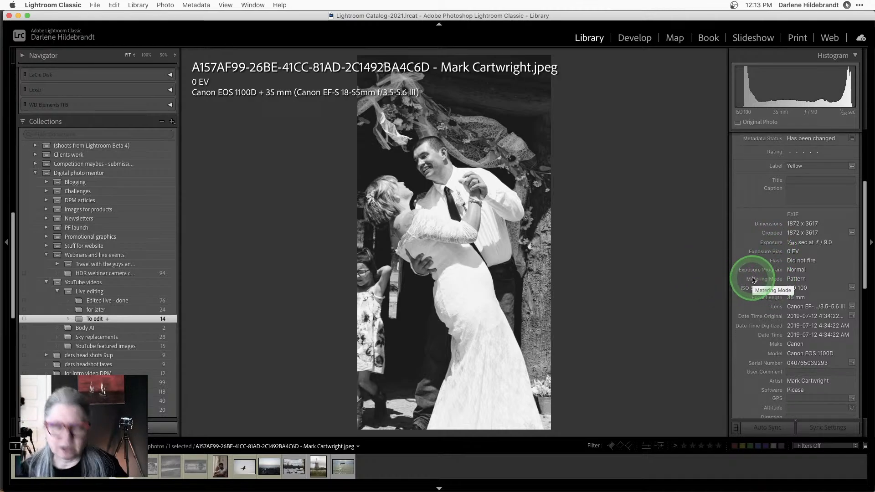
{"action": "scroll", "coordinate": [753, 279], "scroll_direction": "up", "scroll_amount": 5}
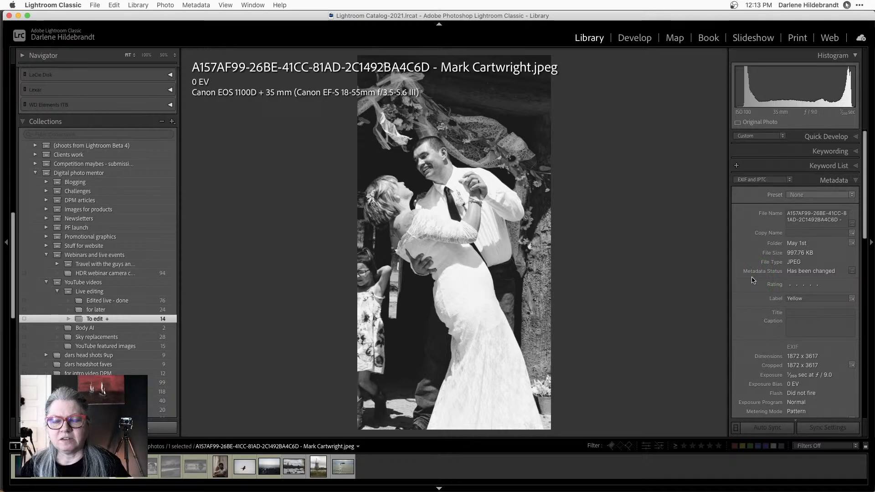
Step: Browse the following black-and-white photos of the two children, the mountain beach and the sea stacks, checking their metadata
{"action": "left_click", "coordinate": [752, 280]}
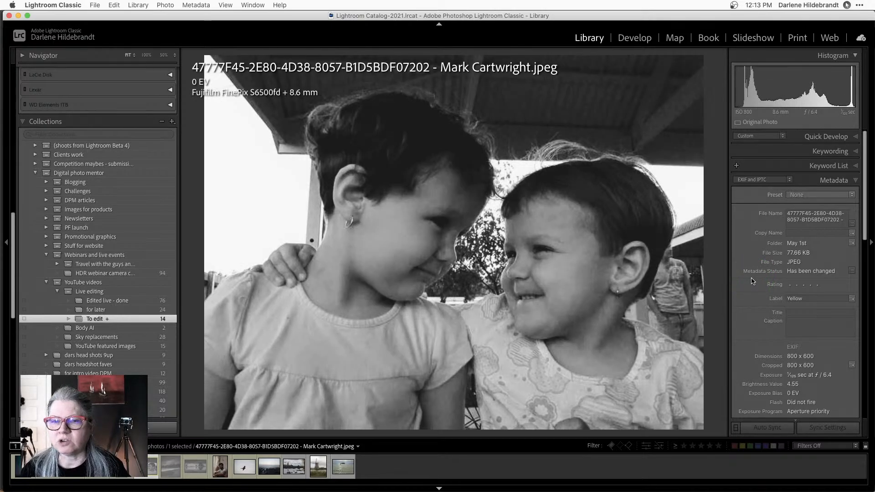
{"action": "left_click", "coordinate": [771, 291]}
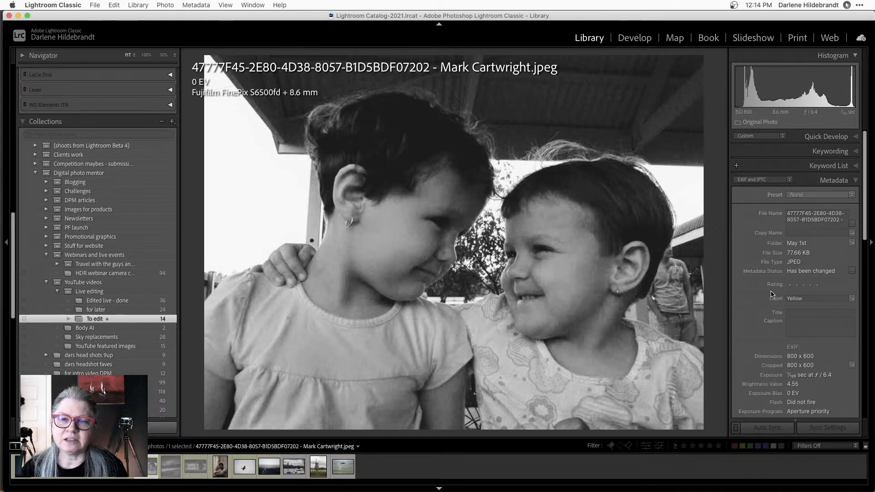
{"action": "key", "text": "Right"}
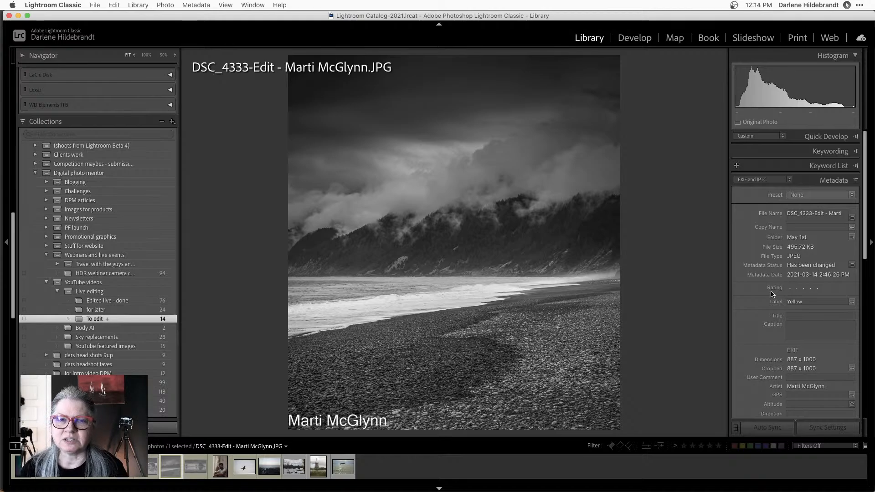
{"action": "key", "text": "Right"}
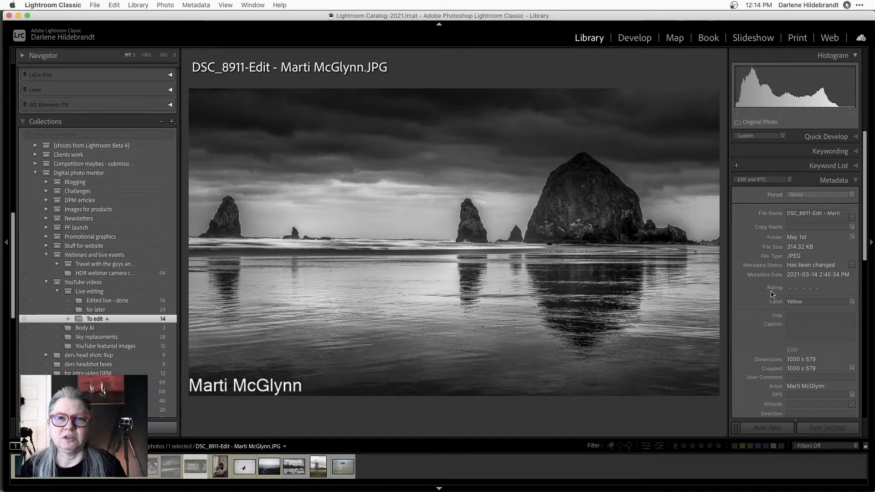
Step: Go back to the black-and-white mountain beach photo and return to the grid of all submitted photos
{"action": "key", "text": "i"}
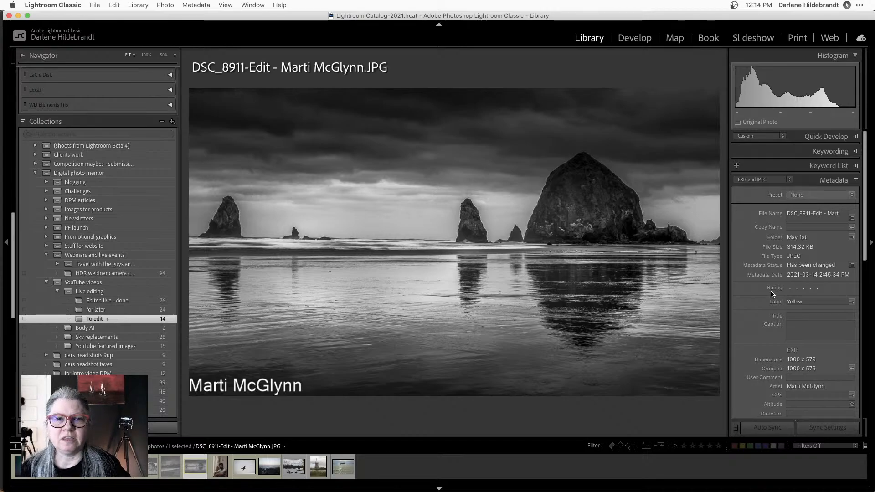
{"action": "key", "text": "Left"}
{"action": "left_click", "coordinate": [771, 294]}
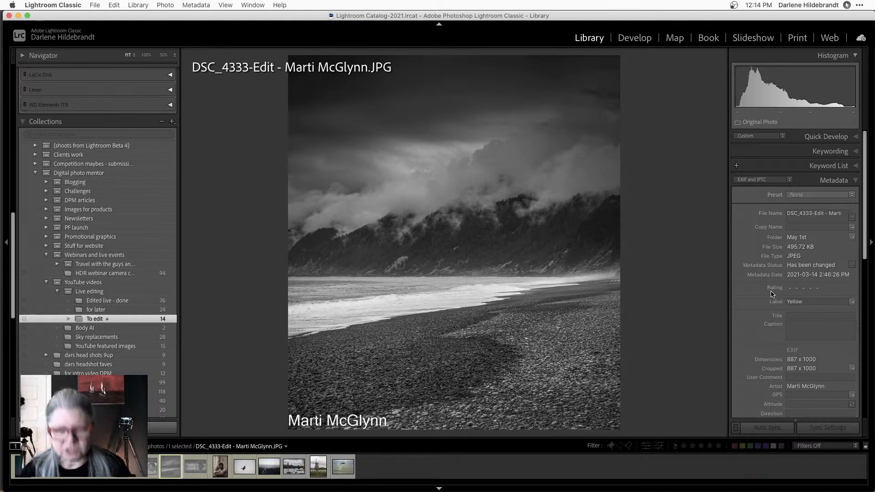
{"action": "key", "text": "g"}
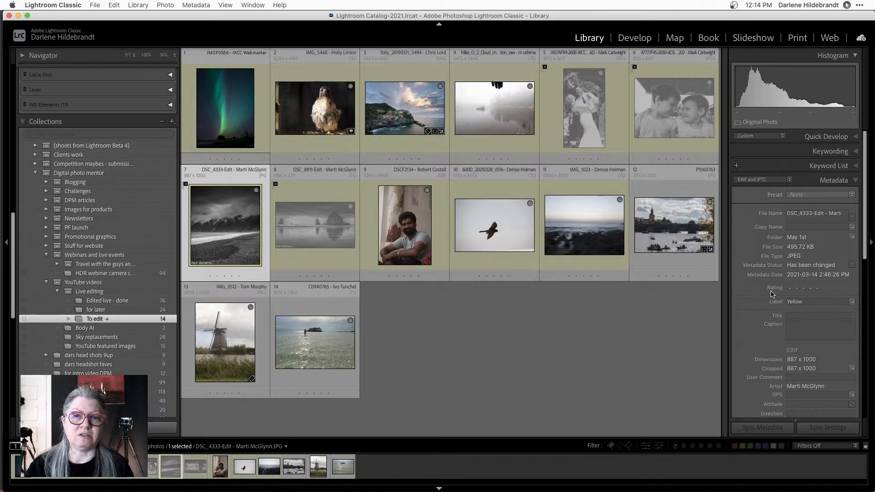
{"action": "left_click", "coordinate": [772, 294]}
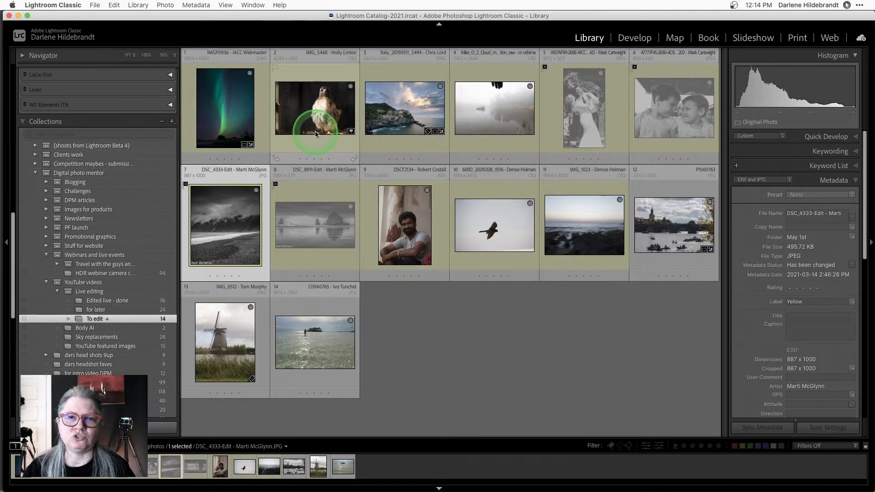
Step: Open the hawk photo without its info overlay and show its Basic adjustments in Develop
{"action": "double_click", "coordinate": [306, 120]}
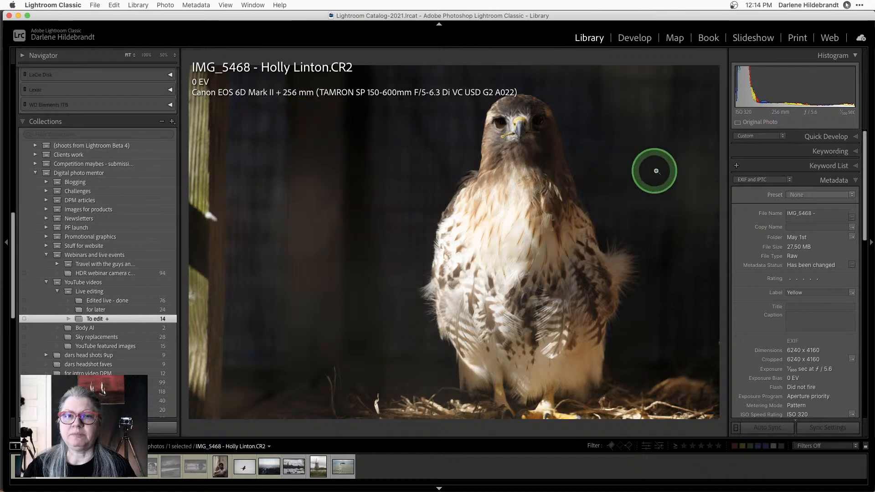
{"action": "key", "text": "i"}
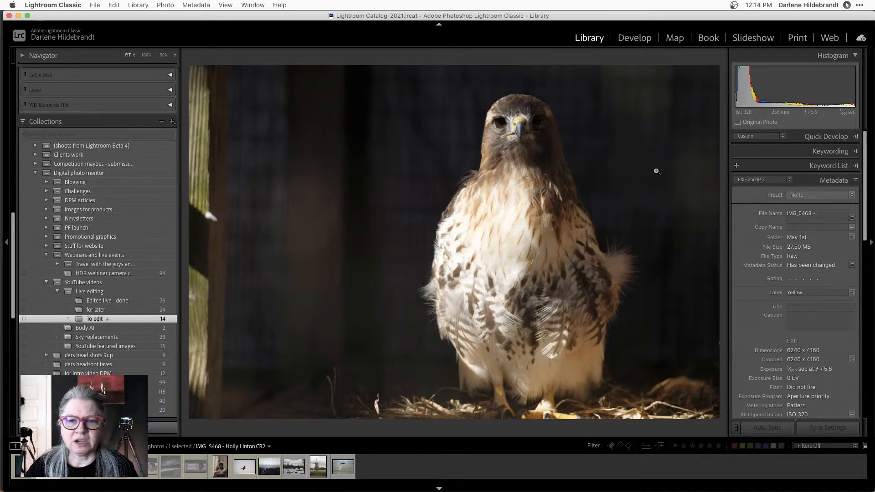
{"action": "left_click", "coordinate": [658, 172]}
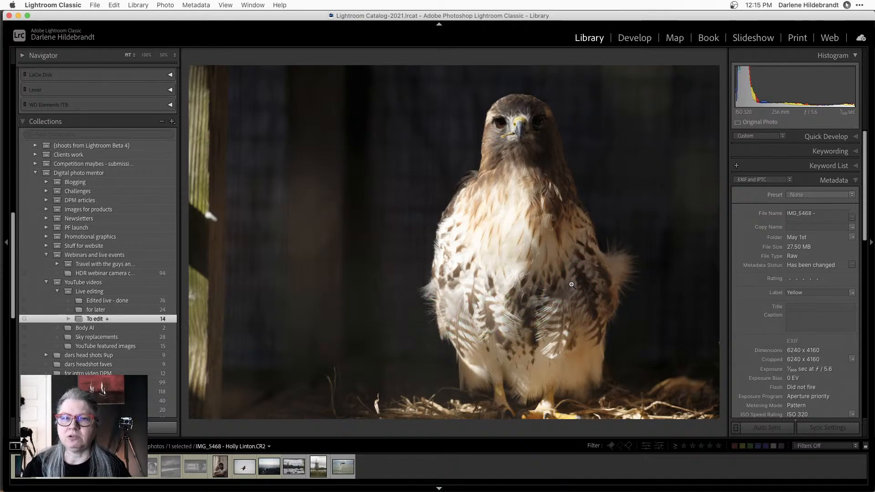
{"action": "key", "text": "d"}
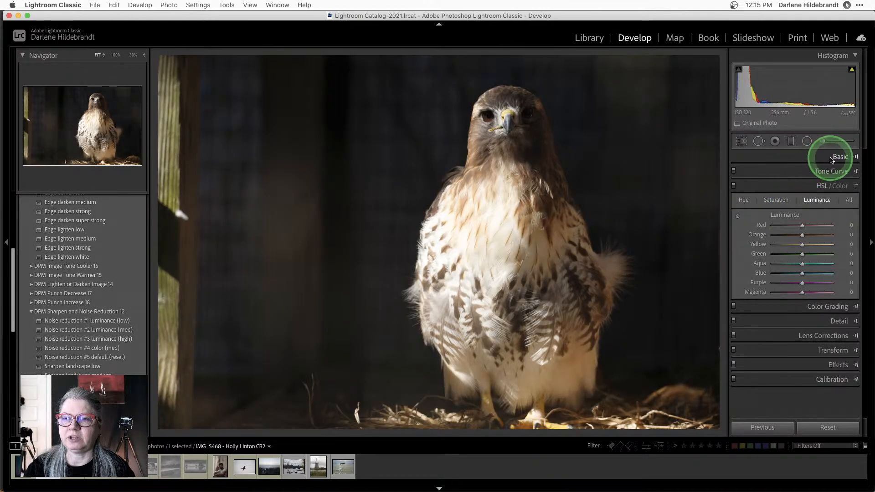
{"action": "left_click", "coordinate": [837, 158]}
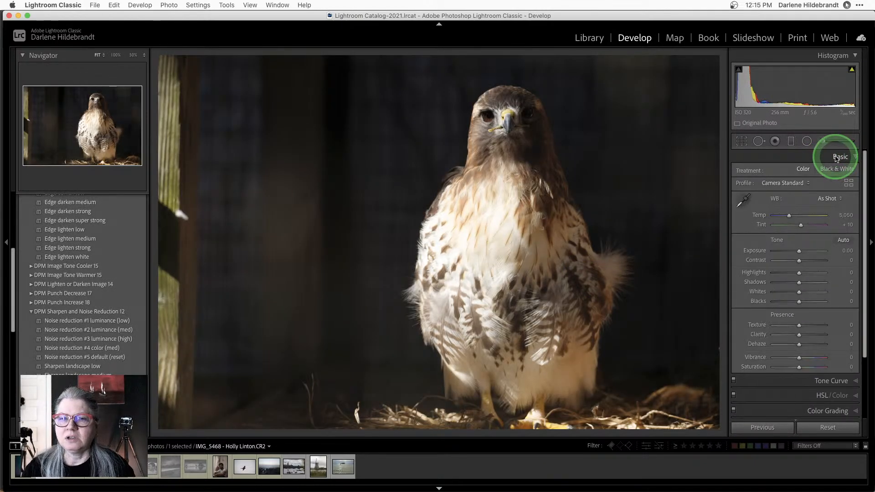
Step: Switch to Luminar AI and open the hawk photo from the May 1st folder for editing
{"action": "key", "text": "super+Tab"}
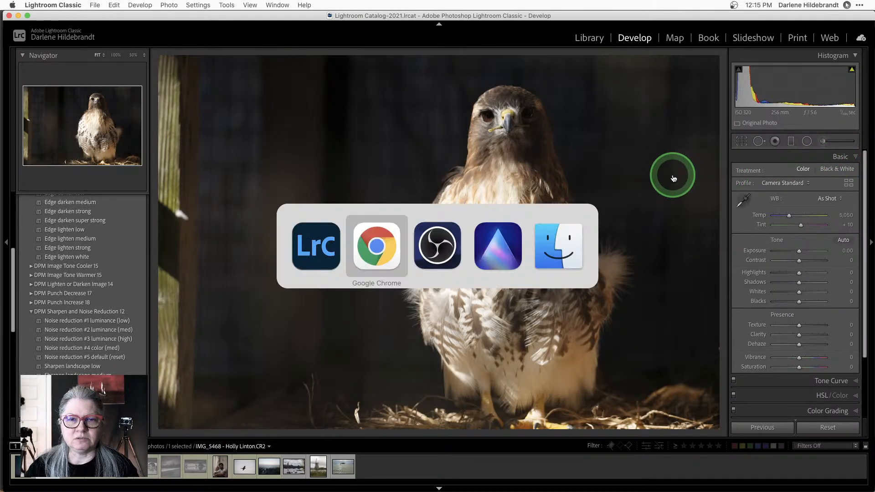
{"action": "key", "text": "super+Tab"}
{"action": "key", "text": "super+Tab"}
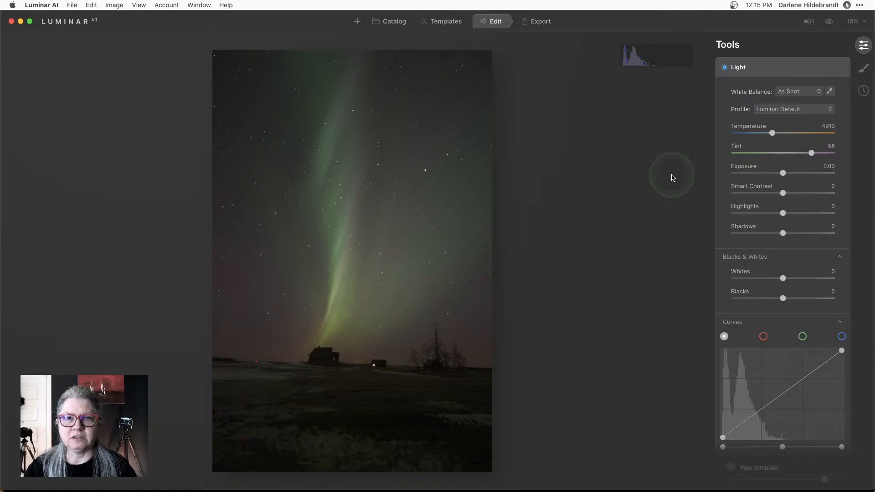
{"action": "left_click", "coordinate": [397, 22]}
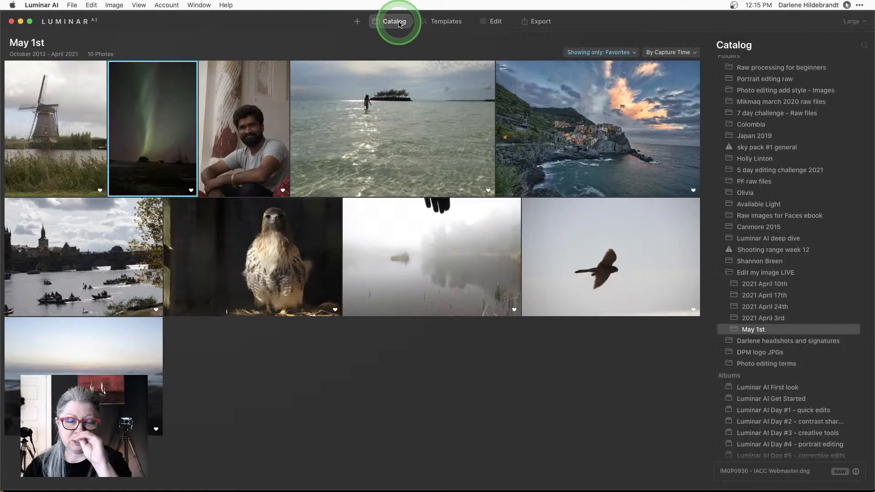
{"action": "left_click", "coordinate": [266, 229]}
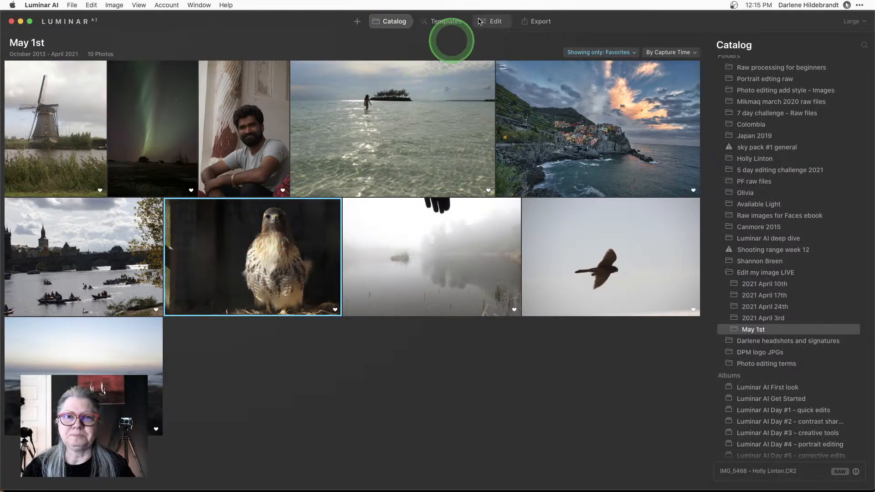
{"action": "left_click", "coordinate": [494, 22]}
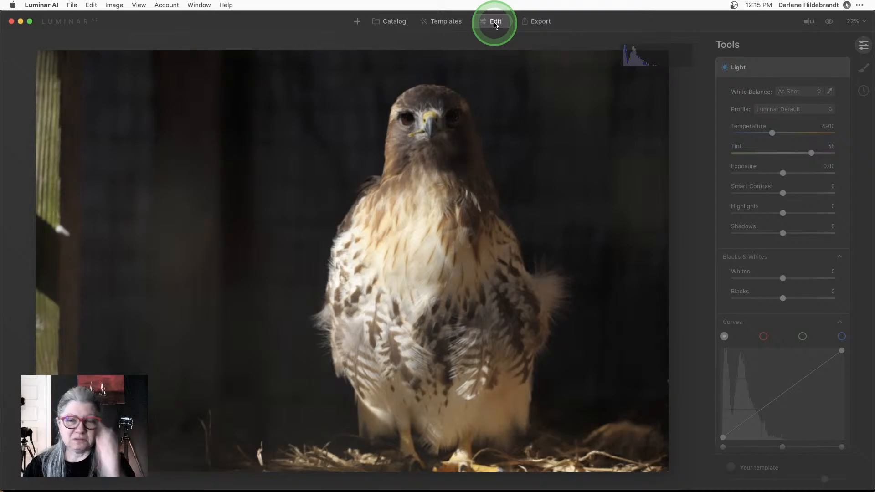
Step: Browse the templates suggested for the hawk photo and open the Animal Friends collection
{"action": "left_click", "coordinate": [450, 27]}
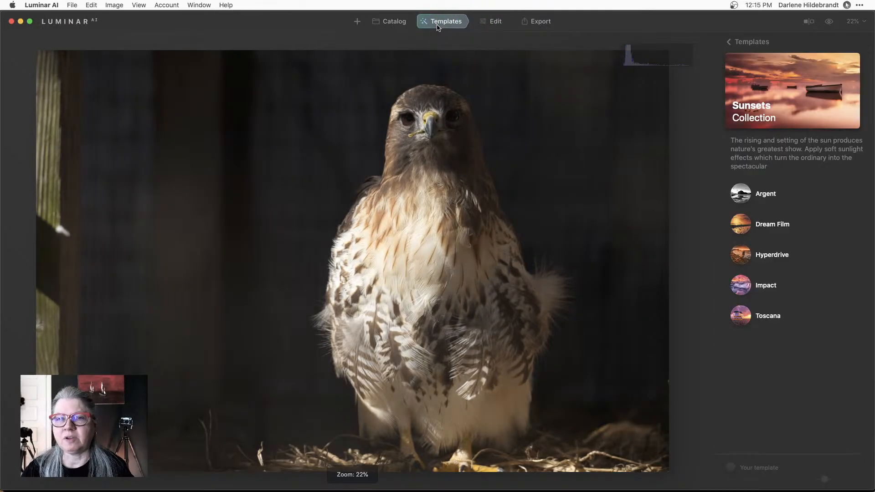
{"action": "left_click", "coordinate": [743, 38]}
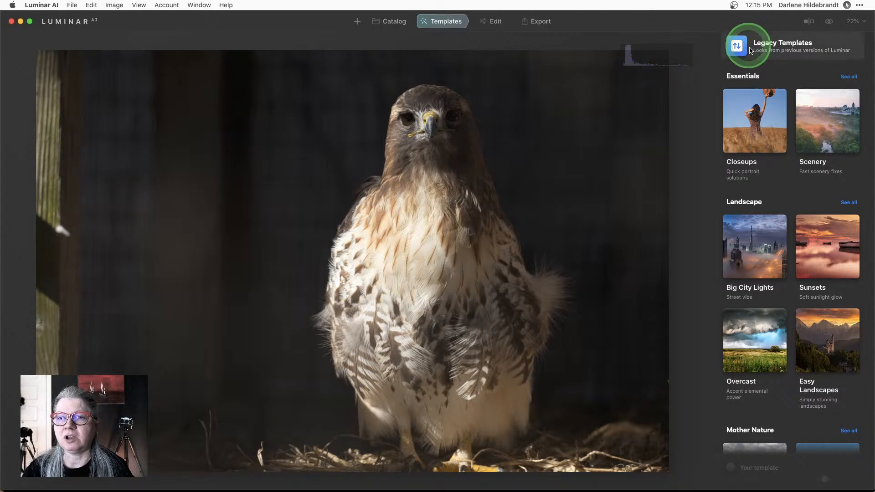
{"action": "left_click", "coordinate": [731, 133]}
{"action": "scroll", "coordinate": [730, 133], "scroll_direction": "up", "scroll_amount": 5}
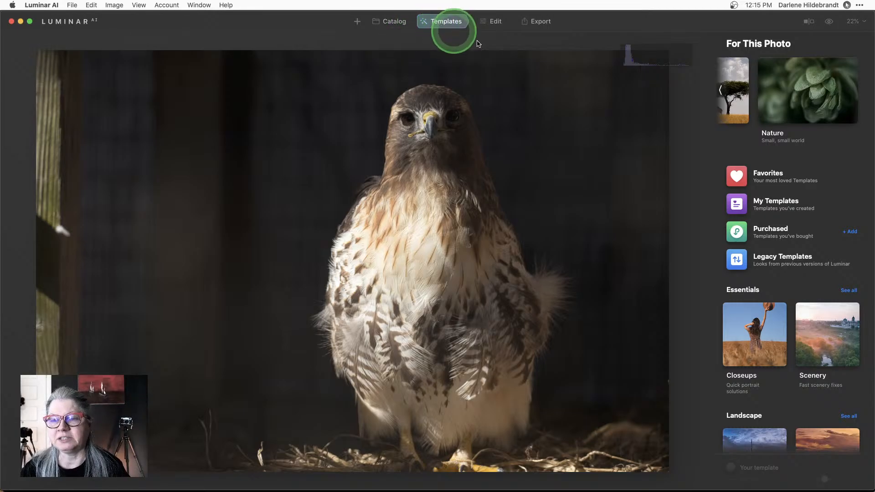
{"action": "left_click", "coordinate": [720, 92]}
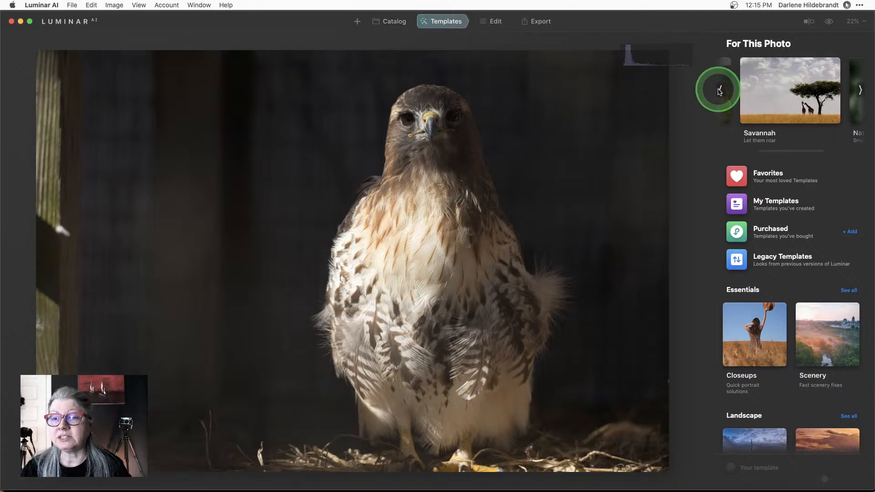
{"action": "left_click", "coordinate": [719, 92]}
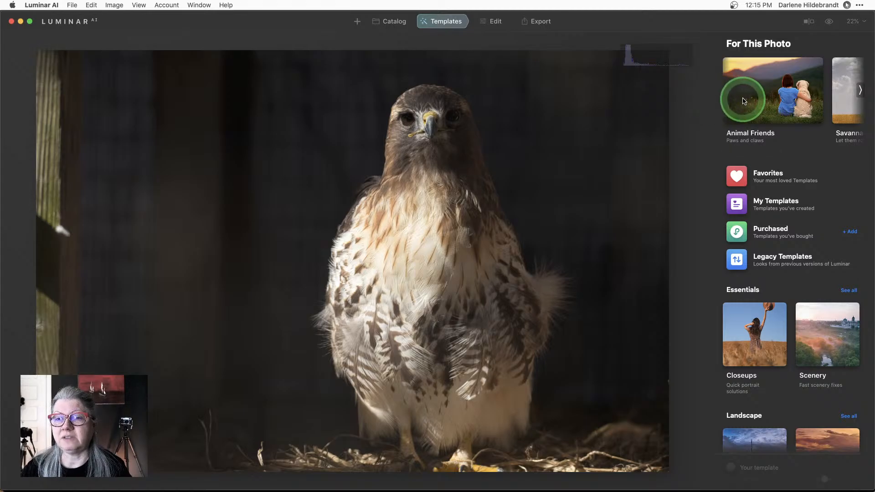
{"action": "left_click", "coordinate": [775, 87]}
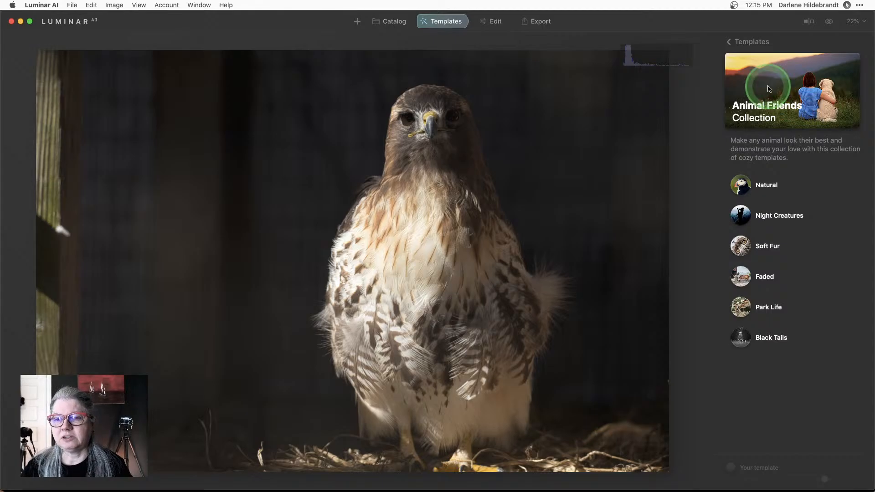
Step: Try the Natural, Night Creatures, Soft Fur, Faded, Park Life and Black Tails templates on the hawk, ending on Park Life
{"action": "left_click", "coordinate": [770, 189]}
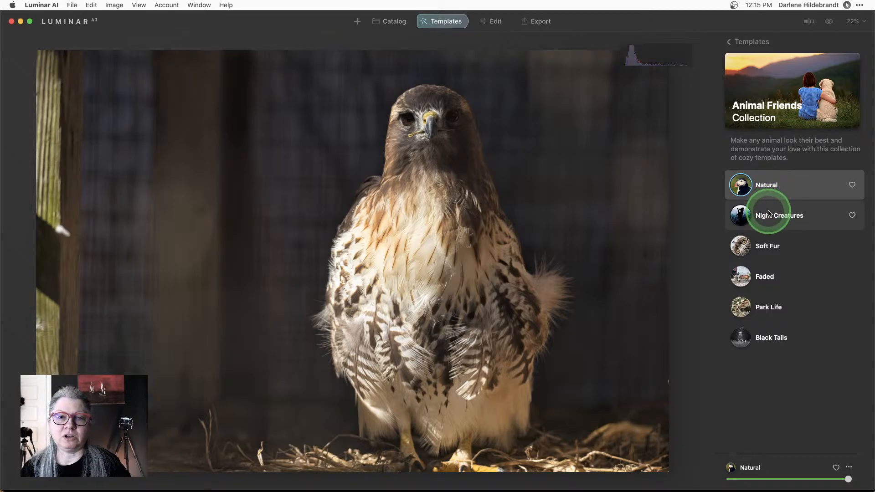
{"action": "left_click", "coordinate": [758, 247]}
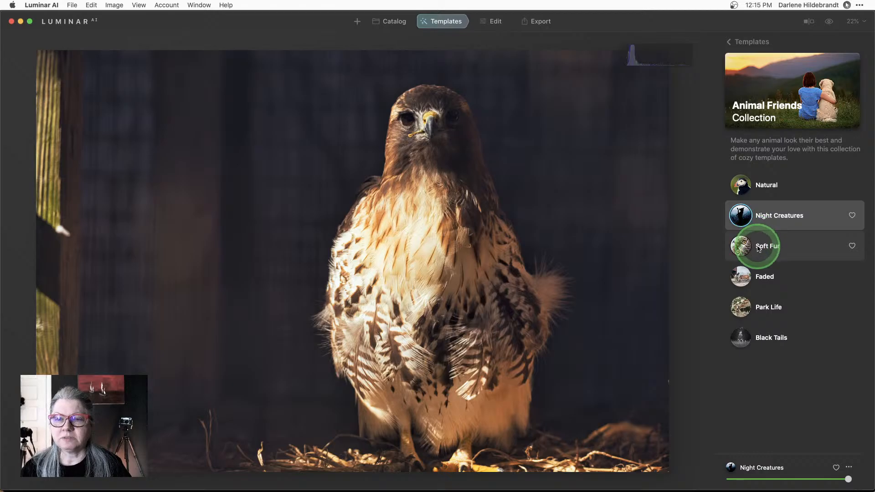
{"action": "left_click", "coordinate": [758, 277]}
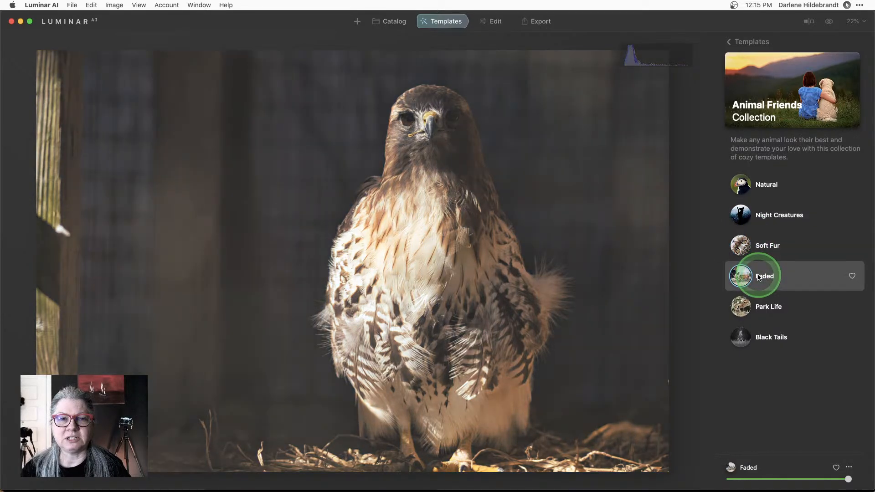
{"action": "left_click", "coordinate": [759, 307]}
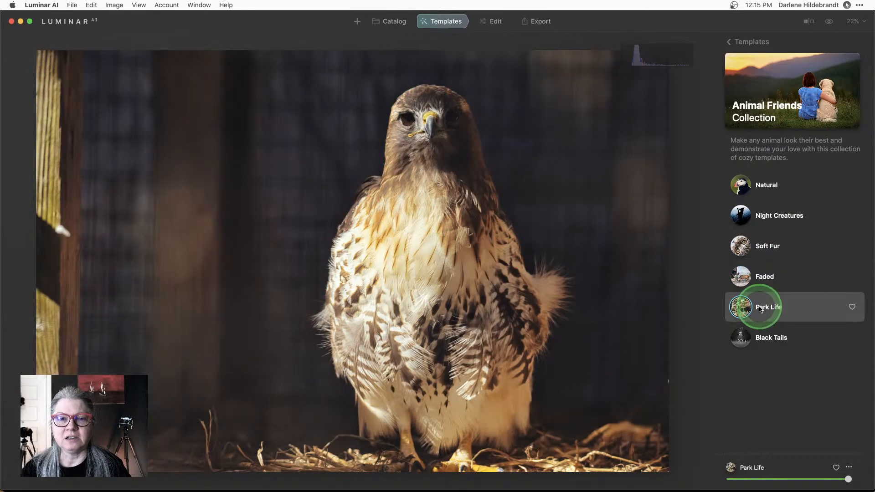
{"action": "left_click", "coordinate": [765, 337]}
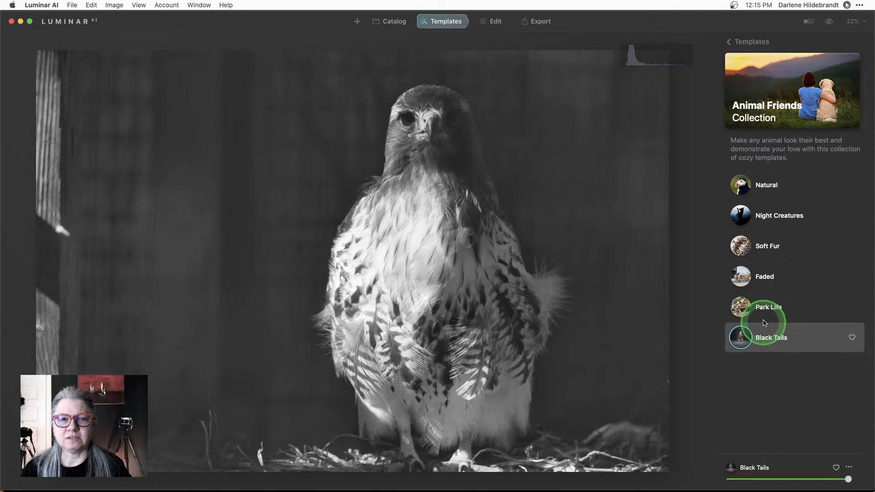
{"action": "left_click", "coordinate": [768, 306]}
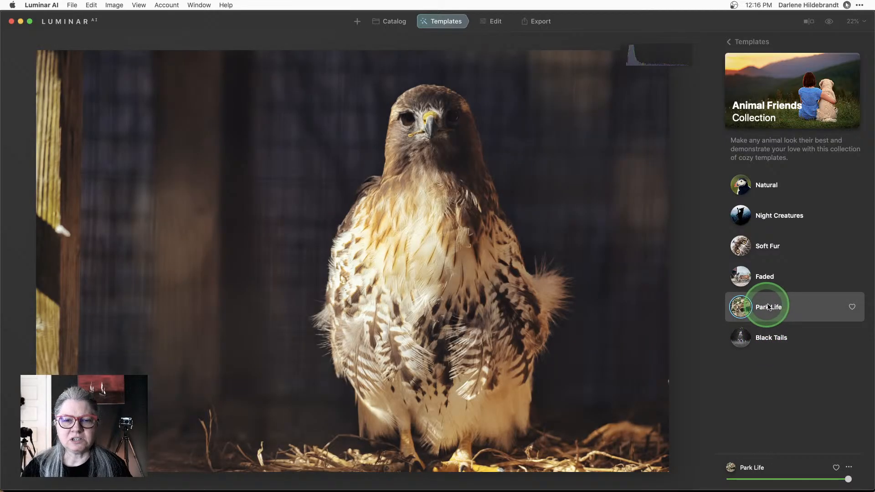
Step: Open the suggested Savannah template collection and try Evening Chill, then Warming Sun on the hawk photo
{"action": "left_click", "coordinate": [749, 42]}
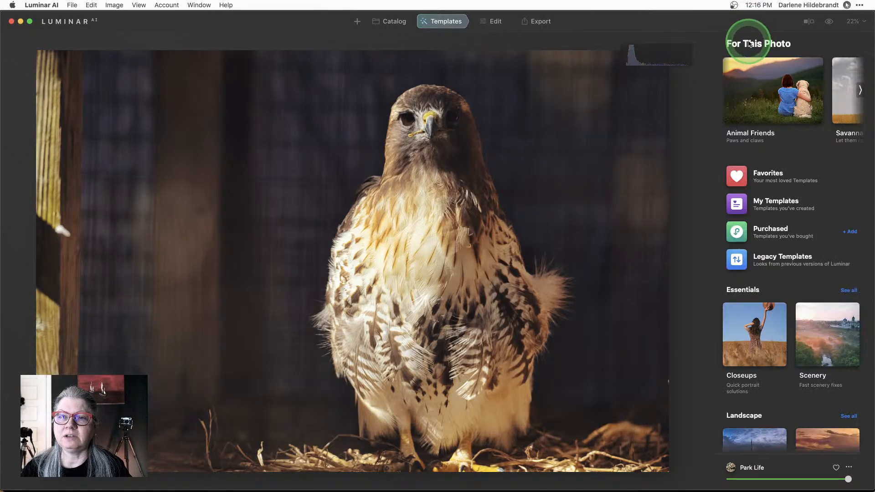
{"action": "left_click", "coordinate": [860, 89]}
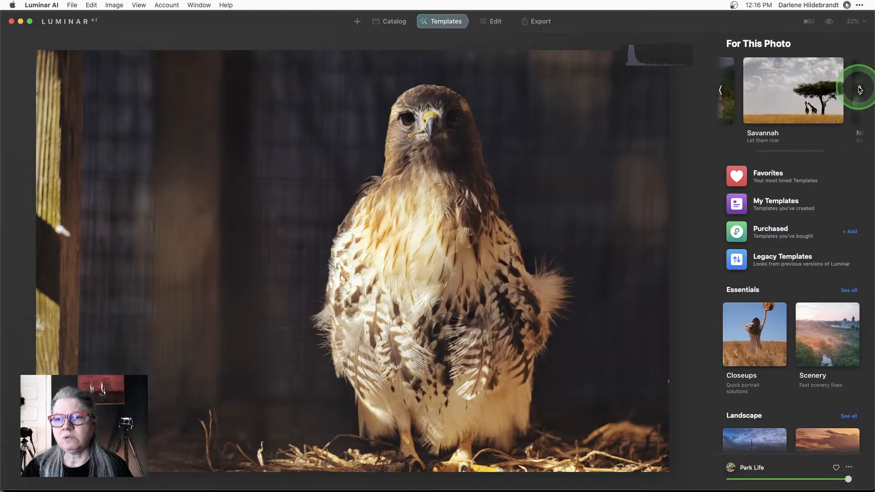
{"action": "left_click", "coordinate": [765, 88]}
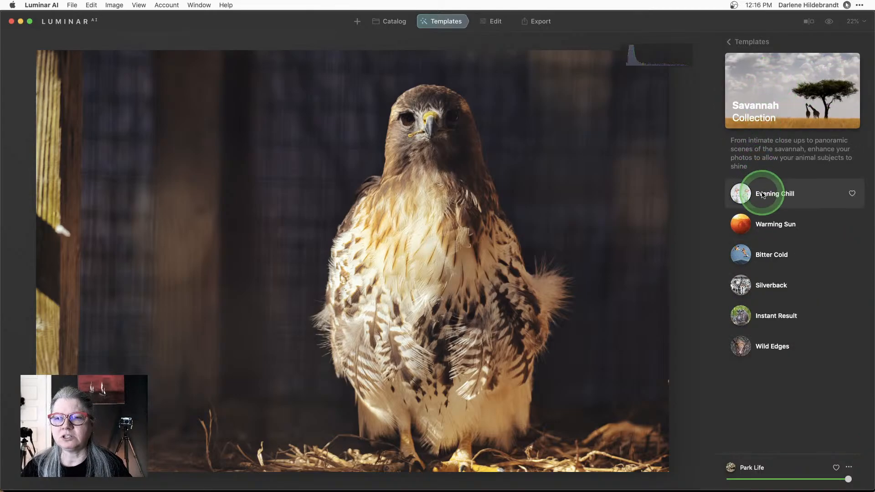
{"action": "left_click", "coordinate": [763, 194]}
{"action": "left_click", "coordinate": [776, 224]}
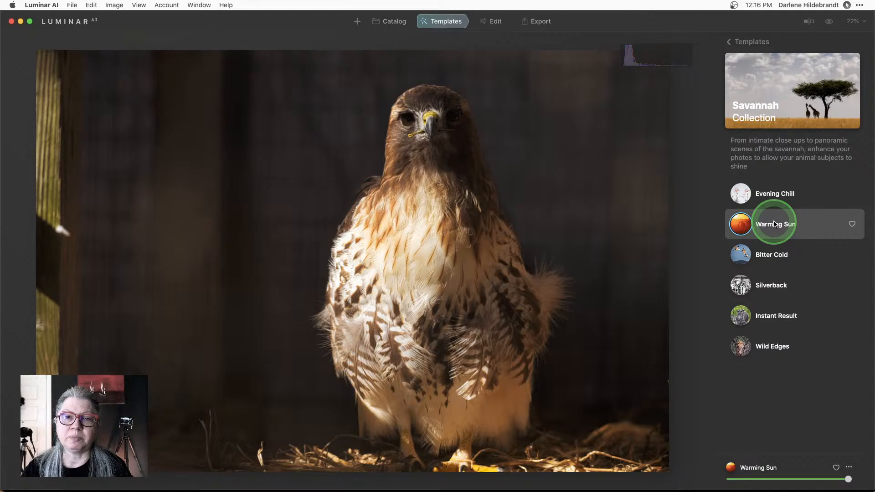
Step: Compare the hawk photo with and without the Warming Sun template
{"action": "left_click", "coordinate": [769, 254]}
{"action": "key", "text": "backslash"}
{"action": "key", "text": "backslash"}
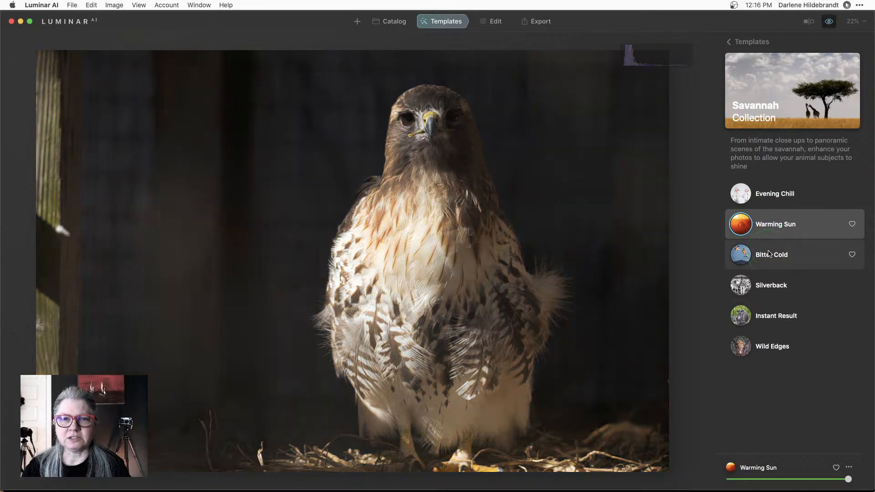
{"action": "key", "text": "backslash"}
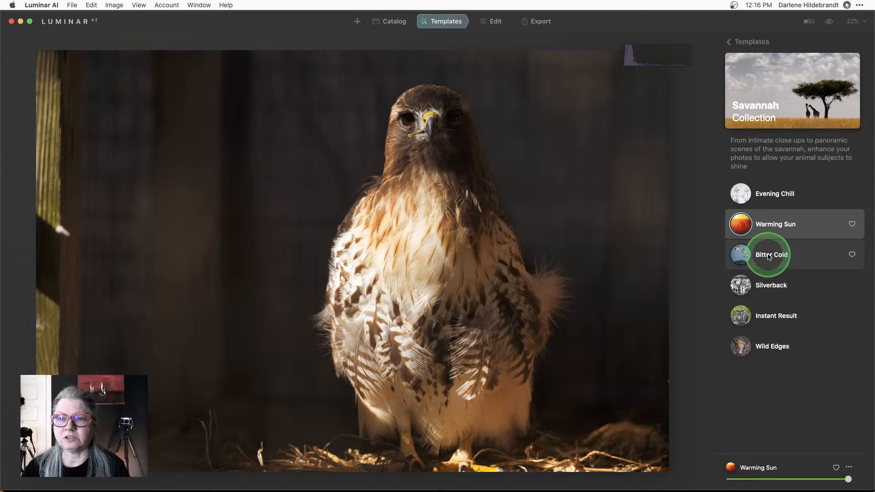
Step: Try the Bitter Cold, Silverback and Instant Result templates on the hawk photo, ending on Wild Edges
{"action": "left_click", "coordinate": [767, 256]}
{"action": "left_click", "coordinate": [767, 287]}
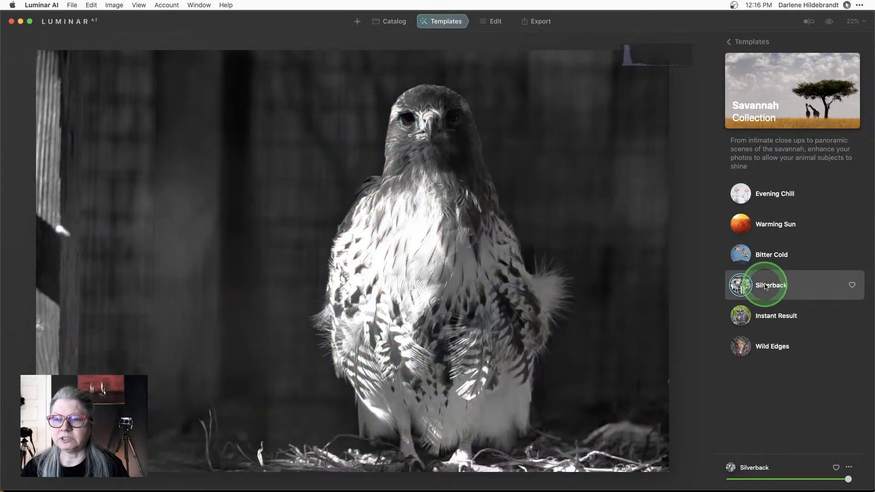
{"action": "left_click", "coordinate": [772, 317]}
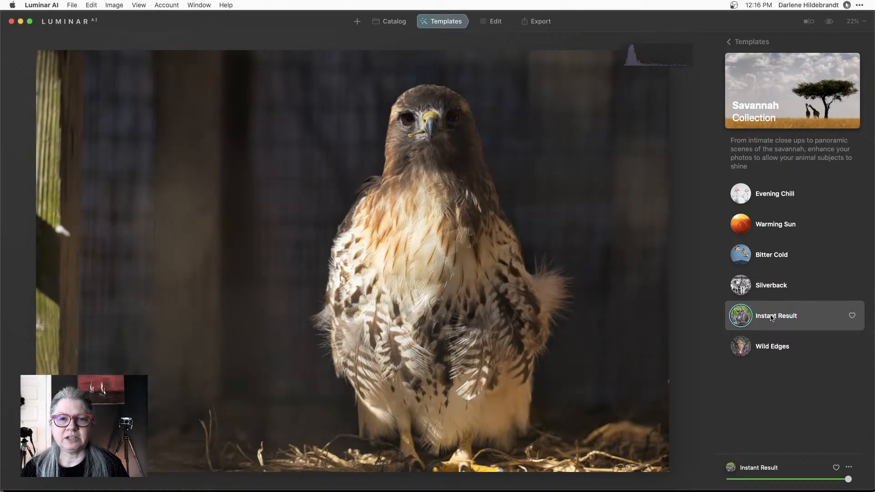
{"action": "left_click", "coordinate": [772, 345]}
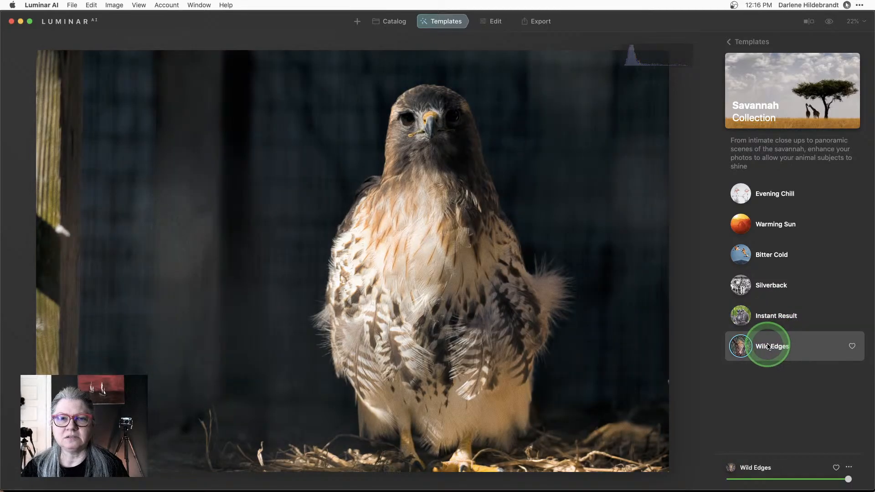
Step: Reapply the Warming Sun template to the hawk photo and compare it with the original
{"action": "left_click", "coordinate": [765, 229]}
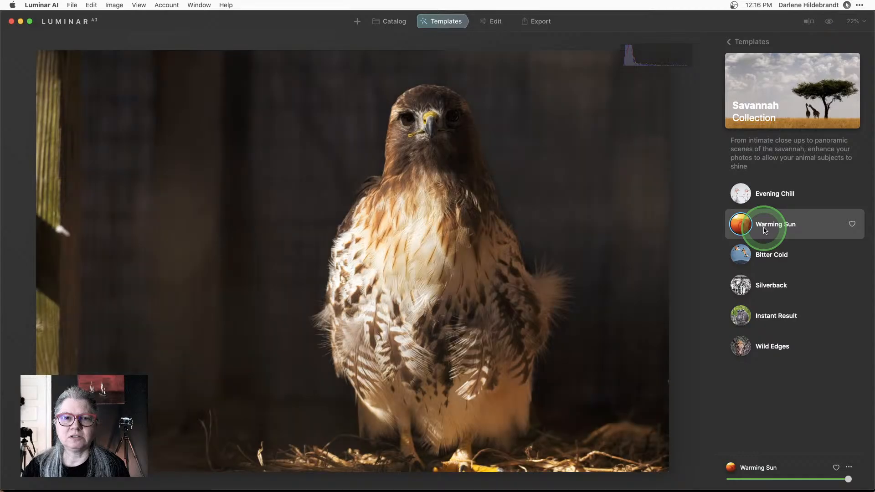
{"action": "key", "text": "backslash"}
{"action": "key", "text": "backslash"}
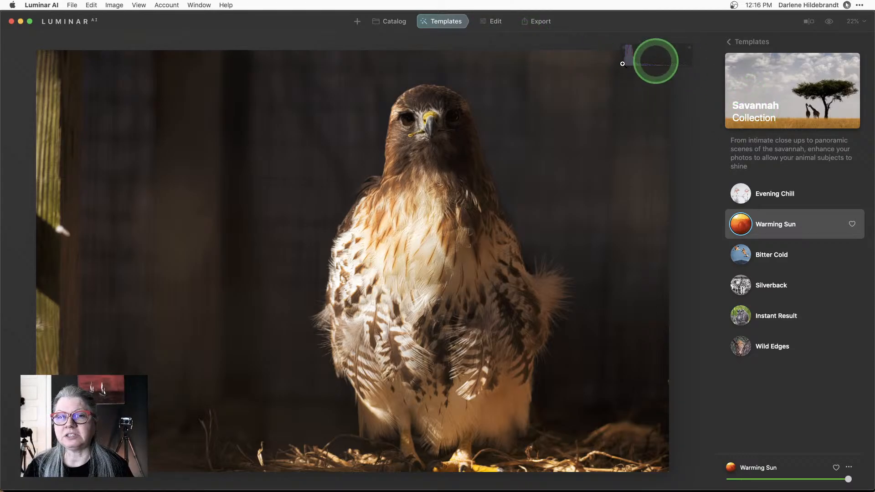
Step: Switch to the editing tools, crop the hawk photo automatically with Composition AI, and shift the image so the hawk sits nearer the centre
{"action": "left_click", "coordinate": [494, 24]}
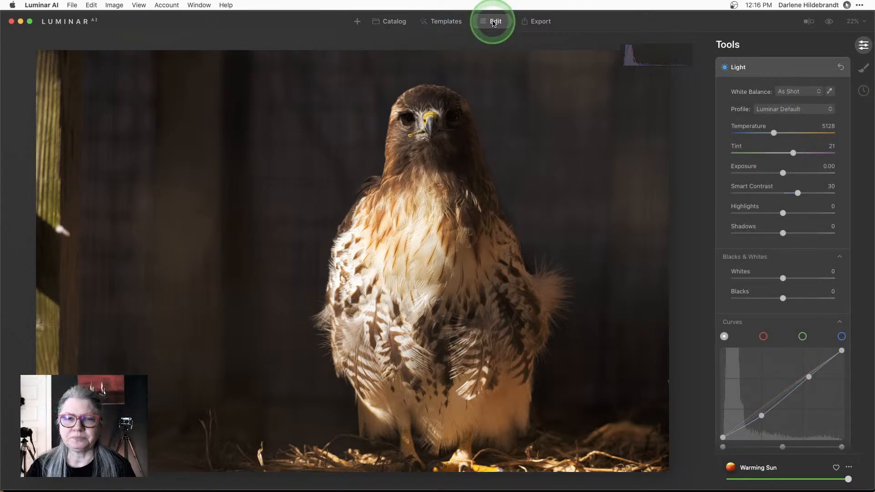
{"action": "left_click", "coordinate": [777, 67]}
{"action": "scroll", "coordinate": [765, 123], "scroll_direction": "up", "scroll_amount": 2}
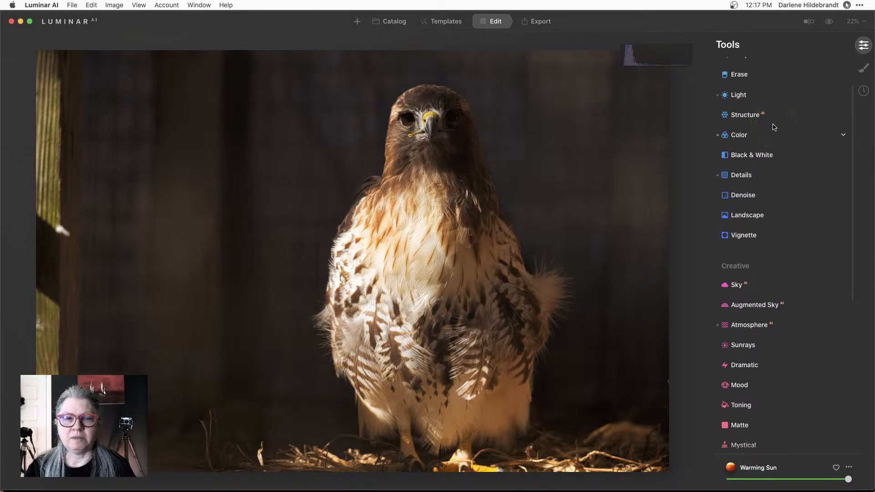
{"action": "scroll", "coordinate": [772, 126], "scroll_direction": "up", "scroll_amount": 3}
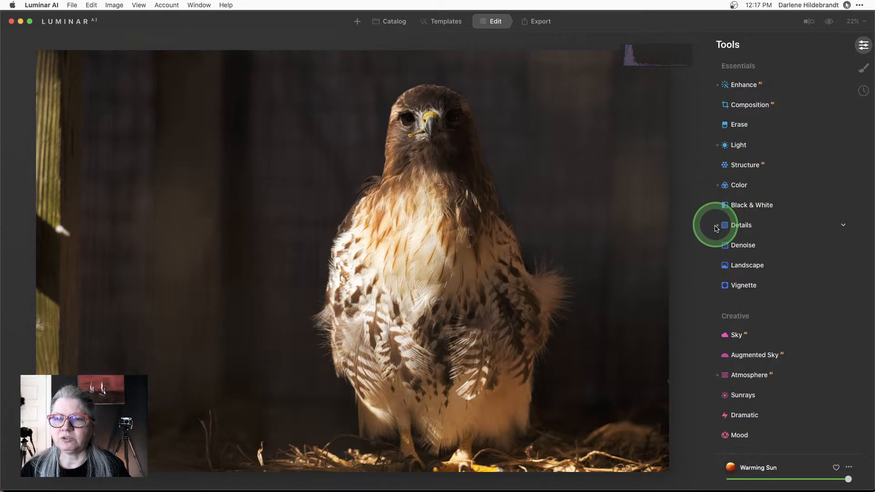
{"action": "left_click", "coordinate": [745, 108]}
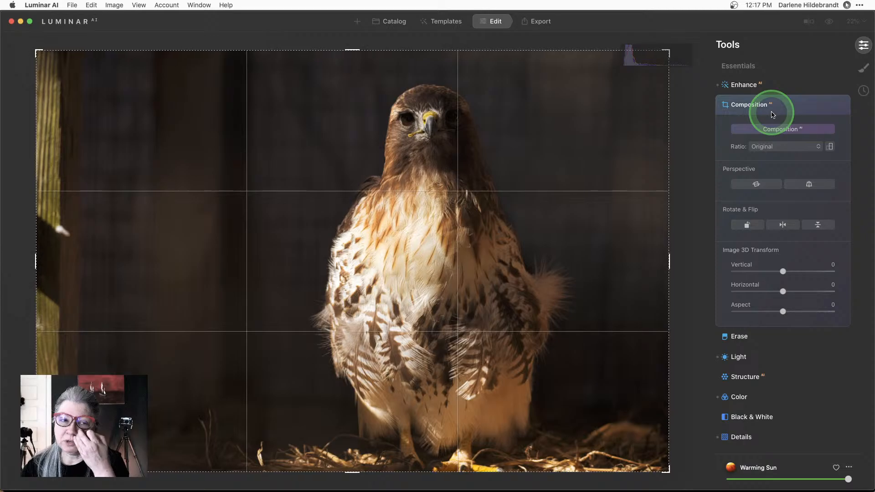
{"action": "left_click", "coordinate": [791, 131]}
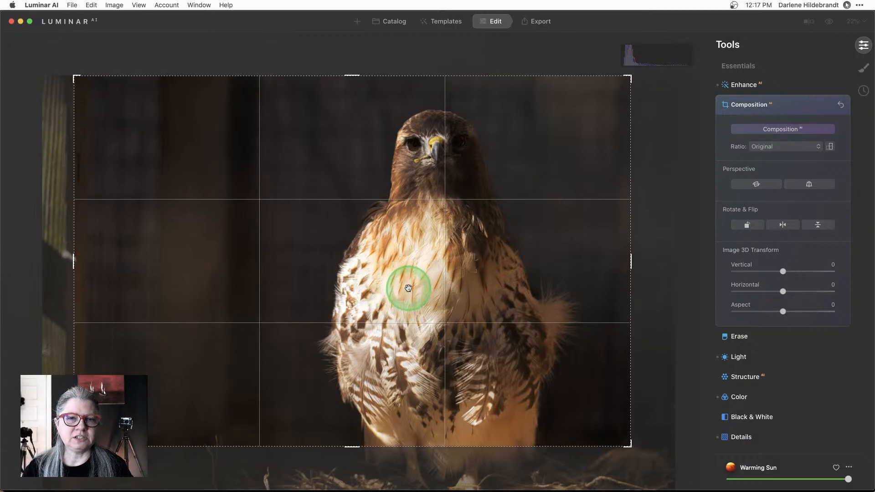
{"action": "left_click_drag", "start_coordinate": [409, 299], "coordinate": [360, 287]}
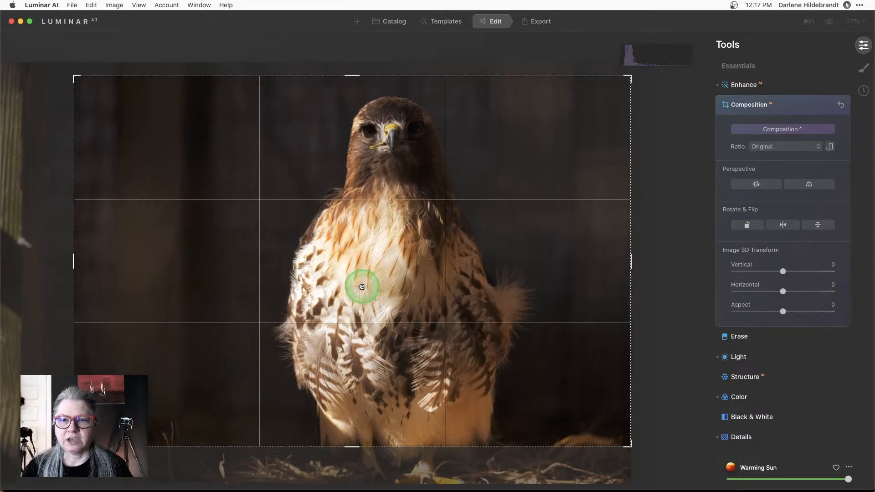
Step: Set the crop ratio to Free, extend the crop to the photo's full height and slightly wider, apply it, and compare before and after
{"action": "left_click", "coordinate": [765, 146]}
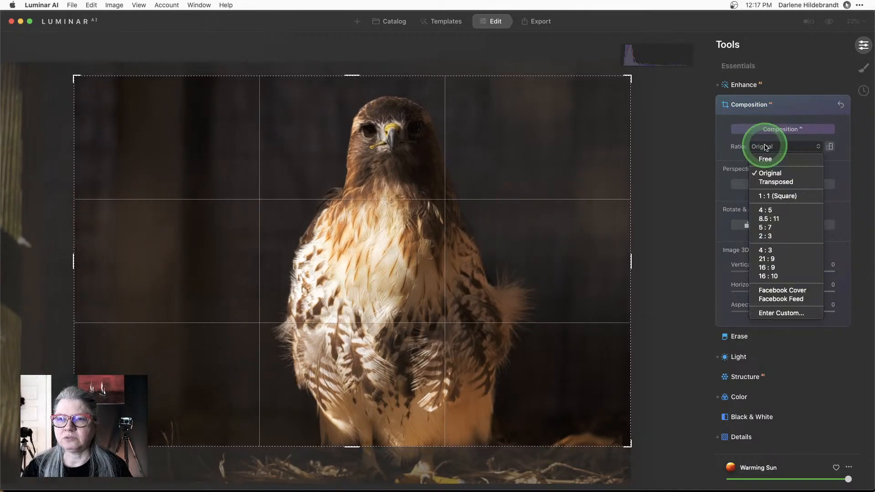
{"action": "left_click", "coordinate": [767, 160]}
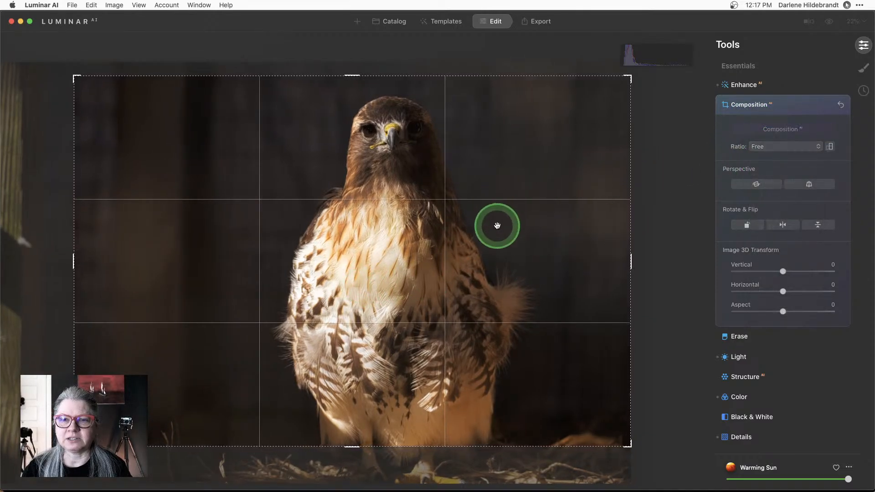
{"action": "left_click_drag", "start_coordinate": [352, 76], "coordinate": [355, 65]}
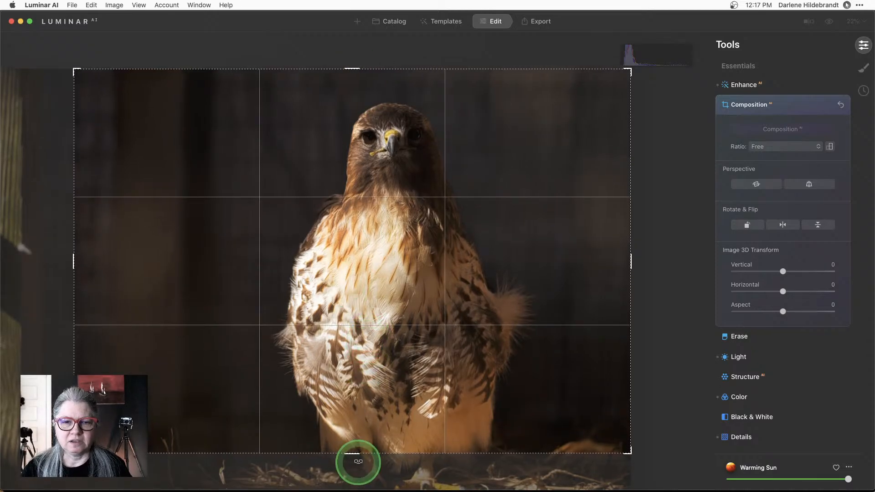
{"action": "left_click_drag", "start_coordinate": [350, 451], "coordinate": [350, 482]}
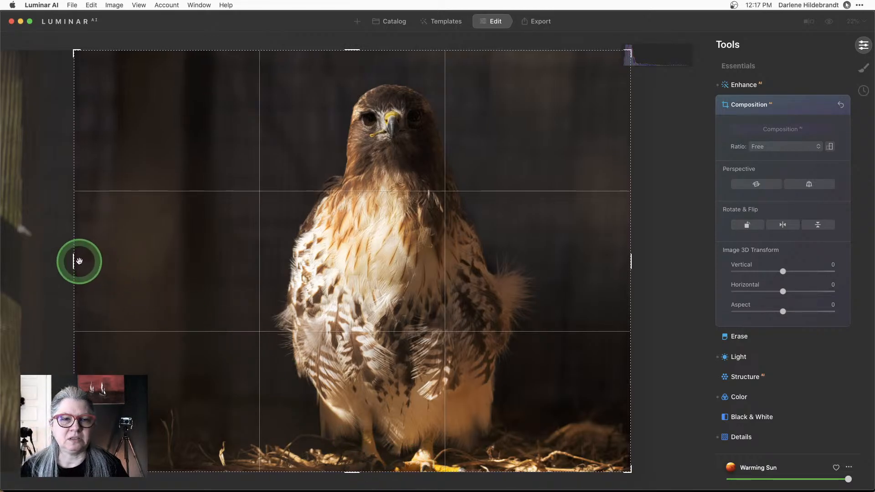
{"action": "mouse_move", "coordinate": [74, 259]}
{"action": "left_mouse_down"}
{"action": "mouse_move", "coordinate": [84, 259]}
{"action": "mouse_move", "coordinate": [31, 258]}
{"action": "mouse_move", "coordinate": [74, 260]}
{"action": "mouse_move", "coordinate": [63, 259]}
{"action": "left_mouse_up"}
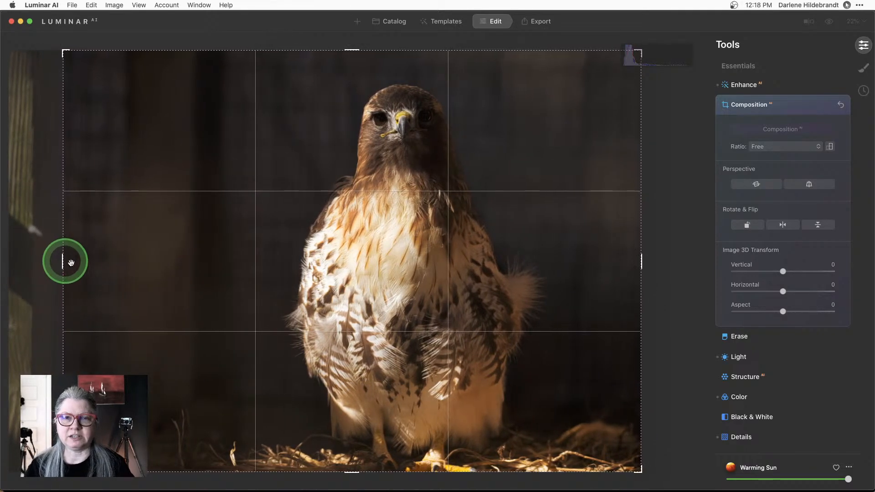
{"action": "double_click", "coordinate": [357, 250]}
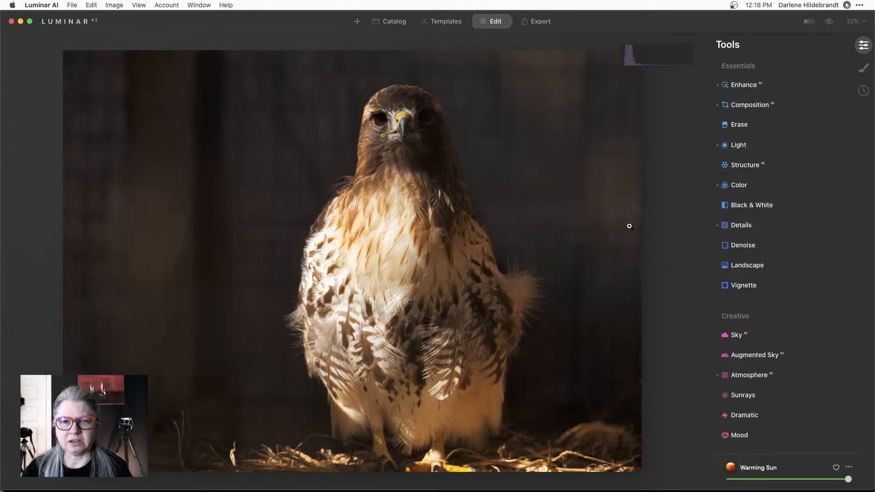
{"action": "key", "text": "backslash"}
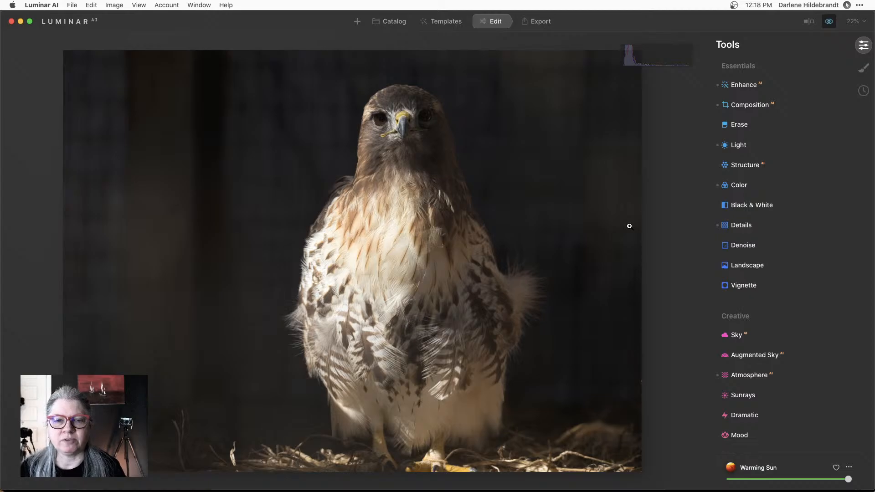
{"action": "key", "text": "backslash"}
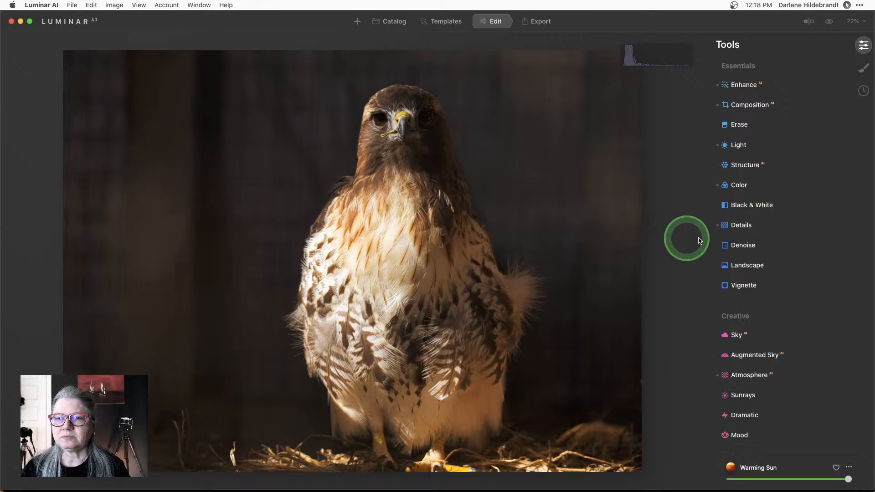
Step: In the Details tool, set Medium Details to 16 and Small Details to 24, checking the hawk's head and feathers at 50% zoom
{"action": "left_click", "coordinate": [750, 227]}
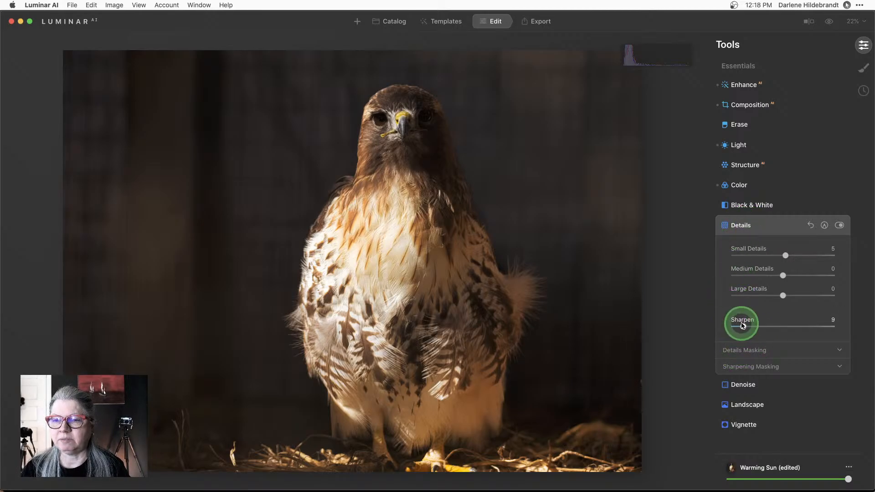
{"action": "left_click_drag", "start_coordinate": [783, 275], "coordinate": [787, 276]}
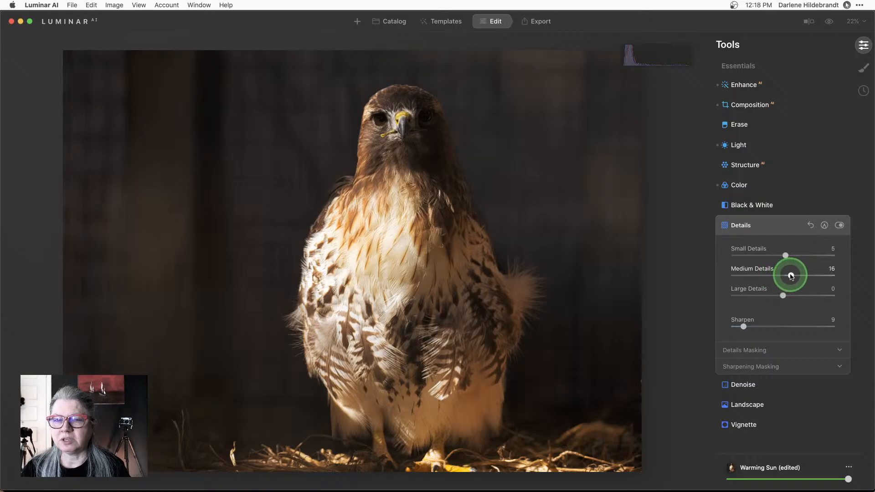
{"action": "left_click", "coordinate": [853, 21]}
{"action": "left_click", "coordinate": [836, 59]}
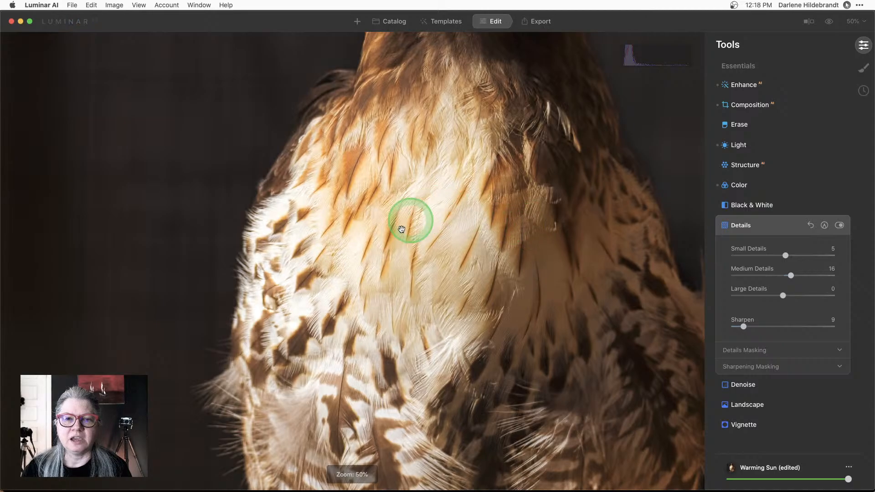
{"action": "left_click_drag", "start_coordinate": [529, 146], "coordinate": [473, 294]}
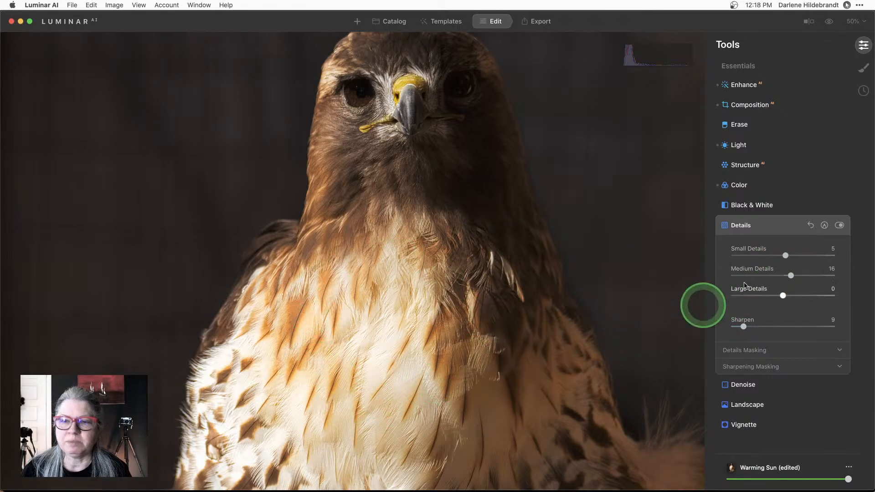
{"action": "left_click_drag", "start_coordinate": [786, 255], "coordinate": [807, 256]}
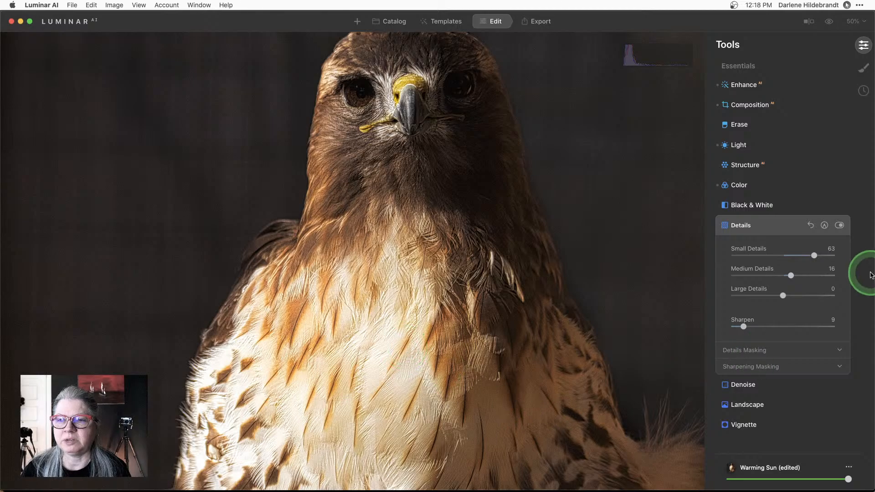
{"action": "left_click_drag", "start_coordinate": [815, 255], "coordinate": [813, 256]}
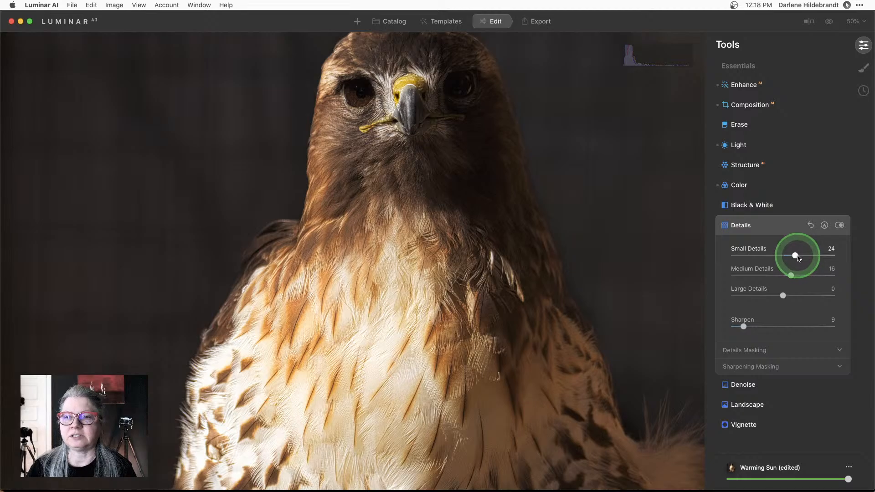
Step: Set Medium Details to 26 and compare the hawk with and without the Details adjustment
{"action": "left_click_drag", "start_coordinate": [790, 275], "coordinate": [816, 278]}
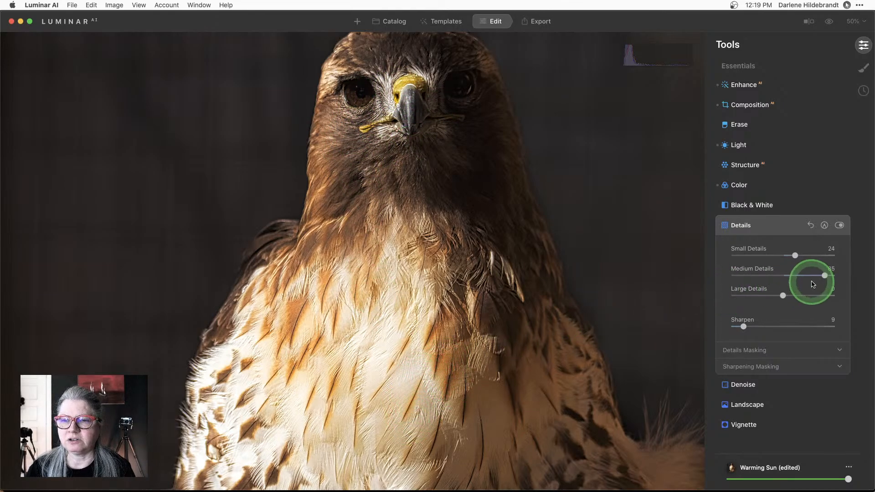
{"action": "left_click_drag", "start_coordinate": [825, 278], "coordinate": [795, 278]}
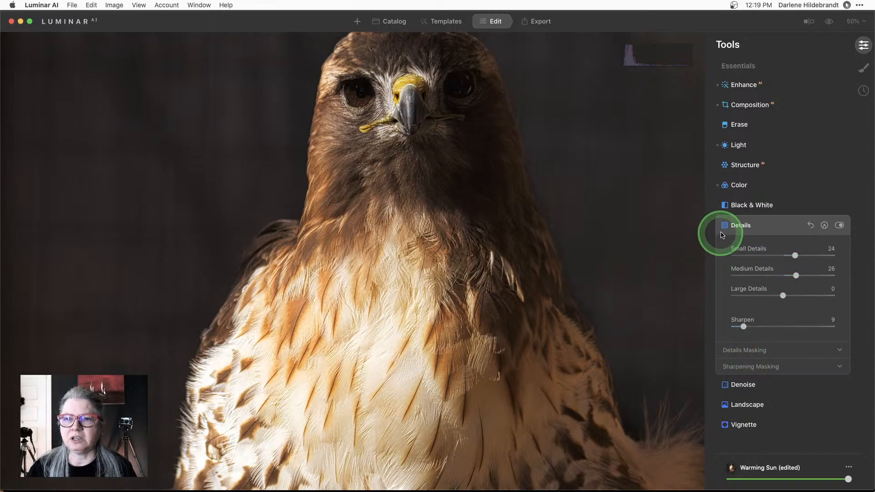
{"action": "left_click", "coordinate": [839, 226]}
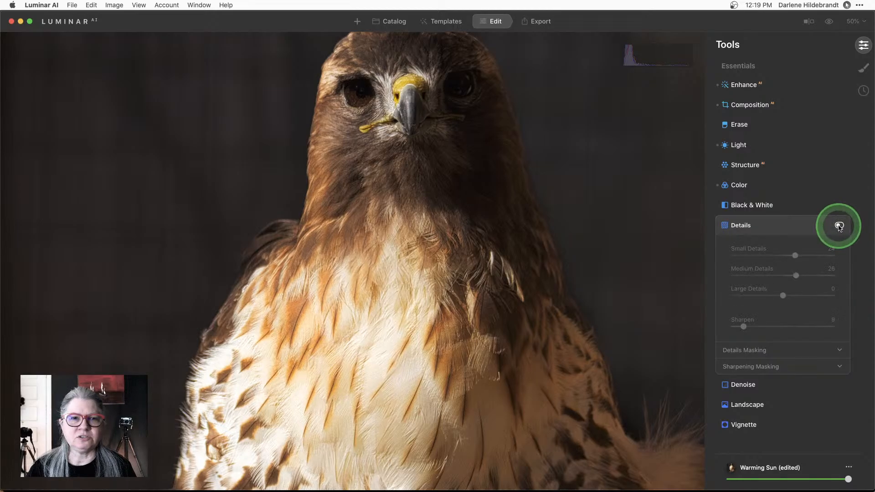
{"action": "left_click", "coordinate": [839, 226]}
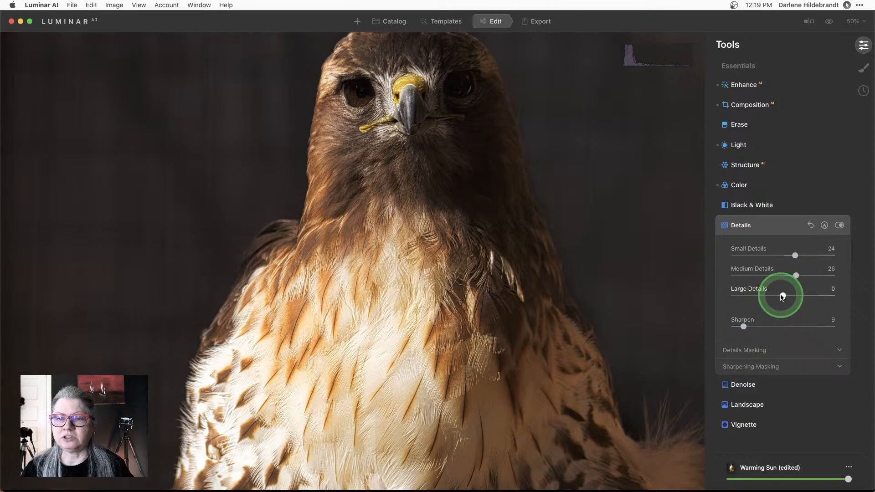
Step: Try Large Details at 93 and at -21 on the hawk, and reset the setting to 0
{"action": "left_click_drag", "start_coordinate": [782, 296], "coordinate": [831, 296]}
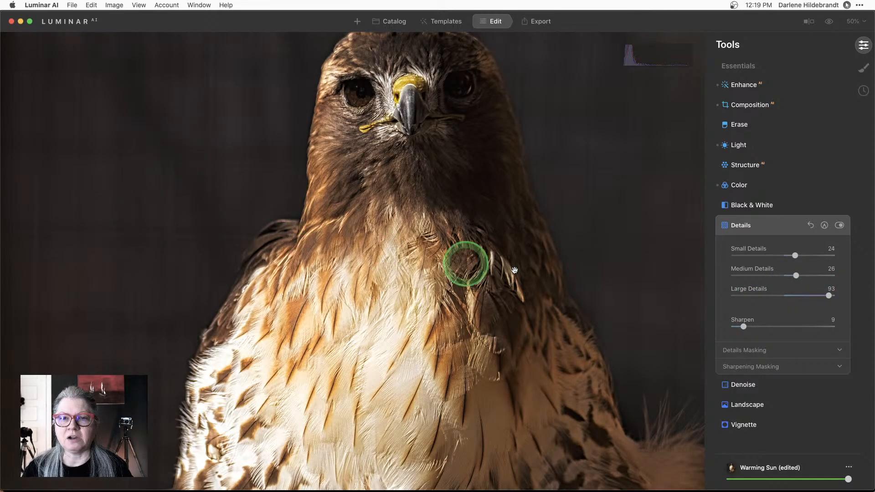
{"action": "left_click_drag", "start_coordinate": [828, 297], "coordinate": [793, 295]}
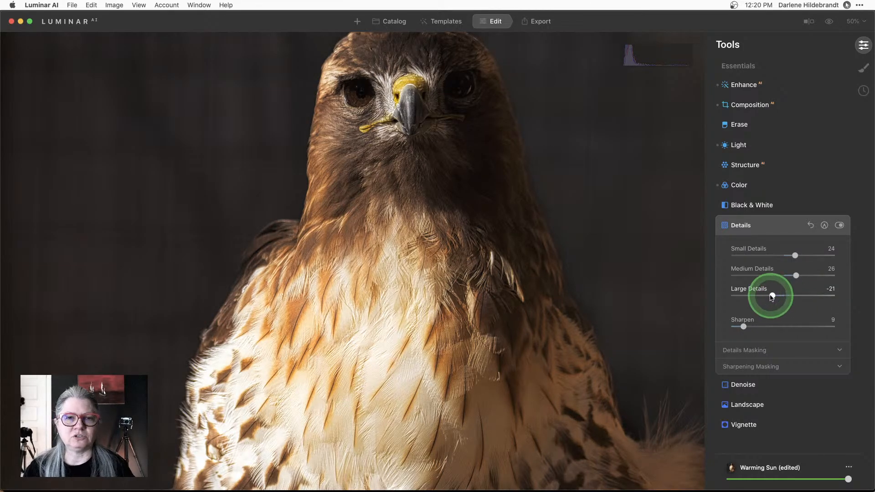
{"action": "double_click", "coordinate": [773, 295]}
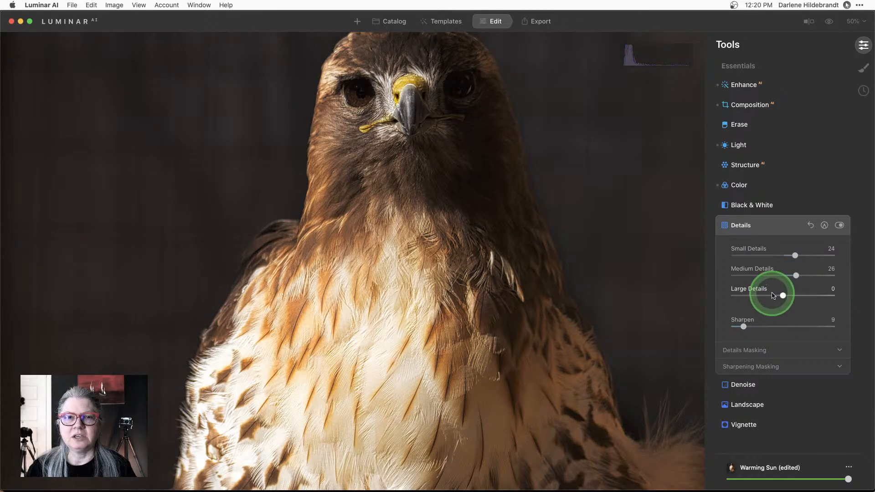
Step: Compare the whole hawk photo with and without the Details adjustment
{"action": "scroll", "coordinate": [553, 262], "scroll_direction": "down", "scroll_amount": 5}
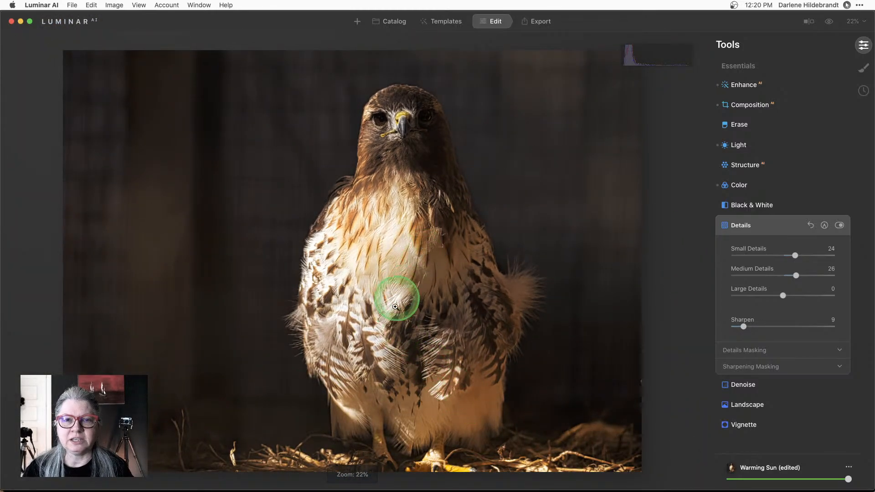
{"action": "left_click", "coordinate": [825, 225]}
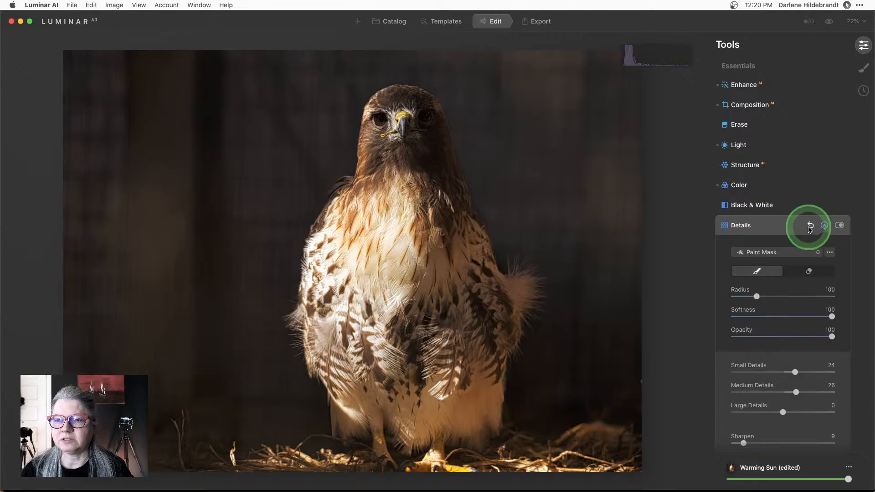
{"action": "left_click", "coordinate": [840, 225]}
{"action": "left_click", "coordinate": [839, 225]}
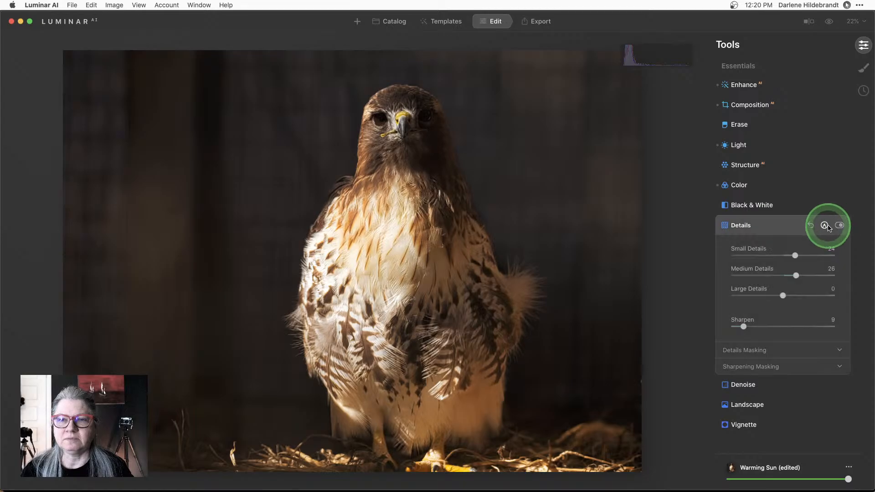
Step: Add a radial mask to the Details adjustment, drawn as a tall ellipse centred on the hawk's chest
{"action": "left_click", "coordinate": [824, 226]}
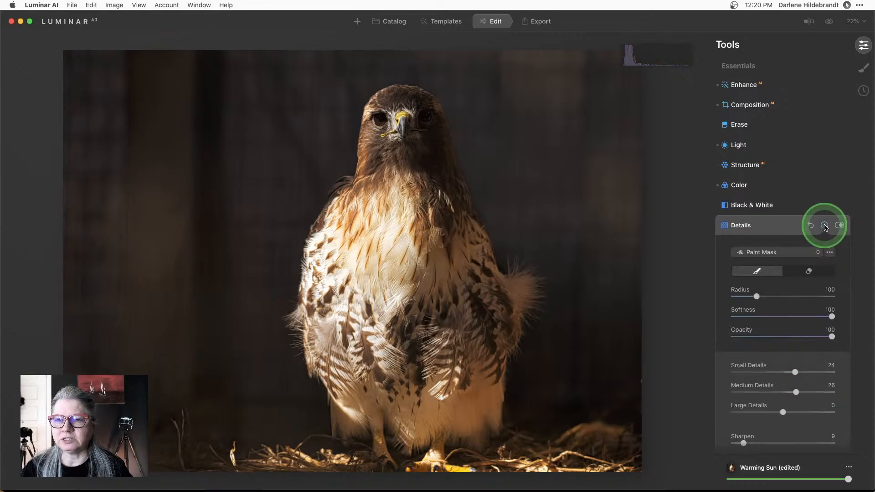
{"action": "scroll", "coordinate": [825, 223], "scroll_direction": "down", "scroll_amount": 2}
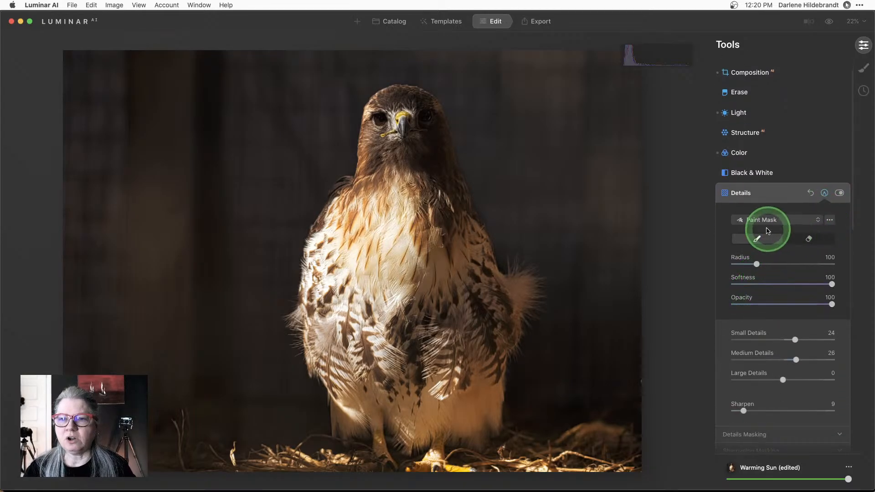
{"action": "left_click", "coordinate": [766, 222]}
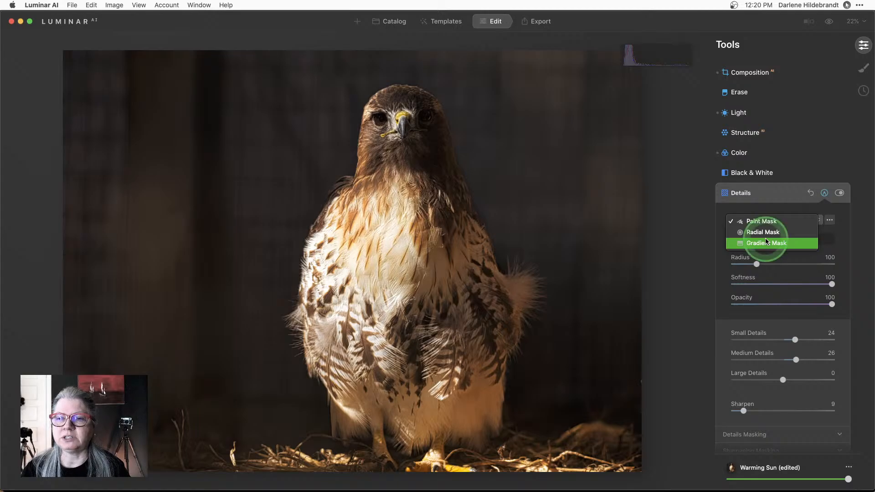
{"action": "left_click", "coordinate": [764, 233]}
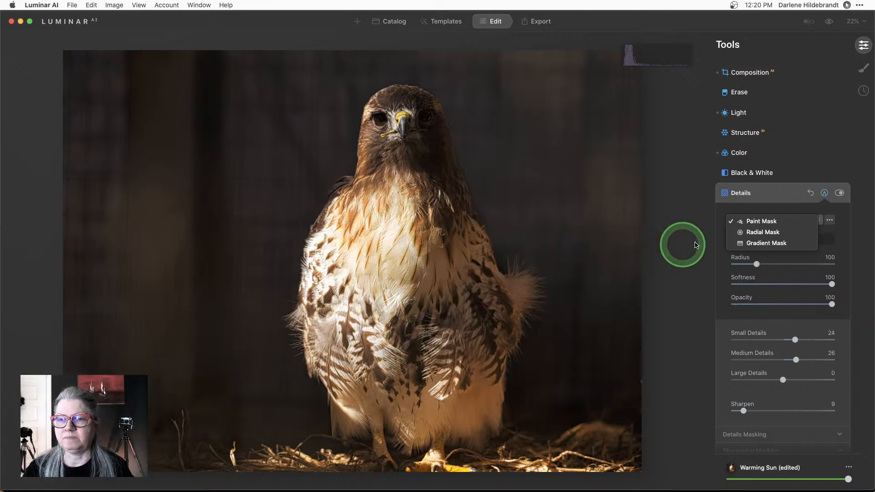
{"action": "left_click", "coordinate": [747, 234]}
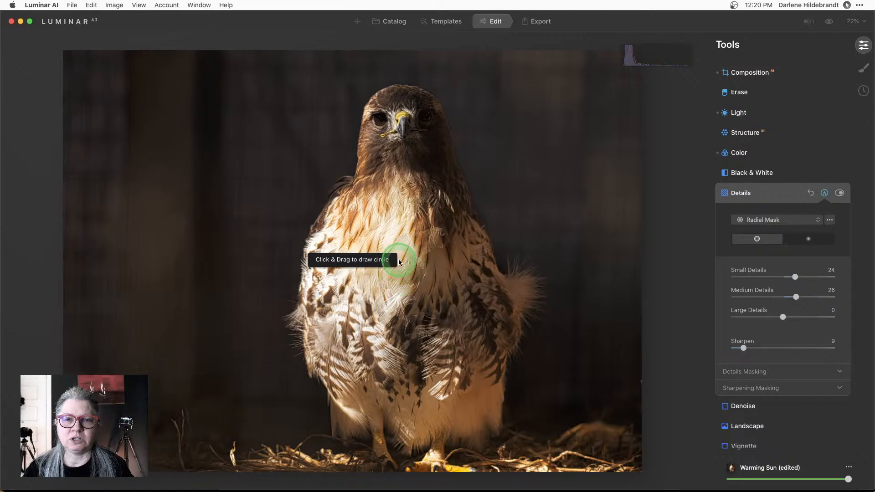
{"action": "left_click_drag", "start_coordinate": [398, 261], "coordinate": [399, 402]}
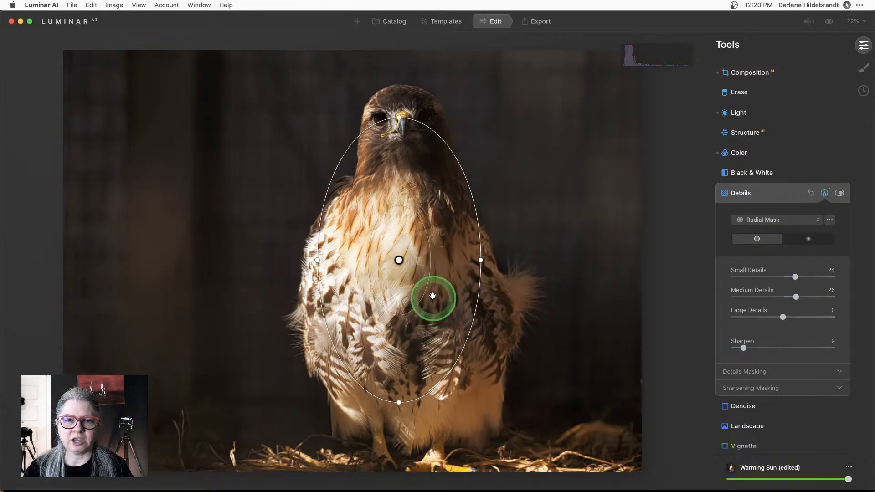
Step: Enlarge the Details radial mask to cover the hawk from head to legs, adjust its feathered edges, and close the mask settings
{"action": "left_click_drag", "start_coordinate": [429, 277], "coordinate": [434, 282]}
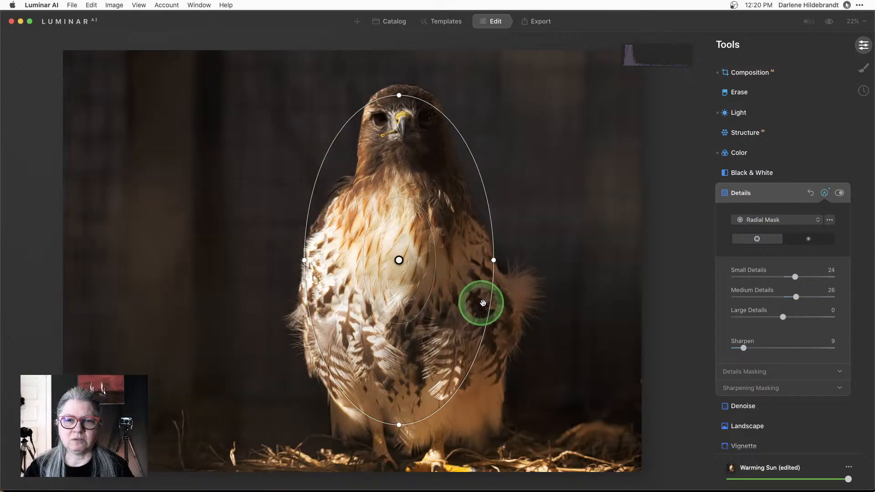
{"action": "left_click_drag", "start_coordinate": [490, 307], "coordinate": [496, 340]}
{"action": "mouse_move", "coordinate": [406, 299]}
{"action": "left_mouse_down"}
{"action": "mouse_move", "coordinate": [406, 286]}
{"action": "mouse_move", "coordinate": [409, 310]}
{"action": "left_mouse_up"}
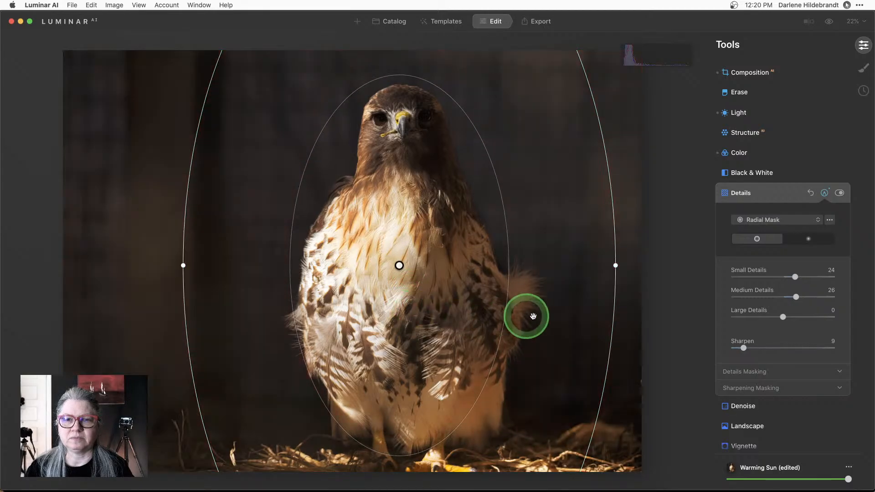
{"action": "left_click_drag", "start_coordinate": [610, 328], "coordinate": [590, 321]}
{"action": "left_click_drag", "start_coordinate": [504, 303], "coordinate": [436, 291]}
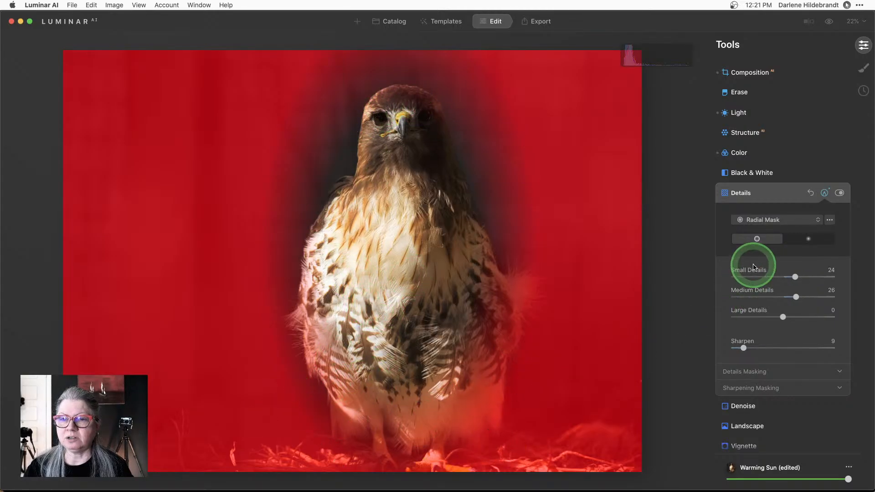
{"action": "left_click", "coordinate": [797, 238]}
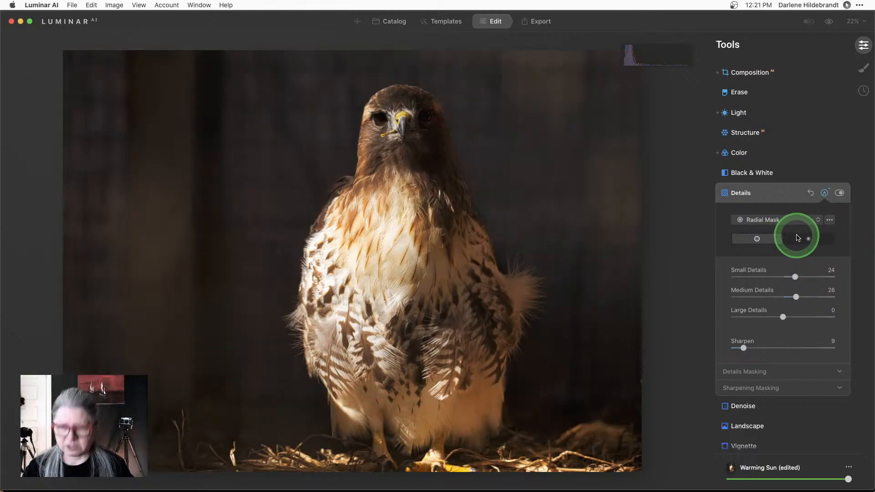
{"action": "left_click", "coordinate": [824, 194]}
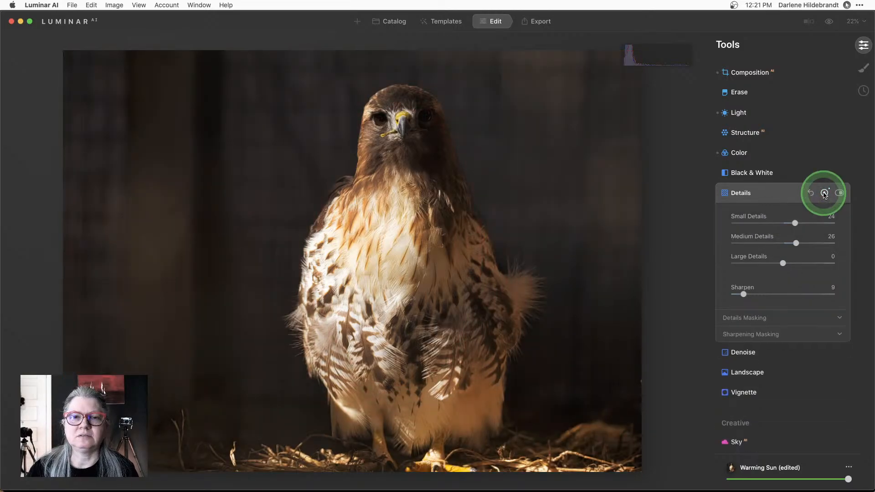
Step: Check the chest feathers at 100% zoom and review the options available for the Details radial mask
{"action": "double_click", "coordinate": [391, 220]}
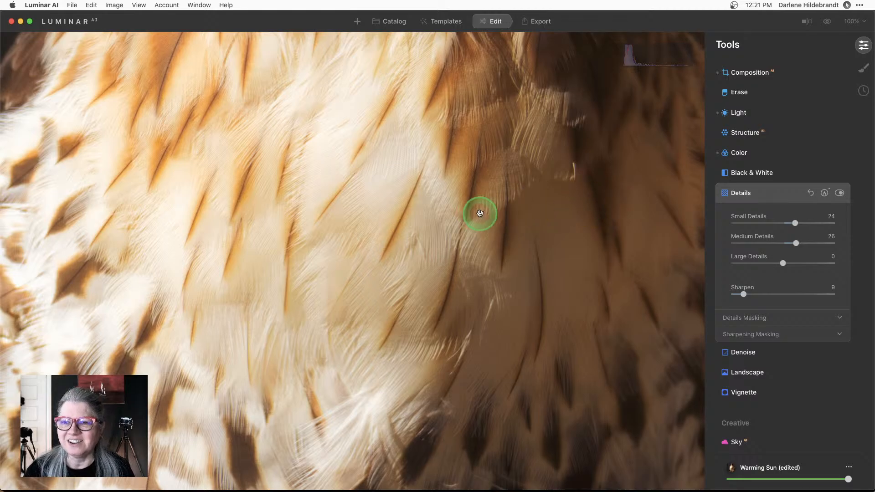
{"action": "key", "text": "super+0"}
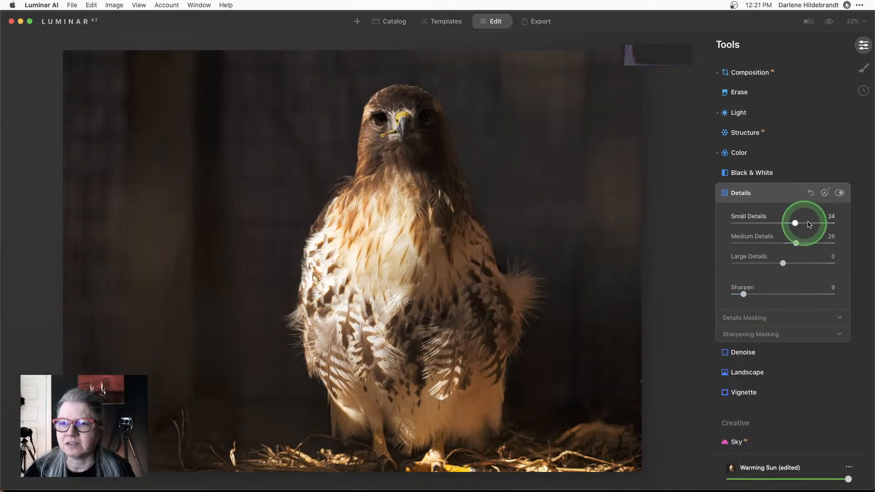
{"action": "left_click", "coordinate": [824, 193]}
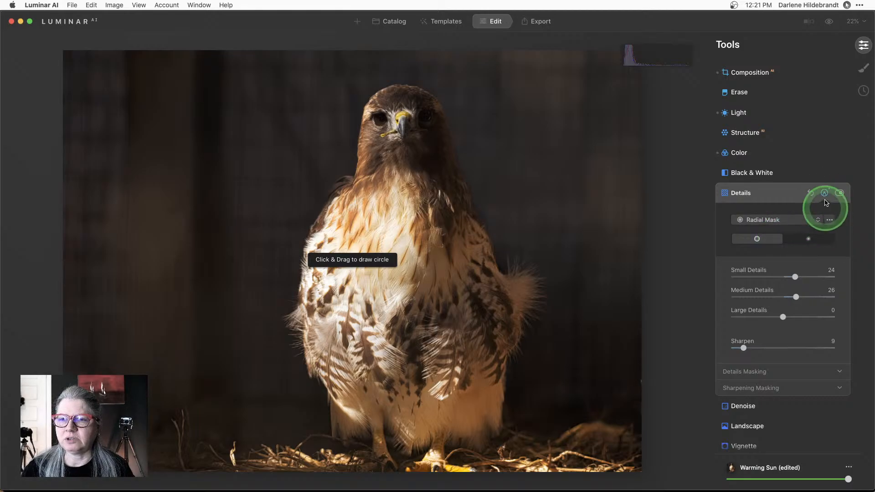
{"action": "left_click", "coordinate": [830, 219]}
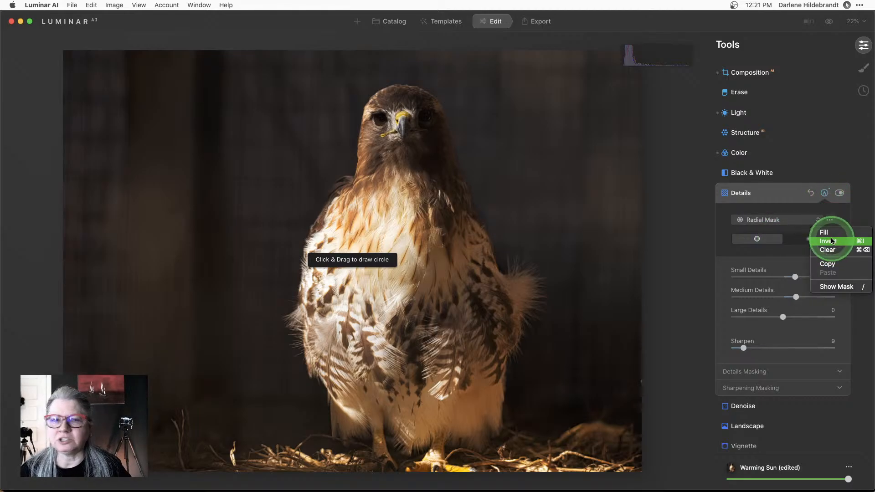
{"action": "left_click", "coordinate": [832, 241]}
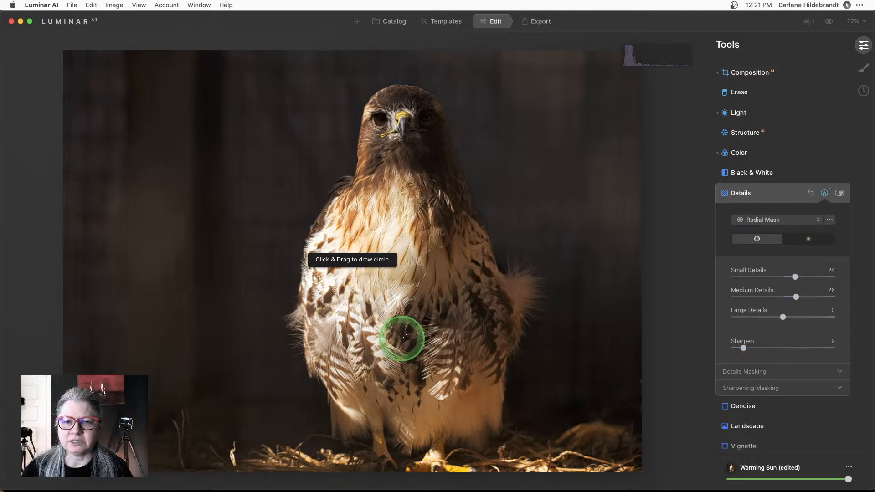
{"action": "left_click", "coordinate": [824, 193]}
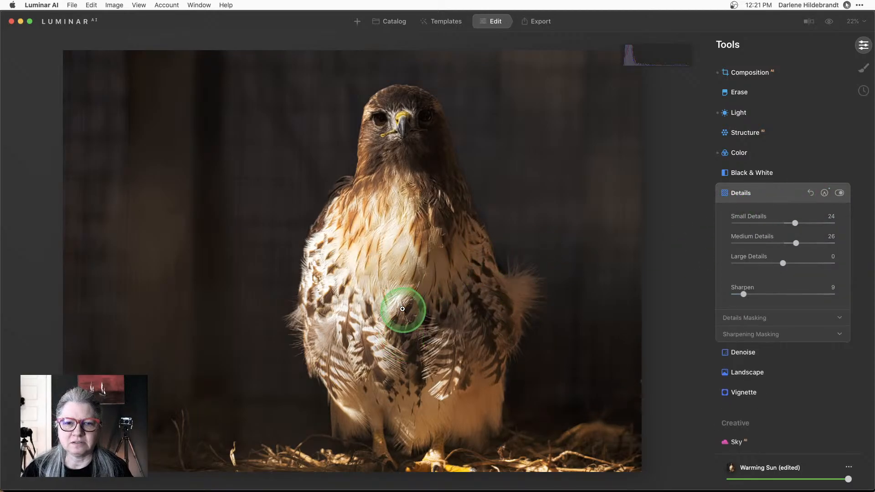
Step: Compare the hawk's lower feathers at 50% zoom with and without the masked Details adjustment
{"action": "left_click", "coordinate": [402, 309]}
{"action": "left_click_drag", "start_coordinate": [441, 347], "coordinate": [404, 220]}
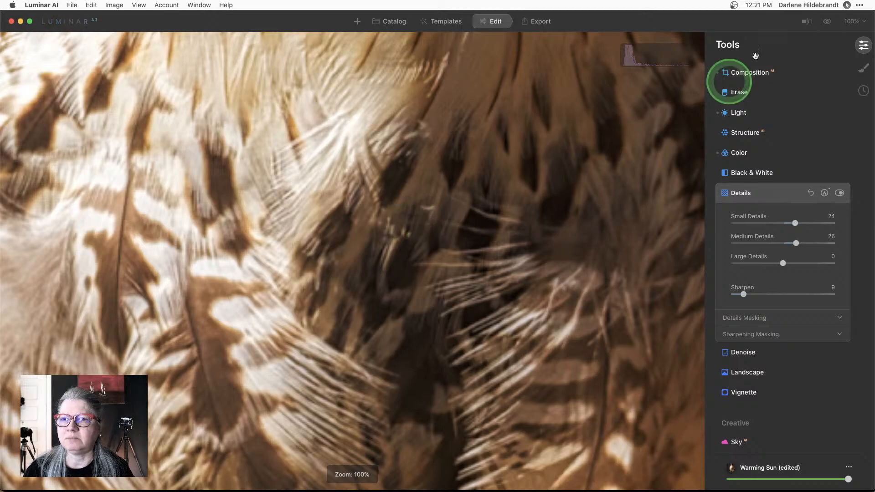
{"action": "left_click", "coordinate": [852, 21]}
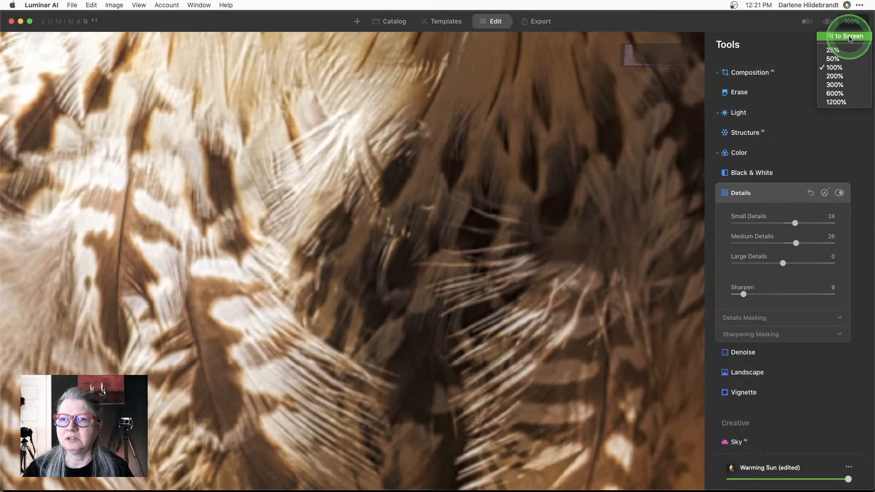
{"action": "left_click", "coordinate": [844, 59]}
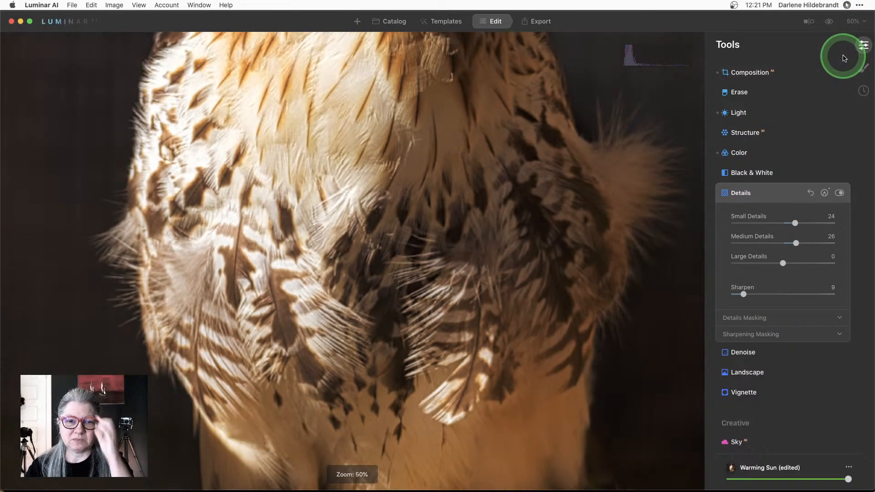
{"action": "left_click", "coordinate": [839, 194]}
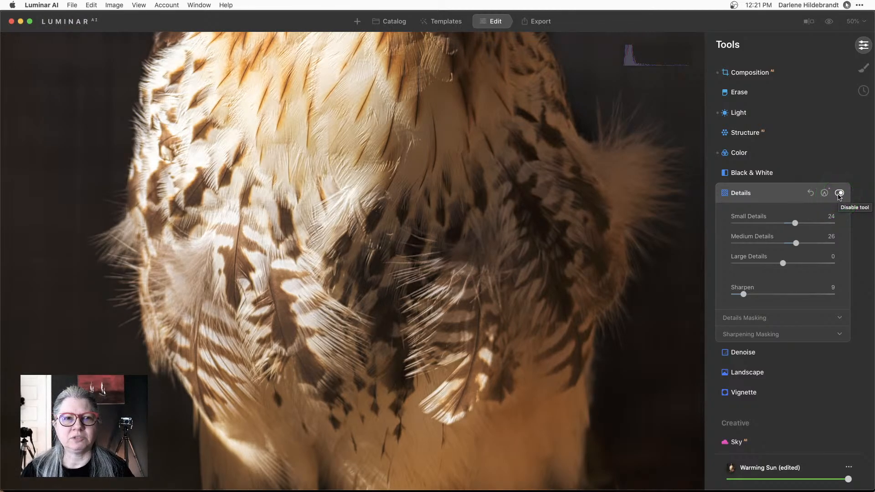
{"action": "left_click", "coordinate": [839, 194]}
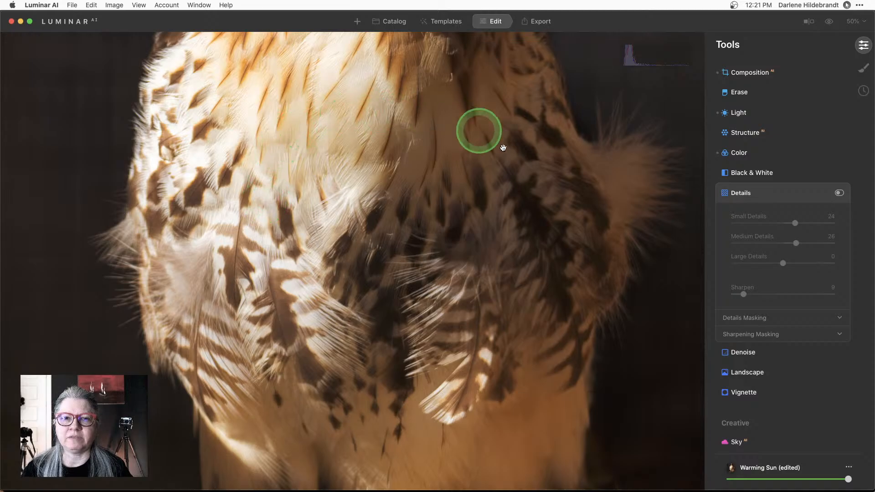
{"action": "left_click", "coordinate": [839, 193]}
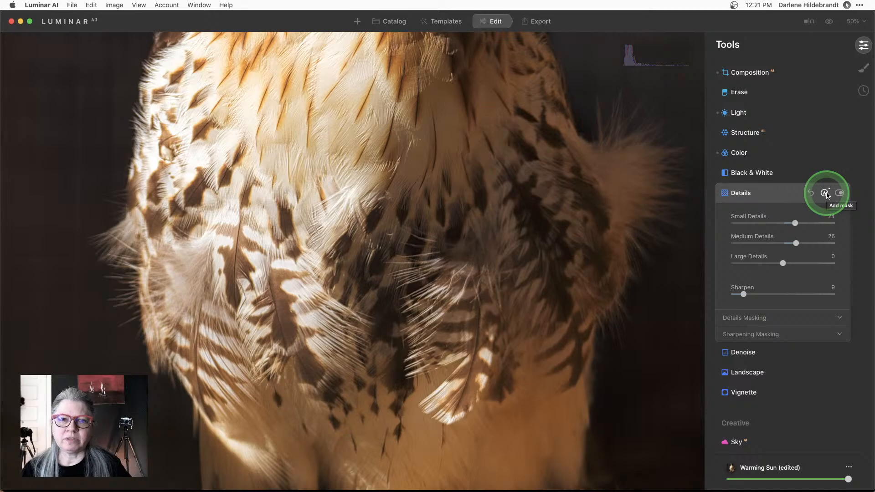
Step: Copy the radial mask from the Details adjustment and close its mask settings
{"action": "left_click", "coordinate": [825, 193]}
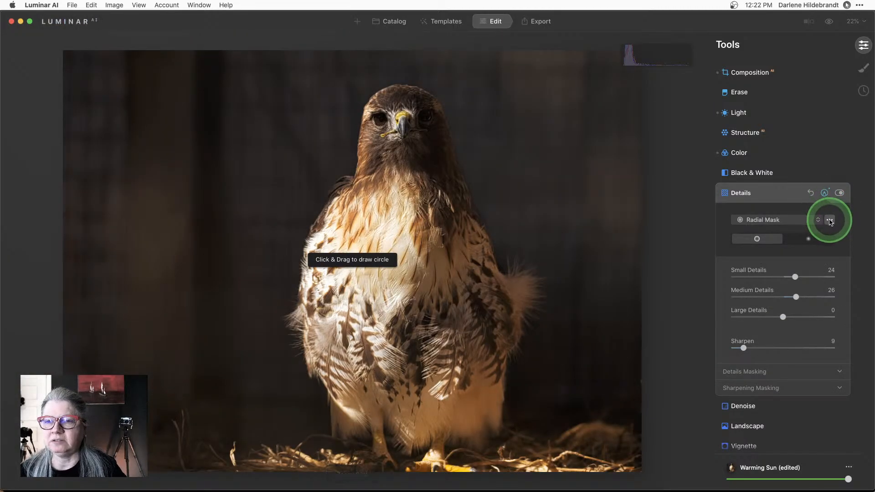
{"action": "left_click", "coordinate": [830, 221]}
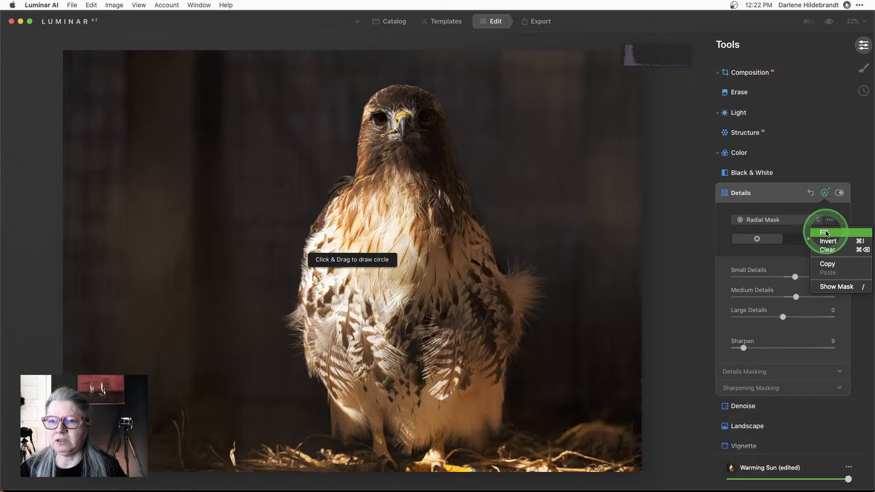
{"action": "left_click", "coordinate": [825, 263]}
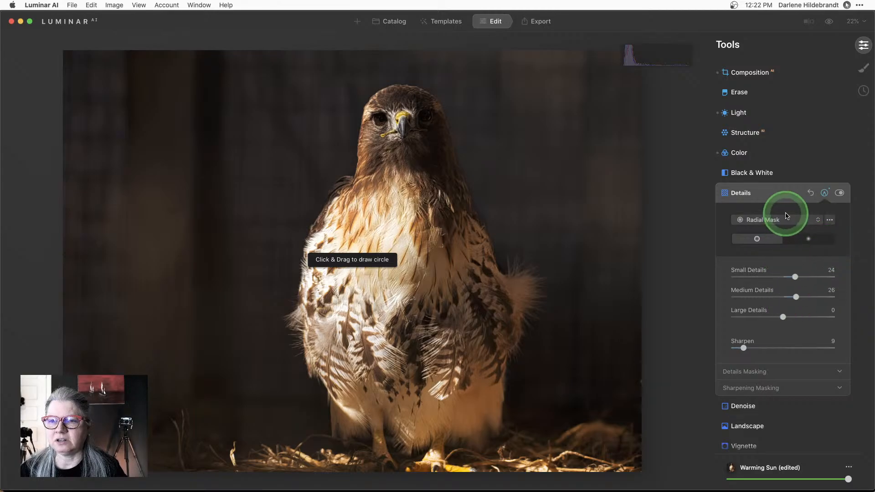
{"action": "left_click", "coordinate": [824, 193]}
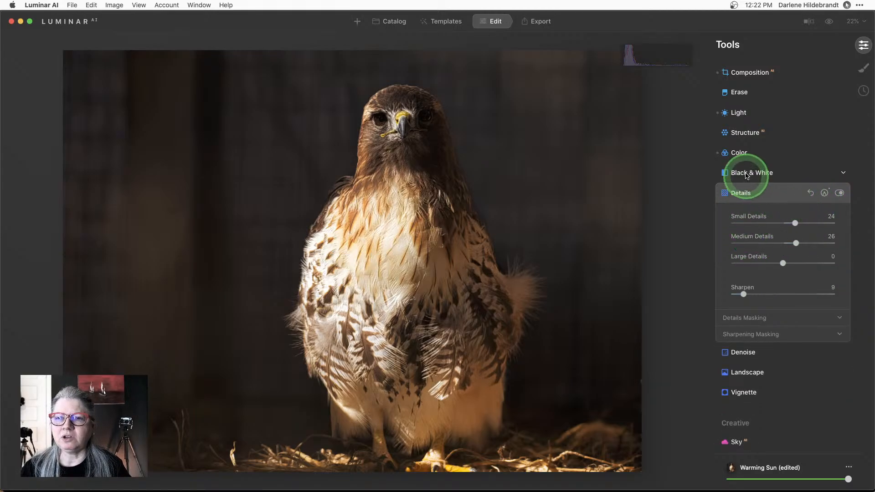
Step: Set the Structure Amount to -58 and Boost to 32, and paste the copied mask into the Structure adjustment
{"action": "left_click", "coordinate": [748, 132]}
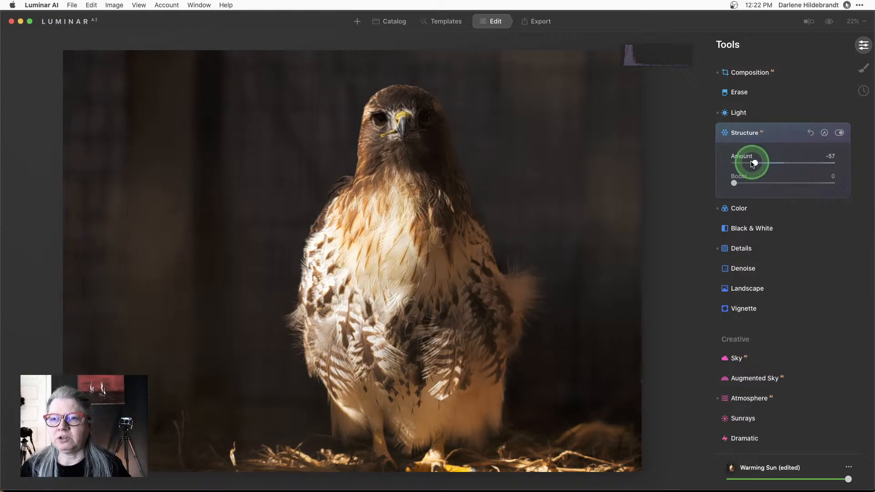
{"action": "left_click_drag", "start_coordinate": [734, 183], "coordinate": [766, 184]}
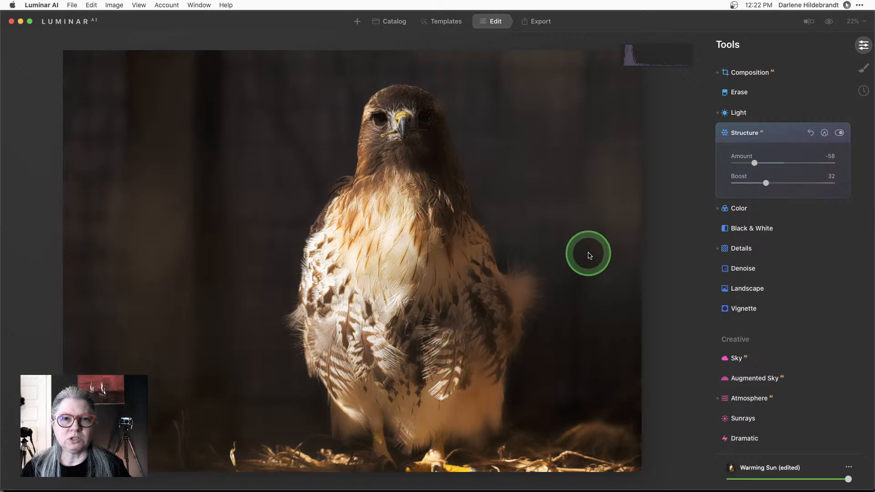
{"action": "left_click", "coordinate": [824, 134]}
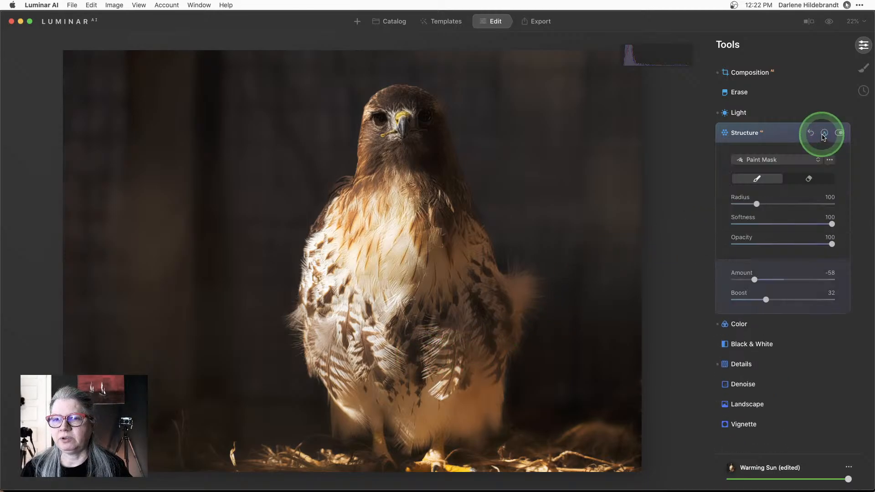
{"action": "left_click", "coordinate": [830, 160]}
{"action": "left_click", "coordinate": [786, 213]}
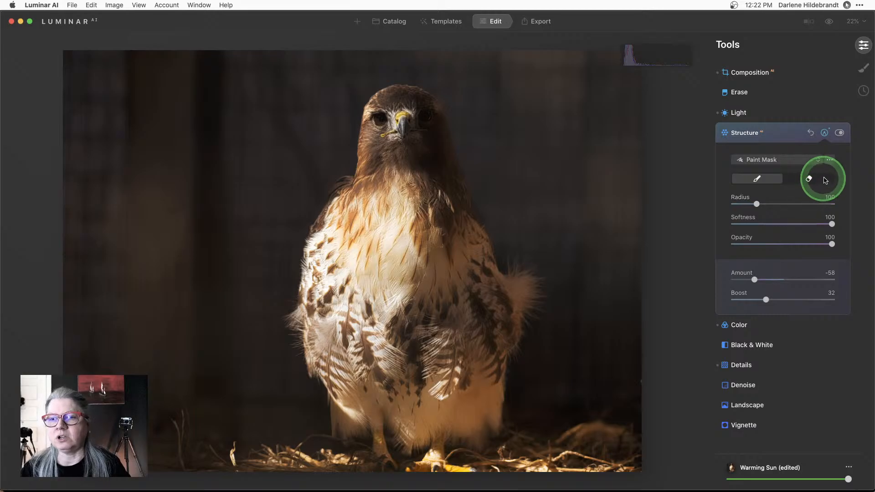
Step: Invert the Structure mask to target the background around the hawk, and compare the photo with and without Structure
{"action": "left_click", "coordinate": [829, 160]}
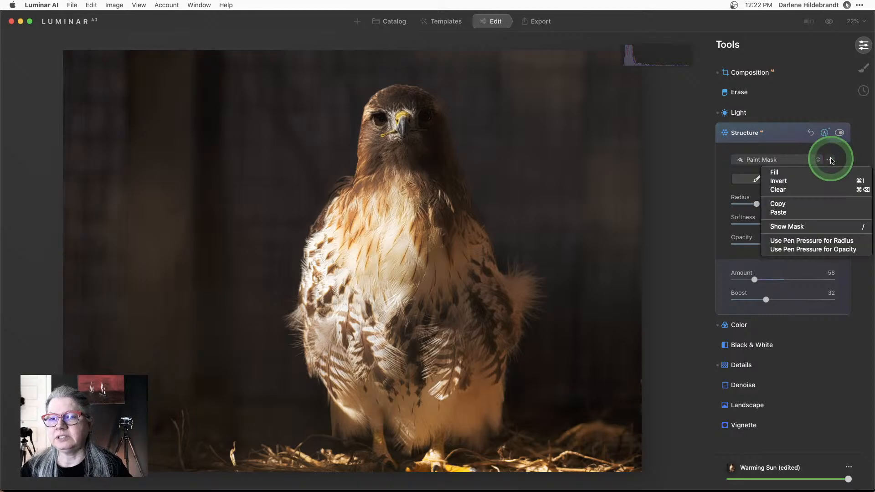
{"action": "left_click", "coordinate": [798, 181]}
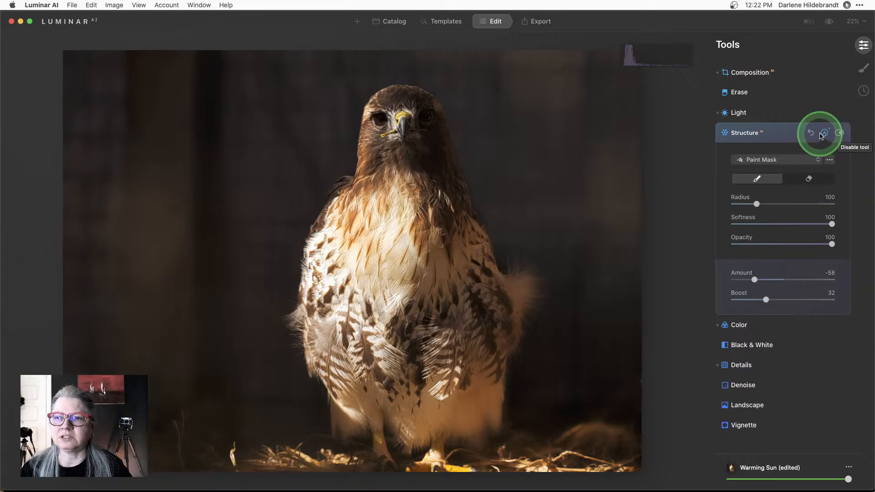
{"action": "left_click", "coordinate": [839, 135]}
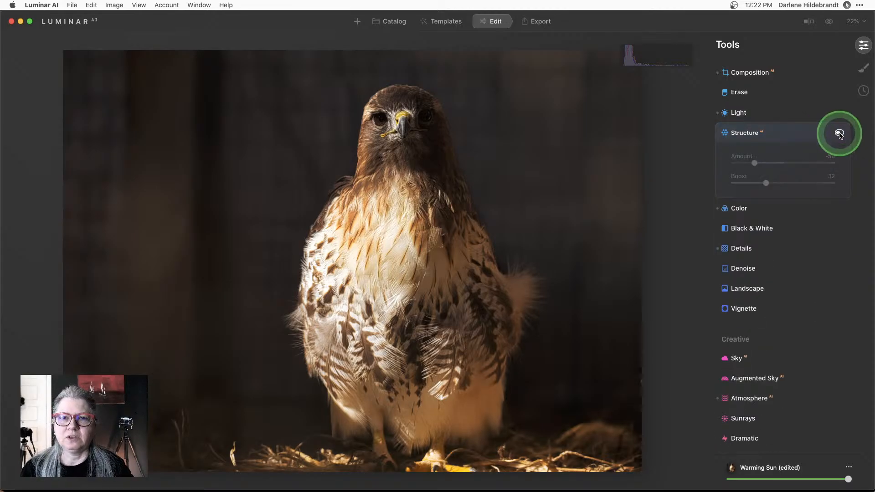
{"action": "left_click", "coordinate": [839, 134]}
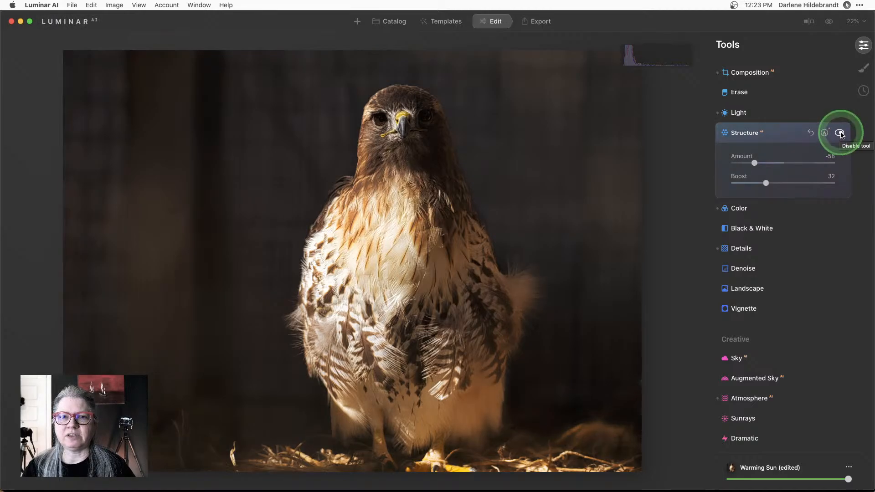
Step: Set the background Structure Amount to -80 and Boost to 84, and compare the photo with and without Structure
{"action": "left_click_drag", "start_coordinate": [754, 163], "coordinate": [743, 163]}
{"action": "left_click_drag", "start_coordinate": [766, 182], "coordinate": [820, 184]}
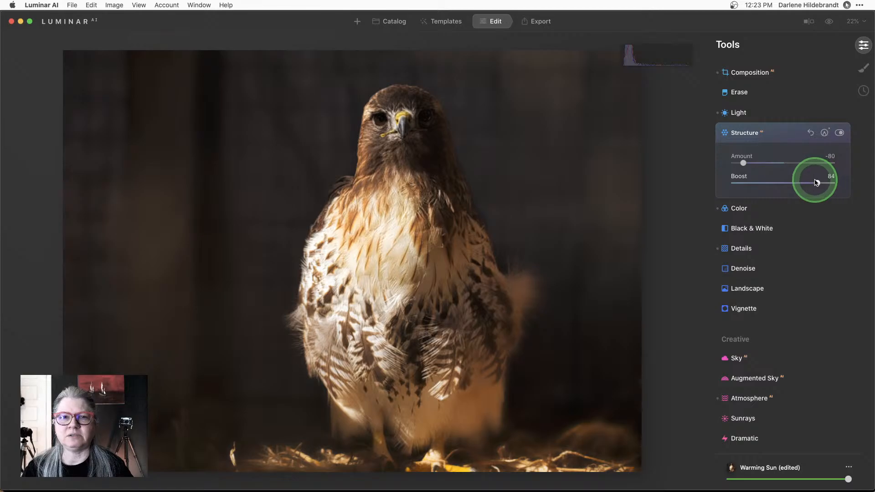
{"action": "left_click", "coordinate": [839, 133]}
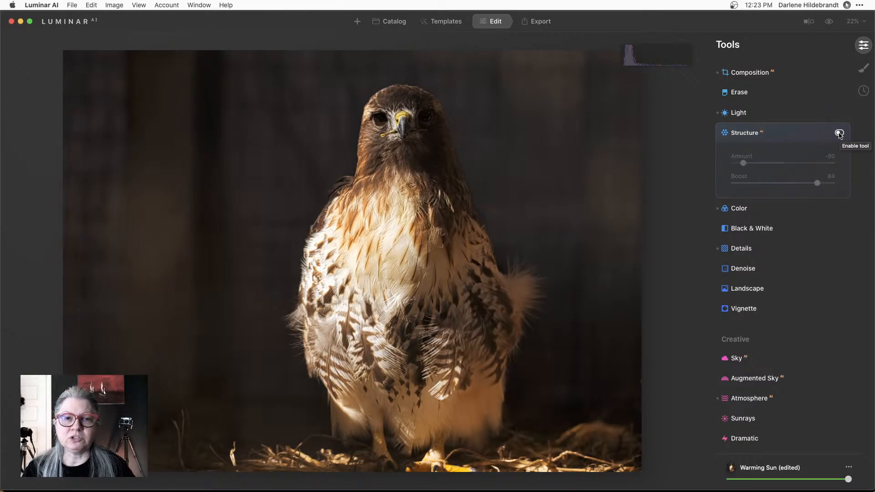
{"action": "left_click", "coordinate": [840, 133]}
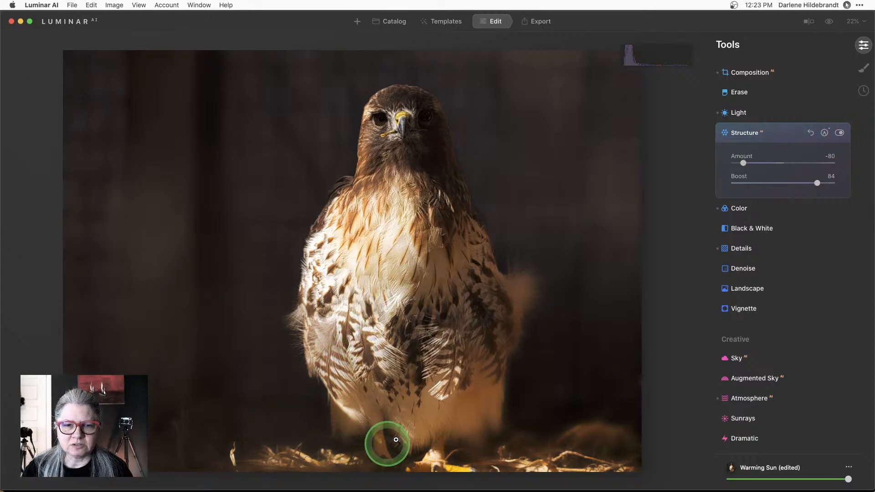
Step: Edit the Structure paint mask with a brush at radius 136 and opacity 65, and brush over the hawk's legs and lower side
{"action": "left_click", "coordinate": [825, 133]}
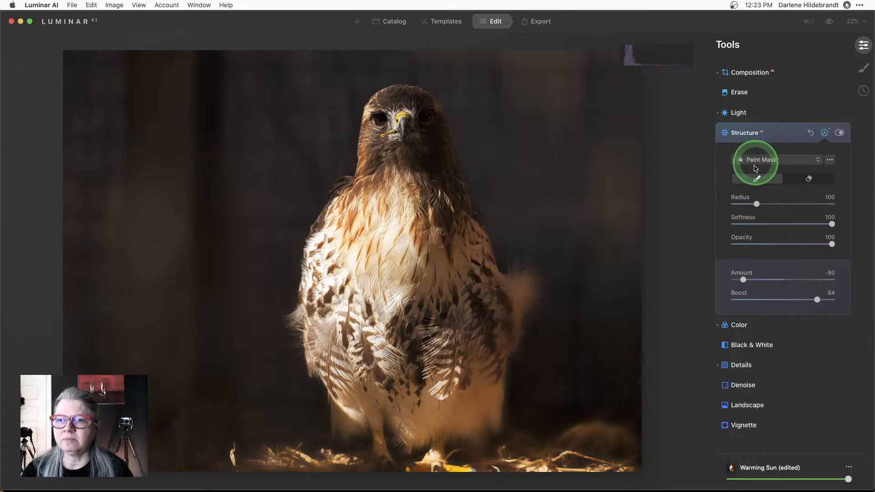
{"action": "left_click", "coordinate": [797, 244]}
{"action": "key", "text": "bracketright"}
{"action": "key", "text": "bracketright"}
{"action": "key", "text": "bracketright"}
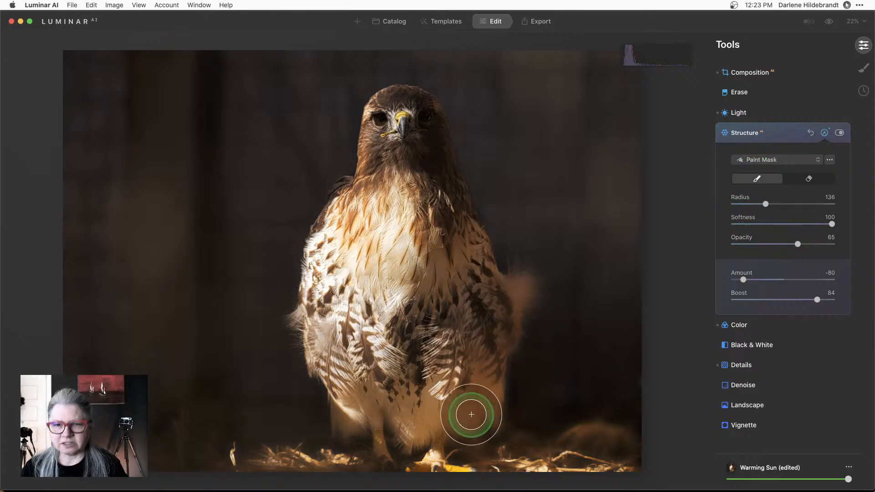
{"action": "mouse_move", "coordinate": [443, 440]}
{"action": "left_mouse_down"}
{"action": "mouse_move", "coordinate": [498, 352]}
{"action": "mouse_move", "coordinate": [506, 292]}
{"action": "mouse_move", "coordinate": [522, 307]}
{"action": "mouse_move", "coordinate": [539, 271]}
{"action": "mouse_move", "coordinate": [487, 316]}
{"action": "mouse_move", "coordinate": [488, 336]}
{"action": "left_mouse_up"}
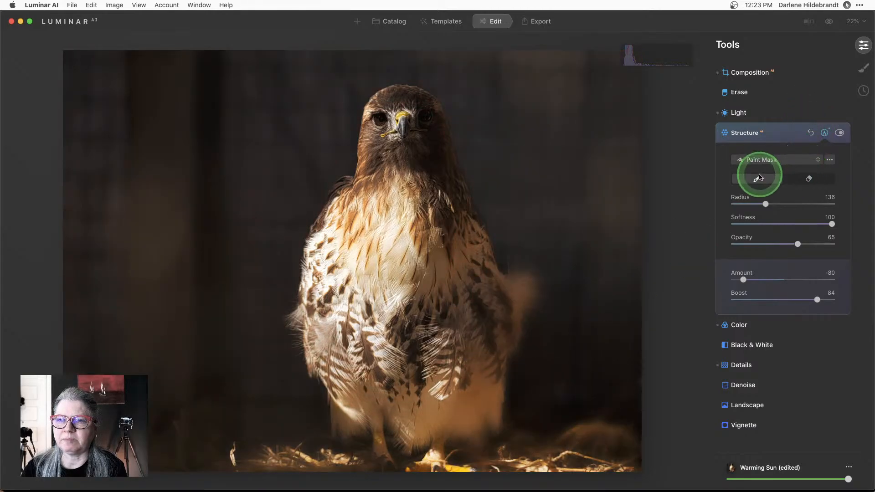
Step: Erase the Structure mask over the hawk's side feathers, legs and foreground straw, and compare the result with the original photo
{"action": "left_click", "coordinate": [799, 179]}
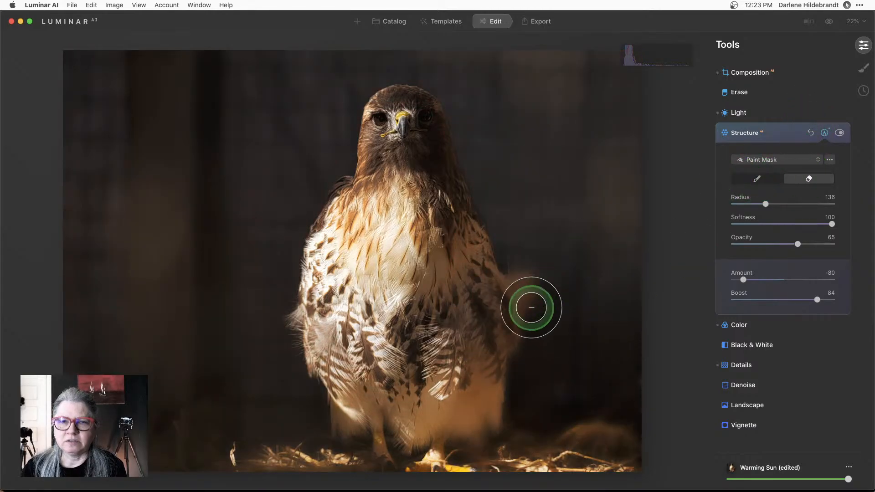
{"action": "mouse_move", "coordinate": [459, 307]}
{"action": "left_mouse_down"}
{"action": "mouse_move", "coordinate": [509, 305]}
{"action": "mouse_move", "coordinate": [494, 338]}
{"action": "mouse_move", "coordinate": [504, 286]}
{"action": "mouse_move", "coordinate": [520, 285]}
{"action": "mouse_move", "coordinate": [459, 388]}
{"action": "mouse_move", "coordinate": [468, 412]}
{"action": "mouse_move", "coordinate": [381, 419]}
{"action": "mouse_move", "coordinate": [330, 312]}
{"action": "mouse_move", "coordinate": [377, 428]}
{"action": "mouse_move", "coordinate": [411, 440]}
{"action": "mouse_move", "coordinate": [500, 441]}
{"action": "mouse_move", "coordinate": [358, 447]}
{"action": "mouse_move", "coordinate": [443, 440]}
{"action": "mouse_move", "coordinate": [500, 295]}
{"action": "mouse_move", "coordinate": [355, 441]}
{"action": "mouse_move", "coordinate": [282, 460]}
{"action": "mouse_move", "coordinate": [350, 405]}
{"action": "mouse_move", "coordinate": [354, 319]}
{"action": "left_mouse_up"}
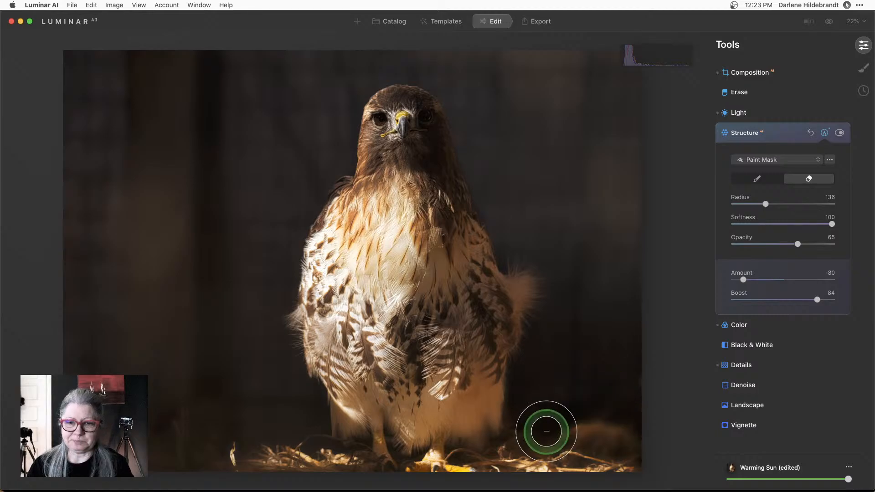
{"action": "mouse_move", "coordinate": [566, 440]}
{"action": "left_mouse_down"}
{"action": "mouse_move", "coordinate": [424, 460]}
{"action": "mouse_move", "coordinate": [274, 449]}
{"action": "mouse_move", "coordinate": [493, 453]}
{"action": "mouse_move", "coordinate": [391, 443]}
{"action": "mouse_move", "coordinate": [470, 403]}
{"action": "mouse_move", "coordinate": [484, 338]}
{"action": "left_mouse_up"}
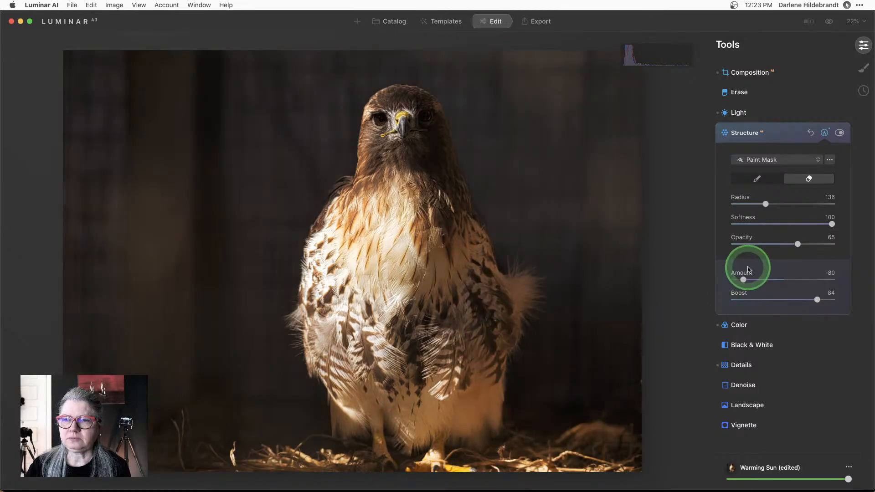
{"action": "left_click", "coordinate": [824, 134]}
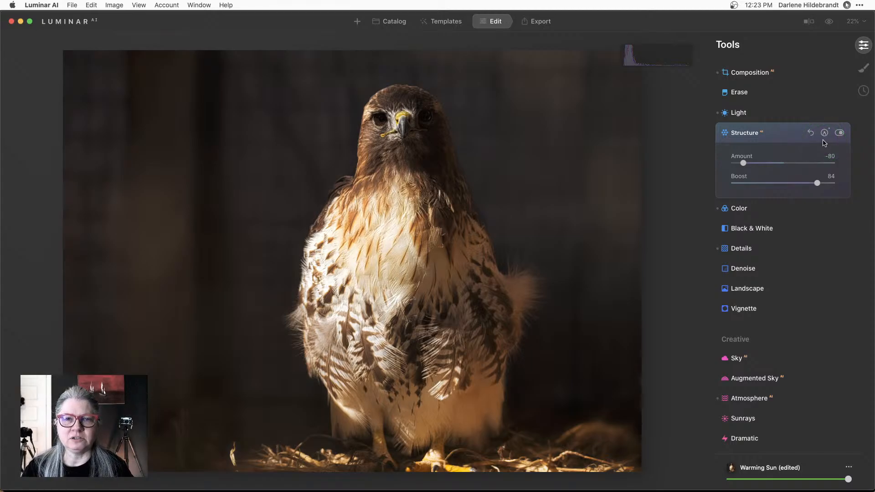
{"action": "key", "text": "backslash"}
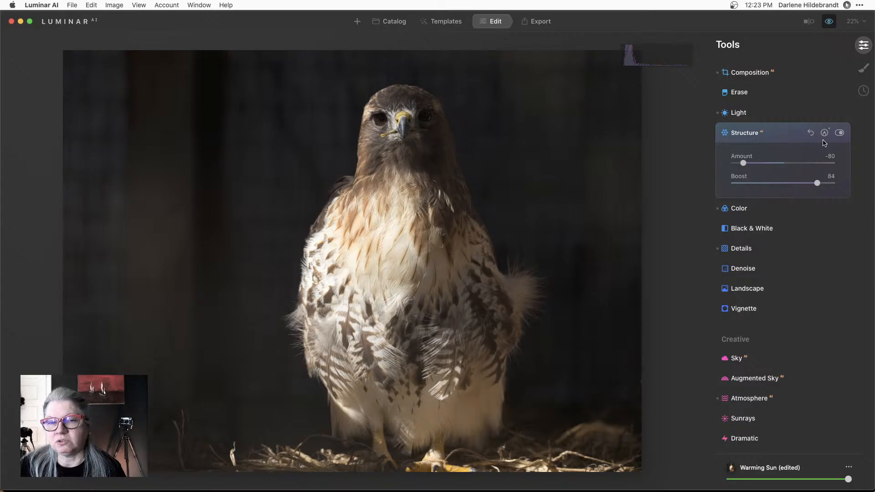
{"action": "key", "text": "backslash"}
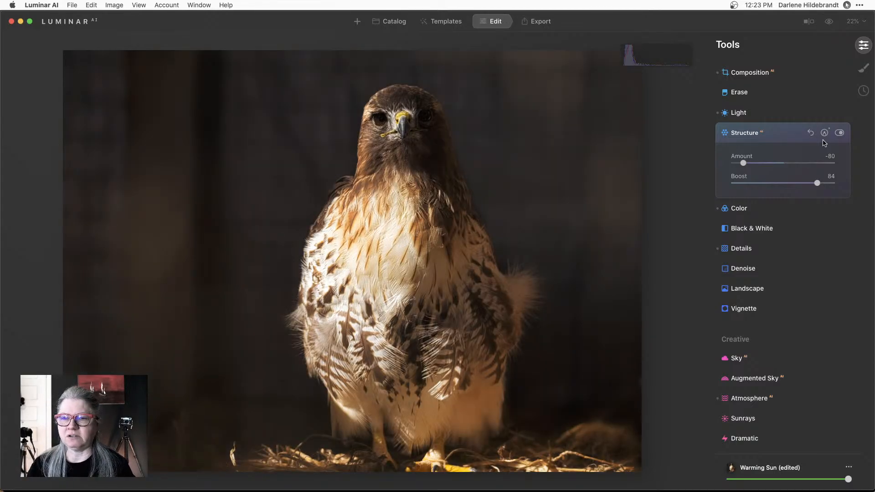
Step: Add a vignette with Amount -81, Size 23, Roundness 79 and Feather -100
{"action": "left_click", "coordinate": [770, 308]}
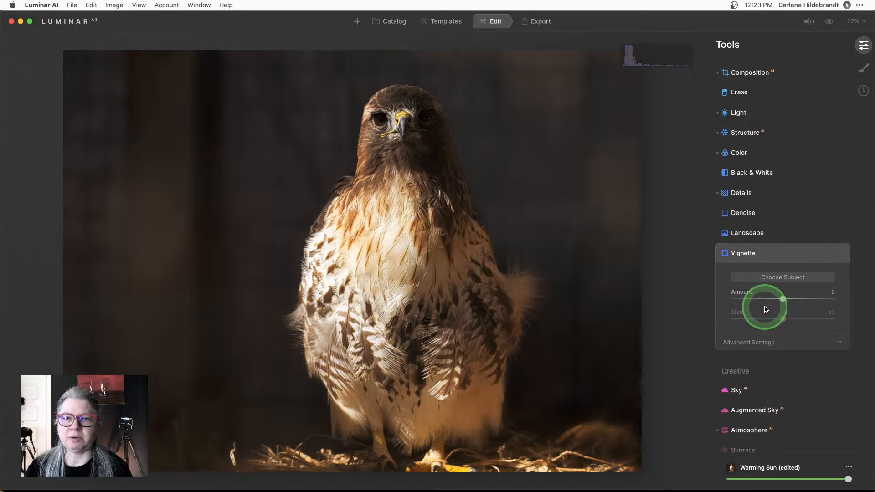
{"action": "left_click", "coordinate": [750, 343]}
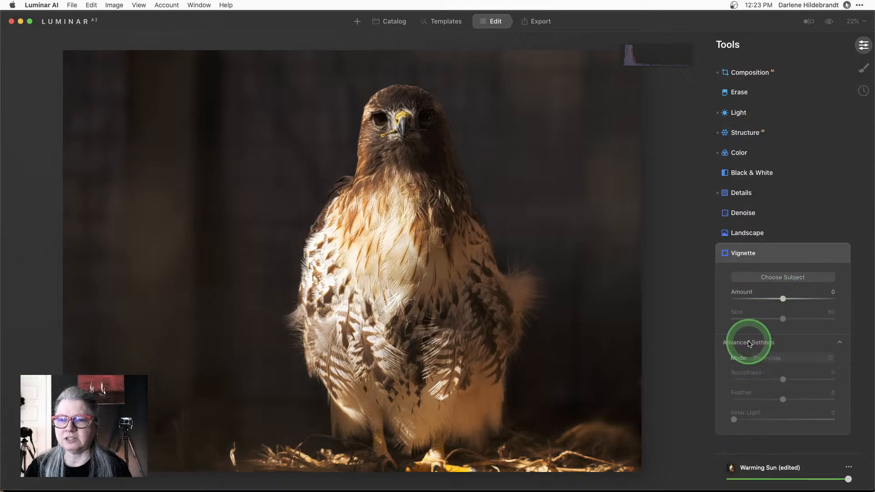
{"action": "left_click_drag", "start_coordinate": [783, 298], "coordinate": [741, 299]}
{"action": "left_click", "coordinate": [783, 403]}
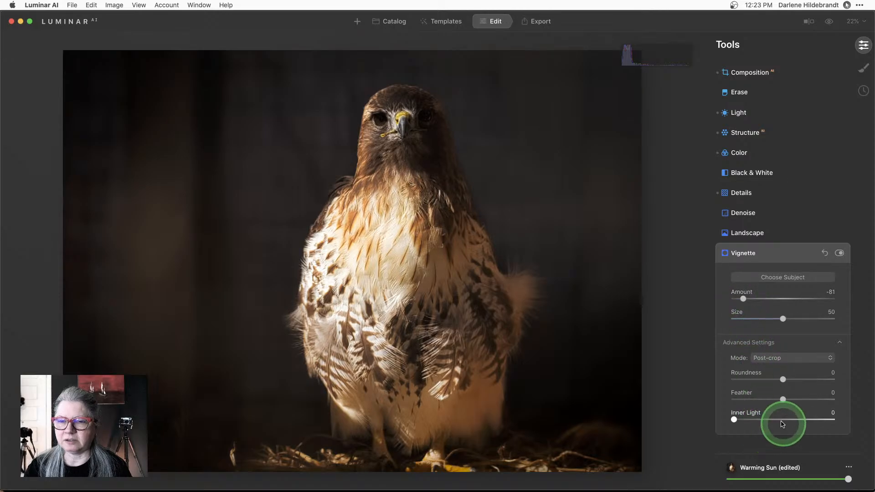
{"action": "left_click_drag", "start_coordinate": [783, 405], "coordinate": [709, 397]}
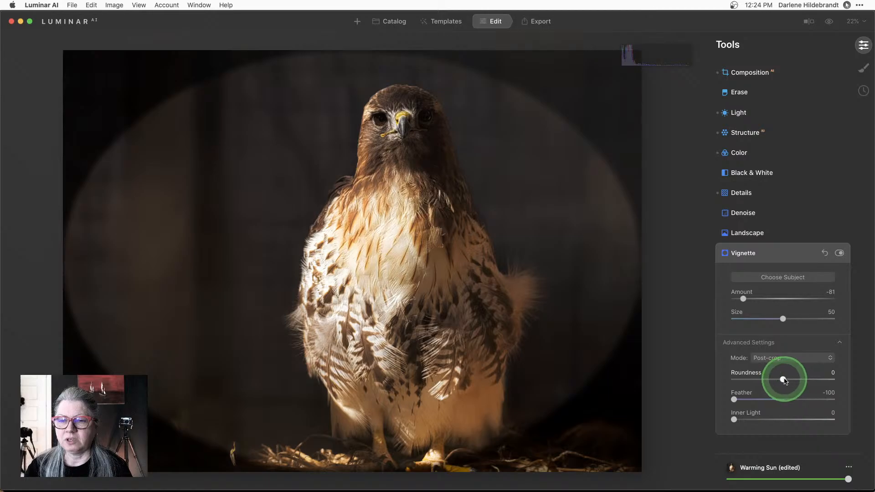
{"action": "left_click_drag", "start_coordinate": [784, 379], "coordinate": [828, 382]}
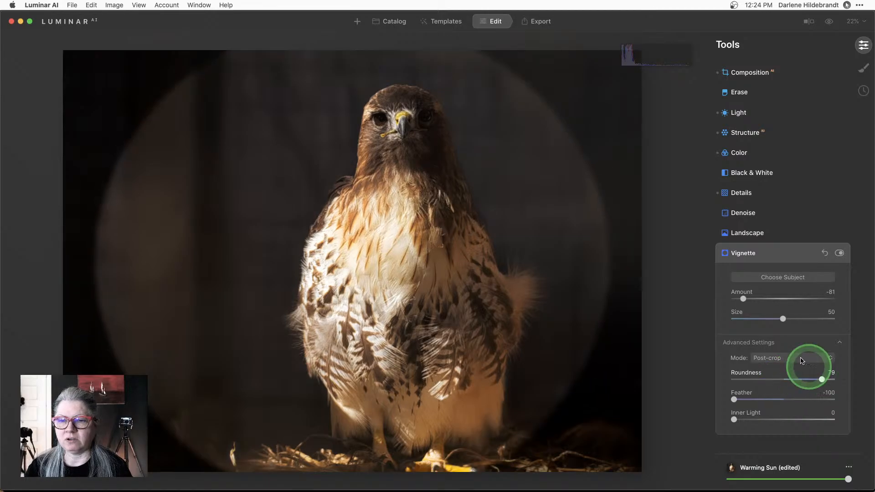
{"action": "left_click", "coordinate": [759, 322]}
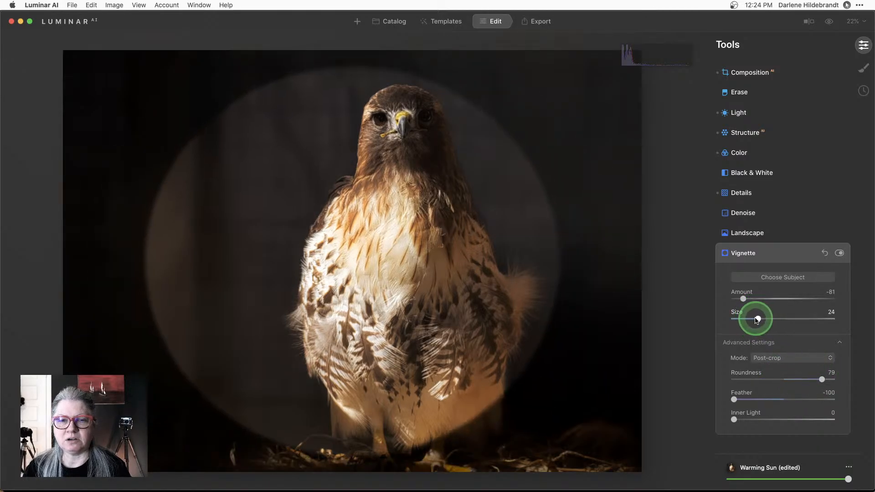
Step: Choose the vignette's subject point and reposition it on the middle of the hawk's chest
{"action": "left_click", "coordinate": [777, 279]}
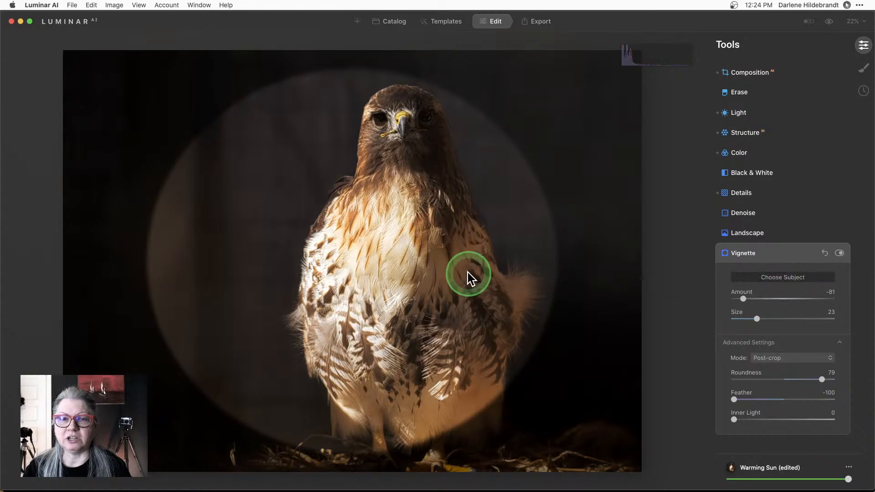
{"action": "left_click", "coordinate": [421, 268]}
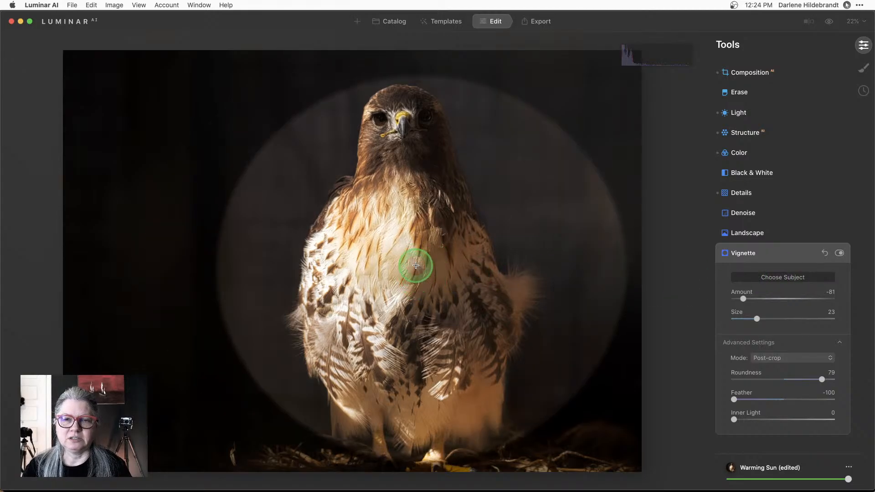
{"action": "mouse_move", "coordinate": [412, 264]}
{"action": "left_mouse_down"}
{"action": "mouse_move", "coordinate": [404, 250]}
{"action": "mouse_move", "coordinate": [408, 256]}
{"action": "left_mouse_up"}
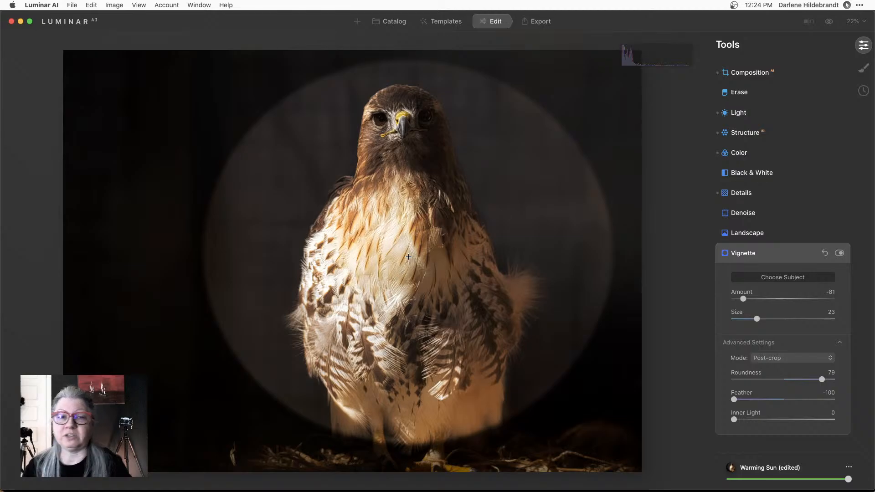
{"action": "left_click_drag", "start_coordinate": [409, 256], "coordinate": [388, 289]}
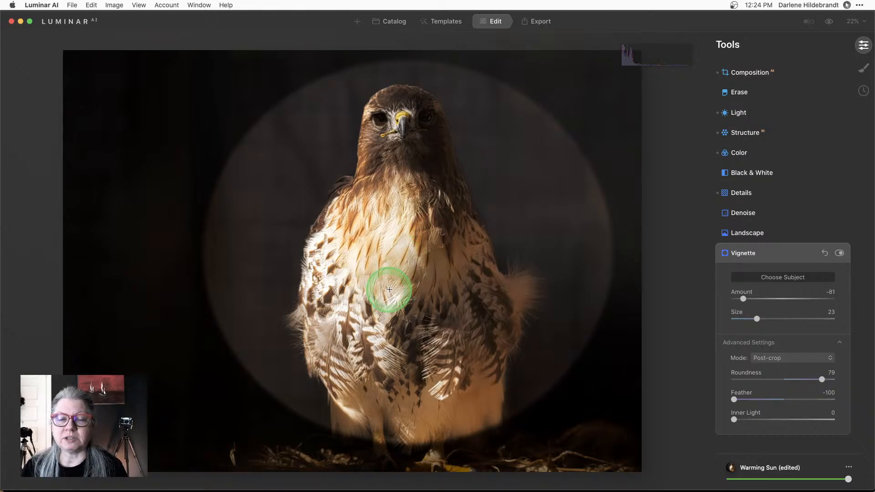
Step: Soften the vignette to Feather 30 and Amount -57, and close the Vignette settings
{"action": "double_click", "coordinate": [742, 403]}
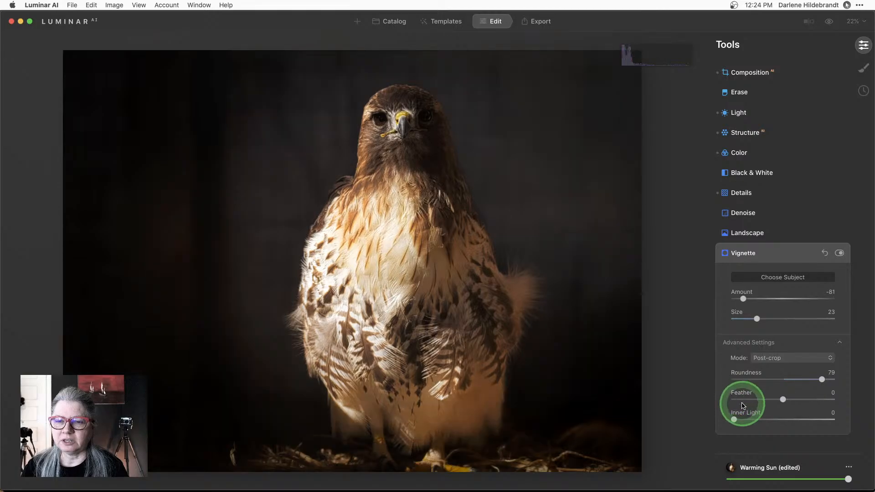
{"action": "left_click_drag", "start_coordinate": [782, 399], "coordinate": [799, 399]}
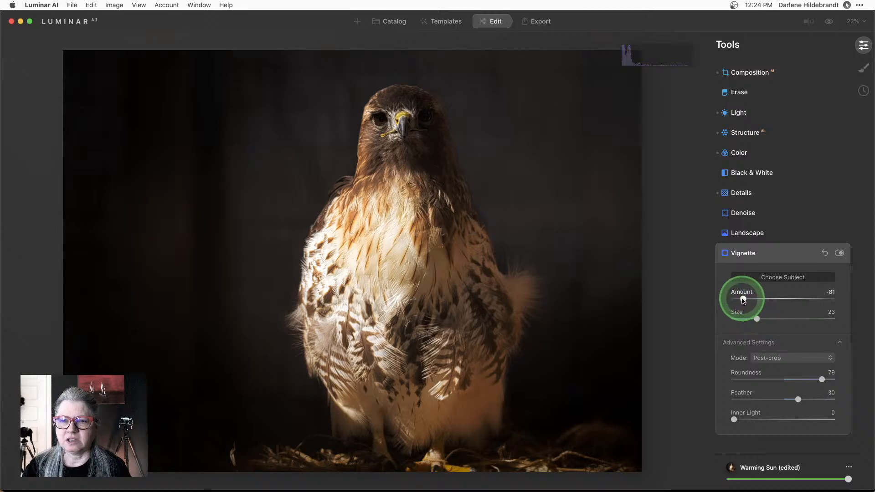
{"action": "left_click_drag", "start_coordinate": [743, 299], "coordinate": [758, 300]}
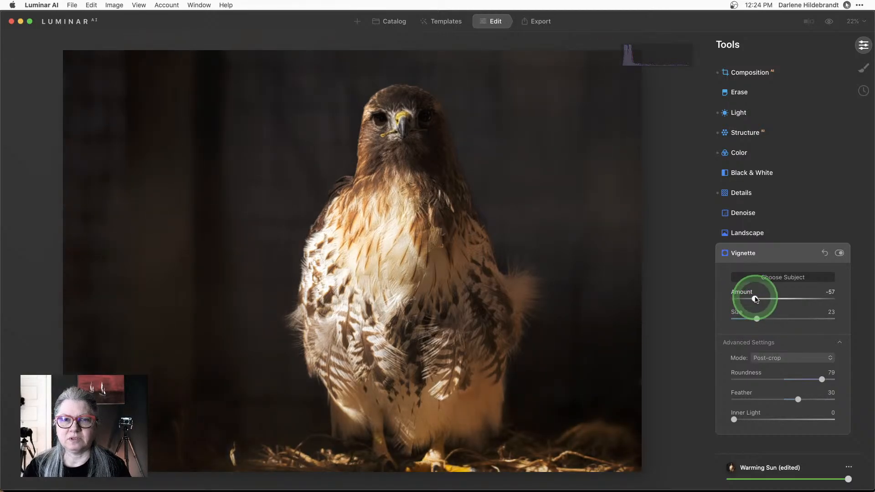
{"action": "left_click", "coordinate": [797, 255]}
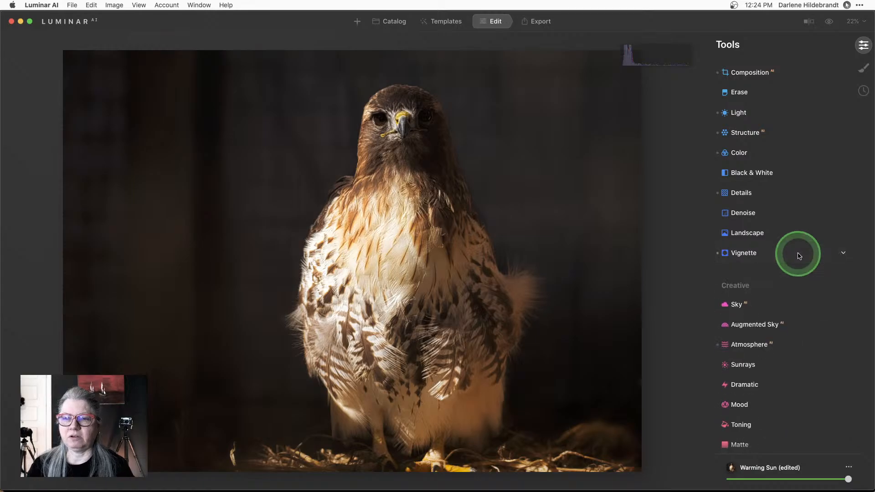
Step: Compare the fully edited hawk photo with the original several times
{"action": "key", "text": "backslash"}
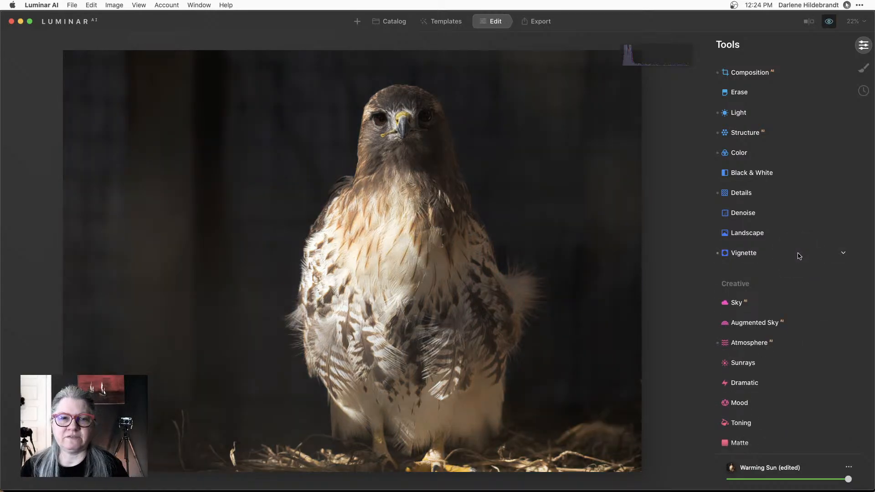
{"action": "key", "text": "backslash"}
{"action": "key", "text": "backslash"}
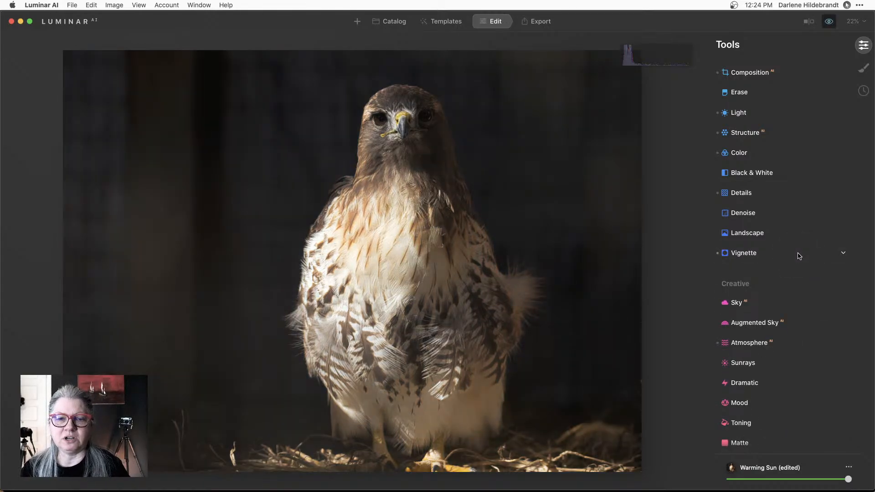
{"action": "key", "text": "backslash"}
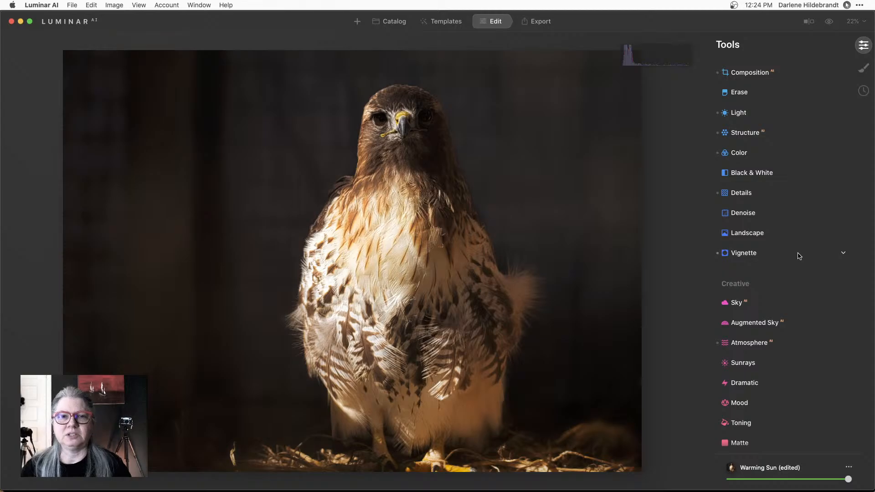
{"action": "left_click", "coordinate": [798, 256]}
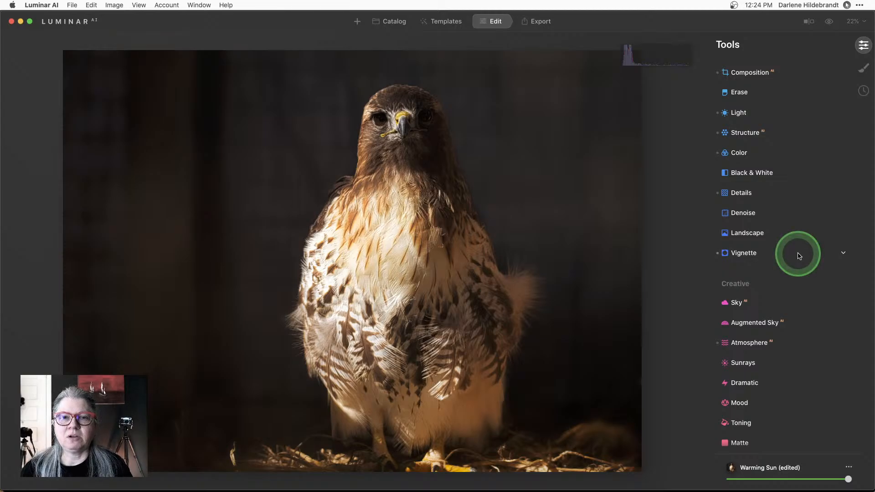
Step: Check the Face tool's Eyes settings for options usable on the hawk, and collapse the tool
{"action": "scroll", "coordinate": [777, 242], "scroll_direction": "down", "scroll_amount": 10}
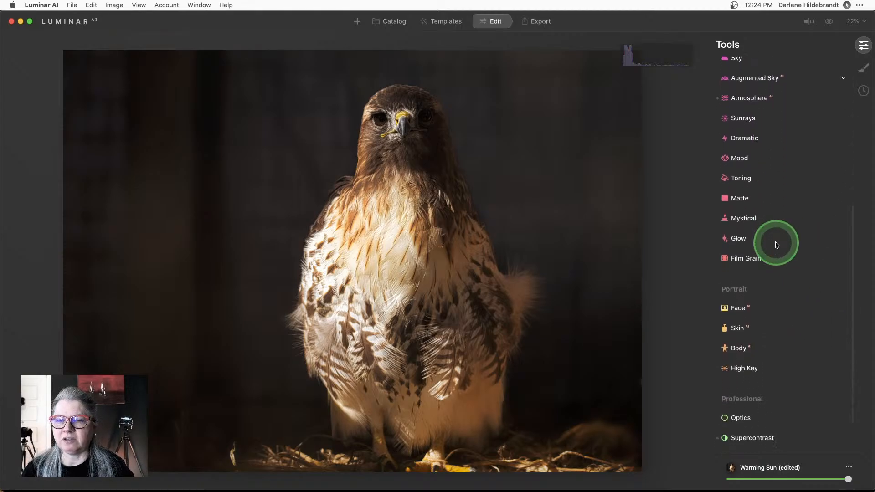
{"action": "scroll", "coordinate": [777, 244], "scroll_direction": "down", "scroll_amount": 3}
{"action": "left_click", "coordinate": [770, 256]}
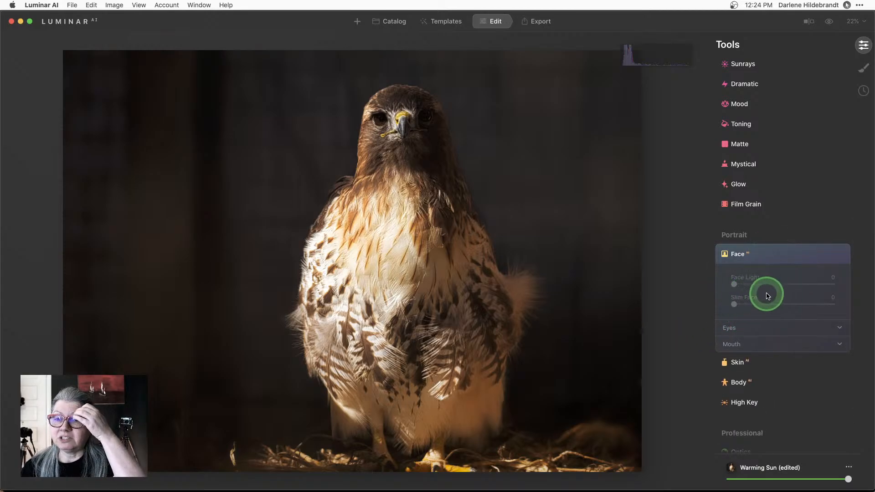
{"action": "left_click", "coordinate": [750, 332]}
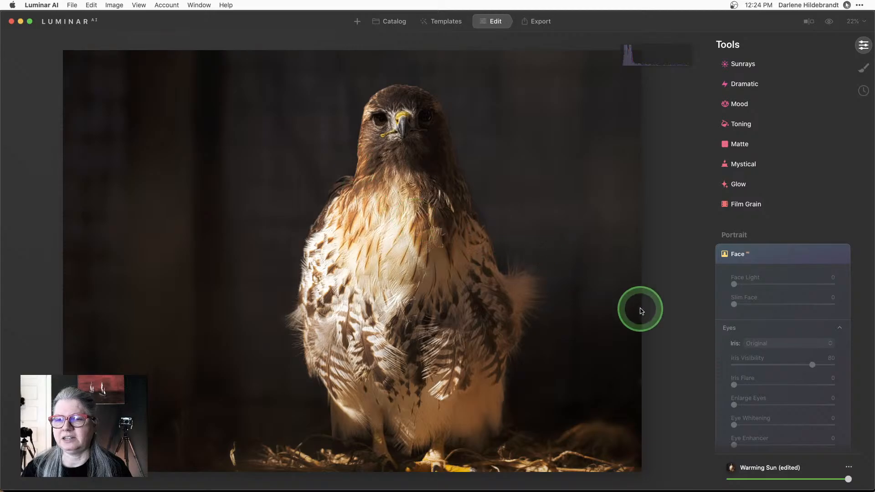
{"action": "left_click", "coordinate": [765, 255]}
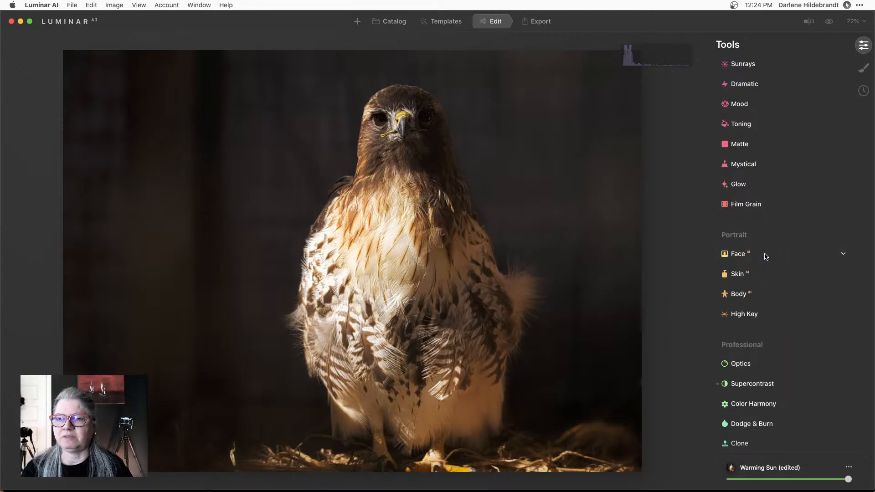
Step: Switch to Lightroom Classic with the unedited hawk photo in Develop
{"action": "left_click", "coordinate": [552, 205]}
{"action": "key", "text": "super+Tab"}
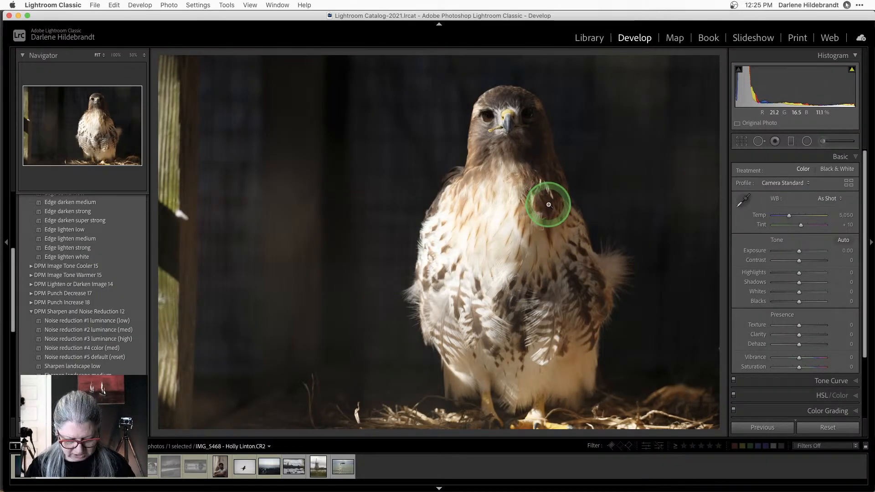
Step: Open the Italian coastal village photo from the Library grid in Develop and compare it with its original
{"action": "key", "text": "g"}
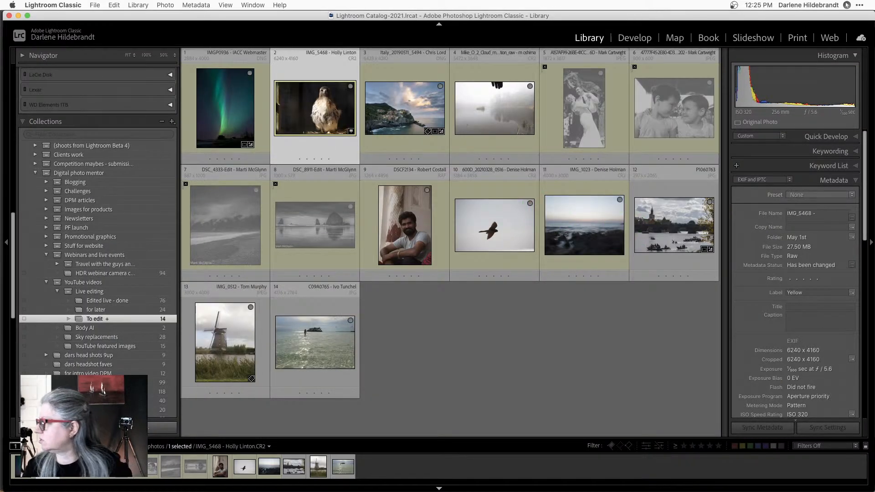
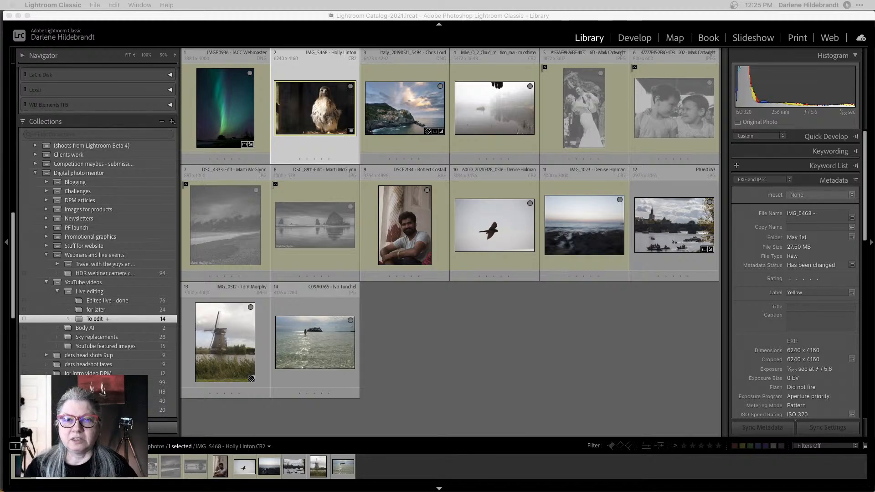
{"action": "left_click", "coordinate": [401, 107]}
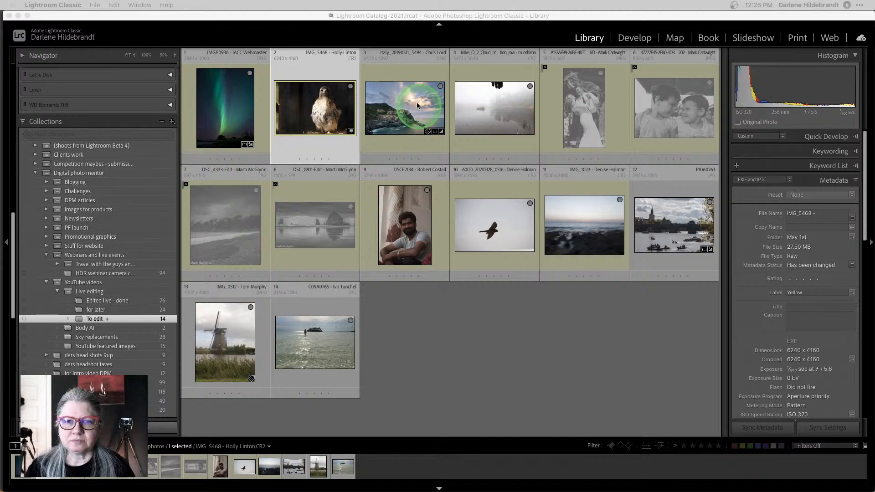
{"action": "double_click", "coordinate": [414, 105]}
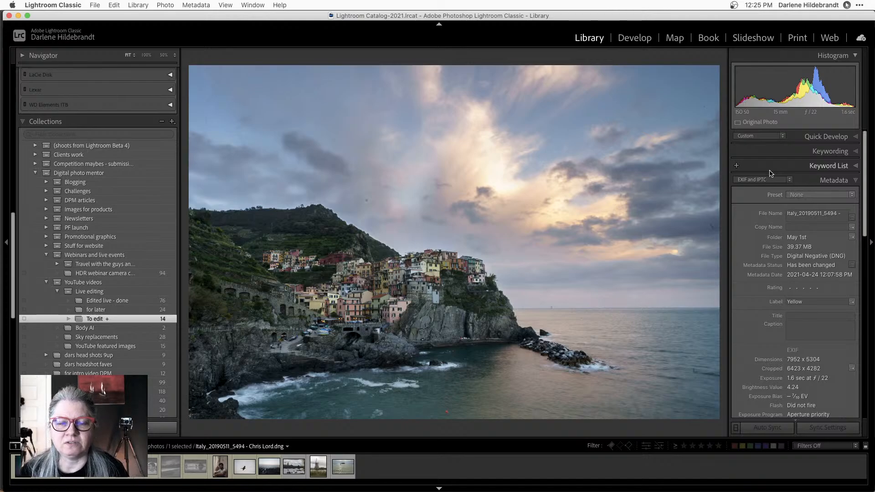
{"action": "left_click", "coordinate": [769, 173]}
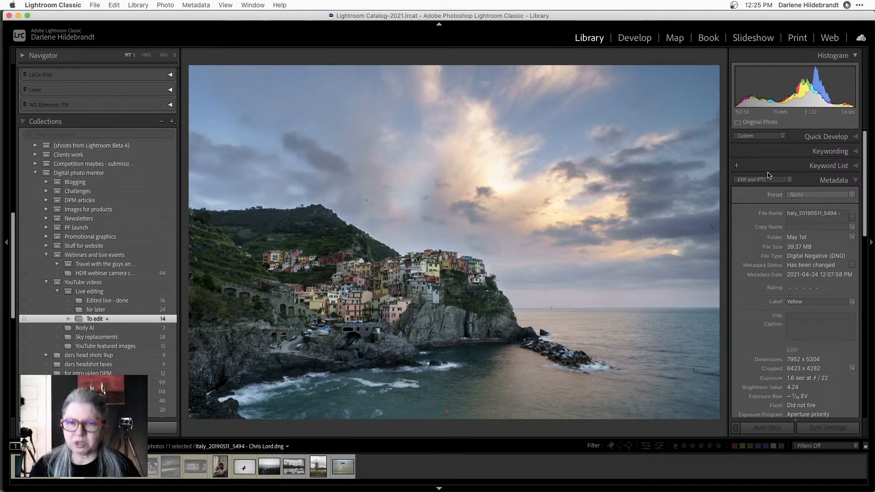
{"action": "key", "text": "d"}
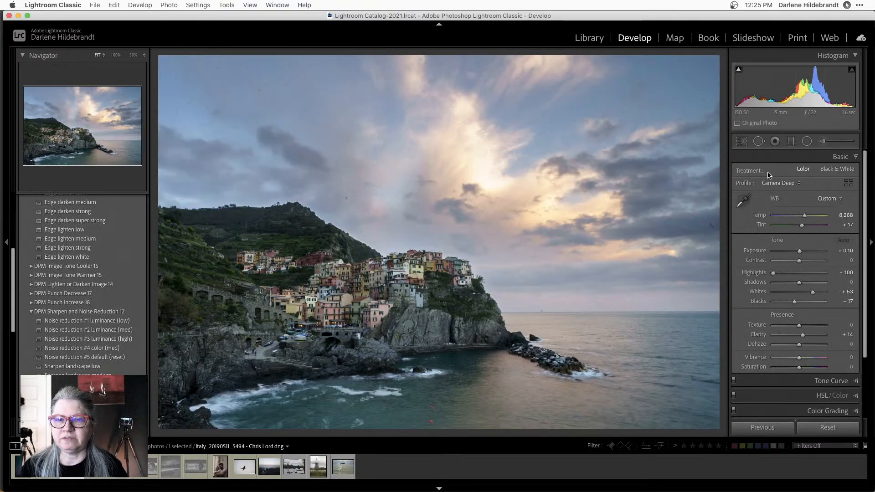
{"action": "key", "text": "backslash"}
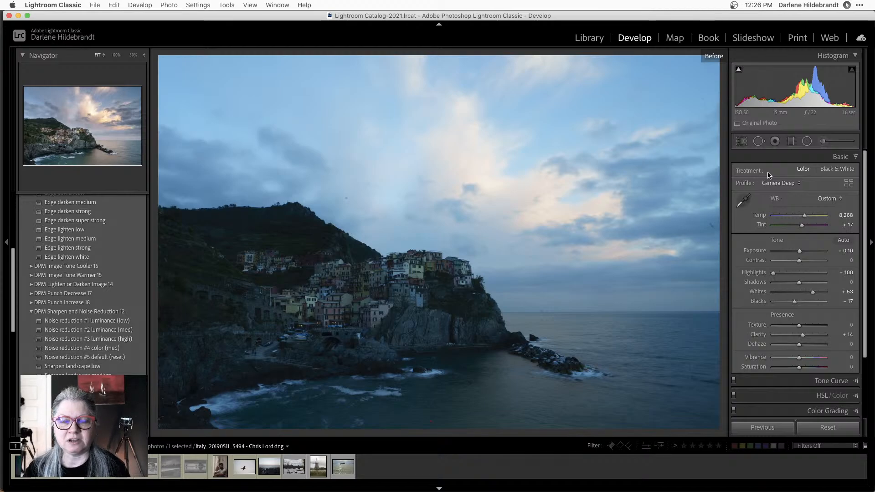
{"action": "key", "text": "backslash"}
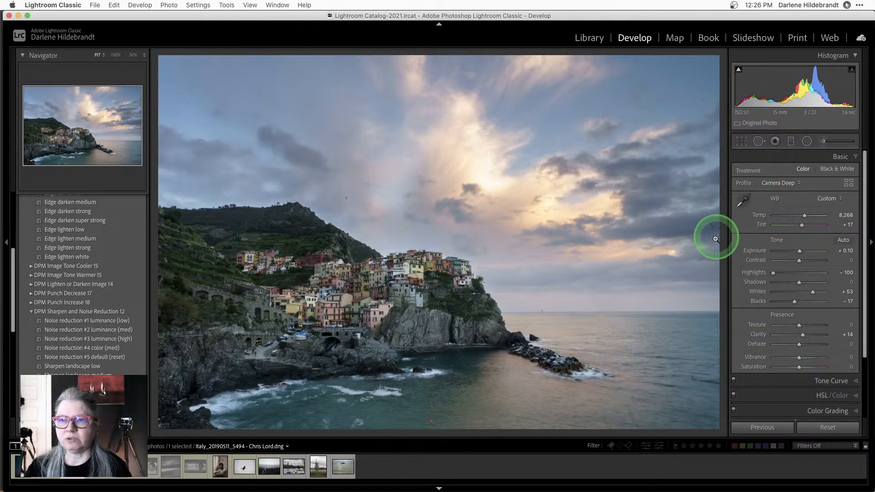
Step: Browse the Camera Matching profiles for the village photo and leave the browser with Camera Deep in place
{"action": "left_click", "coordinate": [847, 183]}
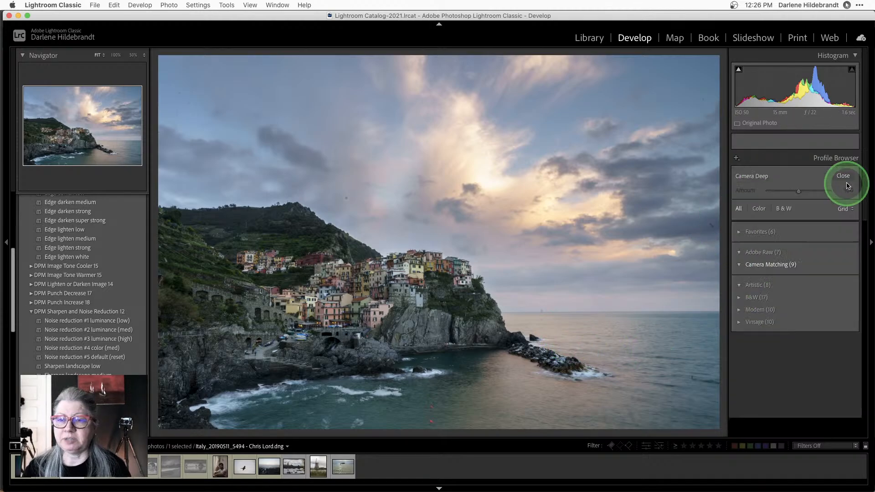
{"action": "left_click", "coordinate": [813, 230]}
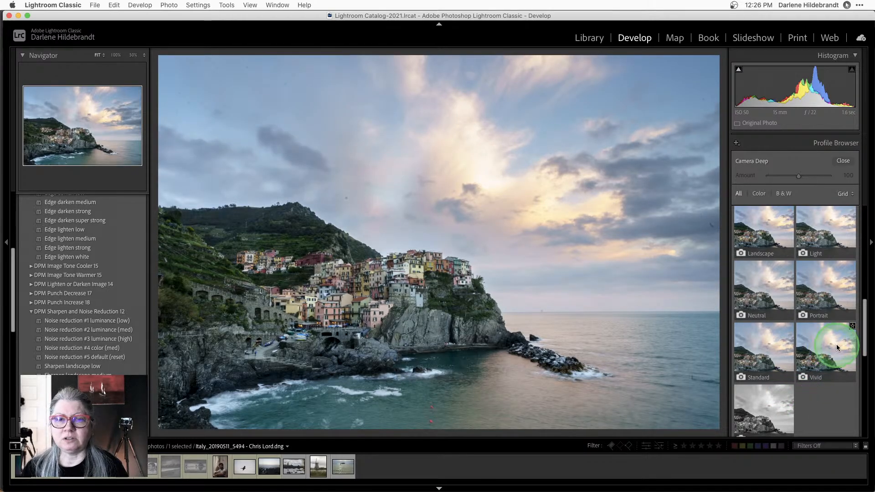
{"action": "scroll", "coordinate": [785, 345], "scroll_direction": "up", "scroll_amount": 2}
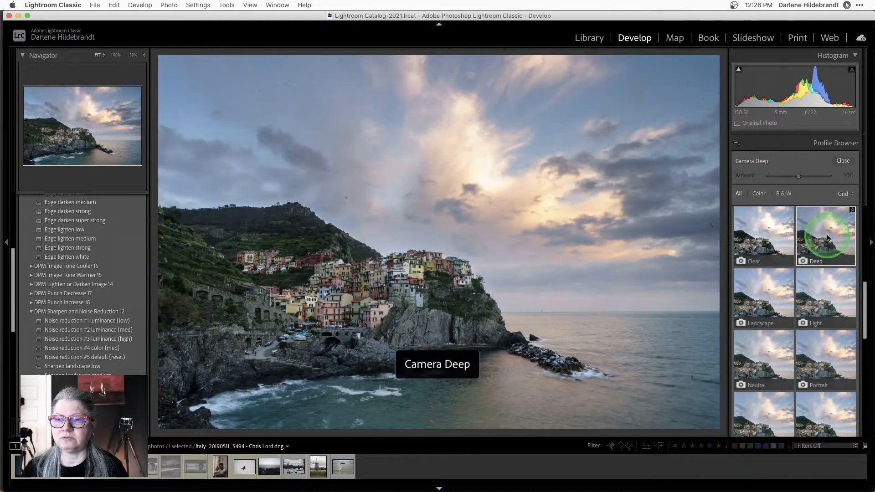
{"action": "left_click", "coordinate": [841, 160]}
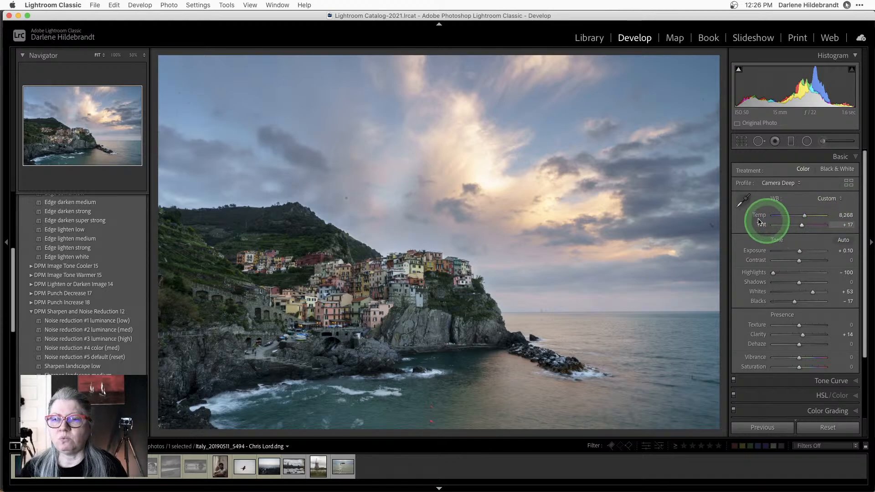
Step: Return the village photo's white balance to As Shot, and switch it to the Shade preset
{"action": "left_click", "coordinate": [827, 199]}
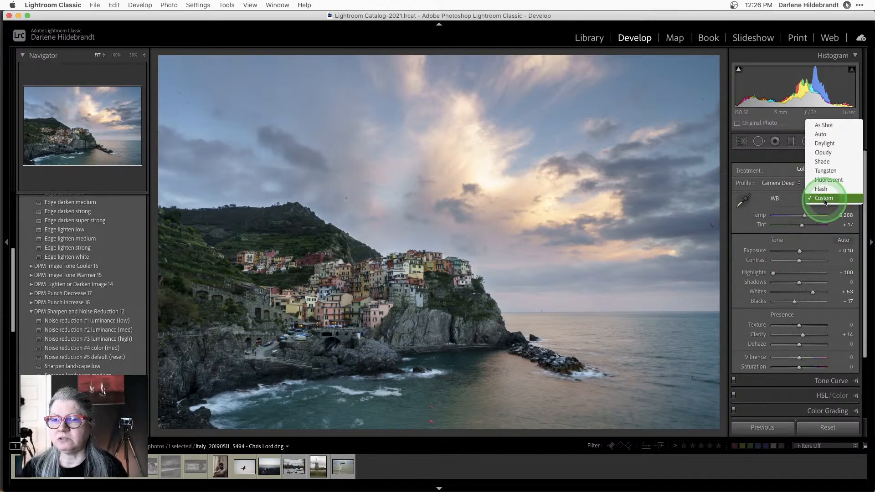
{"action": "left_click", "coordinate": [821, 125]}
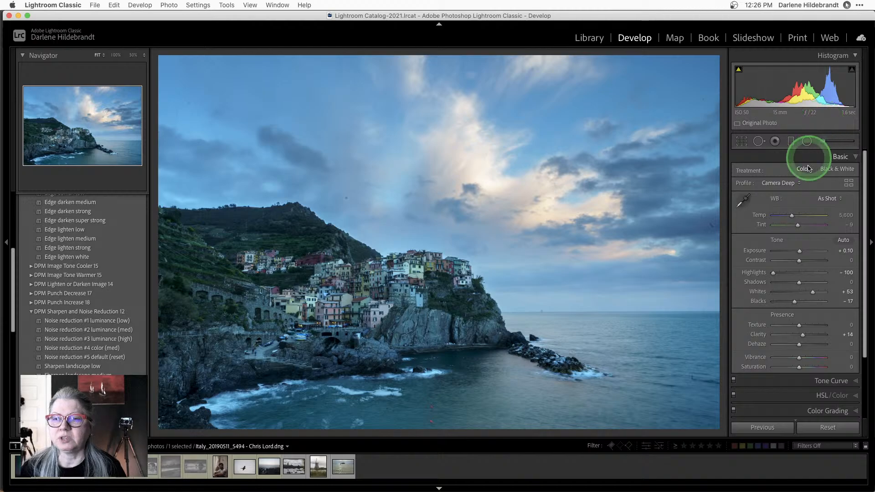
{"action": "left_click", "coordinate": [827, 198]}
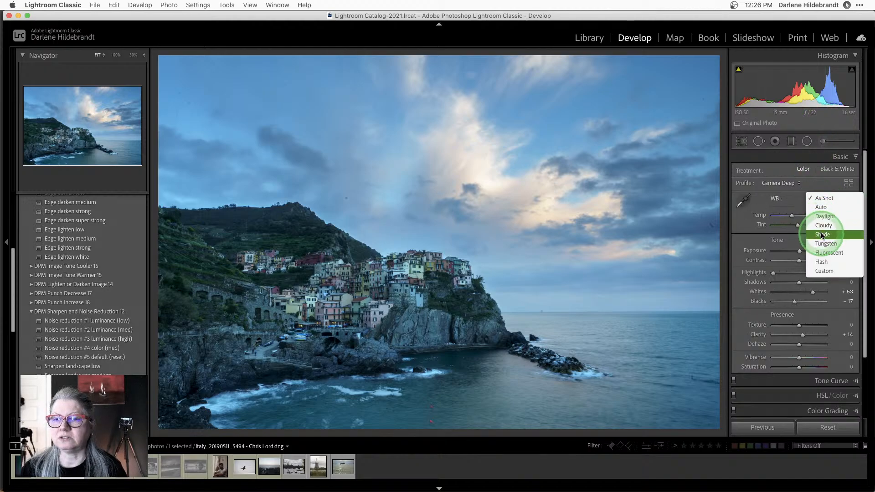
{"action": "left_click", "coordinate": [822, 235]}
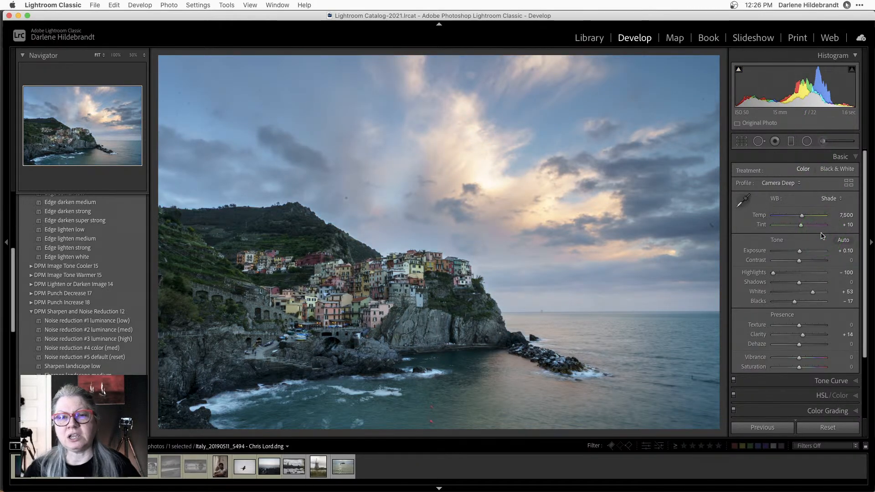
{"action": "left_click", "coordinate": [823, 235]}
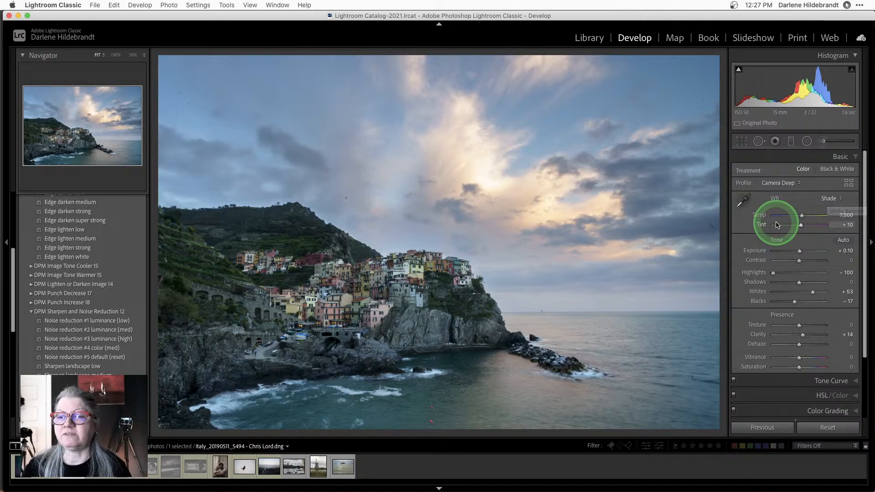
{"action": "left_click", "coordinate": [828, 200]}
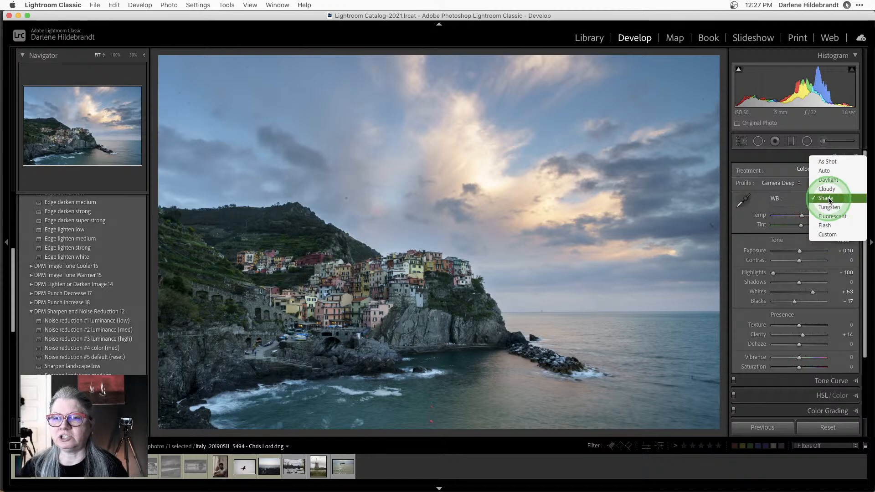
{"action": "left_click", "coordinate": [829, 199]}
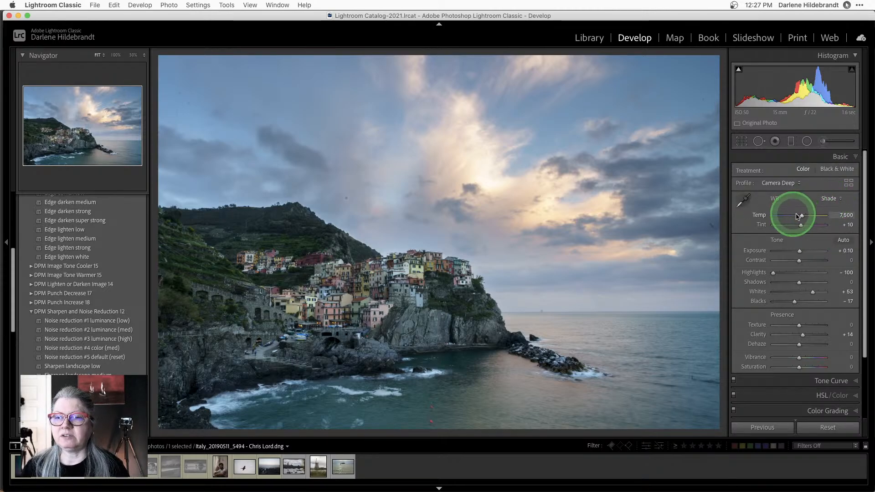
Step: Set the white balance Temp to 8,123 and Tint to +17, and compare the result with the original photo
{"action": "mouse_move", "coordinate": [803, 218]}
{"action": "left_mouse_down"}
{"action": "mouse_move", "coordinate": [797, 236]}
{"action": "mouse_move", "coordinate": [801, 226]}
{"action": "left_mouse_up"}
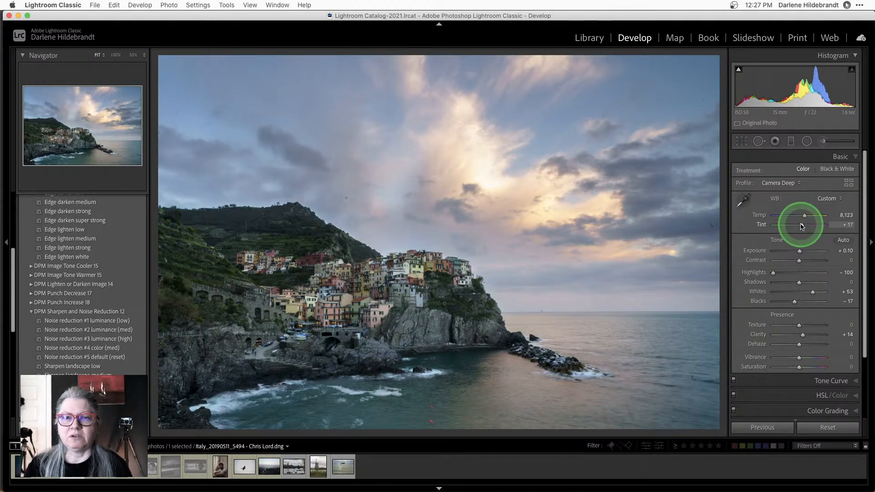
{"action": "key", "text": "backslash"}
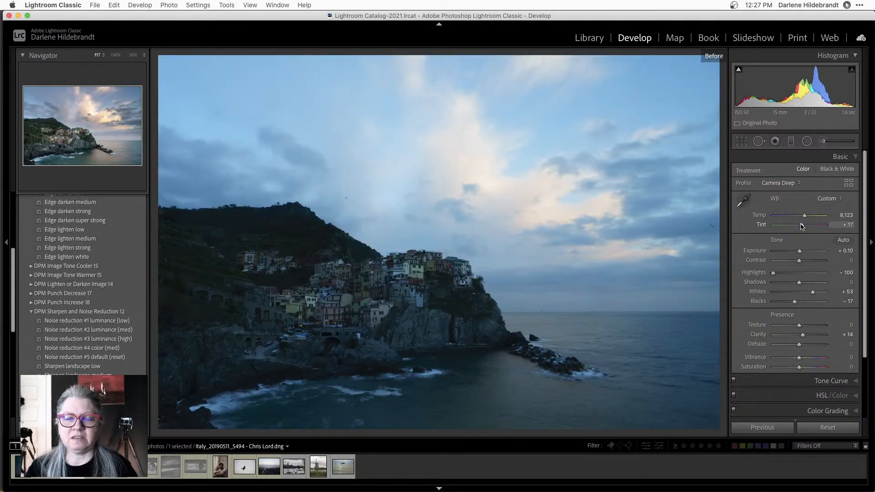
{"action": "key", "text": "backslash"}
{"action": "key", "text": "backslash"}
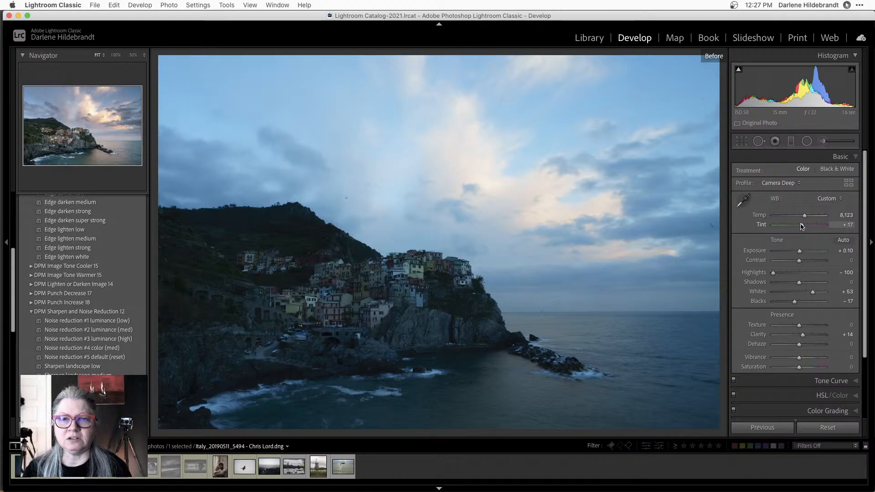
{"action": "key", "text": "backslash"}
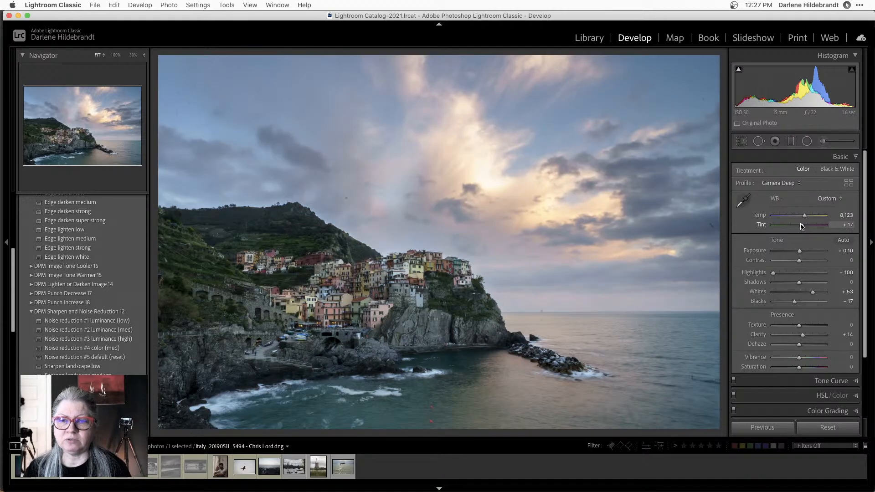
Step: Reset the village photo's Highlights to 0 and lower them back to -100 to check their effect
{"action": "double_click", "coordinate": [774, 273]}
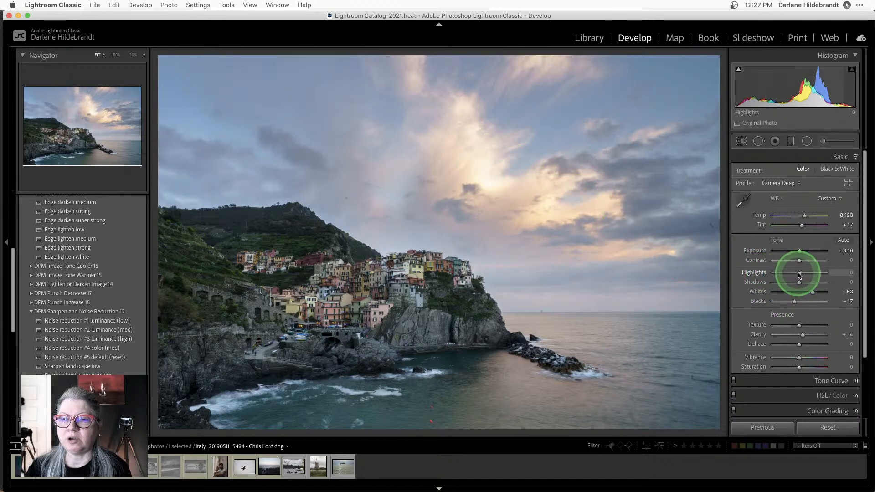
{"action": "left_click_drag", "start_coordinate": [799, 272], "coordinate": [748, 275]}
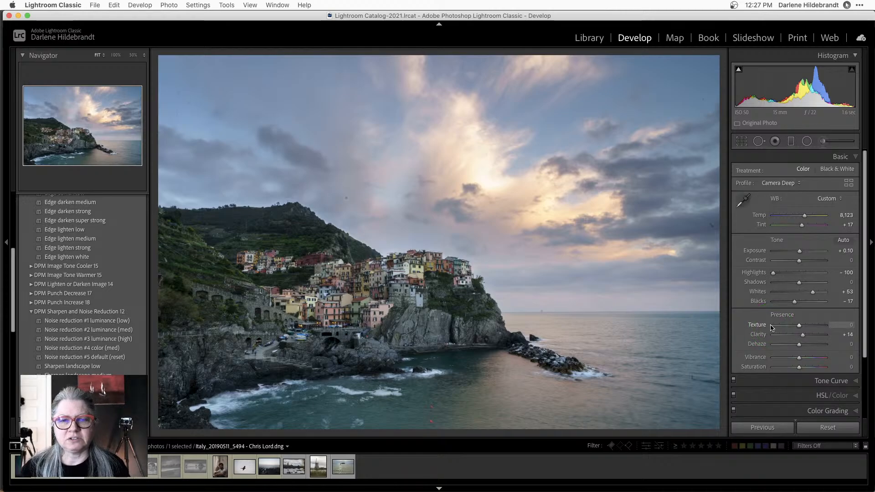
Step: Examine the photo's upper-left sky at 100% and 50% for sensor dust spots, and show the exposure information overlay
{"action": "left_click", "coordinate": [240, 119]}
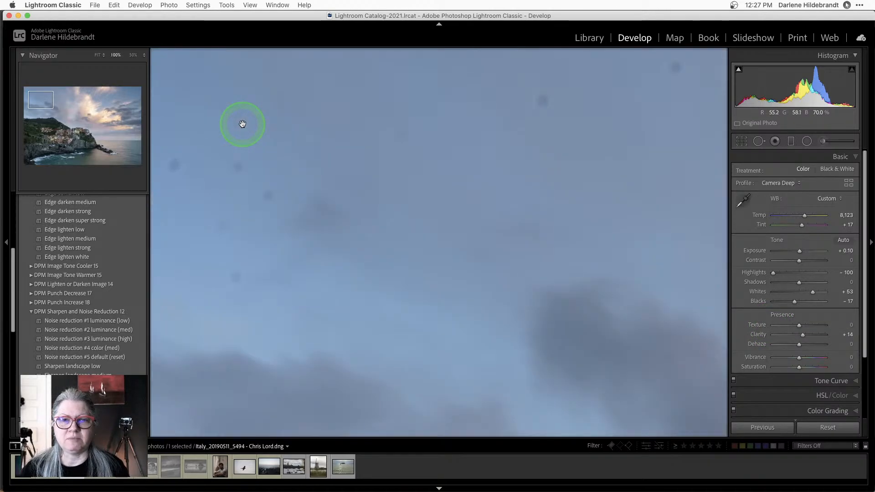
{"action": "left_click", "coordinate": [132, 56]}
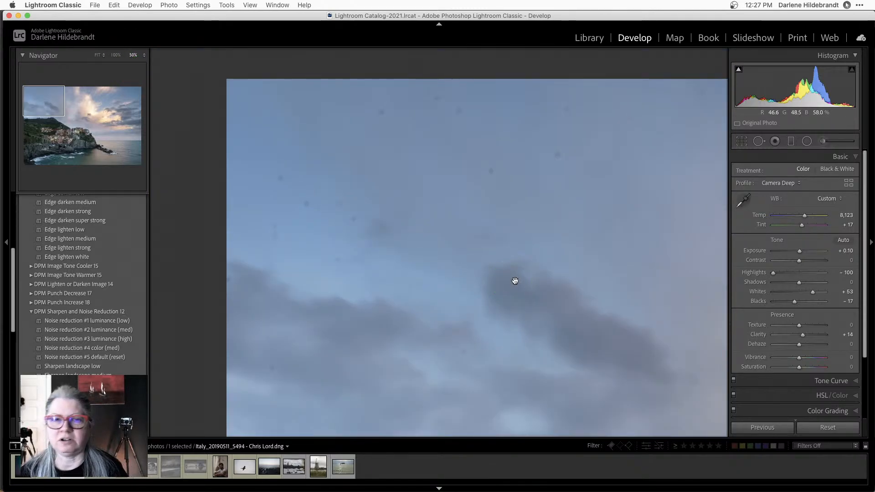
{"action": "left_click_drag", "start_coordinate": [515, 281], "coordinate": [553, 169]}
{"action": "left_click_drag", "start_coordinate": [541, 213], "coordinate": [516, 285]}
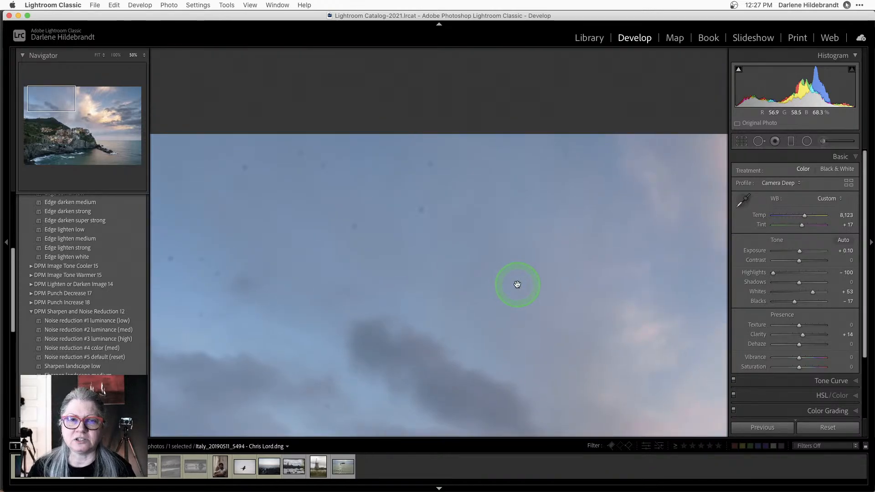
{"action": "left_click", "coordinate": [517, 285]}
{"action": "key", "text": "i"}
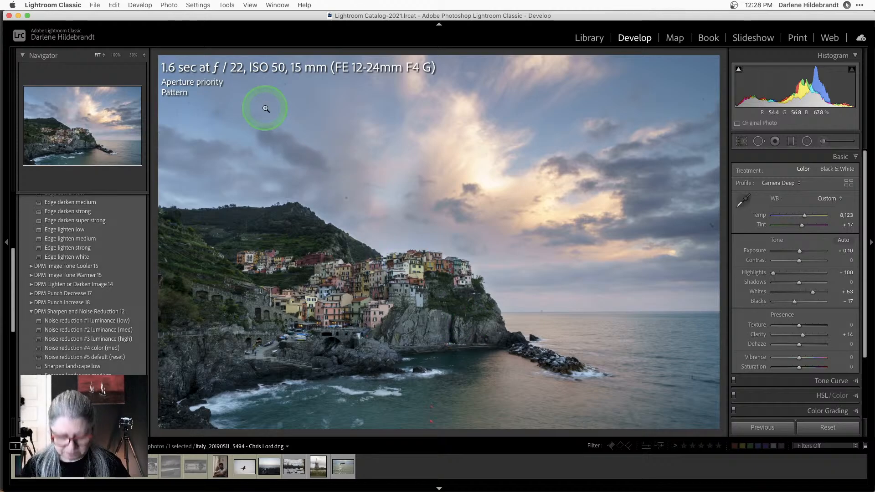
Step: Examine the sky at 50% from the photo's upper-left corner across to its right edge for dust spots
{"action": "left_click", "coordinate": [242, 109]}
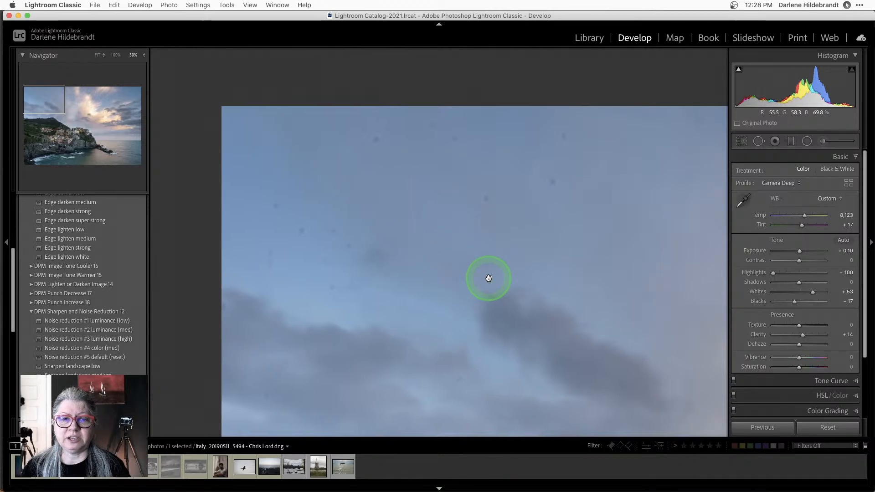
{"action": "scroll", "coordinate": [488, 278], "scroll_direction": "right", "scroll_amount": 10}
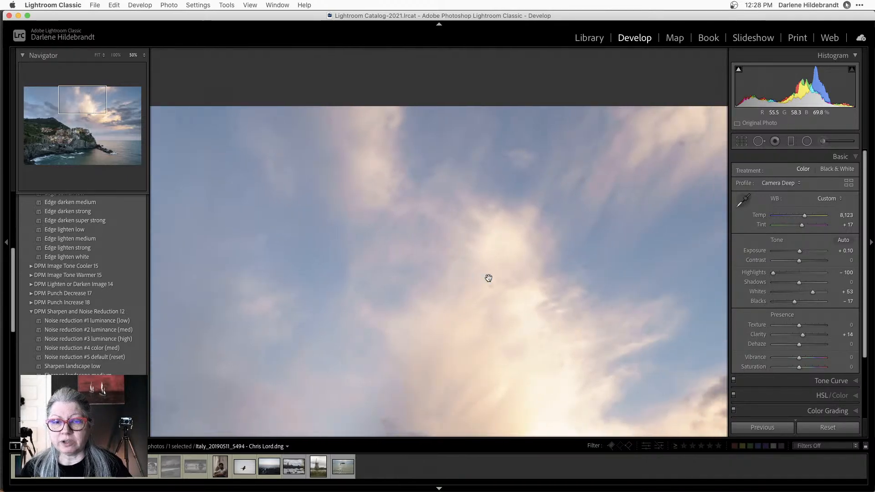
{"action": "scroll", "coordinate": [489, 278], "scroll_direction": "right", "scroll_amount": 10}
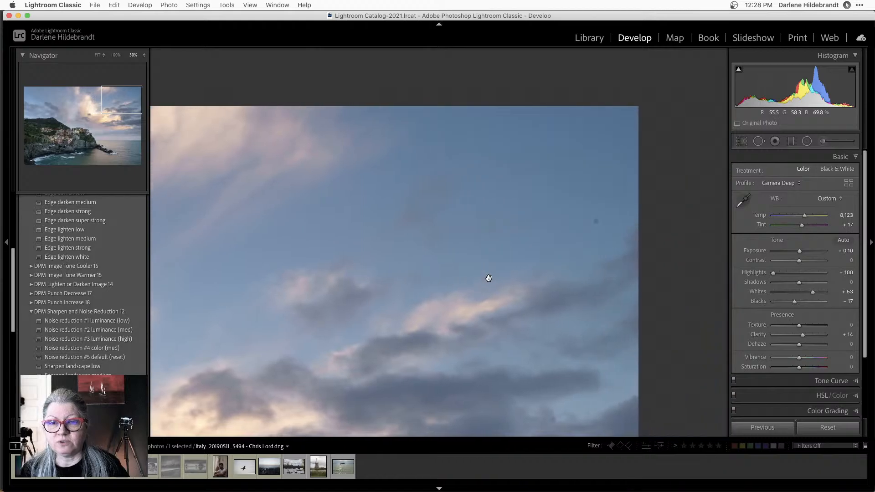
{"action": "scroll", "coordinate": [488, 278], "scroll_direction": "down", "scroll_amount": 10}
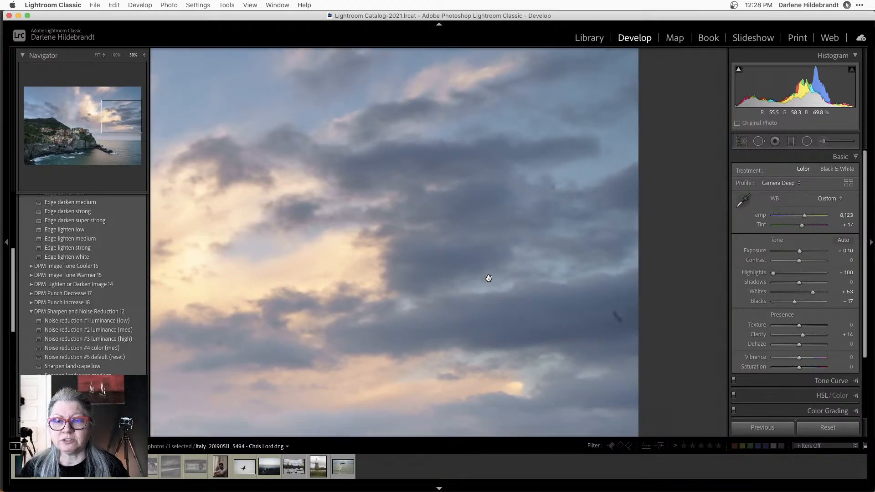
{"action": "scroll", "coordinate": [488, 278], "scroll_direction": "down", "scroll_amount": 1}
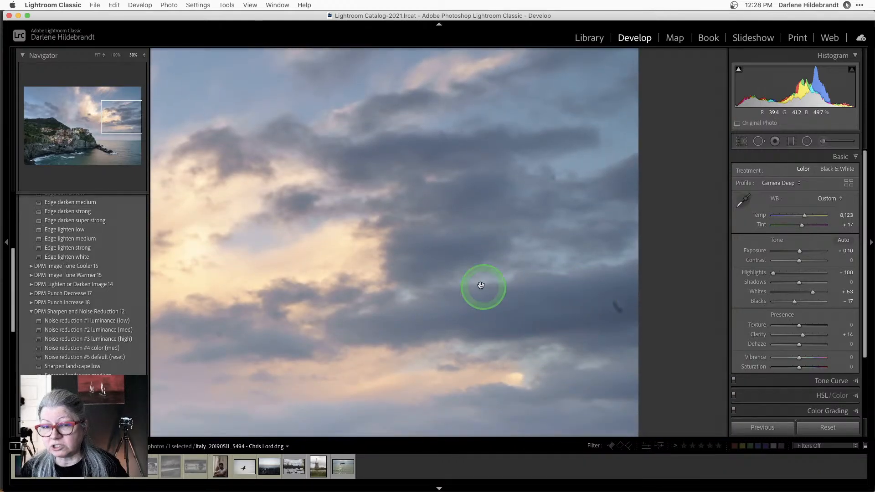
{"action": "scroll", "coordinate": [481, 285], "scroll_direction": "up", "scroll_amount": 10}
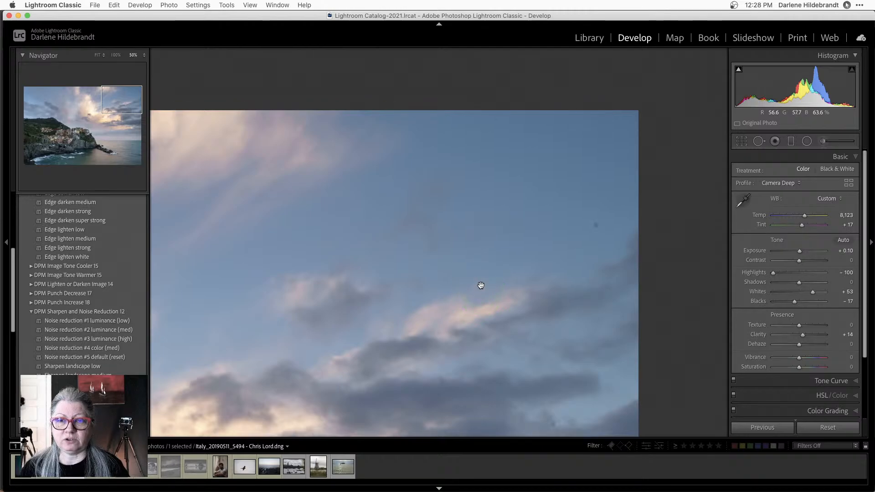
Step: Reset the village photo's crop and straighten it to -2.52 by tracing the sea horizon
{"action": "left_click", "coordinate": [481, 285]}
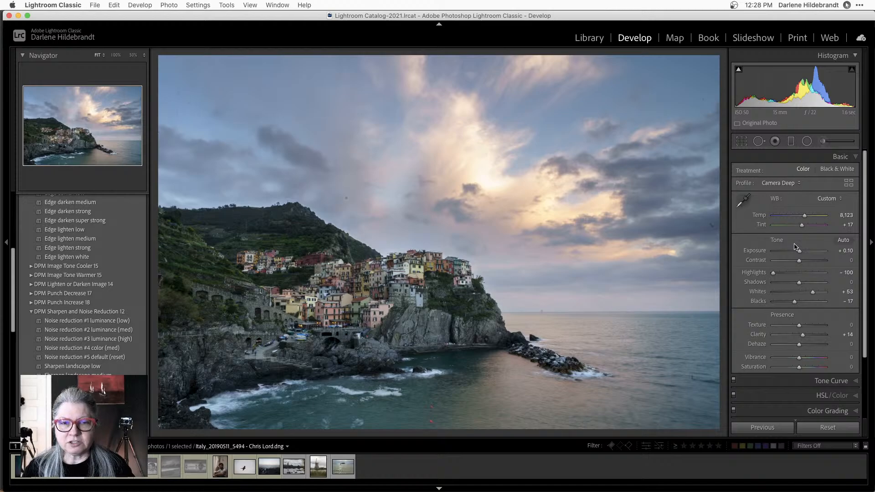
{"action": "key", "text": "r"}
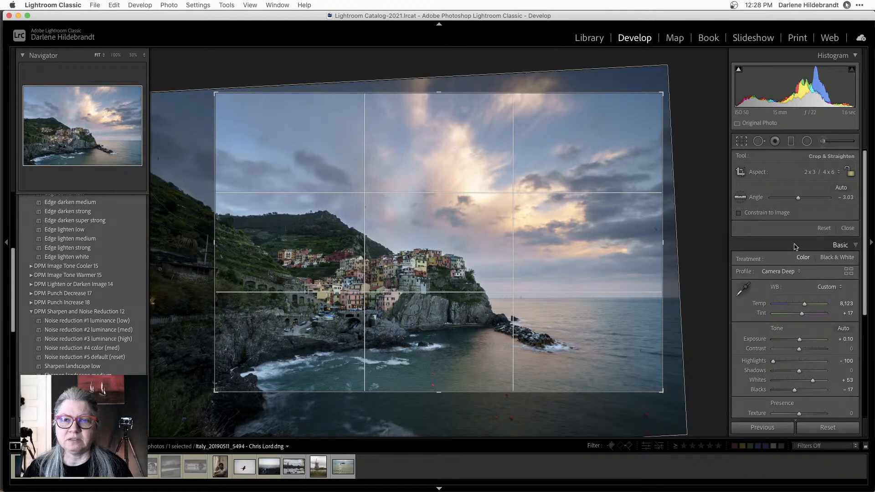
{"action": "left_click", "coordinate": [823, 228]}
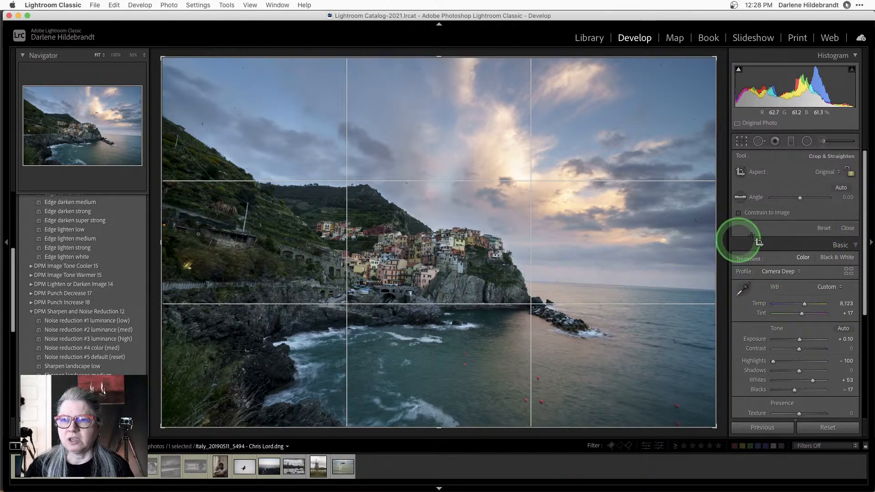
{"action": "left_click", "coordinate": [838, 188]}
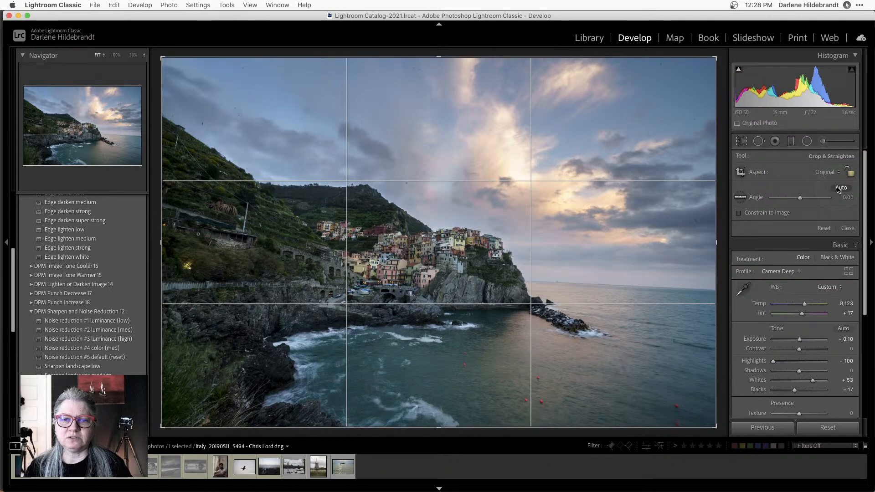
{"action": "left_click", "coordinate": [738, 286]}
{"action": "left_click", "coordinate": [740, 197]}
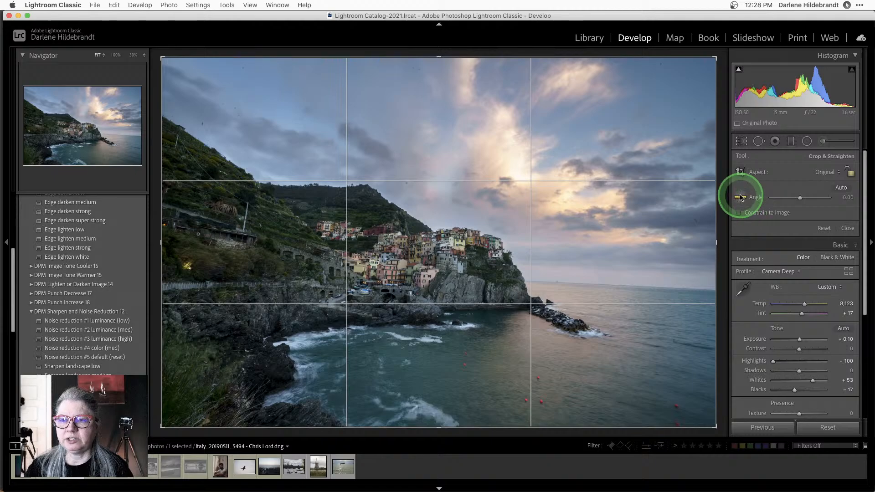
{"action": "left_click", "coordinate": [741, 198]}
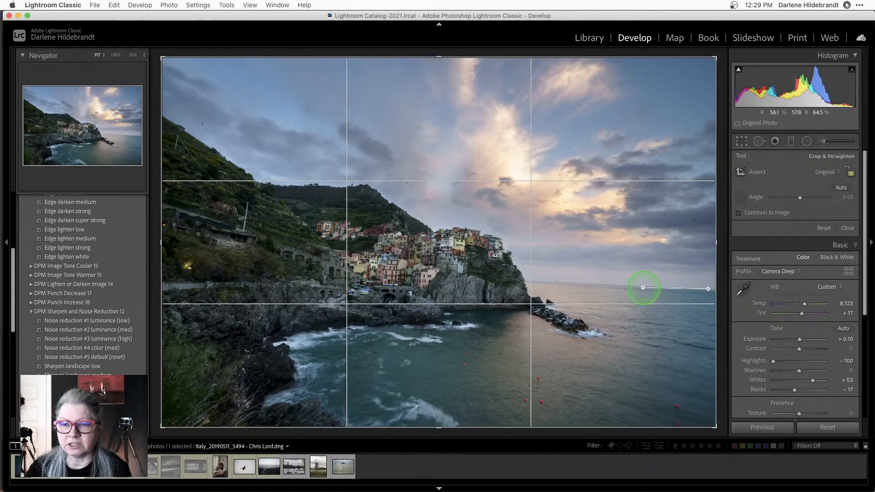
{"action": "left_click_drag", "start_coordinate": [643, 288], "coordinate": [227, 269]}
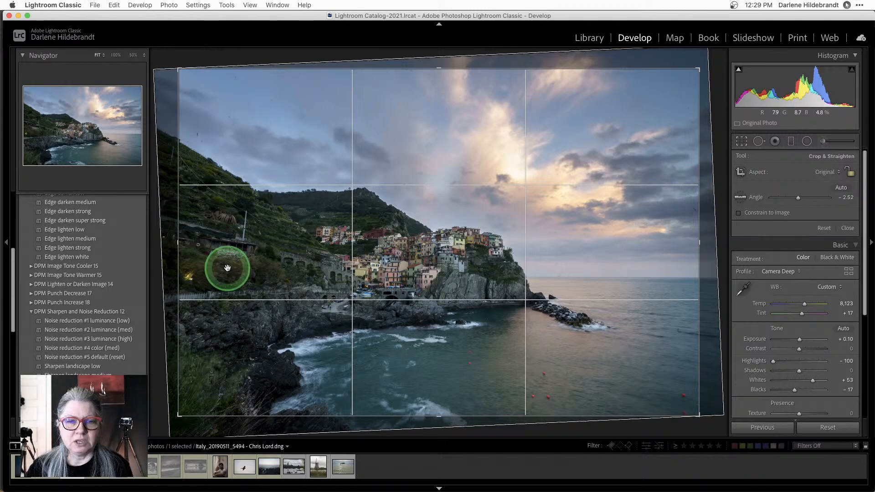
Step: Shrink the crop frame slightly on all sides, reposition the village photo inside it, and apply the crop
{"action": "left_click_drag", "start_coordinate": [227, 268], "coordinate": [306, 300]}
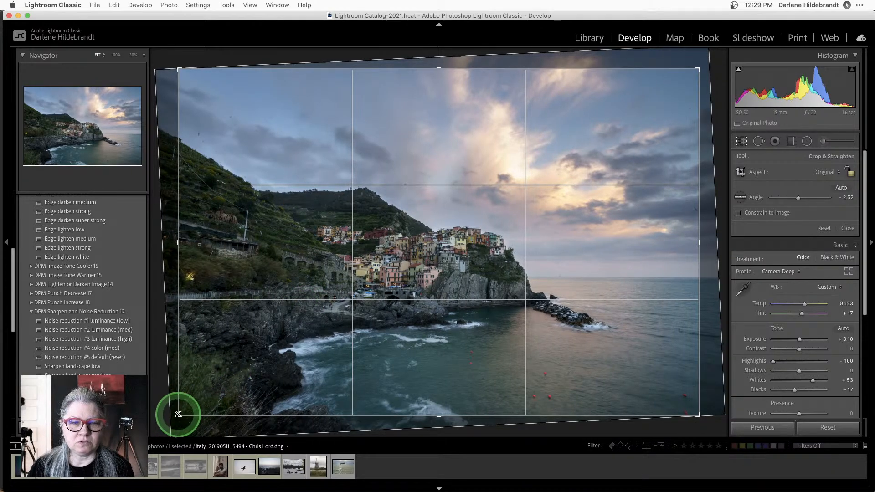
{"action": "left_click_drag", "start_coordinate": [178, 414], "coordinate": [192, 405]}
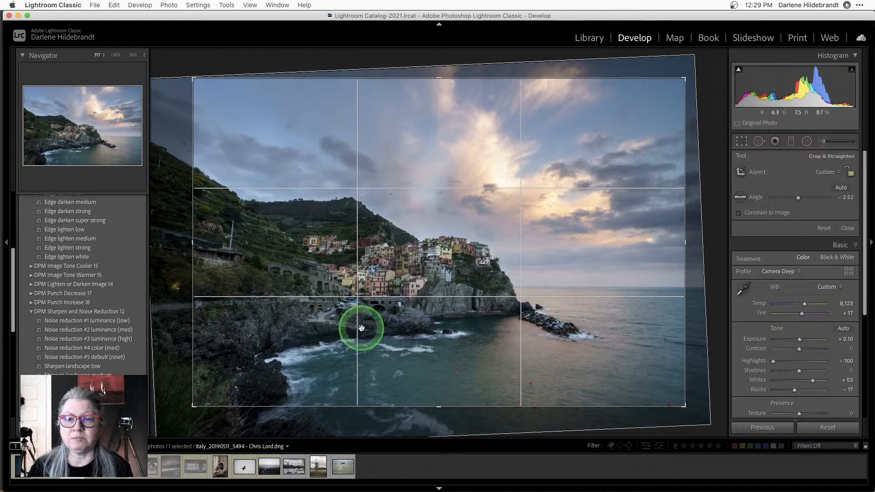
{"action": "left_click_drag", "start_coordinate": [376, 328], "coordinate": [463, 309]}
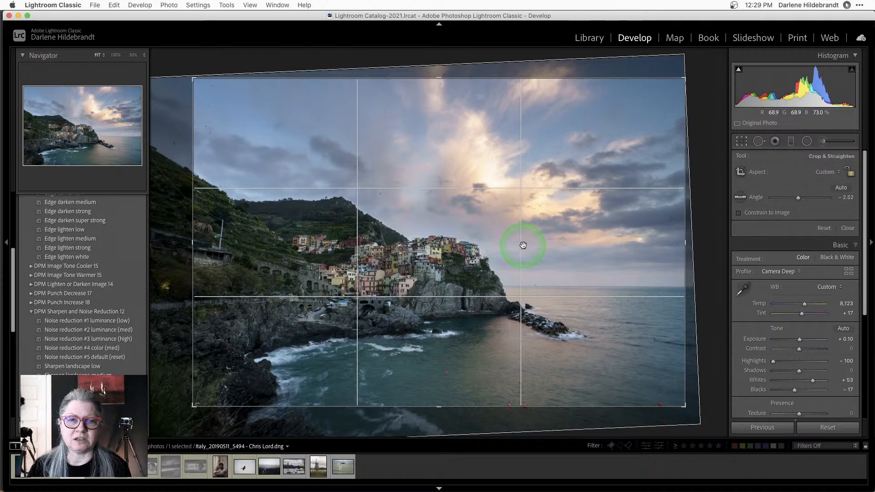
{"action": "key", "text": "Return"}
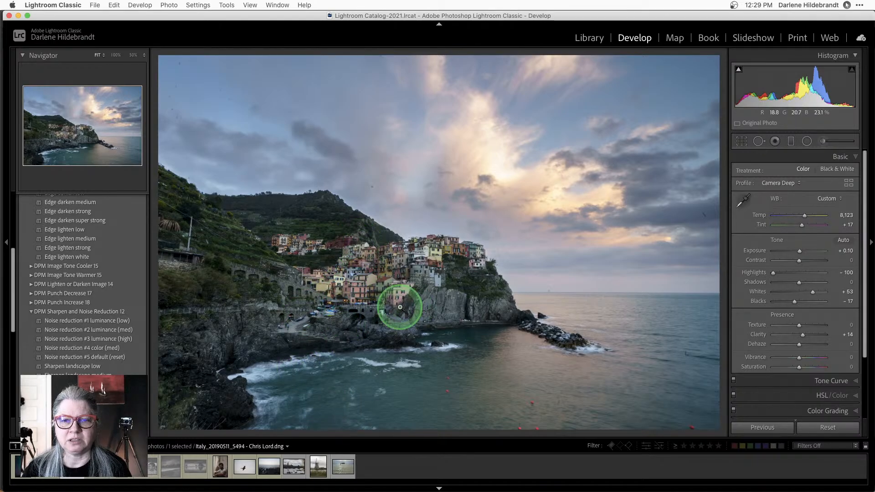
Step: Tighten the crop by trimming some water off the lower edge and some hillside off the left edge, and apply it
{"action": "key", "text": "r"}
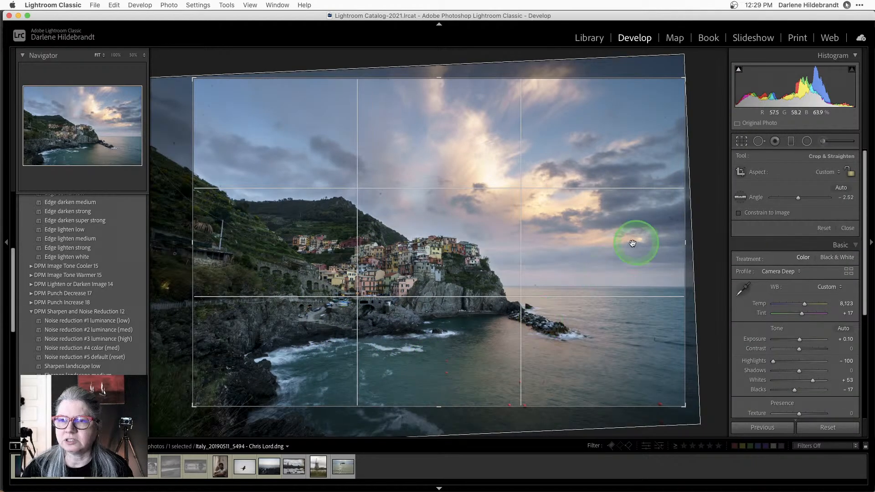
{"action": "left_click_drag", "start_coordinate": [453, 405], "coordinate": [456, 391]}
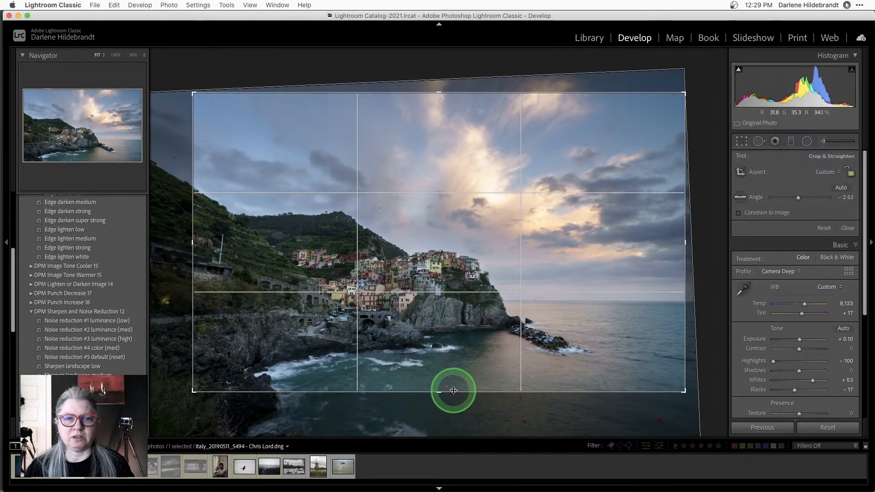
{"action": "left_click_drag", "start_coordinate": [197, 277], "coordinate": [214, 279]}
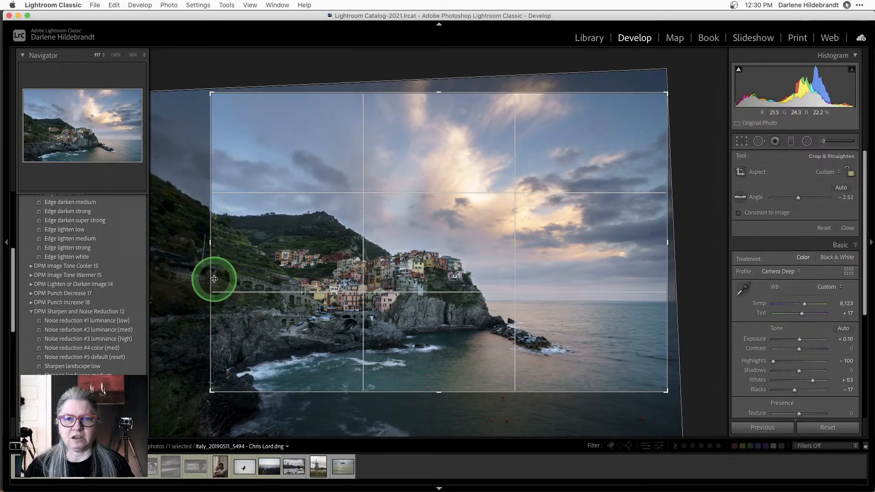
{"action": "key", "text": "Return"}
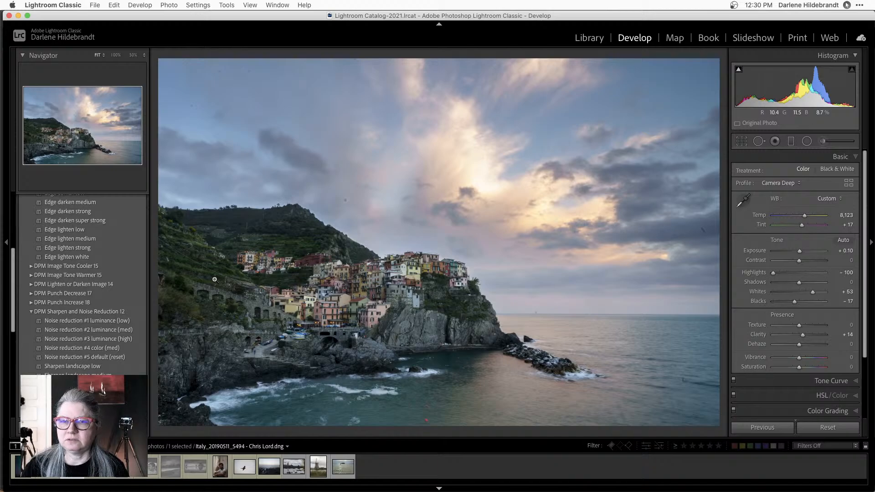
Step: Widen the crop slightly at the left edge to regain part of the hillside, and apply it
{"action": "key", "text": "r"}
{"action": "left_click_drag", "start_coordinate": [215, 280], "coordinate": [199, 270]}
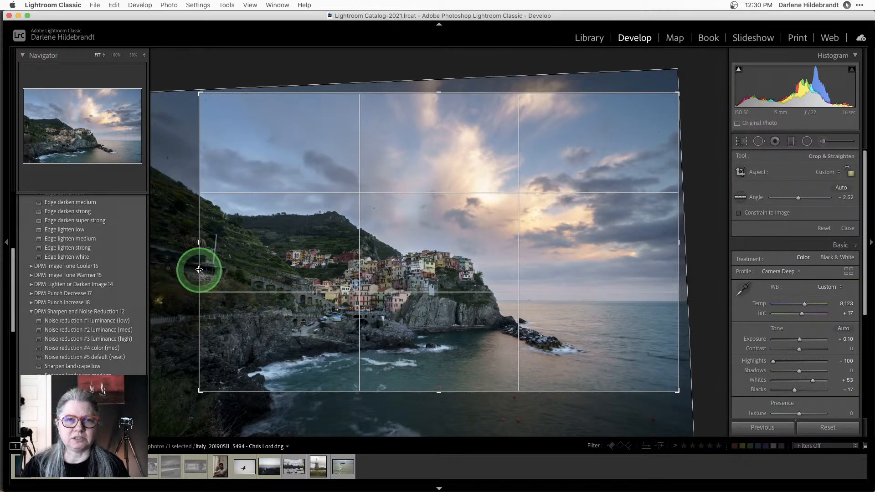
{"action": "key", "text": "Return"}
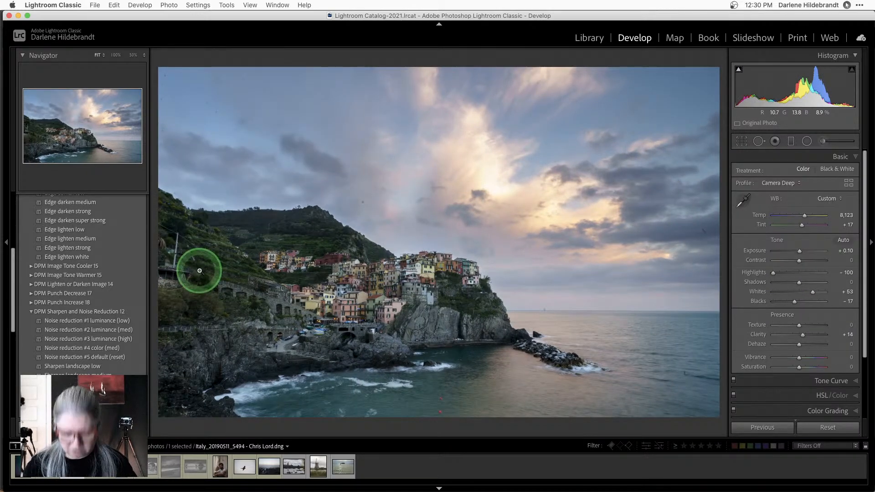
Step: Inspect the settings and coverage of the photo's two existing graduated filters, one in the sky and one over the village
{"action": "key", "text": "m"}
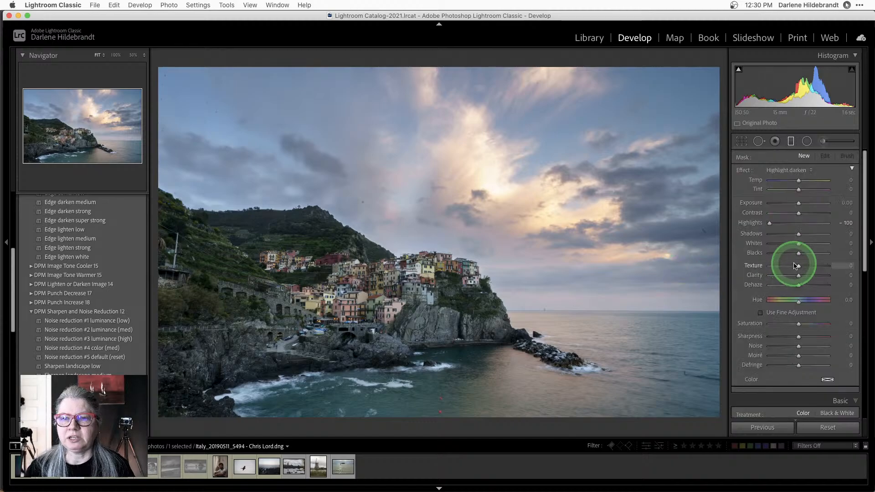
{"action": "left_click", "coordinate": [415, 204]}
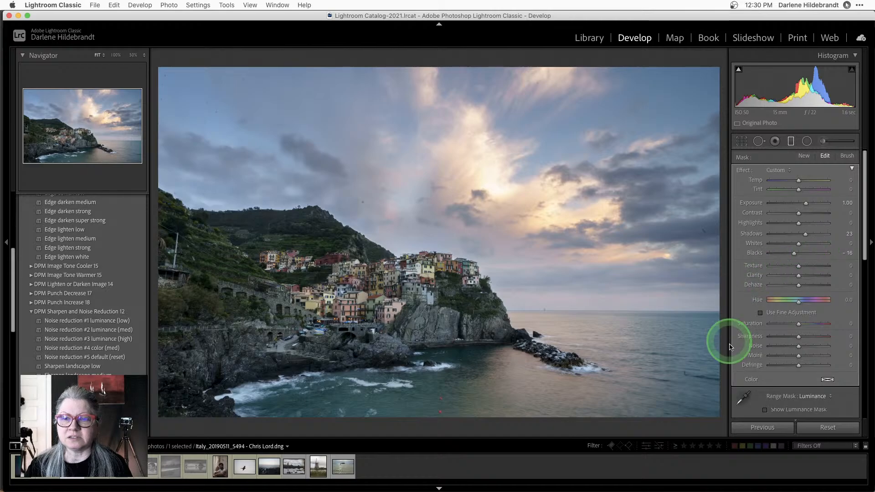
{"action": "scroll", "coordinate": [791, 313], "scroll_direction": "down", "scroll_amount": 3}
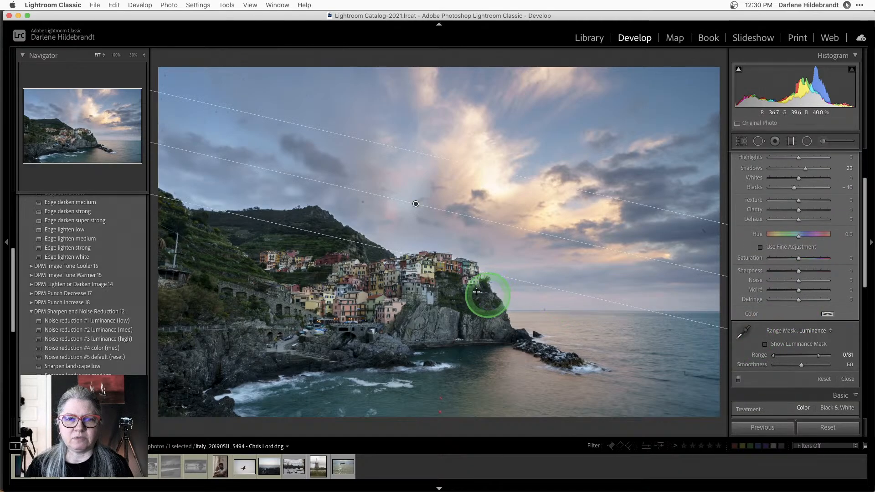
{"action": "left_click", "coordinate": [382, 266]}
{"action": "key", "text": "o"}
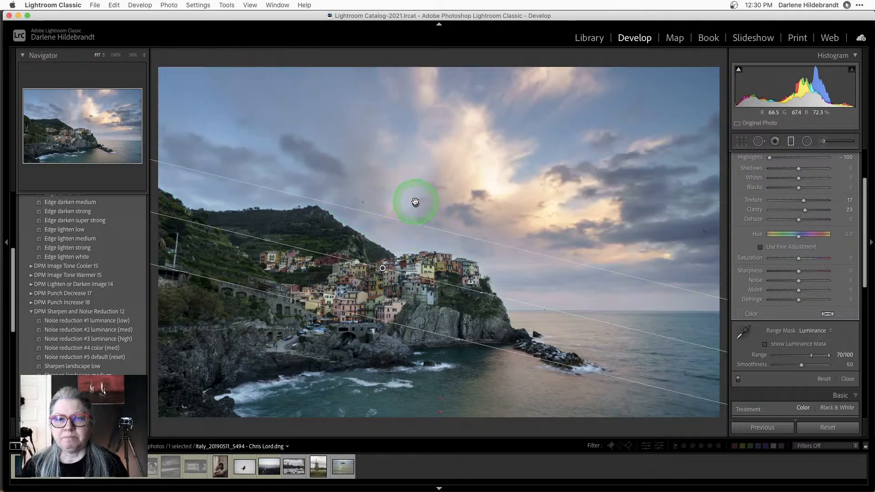
Step: Display the luminance mask of the graduated filter in the sky, and delete both existing graduated filters
{"action": "left_click", "coordinate": [415, 202]}
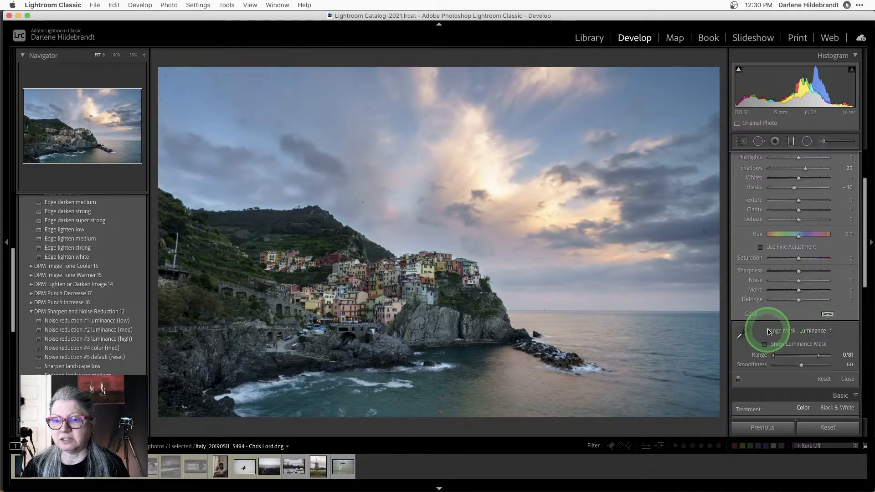
{"action": "scroll", "coordinate": [768, 332], "scroll_direction": "down", "scroll_amount": 1}
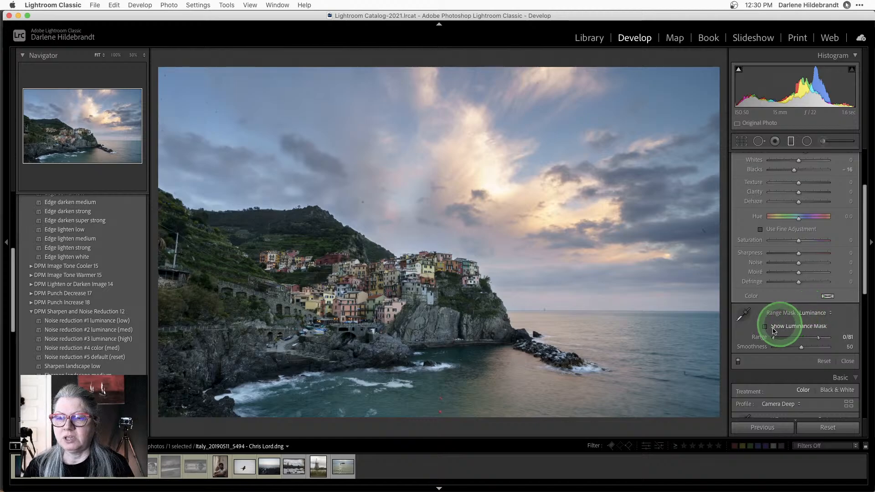
{"action": "left_click", "coordinate": [765, 327]}
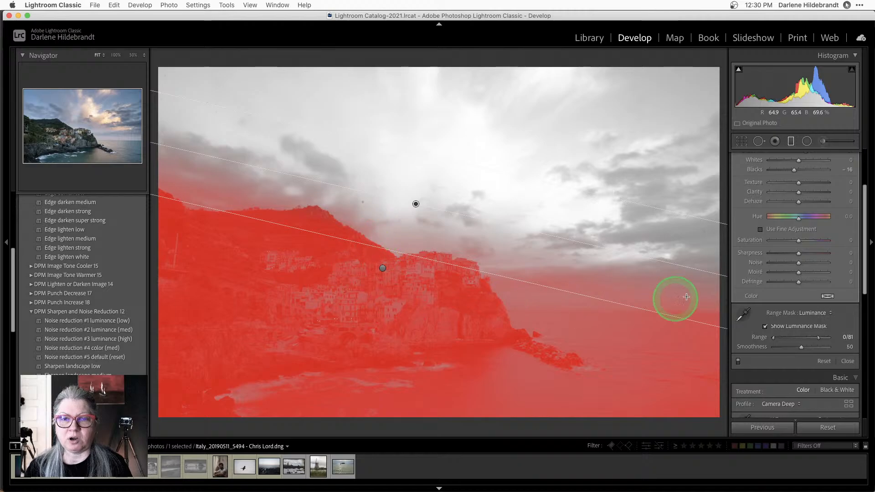
{"action": "scroll", "coordinate": [806, 229], "scroll_direction": "up", "scroll_amount": 3}
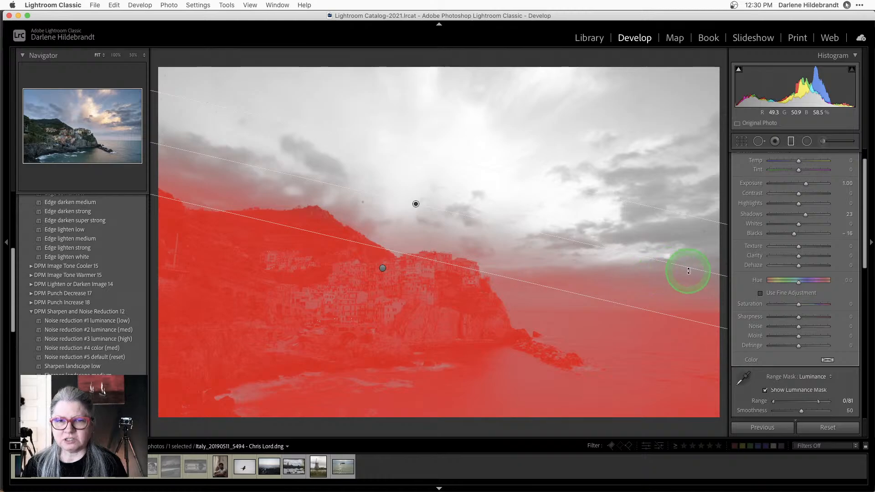
{"action": "key", "text": "Delete"}
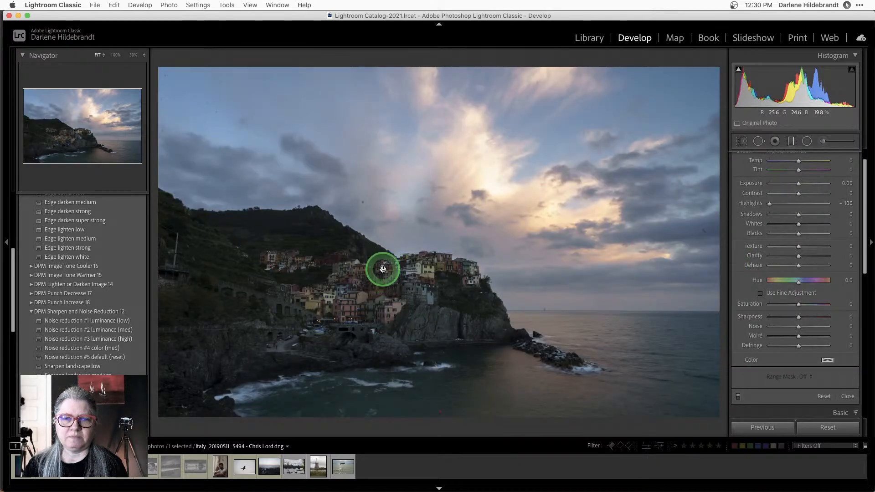
{"action": "key", "text": "super+z"}
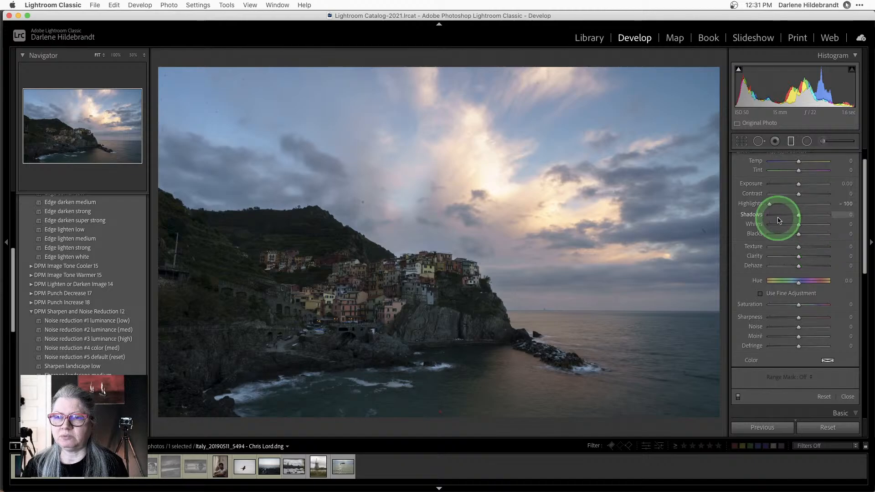
Step: Reset the graduated filter effect and set its Exposure to 1.05 and Shadows to 20
{"action": "scroll", "coordinate": [778, 221], "scroll_direction": "up", "scroll_amount": 2}
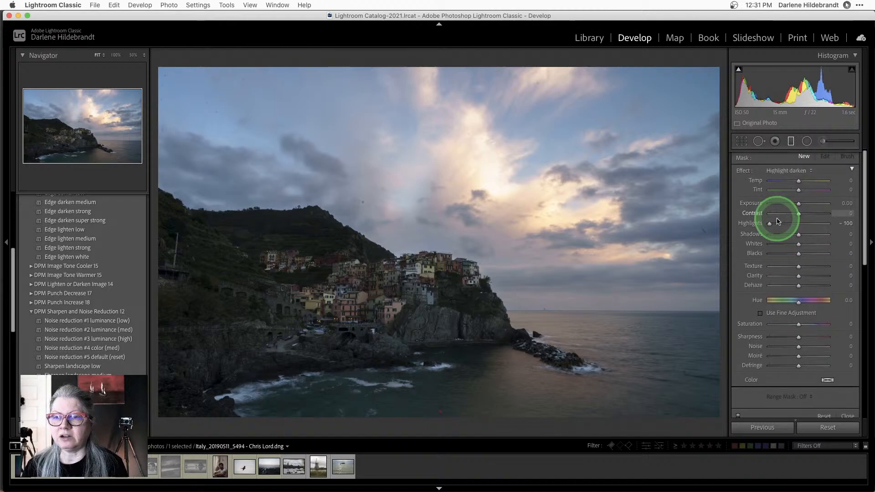
{"action": "double_click", "coordinate": [742, 172]}
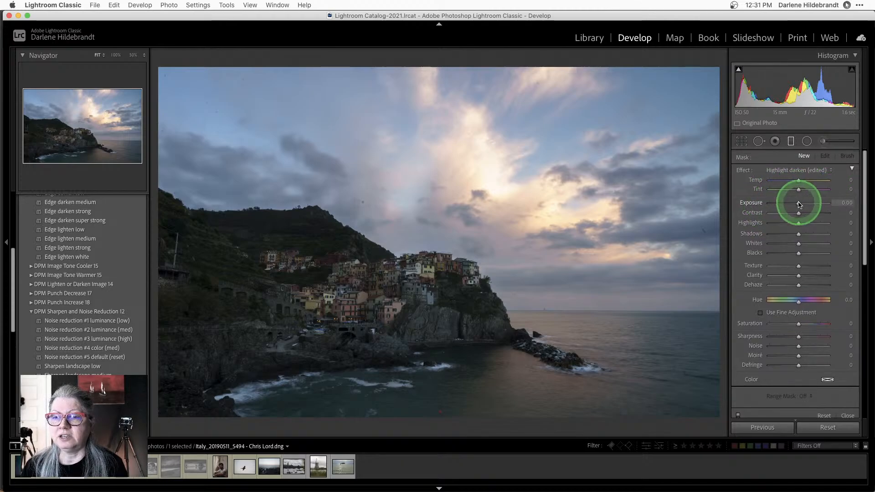
{"action": "left_click_drag", "start_coordinate": [799, 204], "coordinate": [804, 235]}
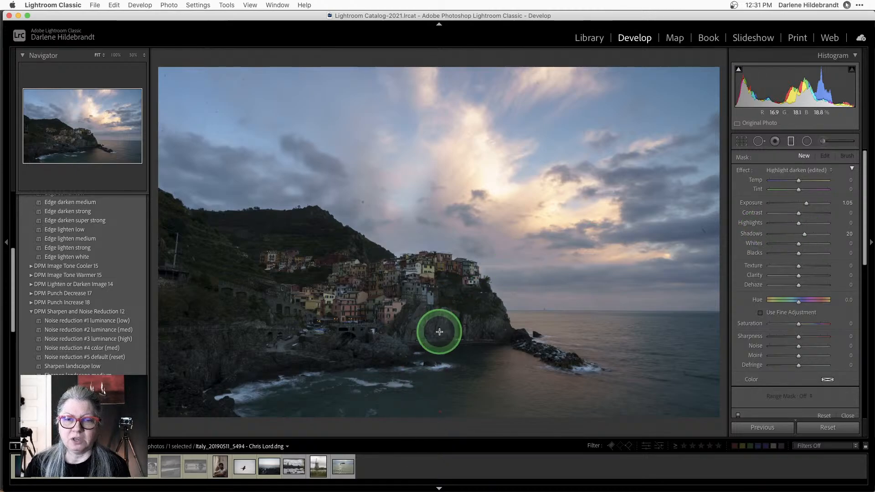
Step: Draw a graduated filter over the land and sea, narrow its transition, move it up to just above the village and adjust its tilt
{"action": "left_click_drag", "start_coordinate": [439, 341], "coordinate": [458, 139]}
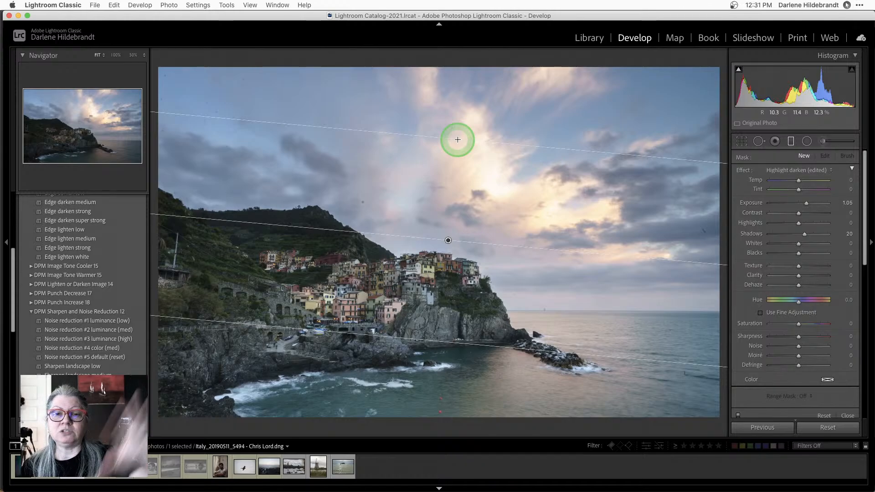
{"action": "left_click_drag", "start_coordinate": [458, 140], "coordinate": [445, 267]}
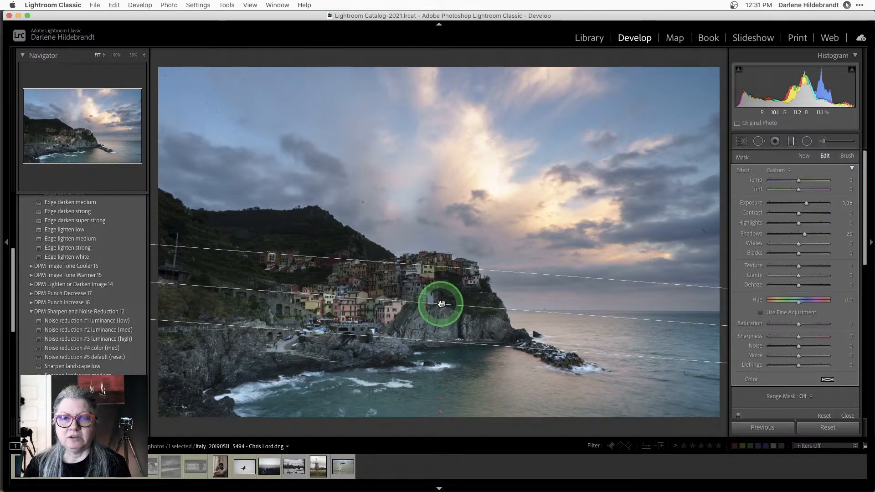
{"action": "left_click_drag", "start_coordinate": [441, 303], "coordinate": [443, 224]}
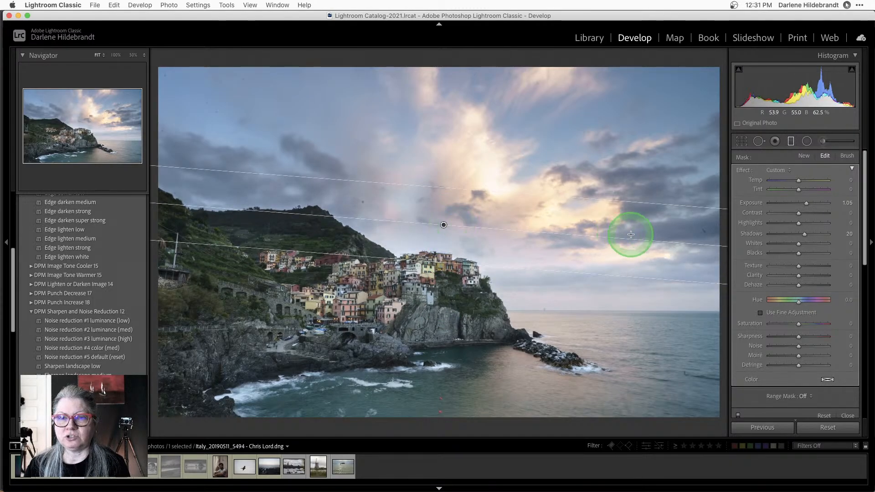
{"action": "left_click_drag", "start_coordinate": [632, 240], "coordinate": [628, 271]}
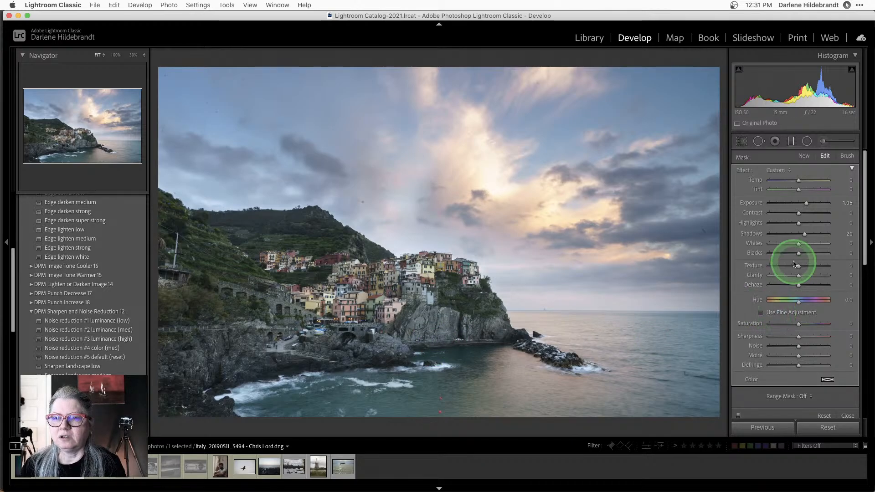
Step: Set the graduated filter's Whites to 27, Blacks to -12 and Temp to 12
{"action": "left_click", "coordinate": [800, 243]}
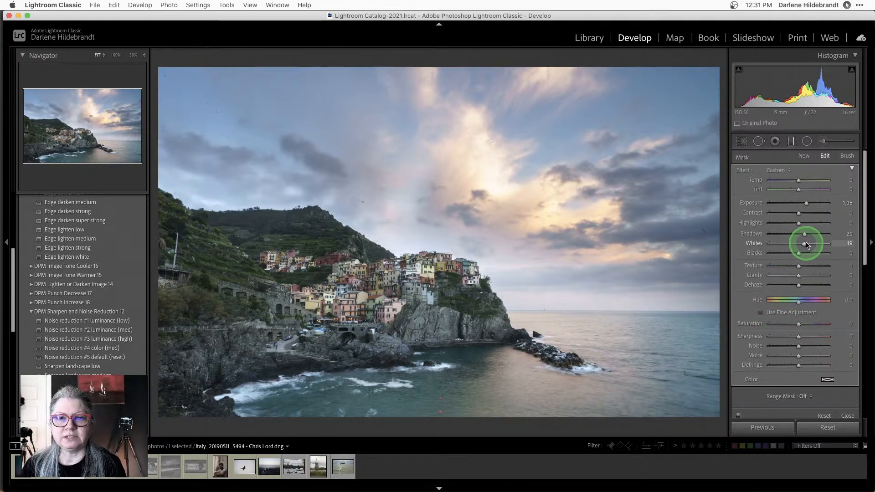
{"action": "mouse_move", "coordinate": [807, 245]}
{"action": "left_mouse_down"}
{"action": "mouse_move", "coordinate": [790, 245]}
{"action": "mouse_move", "coordinate": [801, 247]}
{"action": "mouse_move", "coordinate": [795, 255]}
{"action": "left_mouse_up"}
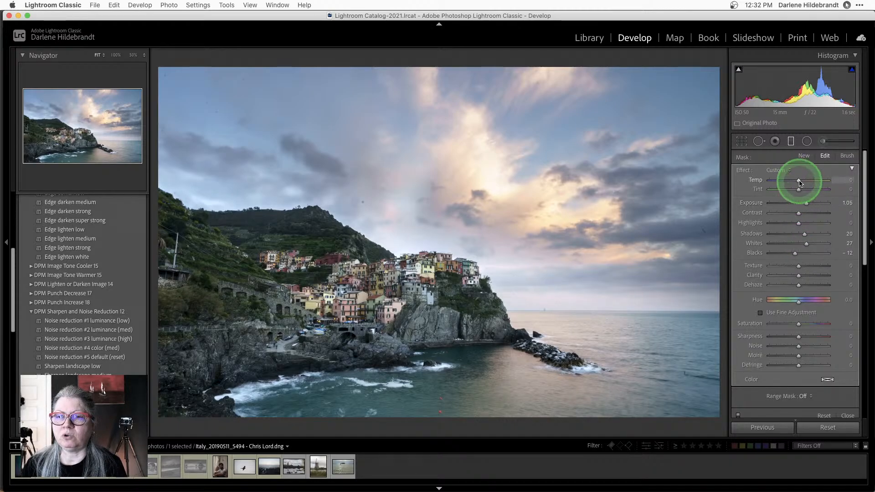
{"action": "left_click_drag", "start_coordinate": [798, 181], "coordinate": [803, 183]}
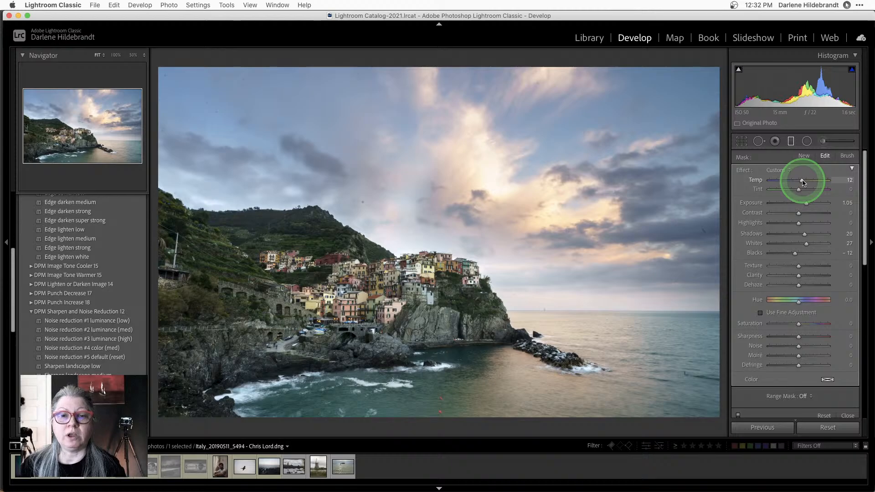
Step: Add a luminance range mask to the graduated filter and set its range to 0/74 using the mask preview
{"action": "scroll", "coordinate": [800, 235], "scroll_direction": "down", "scroll_amount": 4}
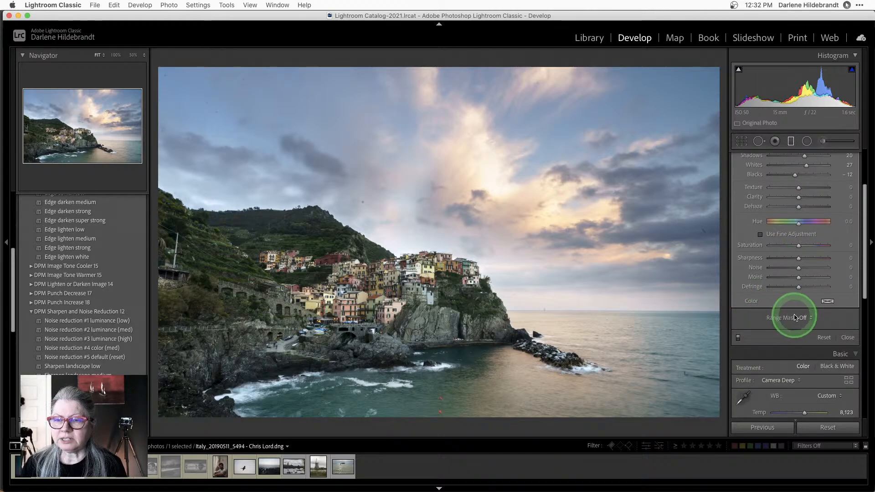
{"action": "left_click", "coordinate": [803, 318]}
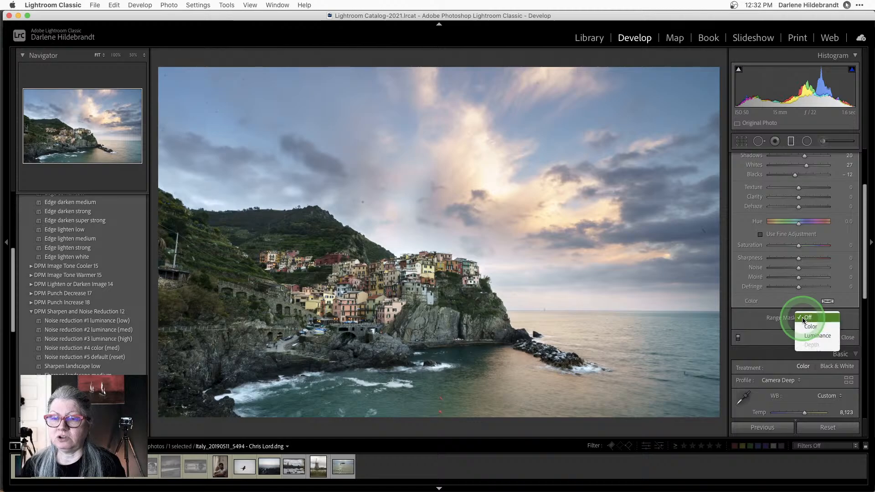
{"action": "left_click", "coordinate": [805, 337]}
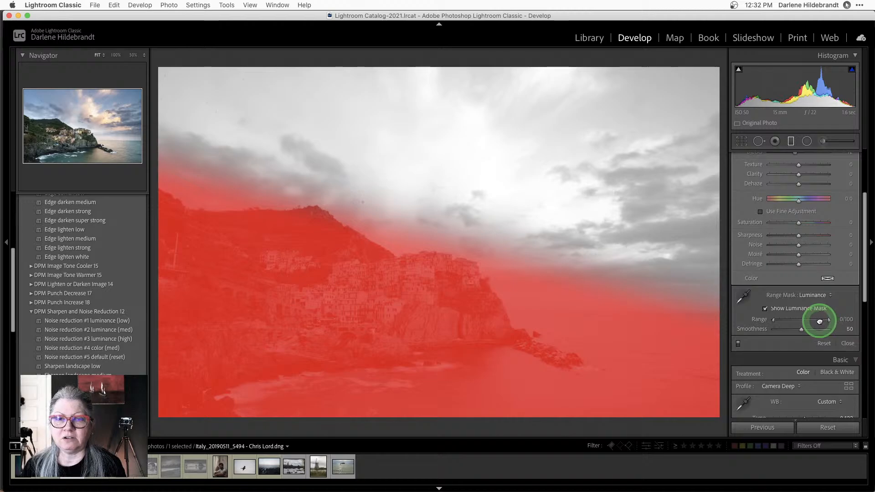
{"action": "left_click_drag", "start_coordinate": [828, 321], "coordinate": [815, 323]}
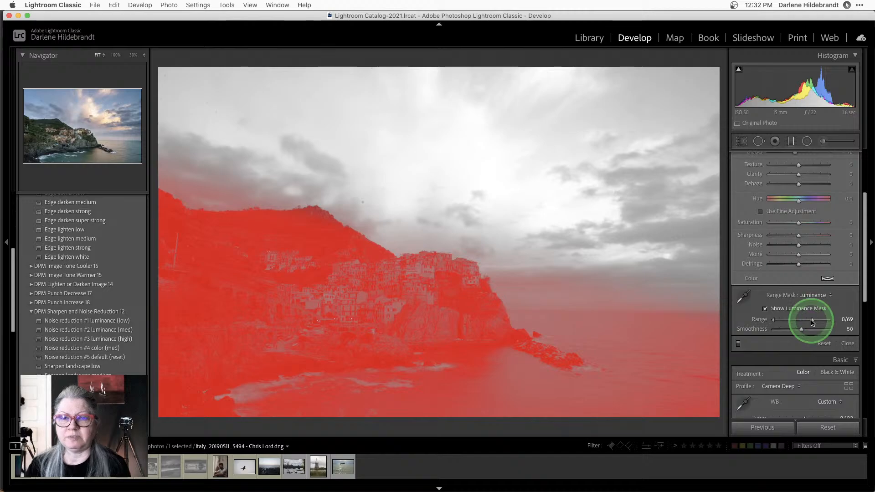
{"action": "left_click_drag", "start_coordinate": [811, 322], "coordinate": [812, 322]}
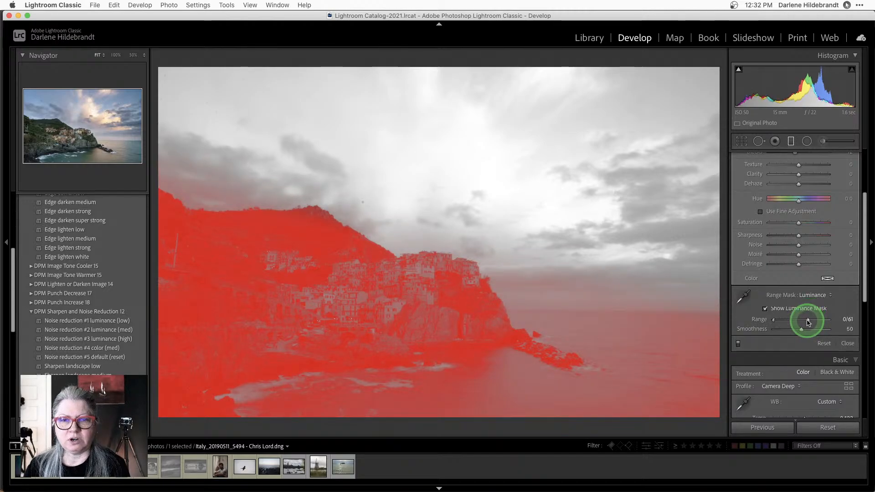
{"action": "left_click_drag", "start_coordinate": [812, 322], "coordinate": [814, 323]}
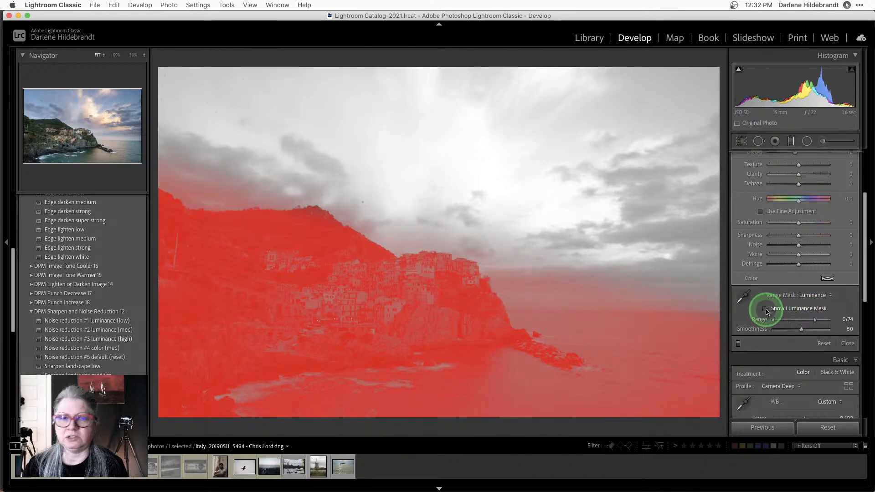
{"action": "left_click", "coordinate": [765, 309]}
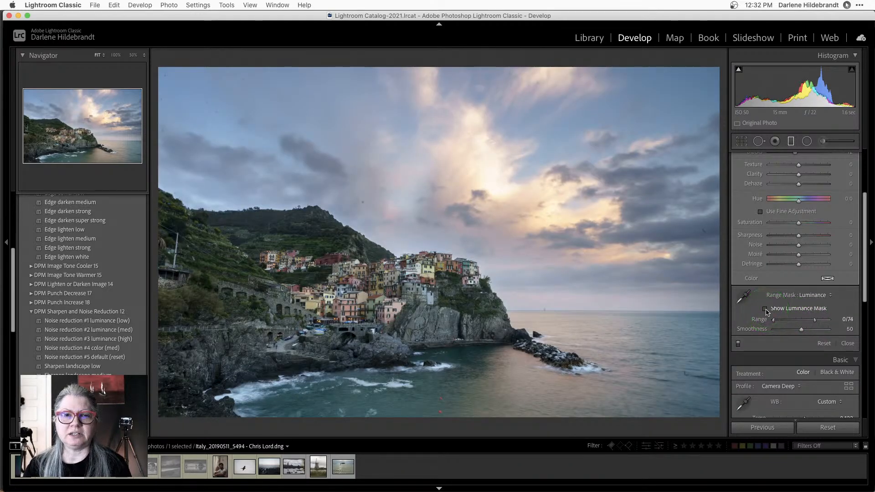
Step: Compare the photo with the graduated filter switched off and on
{"action": "left_click", "coordinate": [738, 344]}
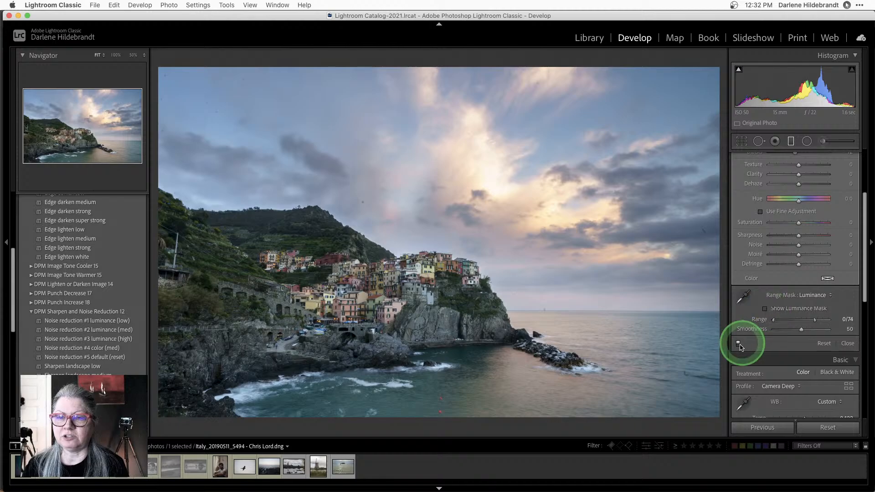
{"action": "left_click", "coordinate": [738, 344]}
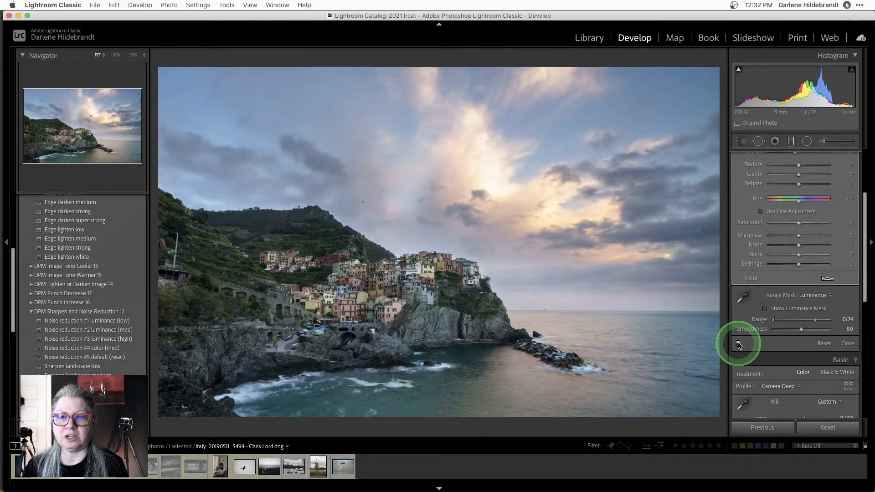
{"action": "left_click", "coordinate": [738, 343]}
{"action": "left_click", "coordinate": [738, 344]}
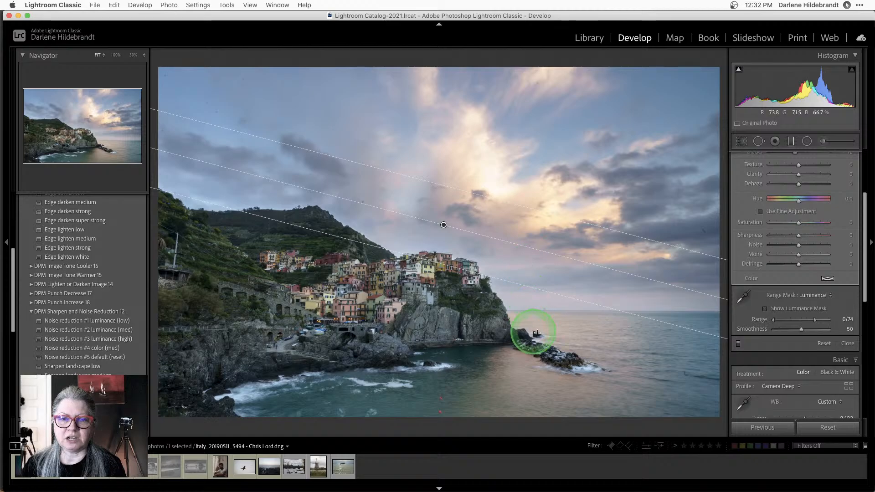
Step: Try a narrower luminance range of 0/48 in the mask preview, and set the range to 0/72
{"action": "left_click", "coordinate": [765, 310]}
{"action": "left_click_drag", "start_coordinate": [815, 319], "coordinate": [802, 323]}
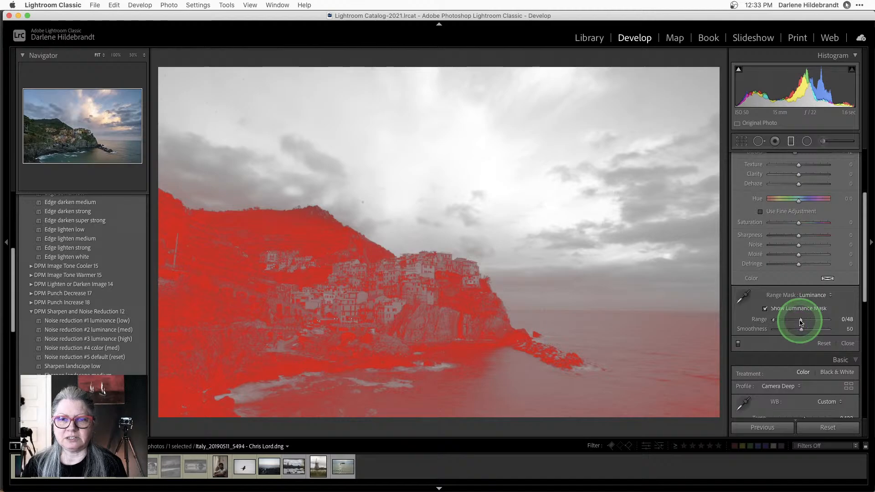
{"action": "left_click", "coordinate": [765, 310]}
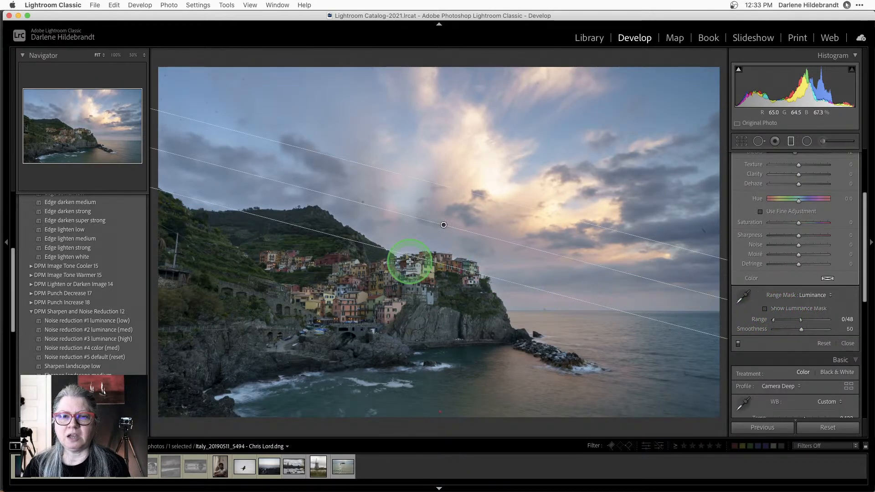
{"action": "left_click_drag", "start_coordinate": [801, 319], "coordinate": [812, 321]}
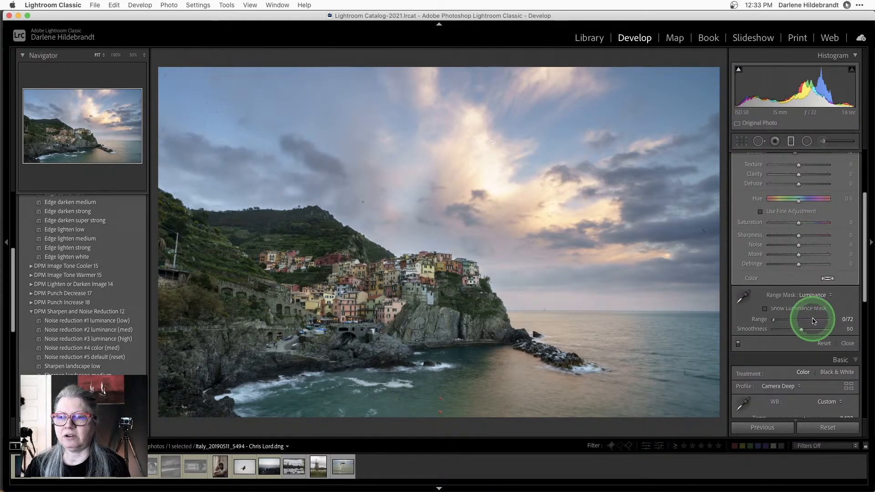
Step: Switch the graduated filter's brush to Erase with a Flow of 48, and show the mask overlay
{"action": "scroll", "coordinate": [814, 322], "scroll_direction": "up", "scroll_amount": 5}
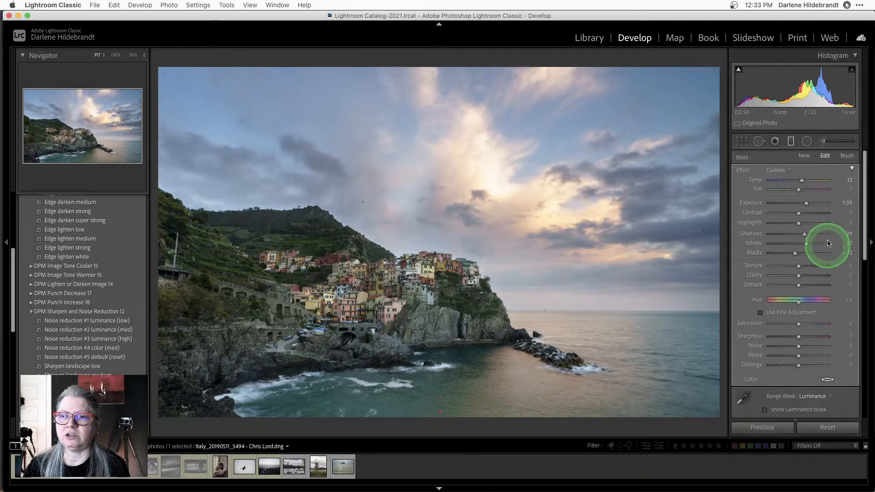
{"action": "left_click", "coordinate": [847, 156]}
{"action": "scroll", "coordinate": [811, 255], "scroll_direction": "down", "scroll_amount": 2}
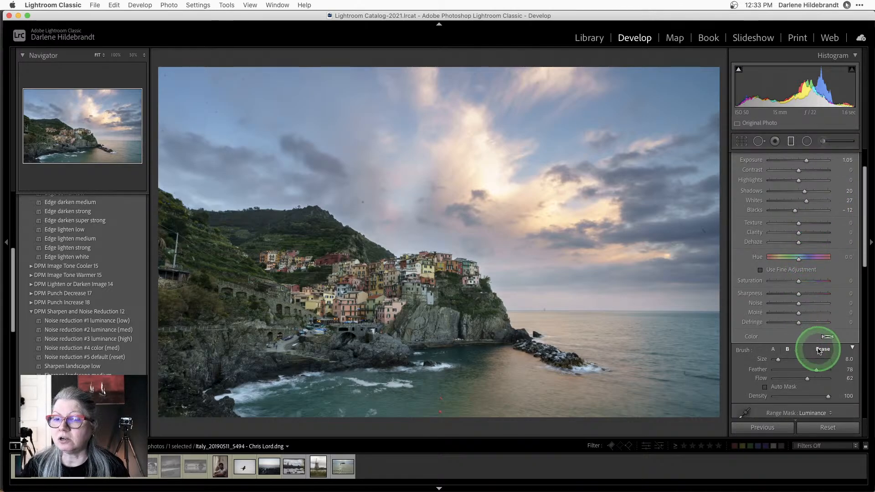
{"action": "left_click", "coordinate": [821, 350]}
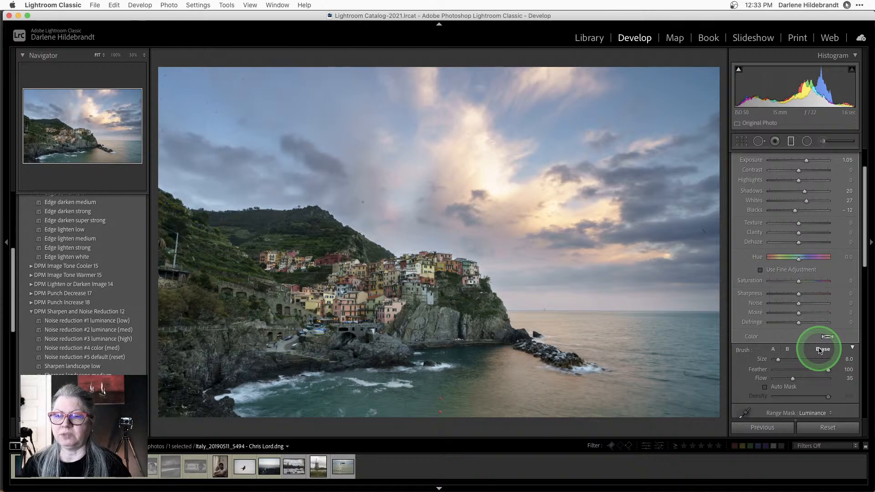
{"action": "left_click_drag", "start_coordinate": [792, 378], "coordinate": [800, 378]}
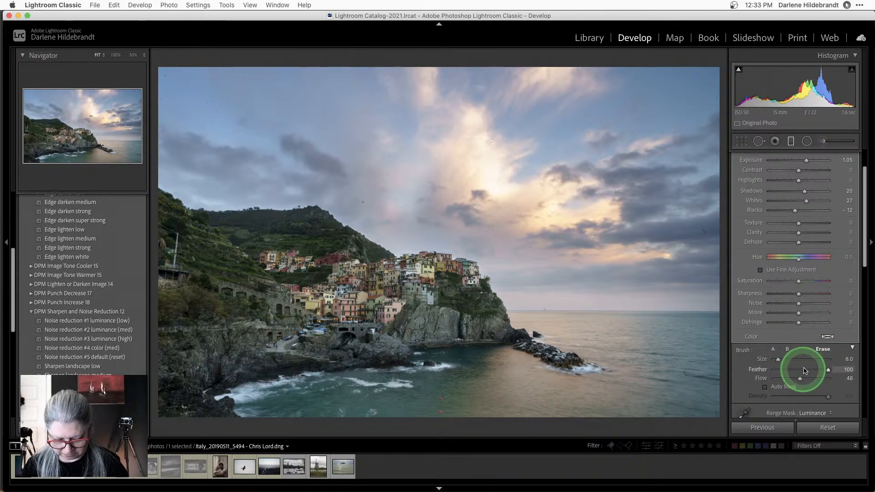
{"action": "key", "text": "o"}
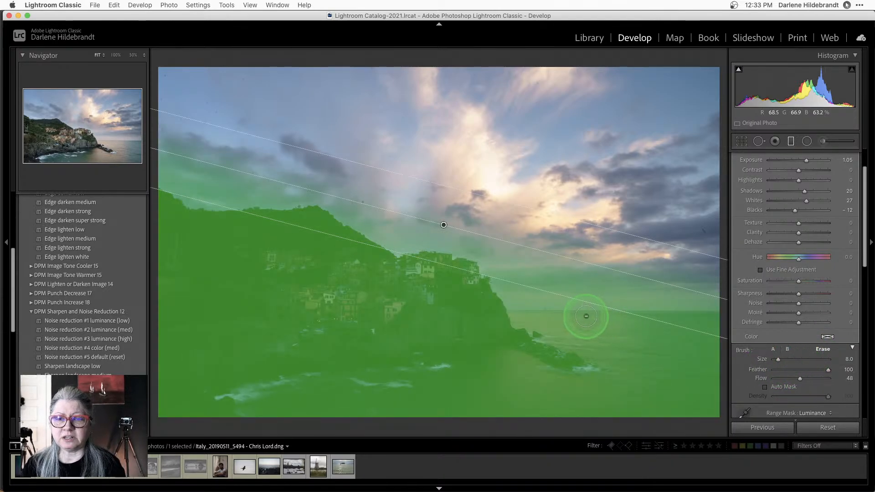
Step: Erase the filter's mask from the sky beside the village and above the sea horizon, enlarging the brush to size 11
{"action": "mouse_move", "coordinate": [562, 304]}
{"action": "left_mouse_down"}
{"action": "mouse_move", "coordinate": [638, 305]}
{"action": "mouse_move", "coordinate": [574, 302]}
{"action": "left_mouse_up"}
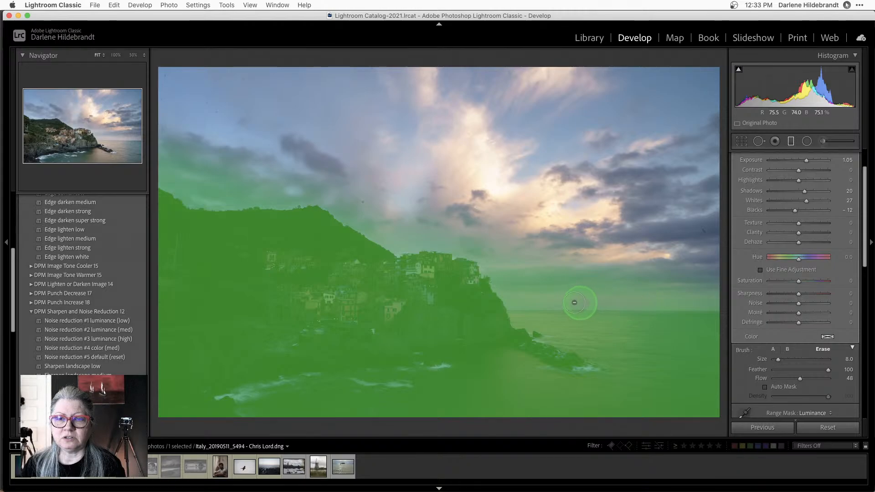
{"action": "mouse_move", "coordinate": [516, 296]}
{"action": "left_mouse_down"}
{"action": "mouse_move", "coordinate": [708, 297]}
{"action": "mouse_move", "coordinate": [518, 285]}
{"action": "left_mouse_up"}
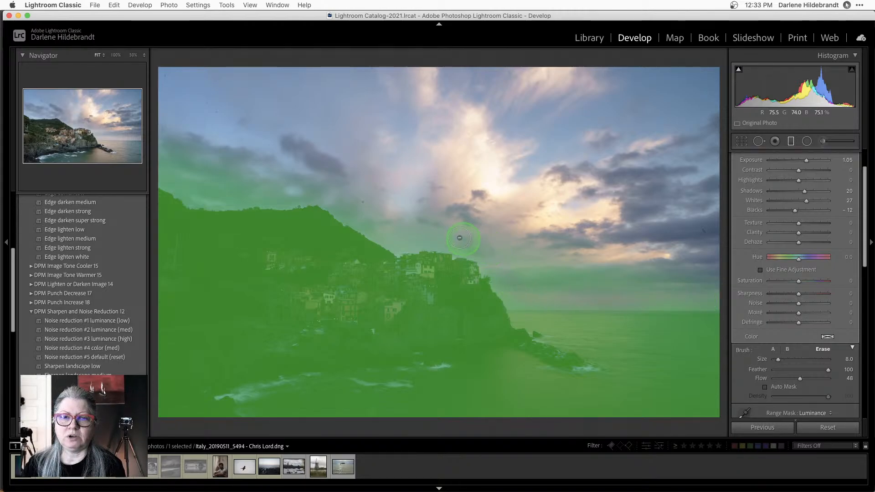
{"action": "mouse_move", "coordinate": [499, 253]}
{"action": "left_mouse_down"}
{"action": "mouse_move", "coordinate": [513, 294]}
{"action": "mouse_move", "coordinate": [511, 282]}
{"action": "mouse_move", "coordinate": [658, 282]}
{"action": "mouse_move", "coordinate": [532, 280]}
{"action": "mouse_move", "coordinate": [524, 300]}
{"action": "mouse_move", "coordinate": [617, 325]}
{"action": "mouse_move", "coordinate": [575, 327]}
{"action": "mouse_move", "coordinate": [540, 310]}
{"action": "mouse_move", "coordinate": [601, 334]}
{"action": "mouse_move", "coordinate": [685, 321]}
{"action": "mouse_move", "coordinate": [678, 311]}
{"action": "mouse_move", "coordinate": [611, 300]}
{"action": "mouse_move", "coordinate": [665, 299]}
{"action": "mouse_move", "coordinate": [638, 299]}
{"action": "left_mouse_up"}
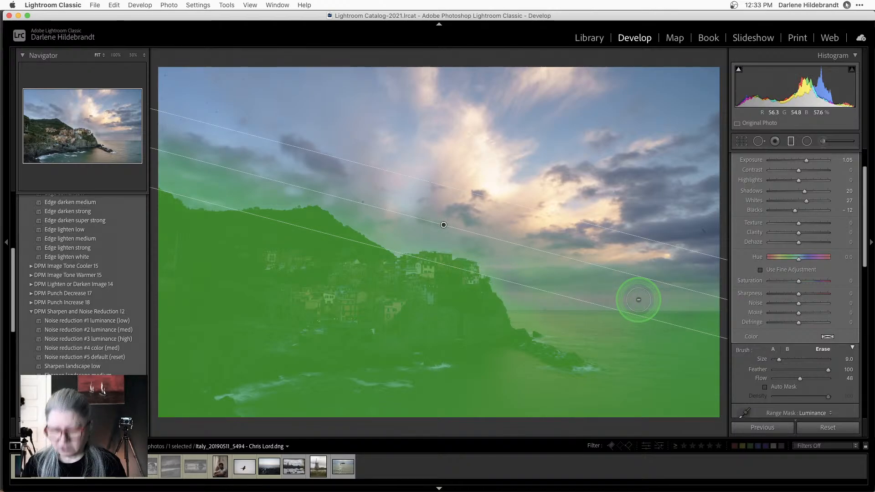
{"action": "left_click_drag", "start_coordinate": [566, 293], "coordinate": [528, 287]}
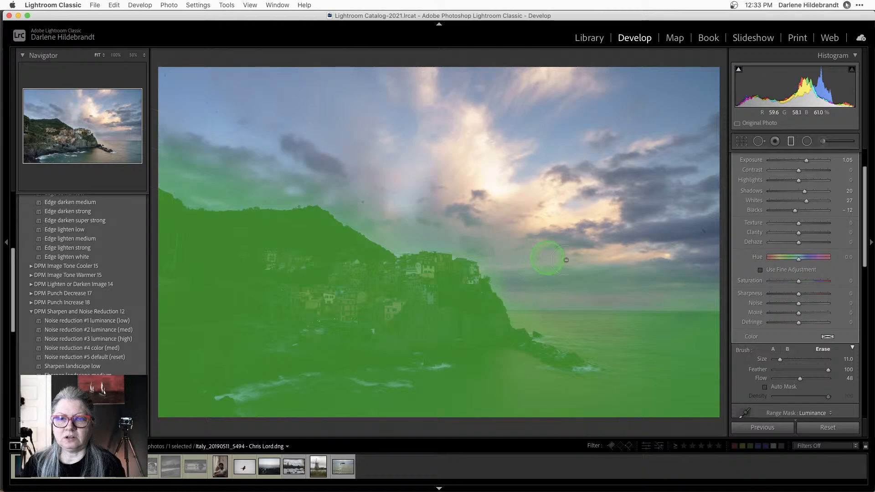
{"action": "mouse_move", "coordinate": [566, 260]}
{"action": "left_mouse_down"}
{"action": "mouse_move", "coordinate": [558, 285]}
{"action": "mouse_move", "coordinate": [688, 283]}
{"action": "mouse_move", "coordinate": [703, 302]}
{"action": "mouse_move", "coordinate": [534, 296]}
{"action": "mouse_move", "coordinate": [513, 272]}
{"action": "mouse_move", "coordinate": [546, 312]}
{"action": "mouse_move", "coordinate": [700, 314]}
{"action": "mouse_move", "coordinate": [711, 298]}
{"action": "mouse_move", "coordinate": [712, 308]}
{"action": "mouse_move", "coordinate": [661, 313]}
{"action": "mouse_move", "coordinate": [554, 259]}
{"action": "left_mouse_up"}
{"action": "left_click_drag", "start_coordinate": [434, 223], "coordinate": [606, 243]}
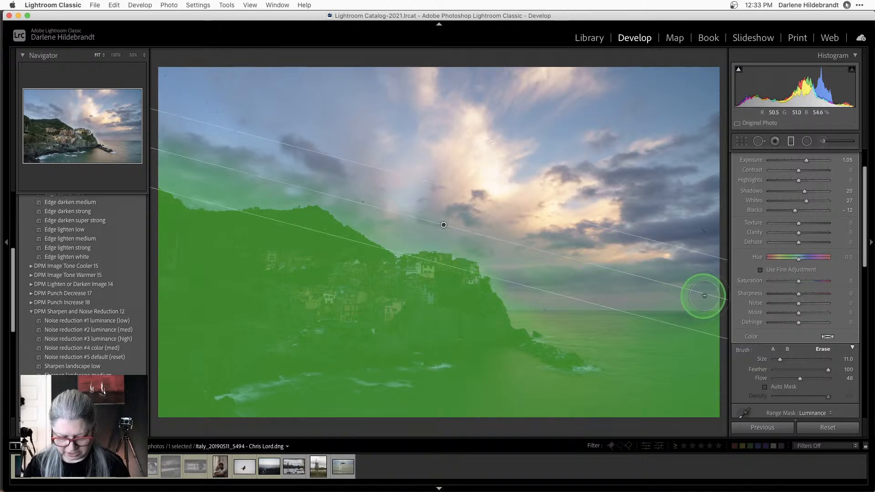
Step: Check the erased mask areas by toggling the overlay and cycling through its colours
{"action": "key", "text": "o"}
{"action": "key", "text": "o"}
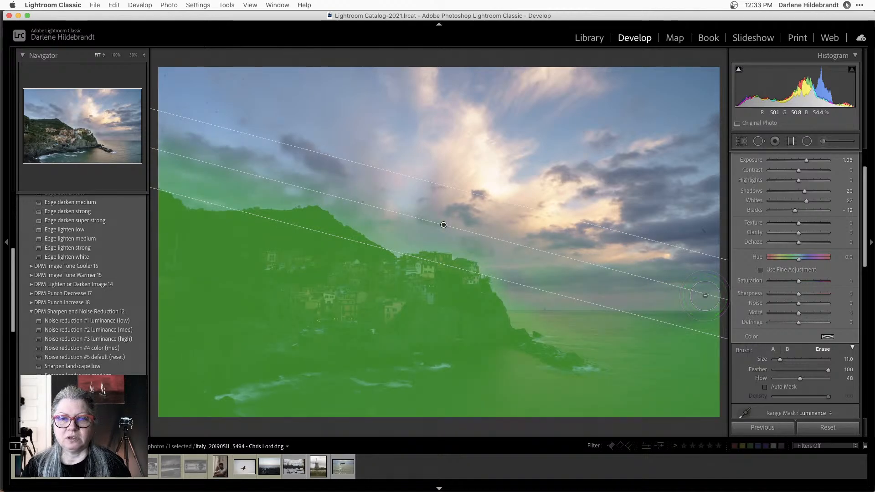
{"action": "key", "text": "o"}
{"action": "key", "text": "o"}
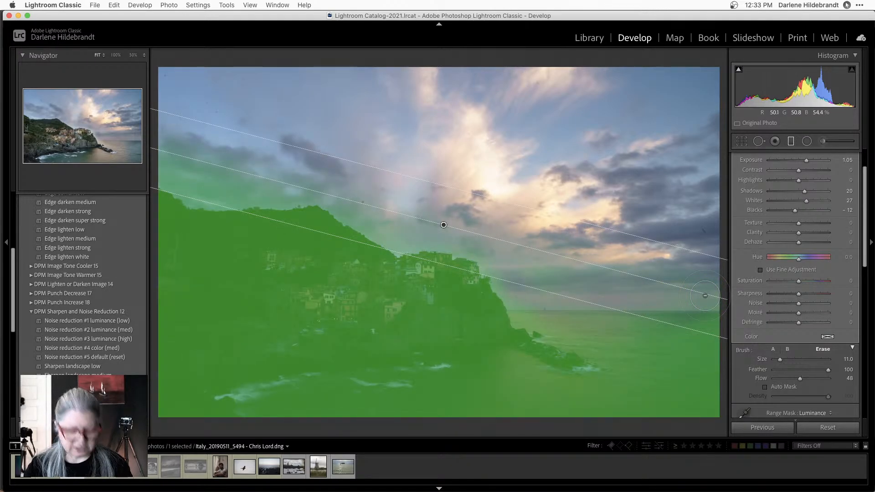
{"action": "key", "text": "o"}
{"action": "key", "text": "shift+o"}
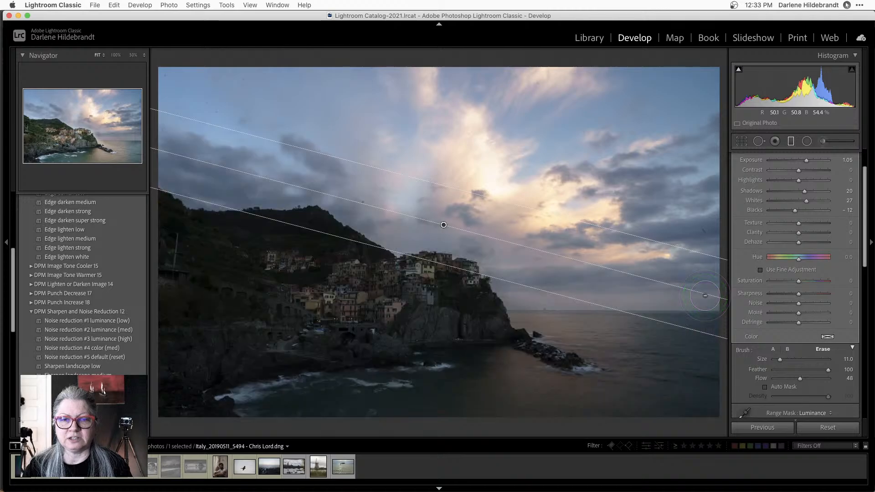
{"action": "key", "text": "shift+o"}
{"action": "key", "text": "shift+o"}
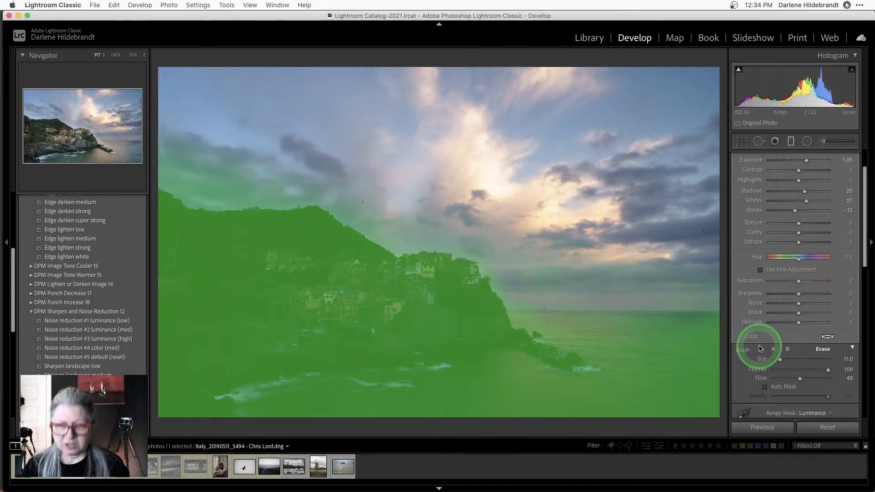
Step: Close the graduated filter tool and examine the village and cliff edge at 50% zoom
{"action": "key", "text": "m"}
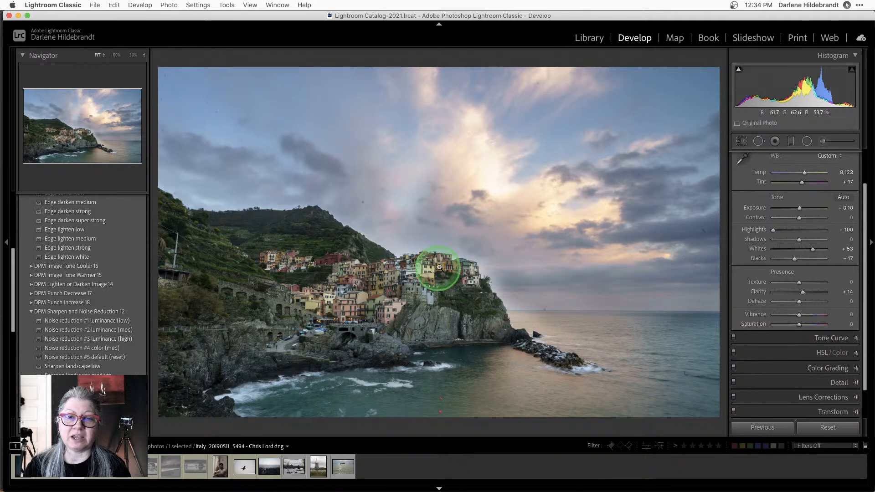
{"action": "left_click", "coordinate": [463, 301]}
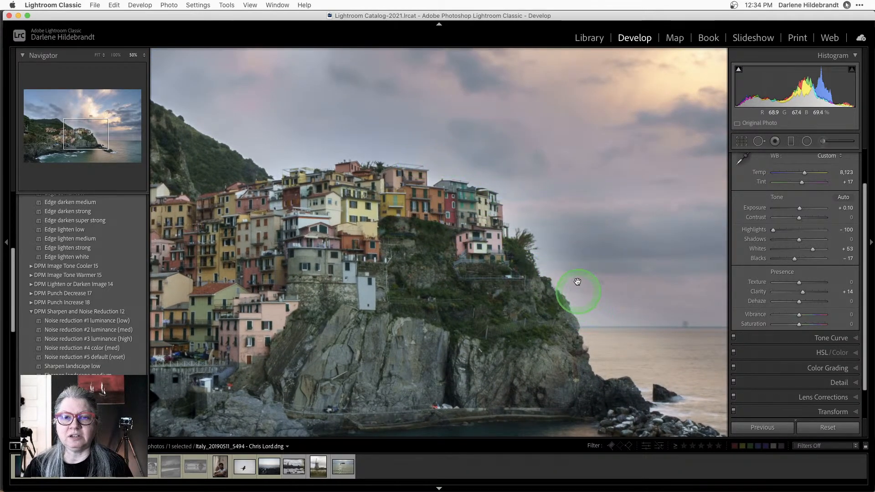
{"action": "left_click", "coordinate": [367, 243]}
Step: Reselect the graduated filter above the village and set its brush B to Auto Mask with a Flow of 63
{"action": "key", "text": "m"}
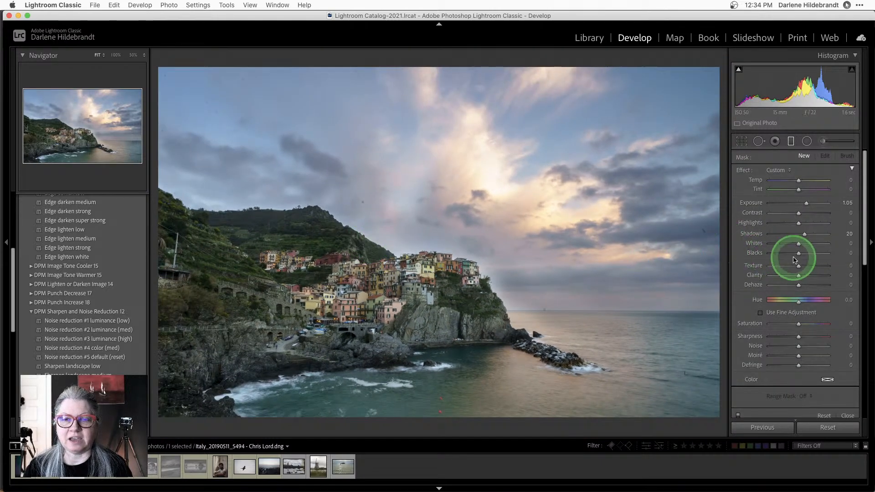
{"action": "left_click", "coordinate": [443, 223]}
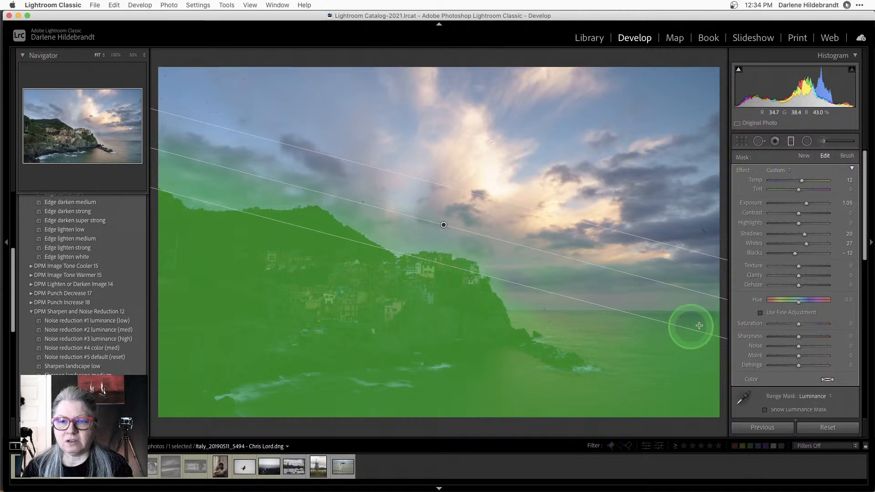
{"action": "scroll", "coordinate": [777, 314], "scroll_direction": "down", "scroll_amount": 3}
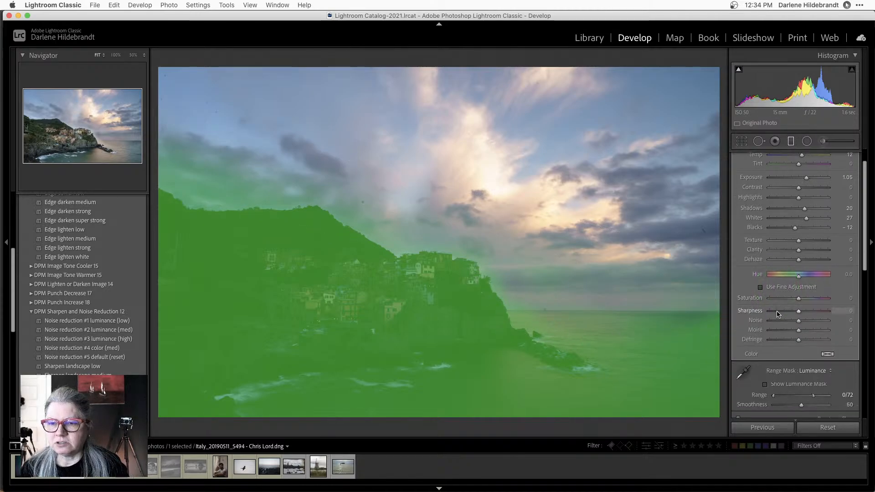
{"action": "scroll", "coordinate": [777, 315], "scroll_direction": "up", "scroll_amount": 3}
{"action": "left_click", "coordinate": [837, 162]}
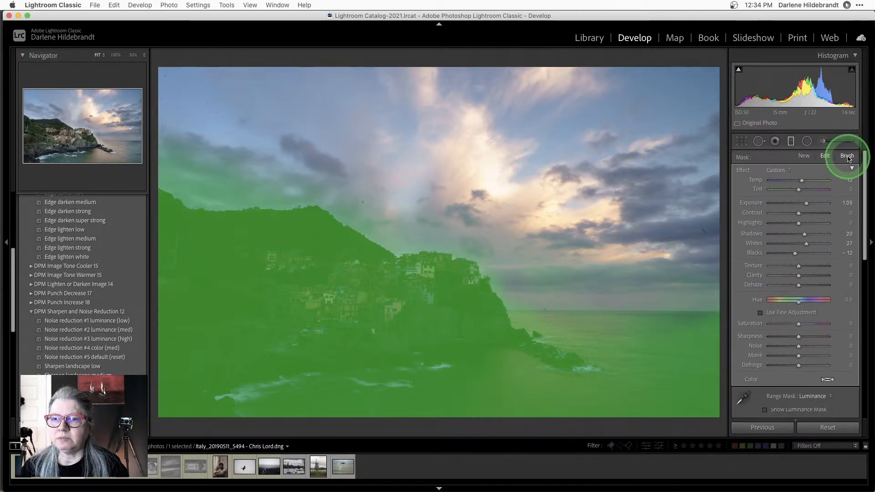
{"action": "scroll", "coordinate": [798, 248], "scroll_direction": "down", "scroll_amount": 4}
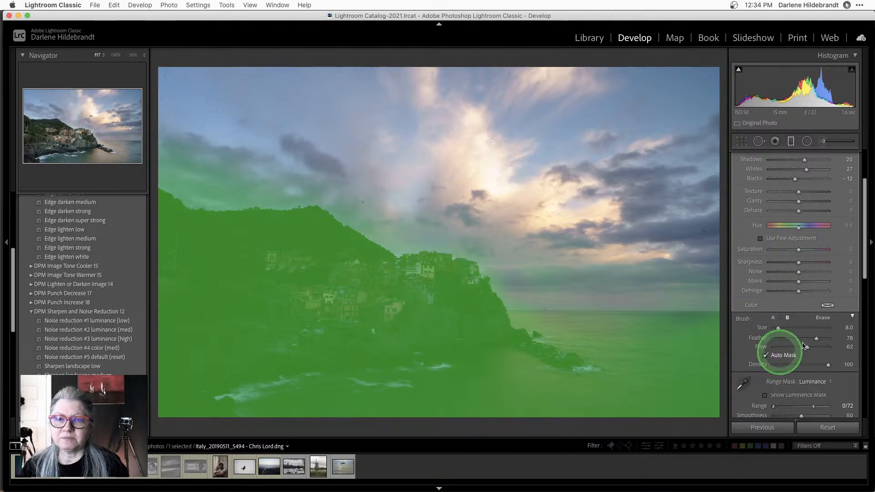
{"action": "left_click", "coordinate": [807, 348]}
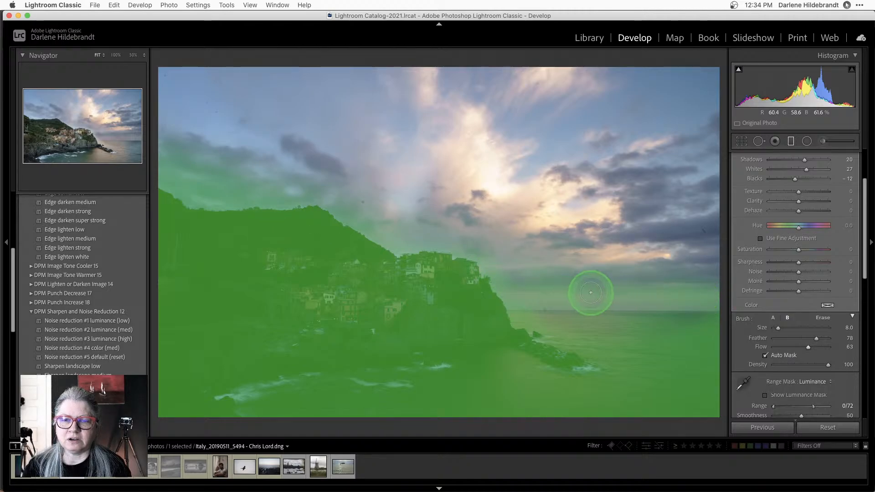
Step: Erase the graduated filter's mask from the sky beside the houses and above the horizon, with Auto Mask on for the Erase brush
{"action": "left_click", "coordinate": [138, 58]}
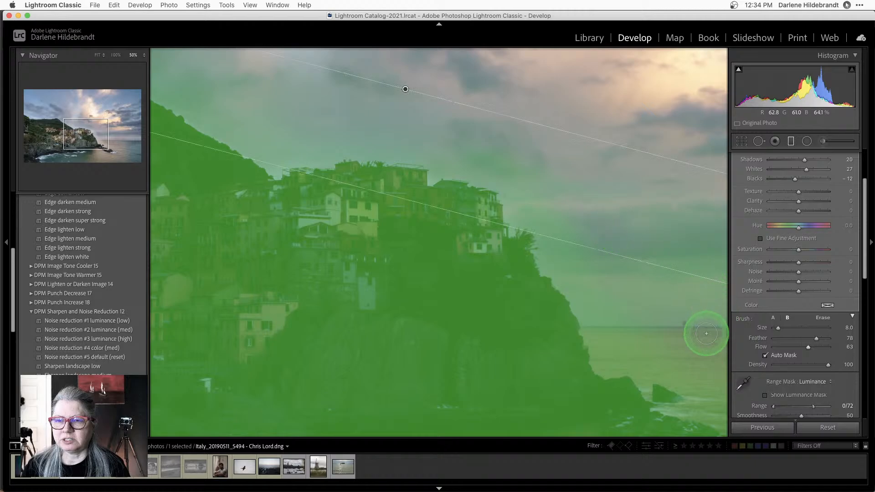
{"action": "left_click", "coordinate": [822, 318]}
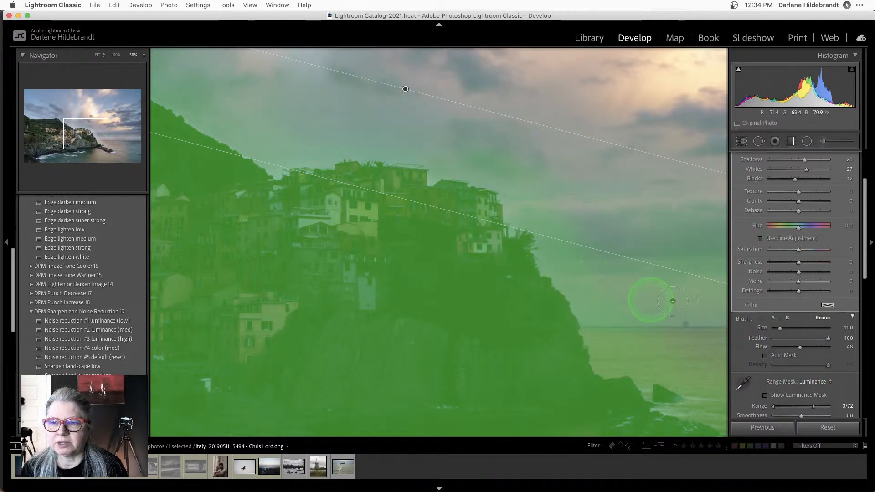
{"action": "left_click", "coordinate": [765, 356]}
{"action": "left_click_drag", "start_coordinate": [472, 158], "coordinate": [502, 163]}
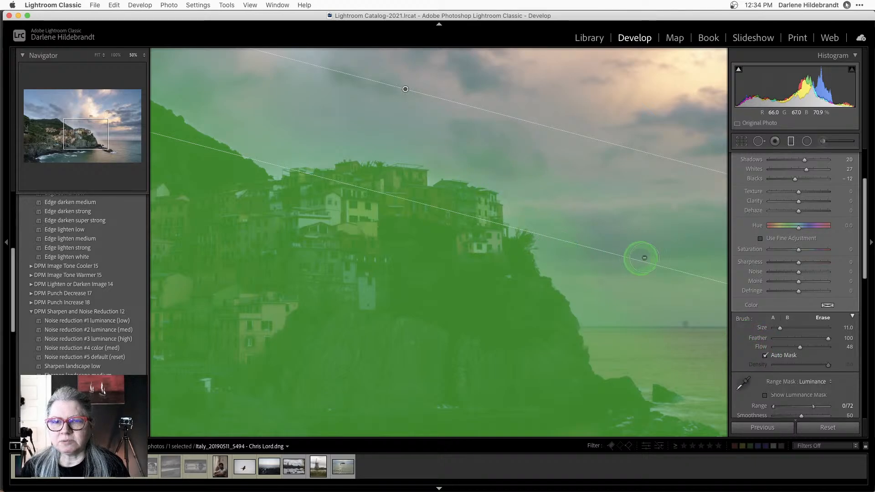
{"action": "left_click_drag", "start_coordinate": [641, 258], "coordinate": [565, 266]}
{"action": "mouse_move", "coordinate": [642, 302]}
{"action": "left_mouse_down"}
{"action": "mouse_move", "coordinate": [676, 304]}
{"action": "mouse_move", "coordinate": [588, 314]}
{"action": "mouse_move", "coordinate": [658, 315]}
{"action": "left_mouse_up"}
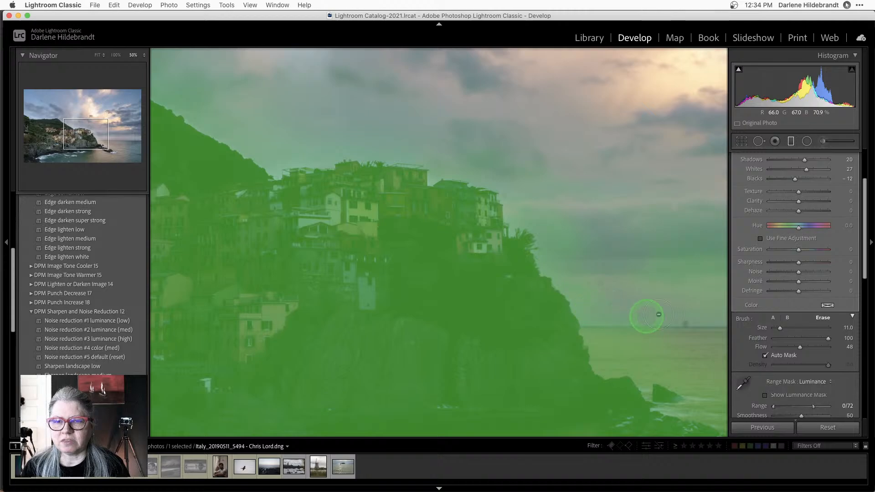
Step: Enlarge the Erase brush to size 16 and erase more of the mask from the sky just above the sea horizon
{"action": "key", "text": "]"}
{"action": "key", "text": "]"}
{"action": "key", "text": "]"}
{"action": "key", "text": "]"}
{"action": "key", "text": "]"}
{"action": "mouse_move", "coordinate": [591, 293]}
{"action": "left_mouse_down"}
{"action": "mouse_move", "coordinate": [631, 302]}
{"action": "mouse_move", "coordinate": [662, 295]}
{"action": "left_mouse_up"}
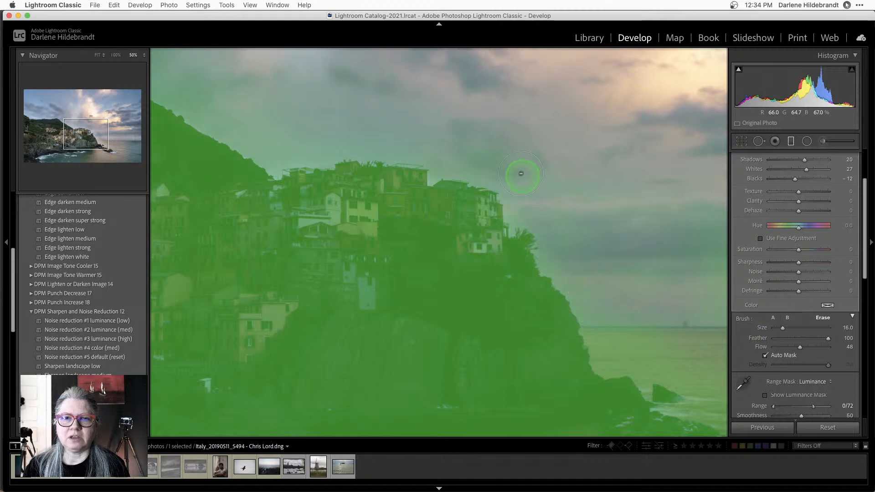
Step: Hide the mask overlay, erase the filter from the sky along the cliff, rooftops and hillside, and close the filter at full-image view
{"action": "key", "text": "o"}
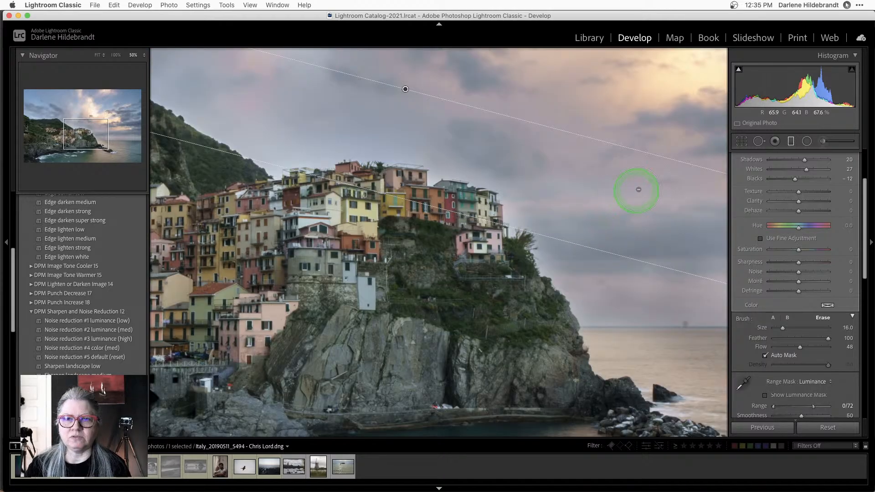
{"action": "mouse_move", "coordinate": [565, 259]}
{"action": "left_mouse_down"}
{"action": "mouse_move", "coordinate": [549, 265]}
{"action": "mouse_move", "coordinate": [537, 253]}
{"action": "left_mouse_up"}
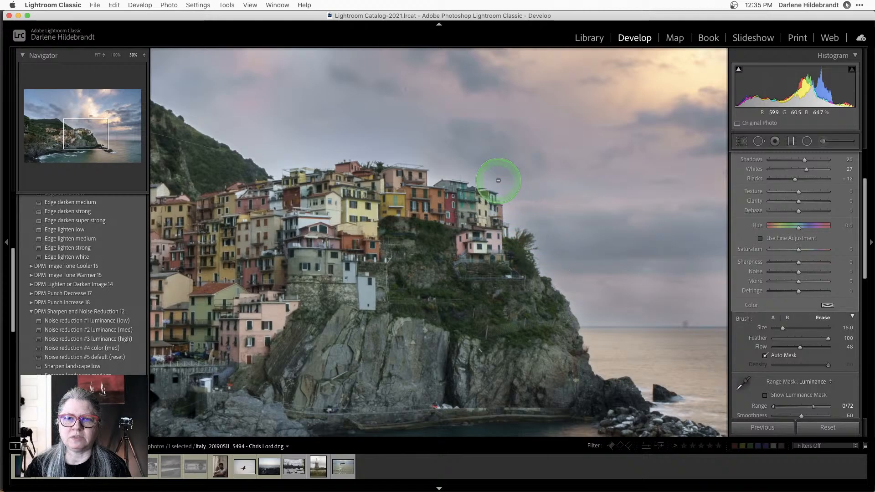
{"action": "left_click_drag", "start_coordinate": [498, 181], "coordinate": [452, 171]}
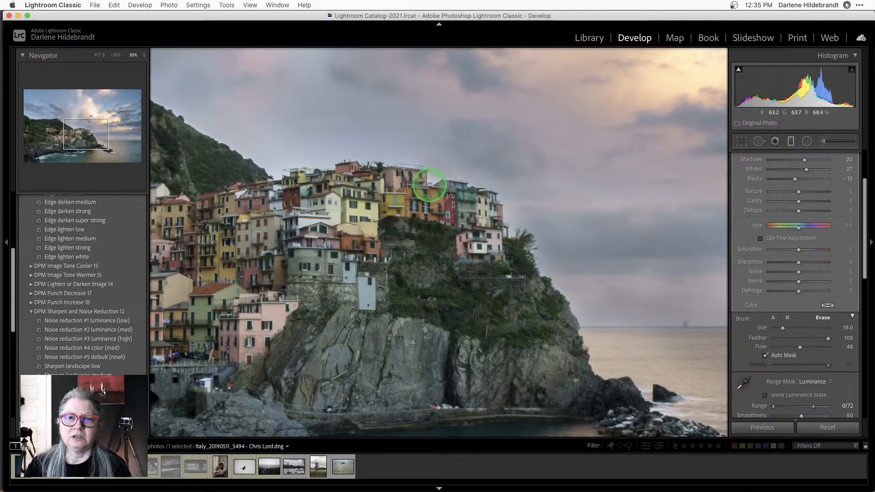
{"action": "mouse_move", "coordinate": [371, 149]}
{"action": "left_mouse_down"}
{"action": "mouse_move", "coordinate": [291, 143]}
{"action": "mouse_move", "coordinate": [297, 154]}
{"action": "mouse_move", "coordinate": [331, 157]}
{"action": "mouse_move", "coordinate": [270, 154]}
{"action": "mouse_move", "coordinate": [274, 169]}
{"action": "mouse_move", "coordinate": [211, 122]}
{"action": "left_mouse_up"}
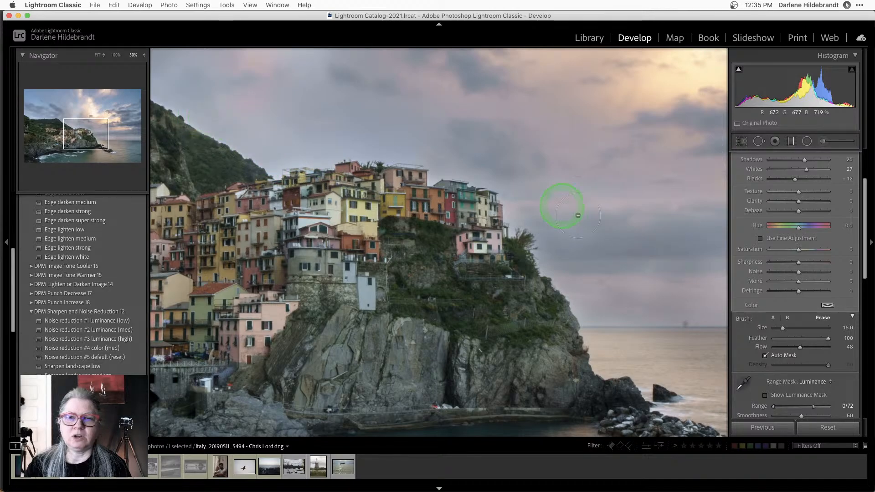
{"action": "mouse_move", "coordinate": [577, 215]}
{"action": "left_mouse_down"}
{"action": "mouse_move", "coordinate": [595, 318]}
{"action": "mouse_move", "coordinate": [582, 314]}
{"action": "mouse_move", "coordinate": [537, 254]}
{"action": "left_mouse_up"}
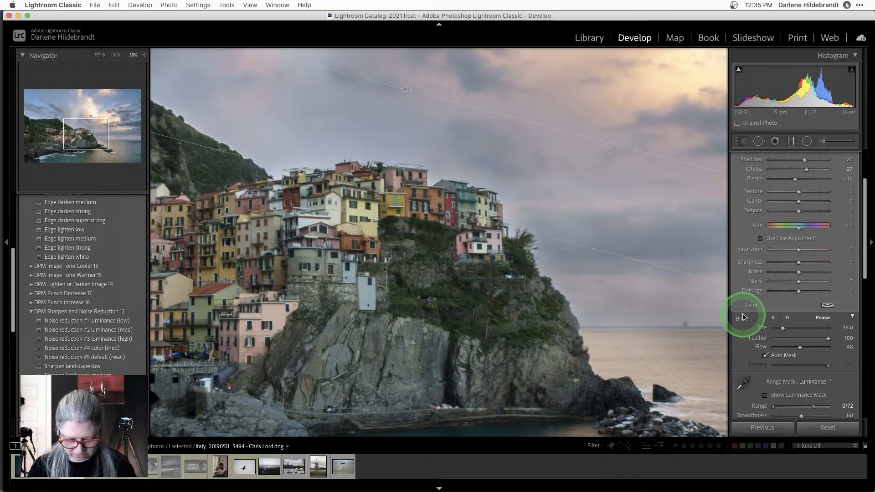
{"action": "key", "text": "m"}
{"action": "left_click", "coordinate": [580, 253]}
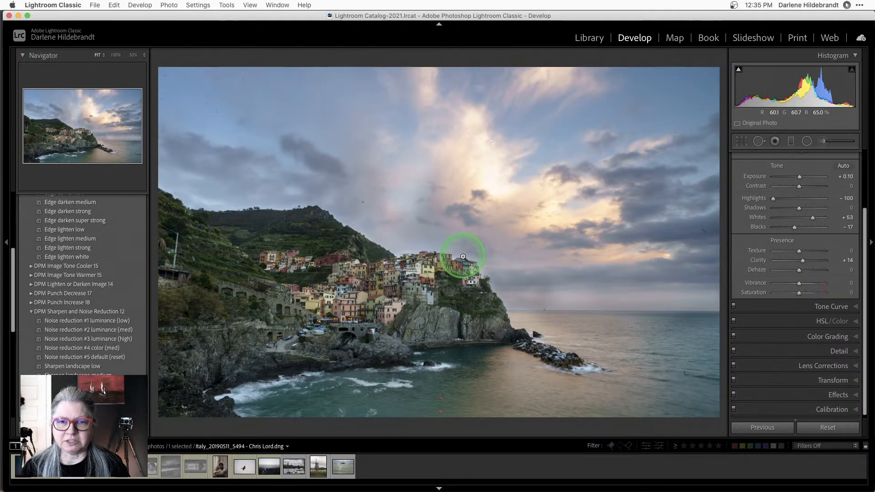
Step: Draw a second graduated filter from the sky down to the village and reset all its effect sliders
{"action": "key", "text": "m"}
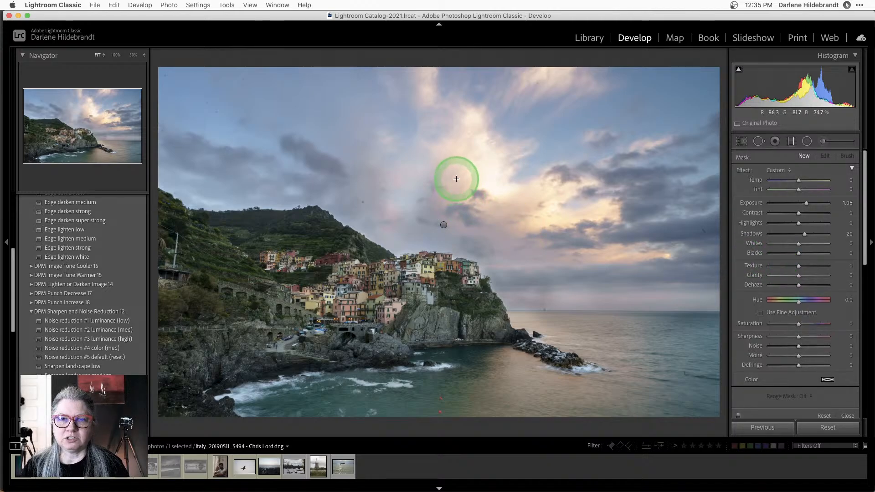
{"action": "left_click_drag", "start_coordinate": [453, 186], "coordinate": [452, 288]}
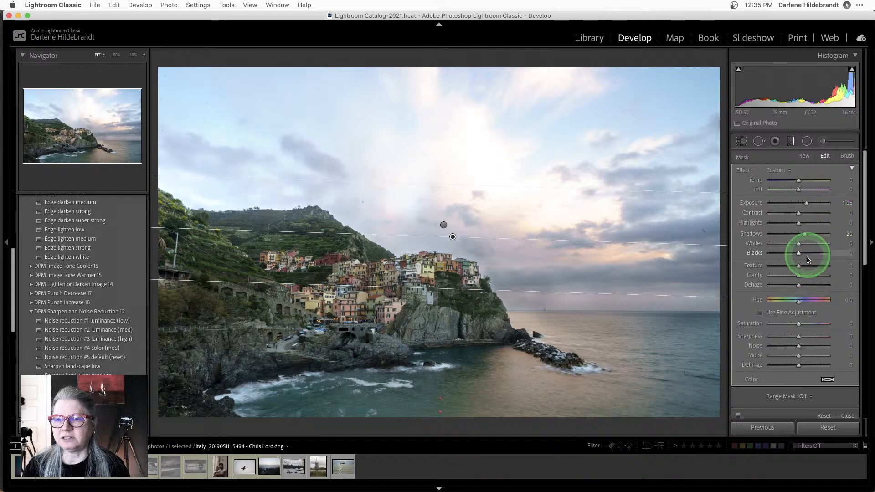
{"action": "double_click", "coordinate": [743, 171]}
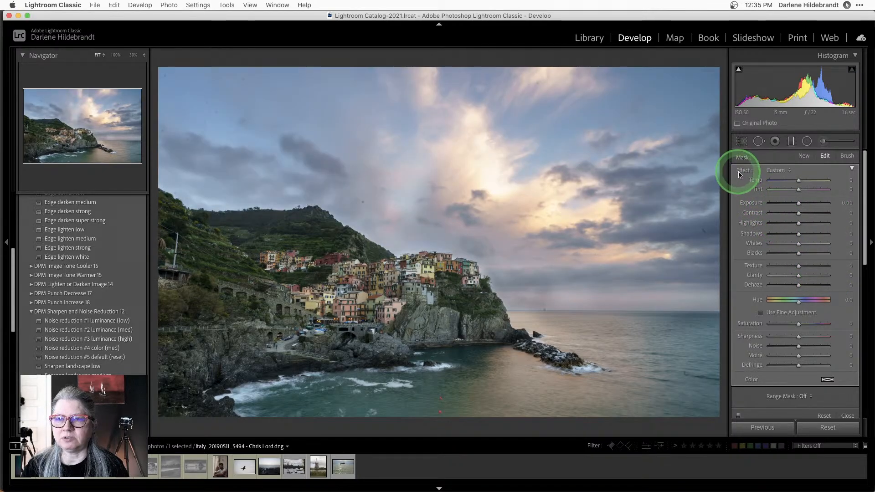
Step: Set the new filter's Contrast to 6, Highlights to -86 and Clarity to 24, and tilt and lower it to follow the hillside slope
{"action": "left_click", "coordinate": [780, 223]}
{"action": "left_click_drag", "start_coordinate": [780, 224], "coordinate": [773, 223]}
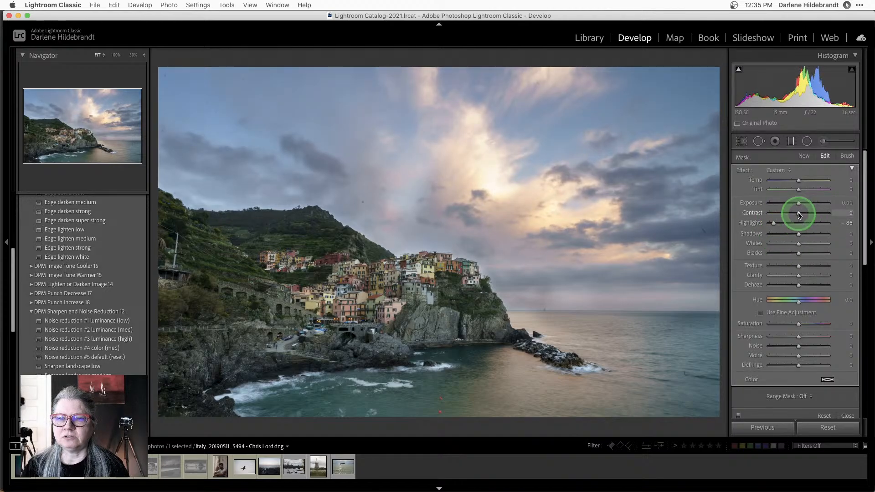
{"action": "left_click", "coordinate": [802, 276]}
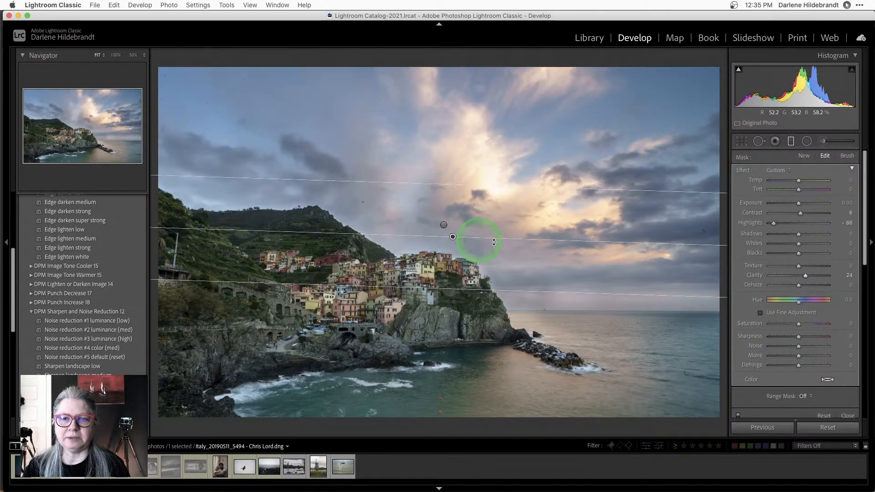
{"action": "left_click_drag", "start_coordinate": [571, 244], "coordinate": [568, 252]}
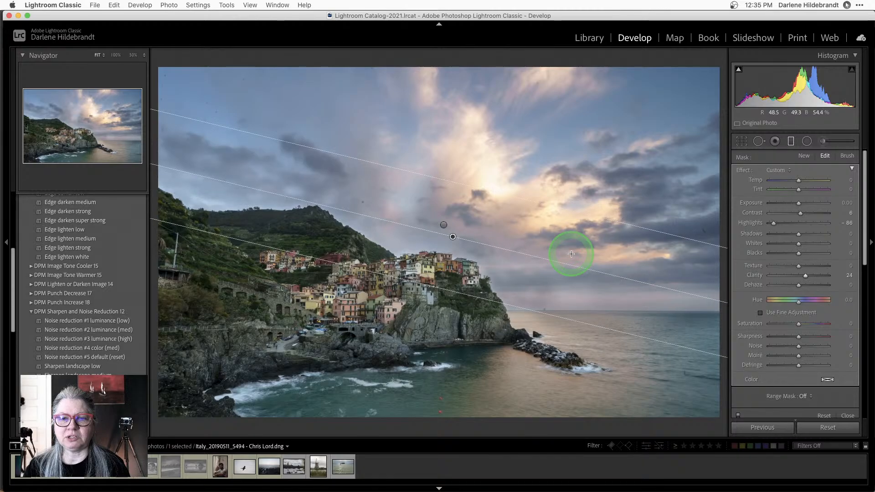
{"action": "left_click_drag", "start_coordinate": [452, 237], "coordinate": [446, 256]}
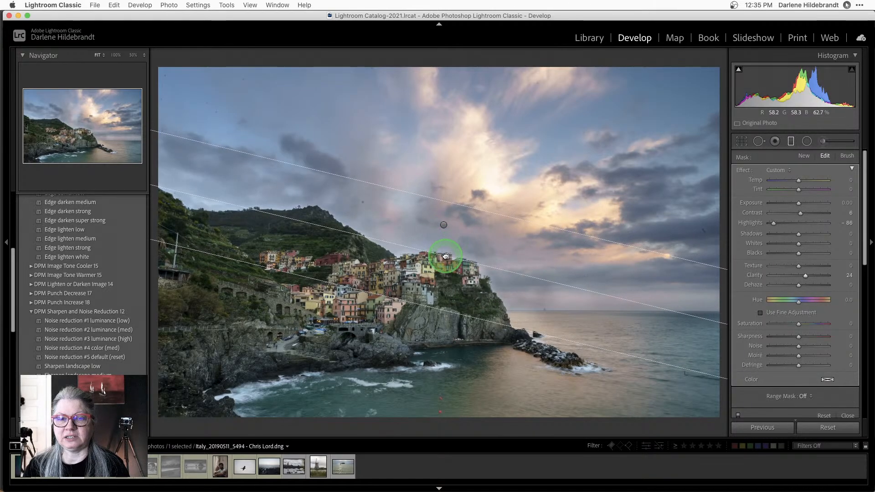
Step: Add a Luminance range mask to the sky filter, show the luminance mask and set its range to 27/100
{"action": "scroll", "coordinate": [791, 291], "scroll_direction": "down", "scroll_amount": 4}
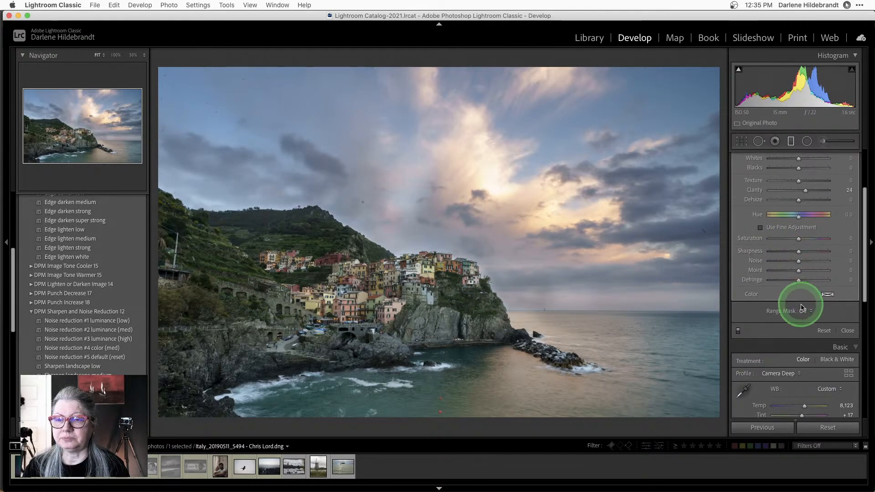
{"action": "left_click", "coordinate": [803, 310]}
{"action": "left_click", "coordinate": [817, 329]}
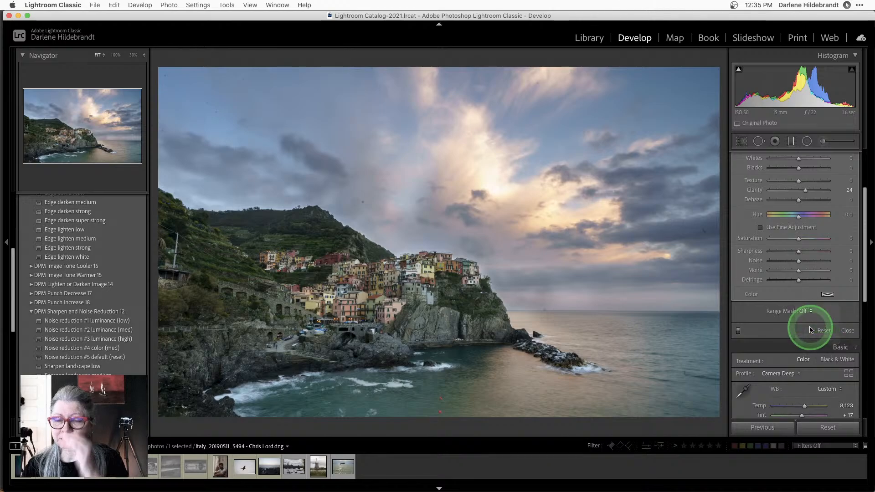
{"action": "left_click", "coordinate": [764, 324]}
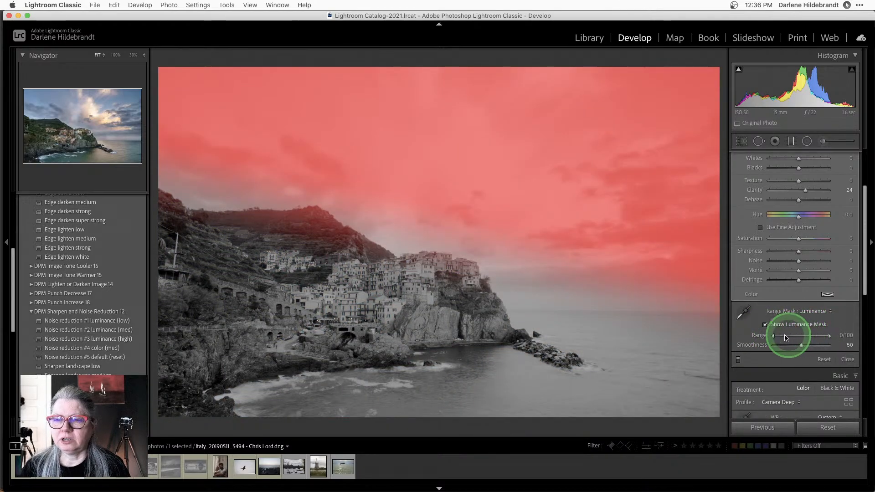
{"action": "left_click_drag", "start_coordinate": [774, 335], "coordinate": [787, 337]}
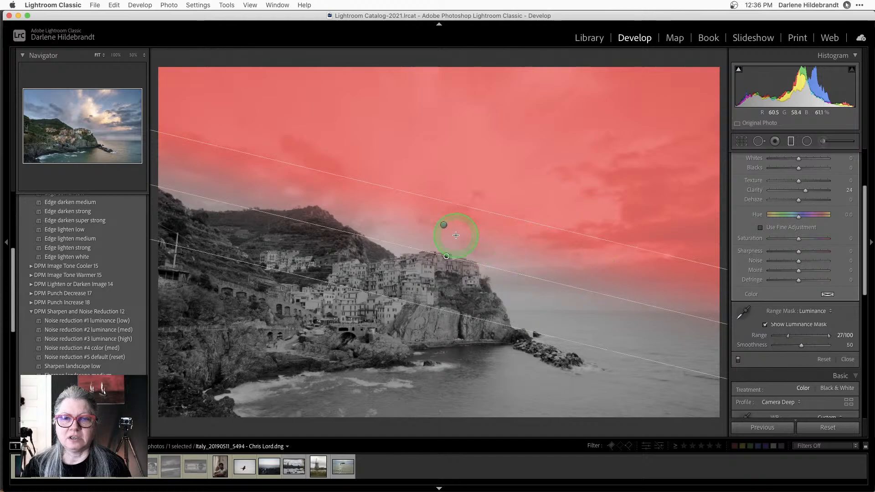
Step: Move the sky filter down over the village, narrow its luminance range to 59/100 and hide the luminance mask
{"action": "left_click_drag", "start_coordinate": [447, 255], "coordinate": [437, 286]}
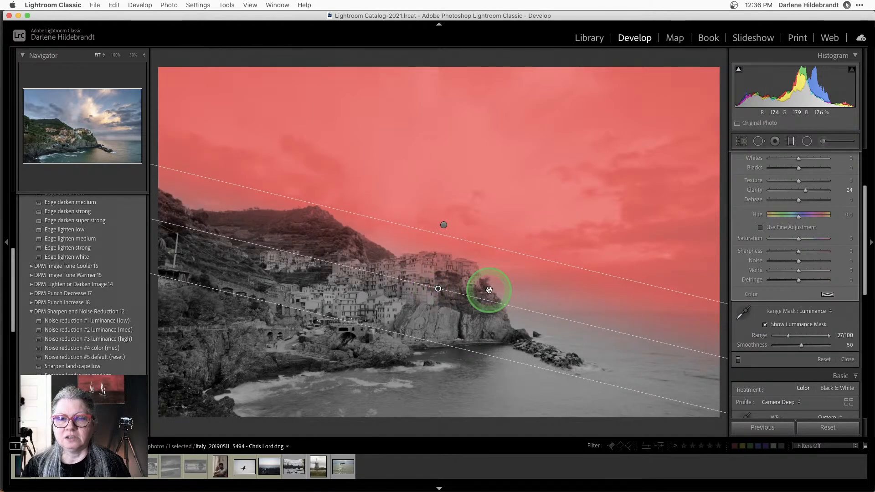
{"action": "left_click_drag", "start_coordinate": [788, 337], "coordinate": [790, 338]}
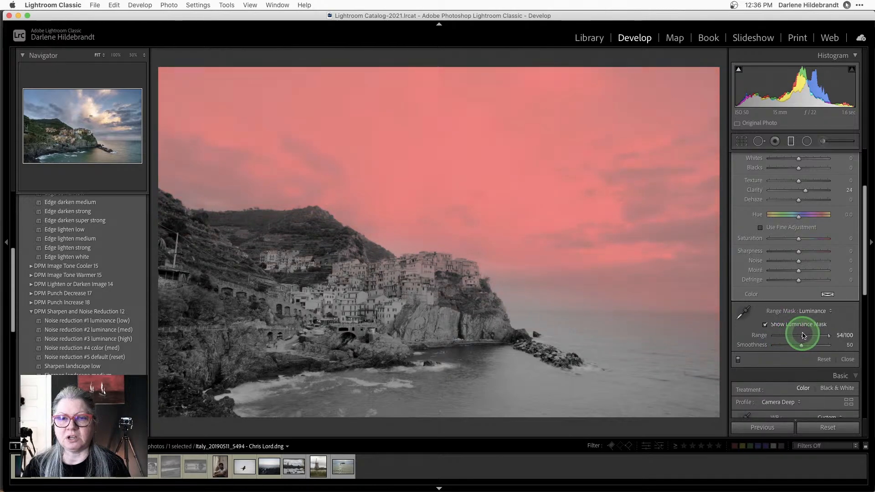
{"action": "left_click_drag", "start_coordinate": [804, 338], "coordinate": [807, 337]}
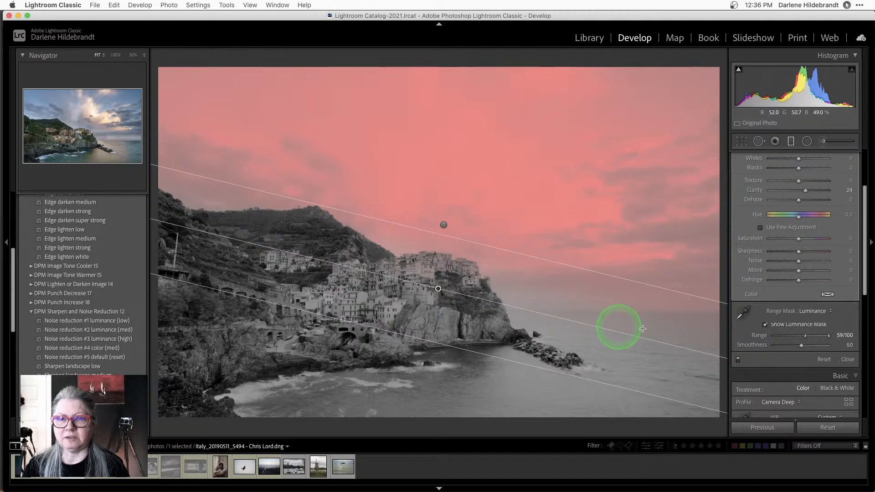
{"action": "left_click", "coordinate": [765, 324]}
Step: Set the sky filter's Temp to -9 and Tint to 15
{"action": "scroll", "coordinate": [788, 280], "scroll_direction": "up", "scroll_amount": 5}
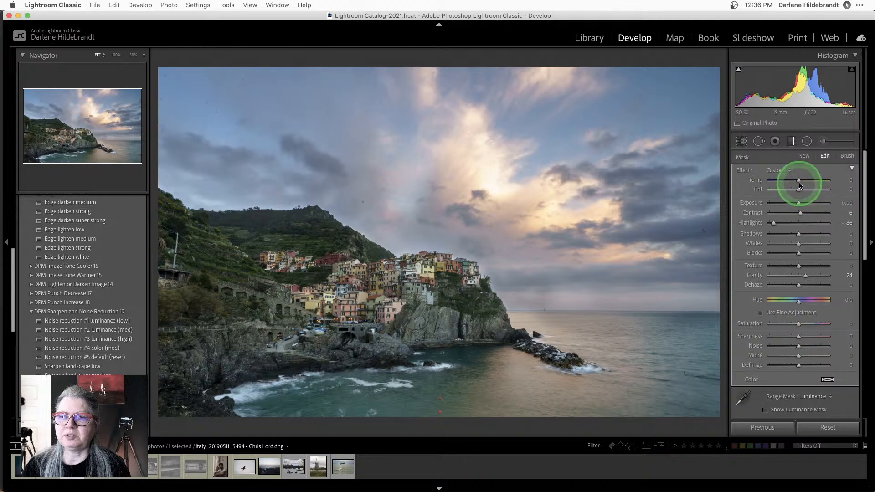
{"action": "left_click_drag", "start_coordinate": [800, 182], "coordinate": [788, 182]}
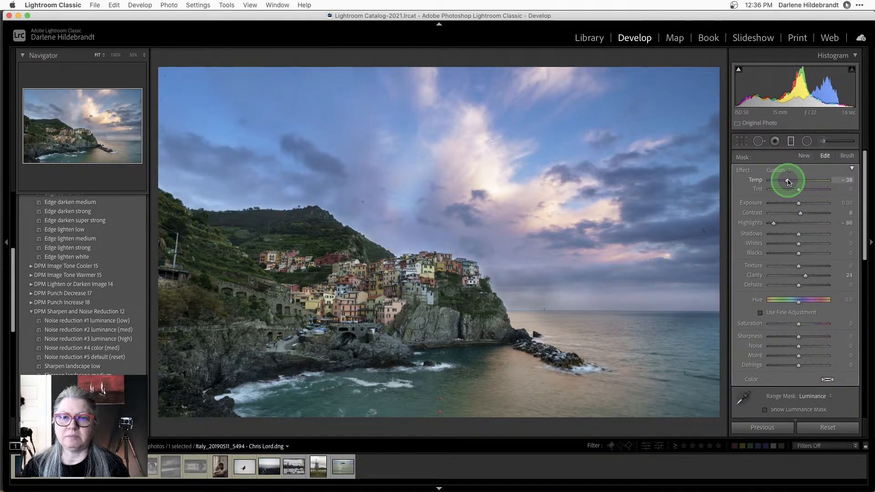
{"action": "double_click", "coordinate": [788, 182]}
{"action": "mouse_move", "coordinate": [799, 189]}
{"action": "left_mouse_down"}
{"action": "mouse_move", "coordinate": [811, 191]}
{"action": "mouse_move", "coordinate": [796, 184]}
{"action": "left_mouse_up"}
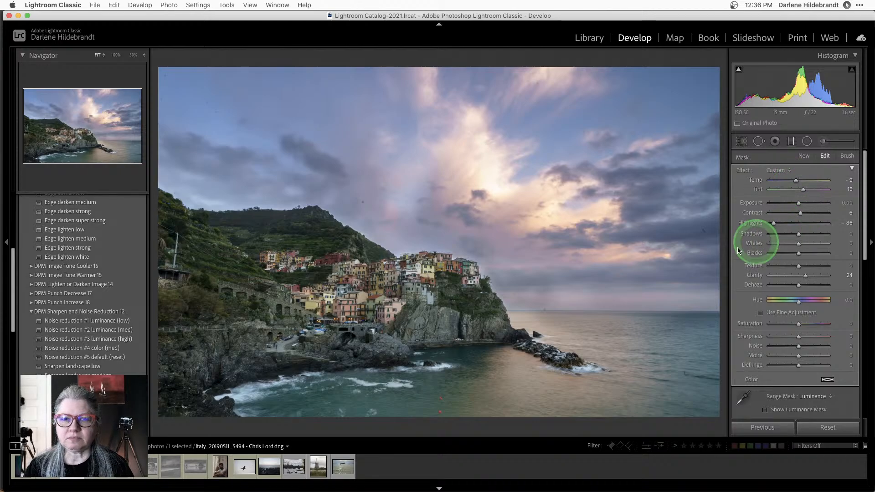
Step: Select the first graduated filter for brush editing, turn off Auto Mask and raise the brush Flow to 86
{"action": "left_click", "coordinate": [444, 223]}
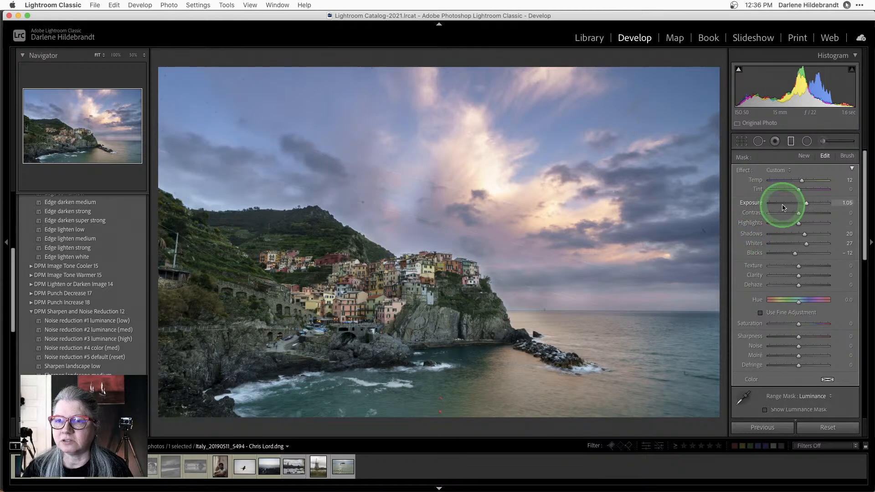
{"action": "left_click", "coordinate": [844, 155]}
{"action": "scroll", "coordinate": [822, 253], "scroll_direction": "down", "scroll_amount": 2}
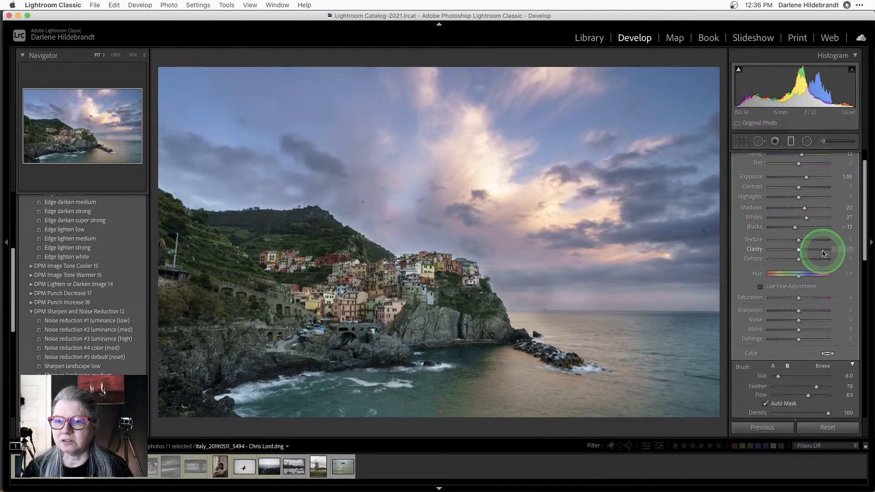
{"action": "left_click", "coordinate": [765, 386]}
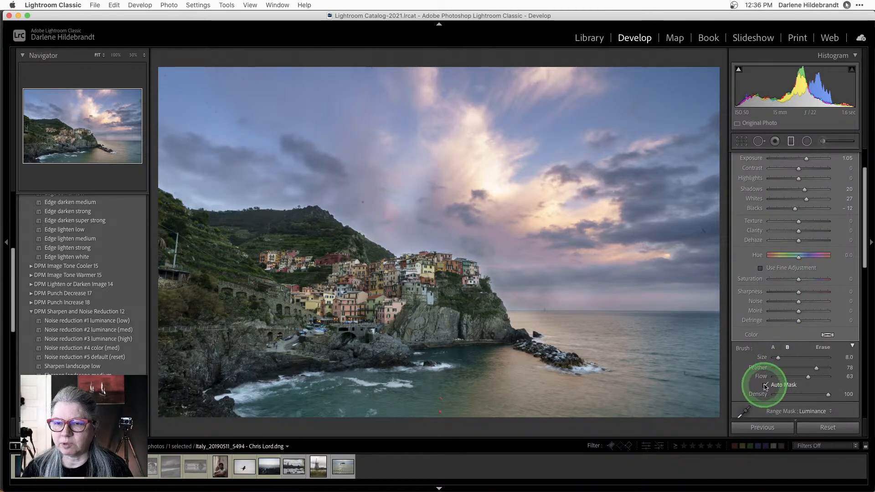
{"action": "left_click_drag", "start_coordinate": [808, 376], "coordinate": [820, 376]}
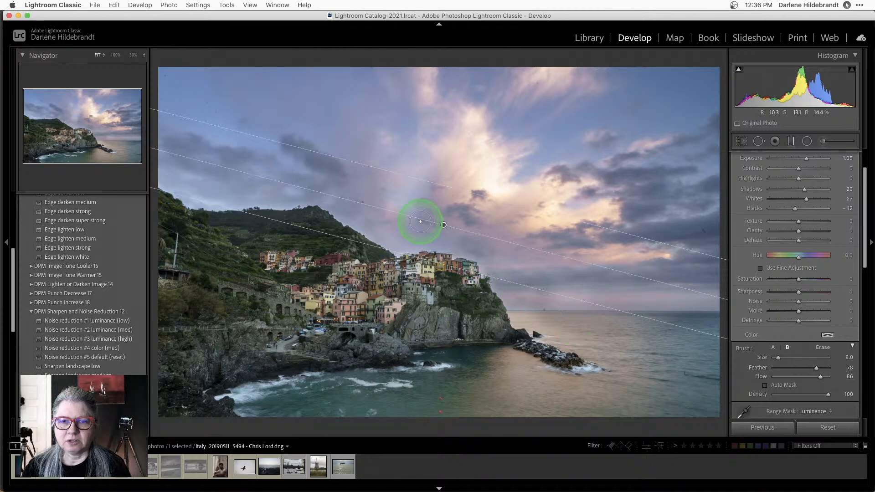
Step: Paint the first filter's mask across the sky above the hillside, village and horizon with the brush at size 15
{"action": "mouse_move", "coordinate": [386, 244]}
{"action": "left_mouse_down"}
{"action": "mouse_move", "coordinate": [483, 257]}
{"action": "mouse_move", "coordinate": [432, 261]}
{"action": "mouse_move", "coordinate": [622, 312]}
{"action": "mouse_move", "coordinate": [524, 301]}
{"action": "mouse_move", "coordinate": [633, 307]}
{"action": "mouse_move", "coordinate": [547, 311]}
{"action": "mouse_move", "coordinate": [753, 315]}
{"action": "mouse_move", "coordinate": [631, 325]}
{"action": "mouse_move", "coordinate": [684, 328]}
{"action": "mouse_move", "coordinate": [707, 307]}
{"action": "mouse_move", "coordinate": [438, 286]}
{"action": "mouse_move", "coordinate": [735, 277]}
{"action": "mouse_move", "coordinate": [686, 262]}
{"action": "mouse_move", "coordinate": [354, 242]}
{"action": "mouse_move", "coordinate": [447, 231]}
{"action": "mouse_move", "coordinate": [610, 248]}
{"action": "mouse_move", "coordinate": [297, 217]}
{"action": "left_mouse_up"}
{"action": "left_click_drag", "start_coordinate": [606, 233], "coordinate": [209, 185]}
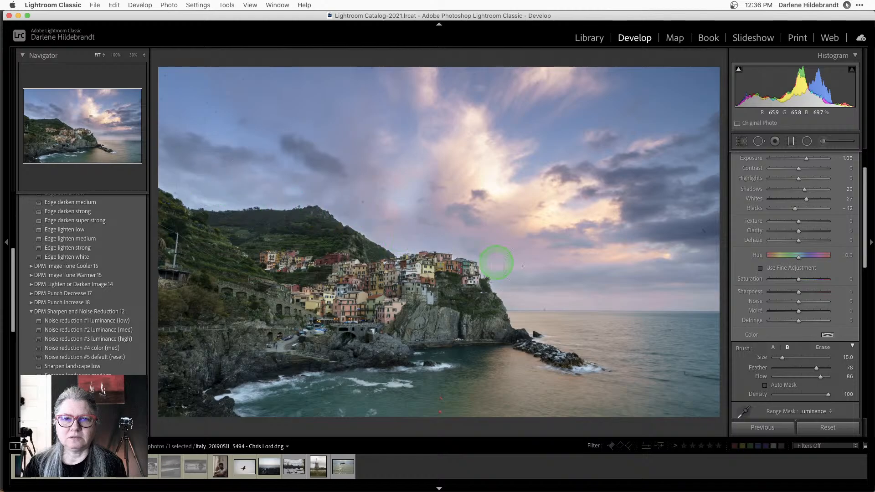
{"action": "left_click_drag", "start_coordinate": [733, 297], "coordinate": [419, 316]}
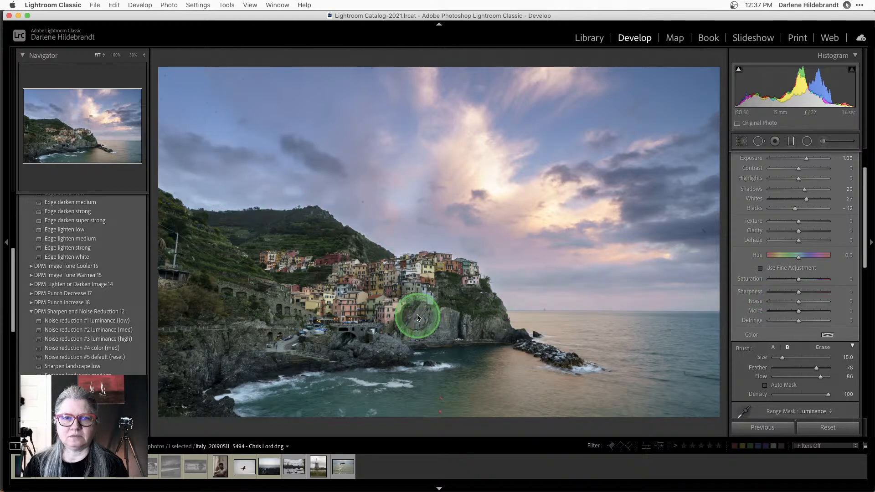
{"action": "scroll", "coordinate": [775, 347], "scroll_direction": "down", "scroll_amount": 1}
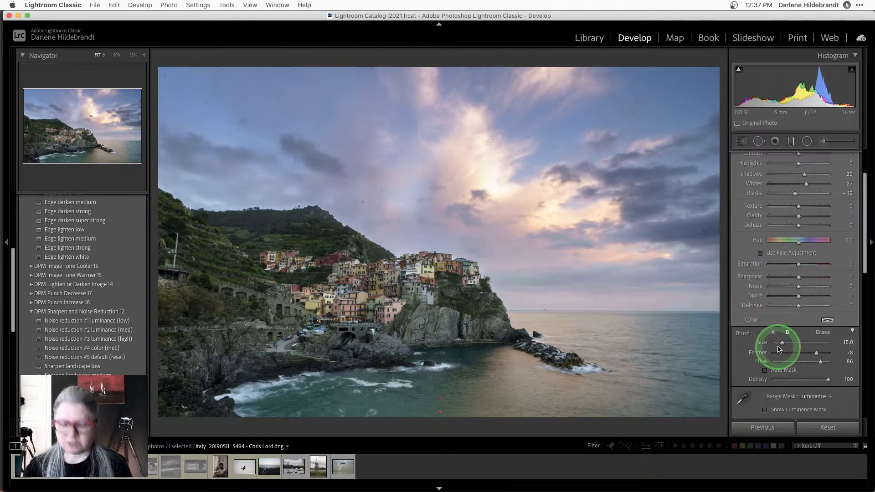
Step: Show the first graduated filter's mask overlay and narrow its luminance range to 0/44
{"action": "key", "text": "o"}
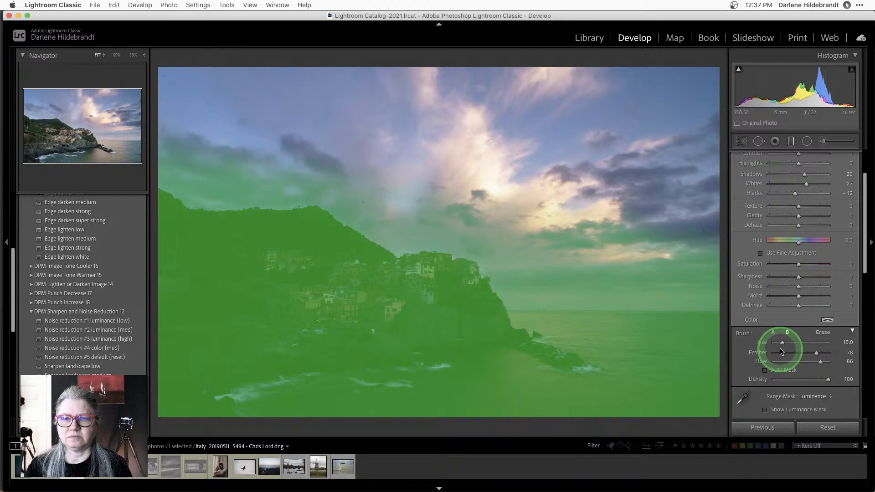
{"action": "scroll", "coordinate": [782, 352], "scroll_direction": "down", "scroll_amount": 3}
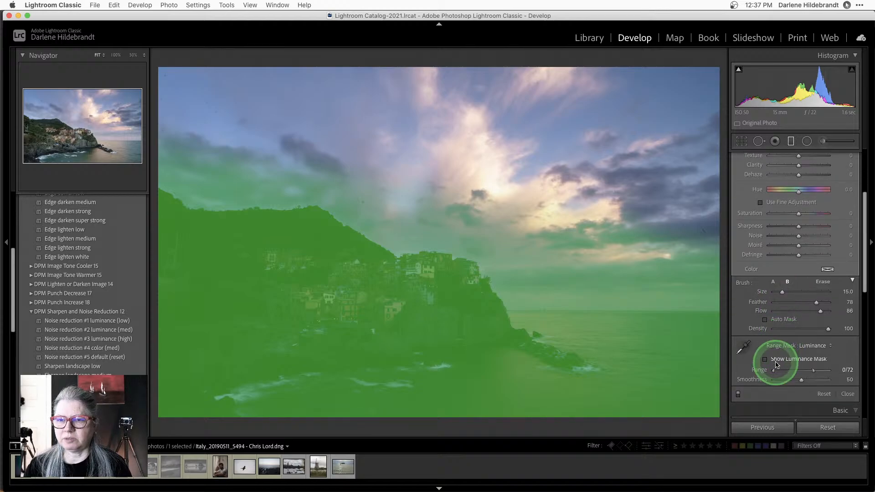
{"action": "left_click_drag", "start_coordinate": [809, 373], "coordinate": [796, 373]}
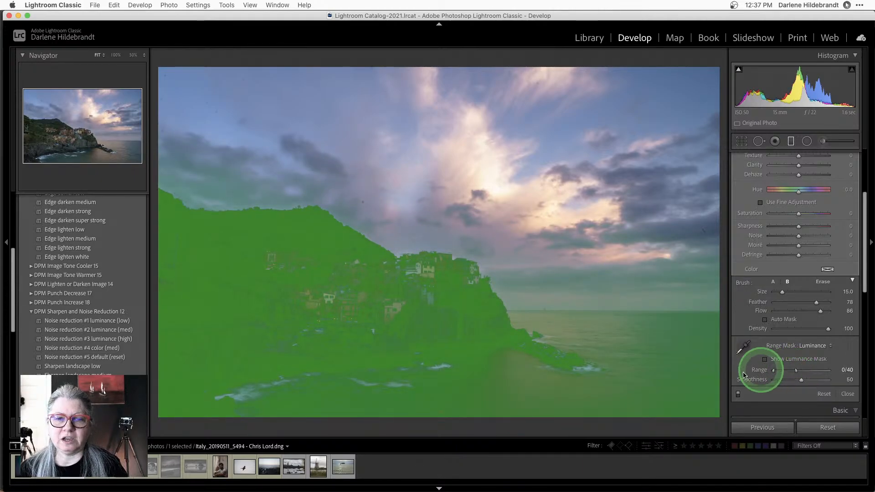
{"action": "scroll", "coordinate": [780, 246], "scroll_direction": "up", "scroll_amount": 5}
{"action": "scroll", "coordinate": [798, 210], "scroll_direction": "down", "scroll_amount": 3}
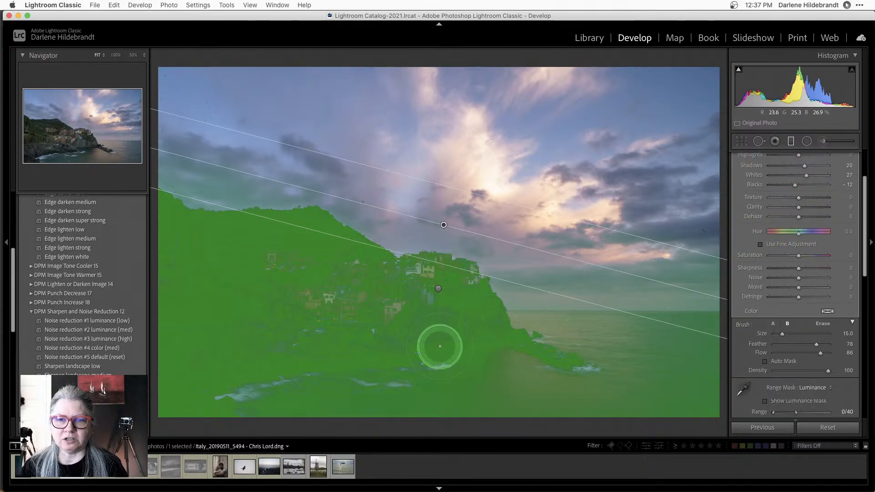
{"action": "mouse_move", "coordinate": [425, 377]}
{"action": "left_mouse_down"}
{"action": "mouse_move", "coordinate": [258, 374]}
{"action": "mouse_move", "coordinate": [207, 387]}
{"action": "mouse_move", "coordinate": [291, 405]}
{"action": "mouse_move", "coordinate": [245, 397]}
{"action": "mouse_move", "coordinate": [599, 369]}
{"action": "mouse_move", "coordinate": [432, 366]}
{"action": "mouse_move", "coordinate": [397, 302]}
{"action": "mouse_move", "coordinate": [423, 288]}
{"action": "mouse_move", "coordinate": [349, 288]}
{"action": "left_mouse_up"}
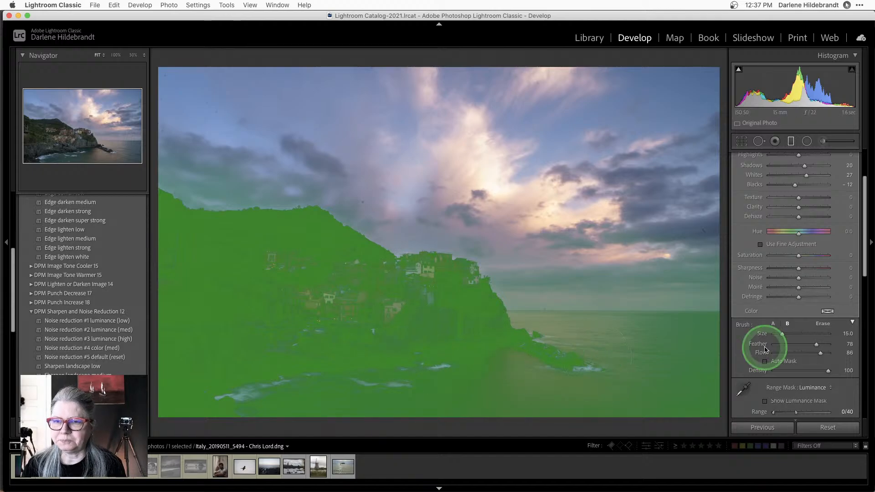
{"action": "left_click_drag", "start_coordinate": [795, 412], "coordinate": [798, 412]}
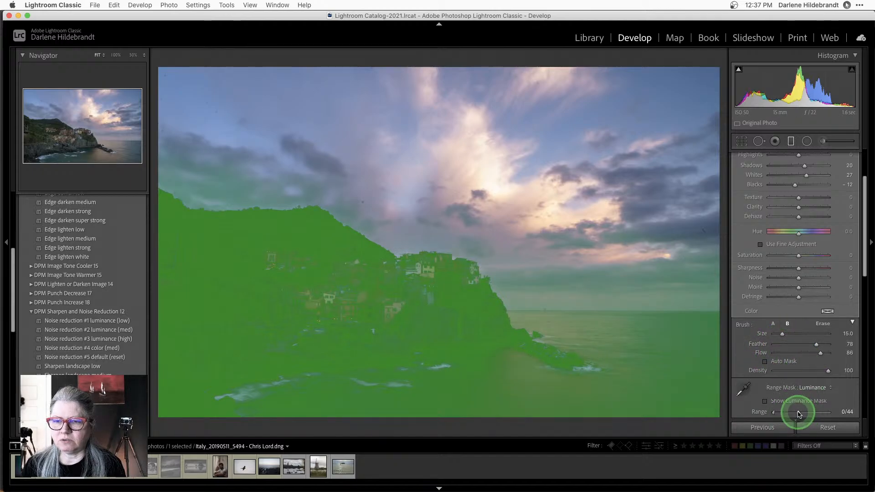
Step: Leave the graduated filter and compare the edited photo with its unedited version
{"action": "key", "text": "k"}
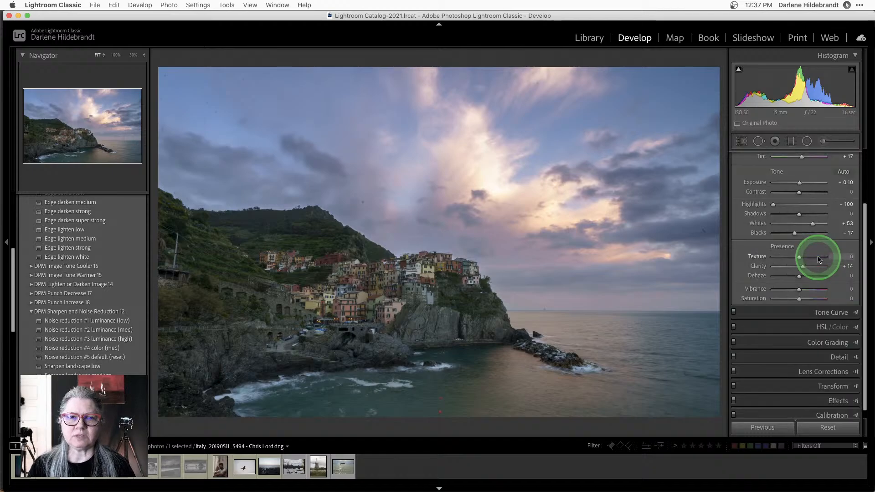
{"action": "key", "text": "backslash"}
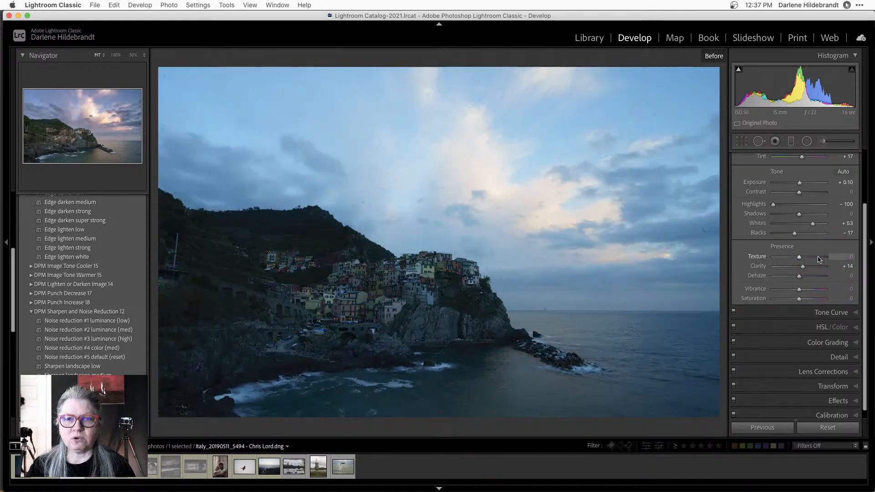
{"action": "key", "text": "backslash"}
{"action": "key", "text": "backslash"}
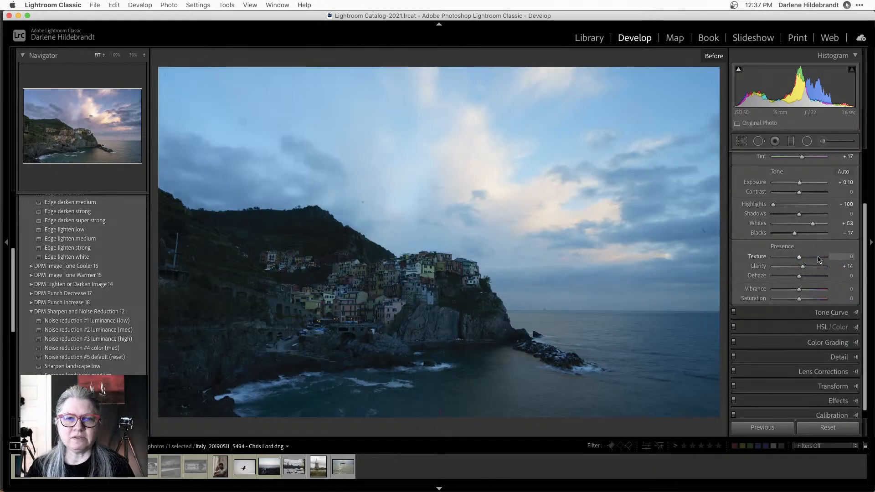
{"action": "key", "text": "backslash"}
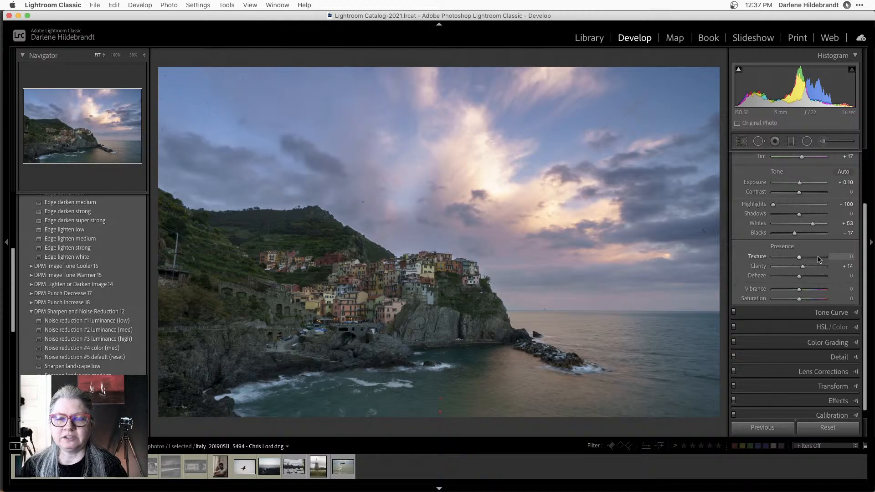
{"action": "scroll", "coordinate": [818, 260], "scroll_direction": "up", "scroll_amount": 5}
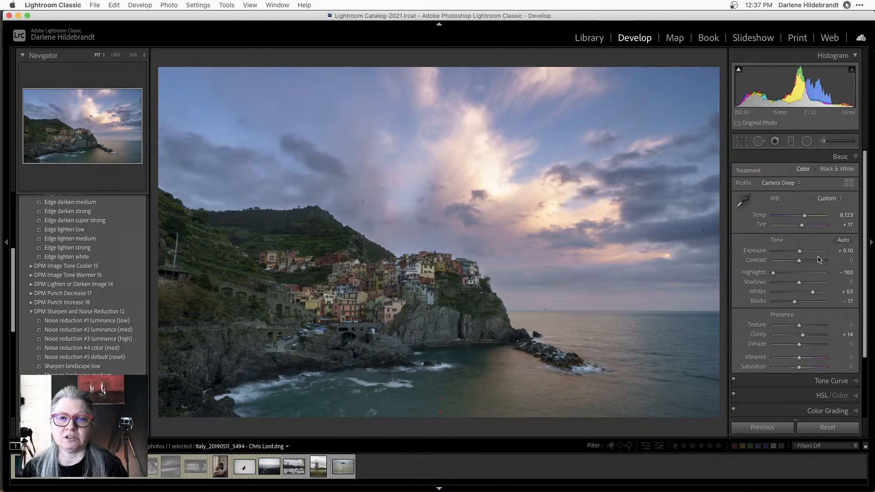
{"action": "left_click", "coordinate": [818, 259]}
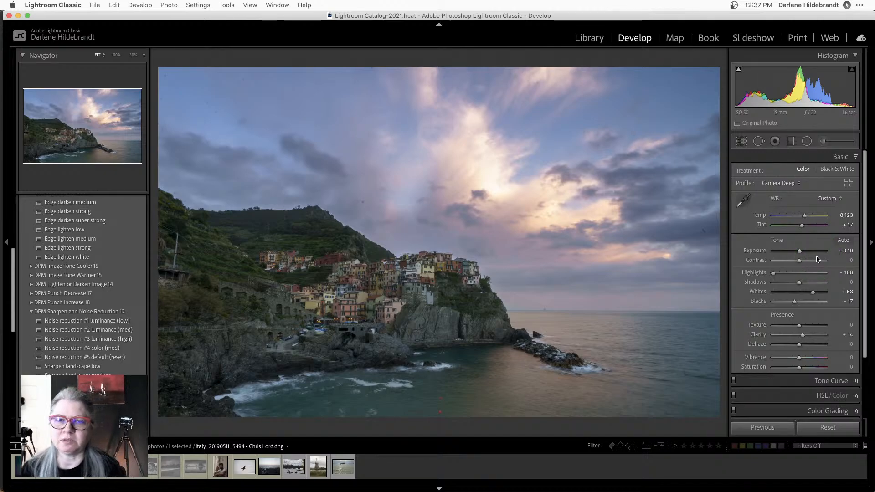
{"action": "left_click", "coordinate": [818, 259]}
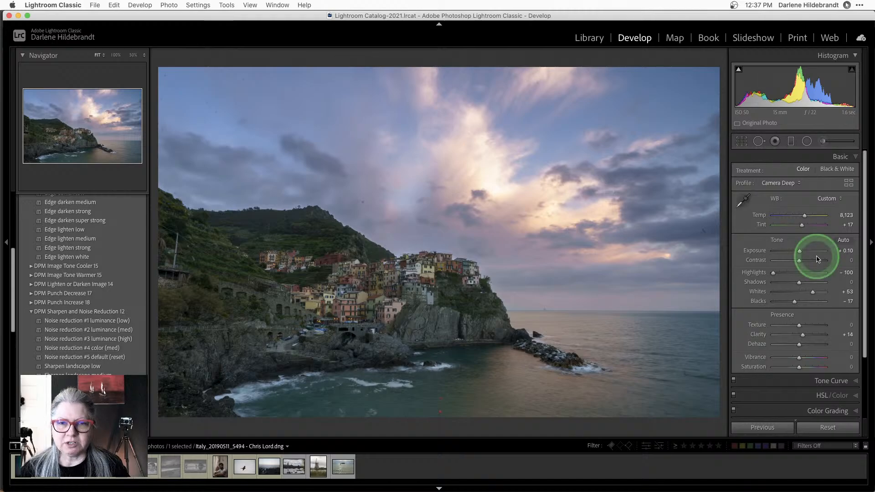
Step: Switch to Luminar AI and open the coastal village photo from the May 1st folder for editing
{"action": "key", "text": "super+Tab"}
{"action": "key", "text": "super+Tab"}
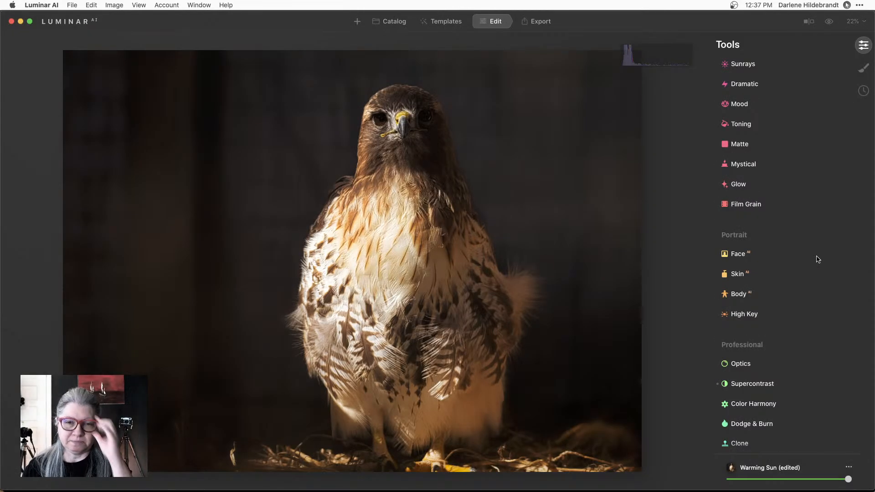
{"action": "left_click", "coordinate": [387, 25]}
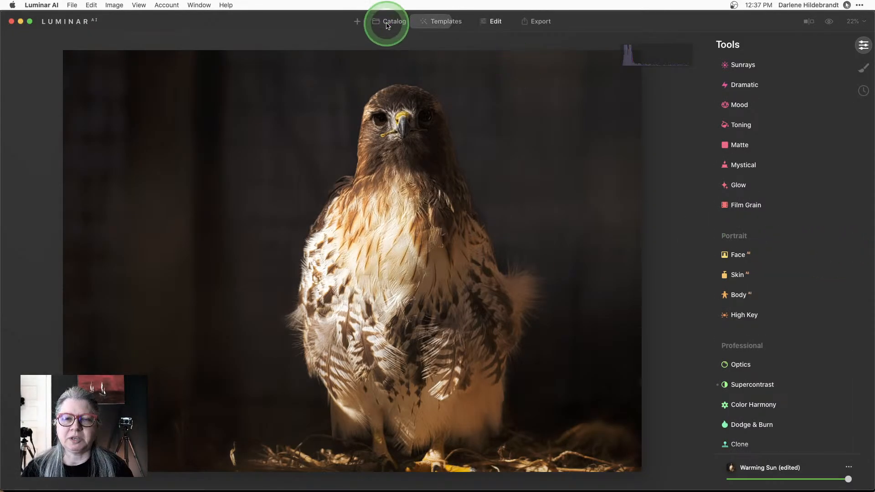
{"action": "left_click", "coordinate": [541, 144]}
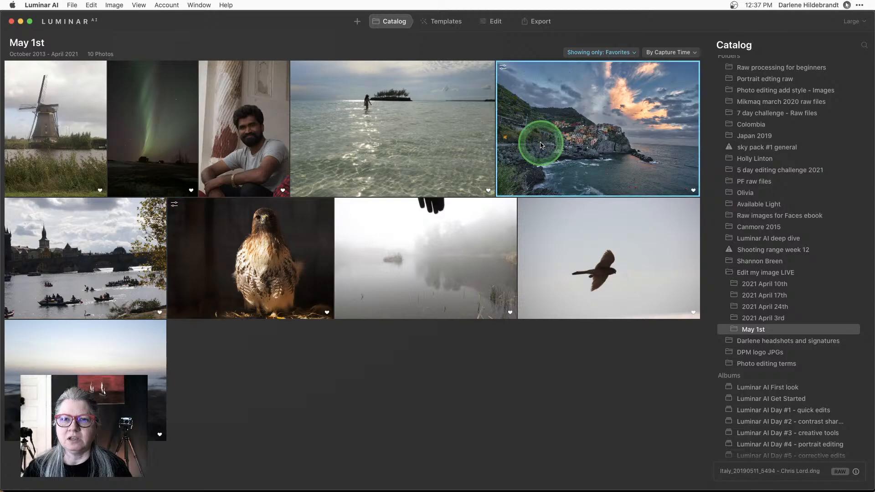
{"action": "double_click", "coordinate": [541, 144]}
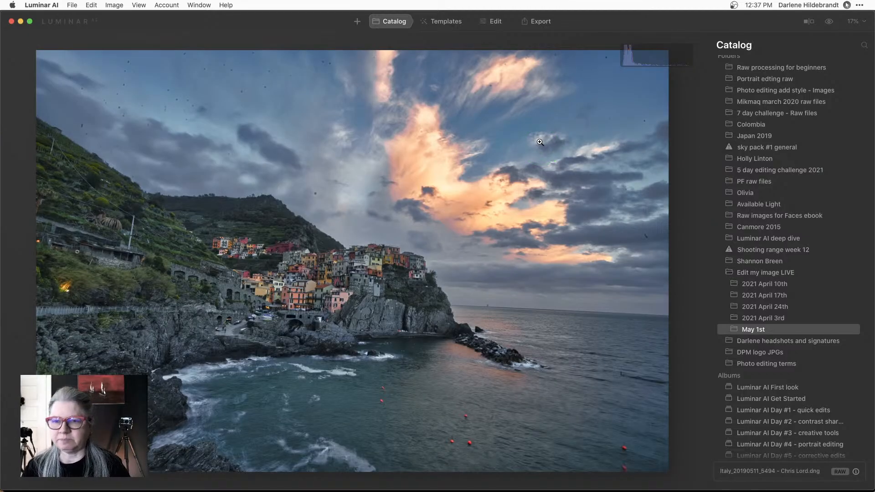
{"action": "left_click", "coordinate": [488, 23]}
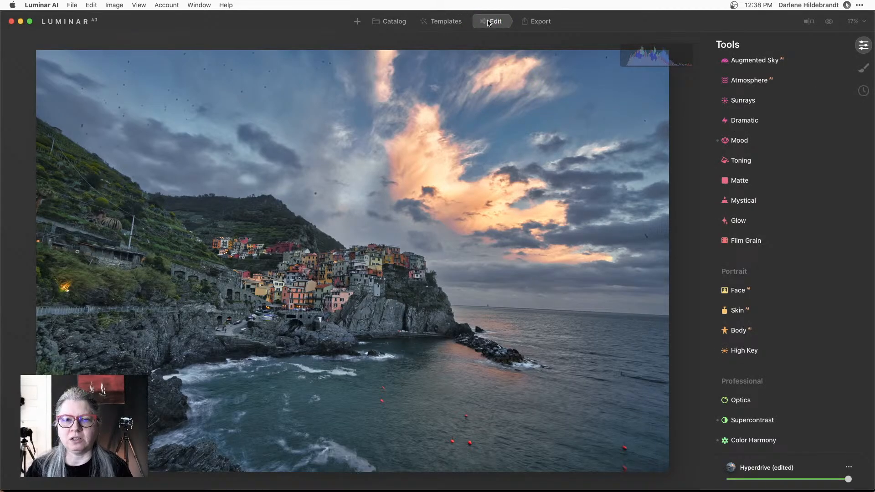
{"action": "left_click", "coordinate": [651, 413]}
{"action": "left_click", "coordinate": [773, 473]}
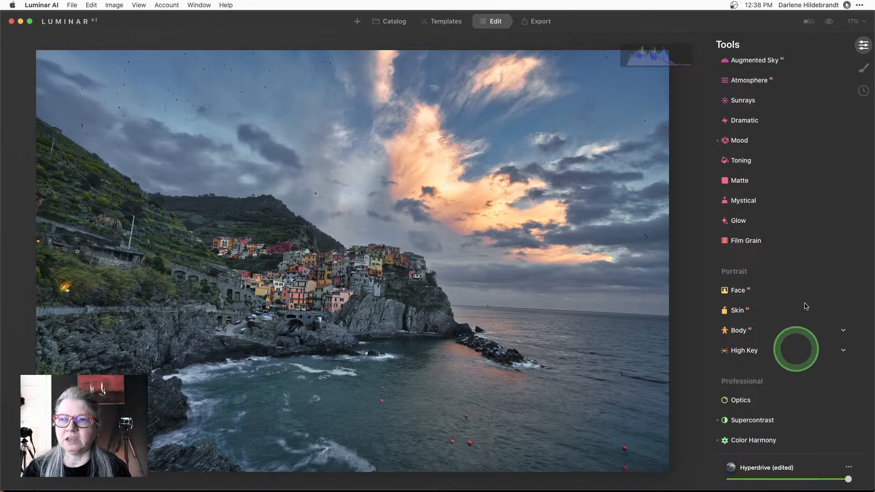
Step: Revert the photo to its latest Hyperdrive template state in the edit history and compare it with the original
{"action": "left_click", "coordinate": [863, 91]}
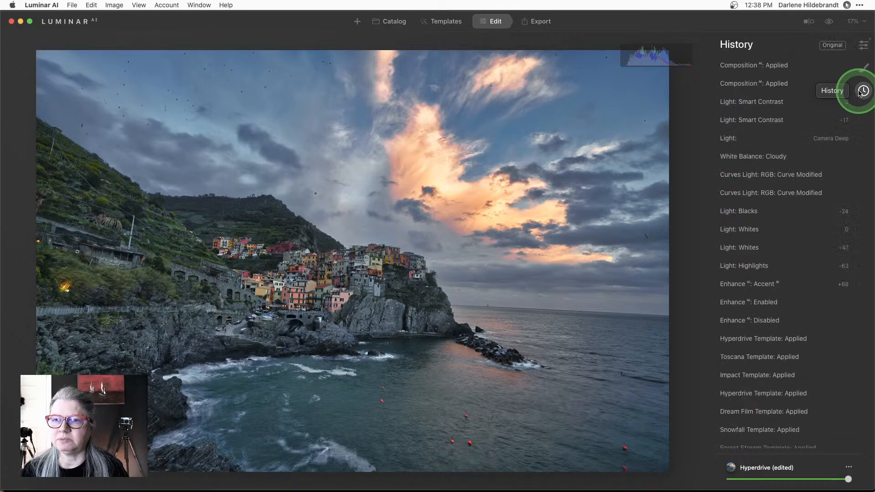
{"action": "scroll", "coordinate": [752, 214], "scroll_direction": "down", "scroll_amount": 5}
{"action": "scroll", "coordinate": [752, 211], "scroll_direction": "up", "scroll_amount": 1}
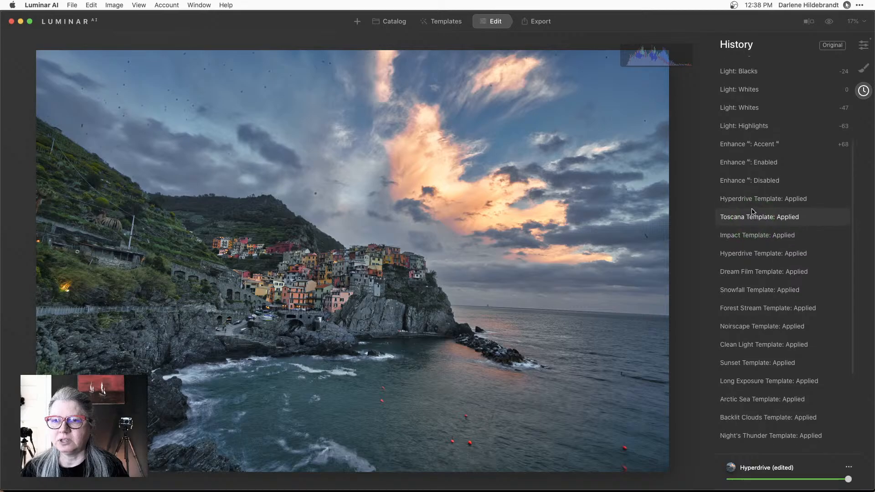
{"action": "left_click", "coordinate": [752, 201]}
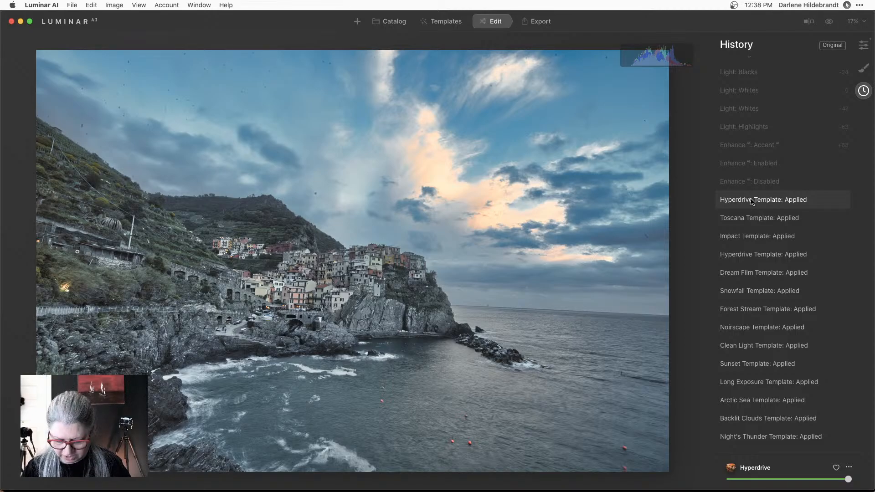
{"action": "key", "text": "backslash"}
{"action": "key", "text": "backslash"}
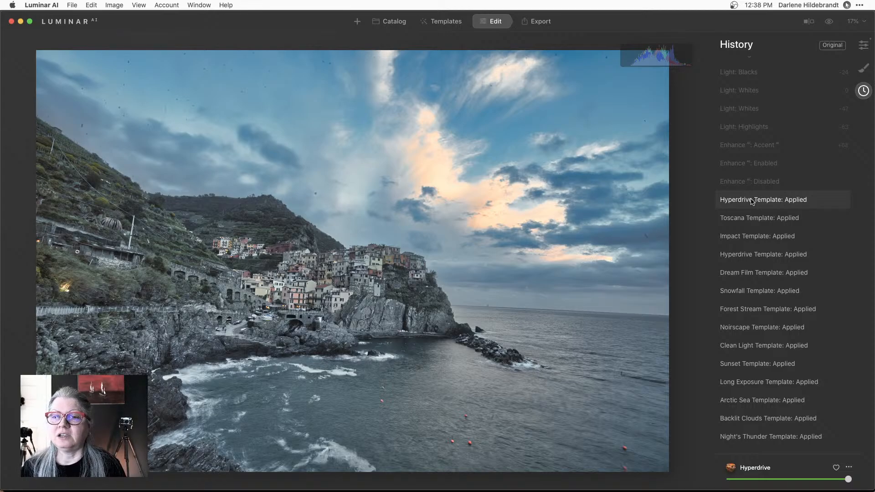
Step: Restore the photo to the Light: Smart Contrast 0 state in the edit history
{"action": "scroll", "coordinate": [751, 201], "scroll_direction": "up", "scroll_amount": 3}
{"action": "left_click", "coordinate": [751, 201]}
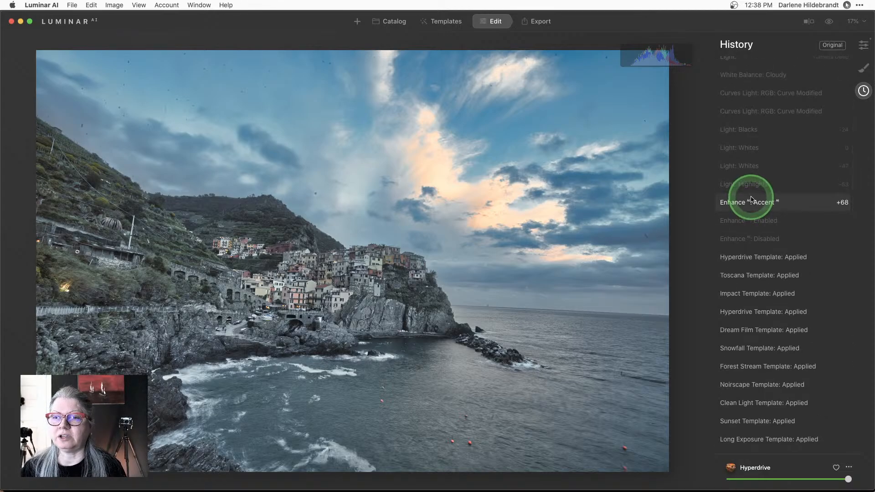
{"action": "scroll", "coordinate": [749, 200], "scroll_direction": "up", "scroll_amount": 3}
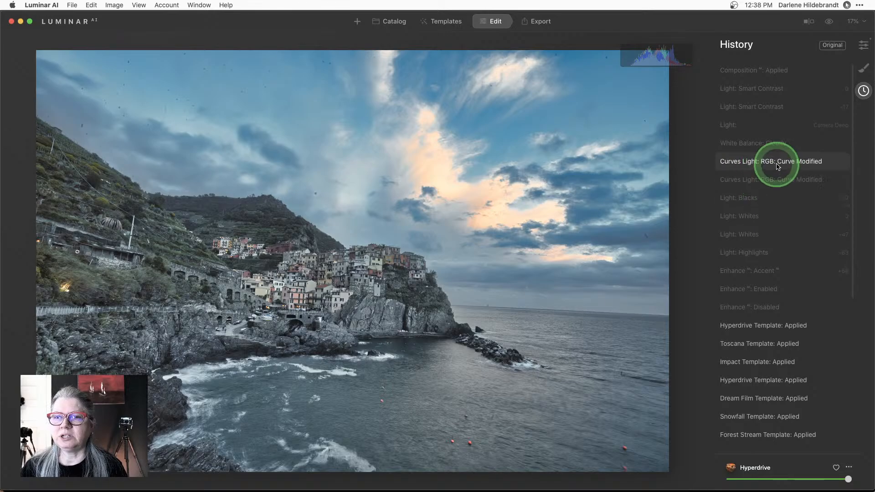
{"action": "scroll", "coordinate": [778, 166], "scroll_direction": "up", "scroll_amount": 1}
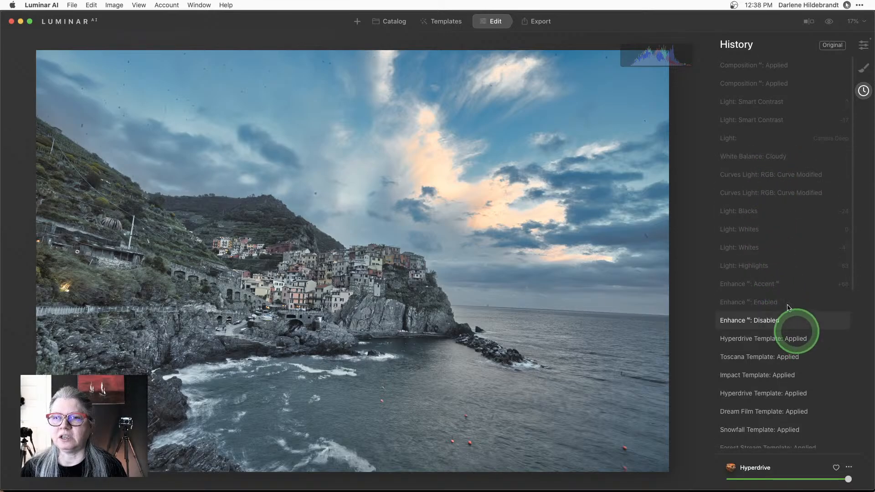
{"action": "left_click", "coordinate": [756, 105]}
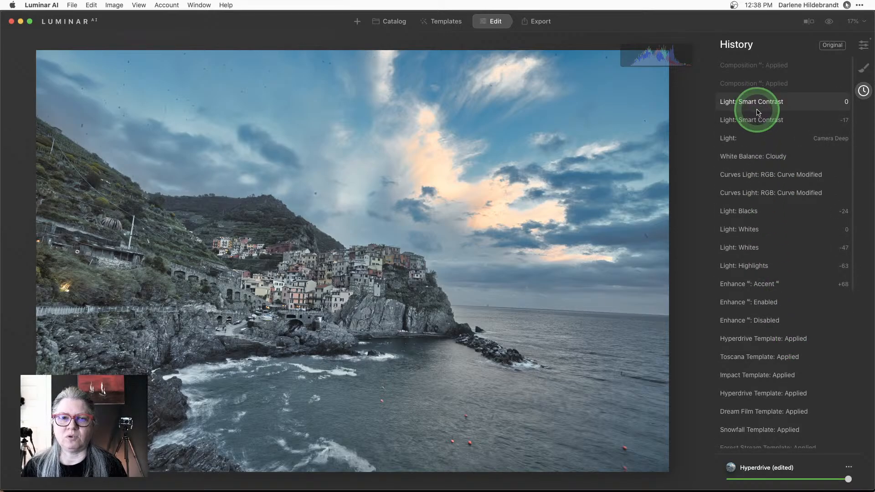
Step: Examine the Light tool's white balance, tone and curve adjustments, close it and look through the remaining editing tools
{"action": "left_click", "coordinate": [863, 45]}
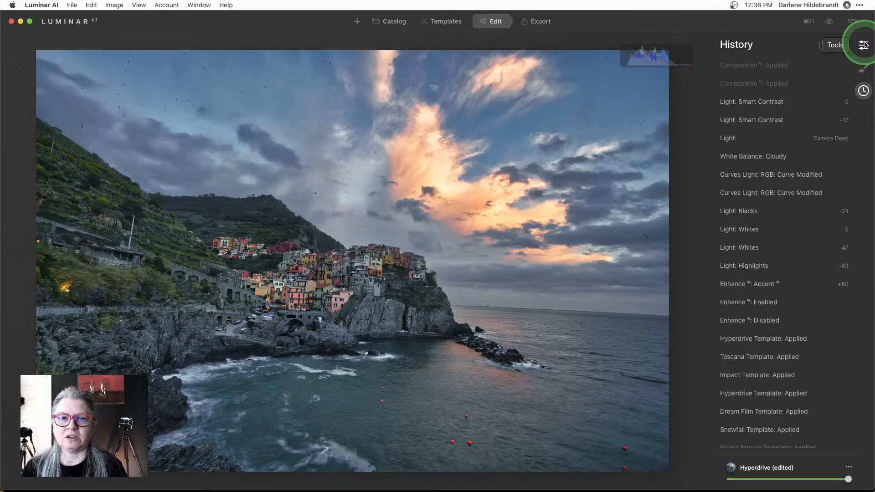
{"action": "scroll", "coordinate": [765, 207], "scroll_direction": "up", "scroll_amount": 10}
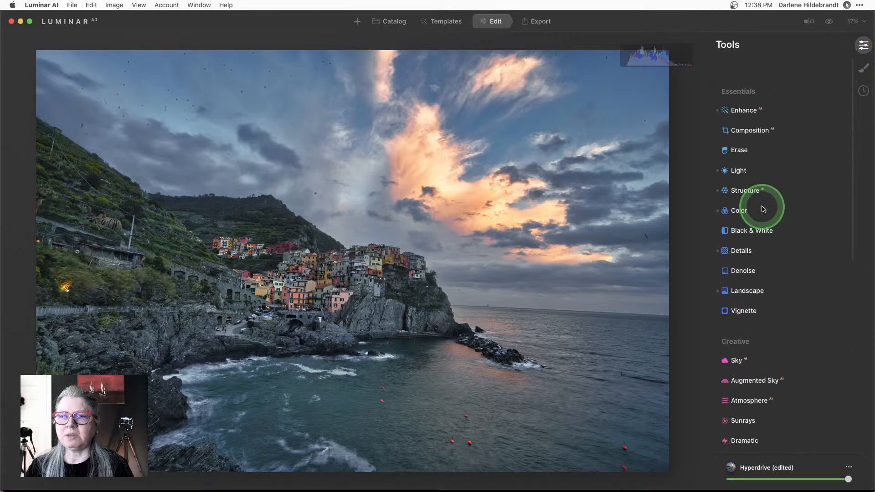
{"action": "scroll", "coordinate": [763, 209], "scroll_direction": "down", "scroll_amount": 2}
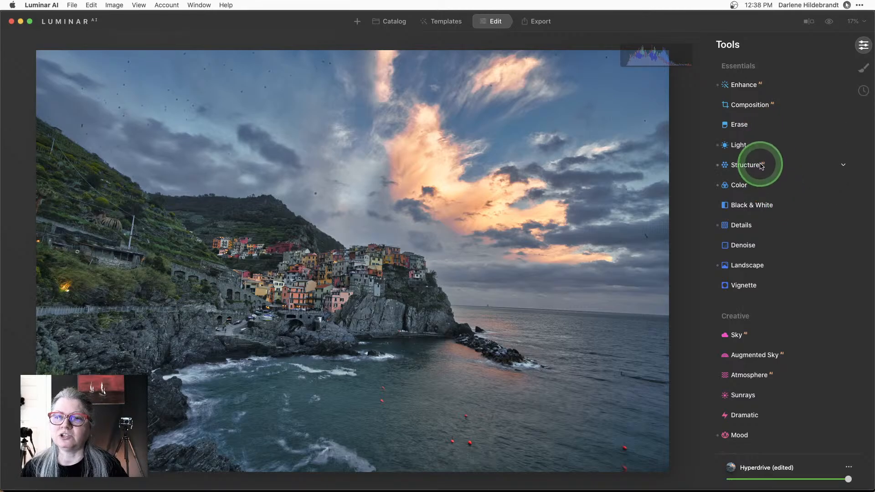
{"action": "left_click", "coordinate": [766, 146]}
{"action": "scroll", "coordinate": [763, 151], "scroll_direction": "down", "scroll_amount": 1}
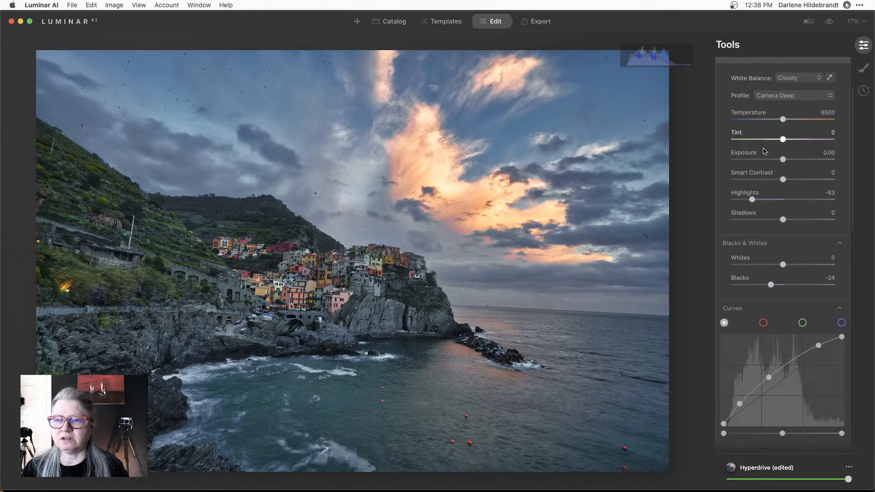
{"action": "scroll", "coordinate": [764, 151], "scroll_direction": "down", "scroll_amount": 4}
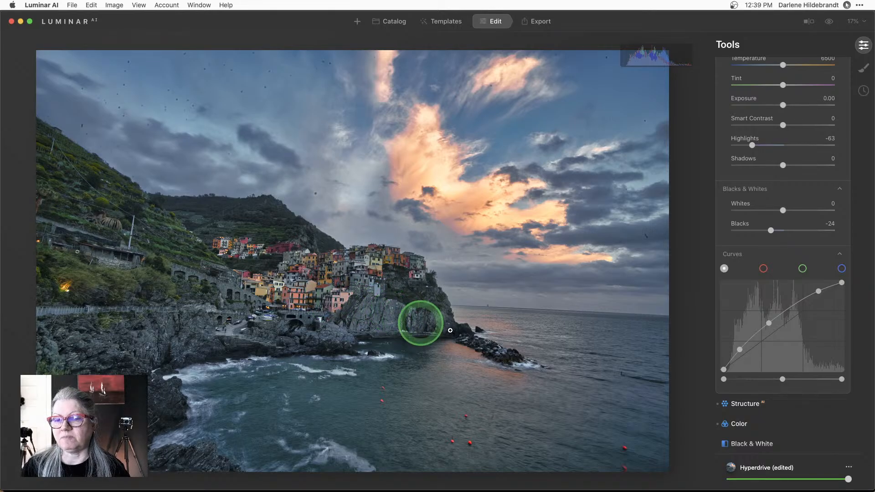
{"action": "scroll", "coordinate": [748, 374], "scroll_direction": "up", "scroll_amount": 2}
{"action": "scroll", "coordinate": [749, 374], "scroll_direction": "up", "scroll_amount": 4}
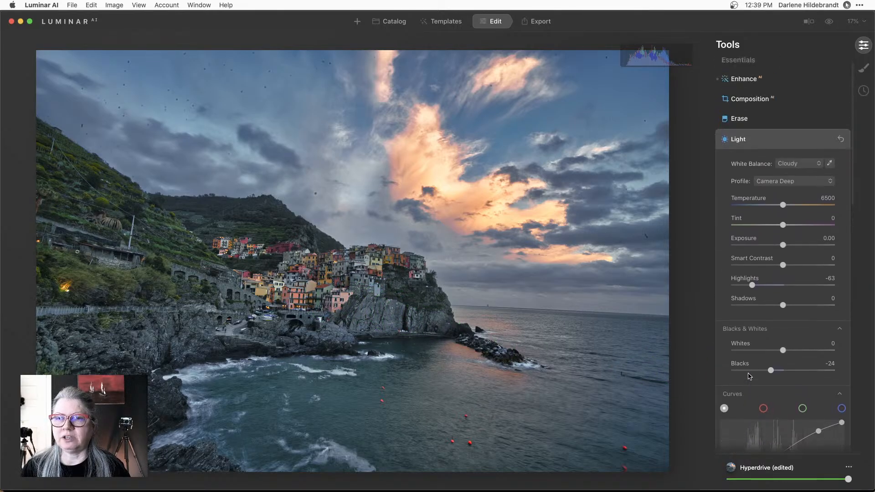
{"action": "left_click", "coordinate": [726, 151]}
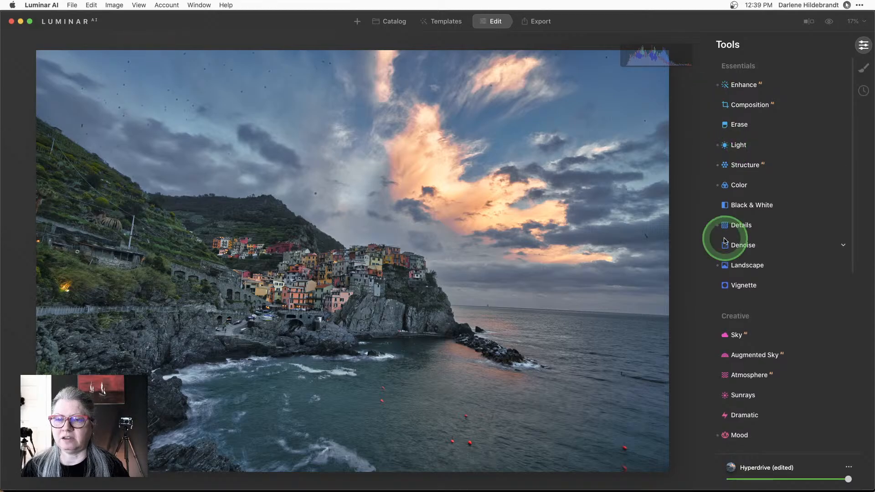
{"action": "scroll", "coordinate": [725, 240], "scroll_direction": "down", "scroll_amount": 5}
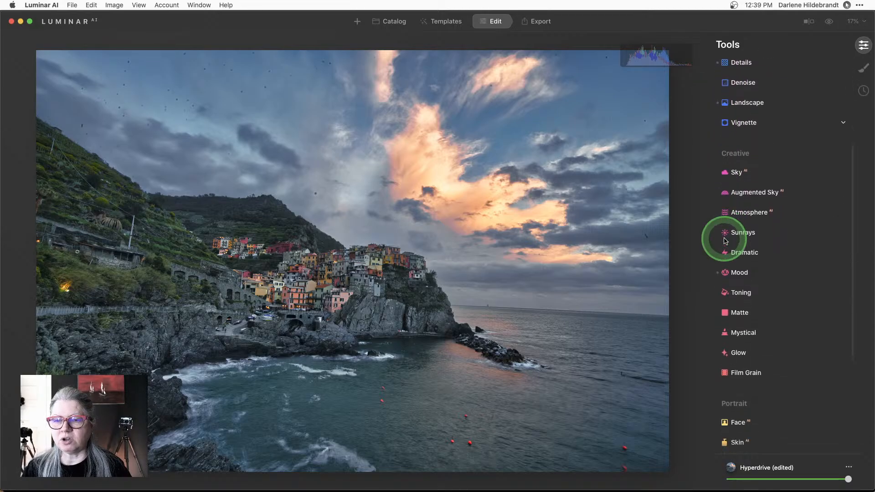
Step: Open the Supercontrast tool and compare the photo with and without its adjustments
{"action": "scroll", "coordinate": [725, 241], "scroll_direction": "down", "scroll_amount": 6}
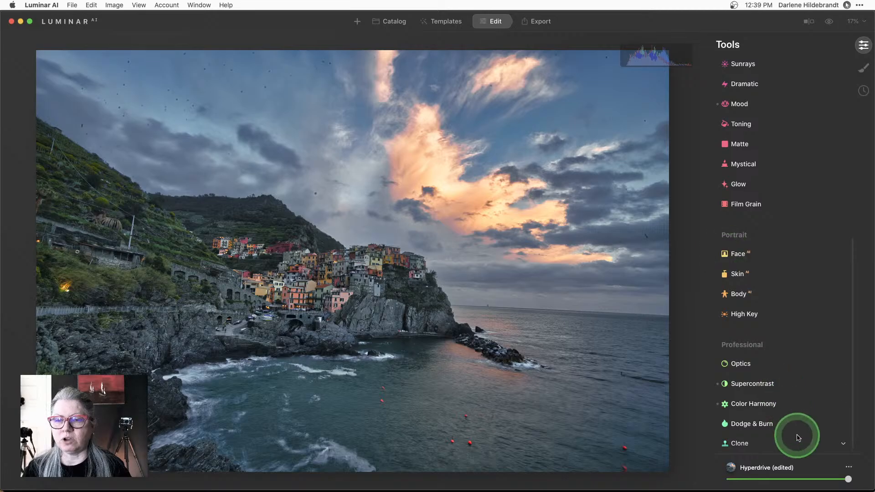
{"action": "left_click", "coordinate": [762, 383]}
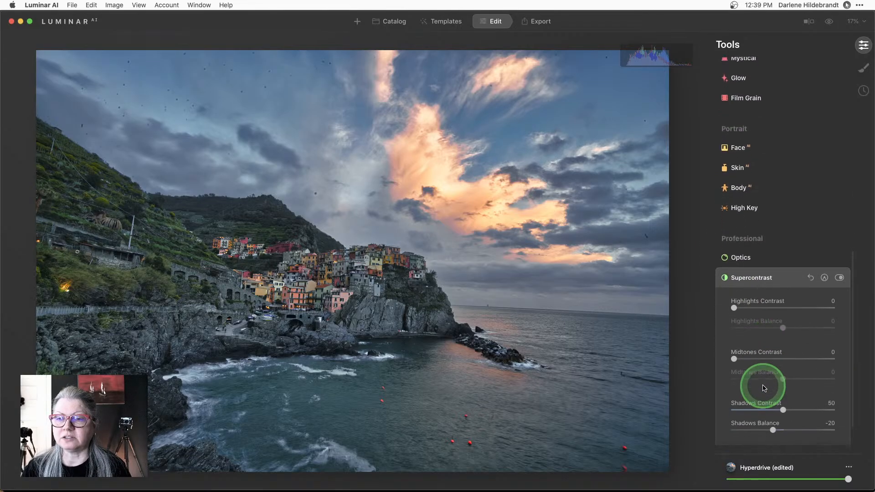
{"action": "left_click", "coordinate": [775, 380]}
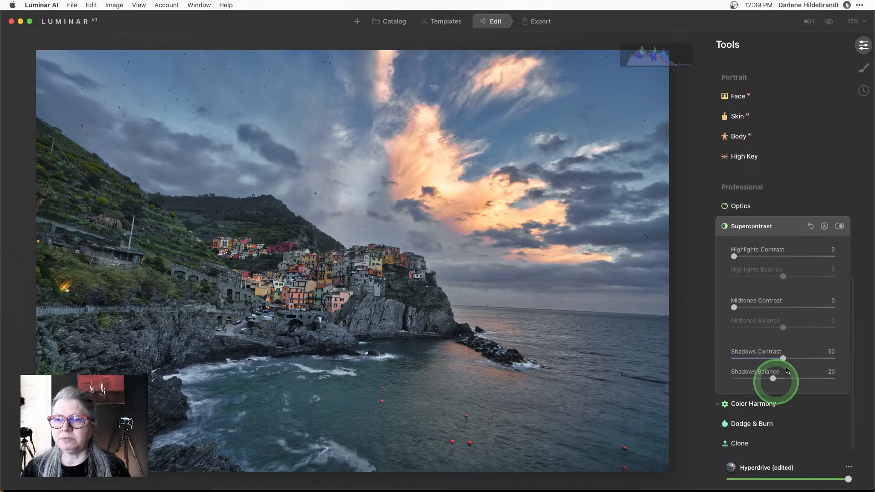
{"action": "left_click", "coordinate": [840, 226]}
{"action": "left_click", "coordinate": [839, 227]}
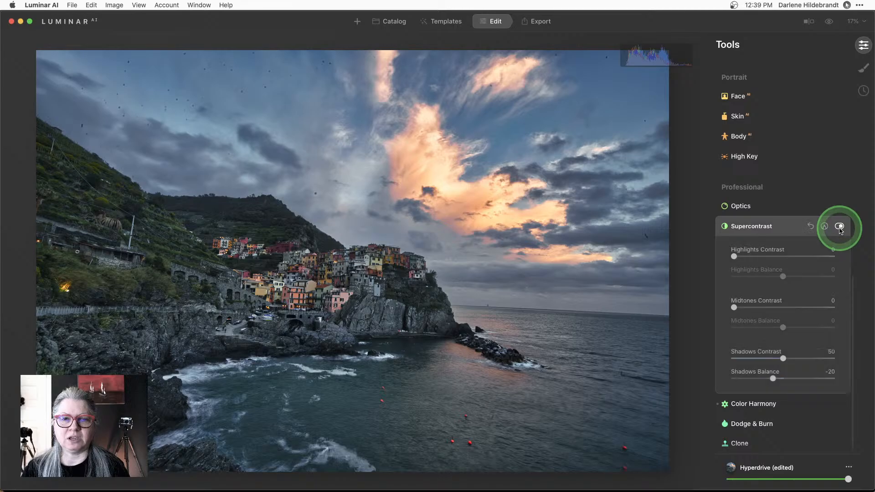
Step: Set Supercontrast's Highlights Contrast to 16 and Highlights Balance to 23
{"action": "left_click", "coordinate": [772, 256]}
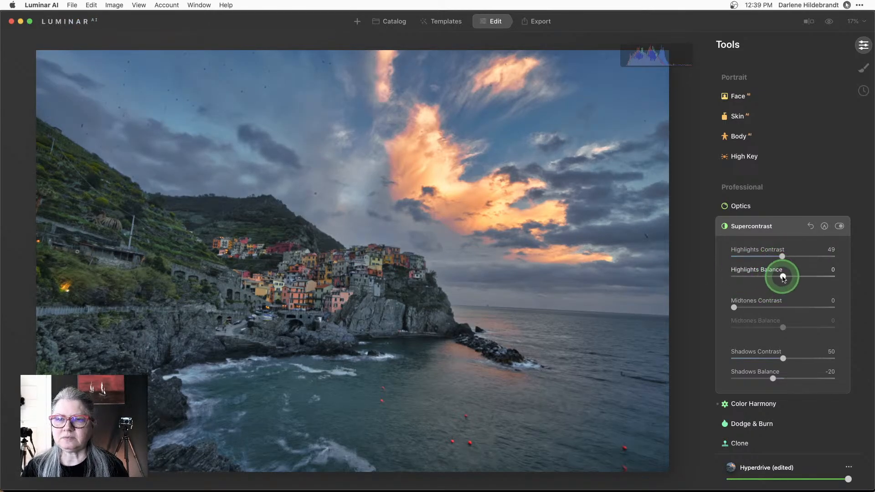
{"action": "mouse_move", "coordinate": [785, 277]}
{"action": "left_mouse_down"}
{"action": "mouse_move", "coordinate": [793, 276]}
{"action": "mouse_move", "coordinate": [769, 276]}
{"action": "mouse_move", "coordinate": [794, 276]}
{"action": "left_mouse_up"}
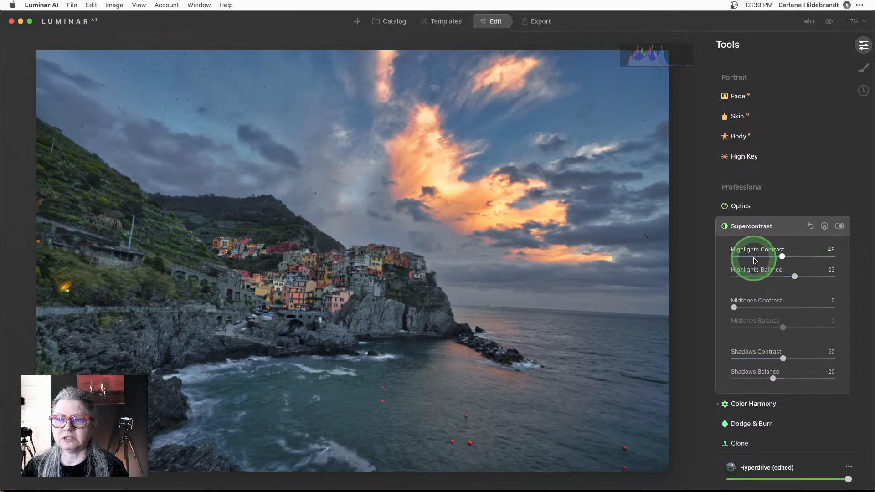
{"action": "left_click", "coordinate": [748, 257]}
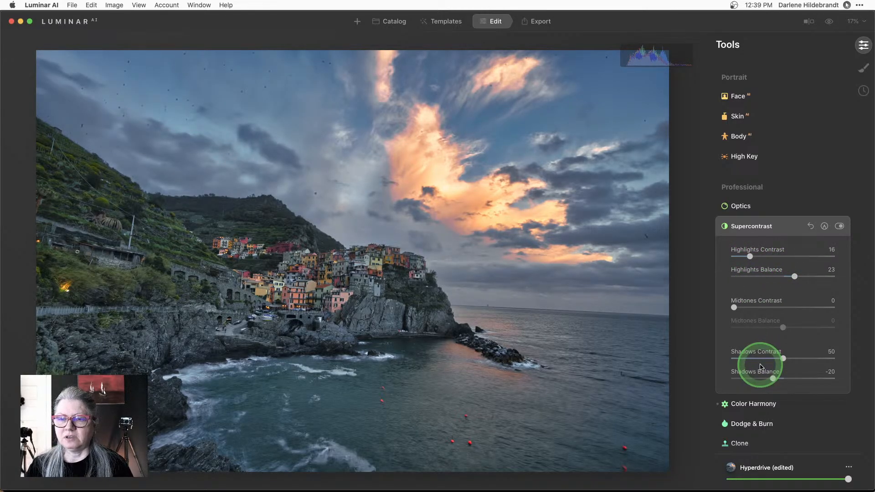
Step: Set Supercontrast's Midtones Contrast to 12 and Midtones Balance to -20
{"action": "left_click", "coordinate": [782, 308]}
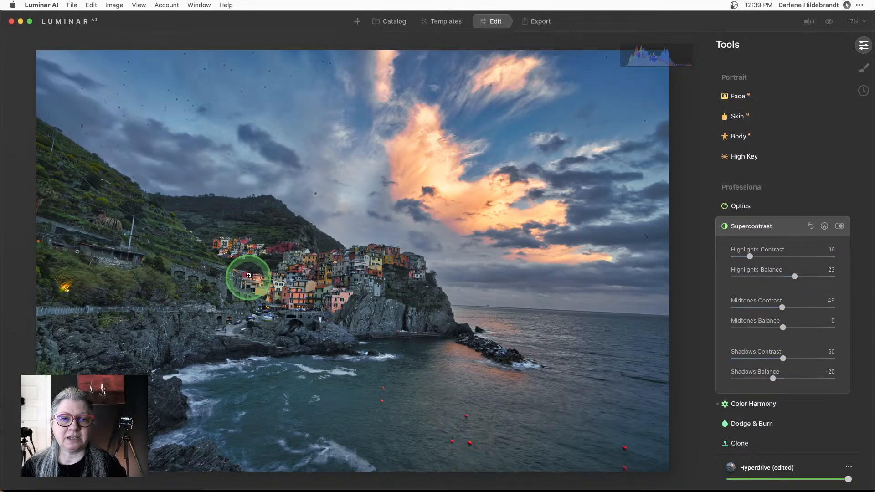
{"action": "left_click", "coordinate": [744, 328]}
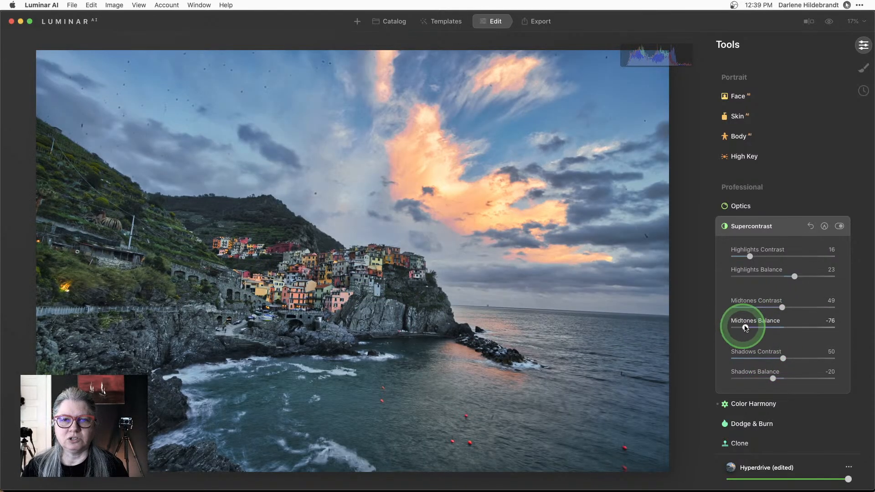
{"action": "left_click", "coordinate": [801, 328]}
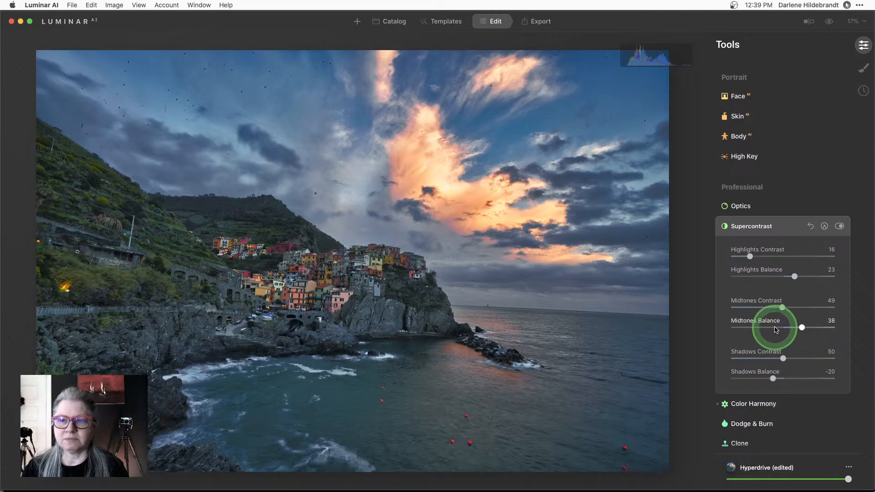
{"action": "left_click", "coordinate": [773, 327]}
{"action": "left_click", "coordinate": [745, 308]}
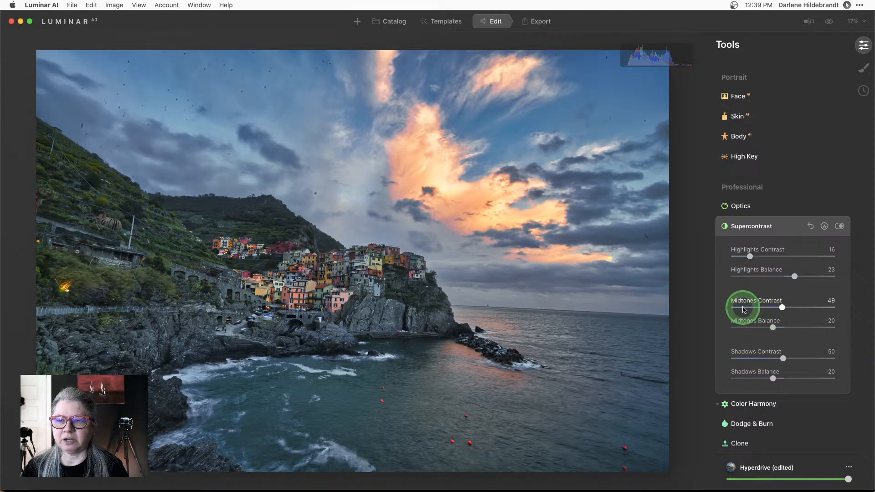
Step: Compare the photo repeatedly with and without the Supercontrast adjustments, and close the tool
{"action": "left_click", "coordinate": [839, 226]}
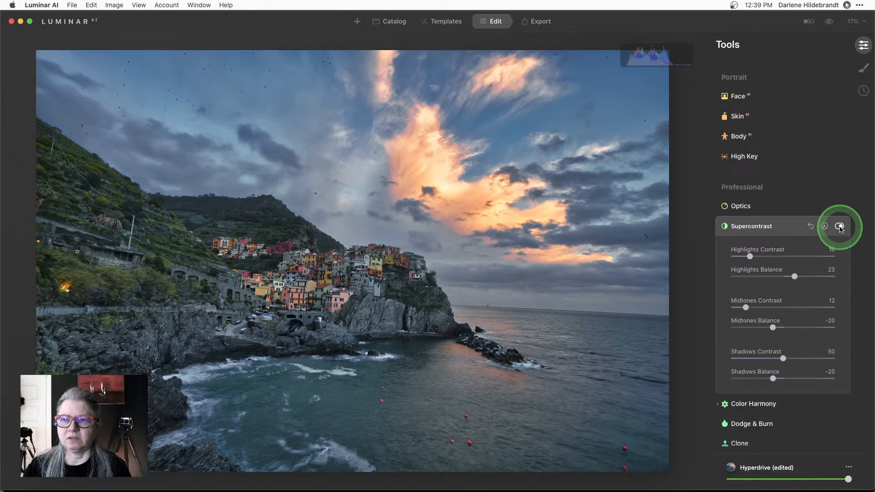
{"action": "left_click", "coordinate": [839, 226]}
{"action": "left_click", "coordinate": [840, 227]}
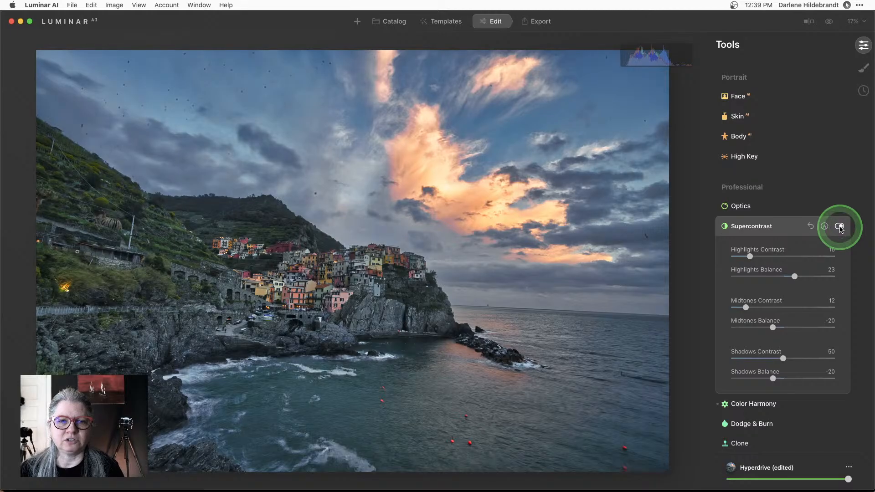
{"action": "left_click", "coordinate": [839, 226]}
{"action": "left_click", "coordinate": [840, 226]}
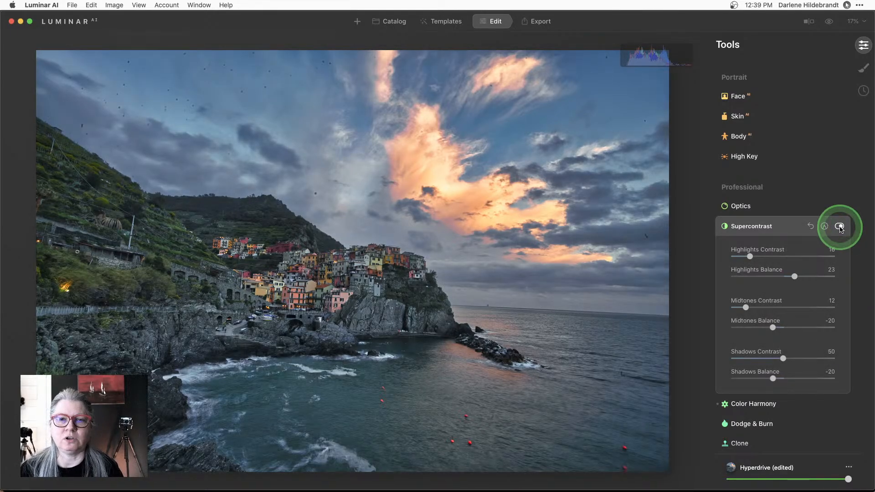
{"action": "left_click", "coordinate": [779, 228]}
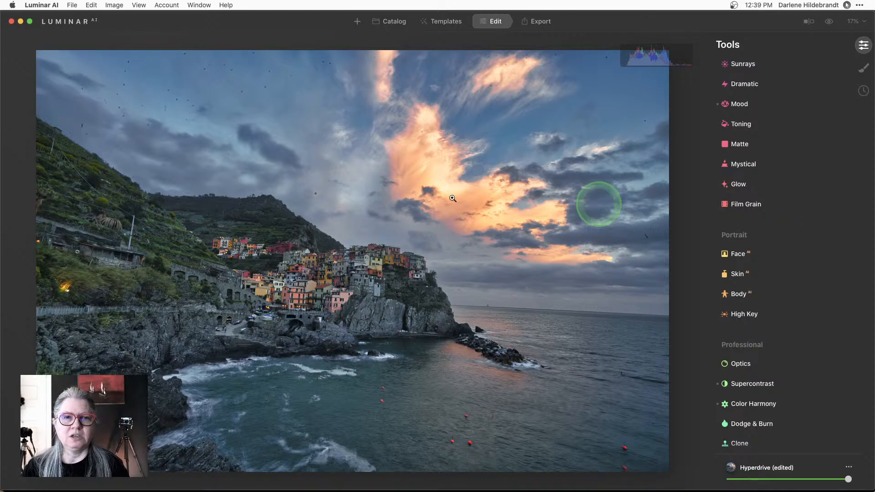
Step: Inspect the dust spots in the sky above the hillside at 100% and return to the full photo
{"action": "left_click", "coordinate": [185, 101]}
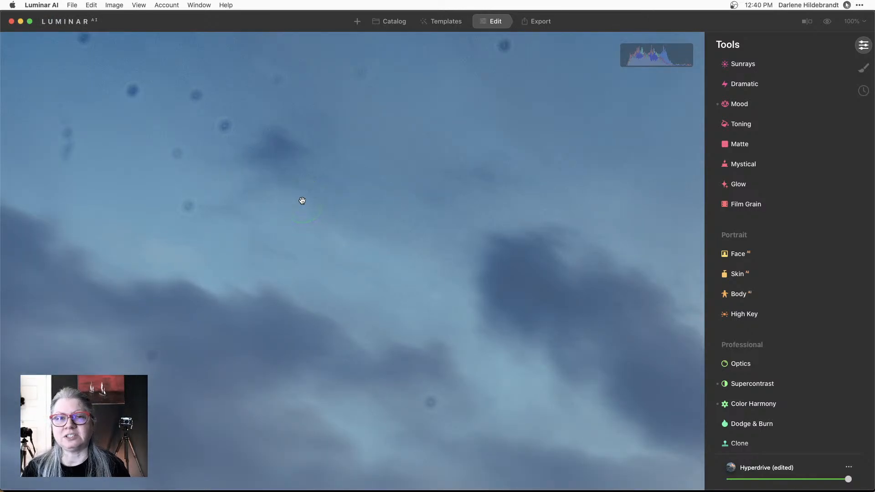
{"action": "scroll", "coordinate": [740, 136], "scroll_direction": "up", "scroll_amount": 10}
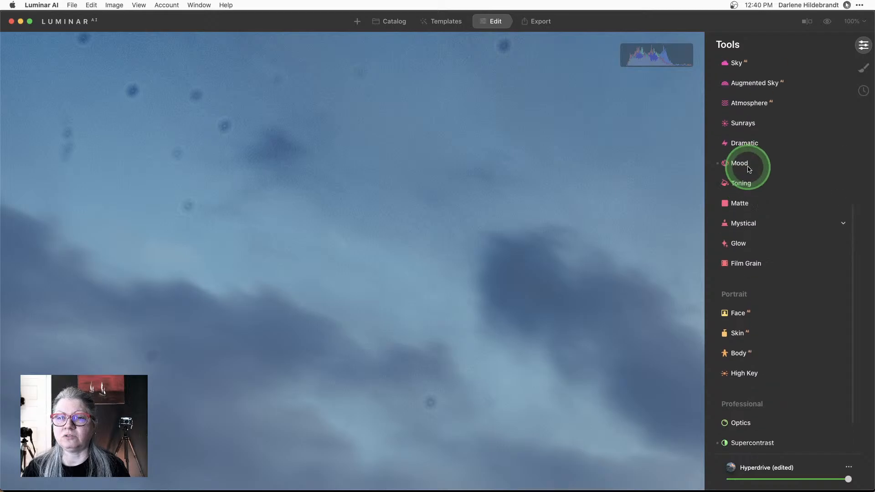
{"action": "left_click", "coordinate": [363, 136]}
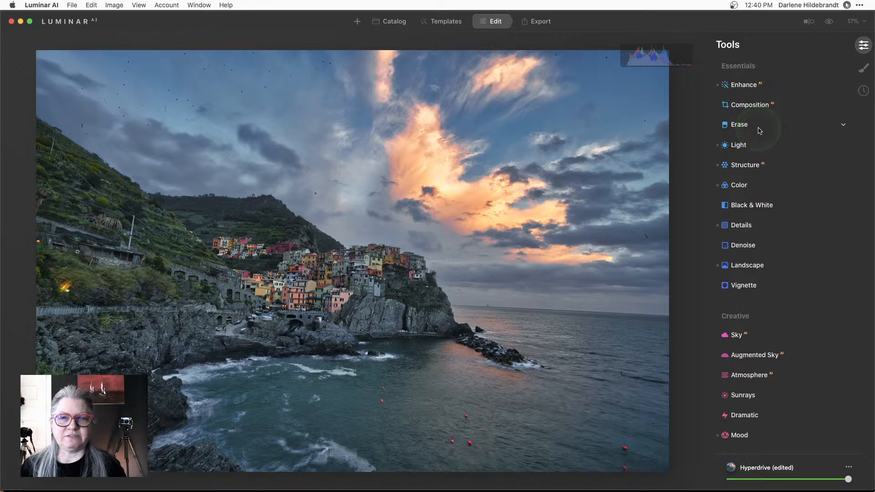
Step: Crop the photo automatically with Composition AI at the Original ratio and auto-align its horizon
{"action": "left_click", "coordinate": [758, 109]}
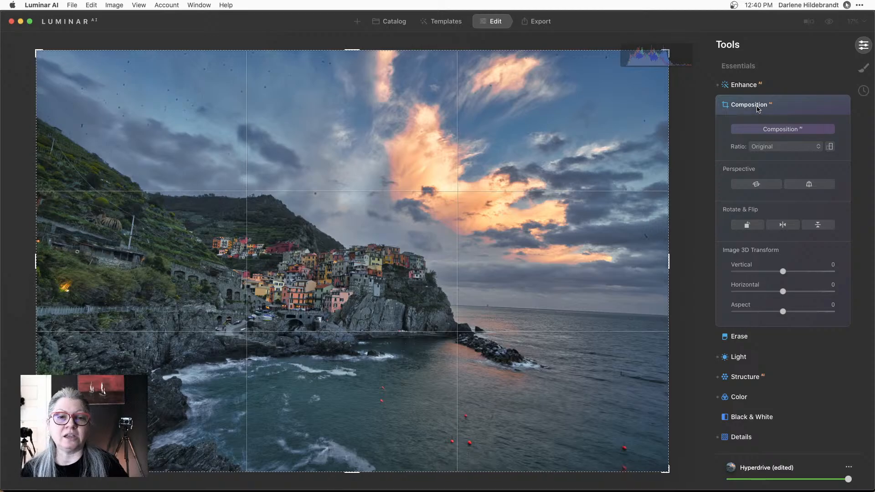
{"action": "left_click", "coordinate": [784, 129]}
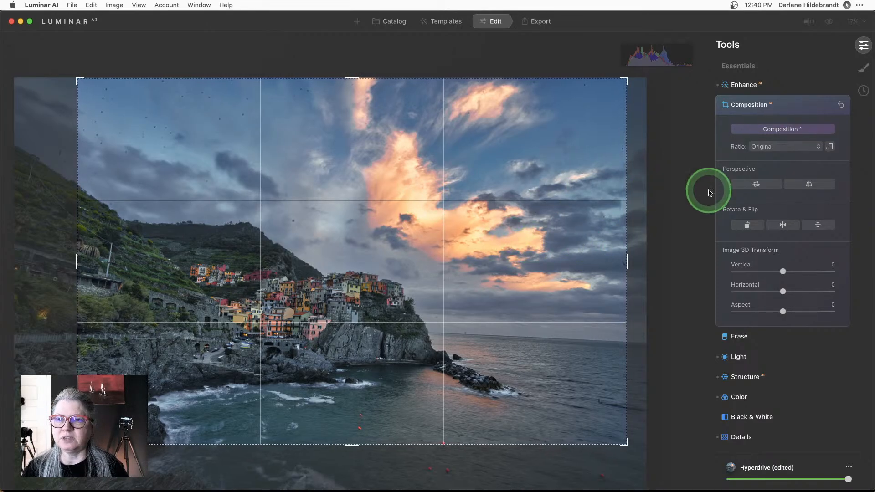
{"action": "left_click", "coordinate": [756, 187]}
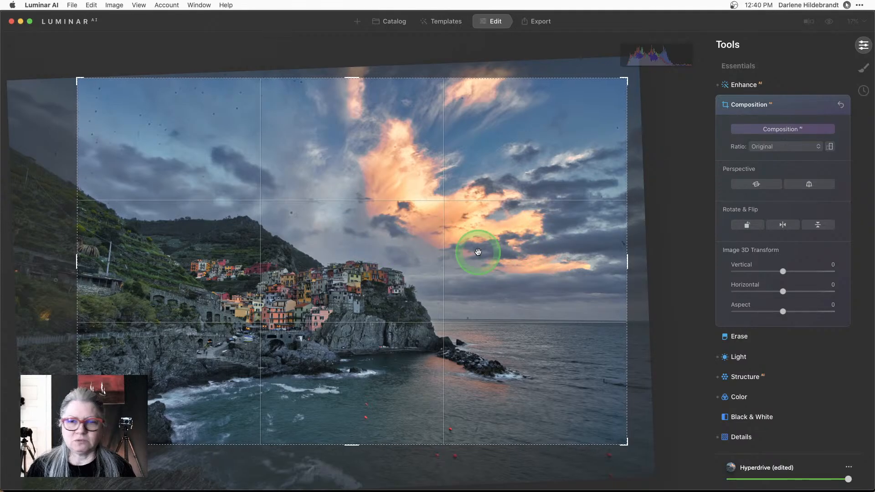
Step: Shift the photo slightly left within the crop frame, apply the crop, and compare the edit with the original
{"action": "left_click_drag", "start_coordinate": [478, 252], "coordinate": [448, 256]}
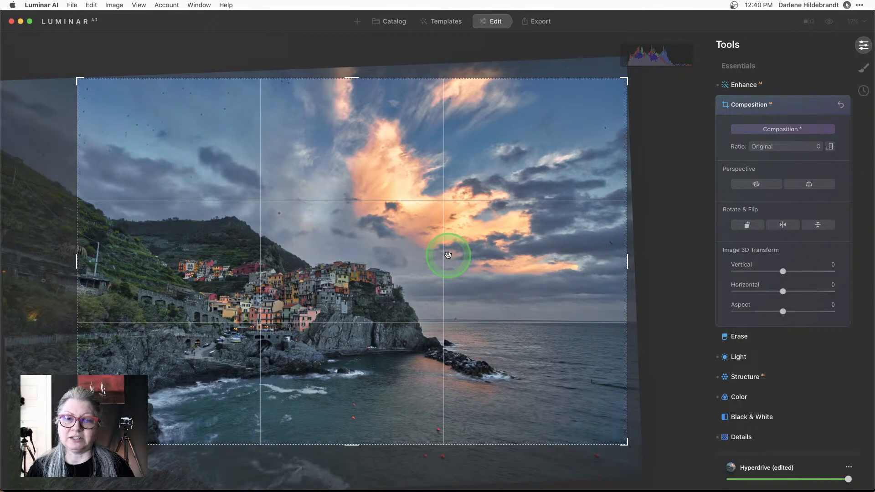
{"action": "left_click_drag", "start_coordinate": [448, 255], "coordinate": [427, 262]}
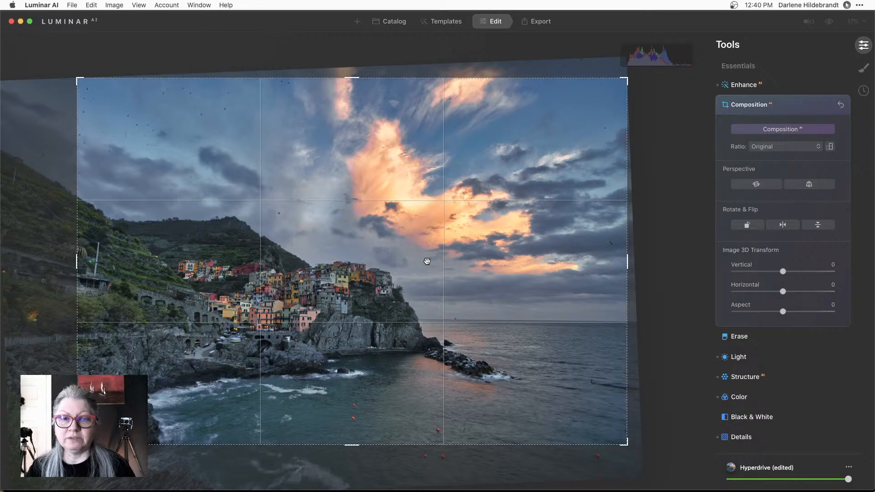
{"action": "key", "text": "Return"}
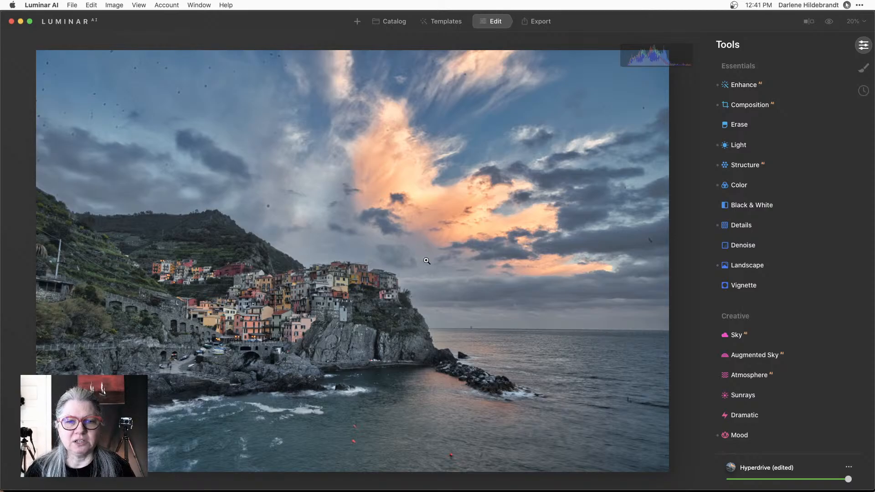
{"action": "key", "text": "backslash"}
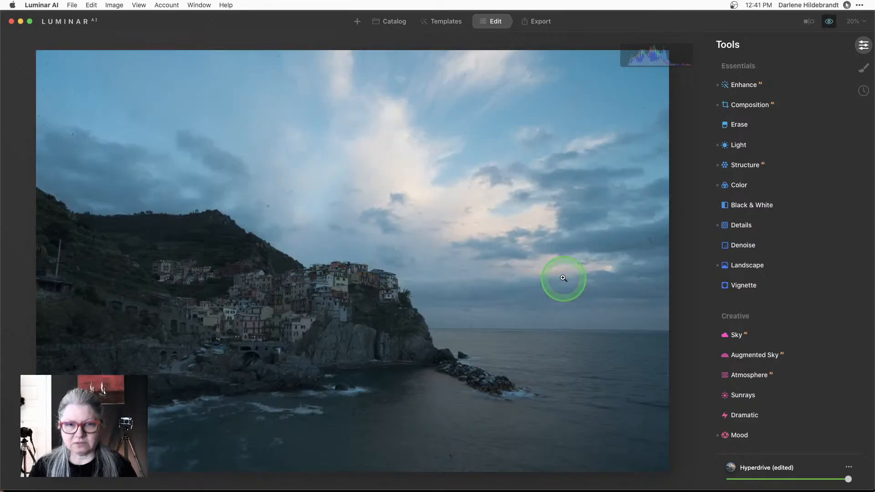
{"action": "key", "text": "backslash"}
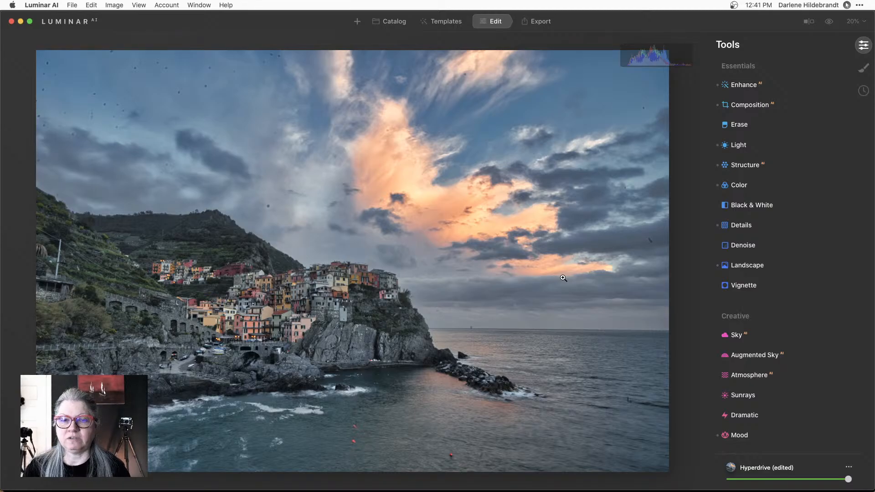
Step: Darken the photo's edges with a Vignette amount of -19 and close the tool
{"action": "left_click", "coordinate": [729, 286]}
{"action": "left_click_drag", "start_coordinate": [774, 310], "coordinate": [771, 314]}
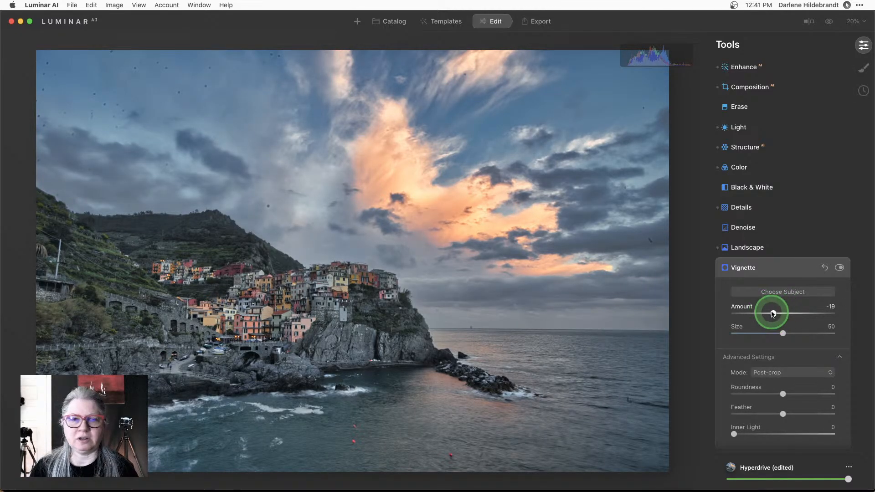
{"action": "left_click", "coordinate": [779, 268]}
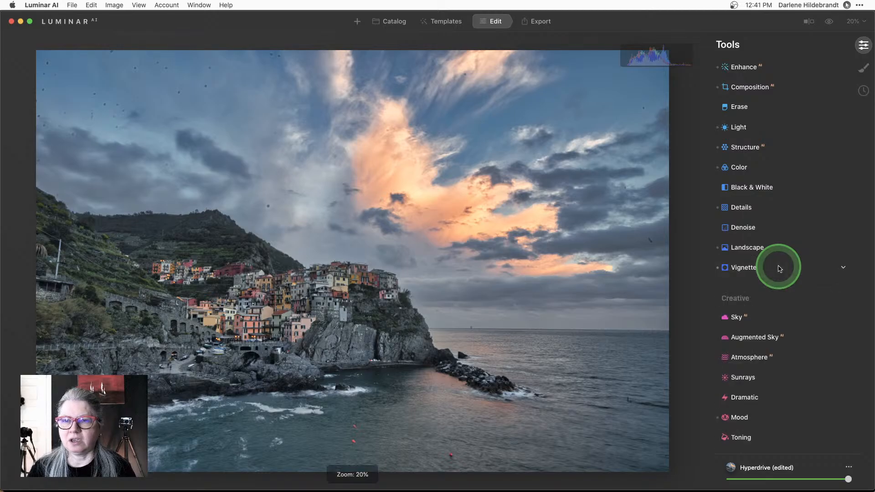
Step: Add the Mystical effect to the photo with an amount of 26 and close the tool
{"action": "scroll", "coordinate": [779, 268], "scroll_direction": "down", "scroll_amount": 8}
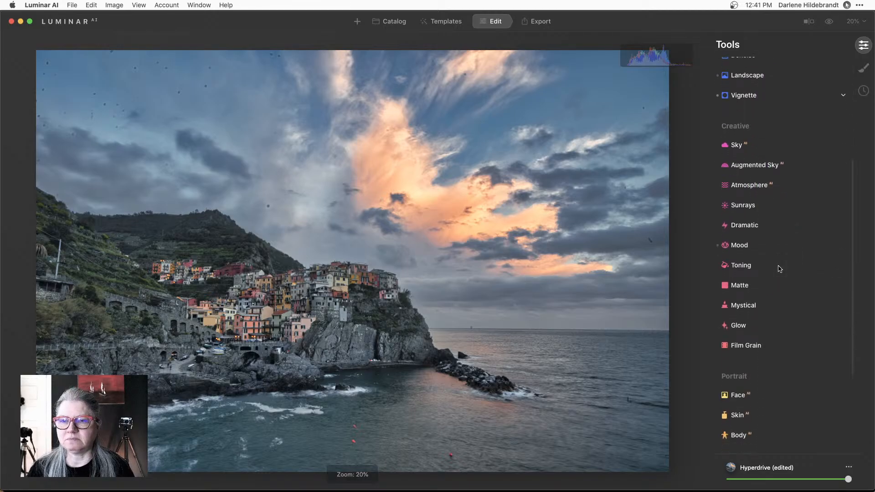
{"action": "left_click", "coordinate": [743, 305]}
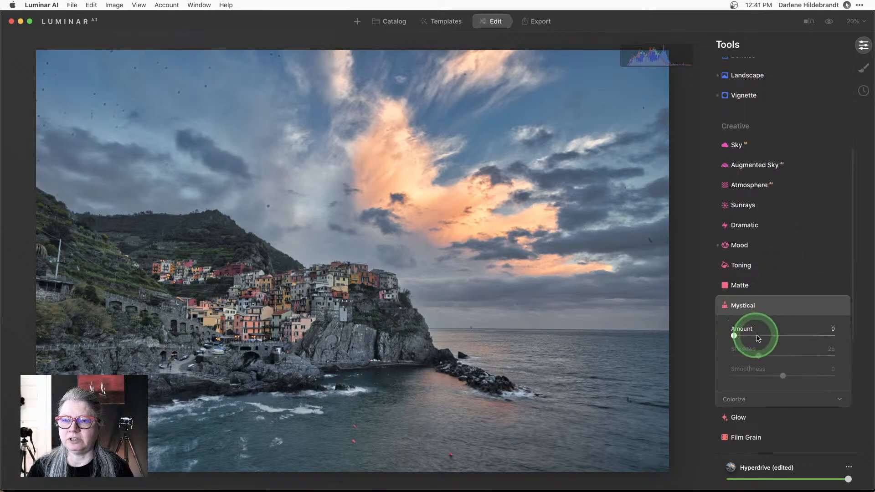
{"action": "left_click", "coordinate": [819, 336]}
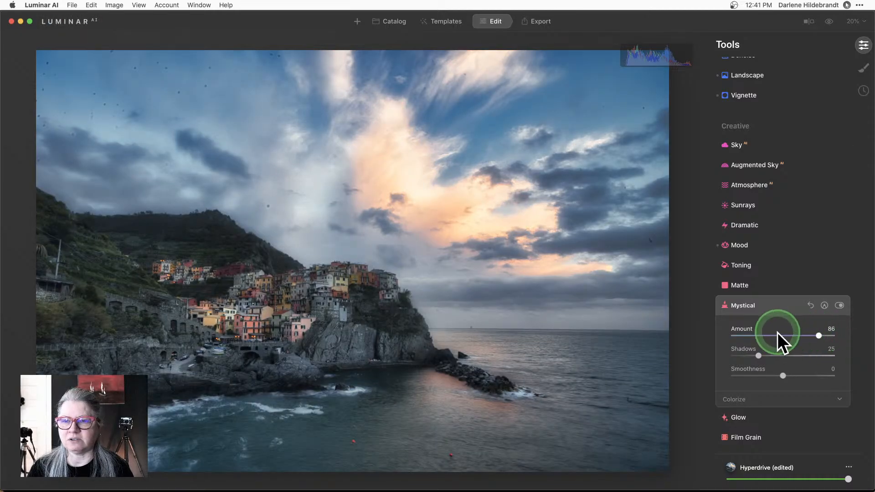
{"action": "left_click_drag", "start_coordinate": [819, 336], "coordinate": [752, 336]}
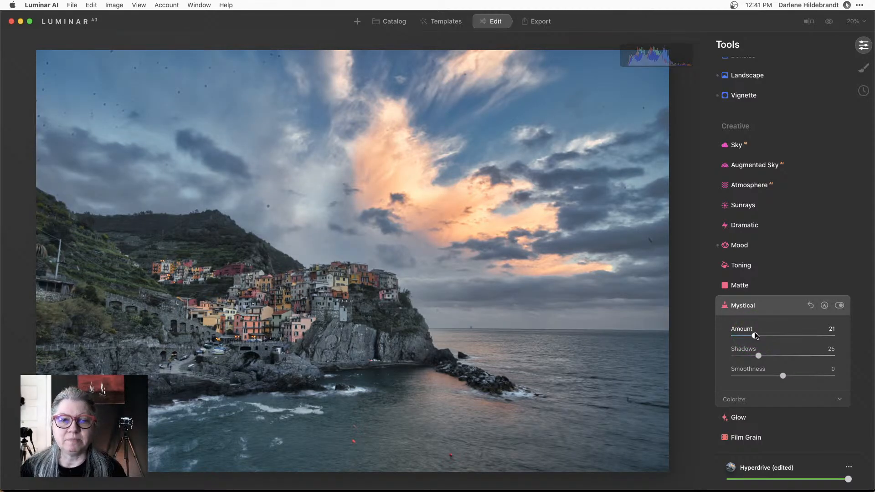
{"action": "left_click_drag", "start_coordinate": [755, 335], "coordinate": [760, 337]}
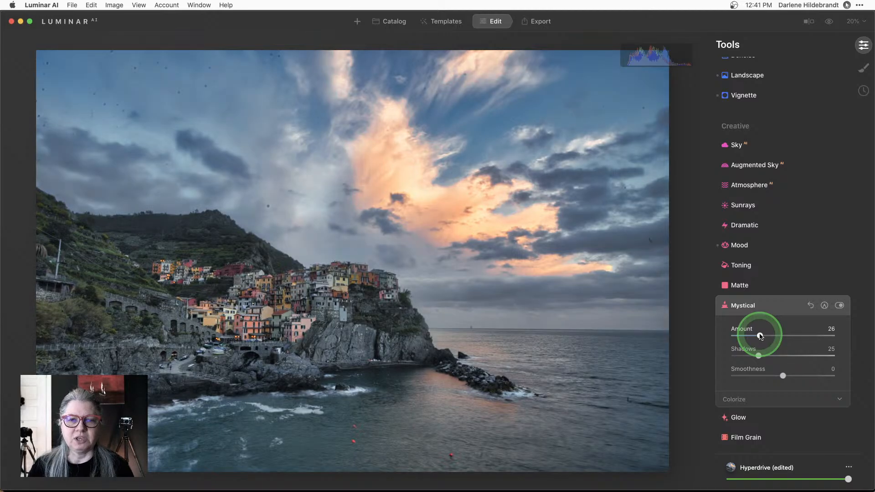
{"action": "left_click", "coordinate": [774, 311]}
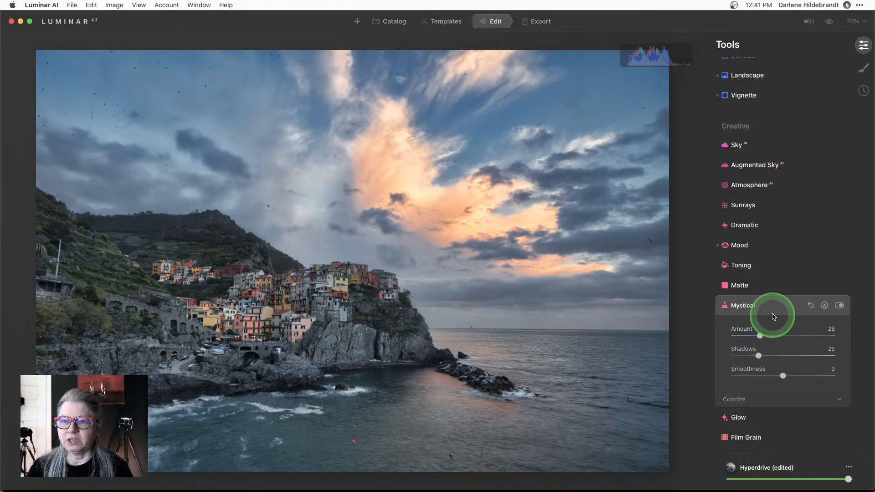
Step: Switch the Mood effect off and on repeatedly to compare its influence on the coastal village photo
{"action": "left_click", "coordinate": [767, 246]}
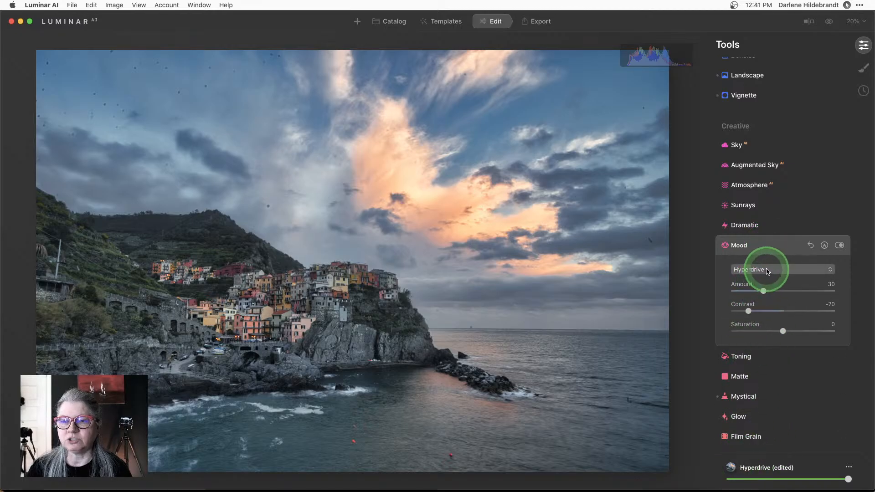
{"action": "left_click", "coordinate": [840, 245]}
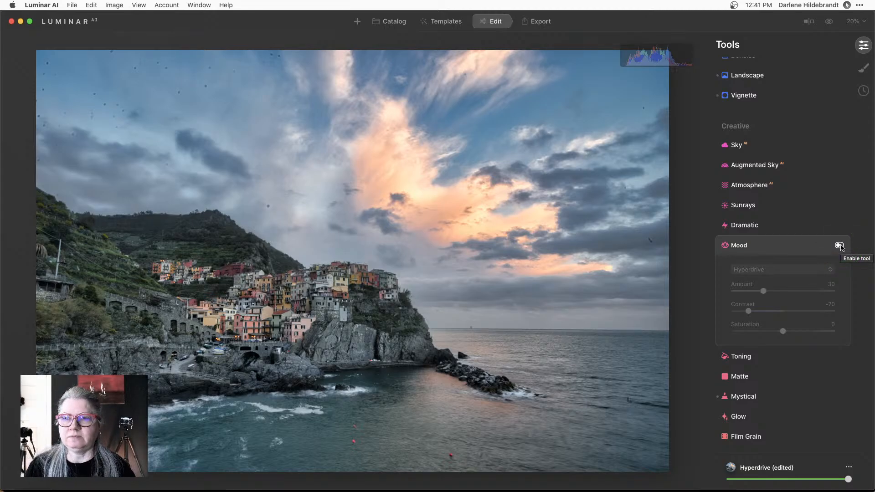
{"action": "left_click", "coordinate": [839, 246]}
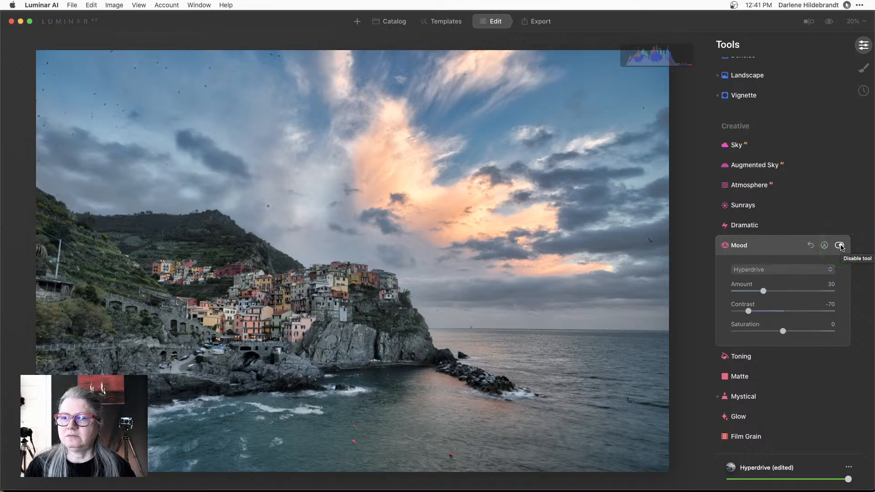
{"action": "left_click", "coordinate": [840, 245]}
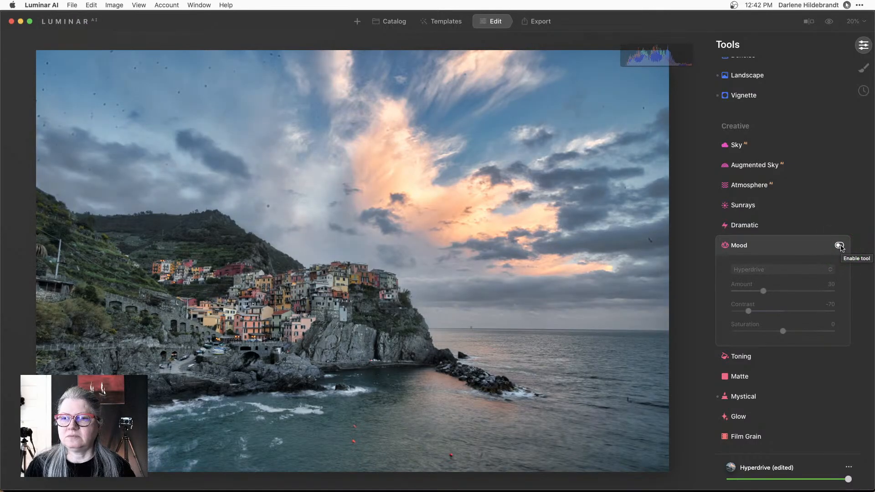
{"action": "left_click", "coordinate": [839, 246]}
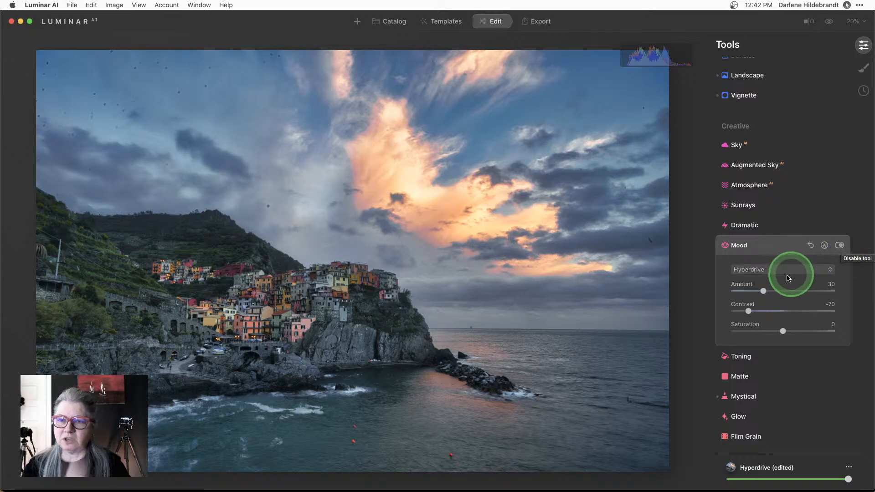
Step: Adjust the Hyperdrive Mood effect to a contrast of -28 and an amount of 31
{"action": "left_click", "coordinate": [787, 291]}
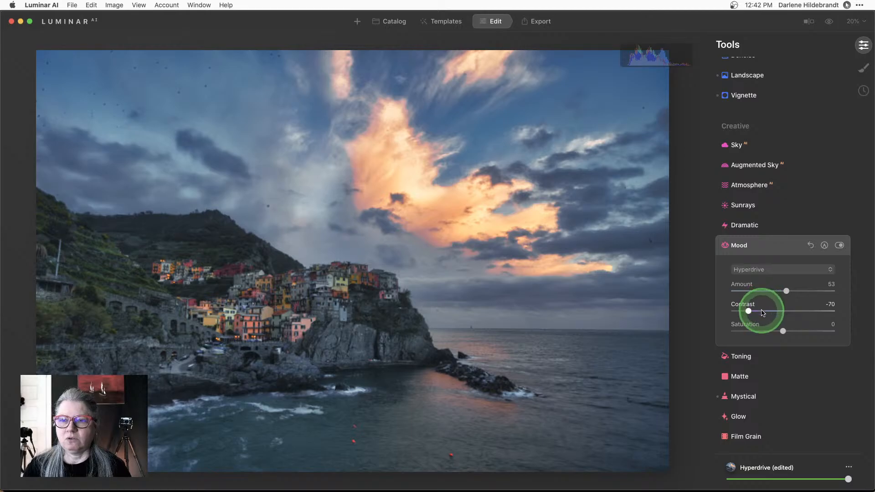
{"action": "left_click_drag", "start_coordinate": [749, 311], "coordinate": [770, 311]}
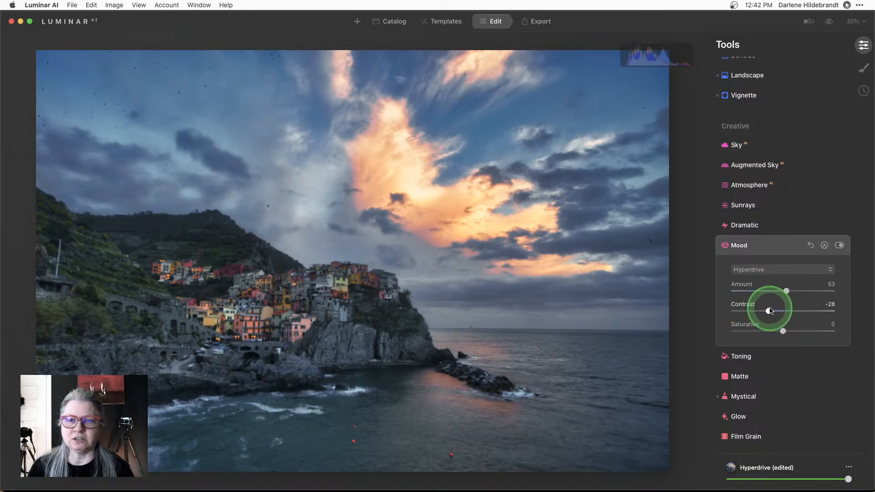
{"action": "left_click", "coordinate": [764, 292]}
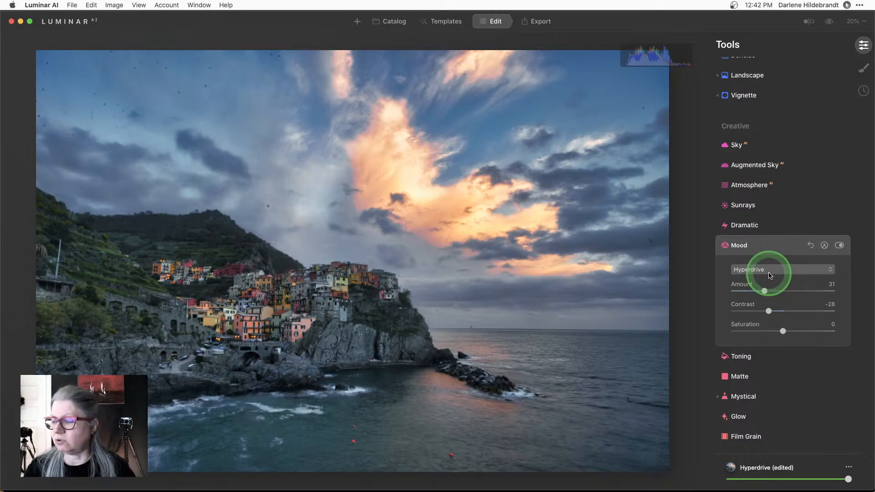
Step: Change the Mood LUT to Long Beach, reset its contrast to 0 and set the amount to 41
{"action": "left_click", "coordinate": [769, 274]}
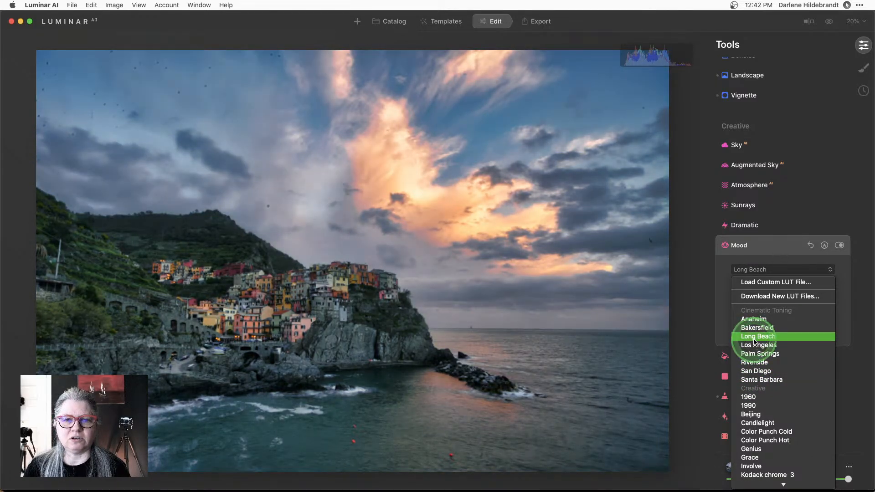
{"action": "left_click", "coordinate": [754, 338]}
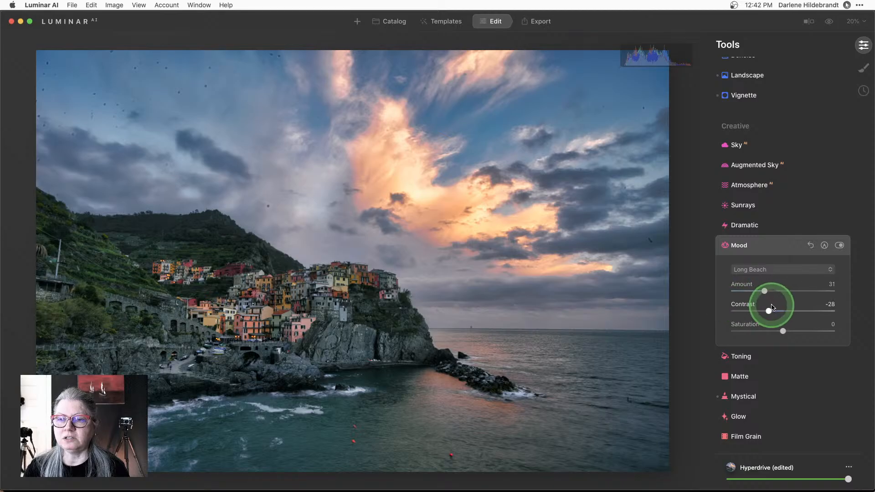
{"action": "double_click", "coordinate": [770, 311]}
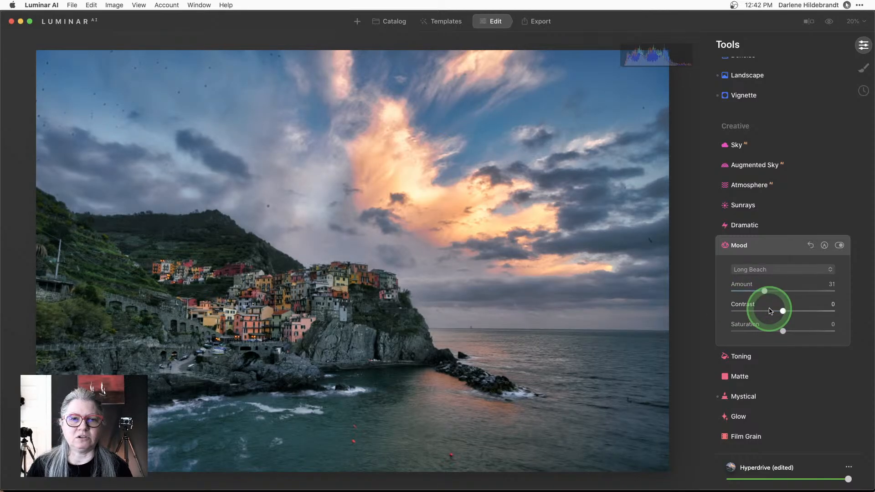
{"action": "left_click_drag", "start_coordinate": [764, 291], "coordinate": [775, 291]}
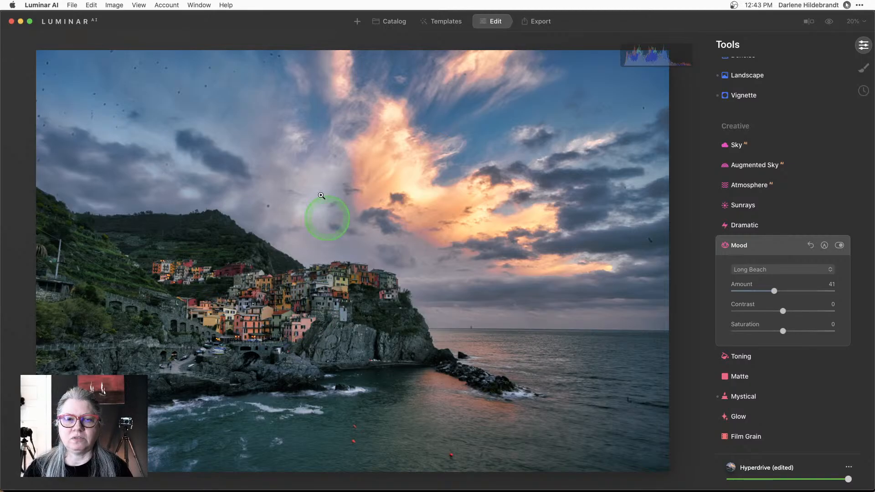
Step: View the color wheel image from the Curves album at full size, then return to the album's thumbnails
{"action": "left_click", "coordinate": [391, 21]}
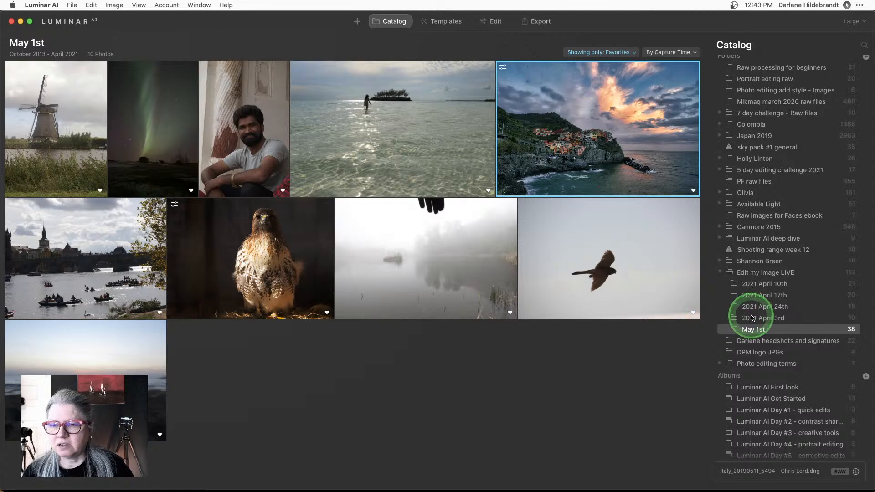
{"action": "scroll", "coordinate": [738, 309], "scroll_direction": "down", "scroll_amount": 5}
{"action": "left_click", "coordinate": [747, 444]}
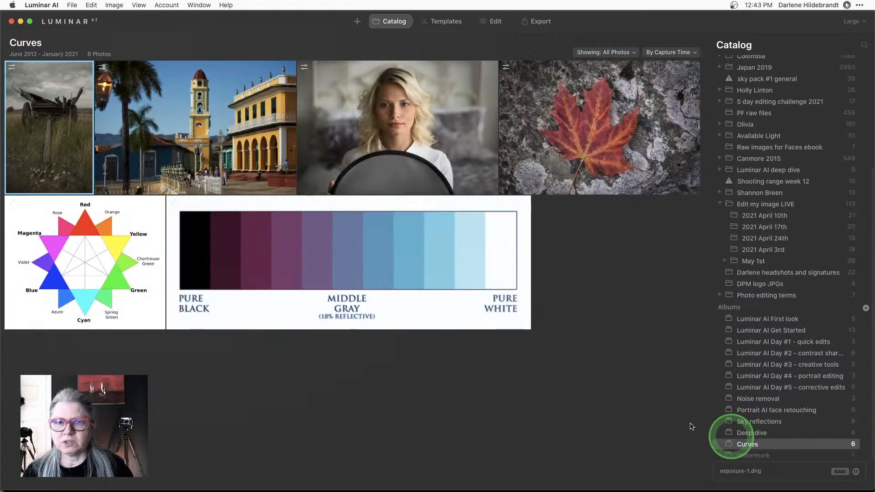
{"action": "double_click", "coordinate": [120, 233]}
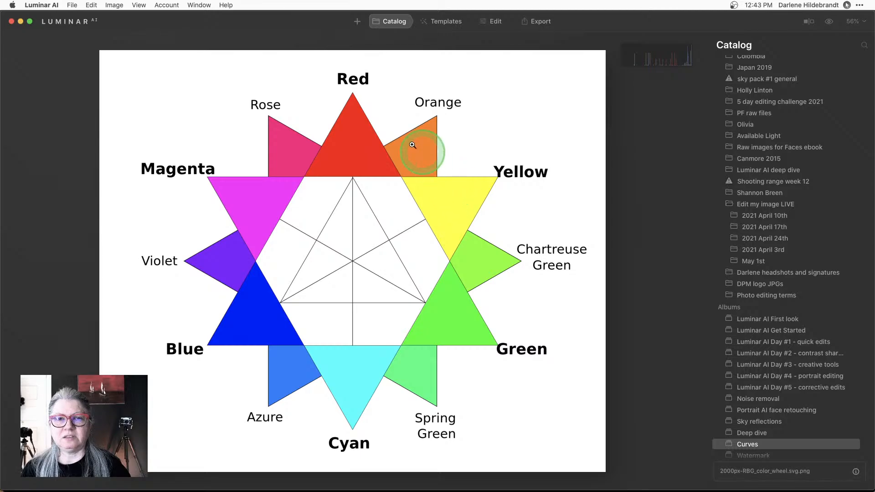
{"action": "double_click", "coordinate": [442, 191]}
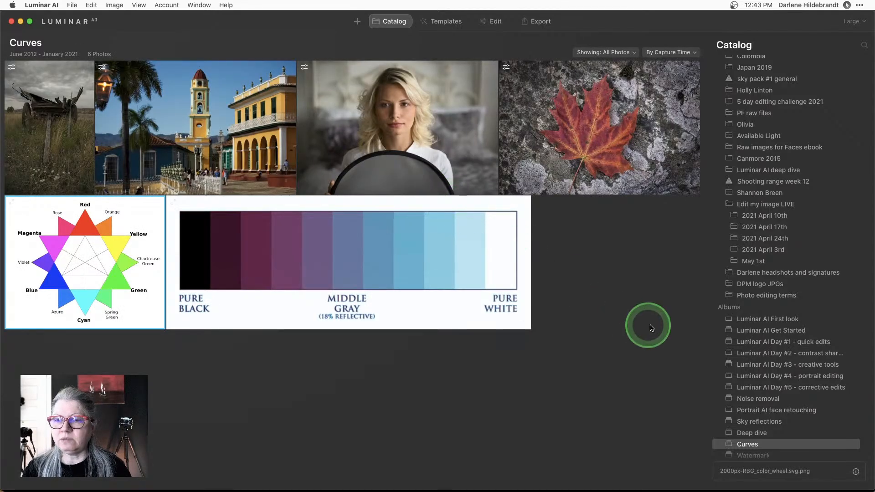
Step: Reopen the coastal village photo from the May 1st folder for editing
{"action": "left_click", "coordinate": [753, 261]}
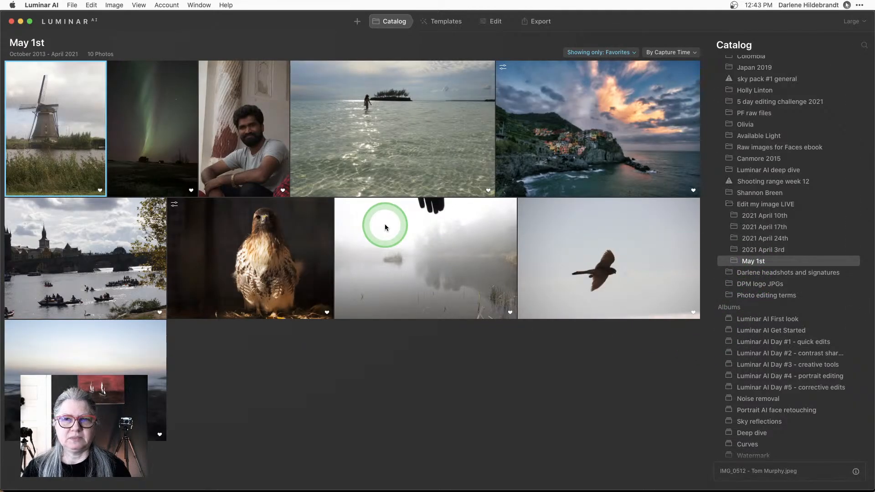
{"action": "double_click", "coordinate": [512, 160]}
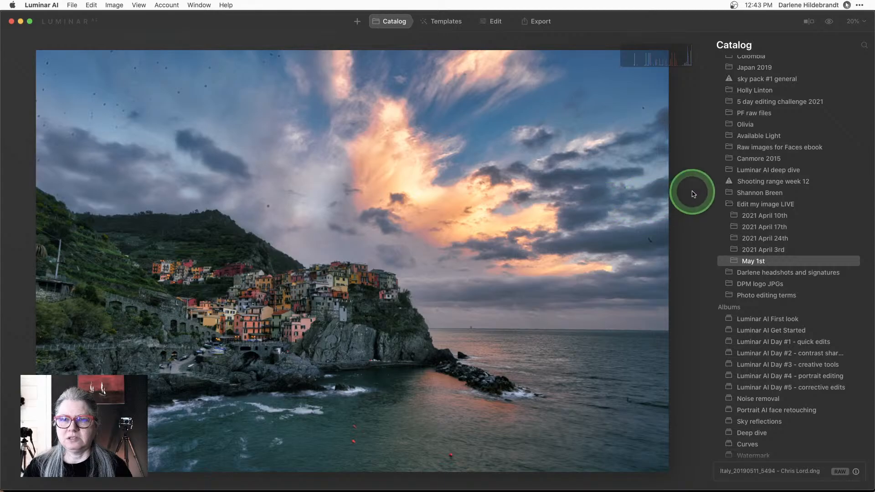
{"action": "left_click", "coordinate": [487, 21]}
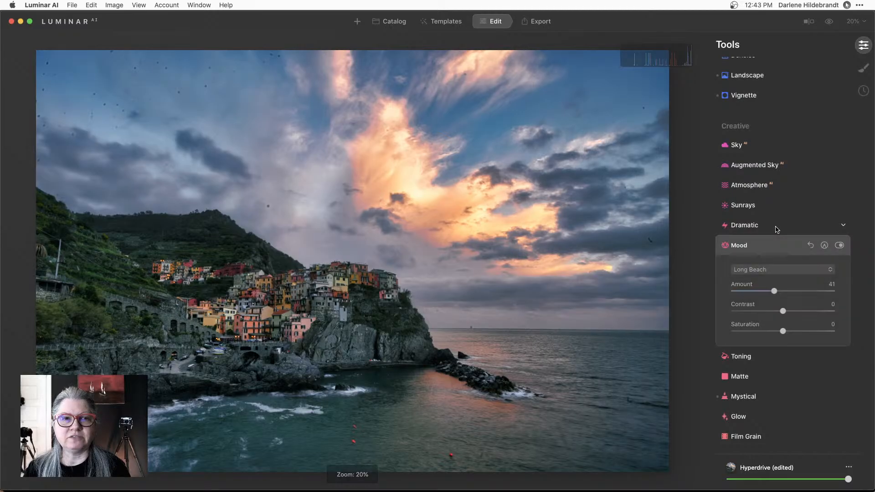
Step: Compare the edited coastal village photo with its original several times
{"action": "key", "text": "backslash"}
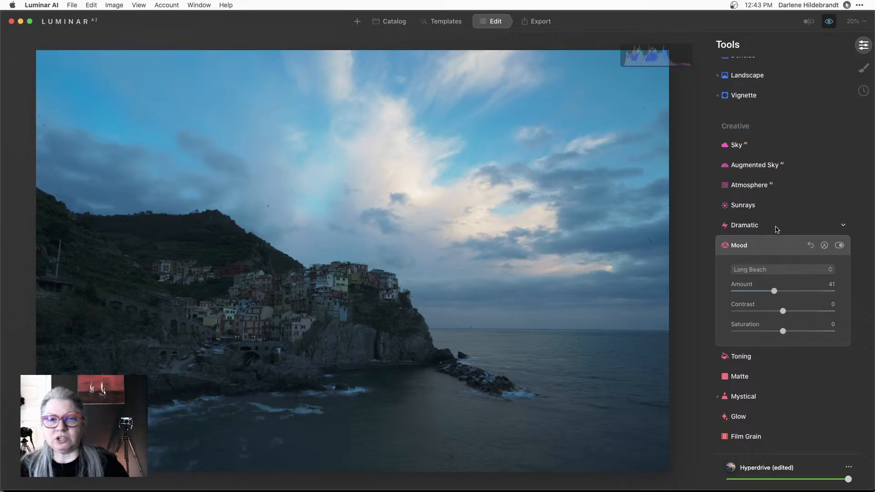
{"action": "key", "text": "backslash"}
{"action": "key", "text": "super+0"}
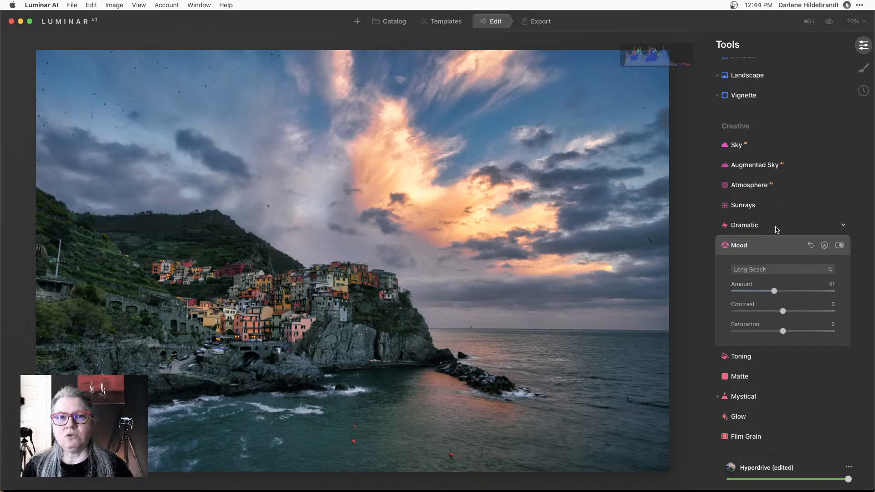
{"action": "key", "text": "backslash"}
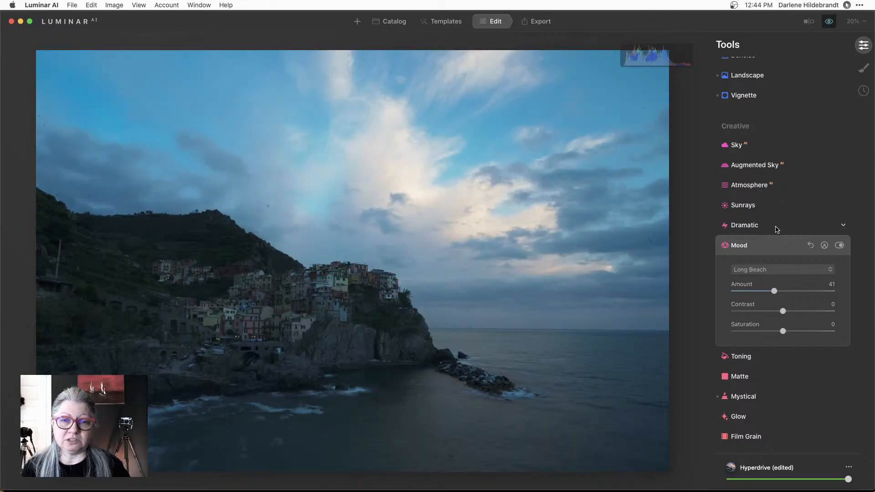
{"action": "key", "text": "backslash"}
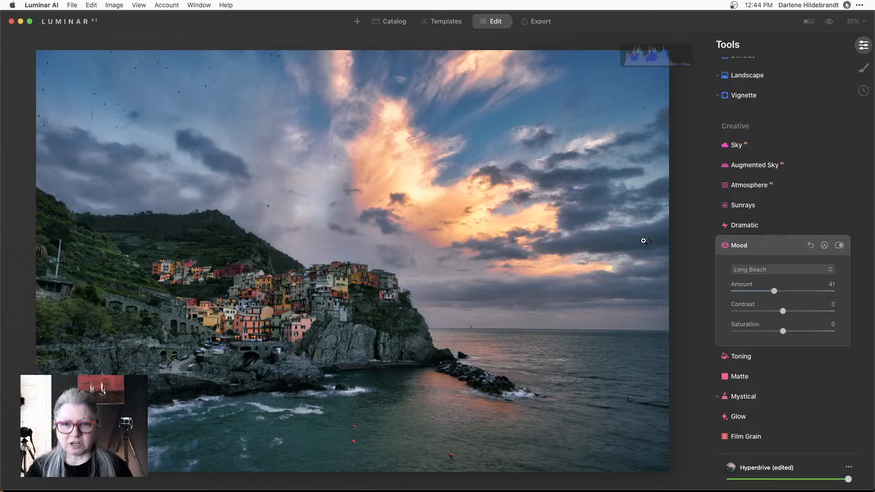
{"action": "key", "text": "backslash"}
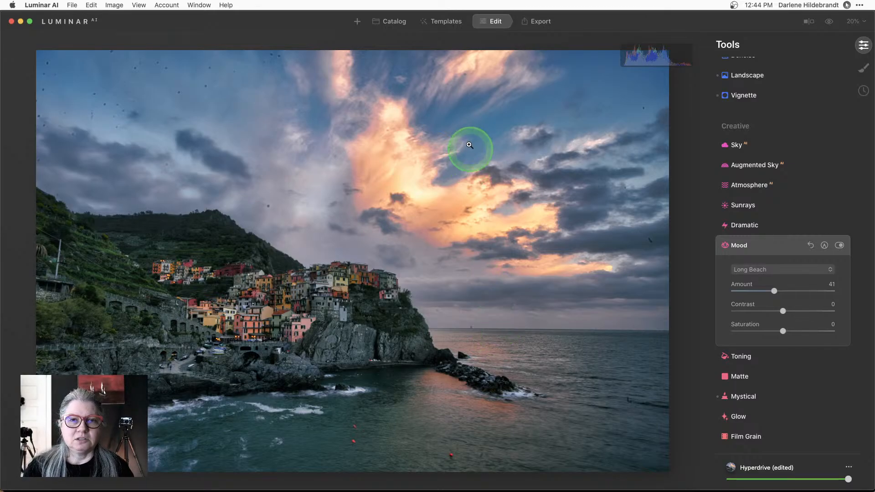
Step: Return to the catalog, then switch to Lightroom Classic and show its photos in the Library grid
{"action": "left_click", "coordinate": [385, 25]}
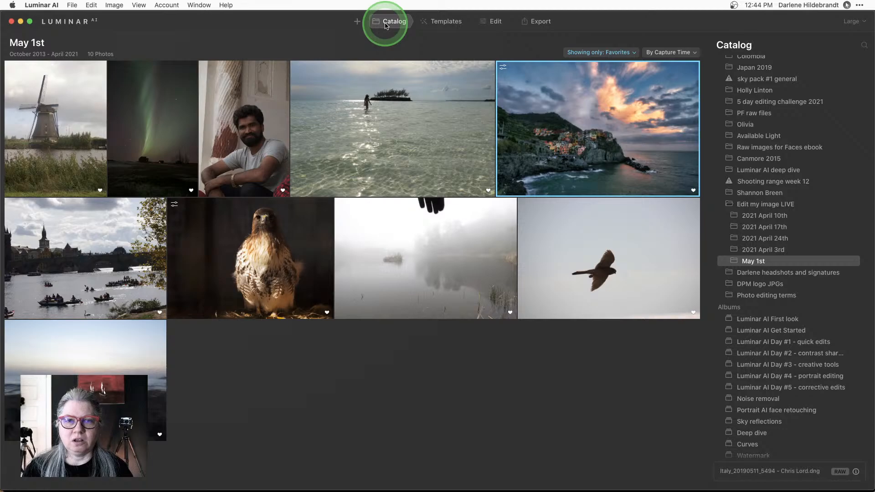
{"action": "key", "text": "super+Tab"}
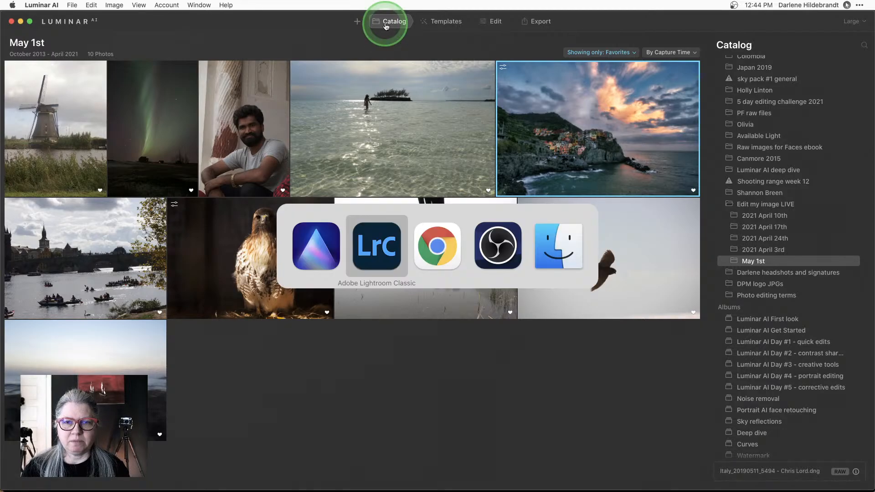
{"action": "key", "text": "g"}
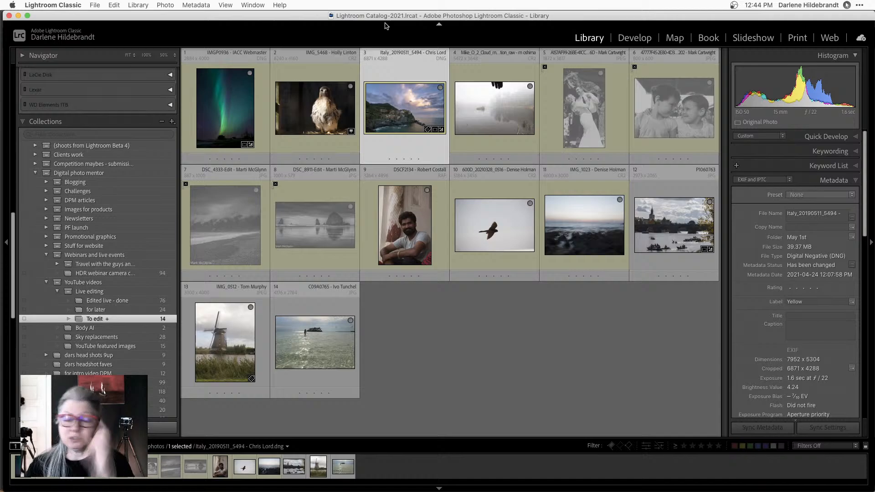
{"action": "left_click", "coordinate": [384, 29]}
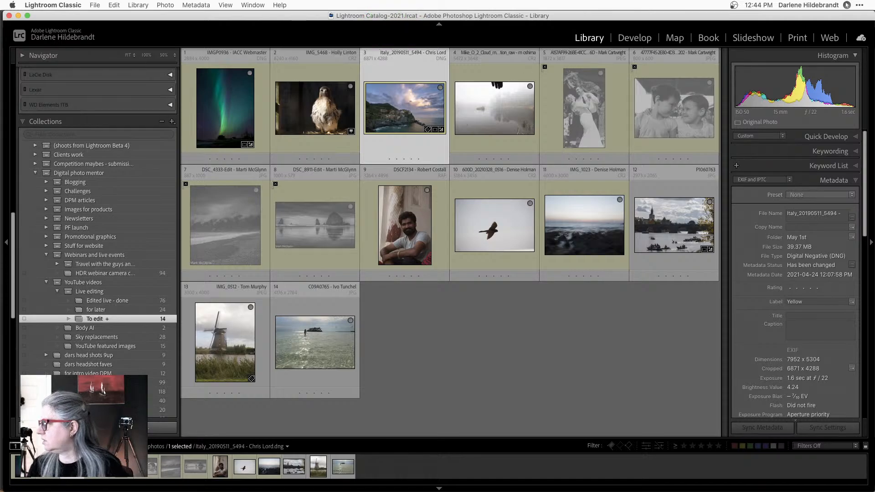
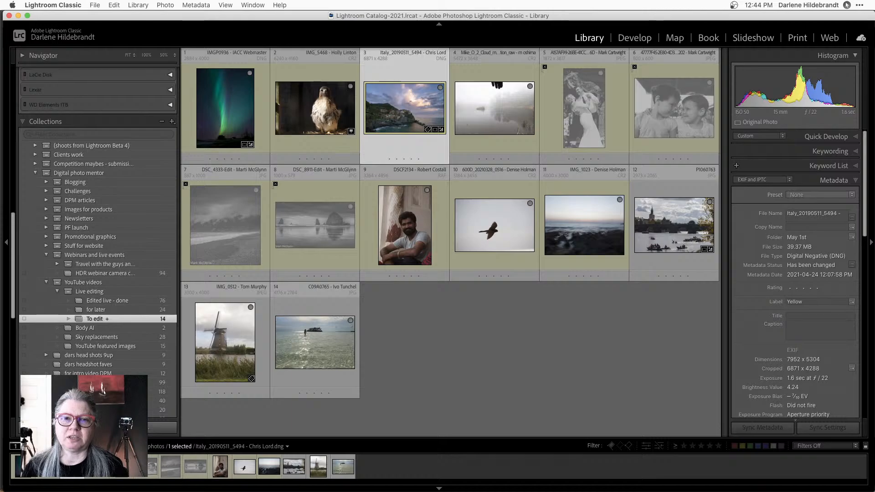
Step: Open the hawk photo in the Develop module, zoomed in on the bird's face
{"action": "double_click", "coordinate": [333, 113]}
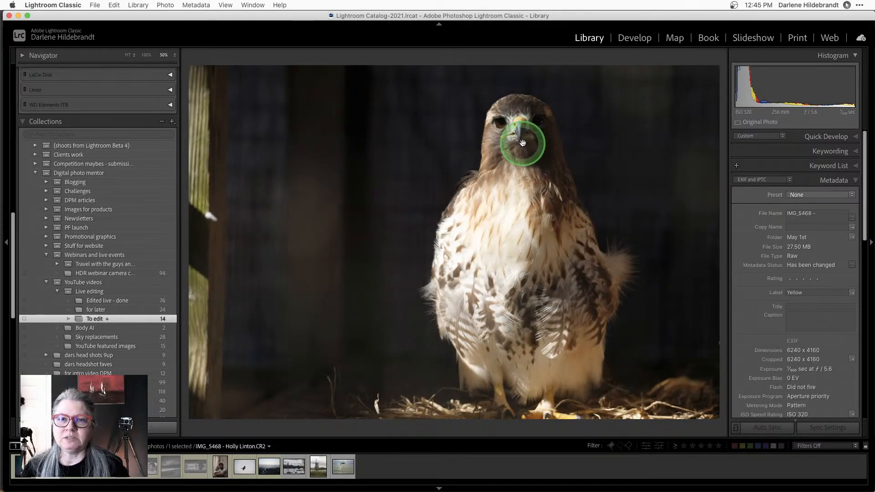
{"action": "left_click", "coordinate": [510, 143]}
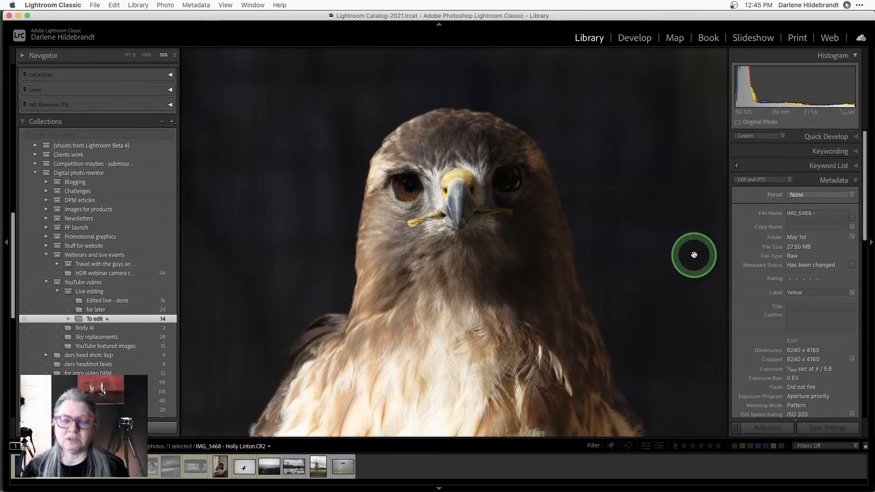
{"action": "key", "text": "d"}
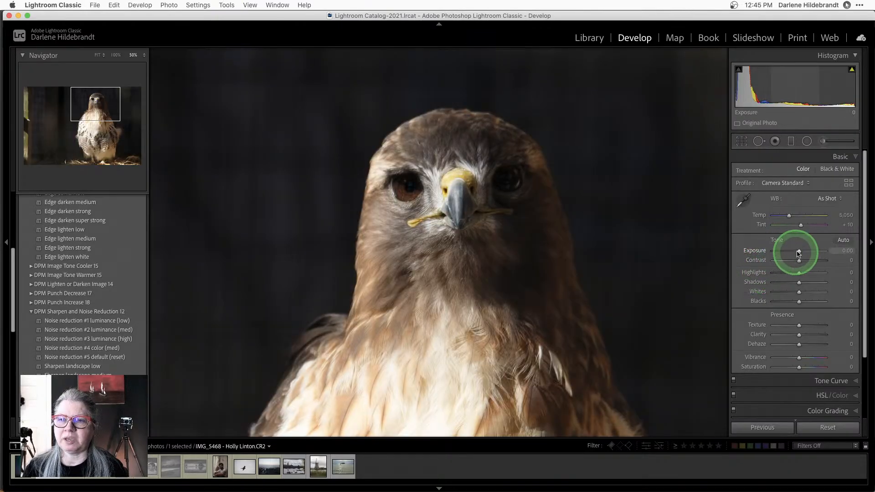
Step: Set up an adjustment brush with Exposure 0.46, Shadows 17 and a brush size of 5
{"action": "left_click", "coordinate": [823, 141]}
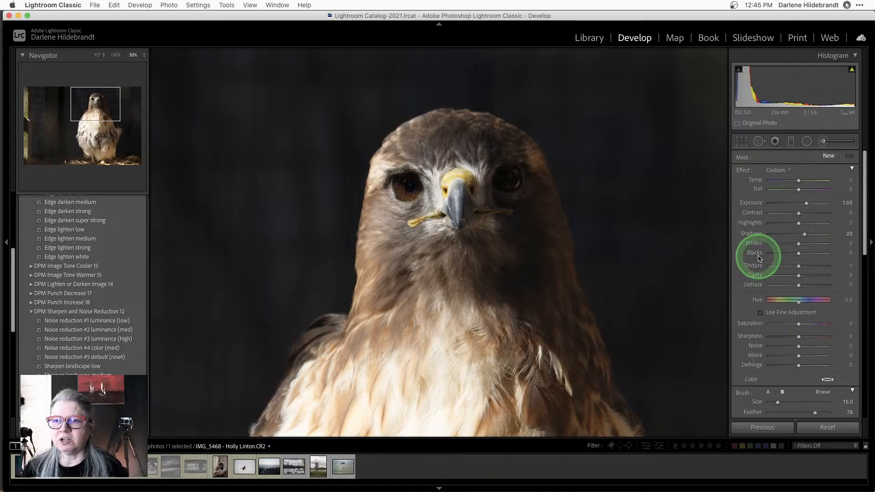
{"action": "left_click_drag", "start_coordinate": [808, 203], "coordinate": [804, 235]}
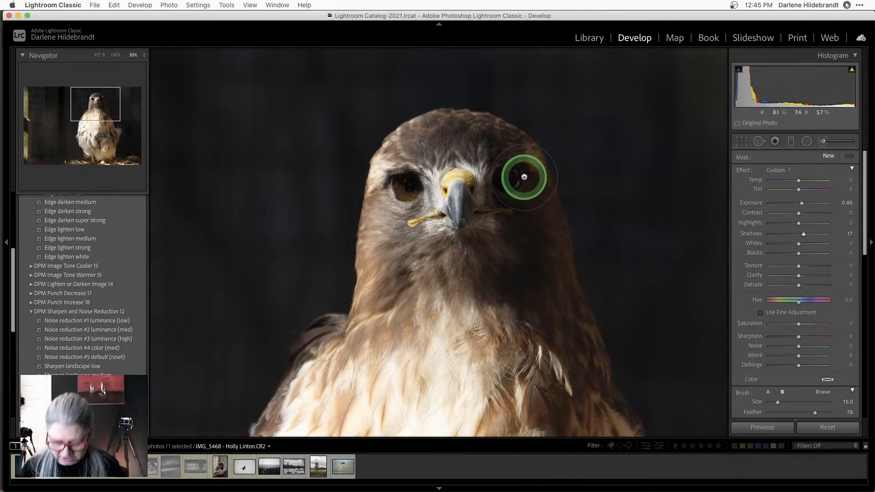
{"action": "key", "text": "bracketleft"}
{"action": "key", "text": "bracketleft"}
{"action": "key", "text": "bracketleft"}
{"action": "key", "text": "bracketleft"}
{"action": "scroll", "coordinate": [501, 179], "scroll_direction": "down", "scroll_amount": 3}
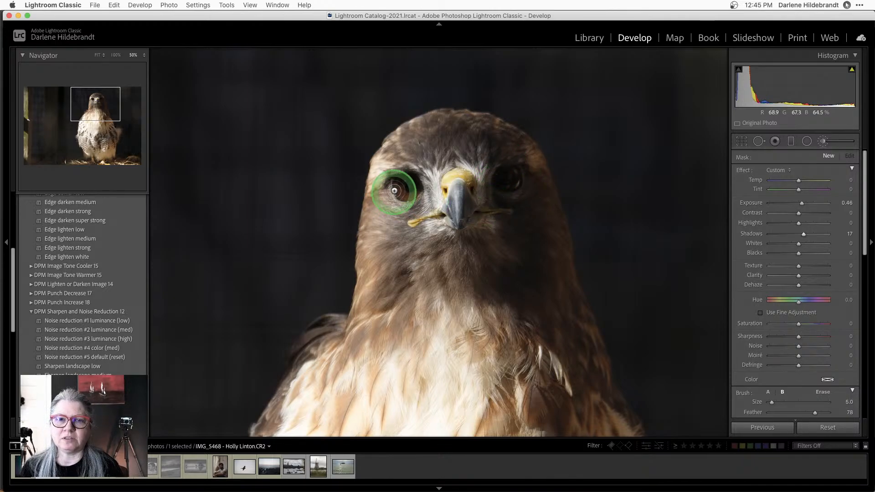
Step: Brush the lightening adjustment over both of the hawk's eyes, hide the mask overlay and compare with the original
{"action": "mouse_move", "coordinate": [400, 181]}
{"action": "left_mouse_down"}
{"action": "mouse_move", "coordinate": [412, 191]}
{"action": "mouse_move", "coordinate": [404, 192]}
{"action": "left_mouse_up"}
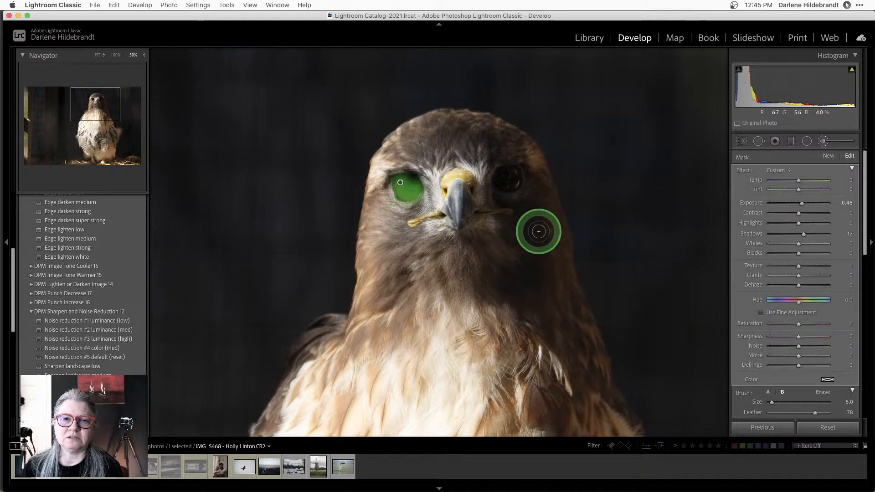
{"action": "left_click_drag", "start_coordinate": [511, 183], "coordinate": [505, 182]}
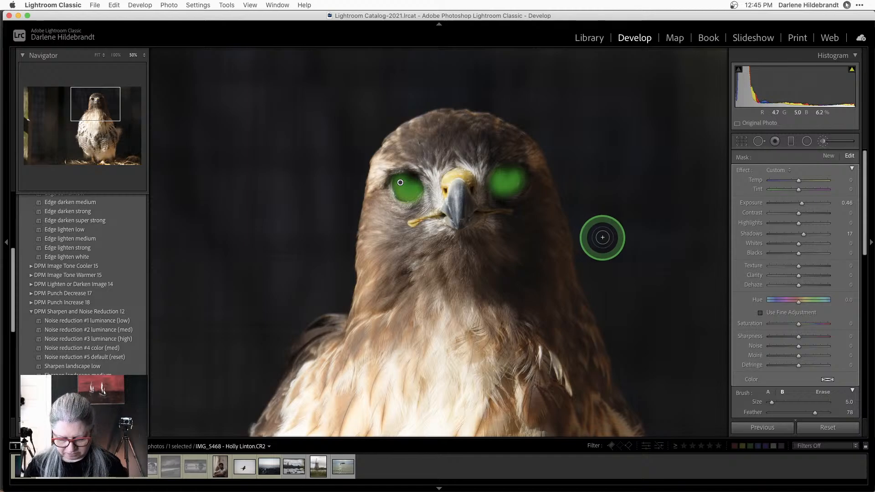
{"action": "key", "text": "o"}
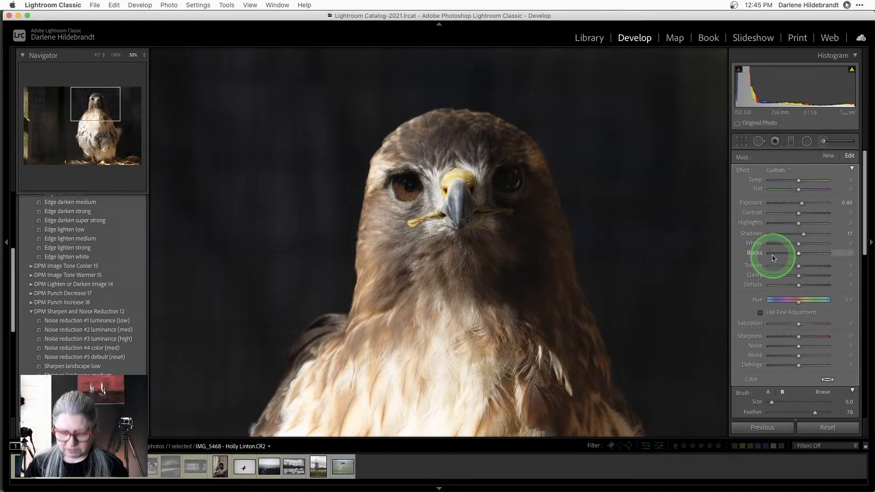
{"action": "scroll", "coordinate": [773, 255], "scroll_direction": "down", "scroll_amount": 2}
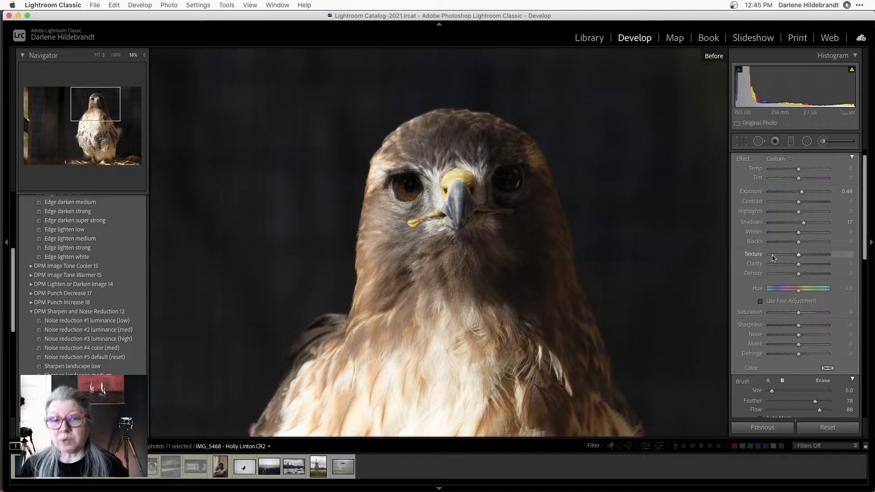
{"action": "key", "text": "backslash"}
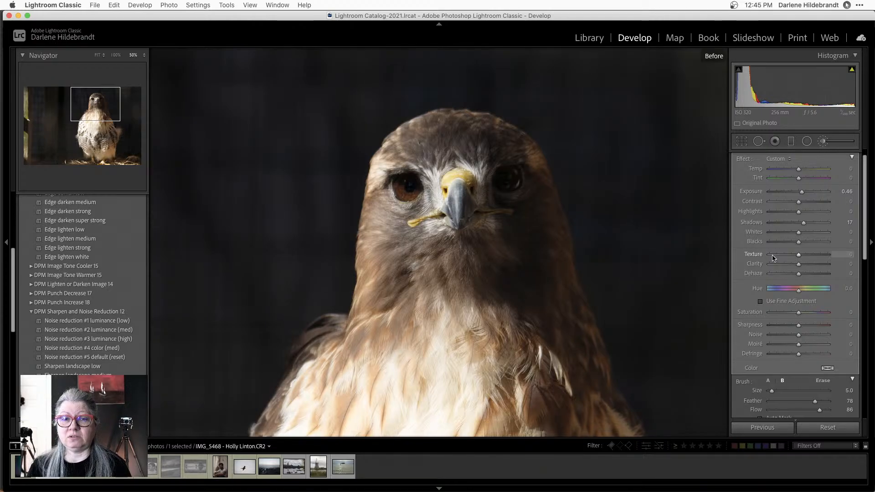
Step: Switch to Luminar AI and open the hawk photo from the May 1st folder for editing
{"action": "key", "text": "super+Tab"}
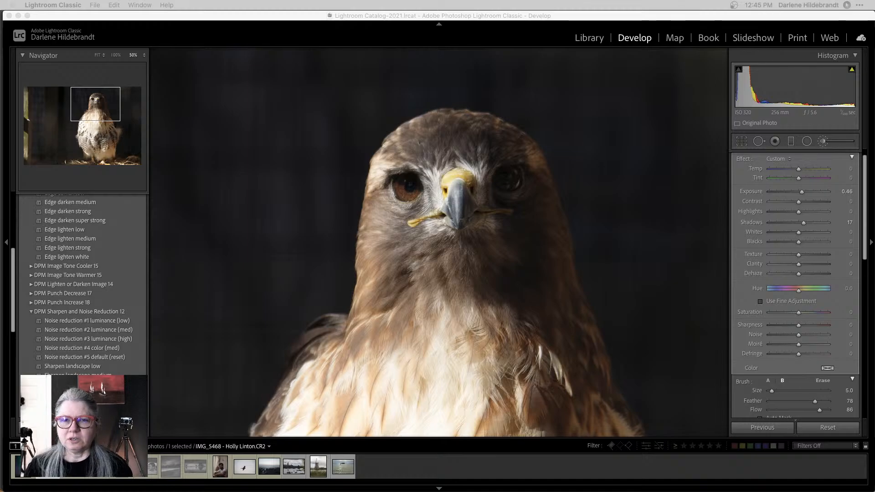
{"action": "left_click", "coordinate": [590, 199]}
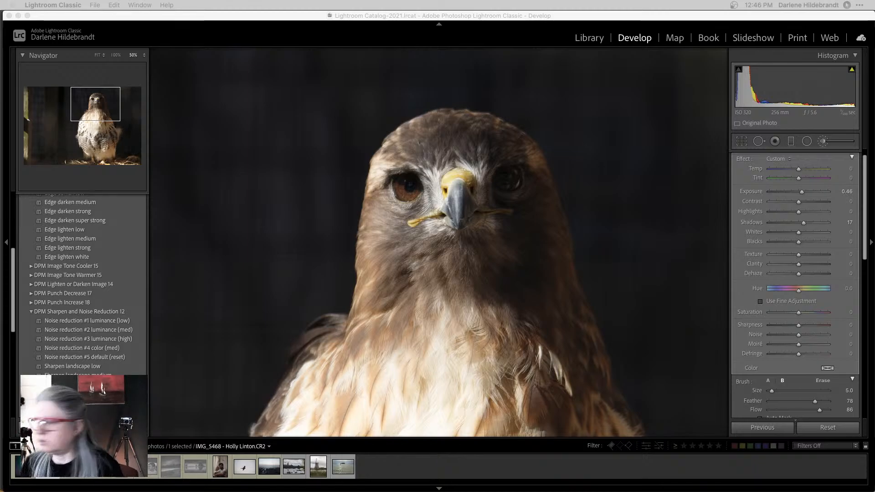
{"action": "key", "text": "super+Tab"}
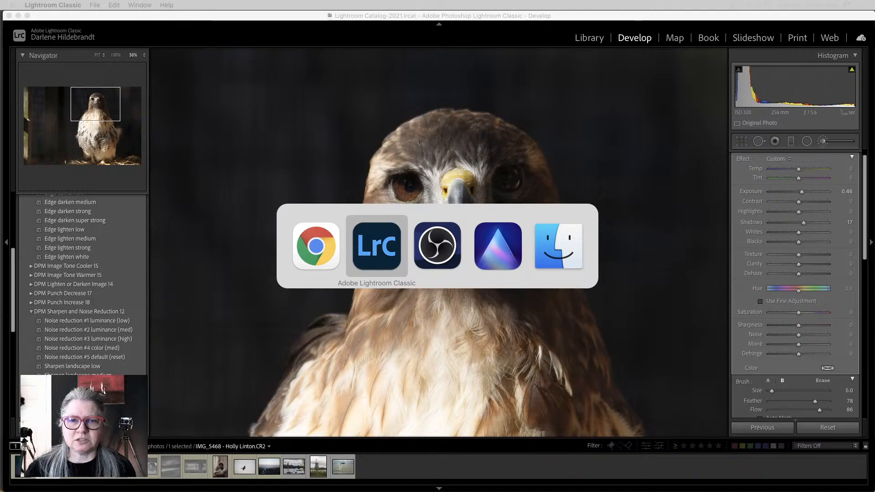
{"action": "key", "text": "super+Tab"}
{"action": "key", "text": "super+Tab"}
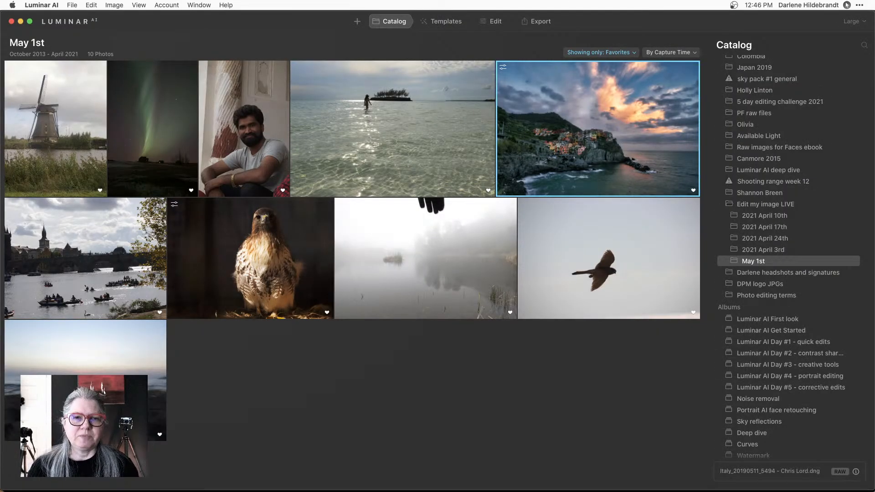
{"action": "double_click", "coordinate": [247, 249]}
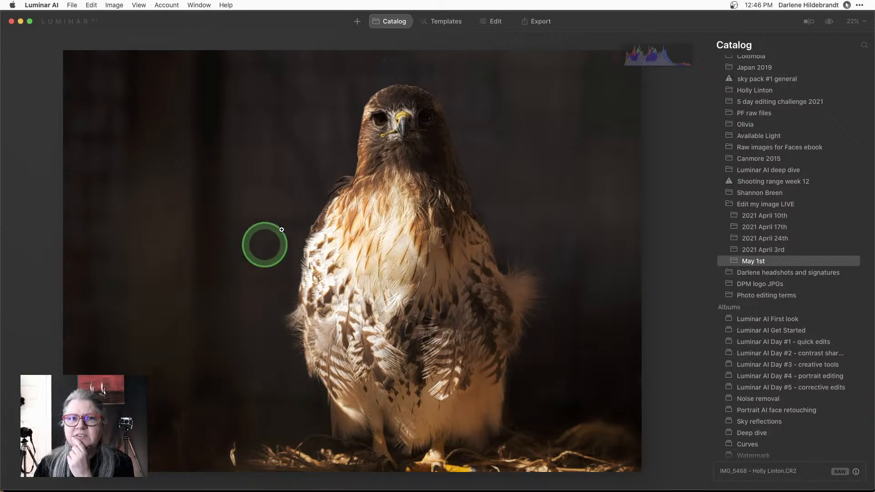
{"action": "left_click", "coordinate": [495, 23]}
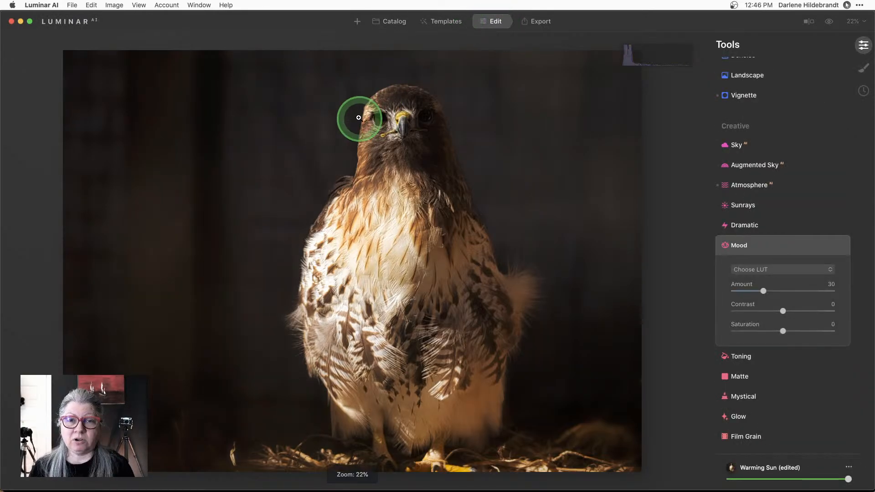
Step: Collapse the Mood tool and inspect the hawk's face at 100% zoom
{"action": "left_click", "coordinate": [773, 247]}
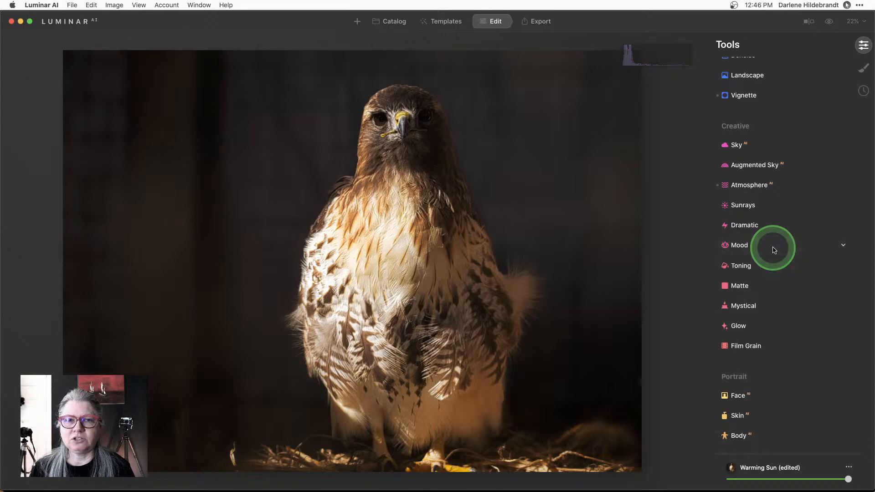
{"action": "scroll", "coordinate": [773, 248], "scroll_direction": "down", "scroll_amount": 6}
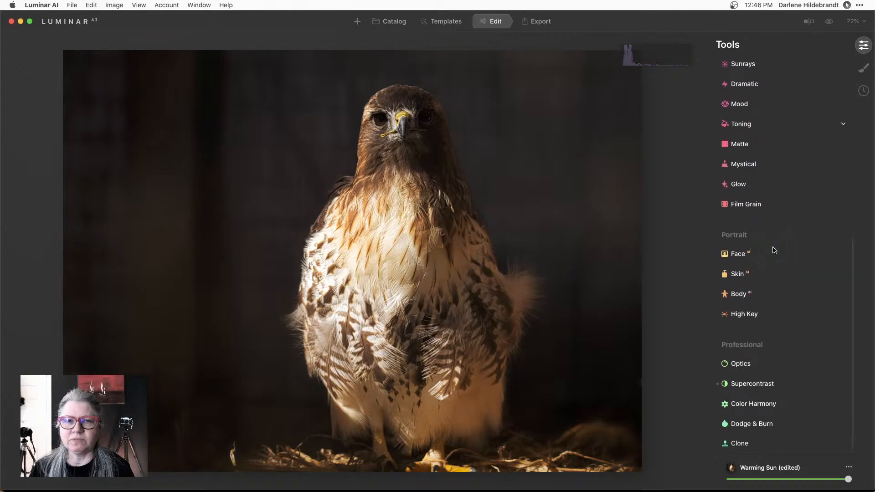
{"action": "scroll", "coordinate": [773, 248], "scroll_direction": "up", "scroll_amount": 3}
{"action": "left_click", "coordinate": [400, 117]}
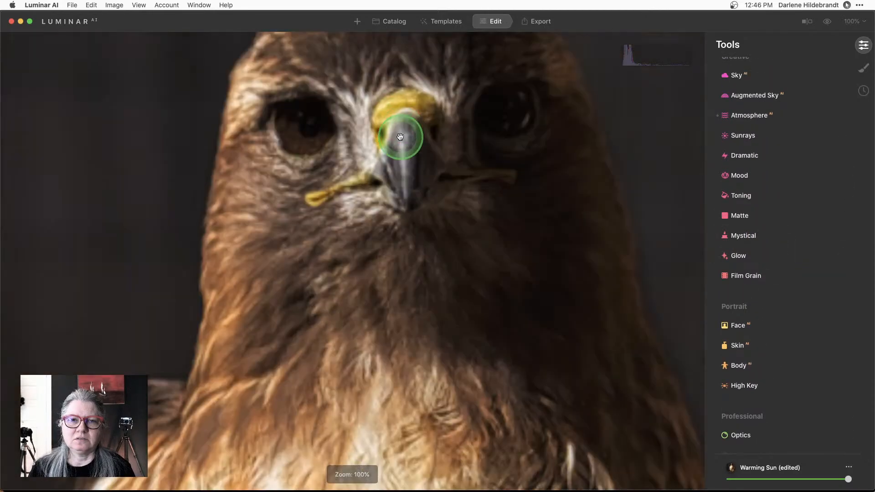
{"action": "left_click", "coordinate": [408, 199]}
{"action": "scroll", "coordinate": [821, 361], "scroll_direction": "down", "scroll_amount": 1}
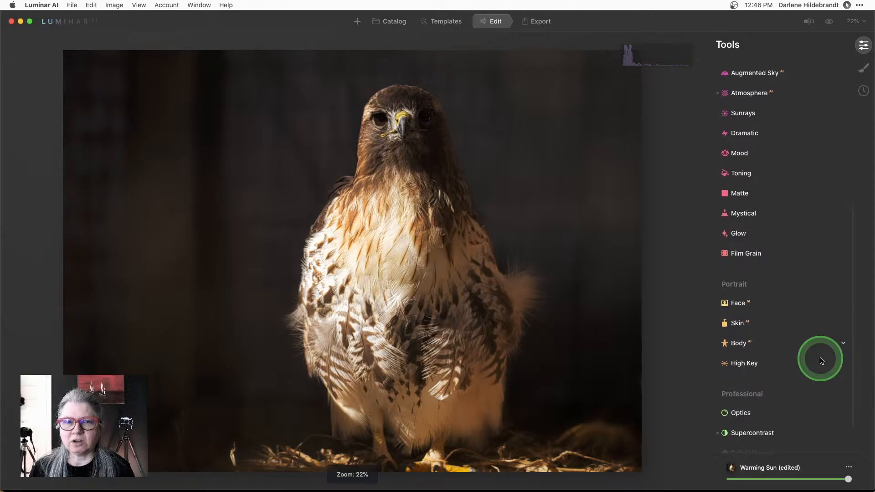
{"action": "scroll", "coordinate": [806, 355], "scroll_direction": "down", "scroll_amount": 2}
{"action": "left_click", "coordinate": [747, 419]}
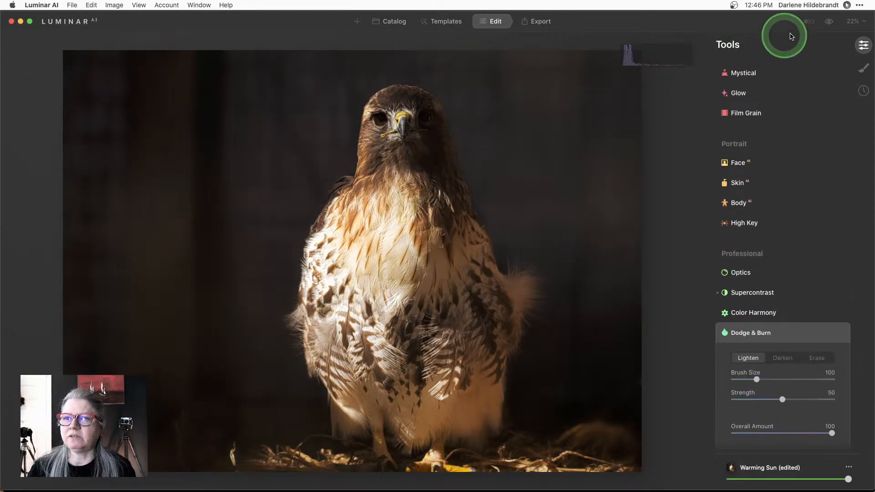
{"action": "left_click", "coordinate": [843, 26]}
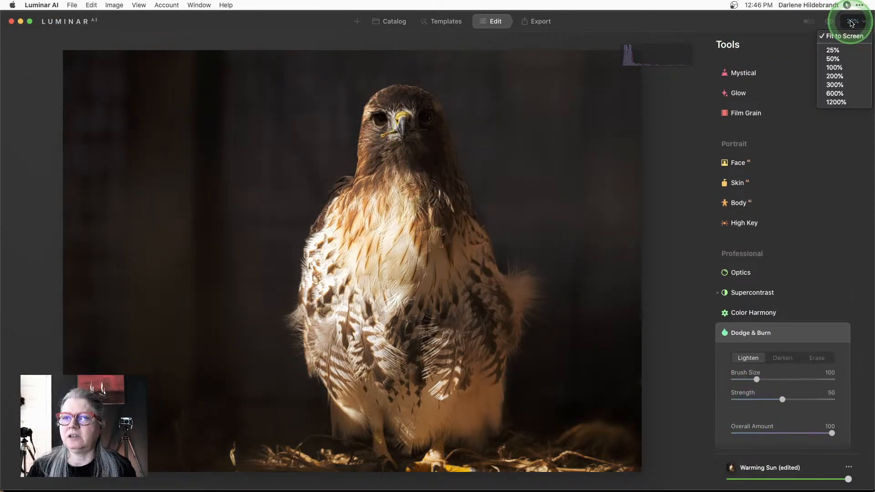
{"action": "left_click", "coordinate": [834, 68]}
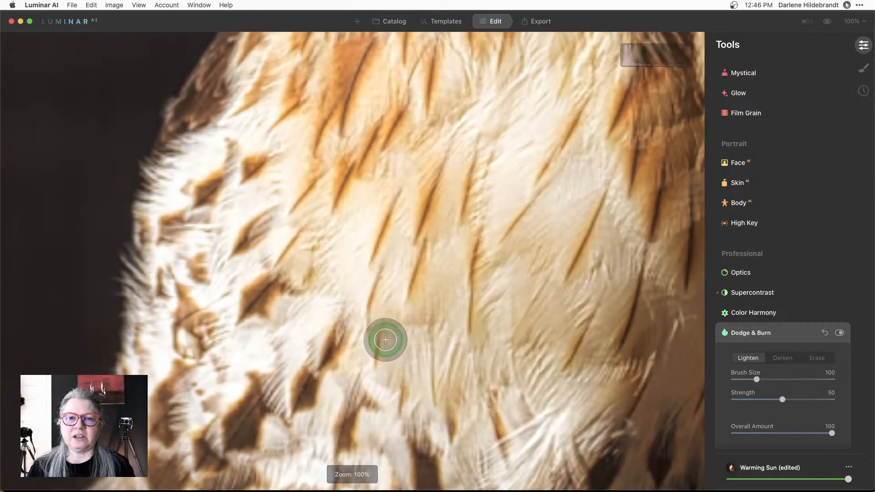
{"action": "key", "text": "super+z"}
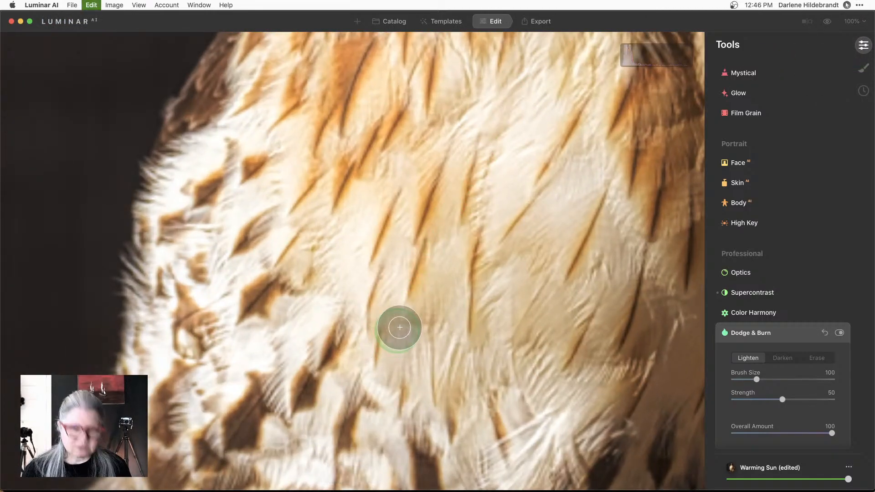
{"action": "left_click_drag", "start_coordinate": [491, 107], "coordinate": [416, 353]}
{"action": "left_click_drag", "start_coordinate": [500, 141], "coordinate": [434, 306]}
{"action": "left_click_drag", "start_coordinate": [457, 97], "coordinate": [400, 197]}
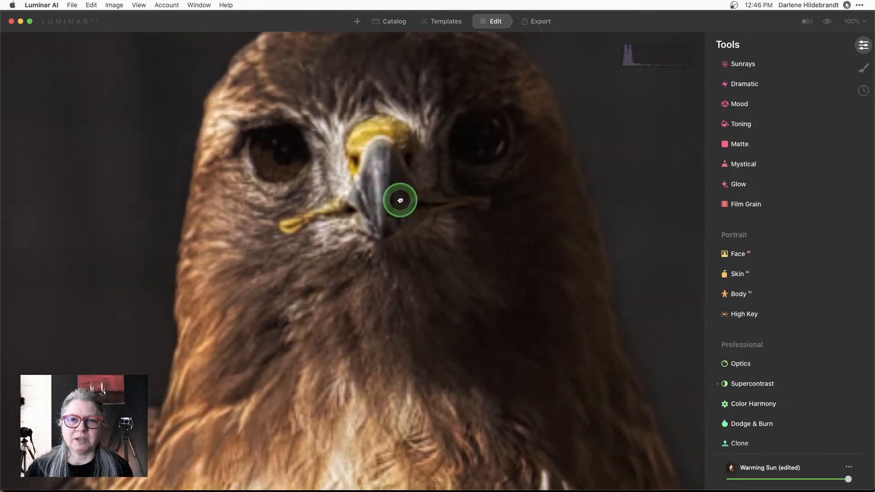
{"action": "key", "text": "super+0"}
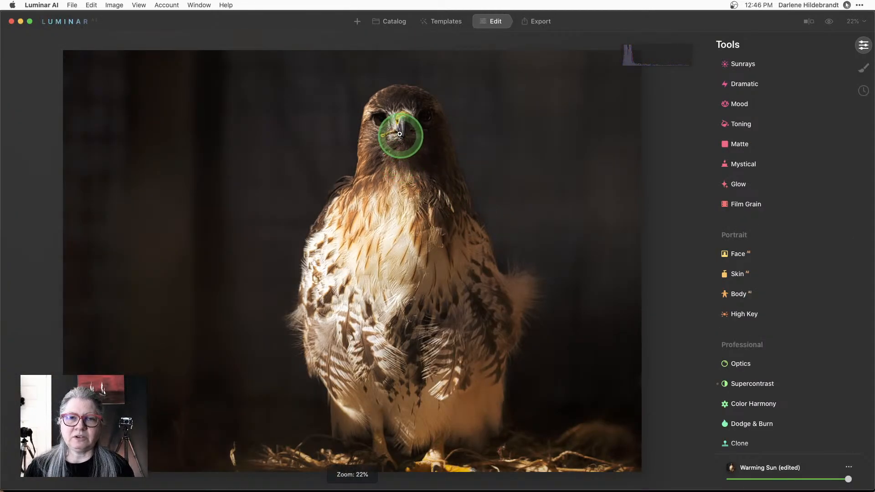
{"action": "left_click", "coordinate": [399, 129]}
{"action": "left_click", "coordinate": [402, 128]}
{"action": "left_click", "coordinate": [424, 108]}
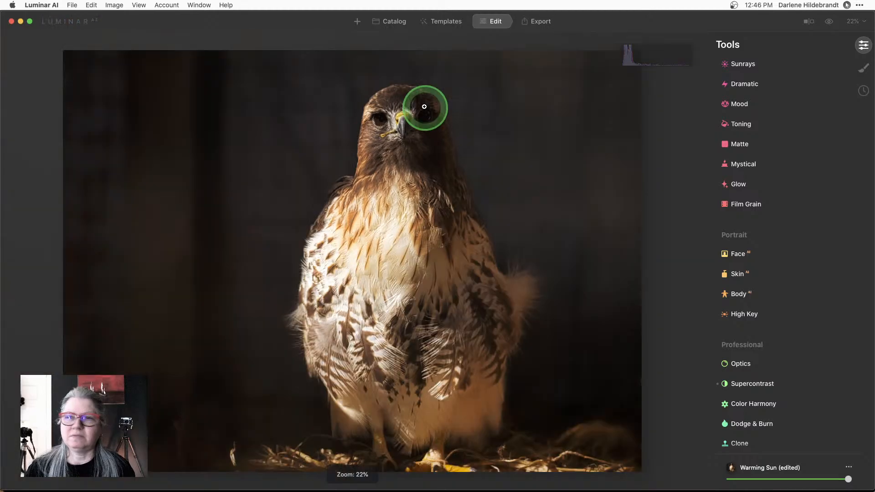
Step: Open Dodge & Burn in Lighten mode with Strength 20, viewing the hawk's face at 100% zoom
{"action": "left_click", "coordinate": [736, 424]}
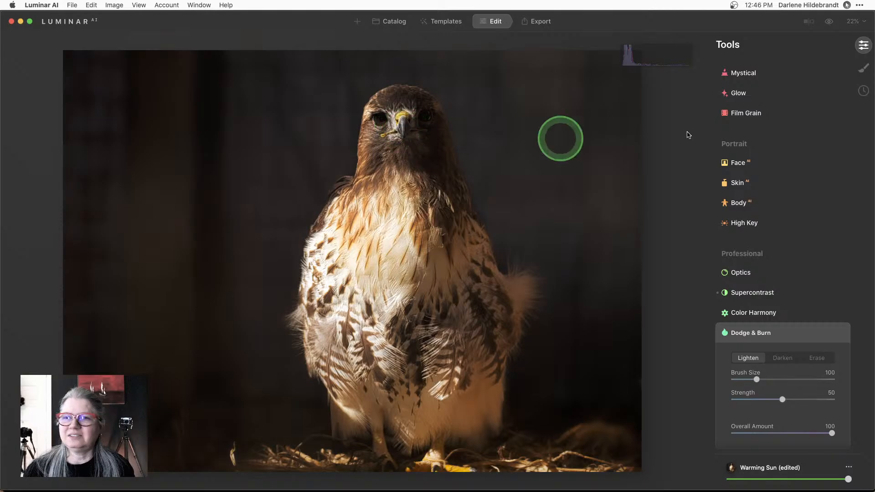
{"action": "left_click", "coordinate": [854, 22]}
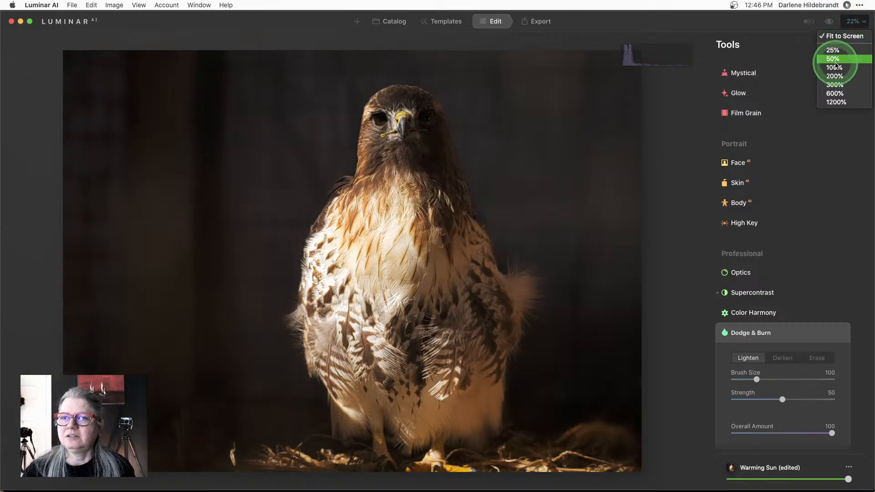
{"action": "left_click", "coordinate": [837, 67]}
{"action": "scroll", "coordinate": [458, 131], "scroll_direction": "up", "scroll_amount": 10}
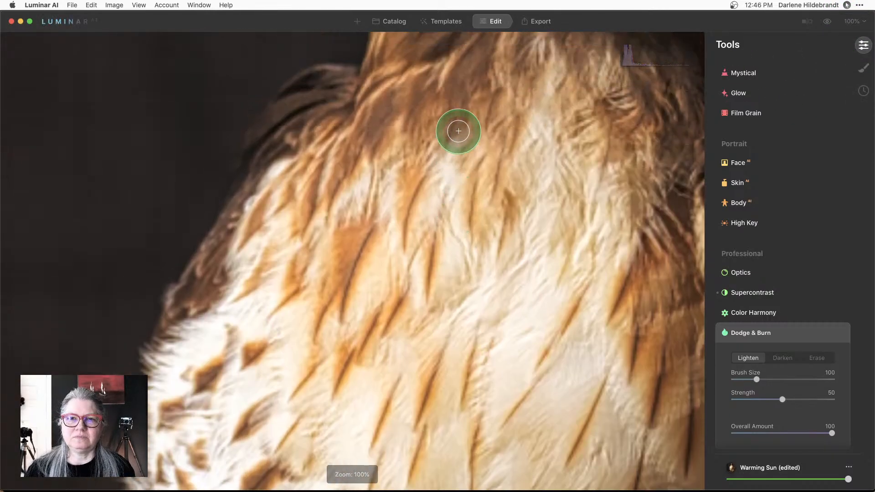
{"action": "scroll", "coordinate": [458, 131], "scroll_direction": "up", "scroll_amount": 5}
{"action": "scroll", "coordinate": [458, 131], "scroll_direction": "right", "scroll_amount": 5}
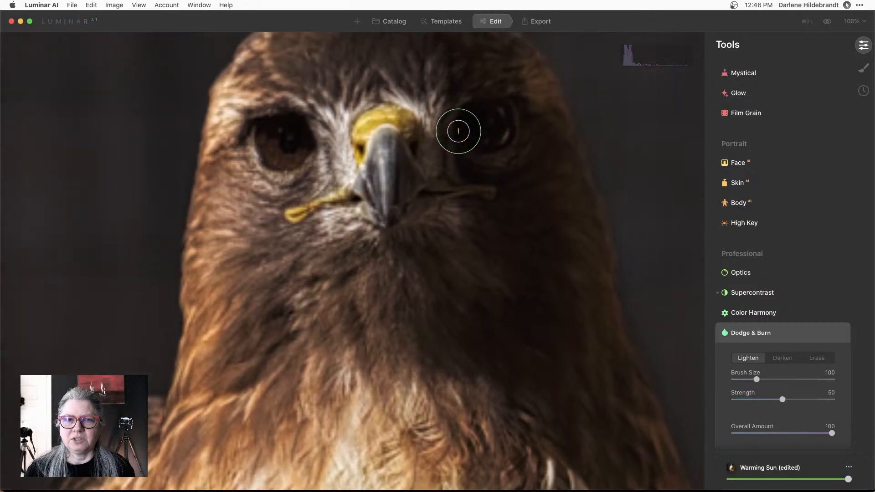
{"action": "left_click", "coordinate": [739, 355]}
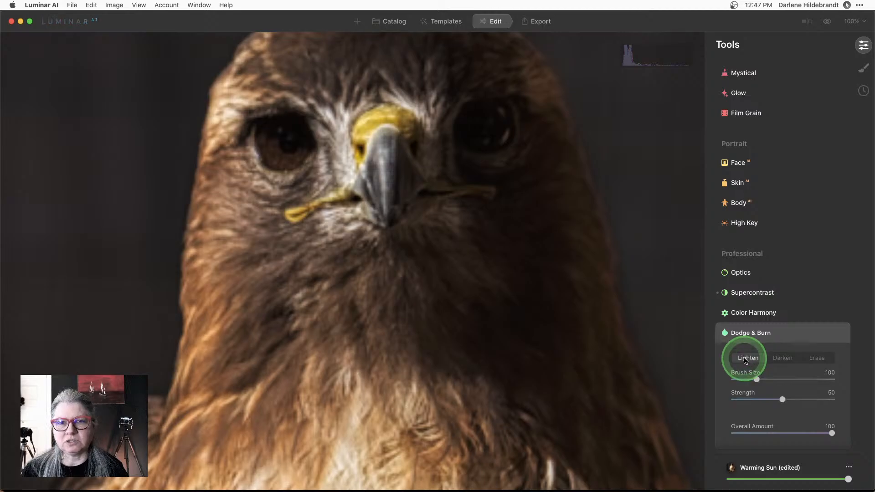
{"action": "left_click_drag", "start_coordinate": [782, 400], "coordinate": [751, 401]}
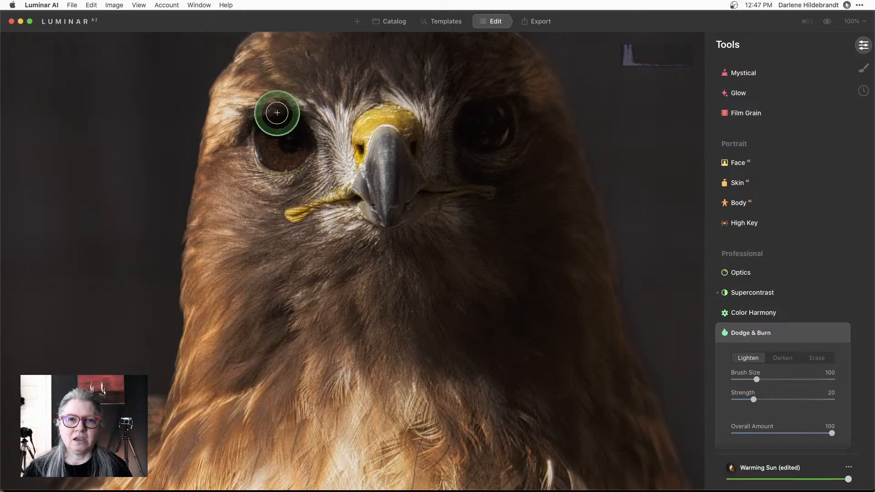
Step: Try several Dodge & Burn brush sizes over the hawk's eye, including 40, 112 and 52, ending at 100
{"action": "key", "text": "bracketleft"}
{"action": "key", "text": "bracketleft"}
{"action": "key", "text": "bracketleft"}
{"action": "key", "text": "bracketleft"}
{"action": "key", "text": "bracketleft"}
{"action": "key", "text": "bracketleft"}
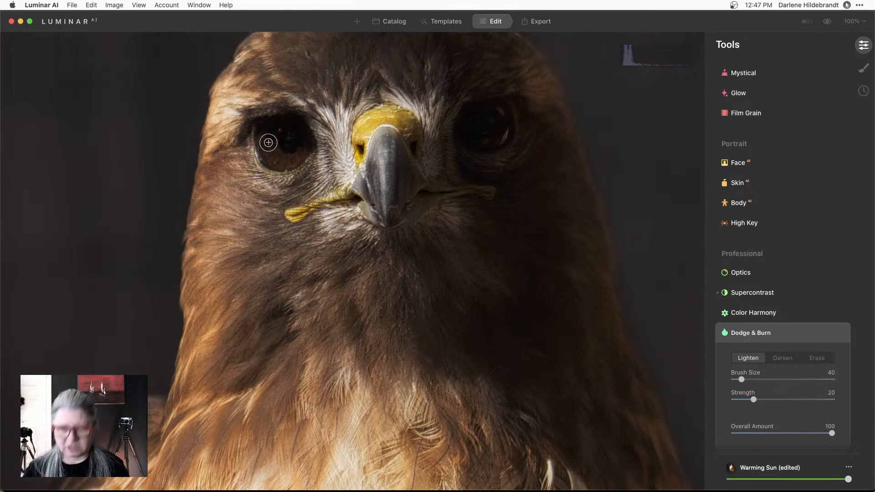
{"action": "key", "text": "bracketright"}
{"action": "key", "text": "bracketright"}
{"action": "key", "text": "bracketright"}
{"action": "key", "text": "bracketright"}
{"action": "key", "text": "bracketright"}
{"action": "key", "text": "bracketright"}
{"action": "key", "text": "bracketright"}
{"action": "key", "text": "bracketright"}
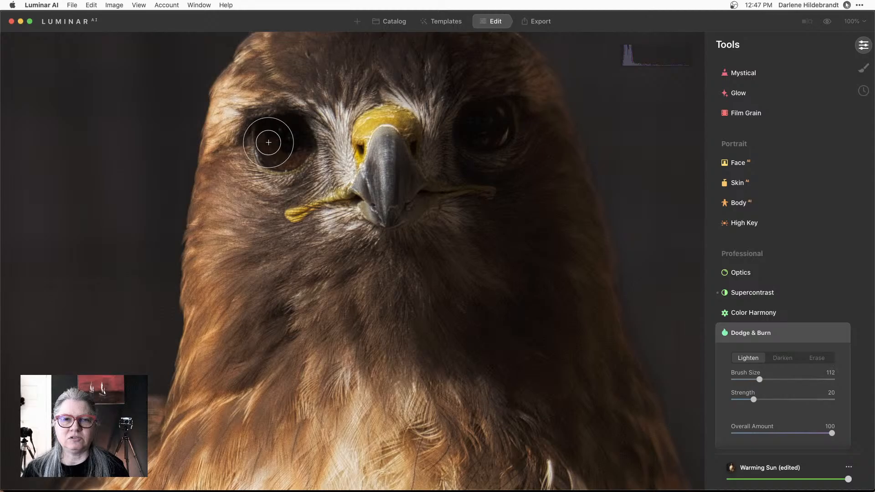
{"action": "key", "text": "bracketleft"}
{"action": "key", "text": "bracketleft"}
{"action": "key", "text": "bracketleft"}
{"action": "key", "text": "bracketleft"}
{"action": "key", "text": "bracketleft"}
{"action": "key", "text": "bracketleft"}
{"action": "key", "text": "bracketleft"}
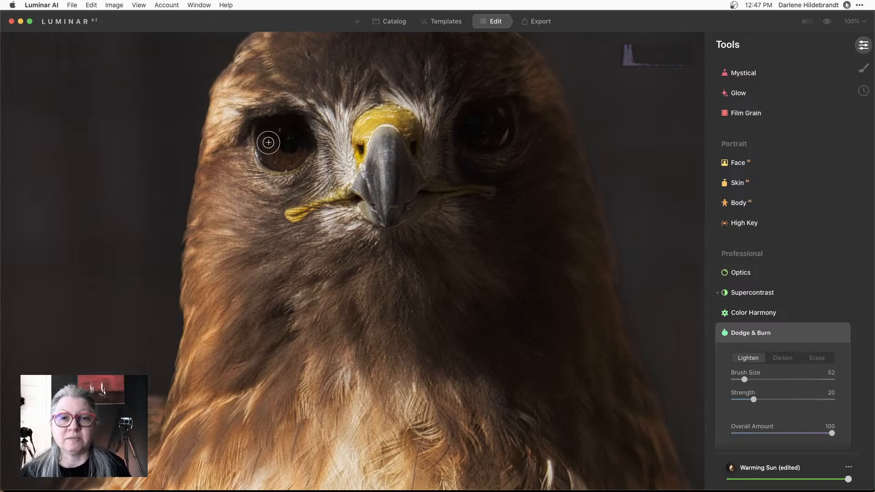
{"action": "key", "text": "bracketright"}
{"action": "key", "text": "bracketright"}
{"action": "key", "text": "bracketright"}
{"action": "key", "text": "bracketright"}
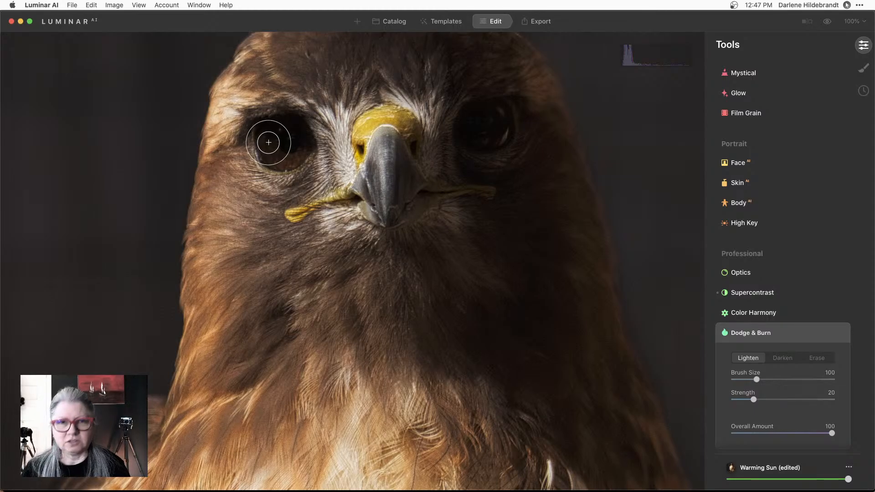
Step: Lighten both of the hawk's eyes using brush size 76 and Strength 20, check the effect, and collapse Dodge & Burn
{"action": "key", "text": "bracketleft"}
{"action": "mouse_move", "coordinate": [268, 142]}
{"action": "left_mouse_down"}
{"action": "mouse_move", "coordinate": [288, 159]}
{"action": "mouse_move", "coordinate": [302, 146]}
{"action": "mouse_move", "coordinate": [269, 152]}
{"action": "mouse_move", "coordinate": [265, 132]}
{"action": "mouse_move", "coordinate": [269, 150]}
{"action": "mouse_move", "coordinate": [293, 147]}
{"action": "left_mouse_up"}
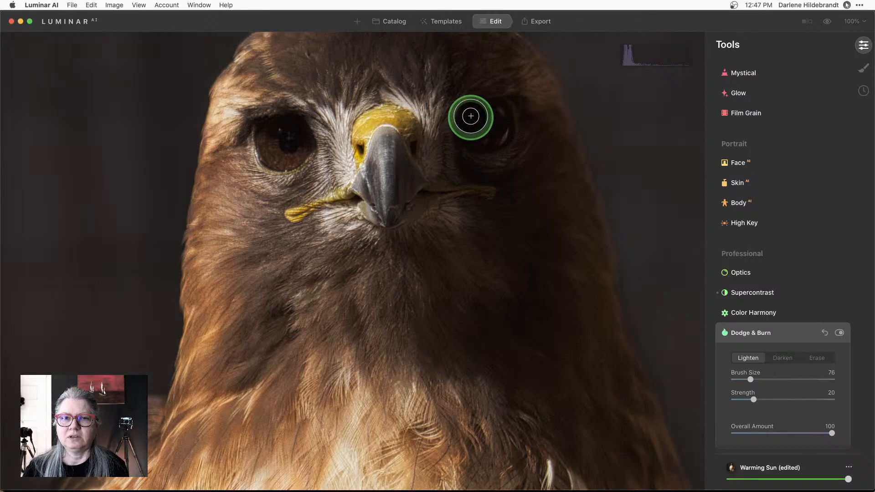
{"action": "mouse_move", "coordinate": [471, 122]}
{"action": "left_mouse_down"}
{"action": "mouse_move", "coordinate": [481, 139]}
{"action": "mouse_move", "coordinate": [504, 128]}
{"action": "mouse_move", "coordinate": [480, 135]}
{"action": "mouse_move", "coordinate": [466, 119]}
{"action": "left_mouse_up"}
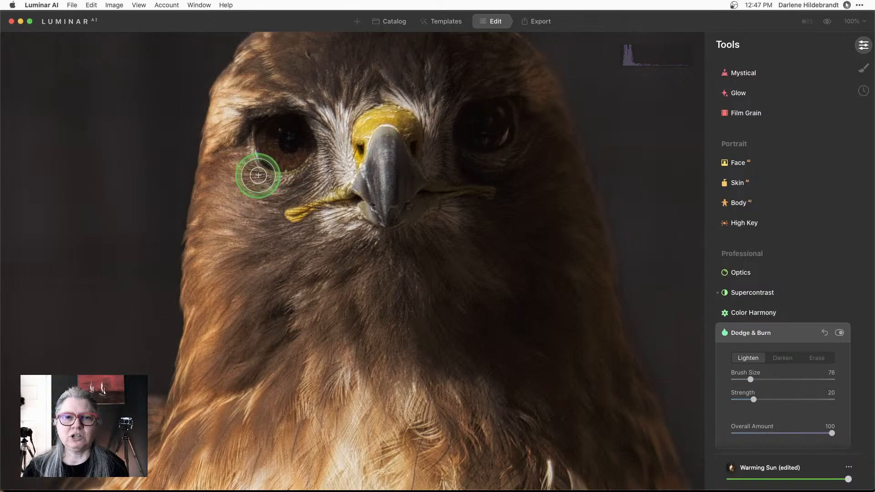
{"action": "mouse_move", "coordinate": [272, 135]}
{"action": "left_mouse_down"}
{"action": "mouse_move", "coordinate": [300, 136]}
{"action": "mouse_move", "coordinate": [276, 157]}
{"action": "mouse_move", "coordinate": [267, 133]}
{"action": "mouse_move", "coordinate": [268, 150]}
{"action": "mouse_move", "coordinate": [298, 151]}
{"action": "mouse_move", "coordinate": [277, 154]}
{"action": "mouse_move", "coordinate": [264, 134]}
{"action": "mouse_move", "coordinate": [273, 151]}
{"action": "mouse_move", "coordinate": [304, 138]}
{"action": "left_mouse_up"}
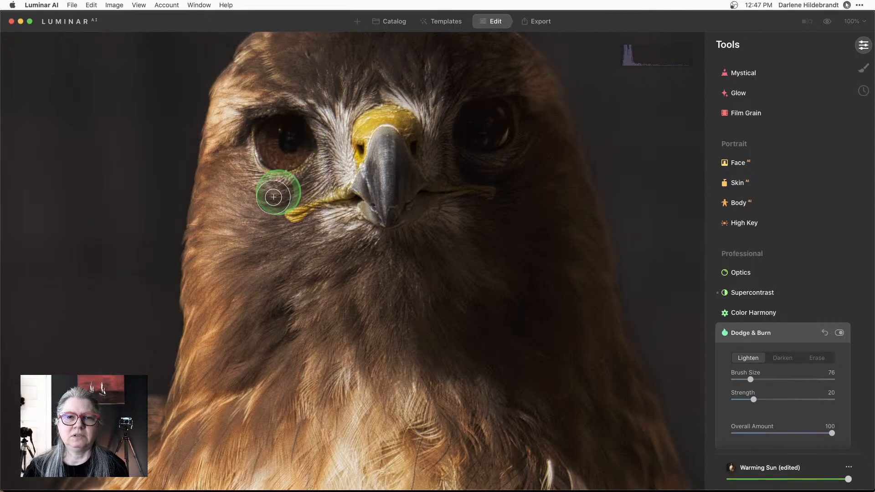
{"action": "mouse_move", "coordinate": [473, 123]}
{"action": "left_mouse_down"}
{"action": "mouse_move", "coordinate": [499, 131]}
{"action": "mouse_move", "coordinate": [482, 137]}
{"action": "mouse_move", "coordinate": [469, 125]}
{"action": "mouse_move", "coordinate": [475, 136]}
{"action": "mouse_move", "coordinate": [500, 129]}
{"action": "mouse_move", "coordinate": [476, 130]}
{"action": "left_mouse_up"}
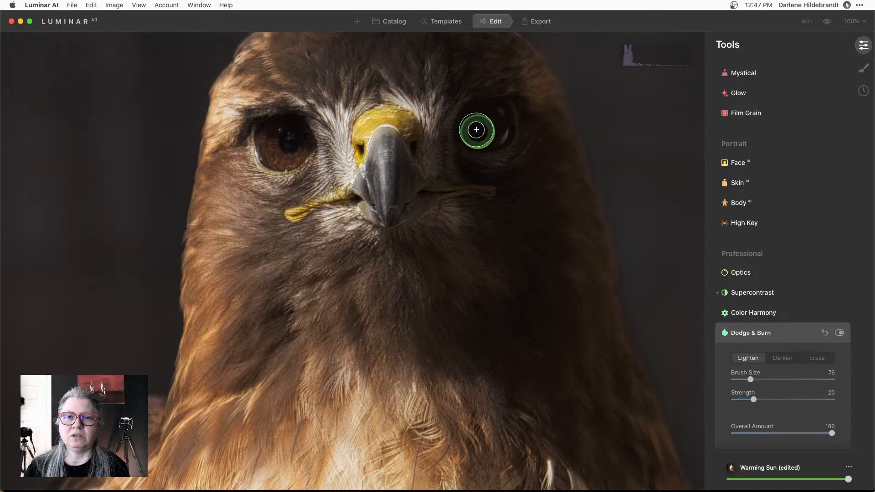
{"action": "left_click", "coordinate": [570, 220]}
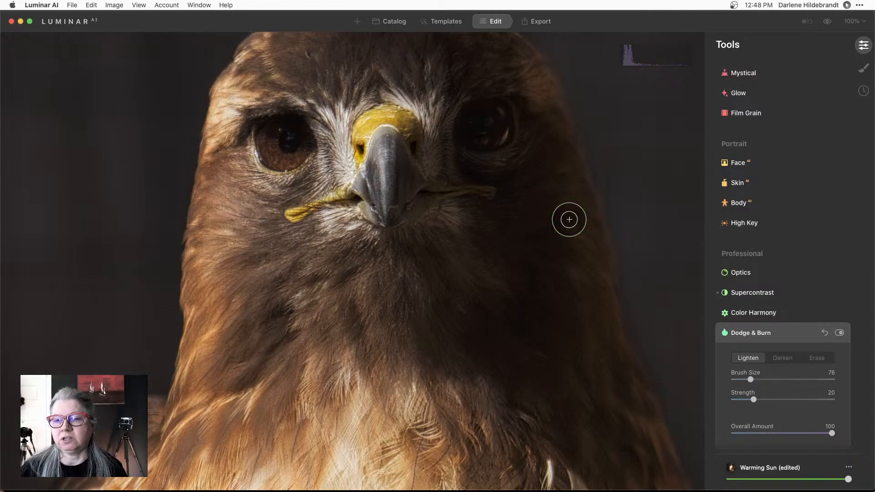
{"action": "left_click_drag", "start_coordinate": [569, 219], "coordinate": [570, 220]}
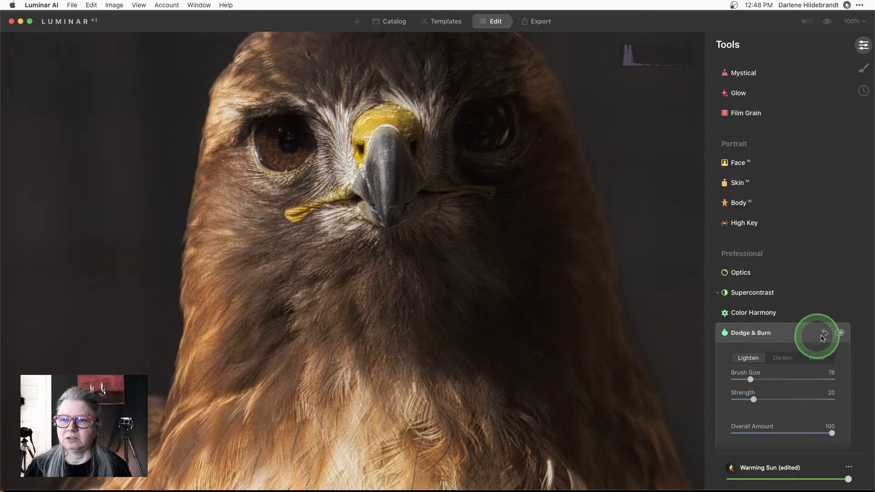
{"action": "left_click", "coordinate": [838, 333]}
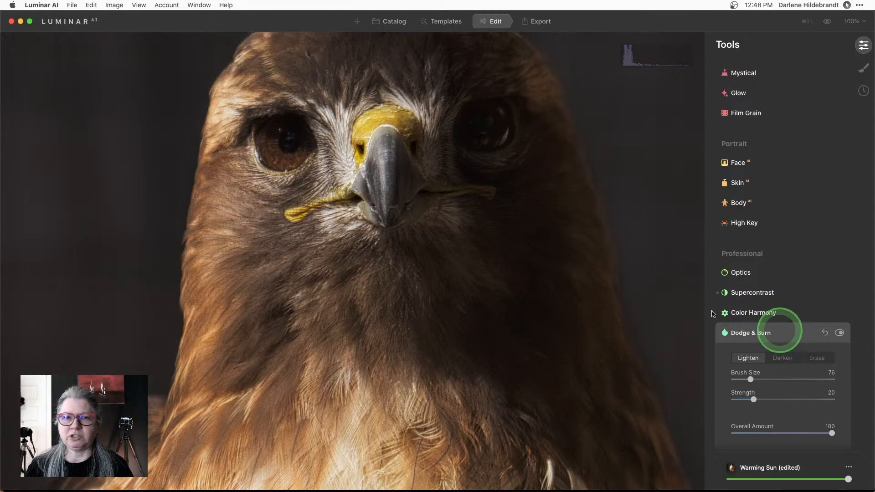
{"action": "left_click", "coordinate": [779, 330]}
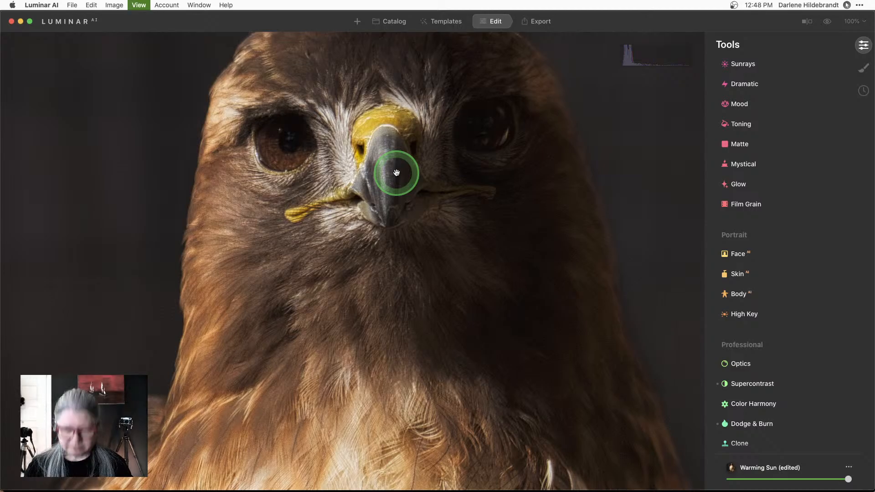
Step: Return Luminar AI to its catalog, switch to Lightroom Classic, and open the misty pond photo in the Develop module
{"action": "key", "text": "super+1"}
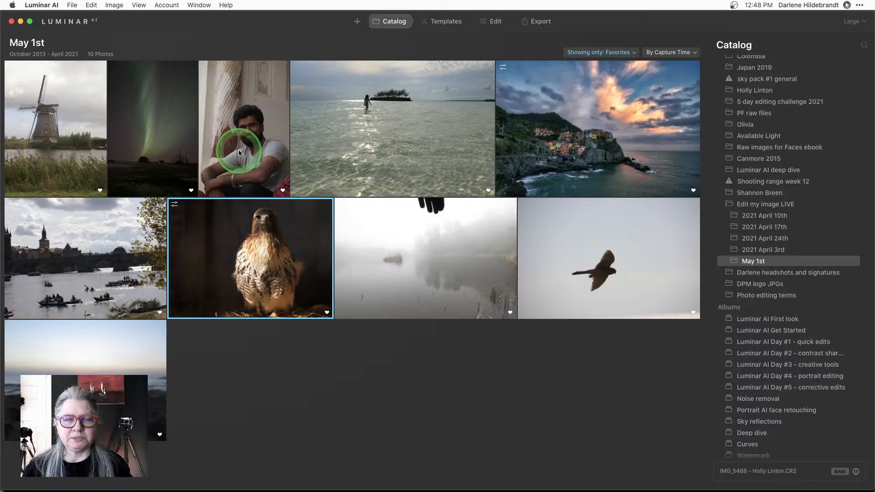
{"action": "key", "text": "super+Tab"}
{"action": "key", "text": "super+Tab"}
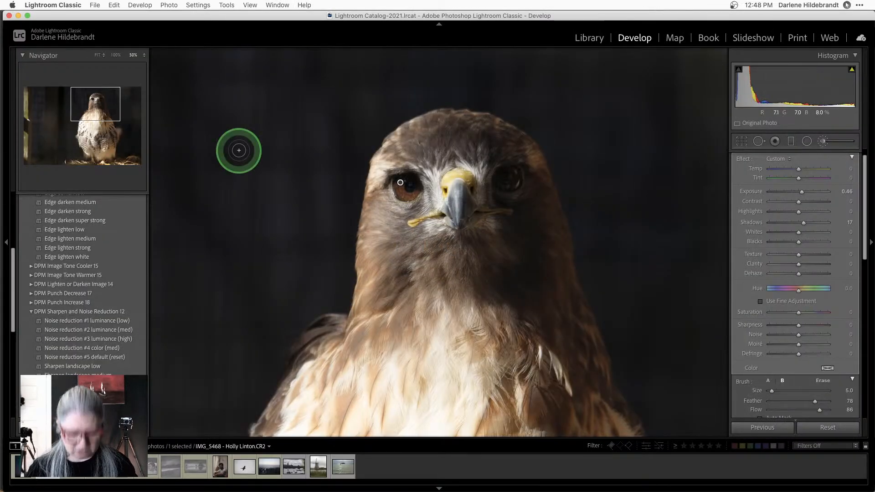
{"action": "key", "text": "g"}
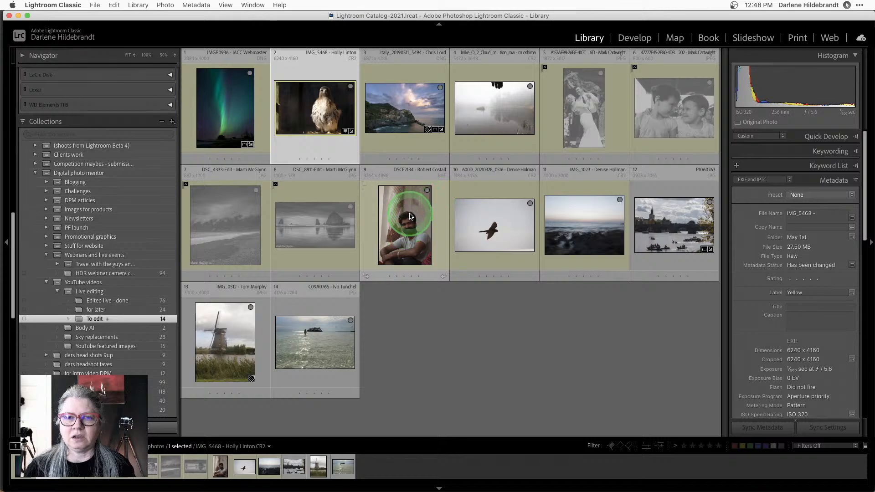
{"action": "double_click", "coordinate": [480, 108]}
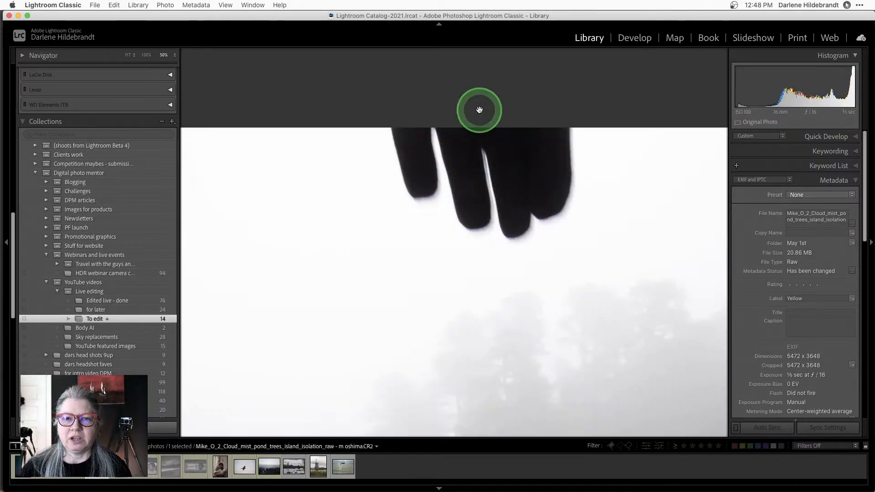
{"action": "left_click", "coordinate": [480, 201]}
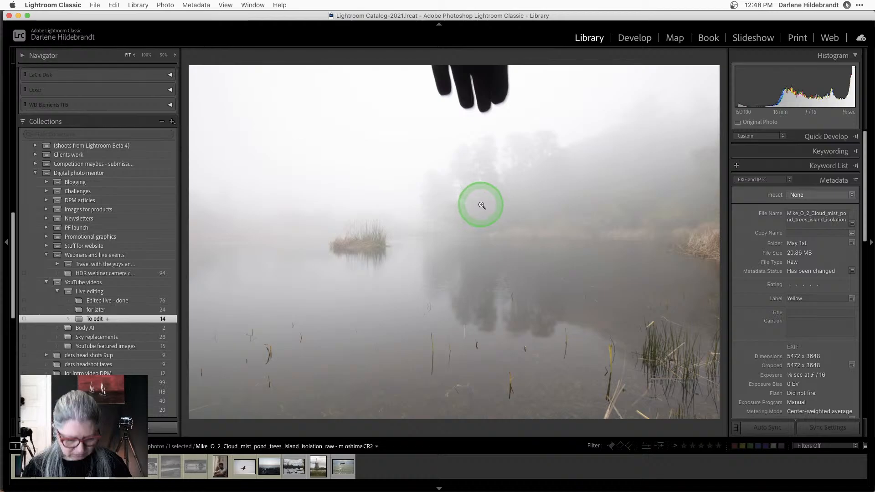
{"action": "key", "text": "d"}
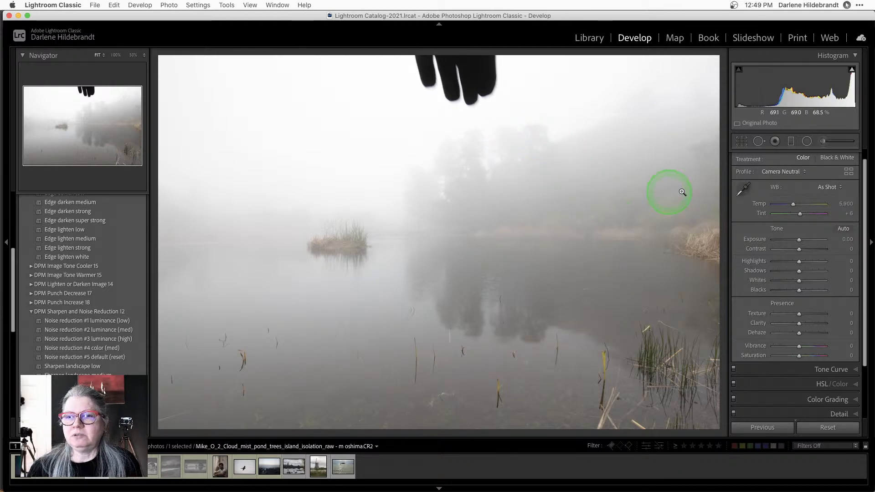
Step: Heal out the gloved hand with Size 77, testing the reed island as the source before returning it to the clear sky
{"action": "left_click", "coordinate": [763, 143]}
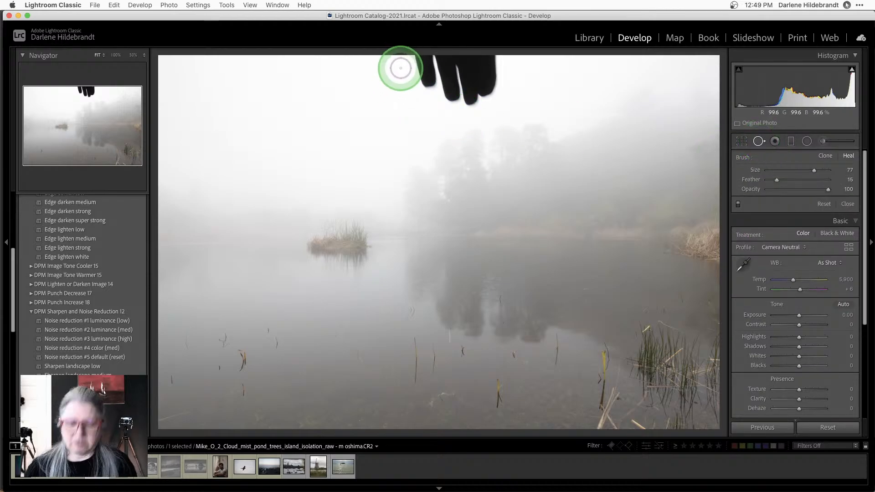
{"action": "mouse_move", "coordinate": [401, 68]}
{"action": "left_mouse_down"}
{"action": "mouse_move", "coordinate": [491, 63]}
{"action": "mouse_move", "coordinate": [488, 92]}
{"action": "mouse_move", "coordinate": [481, 97]}
{"action": "mouse_move", "coordinate": [473, 77]}
{"action": "mouse_move", "coordinate": [470, 103]}
{"action": "mouse_move", "coordinate": [463, 76]}
{"action": "mouse_move", "coordinate": [459, 94]}
{"action": "mouse_move", "coordinate": [414, 65]}
{"action": "left_mouse_up"}
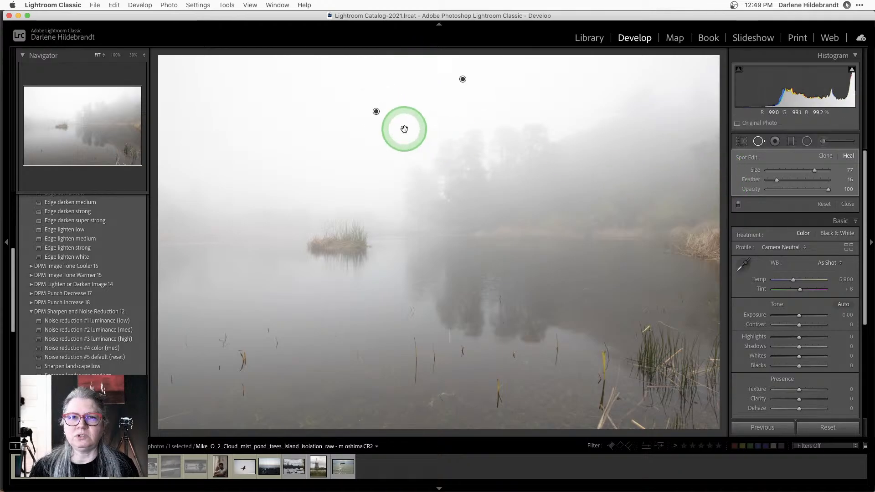
{"action": "left_click_drag", "start_coordinate": [377, 112], "coordinate": [347, 241]}
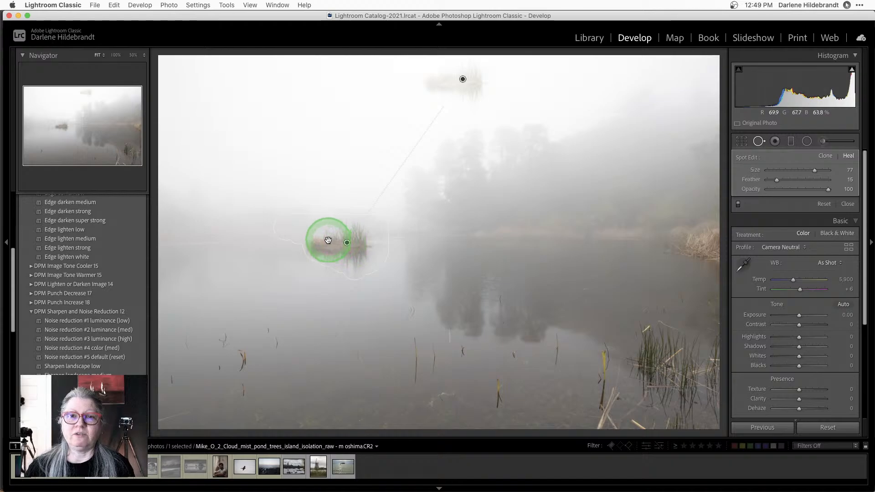
{"action": "mouse_move", "coordinate": [332, 245]}
{"action": "left_mouse_down"}
{"action": "mouse_move", "coordinate": [326, 108]}
{"action": "mouse_move", "coordinate": [448, 86]}
{"action": "left_mouse_up"}
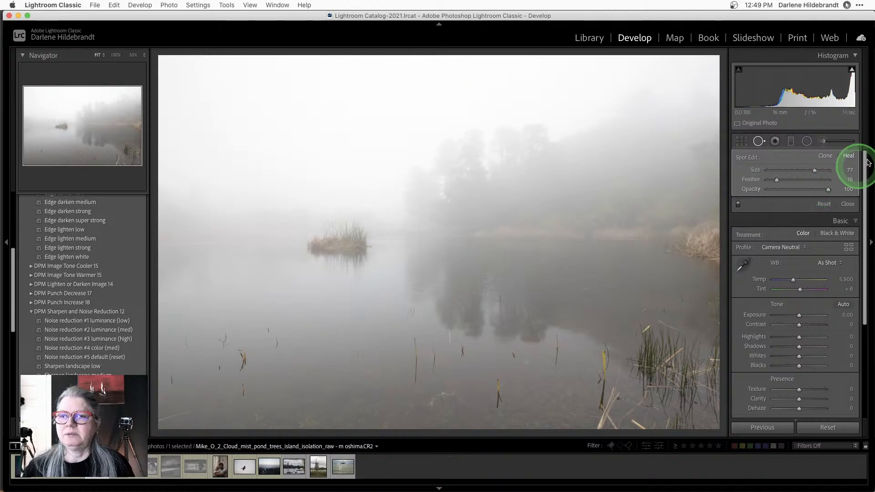
Step: Compare Clone and Heal with the reed island as source, restore Heal with a clear-sky source, and close Spot Removal
{"action": "left_click", "coordinate": [826, 157]}
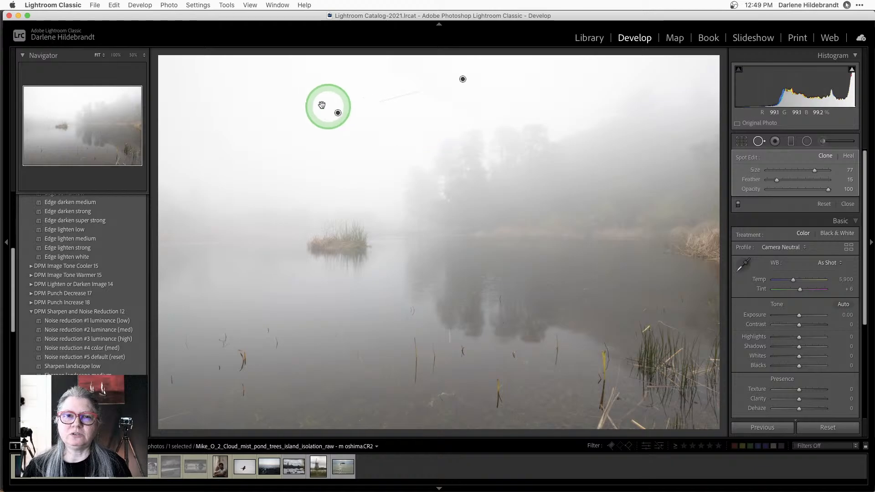
{"action": "mouse_move", "coordinate": [335, 113]}
{"action": "left_mouse_down"}
{"action": "mouse_move", "coordinate": [332, 240]}
{"action": "mouse_move", "coordinate": [344, 253]}
{"action": "left_mouse_up"}
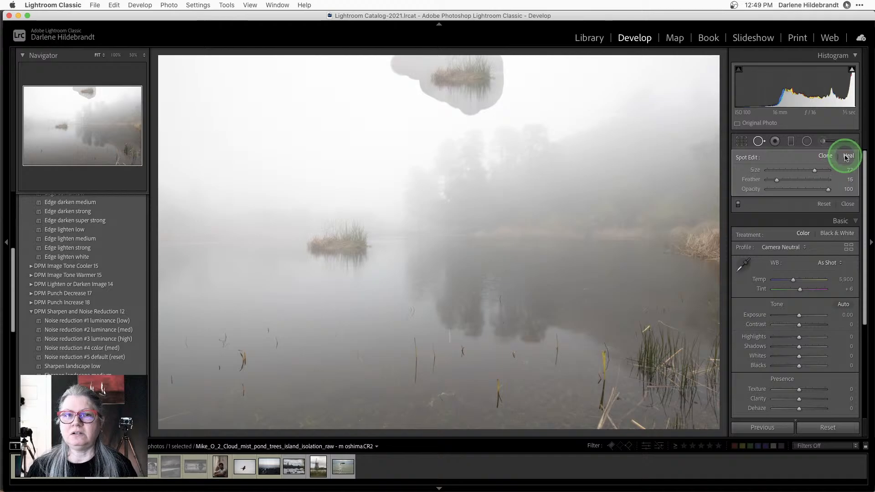
{"action": "left_click", "coordinate": [847, 157]}
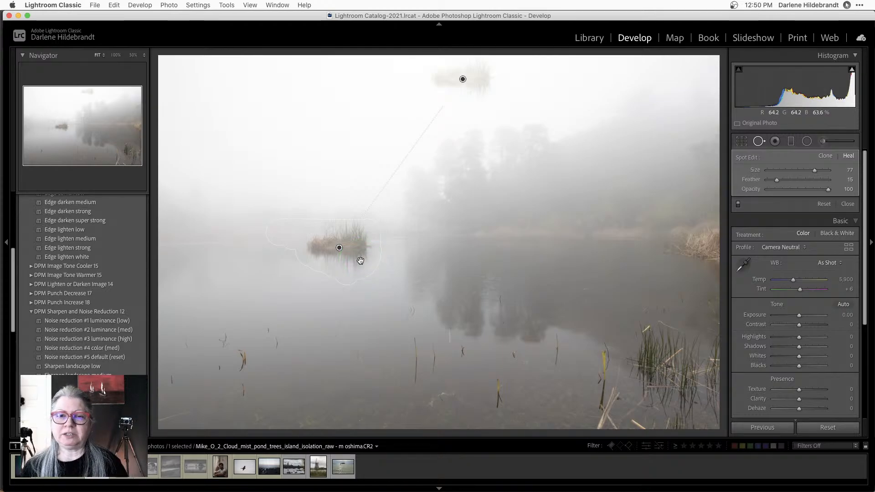
{"action": "left_click_drag", "start_coordinate": [360, 260], "coordinate": [354, 105]}
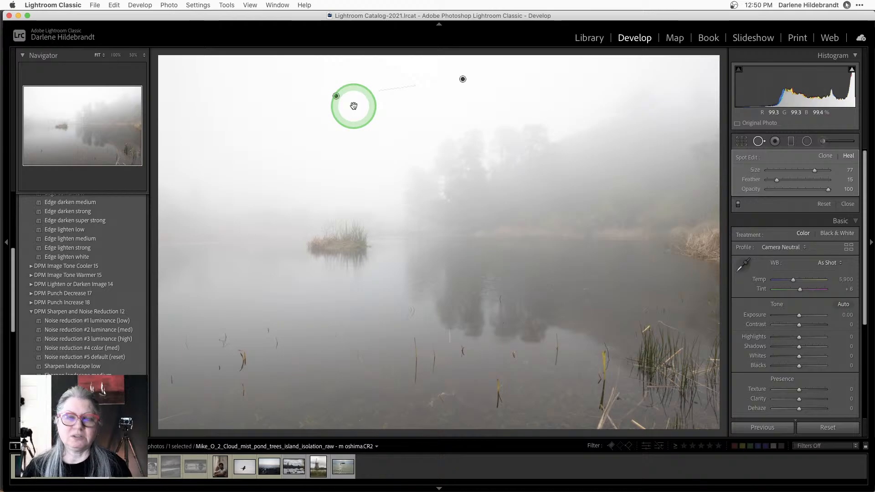
{"action": "key", "text": "q"}
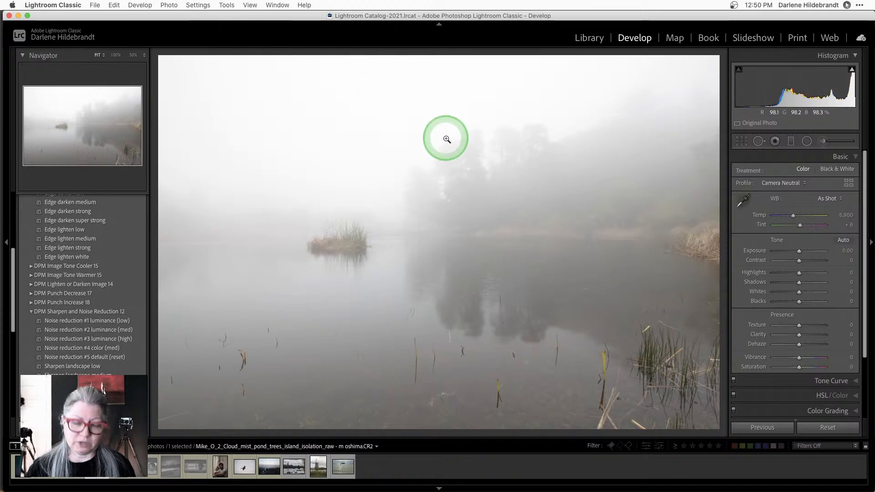
Step: Switch to Luminar AI and open the misty pond photo from the May 1st folder for editing
{"action": "key", "text": "super+Tab"}
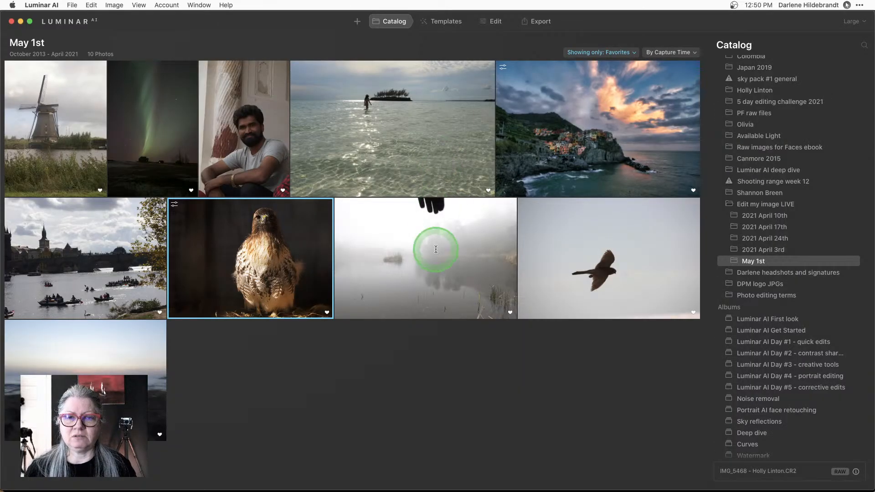
{"action": "double_click", "coordinate": [436, 249]}
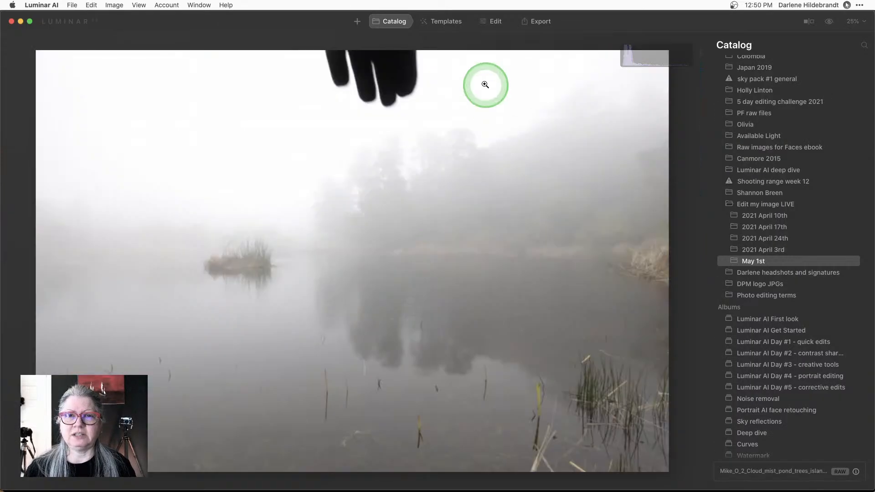
{"action": "left_click", "coordinate": [492, 22]}
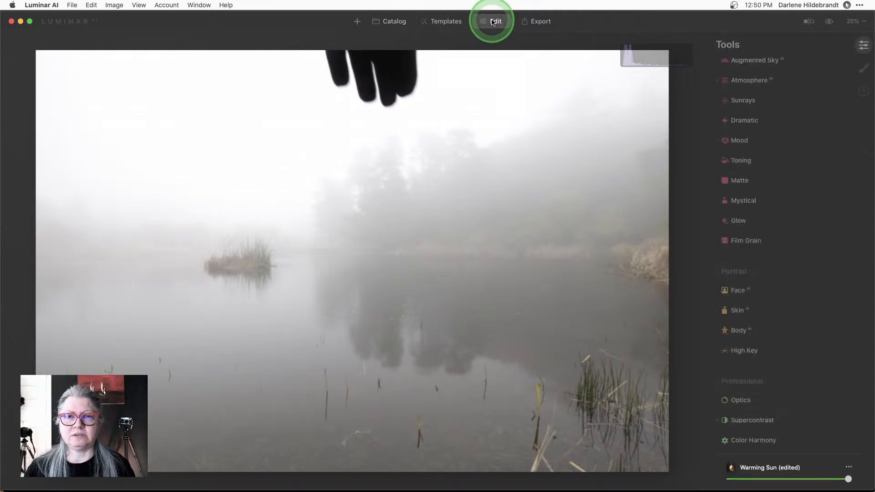
{"action": "scroll", "coordinate": [747, 138], "scroll_direction": "up", "scroll_amount": 10}
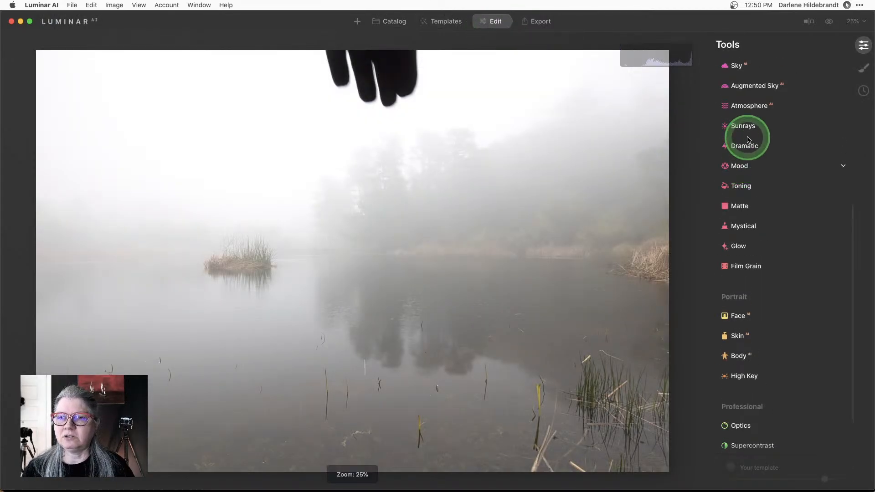
Step: Remove the gloved hand from the sky using the Erase tool with Brush Radius 92, and collapse the tool
{"action": "left_click", "coordinate": [742, 126]}
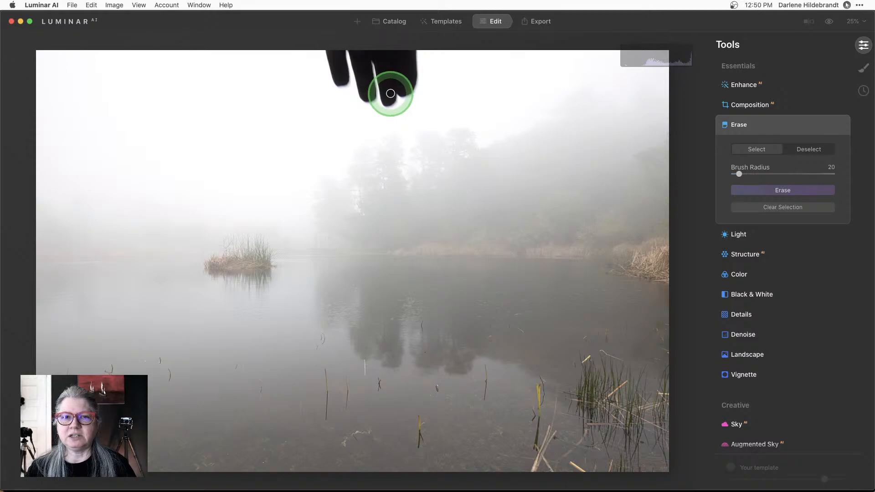
{"action": "key", "text": "]"}
{"action": "key", "text": "]"}
{"action": "key", "text": "]"}
{"action": "key", "text": "]"}
{"action": "key", "text": "]"}
{"action": "key", "text": "]"}
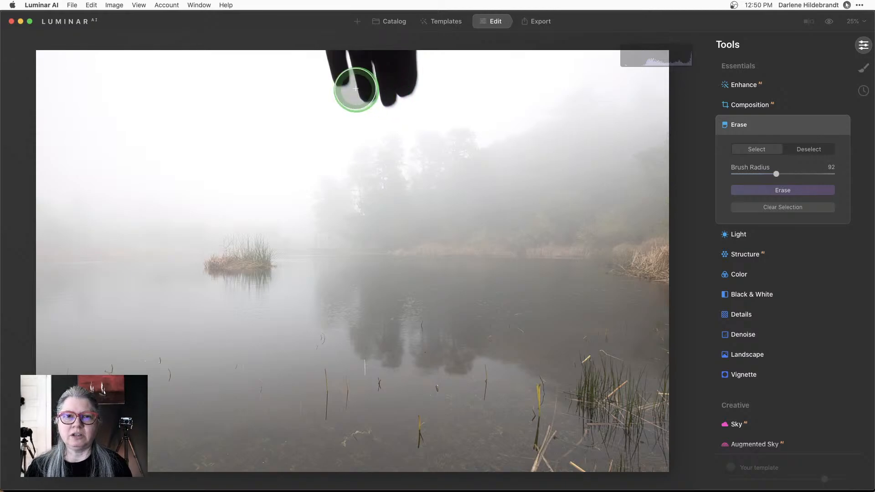
{"action": "mouse_move", "coordinate": [342, 67]}
{"action": "left_mouse_down"}
{"action": "mouse_move", "coordinate": [333, 62]}
{"action": "mouse_move", "coordinate": [404, 53]}
{"action": "mouse_move", "coordinate": [400, 94]}
{"action": "mouse_move", "coordinate": [349, 81]}
{"action": "mouse_move", "coordinate": [332, 59]}
{"action": "left_mouse_up"}
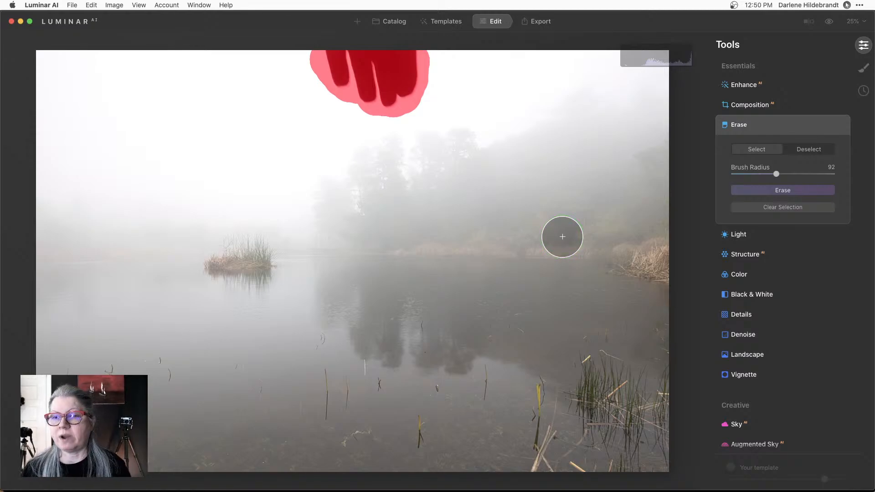
{"action": "left_click", "coordinate": [758, 191]}
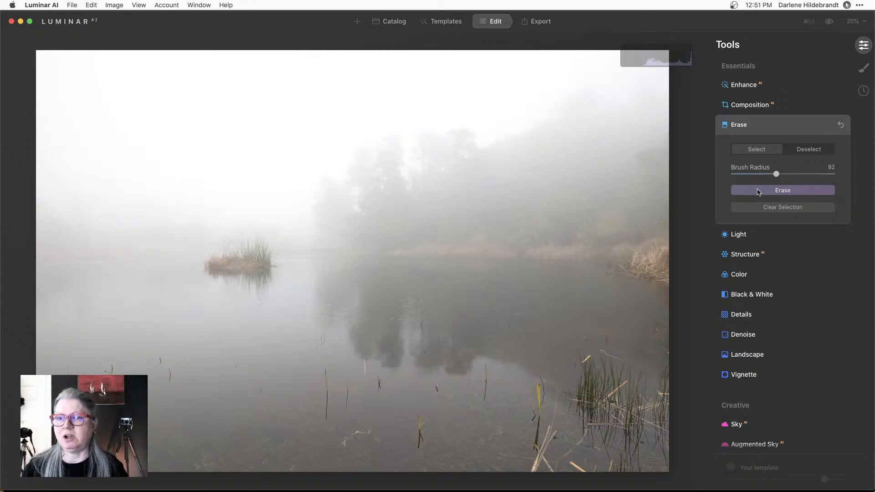
{"action": "left_click", "coordinate": [776, 131]}
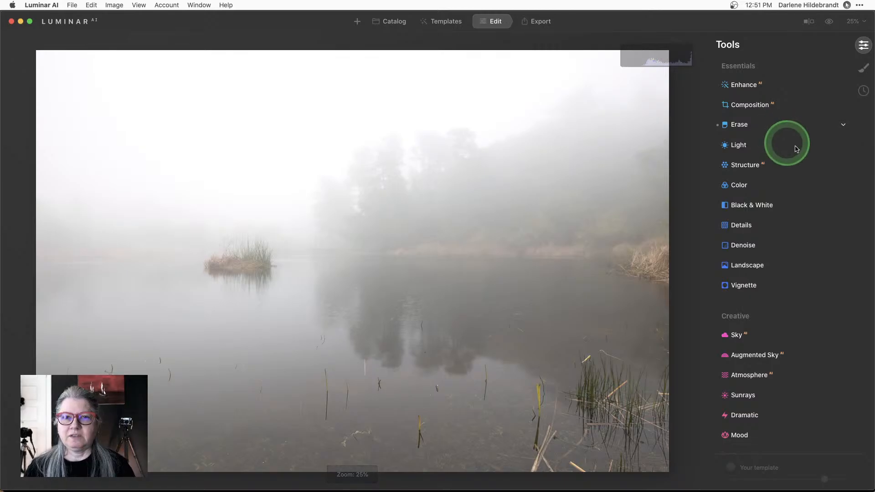
Step: Open the Scenery collection from the templates suggested for the misty pond photo
{"action": "left_click", "coordinate": [451, 24]}
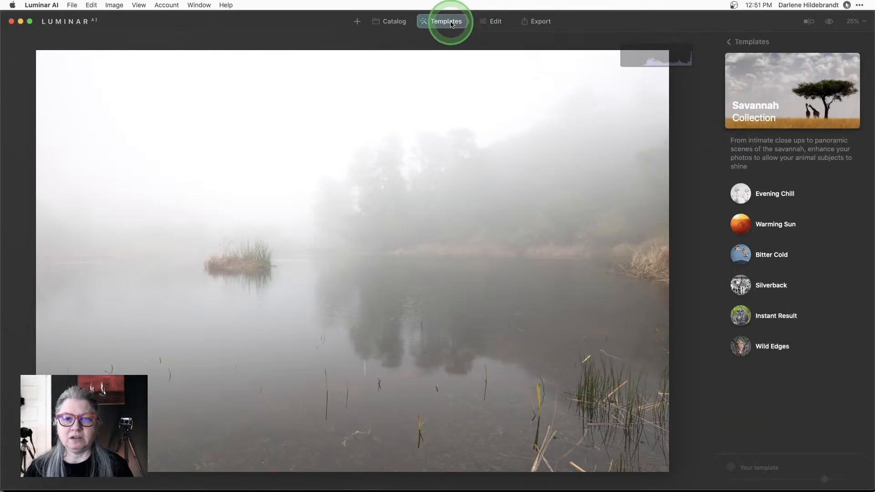
{"action": "left_click", "coordinate": [756, 40]}
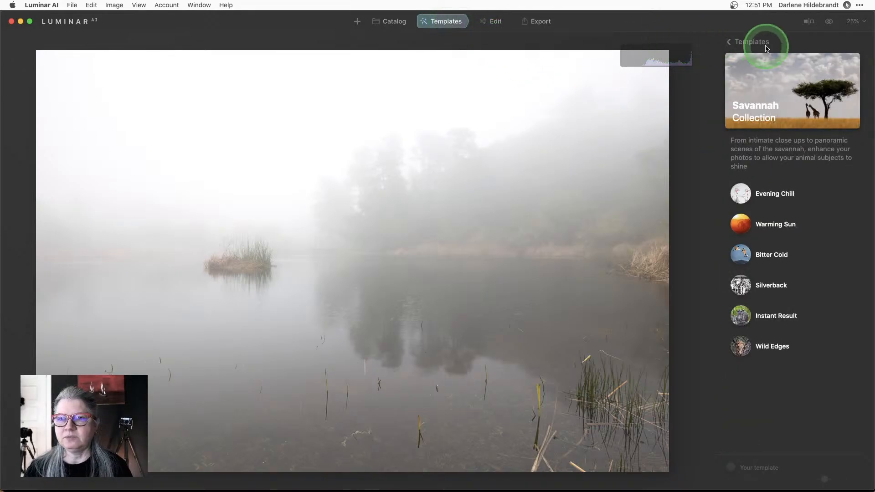
{"action": "left_click", "coordinate": [756, 158]}
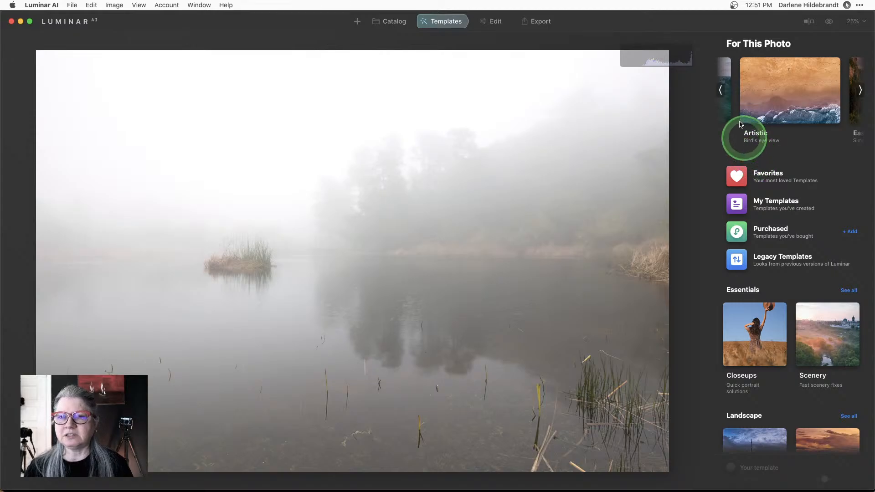
{"action": "left_click", "coordinate": [721, 91]}
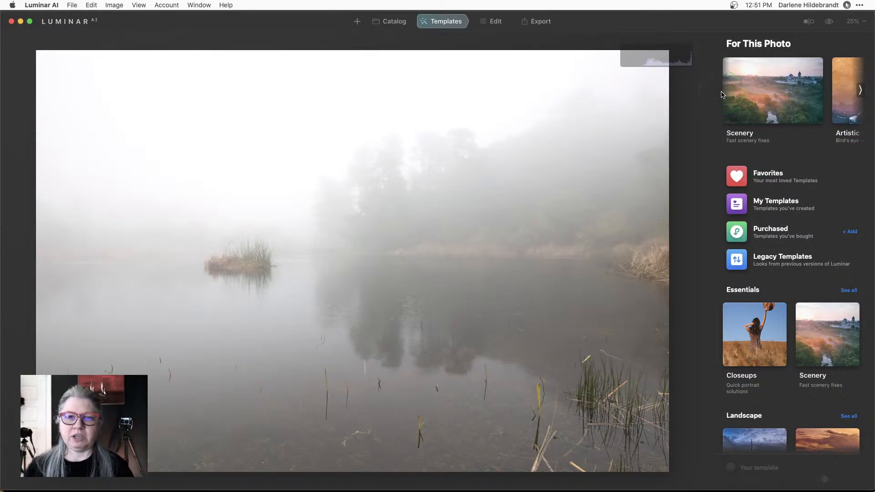
{"action": "left_click", "coordinate": [767, 101]}
{"action": "left_click", "coordinate": [764, 174]}
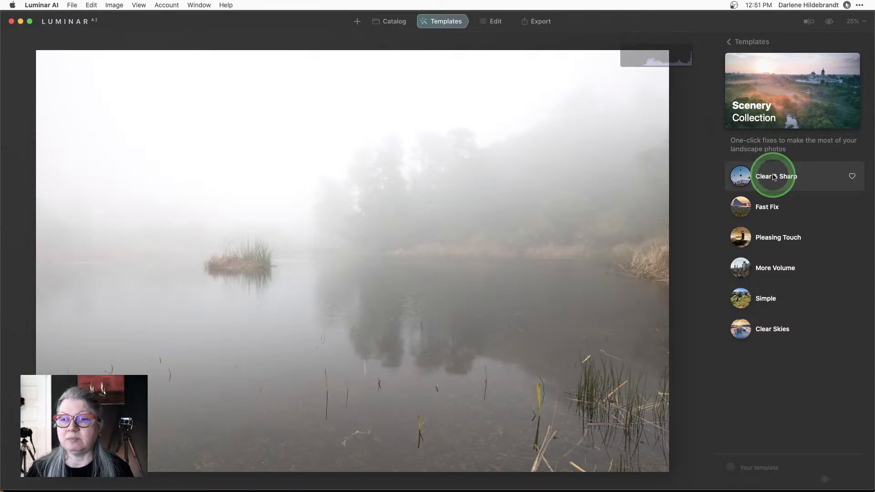
Step: Preview the Clear & Sharp, Fast Fix, More Volume, Simple, Clear Skies and Pleasing Touch templates on the pond photo
{"action": "left_click", "coordinate": [773, 177]}
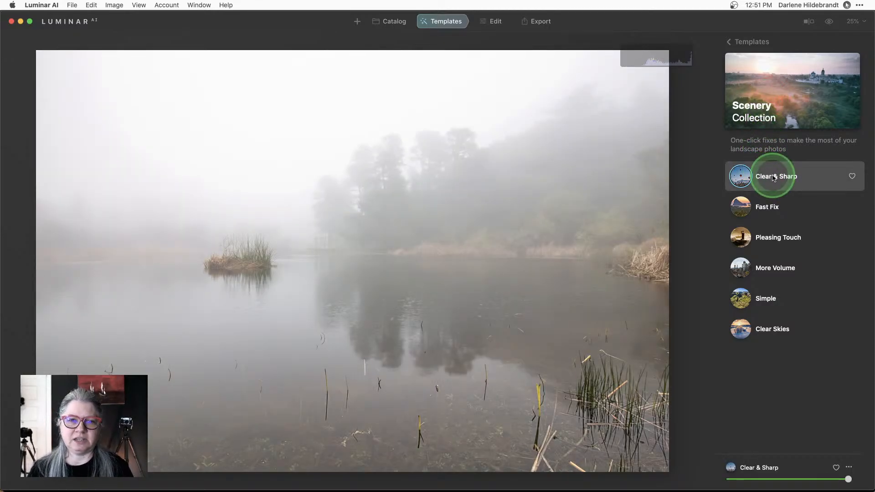
{"action": "left_click", "coordinate": [768, 207]}
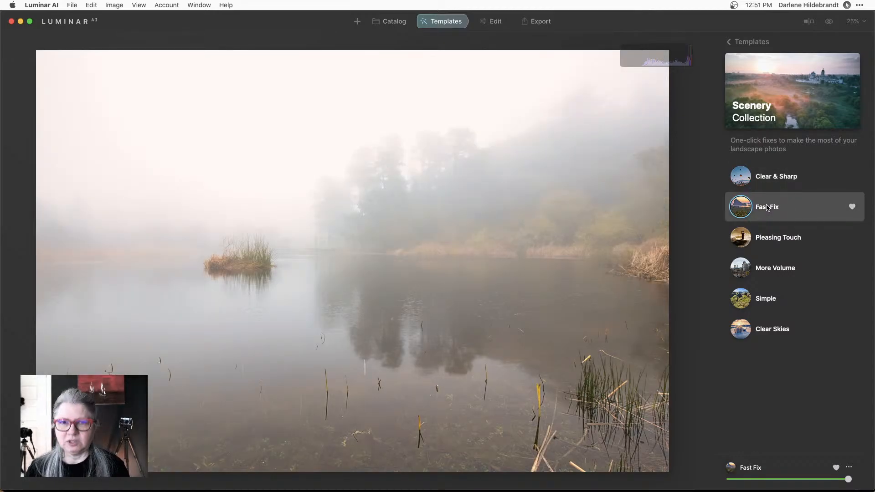
{"action": "left_click", "coordinate": [768, 238]}
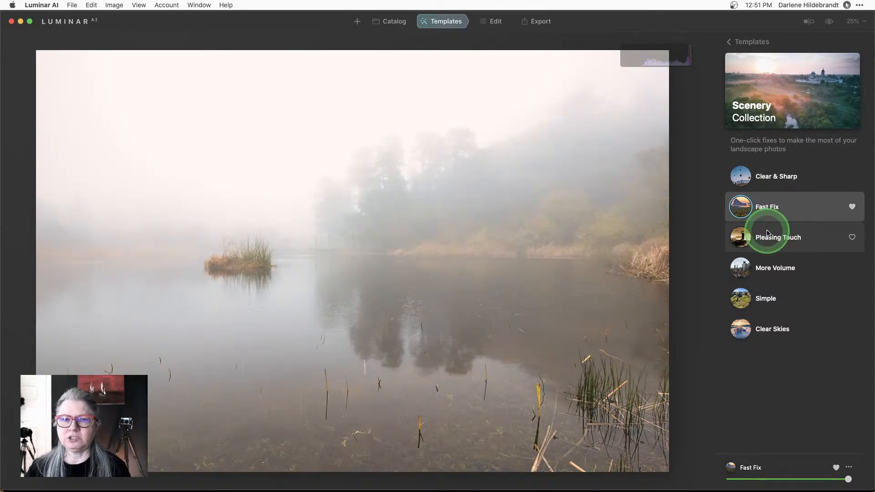
{"action": "left_click", "coordinate": [768, 266]}
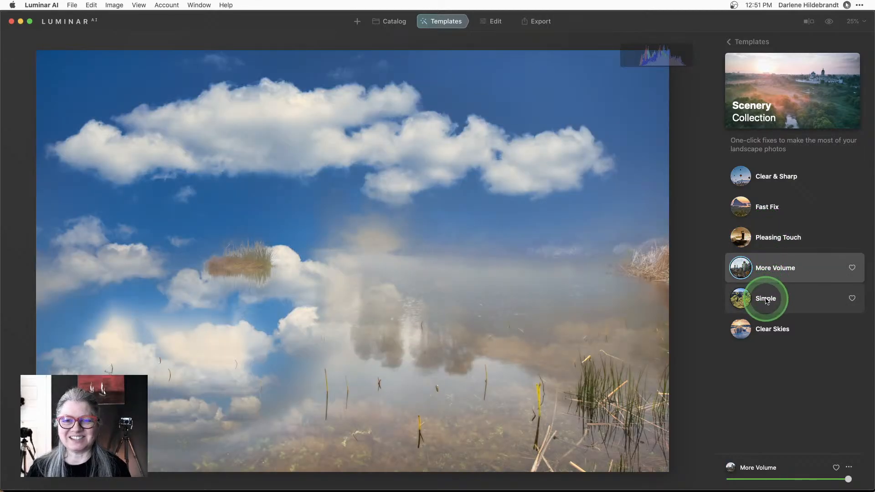
{"action": "left_click", "coordinate": [766, 300]}
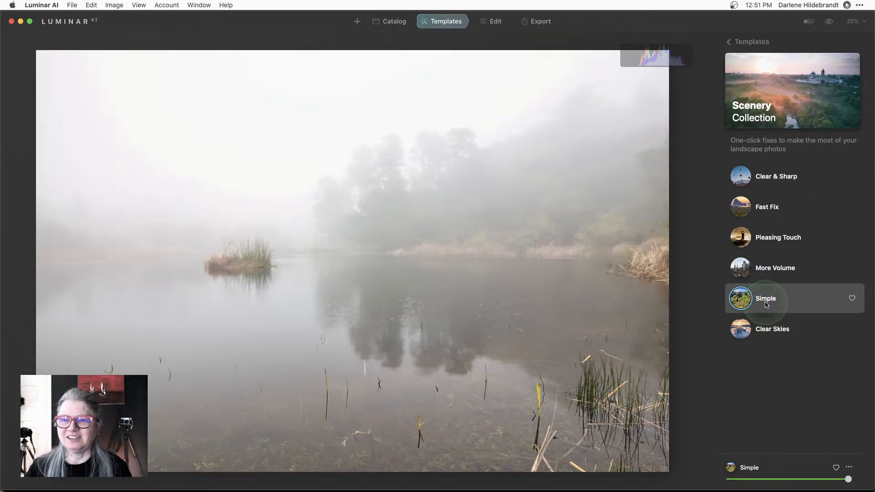
{"action": "left_click", "coordinate": [769, 330]}
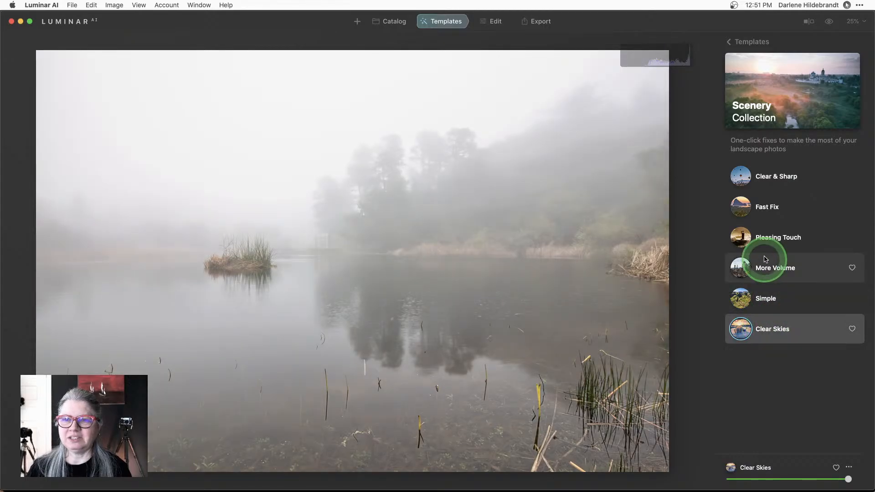
{"action": "left_click", "coordinate": [766, 235]}
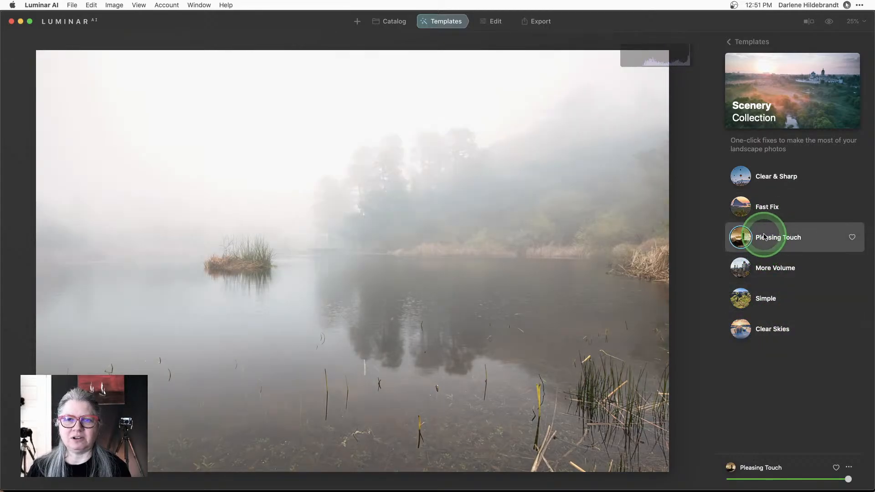
Step: Apply the Fast Fix template to the pond photo and compare it with the original
{"action": "left_click", "coordinate": [767, 208]}
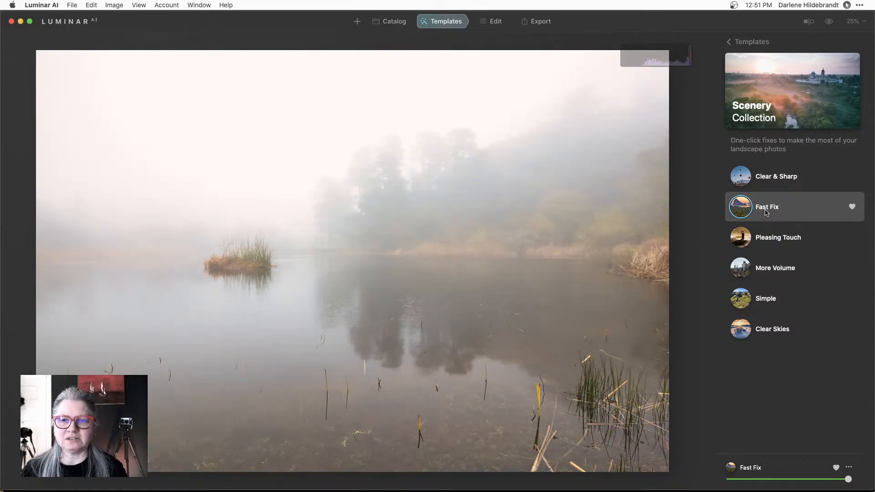
{"action": "key", "text": "backslash"}
{"action": "key", "text": "backslash"}
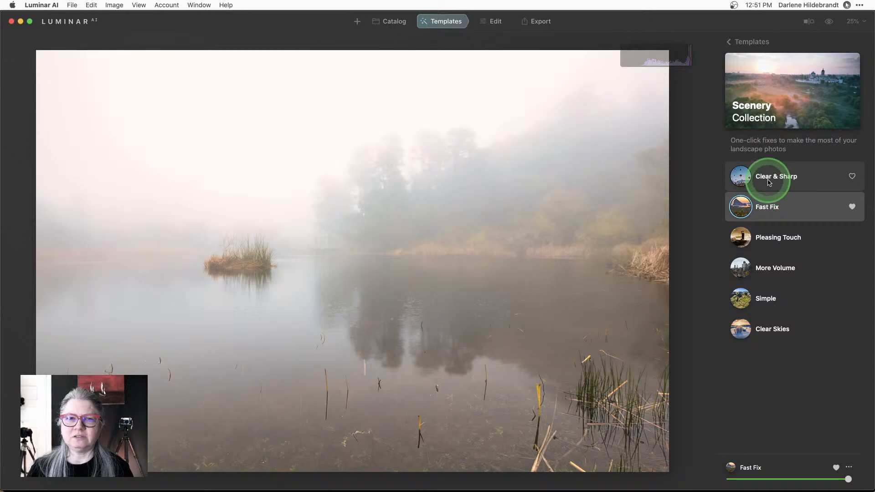
{"action": "left_click", "coordinate": [767, 189]}
{"action": "left_click", "coordinate": [766, 207]}
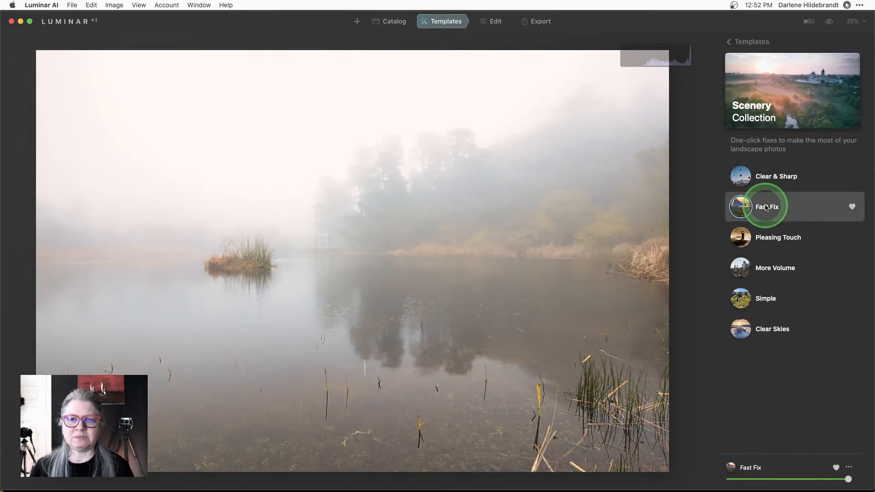
Step: Set the template's Enhance AI values to Accent 61 and Sky Enhancer 0
{"action": "left_click", "coordinate": [495, 23]}
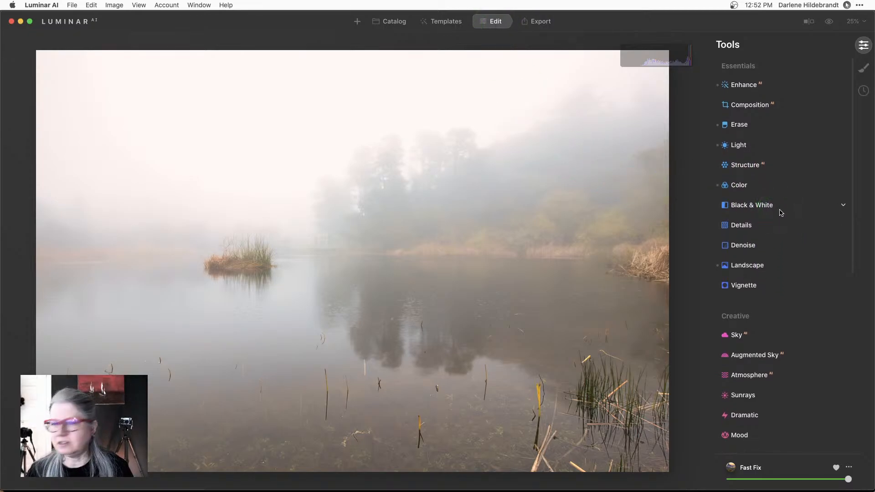
{"action": "left_click", "coordinate": [742, 83]}
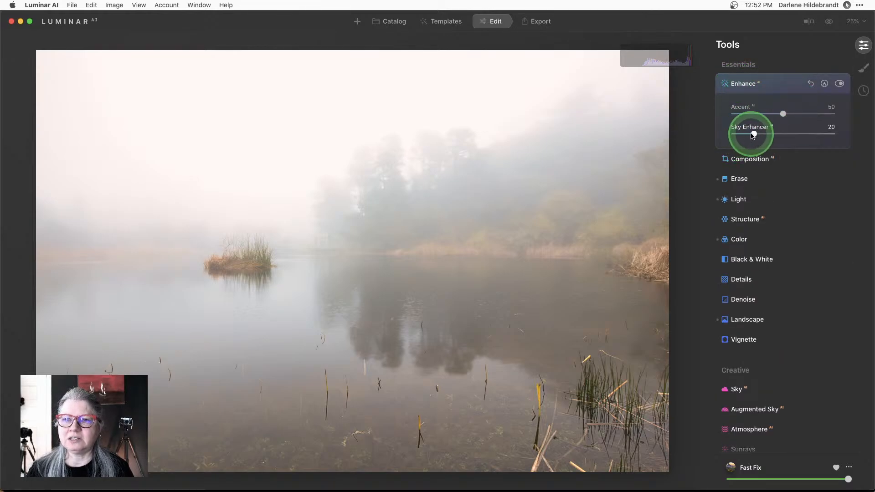
{"action": "left_click_drag", "start_coordinate": [753, 135], "coordinate": [677, 134]}
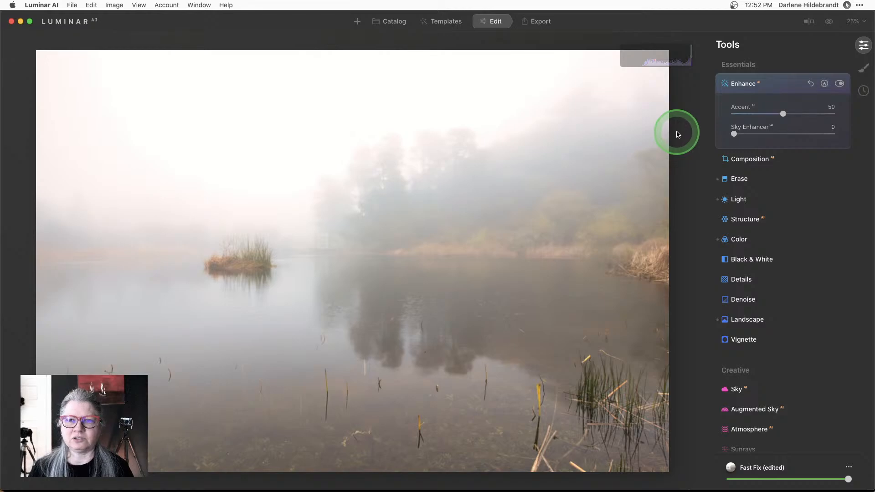
{"action": "mouse_move", "coordinate": [782, 113]}
{"action": "left_mouse_down"}
{"action": "mouse_move", "coordinate": [815, 114]}
{"action": "mouse_move", "coordinate": [700, 118]}
{"action": "mouse_move", "coordinate": [858, 117]}
{"action": "mouse_move", "coordinate": [774, 118]}
{"action": "left_mouse_up"}
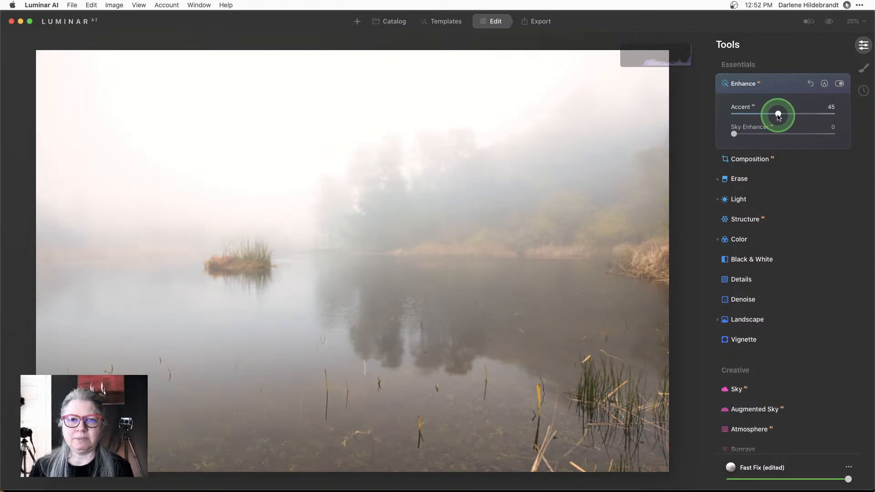
{"action": "scroll", "coordinate": [779, 116], "scroll_direction": "down", "scroll_amount": 2}
{"action": "scroll", "coordinate": [778, 116], "scroll_direction": "up", "scroll_amount": 2}
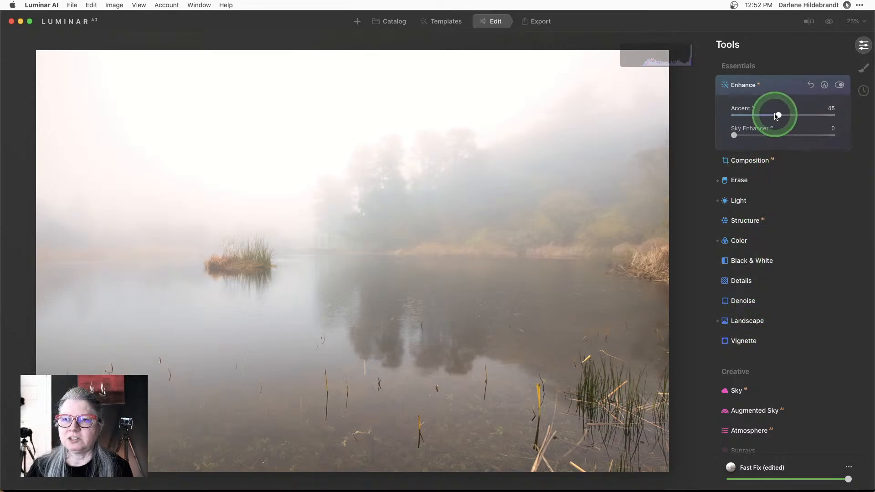
{"action": "mouse_move", "coordinate": [780, 115]}
{"action": "left_mouse_down"}
{"action": "mouse_move", "coordinate": [819, 118]}
{"action": "mouse_move", "coordinate": [737, 117]}
{"action": "mouse_move", "coordinate": [802, 119]}
{"action": "mouse_move", "coordinate": [767, 117]}
{"action": "mouse_move", "coordinate": [795, 122]}
{"action": "left_mouse_up"}
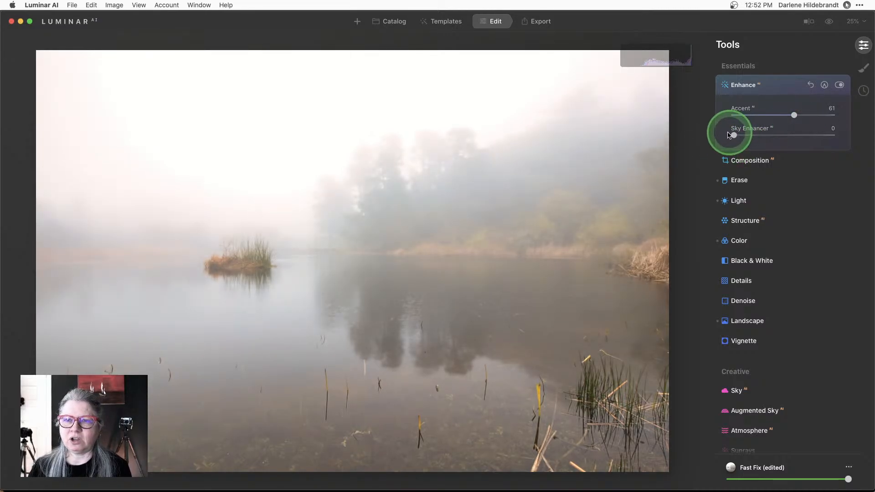
Step: Examine the Landscape tool's Golden Hour and Dehaze settings, keeping Dehaze at 0
{"action": "left_click", "coordinate": [746, 321]}
{"action": "scroll", "coordinate": [744, 323], "scroll_direction": "down", "scroll_amount": 2}
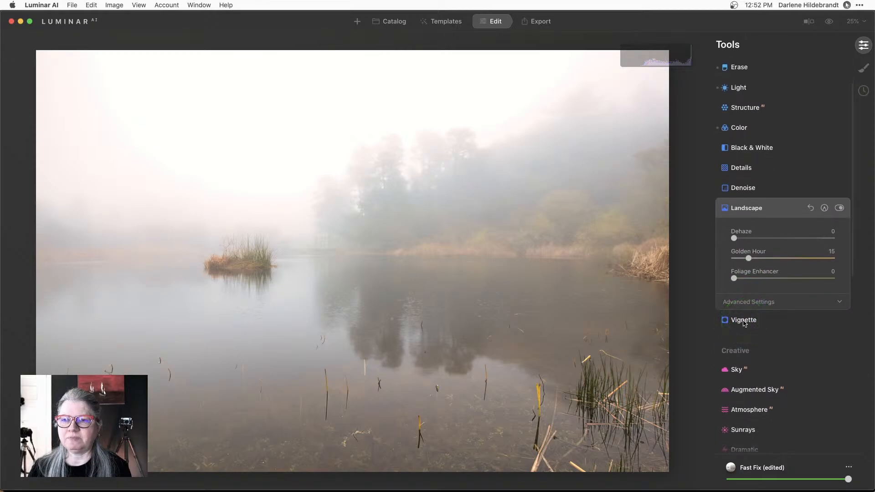
{"action": "left_click", "coordinate": [748, 259]}
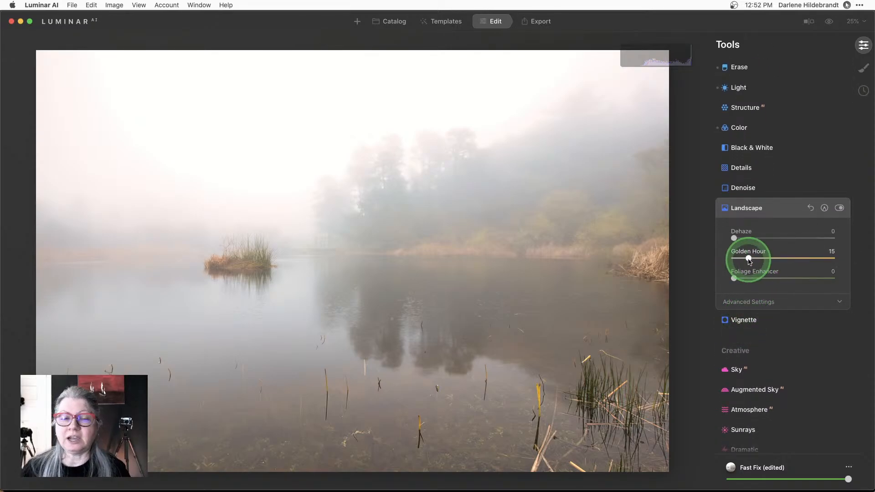
{"action": "left_click", "coordinate": [749, 259]}
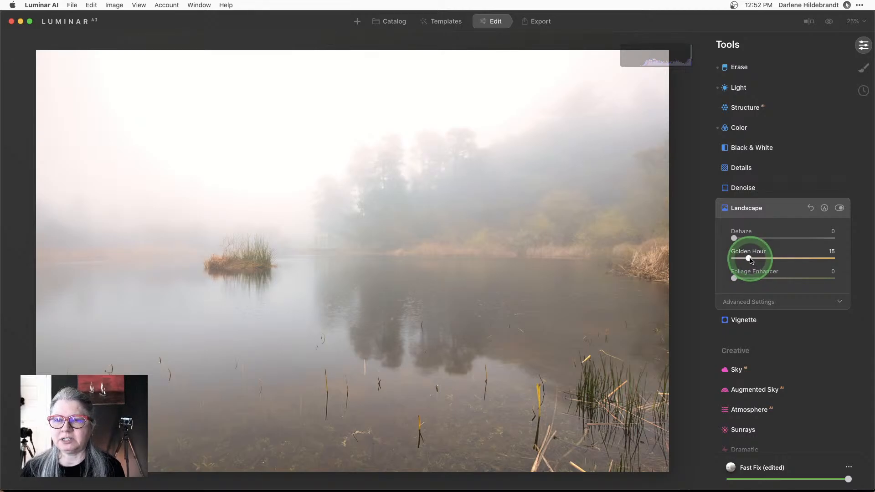
{"action": "left_click", "coordinate": [737, 238]}
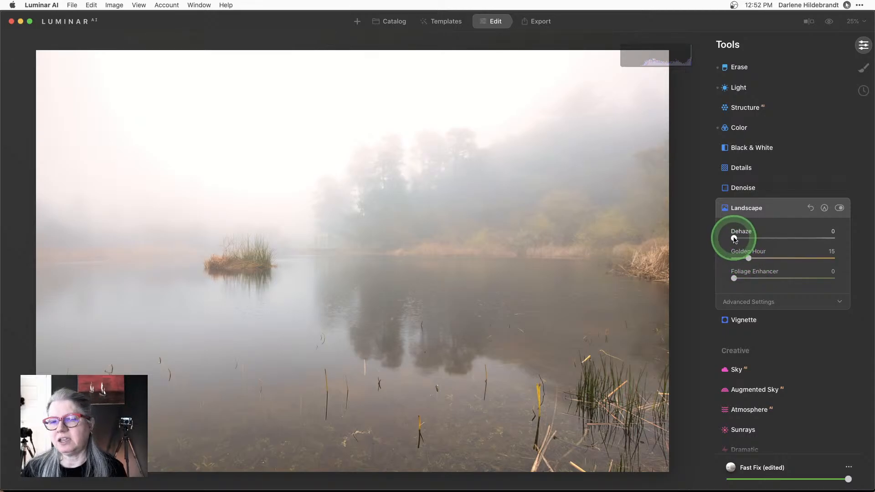
{"action": "mouse_move", "coordinate": [735, 240]}
{"action": "left_mouse_down"}
{"action": "mouse_move", "coordinate": [817, 240]}
{"action": "mouse_move", "coordinate": [693, 238]}
{"action": "mouse_move", "coordinate": [854, 248]}
{"action": "mouse_move", "coordinate": [834, 238]}
{"action": "mouse_move", "coordinate": [726, 240]}
{"action": "left_mouse_up"}
Step: Deepen the dark tones with the Light tool, setting Blacks to -83 and lowering the shadow point of the tone curve slightly
{"action": "left_click", "coordinate": [747, 88]}
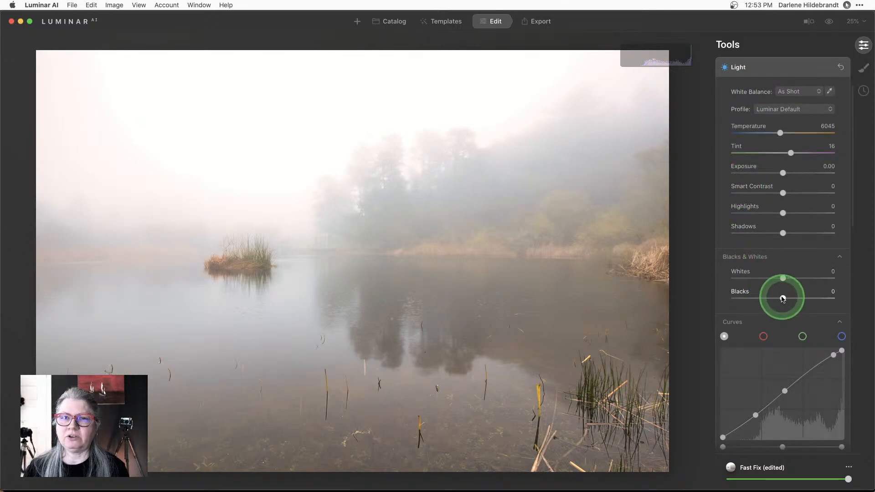
{"action": "left_click_drag", "start_coordinate": [783, 298], "coordinate": [737, 294]}
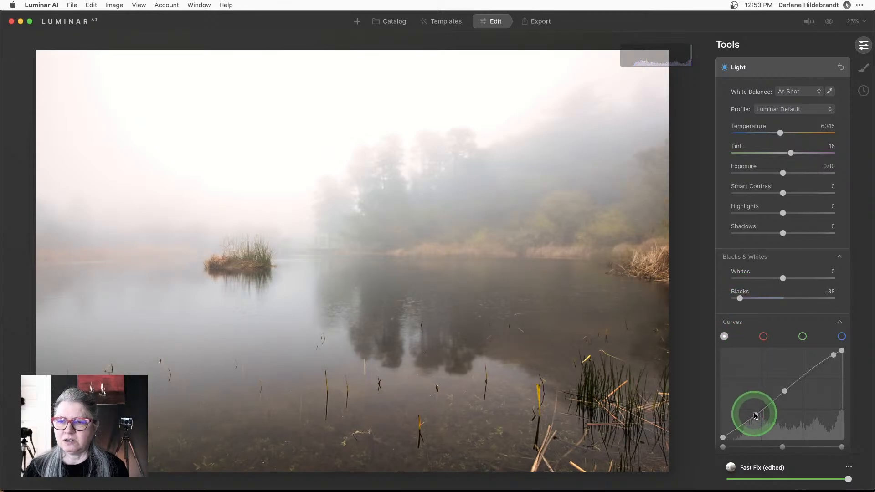
{"action": "left_click_drag", "start_coordinate": [755, 415], "coordinate": [754, 414]}
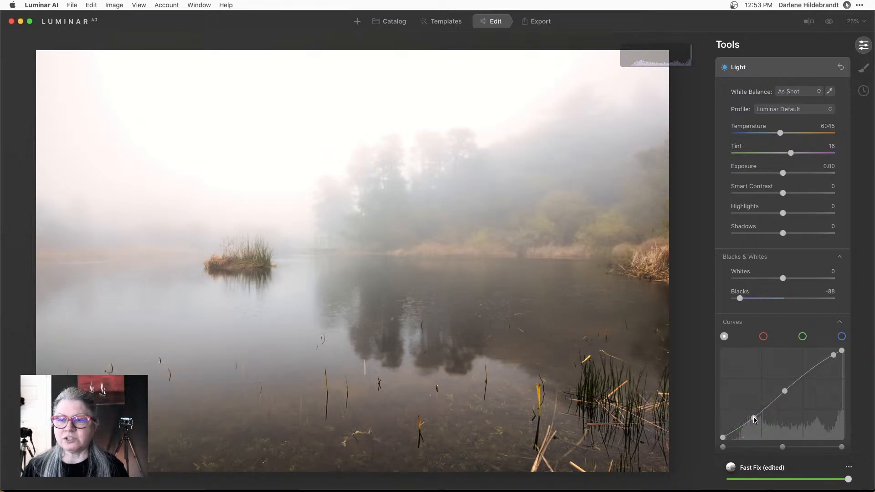
{"action": "left_click_drag", "start_coordinate": [754, 418], "coordinate": [769, 411]}
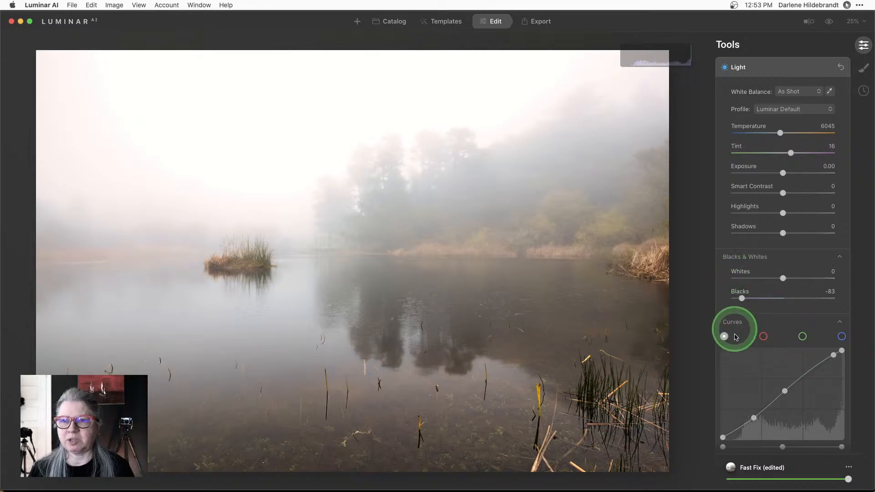
Step: Preview the camera profiles, set the profile to Camera Landscape, and collapse the Light tool
{"action": "left_click", "coordinate": [788, 111]}
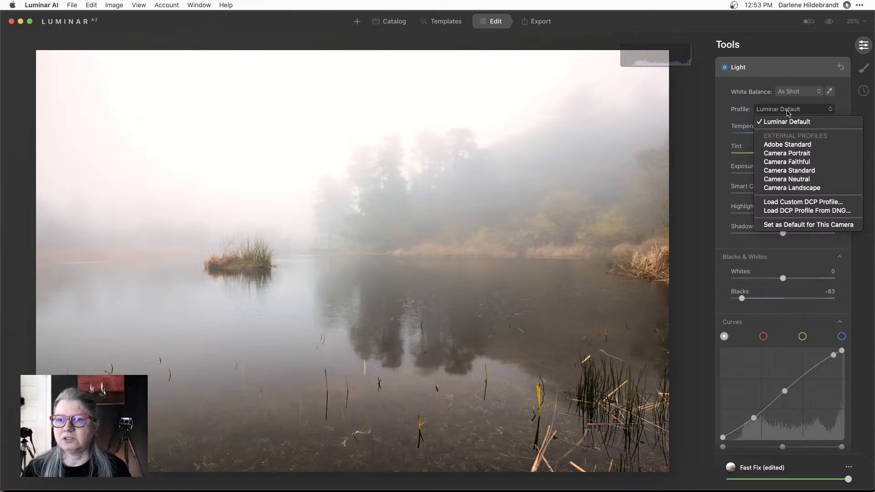
{"action": "left_click", "coordinate": [770, 145]}
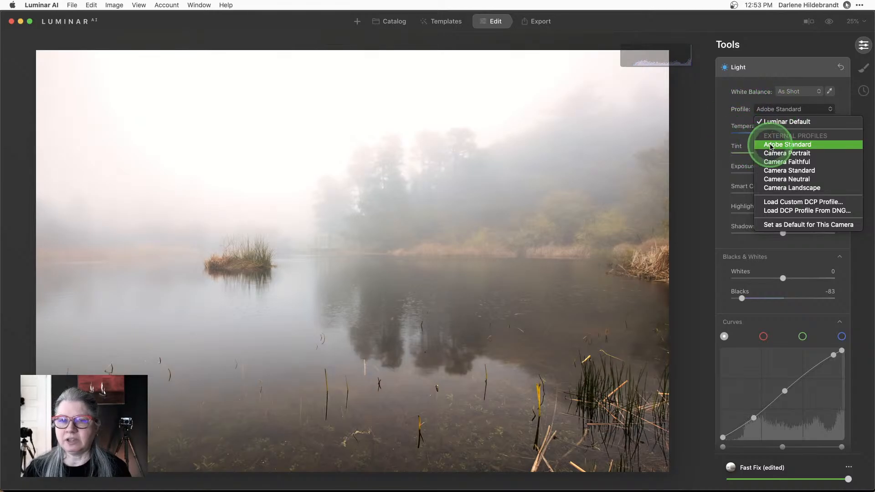
{"action": "left_click", "coordinate": [775, 157]}
{"action": "left_click", "coordinate": [776, 162]}
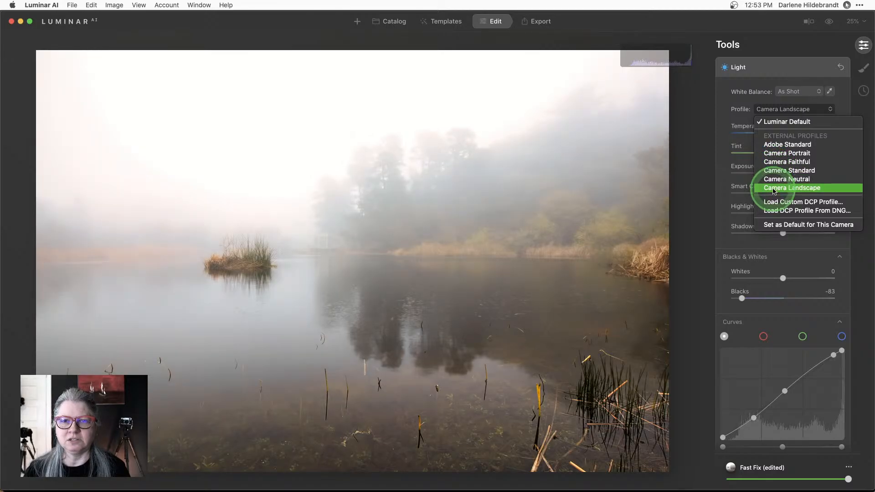
{"action": "left_click", "coordinate": [779, 188]}
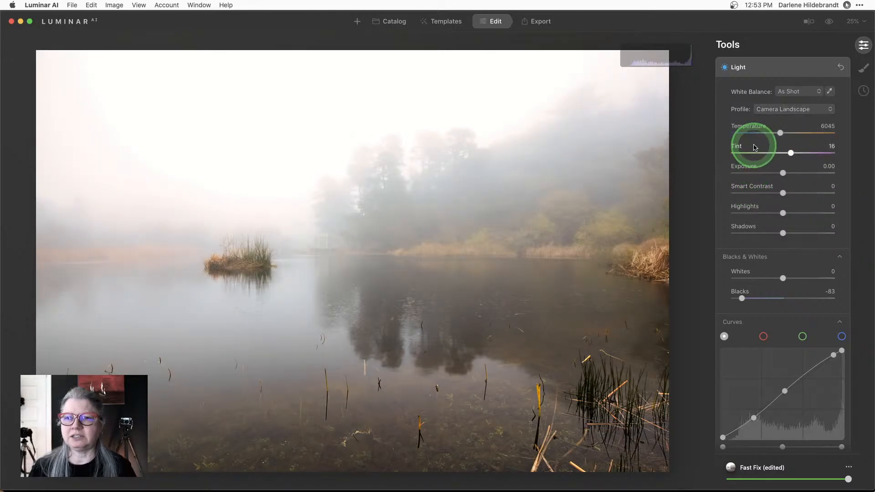
{"action": "left_click", "coordinate": [771, 69]}
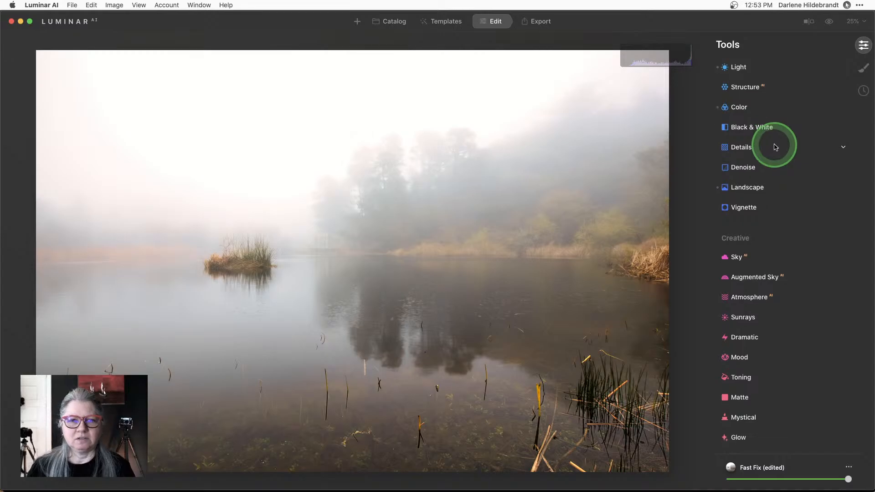
{"action": "scroll", "coordinate": [775, 147], "scroll_direction": "down", "scroll_amount": 1}
{"action": "scroll", "coordinate": [776, 147], "scroll_direction": "up", "scroll_amount": 5}
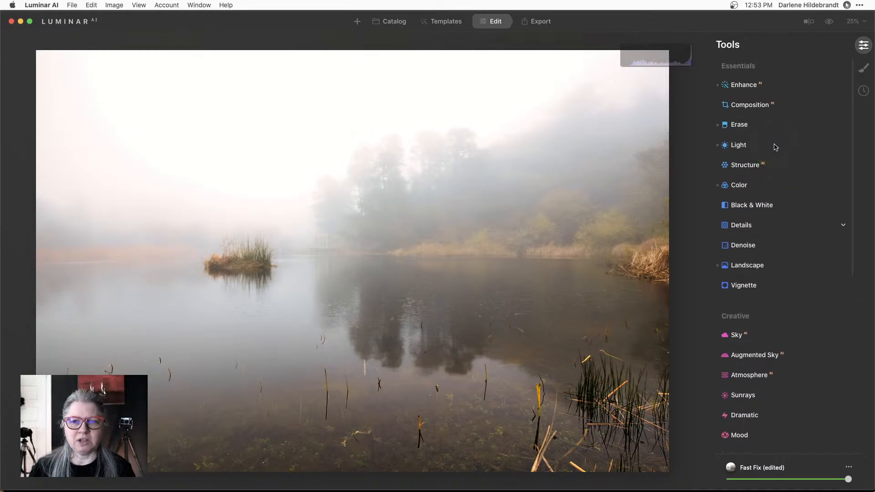
Step: Try different Remove Color Cast strengths up to 45 in the Color tool and return the value to 0
{"action": "left_click", "coordinate": [739, 185]}
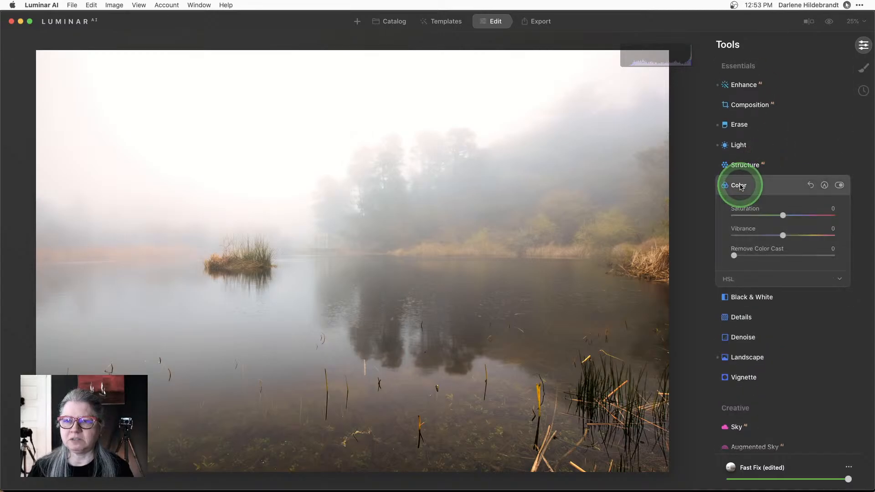
{"action": "left_click", "coordinate": [737, 279]}
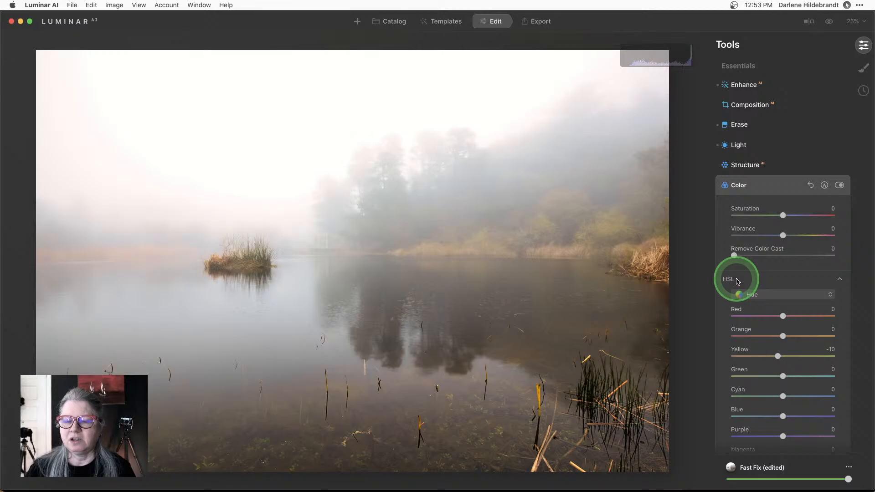
{"action": "scroll", "coordinate": [737, 278], "scroll_direction": "down", "scroll_amount": 1}
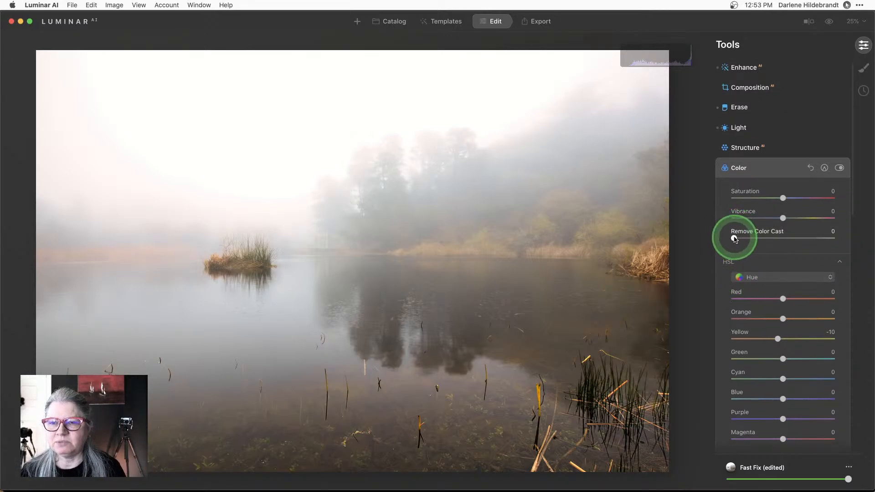
{"action": "left_click_drag", "start_coordinate": [754, 238], "coordinate": [714, 238]}
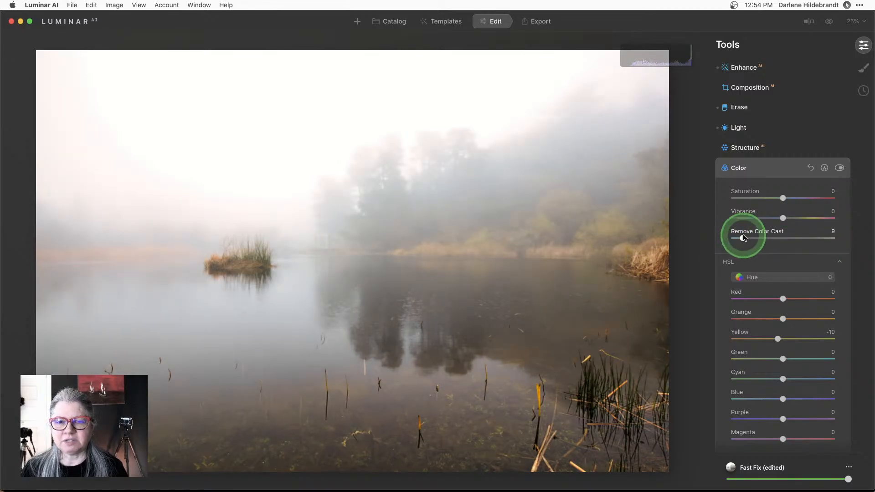
{"action": "left_click_drag", "start_coordinate": [741, 239], "coordinate": [778, 240]}
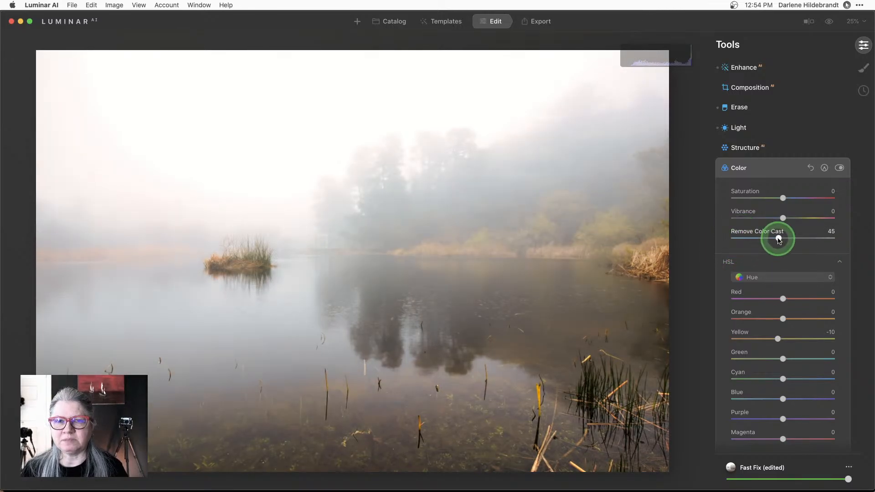
{"action": "left_click_drag", "start_coordinate": [714, 239], "coordinate": [731, 239]}
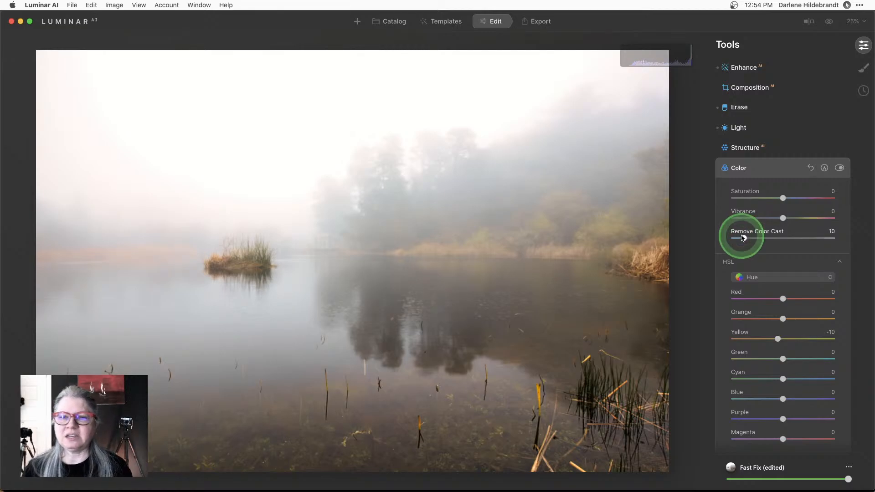
{"action": "left_click_drag", "start_coordinate": [743, 237], "coordinate": [723, 234]}
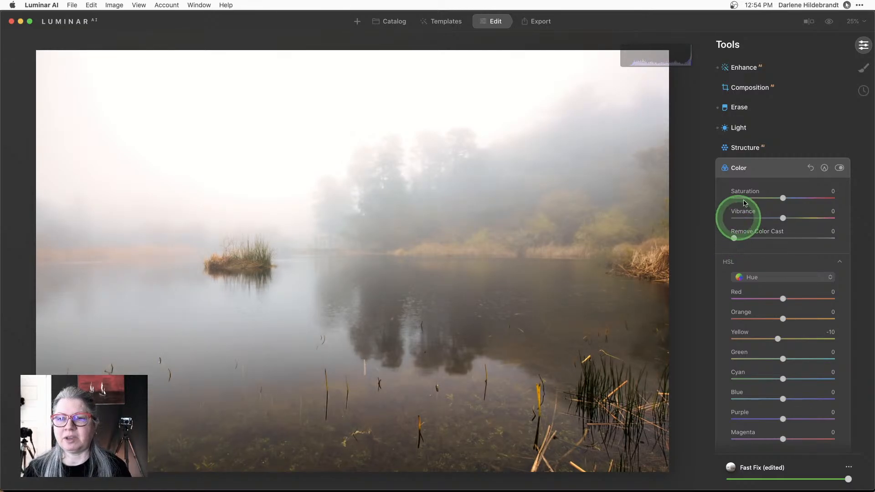
{"action": "left_click", "coordinate": [769, 178]}
Step: Shift the pond photo's white balance slightly towards green by setting the Light tool's Tint to 10
{"action": "scroll", "coordinate": [780, 228], "scroll_direction": "up", "scroll_amount": 2}
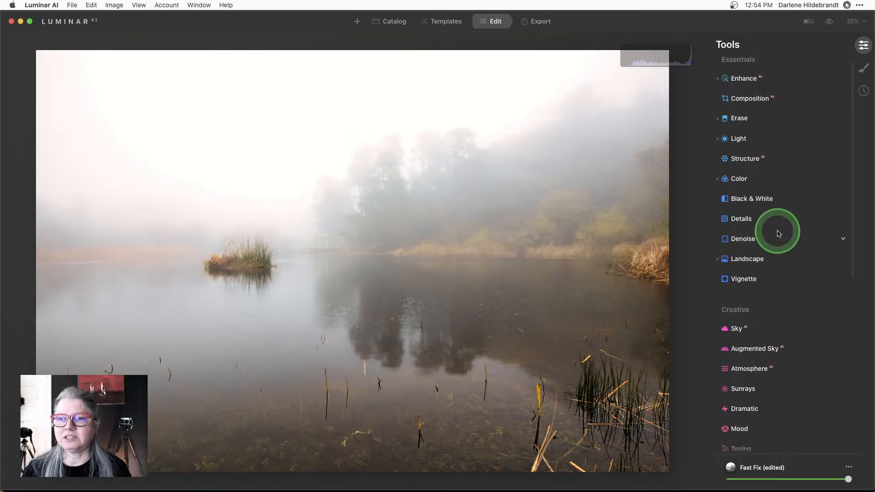
{"action": "left_click", "coordinate": [756, 148]}
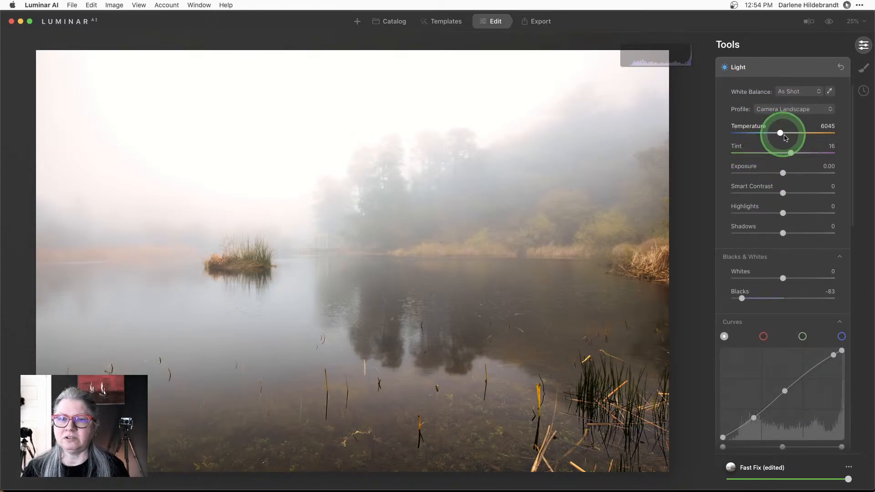
{"action": "left_click_drag", "start_coordinate": [792, 154], "coordinate": [790, 154]}
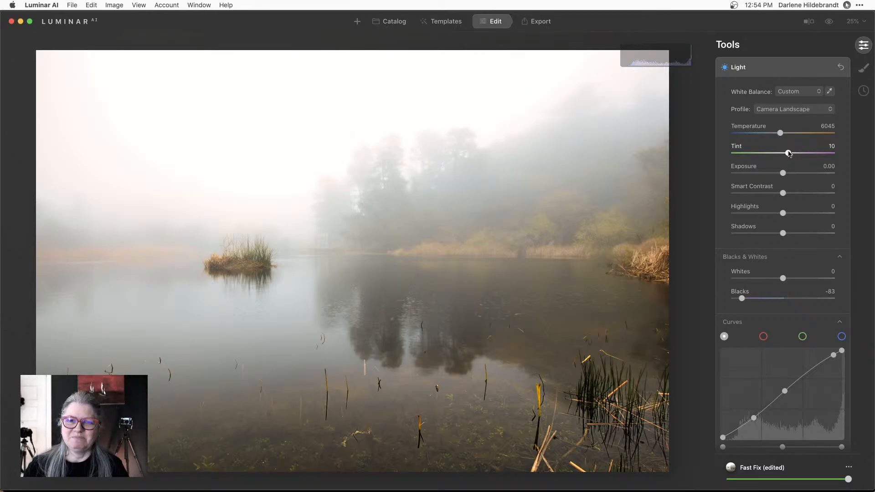
Step: Add a soft glow to the pond photo with the Mystical tool, setting its Amount to 11
{"action": "scroll", "coordinate": [789, 153], "scroll_direction": "down", "scroll_amount": 6}
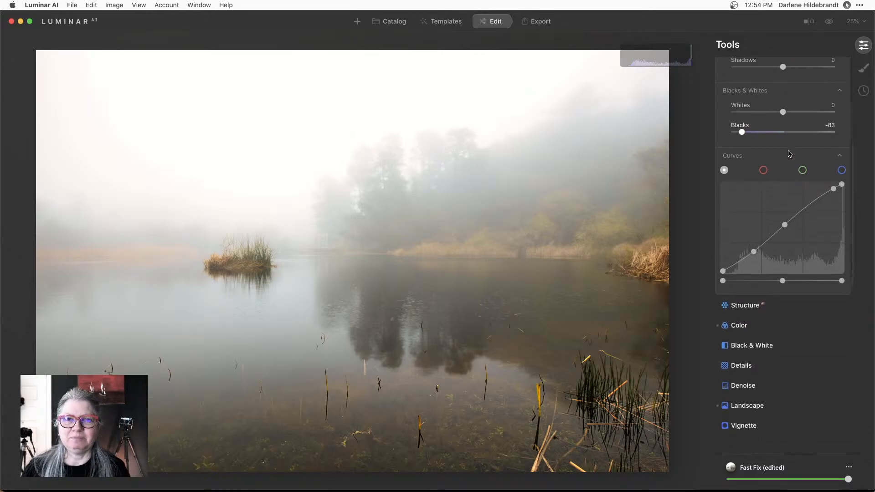
{"action": "scroll", "coordinate": [790, 154], "scroll_direction": "down", "scroll_amount": 10}
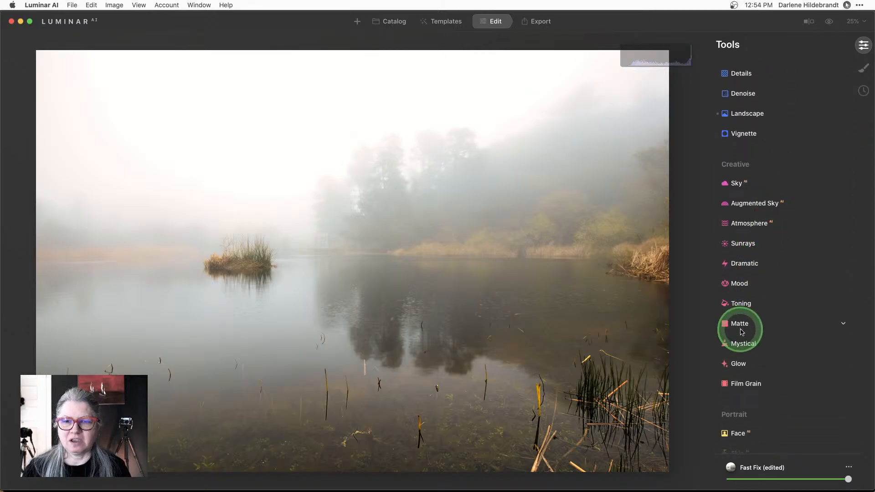
{"action": "left_click", "coordinate": [740, 342]}
{"action": "scroll", "coordinate": [741, 341], "scroll_direction": "up", "scroll_amount": 3}
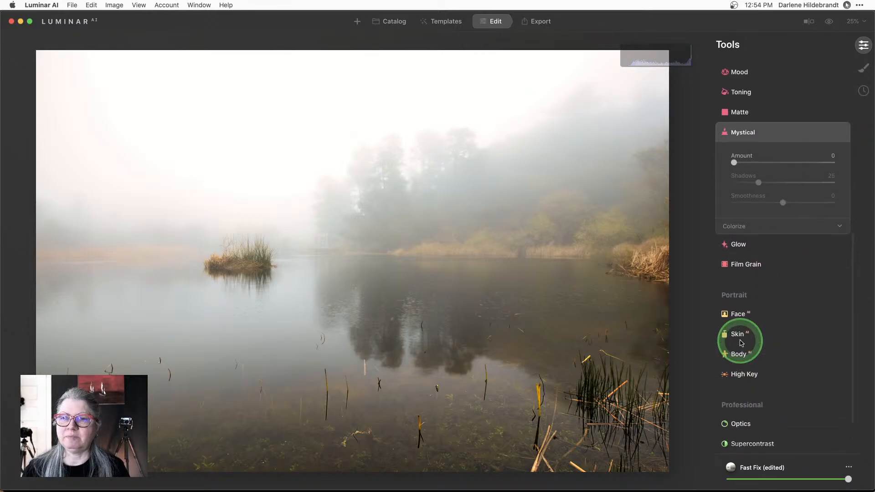
{"action": "mouse_move", "coordinate": [758, 196]}
{"action": "left_mouse_down"}
{"action": "mouse_move", "coordinate": [820, 191]}
{"action": "mouse_move", "coordinate": [717, 190]}
{"action": "mouse_move", "coordinate": [849, 197]}
{"action": "mouse_move", "coordinate": [666, 191]}
{"action": "mouse_move", "coordinate": [843, 197]}
{"action": "mouse_move", "coordinate": [761, 195]}
{"action": "left_mouse_up"}
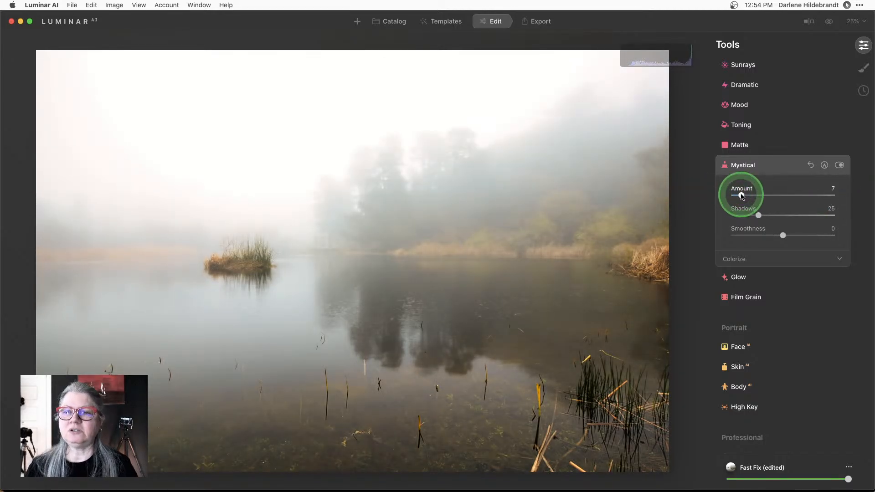
{"action": "left_click_drag", "start_coordinate": [730, 196], "coordinate": [743, 197]}
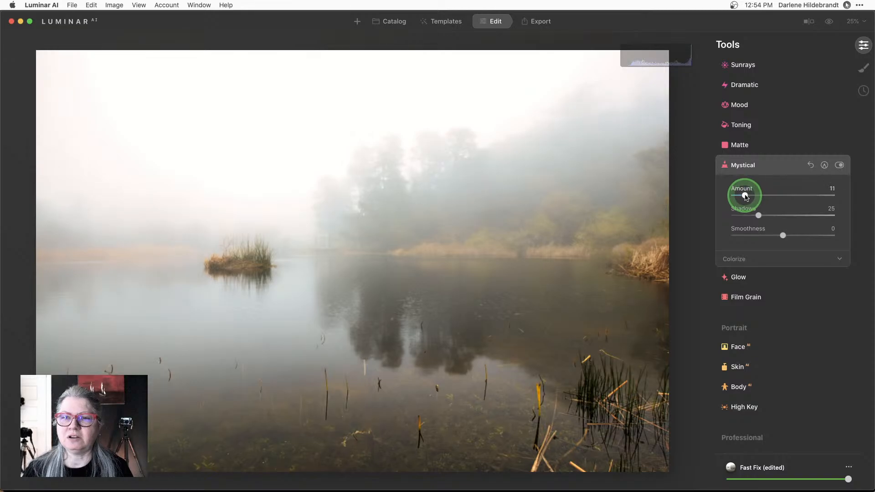
{"action": "left_click", "coordinate": [762, 179]}
Step: Try the Atmosphere tool's Fog mode with Amount 74, raising the Depth to 67 and reducing it again
{"action": "scroll", "coordinate": [773, 167], "scroll_direction": "up", "scroll_amount": 2}
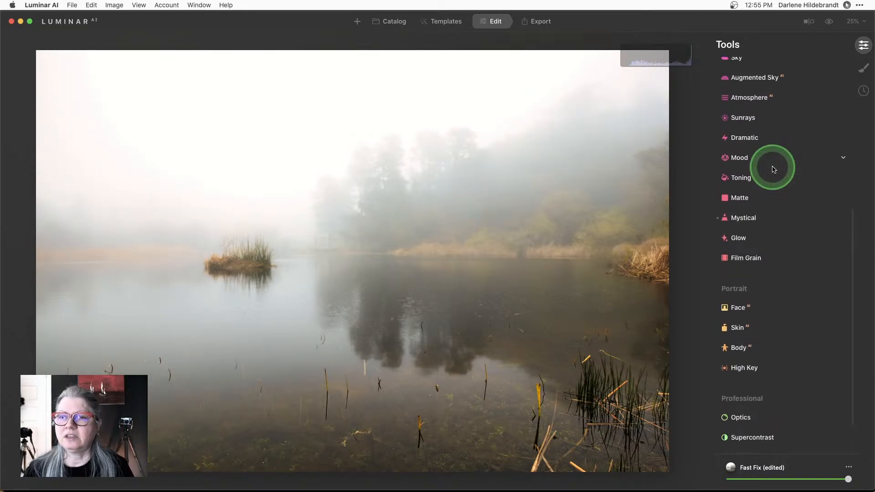
{"action": "left_click", "coordinate": [751, 102]}
{"action": "scroll", "coordinate": [775, 189], "scroll_direction": "up", "scroll_amount": 3}
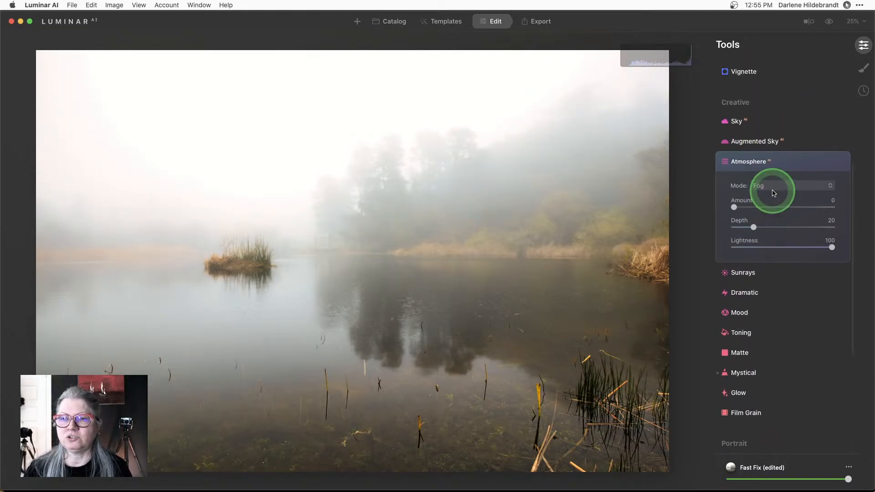
{"action": "left_click", "coordinate": [782, 187]}
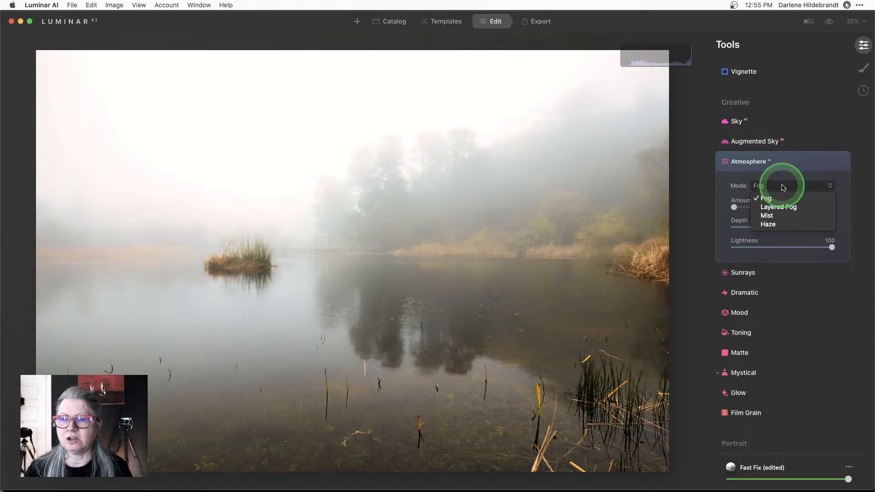
{"action": "scroll", "coordinate": [781, 188], "scroll_direction": "up", "scroll_amount": 1}
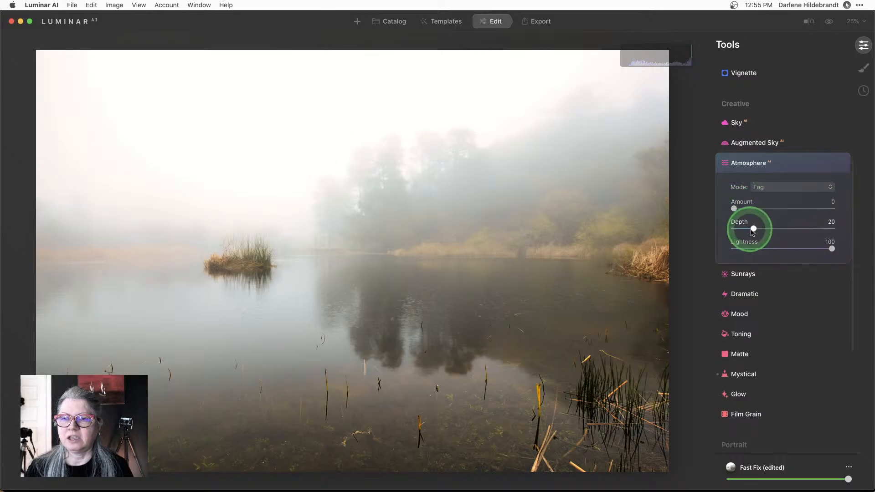
{"action": "left_click_drag", "start_coordinate": [734, 208], "coordinate": [807, 209]}
{"action": "left_click_drag", "start_coordinate": [759, 227], "coordinate": [799, 233]}
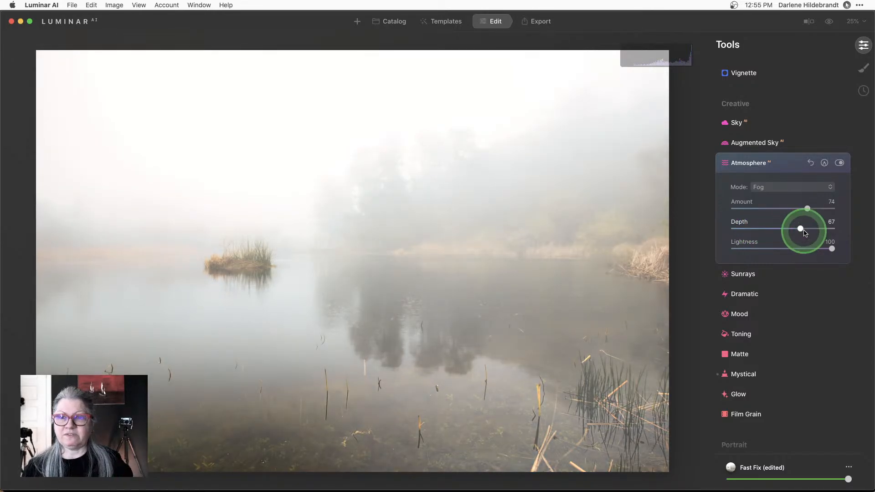
{"action": "left_click_drag", "start_coordinate": [805, 233], "coordinate": [761, 228]}
Step: Try the Layered Fog and Mist modes, with Mist at Depth 16, and reset the Atmosphere tool
{"action": "left_click", "coordinate": [766, 187]}
{"action": "left_click", "coordinate": [769, 202]}
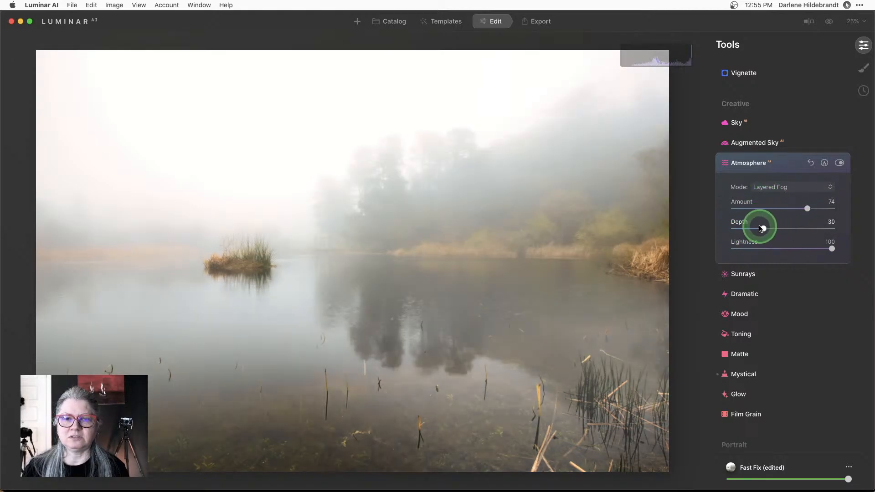
{"action": "left_click", "coordinate": [765, 187]}
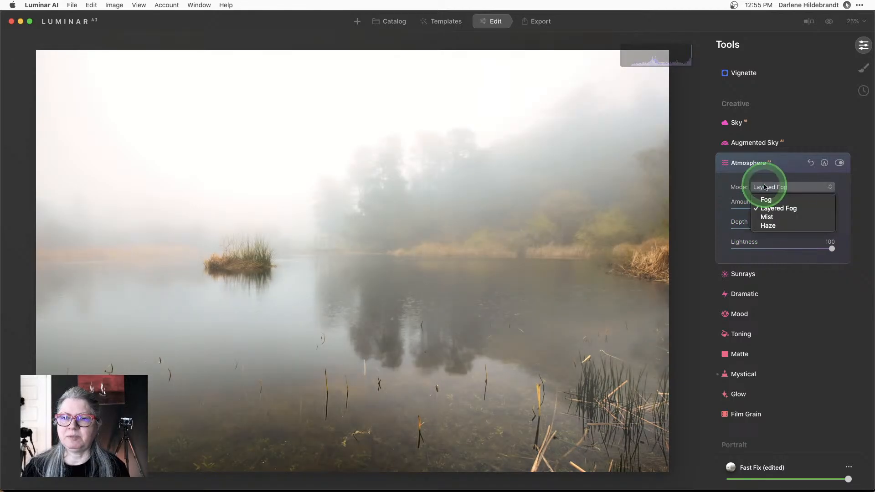
{"action": "left_click", "coordinate": [769, 218]}
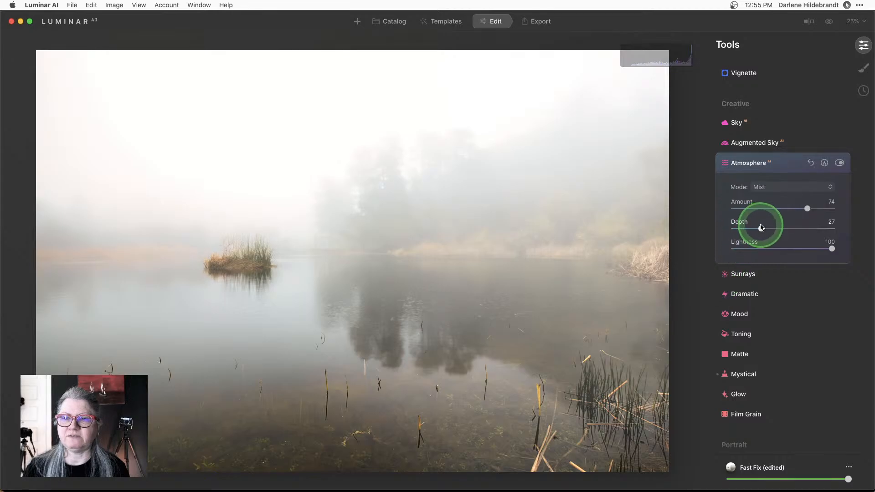
{"action": "mouse_move", "coordinate": [761, 227]}
{"action": "left_mouse_down"}
{"action": "mouse_move", "coordinate": [802, 228]}
{"action": "mouse_move", "coordinate": [715, 229]}
{"action": "mouse_move", "coordinate": [797, 228]}
{"action": "mouse_move", "coordinate": [748, 230]}
{"action": "left_mouse_up"}
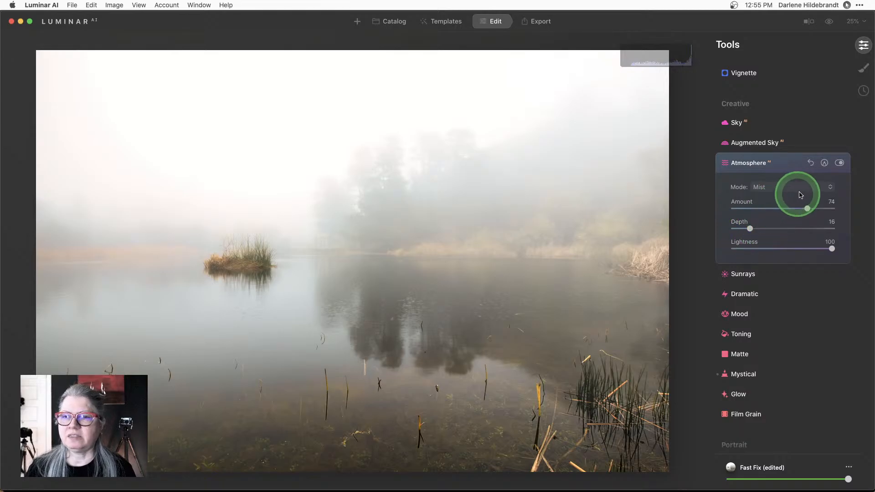
{"action": "left_click", "coordinate": [810, 163]}
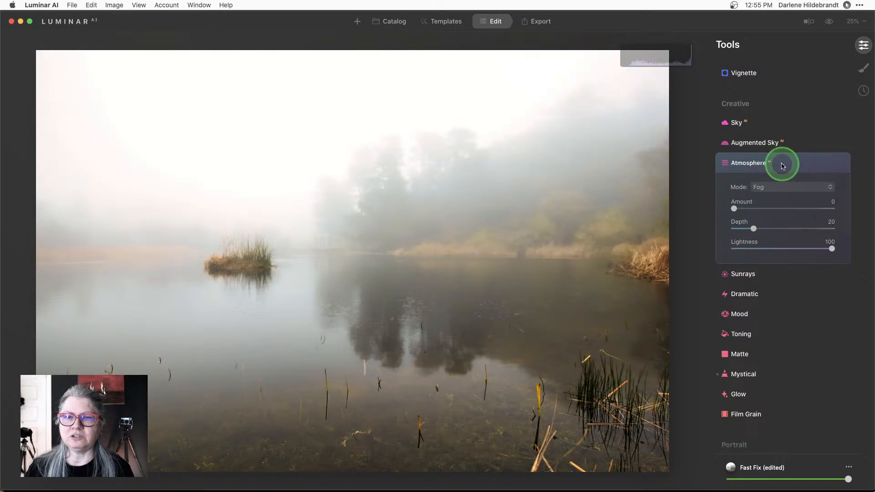
{"action": "left_click", "coordinate": [782, 165]}
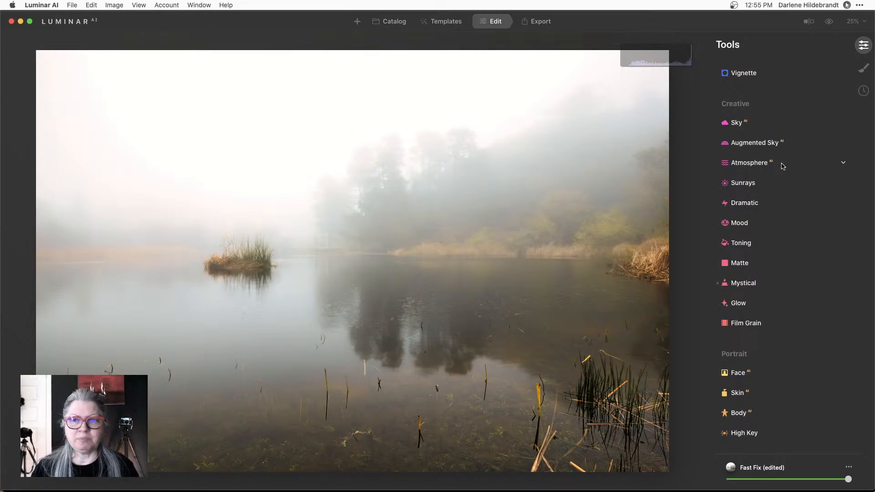
Step: Run Composition AI on the pond photo at the original ratio and automatically align its horizon
{"action": "scroll", "coordinate": [782, 165], "scroll_direction": "up", "scroll_amount": 10}
{"action": "left_click", "coordinate": [755, 105]}
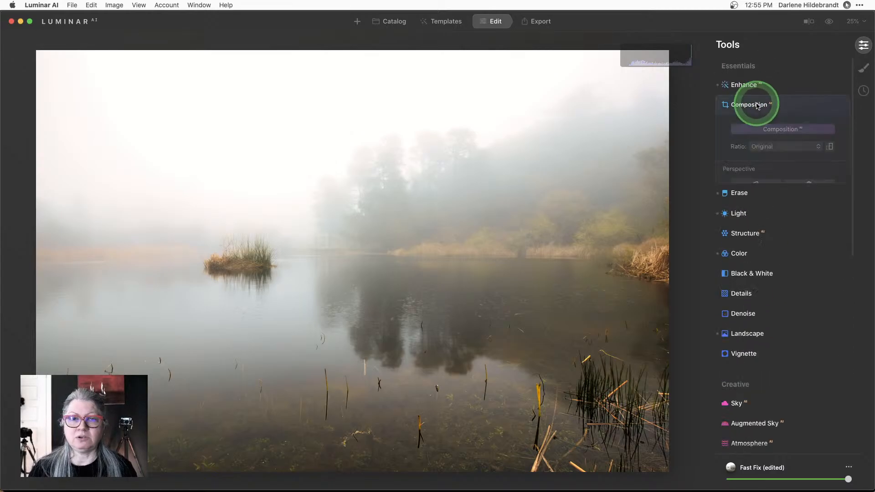
{"action": "left_click", "coordinate": [782, 130]}
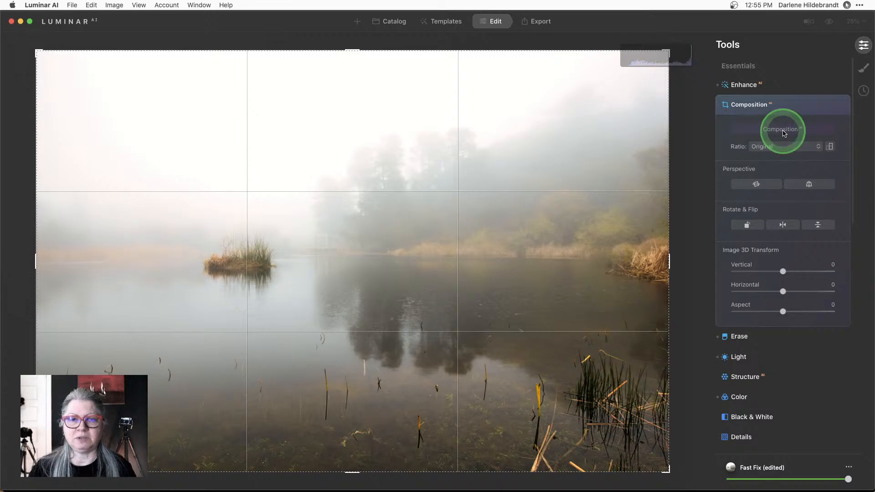
{"action": "left_click", "coordinate": [761, 184]}
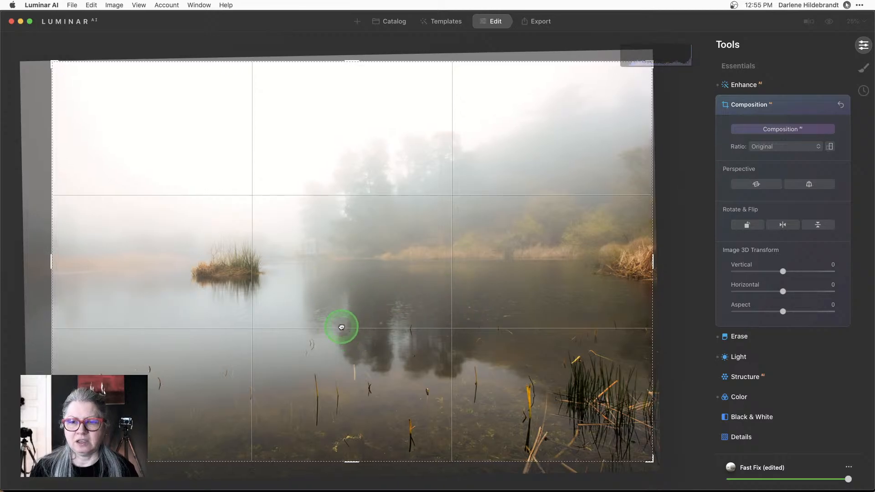
Step: Tighten the crop slightly, reposition the photo to trim more of the sky and the side beside the island, and apply it
{"action": "mouse_move", "coordinate": [342, 324]}
{"action": "left_mouse_down"}
{"action": "mouse_move", "coordinate": [344, 313]}
{"action": "mouse_move", "coordinate": [330, 313]}
{"action": "left_mouse_up"}
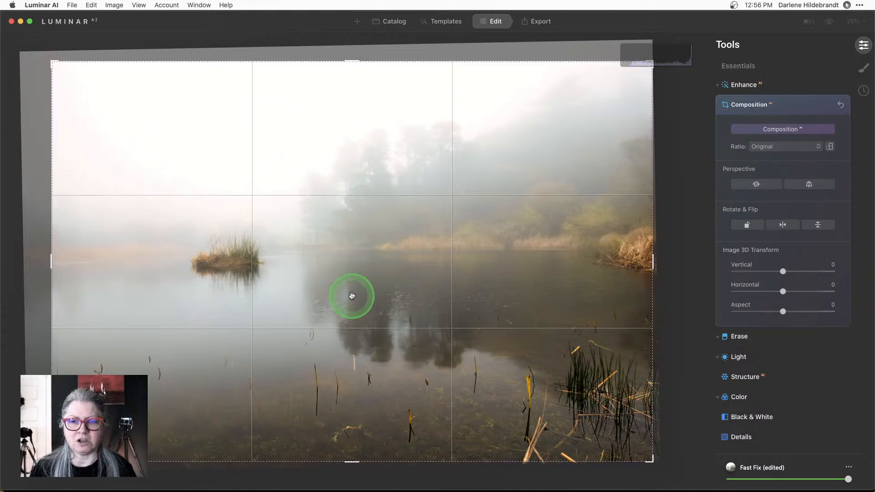
{"action": "left_click_drag", "start_coordinate": [54, 466], "coordinate": [65, 458]}
{"action": "left_click_drag", "start_coordinate": [238, 363], "coordinate": [235, 335]}
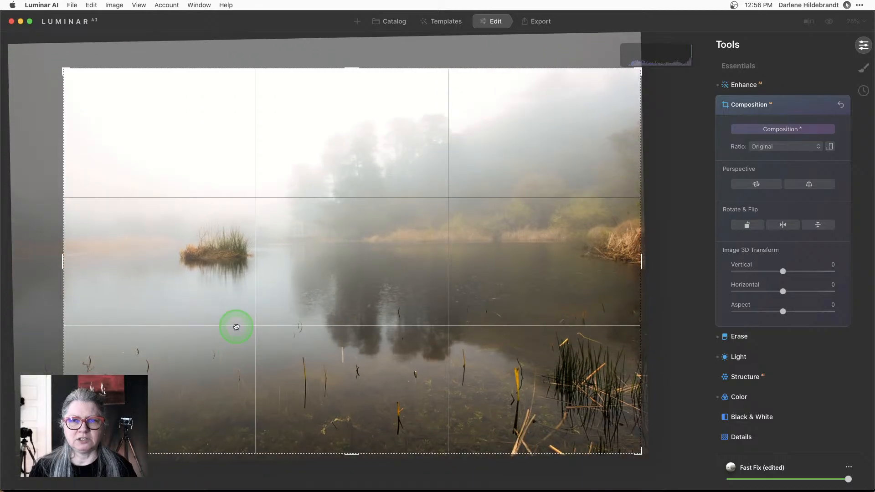
{"action": "double_click", "coordinate": [209, 161]}
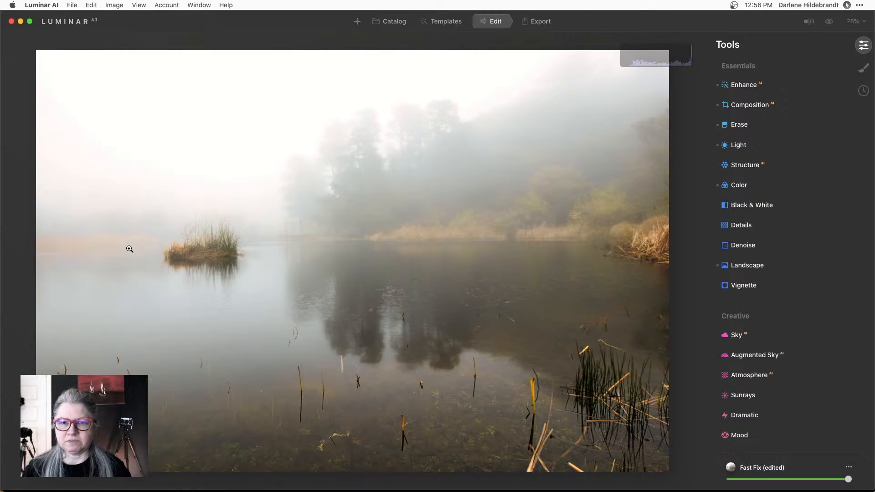
Step: Switch to Lightroom Classic and open the portrait of the seated man in the grey T-shirt from the Library grid
{"action": "key", "text": "super+Tab"}
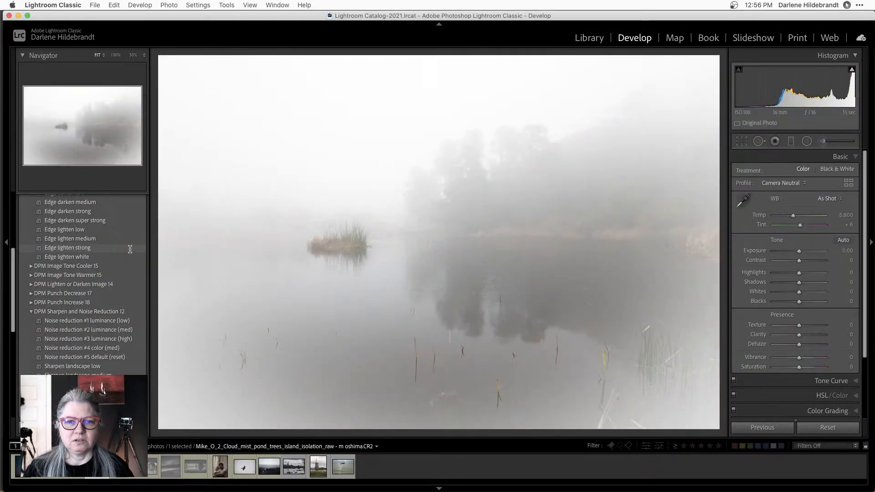
{"action": "key", "text": "g"}
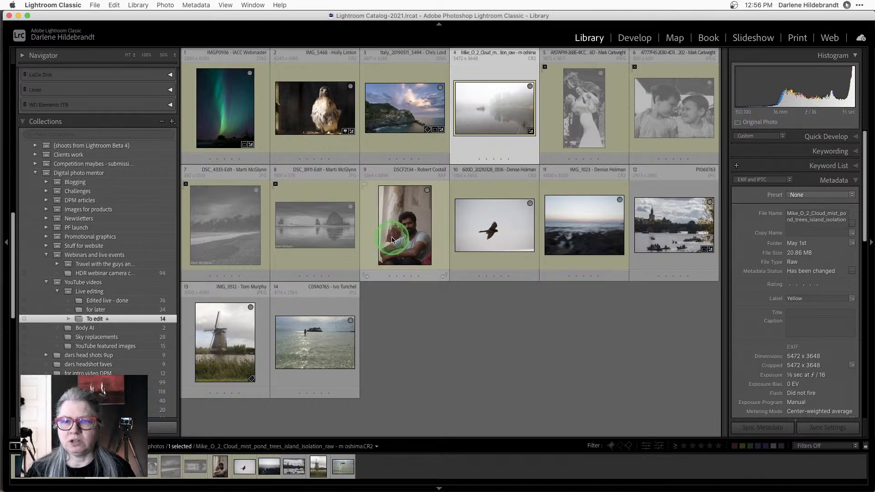
{"action": "double_click", "coordinate": [392, 240]}
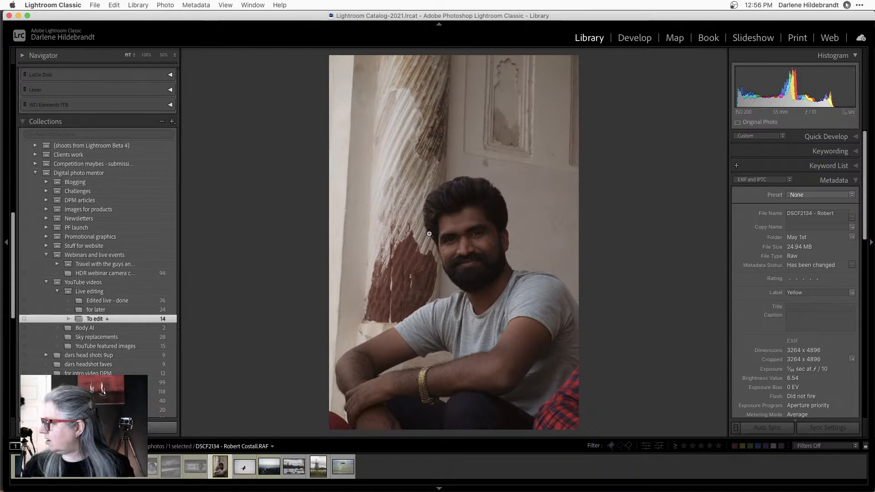
{"action": "left_click", "coordinate": [433, 236]}
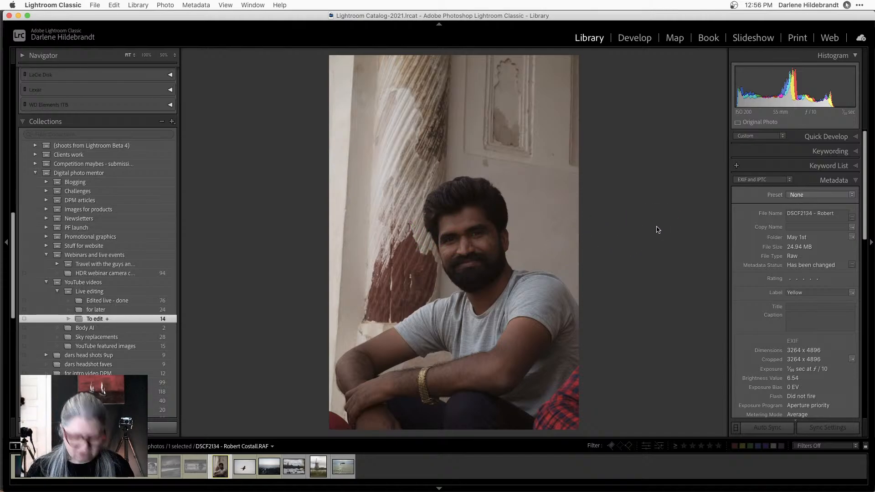
{"action": "left_click", "coordinate": [659, 229]}
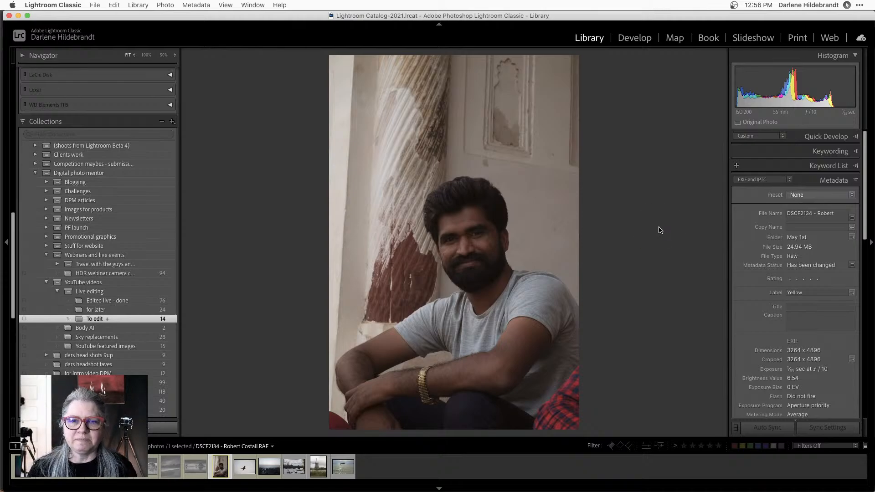
{"action": "left_click", "coordinate": [659, 228]}
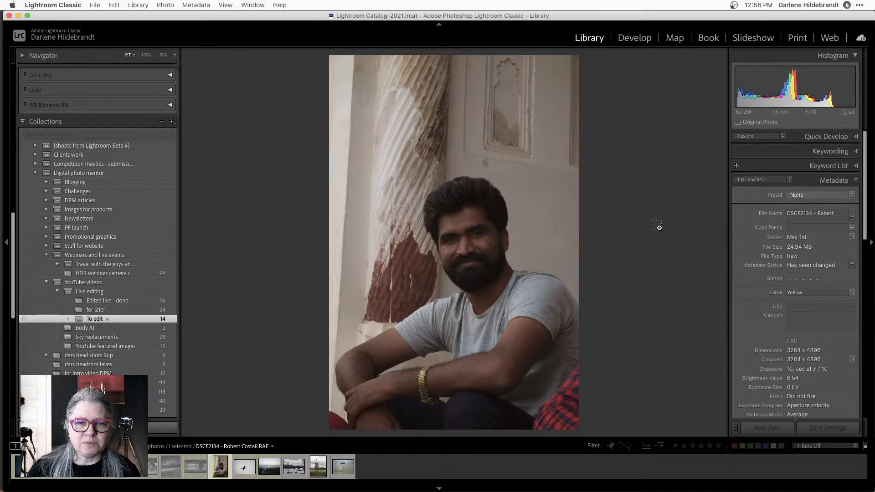
{"action": "left_click", "coordinate": [660, 229]}
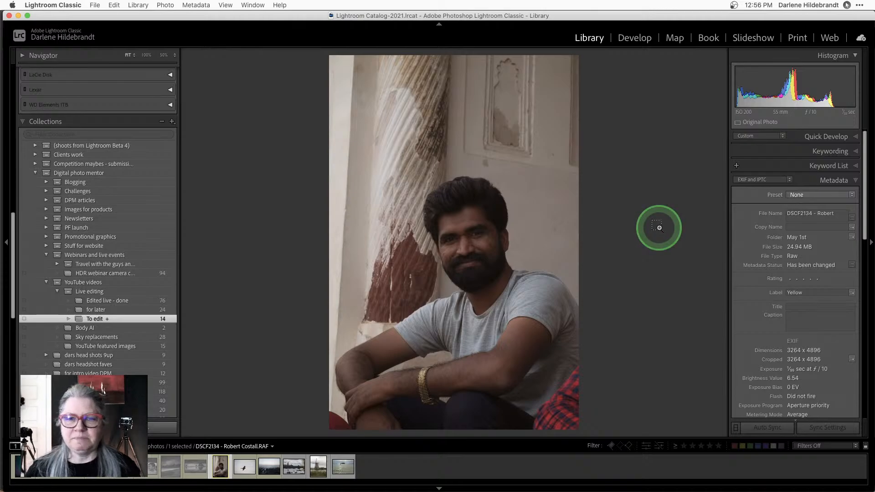
Step: Switch to Luminar AI and open the portrait of the seated man from the May 1st folder in the catalog
{"action": "key", "text": "super+Tab"}
{"action": "left_click", "coordinate": [430, 146]}
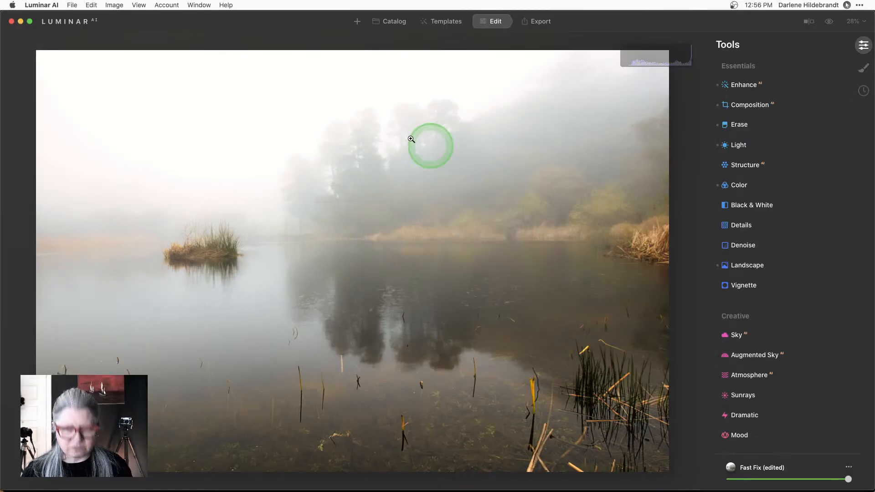
{"action": "left_click", "coordinate": [393, 22]}
{"action": "left_click", "coordinate": [514, 144]}
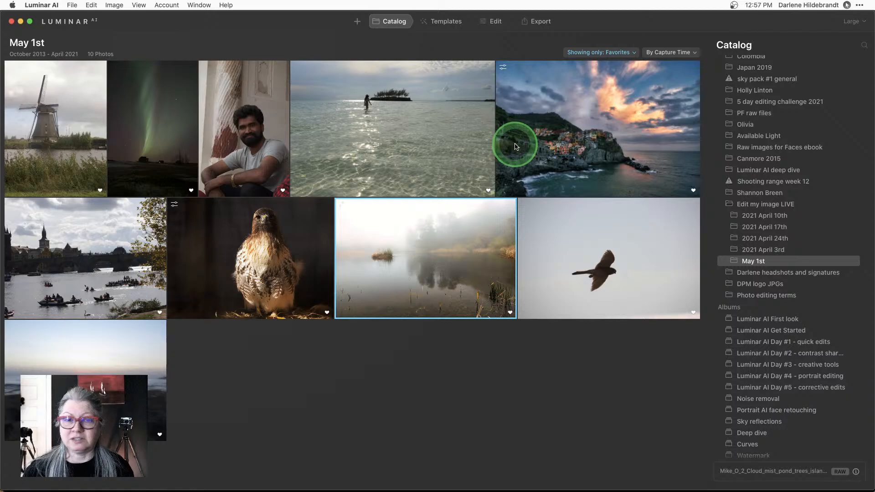
{"action": "double_click", "coordinate": [242, 90]}
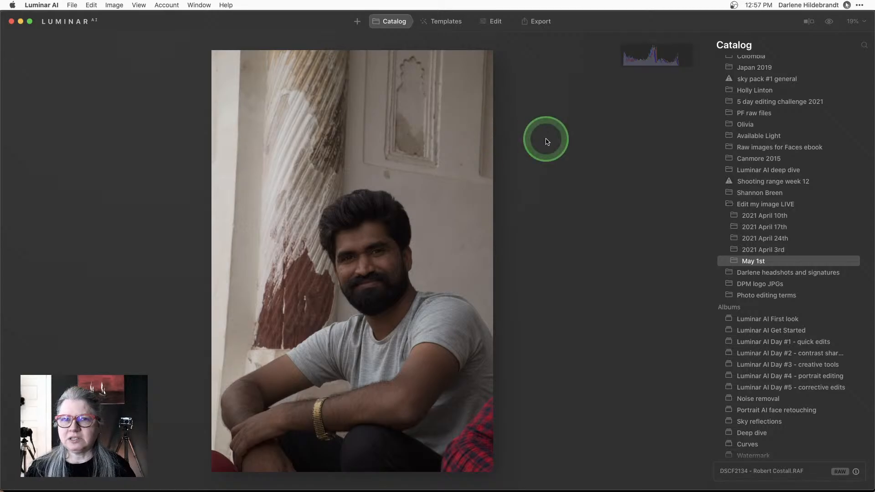
Step: Open the Essence collection from the templates suggested for this photo
{"action": "left_click", "coordinate": [444, 24]}
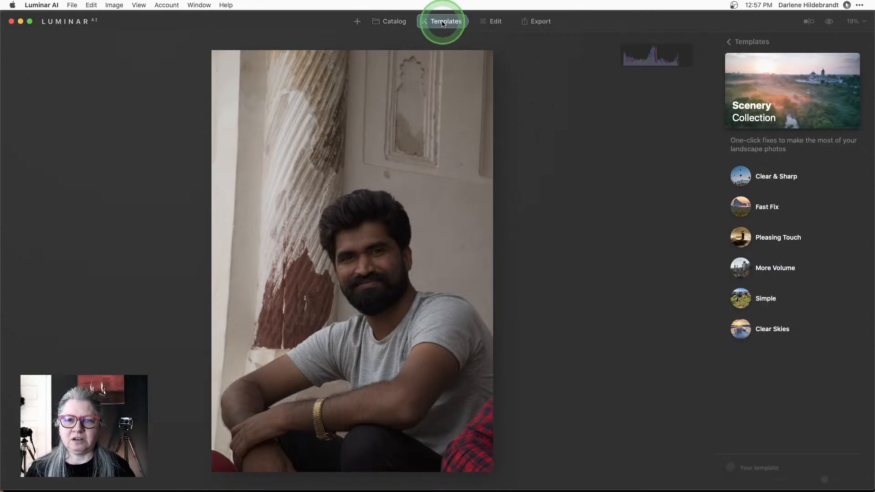
{"action": "left_click", "coordinate": [729, 41]}
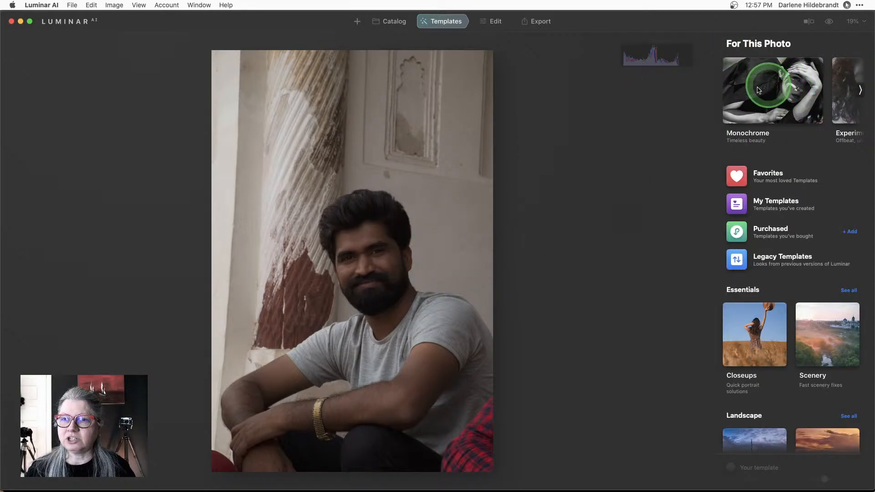
{"action": "left_click", "coordinate": [859, 89]}
{"action": "left_click", "coordinate": [860, 91]}
{"action": "left_click", "coordinate": [861, 91]}
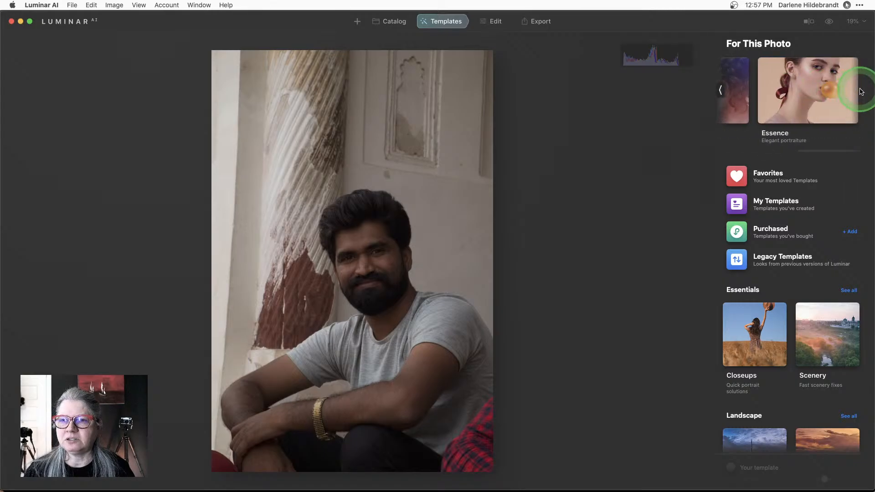
{"action": "left_click", "coordinate": [804, 93]}
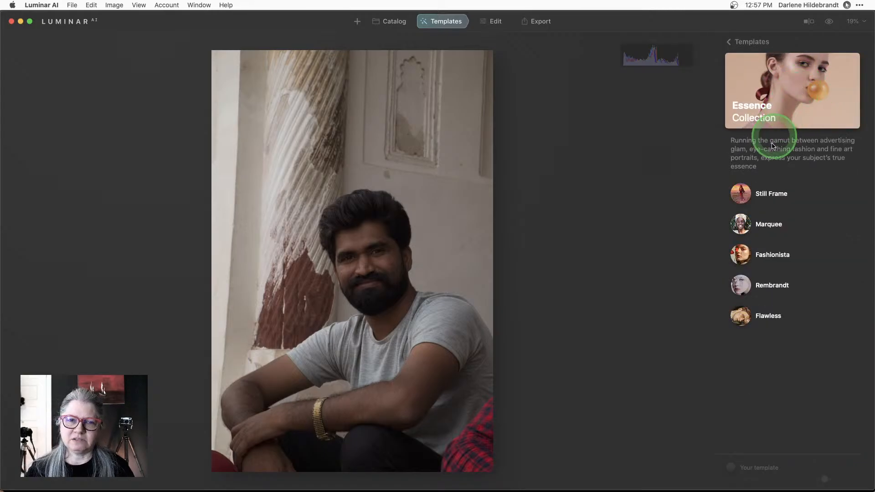
Step: Try the Still Frame, Marquee, Fashionista, Rembrandt and Flawless templates on the portrait, and settle on Rembrandt
{"action": "left_click", "coordinate": [767, 191]}
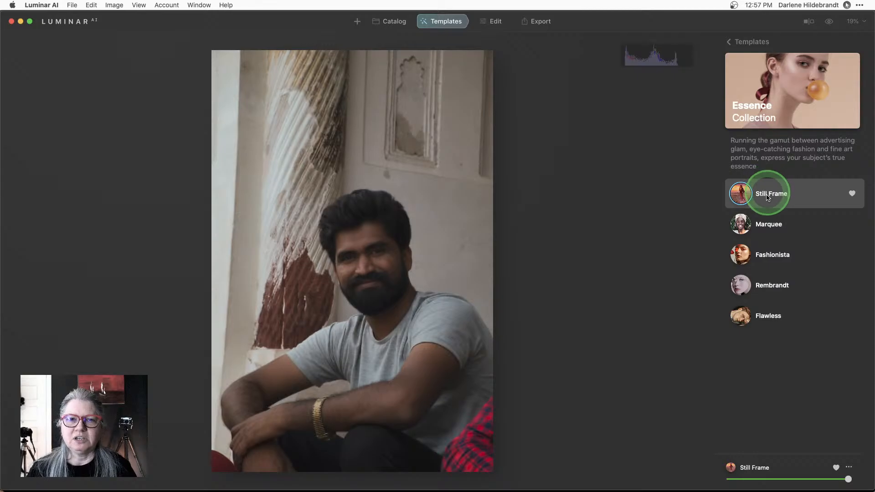
{"action": "left_click", "coordinate": [770, 227]}
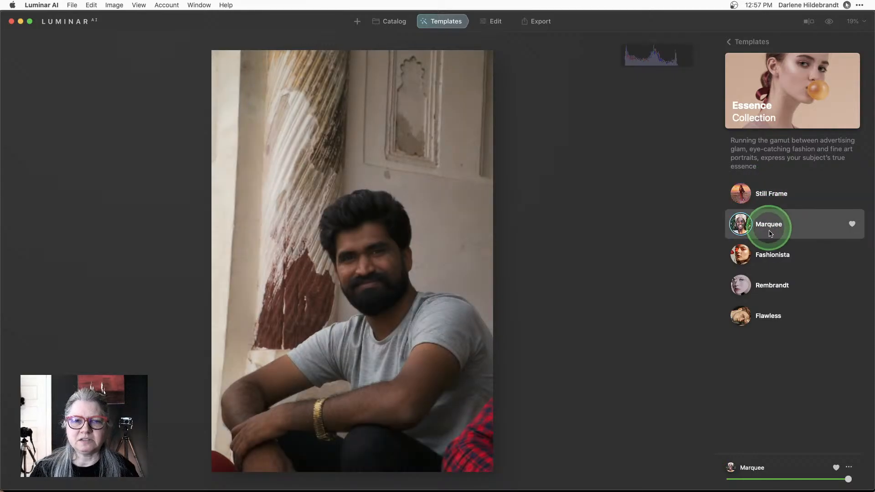
{"action": "left_click", "coordinate": [774, 255]}
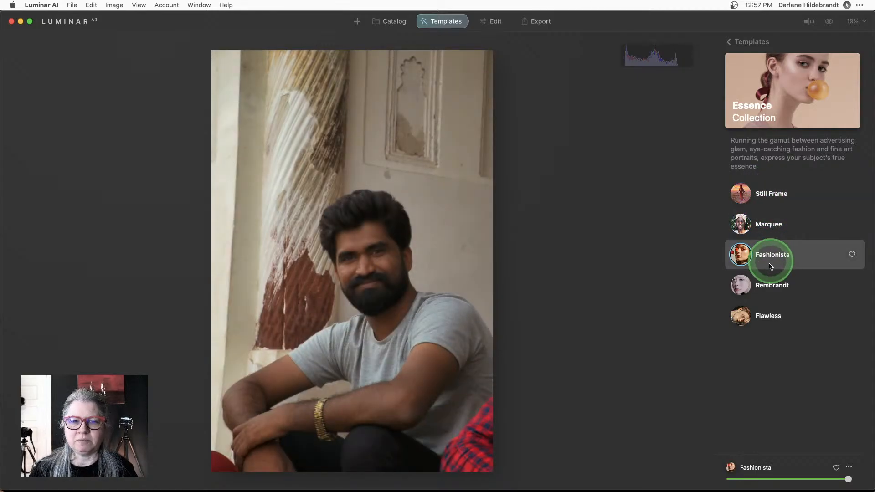
{"action": "left_click", "coordinate": [770, 283]}
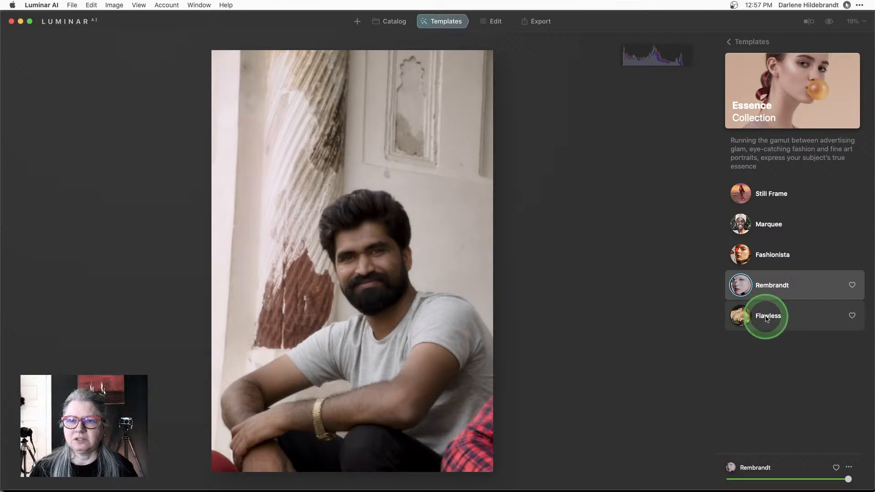
{"action": "left_click", "coordinate": [767, 314]}
{"action": "left_click", "coordinate": [769, 286]}
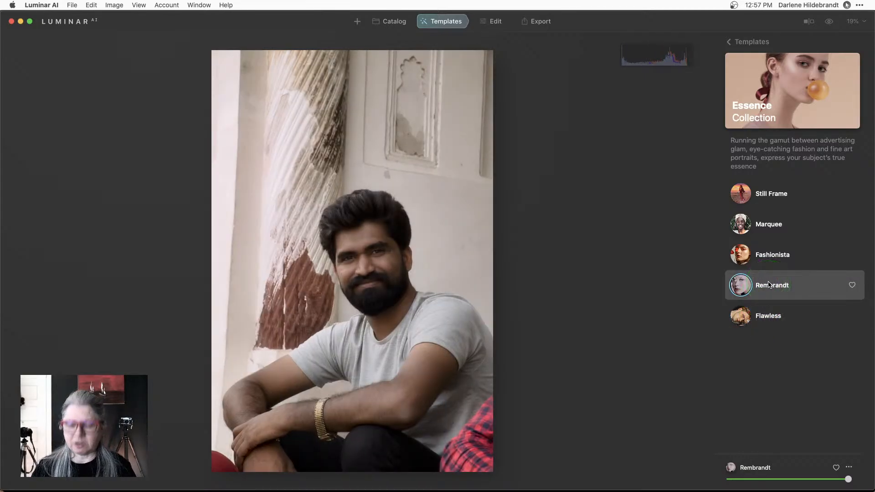
Step: Compare the portrait before and after the Rembrandt template, and slightly reduce the template's overall strength
{"action": "key", "text": "backslash"}
{"action": "key", "text": "backslash"}
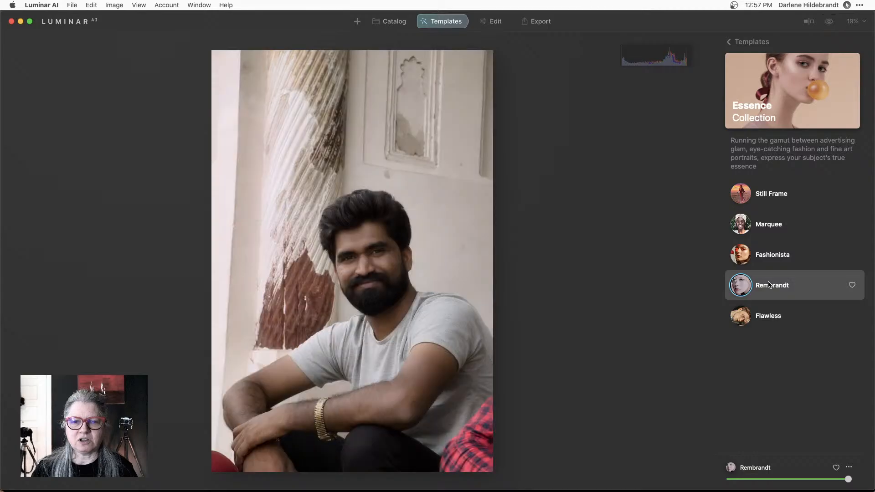
{"action": "key", "text": "backslash"}
{"action": "key", "text": "backslash"}
{"action": "key", "text": "backslash"}
{"action": "key", "text": "backslash"}
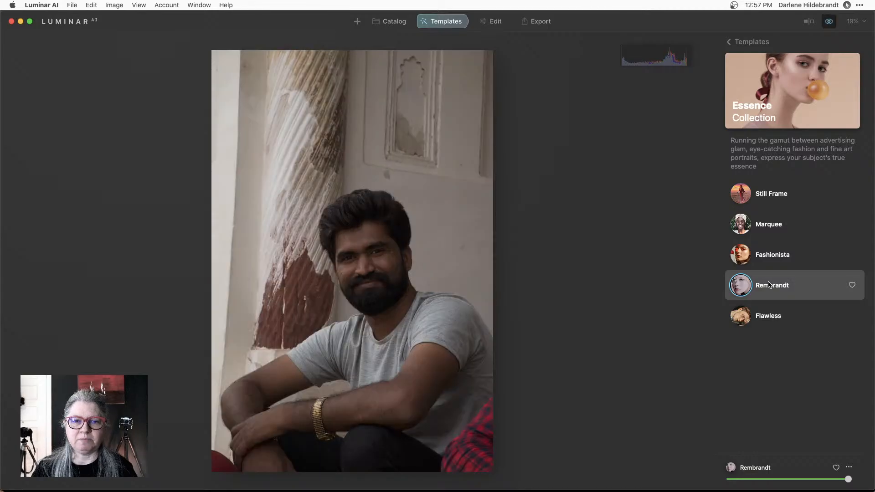
{"action": "key", "text": "backslash"}
{"action": "key", "text": "backslash"}
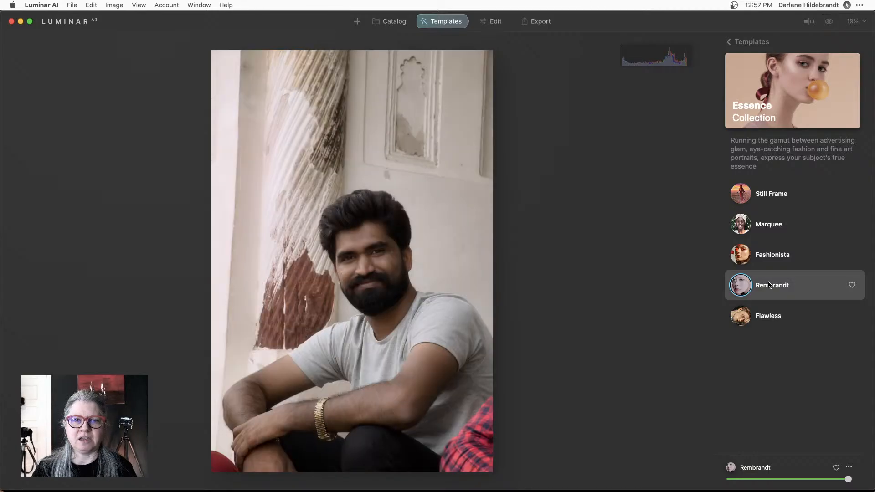
{"action": "key", "text": "backslash"}
{"action": "key", "text": "backslash"}
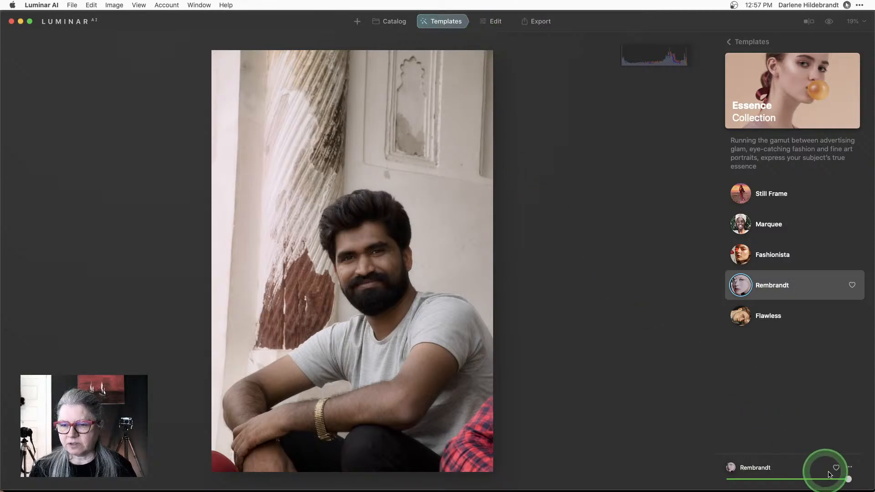
{"action": "left_click_drag", "start_coordinate": [847, 479], "coordinate": [827, 479]}
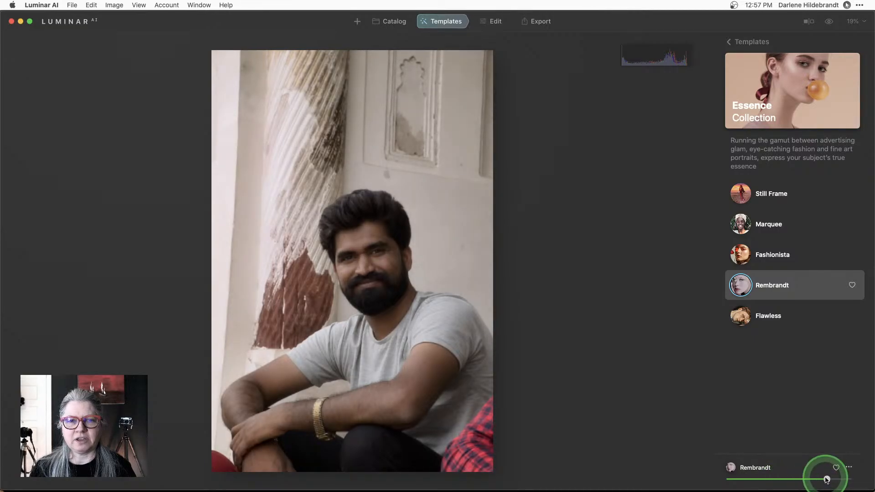
Step: Straighten the portrait with automatic horizon alignment plus a slight extra counterclockwise rotation, shift the photo up within the crop, and apply it
{"action": "left_click", "coordinate": [486, 25]}
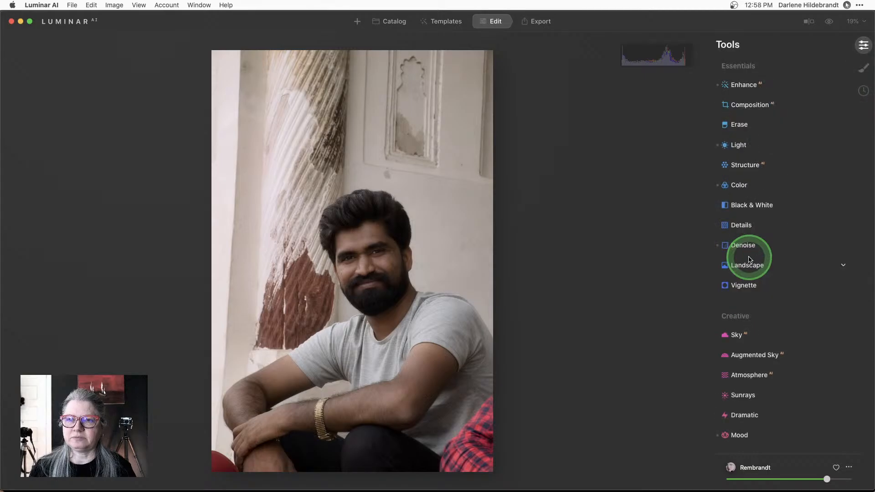
{"action": "scroll", "coordinate": [749, 260], "scroll_direction": "up", "scroll_amount": 1}
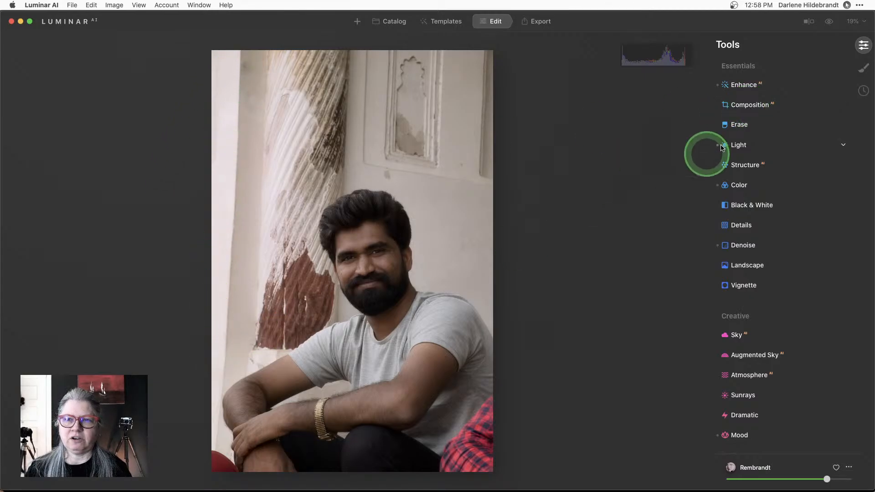
{"action": "left_click", "coordinate": [748, 106]}
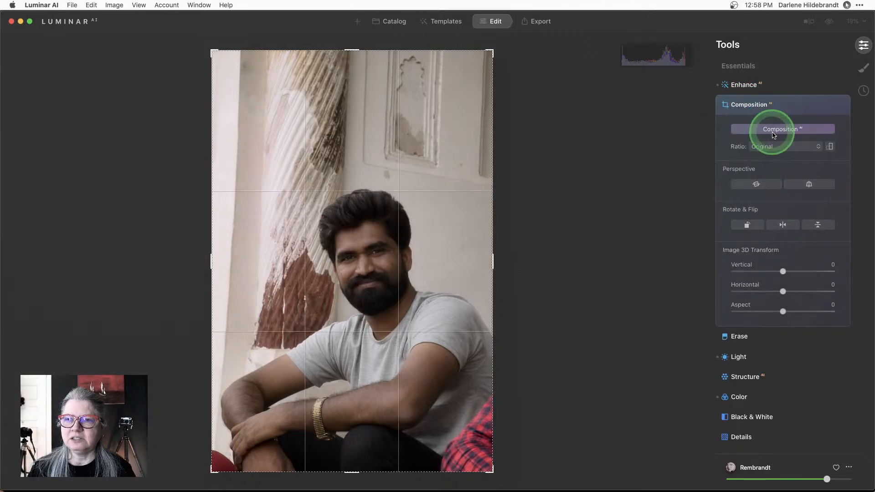
{"action": "left_click", "coordinate": [759, 184]}
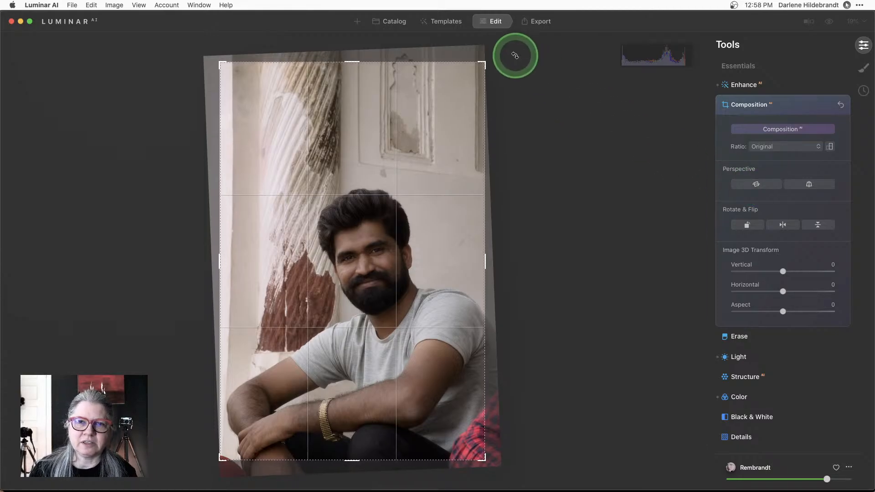
{"action": "left_click_drag", "start_coordinate": [515, 56], "coordinate": [512, 53]}
{"action": "left_click_drag", "start_coordinate": [426, 147], "coordinate": [431, 128]}
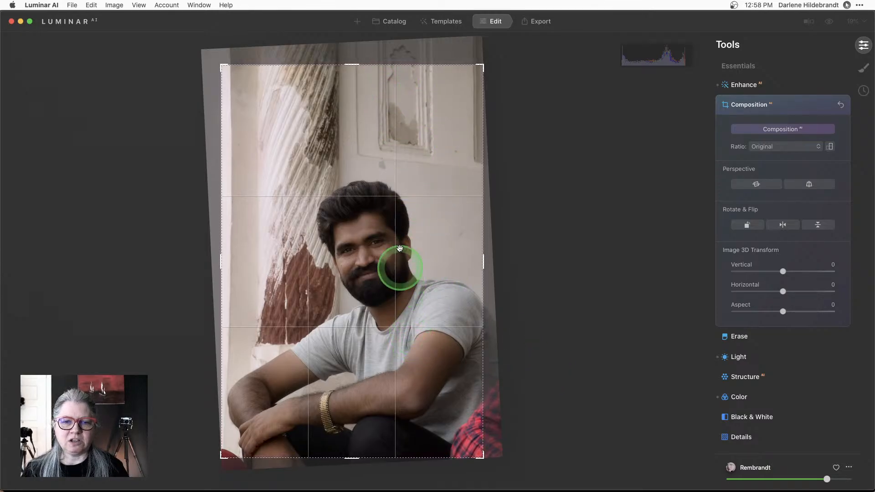
{"action": "left_click", "coordinate": [597, 251]}
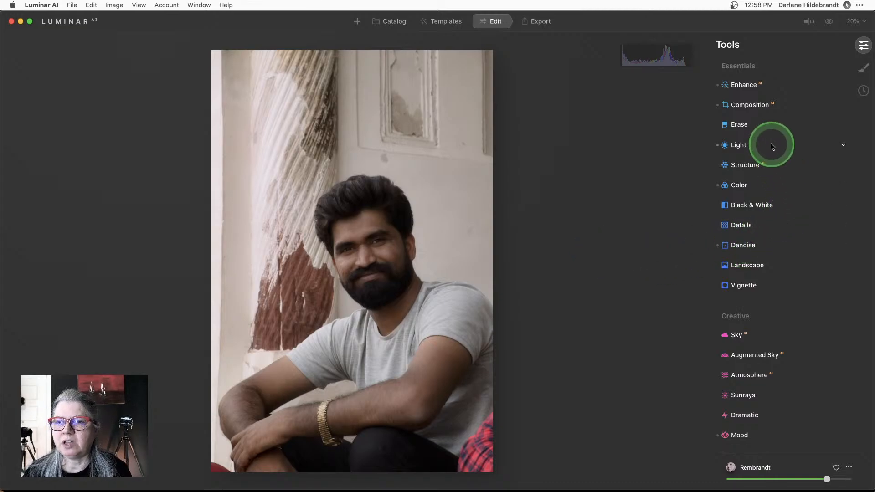
Step: Check the Enhance AI effect by switching it off and on, and inspect the Denoise settings
{"action": "left_click", "coordinate": [748, 85]}
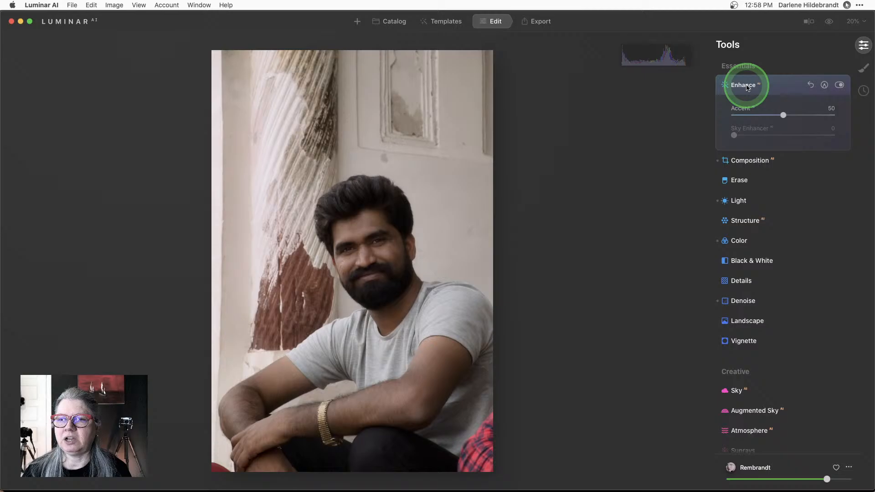
{"action": "left_click", "coordinate": [840, 85]}
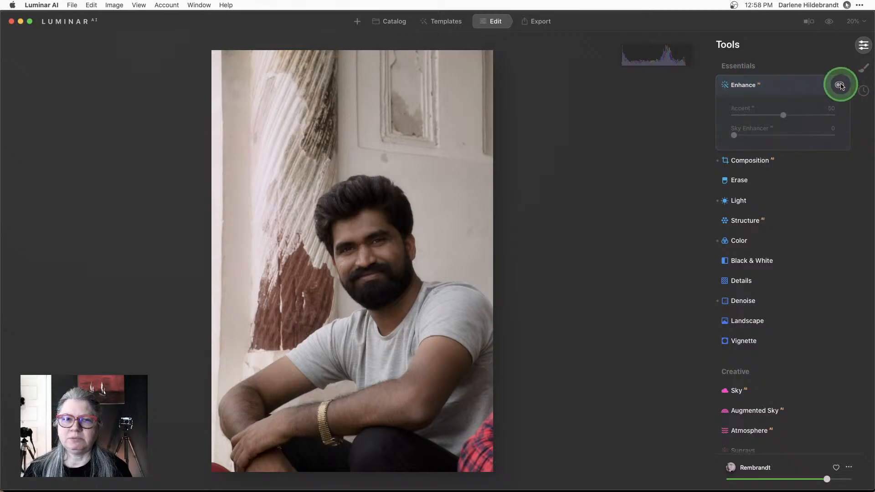
{"action": "left_click", "coordinate": [840, 85]}
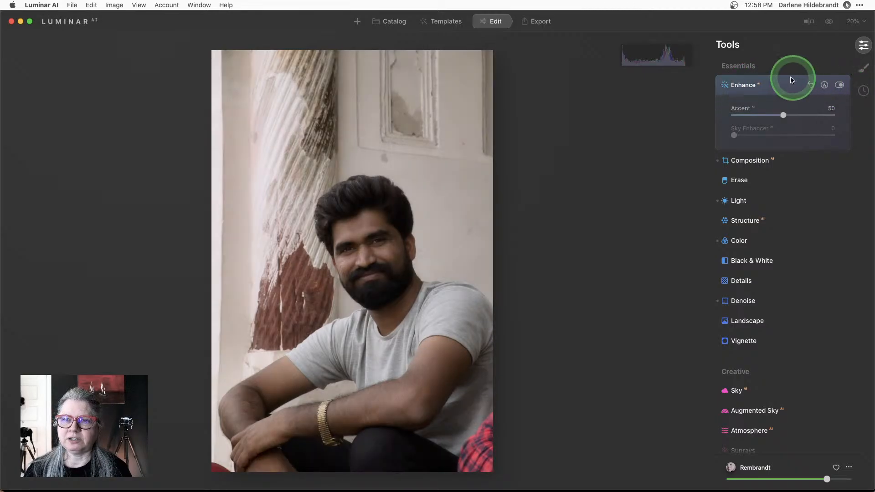
{"action": "left_click", "coordinate": [774, 85]}
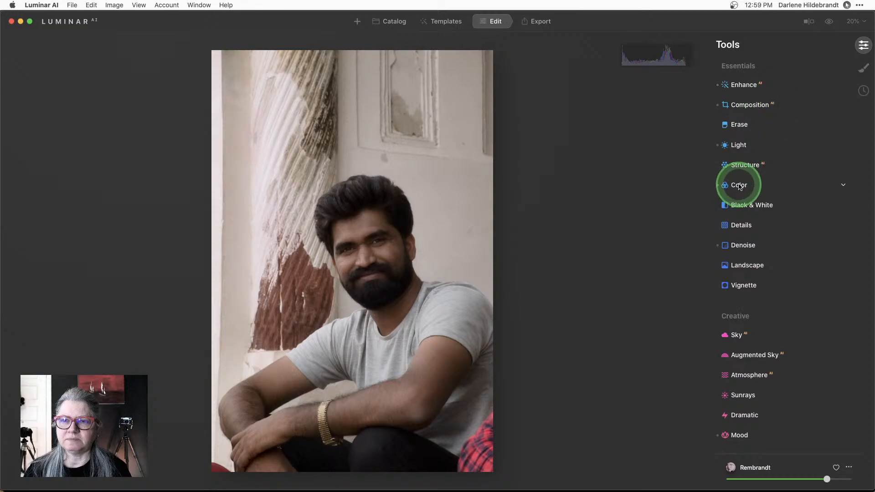
{"action": "left_click", "coordinate": [744, 246]}
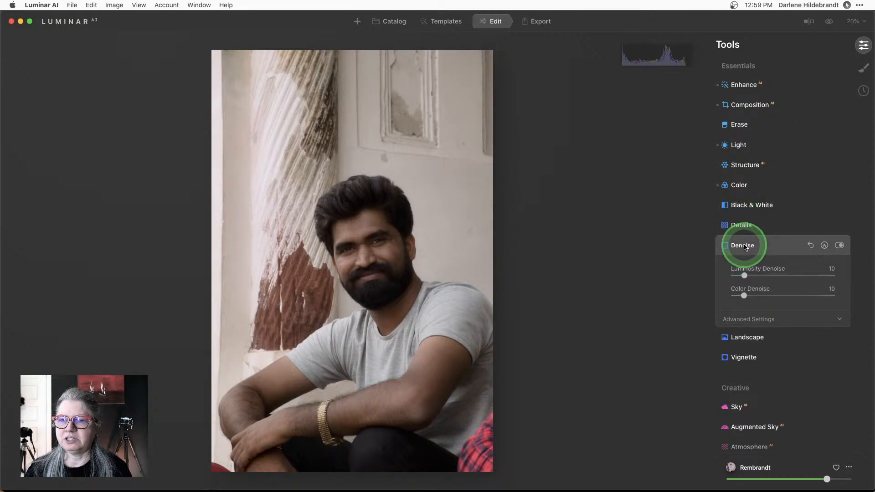
{"action": "left_click", "coordinate": [767, 246]}
Step: Inspect the Glow settings among the Creative tools, leaving them unedited
{"action": "scroll", "coordinate": [765, 248], "scroll_direction": "down", "scroll_amount": 2}
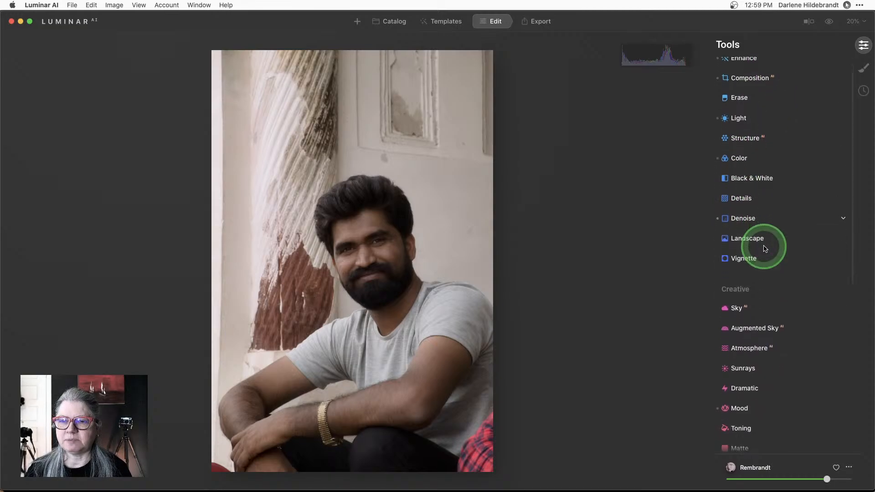
{"action": "scroll", "coordinate": [766, 248], "scroll_direction": "down", "scroll_amount": 10}
{"action": "left_click", "coordinate": [743, 247]}
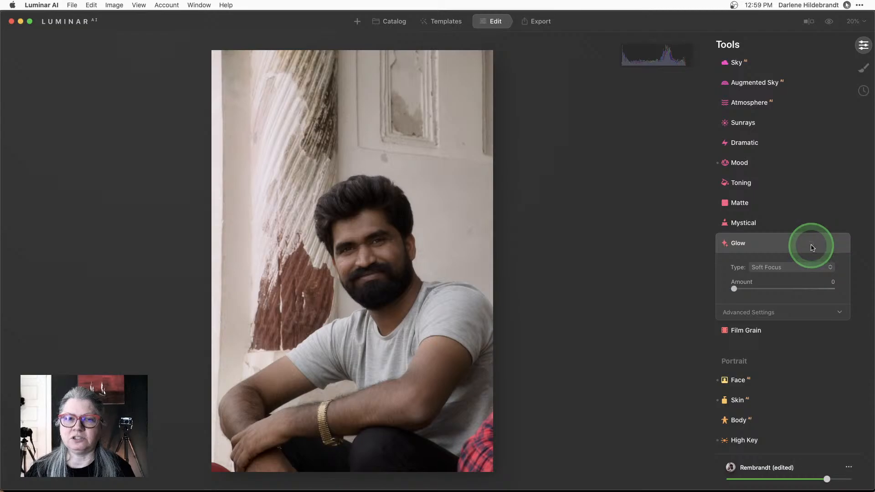
{"action": "left_click", "coordinate": [788, 247]}
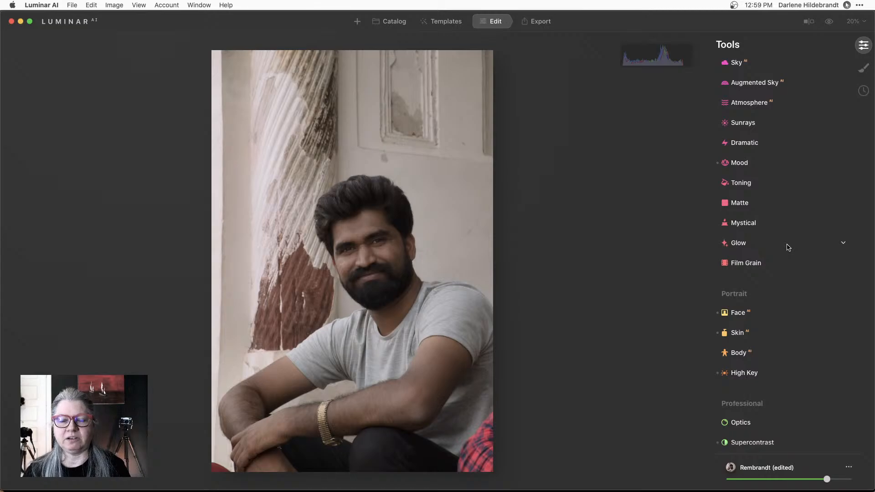
Step: Check the High Key effect on the portrait by switching it off and on
{"action": "scroll", "coordinate": [789, 247], "scroll_direction": "down", "scroll_amount": 3}
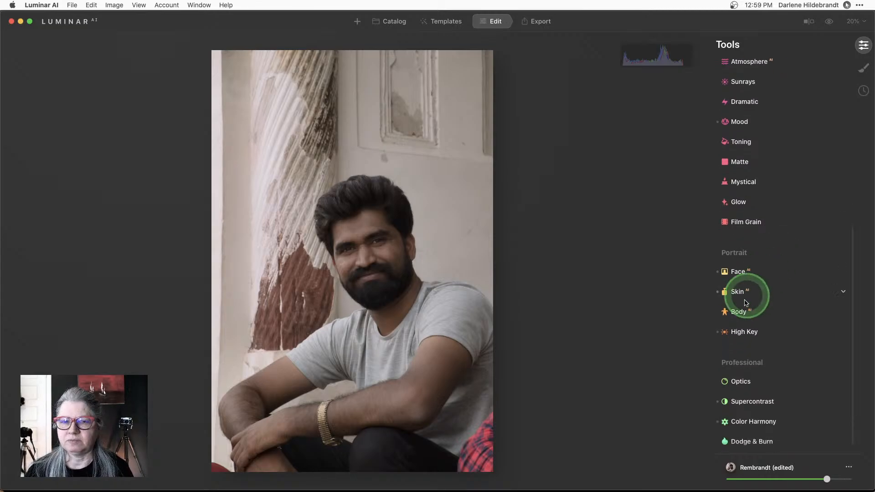
{"action": "left_click", "coordinate": [743, 334]}
{"action": "scroll", "coordinate": [743, 333], "scroll_direction": "down", "scroll_amount": 3}
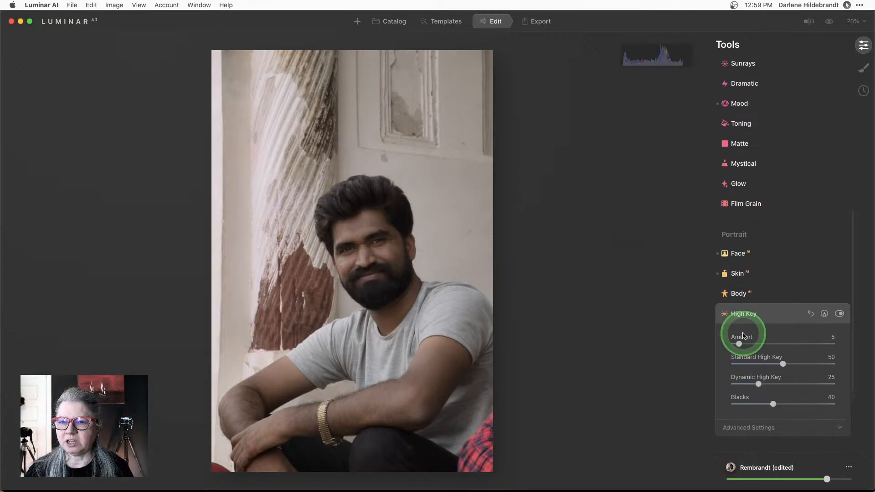
{"action": "left_click", "coordinate": [839, 268]}
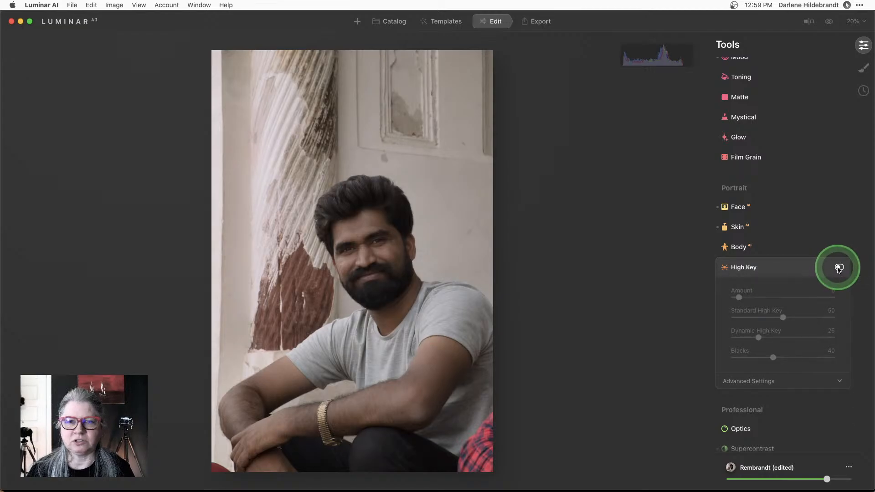
{"action": "left_click", "coordinate": [839, 268]}
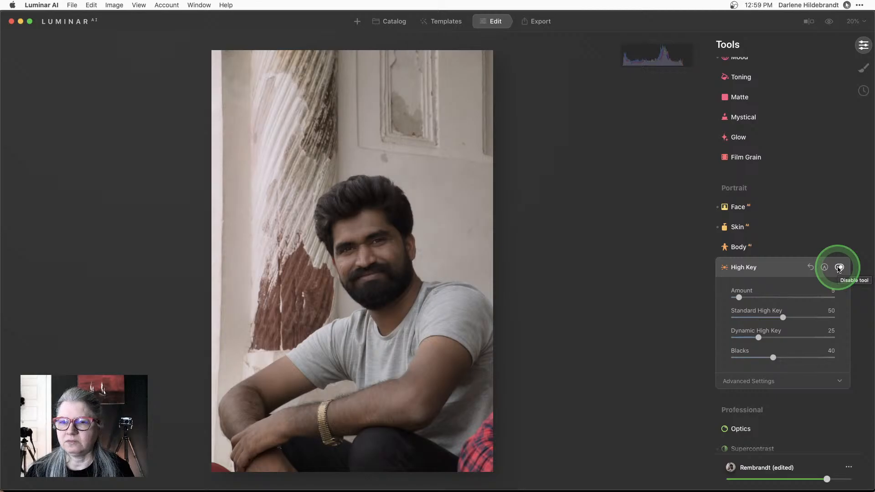
{"action": "left_click", "coordinate": [839, 268]}
{"action": "left_click", "coordinate": [839, 268]}
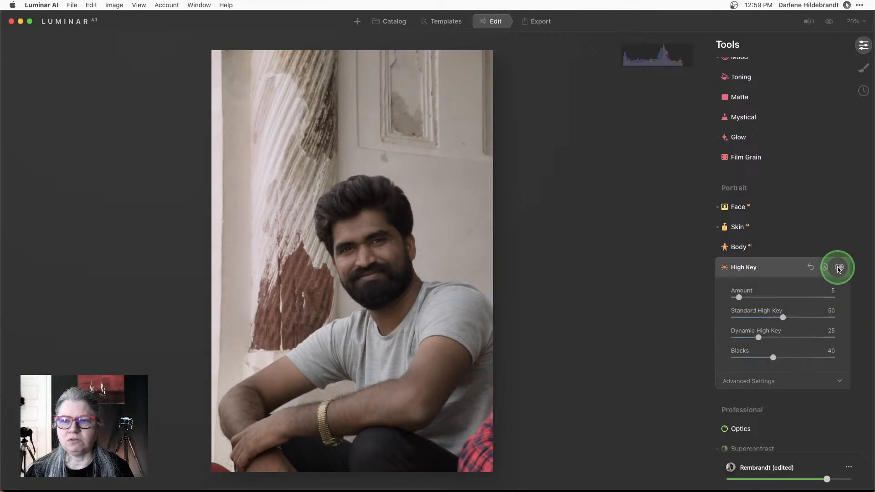
Step: Raise the High Key Amount slightly to about 6 and collapse the tool's settings
{"action": "left_click", "coordinate": [740, 298]}
{"action": "mouse_move", "coordinate": [740, 297]}
{"action": "left_mouse_down"}
{"action": "mouse_move", "coordinate": [809, 298]}
{"action": "mouse_move", "coordinate": [715, 298]}
{"action": "mouse_move", "coordinate": [833, 300]}
{"action": "mouse_move", "coordinate": [745, 300]}
{"action": "left_mouse_up"}
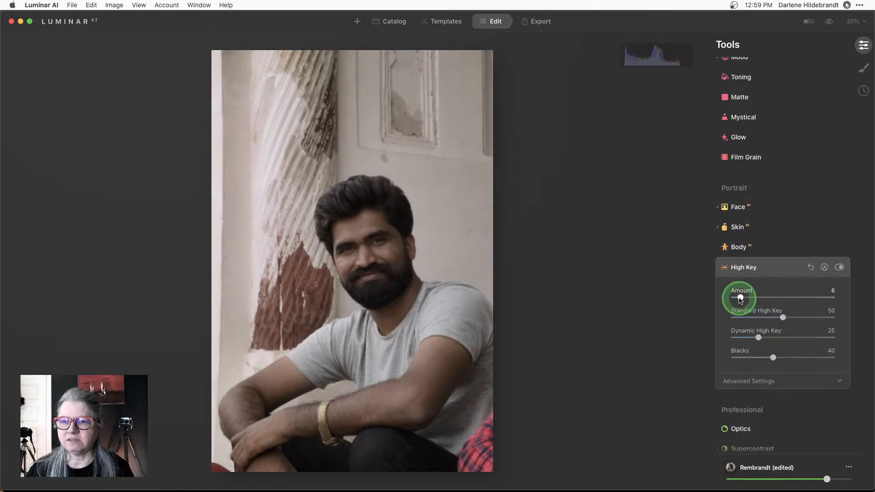
{"action": "left_click", "coordinate": [780, 268]}
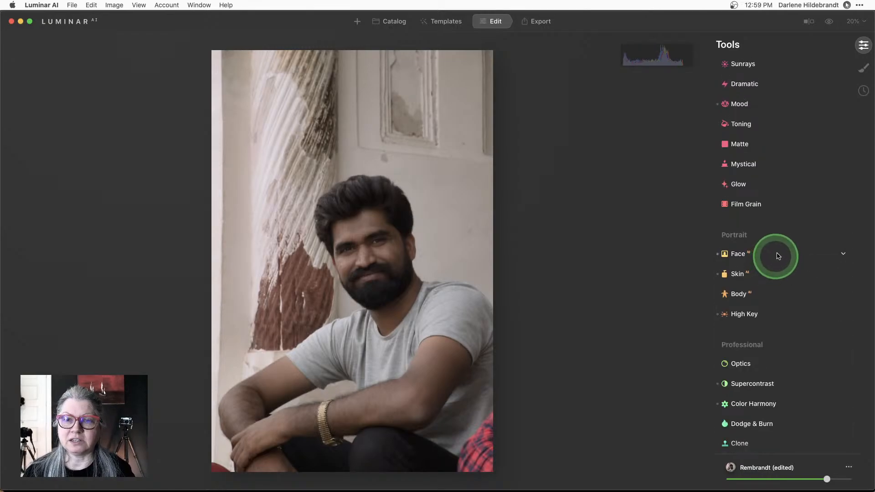
Step: Inspect the Face AI and Body AI settings, leaving the body Shape and Abdomen at 0
{"action": "left_click", "coordinate": [777, 256]}
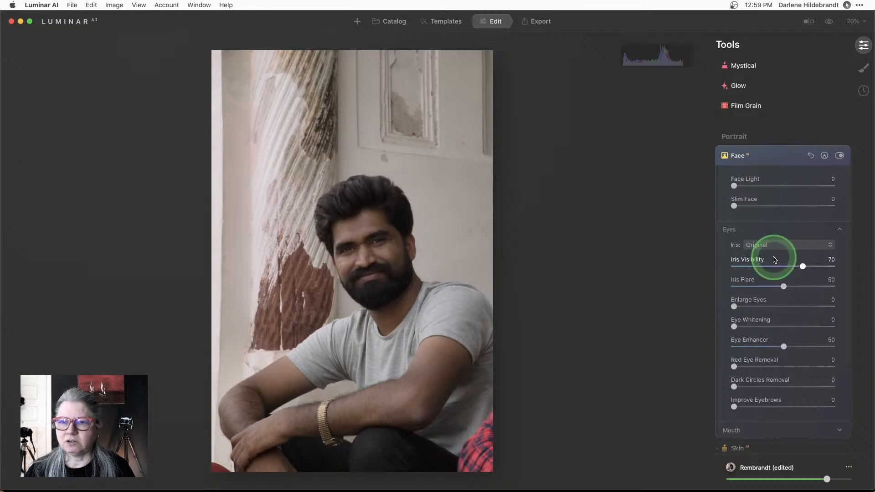
{"action": "left_click", "coordinate": [773, 156]}
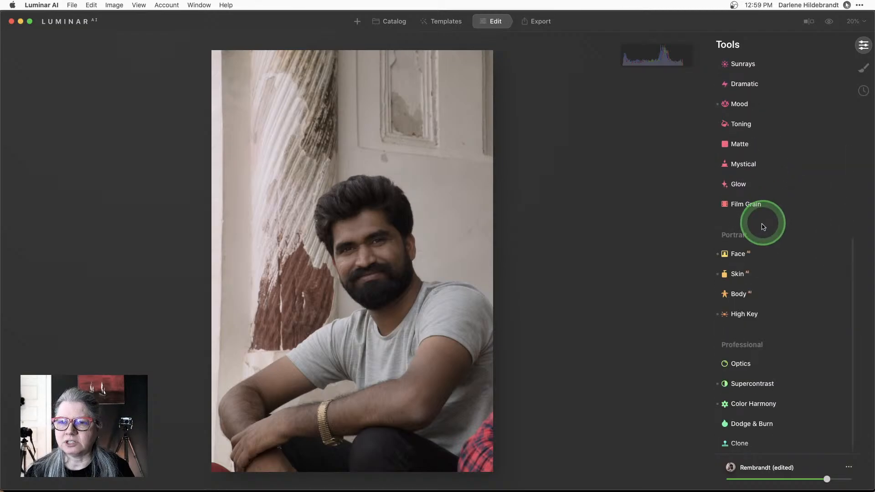
{"action": "left_click", "coordinate": [759, 294]}
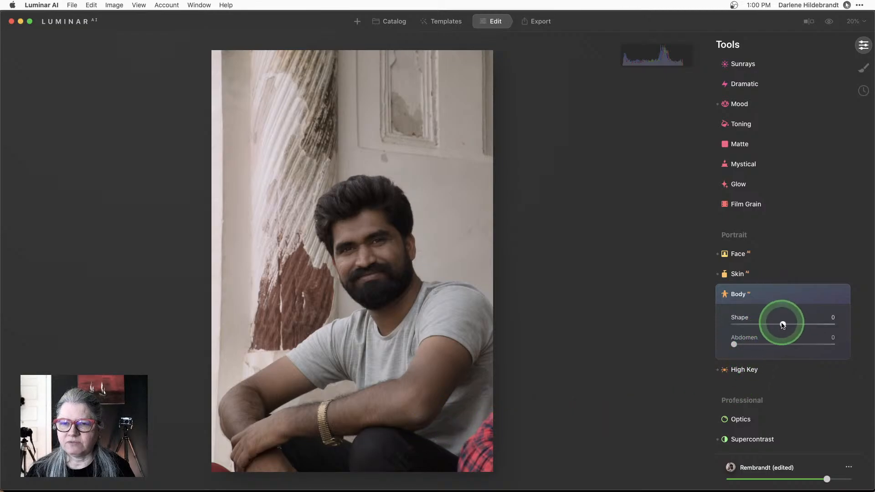
{"action": "left_click_drag", "start_coordinate": [784, 325], "coordinate": [778, 300]}
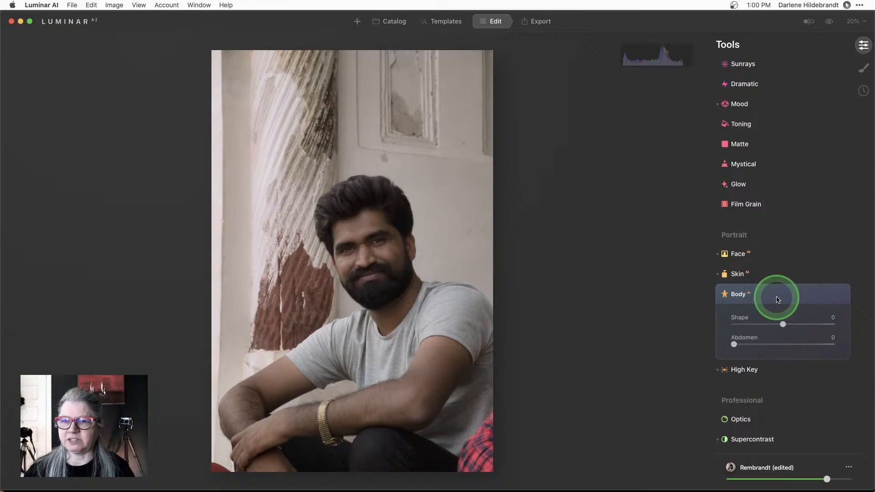
Step: Brighten the man's face with Face Light, testing it at 100 before settling on 33
{"action": "left_click", "coordinate": [771, 253]}
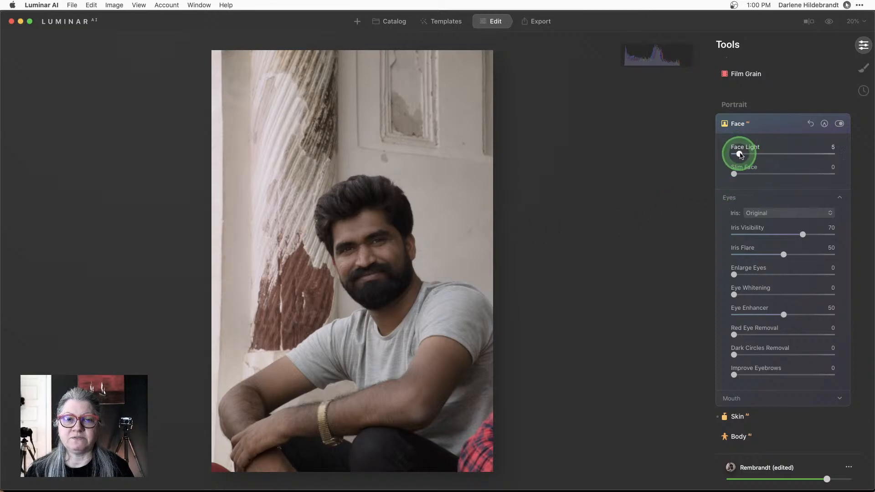
{"action": "left_click_drag", "start_coordinate": [740, 155], "coordinate": [848, 161]}
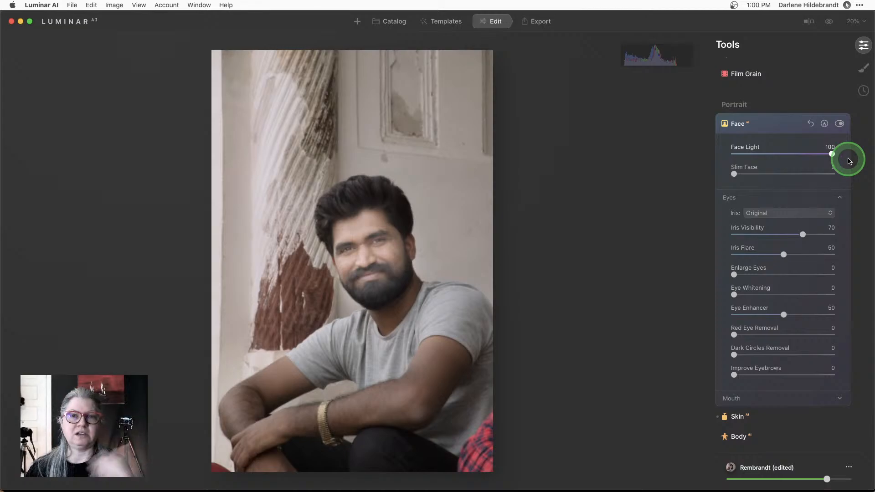
{"action": "left_click_drag", "start_coordinate": [849, 160], "coordinate": [744, 156]}
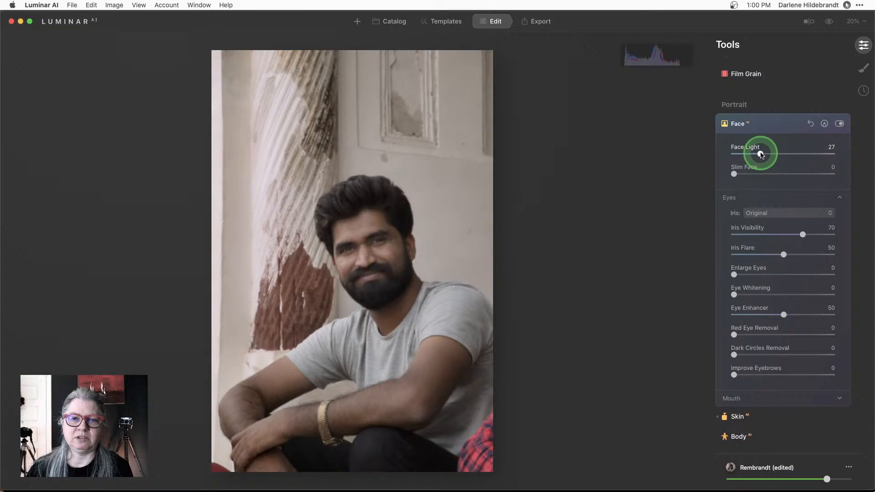
{"action": "left_click_drag", "start_coordinate": [766, 155], "coordinate": [767, 154]}
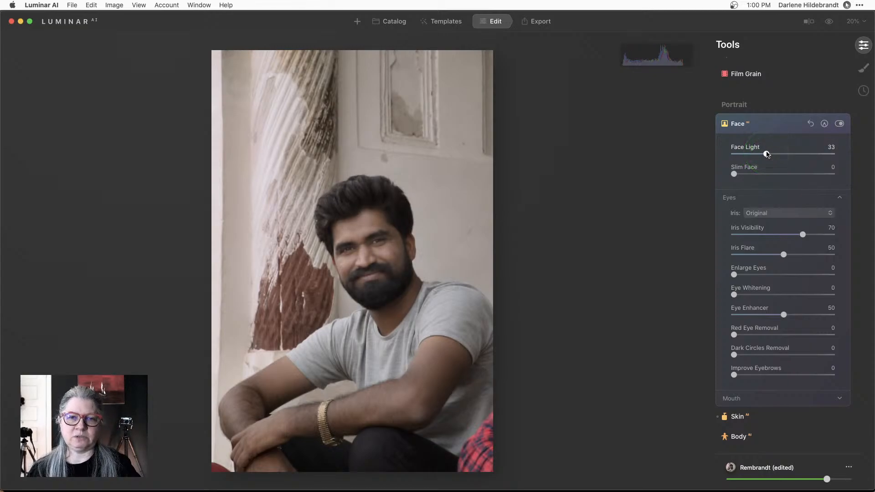
Step: View the portrait at 50% and set Eye Enhancer to 92, Iris Visibility to 100 and Iris Flare to 22
{"action": "left_click", "coordinate": [780, 217]}
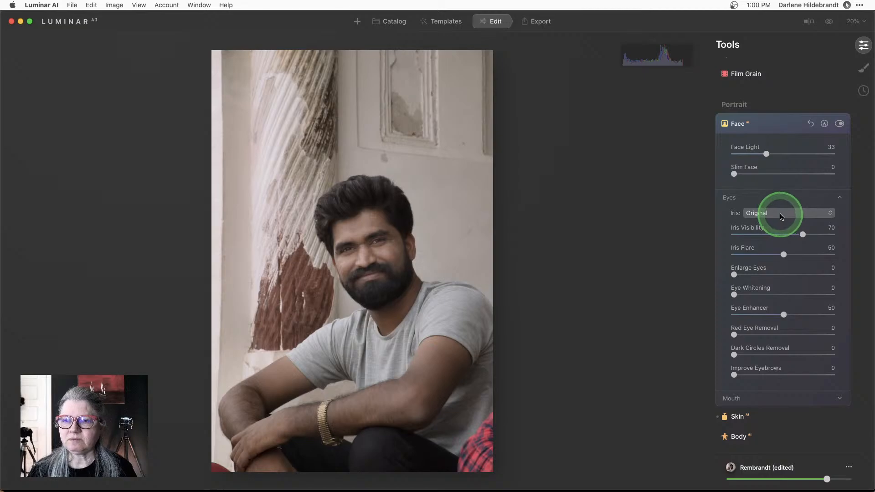
{"action": "scroll", "coordinate": [775, 237], "scroll_direction": "down", "scroll_amount": 1}
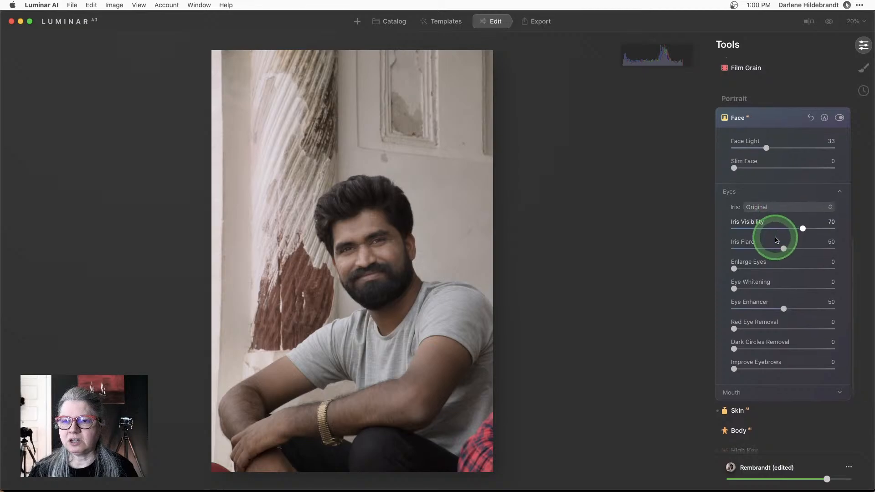
{"action": "left_click", "coordinate": [725, 190]}
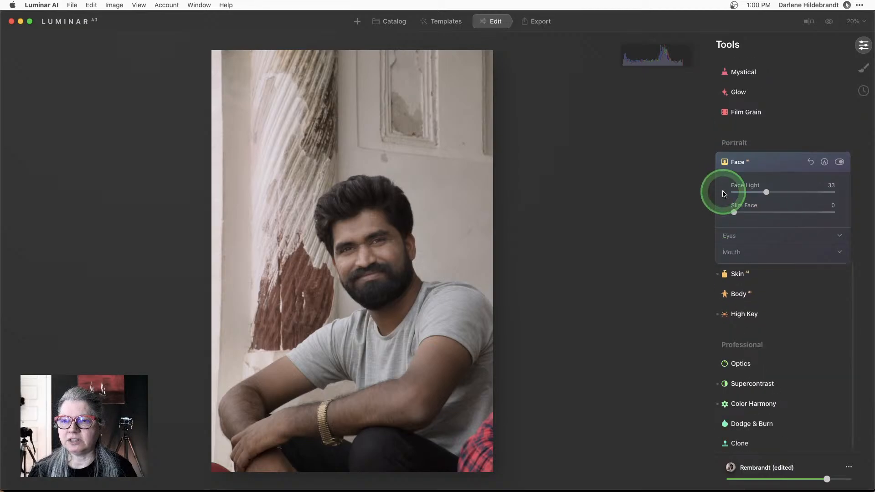
{"action": "left_click", "coordinate": [840, 241]}
{"action": "scroll", "coordinate": [762, 231], "scroll_direction": "down", "scroll_amount": 5}
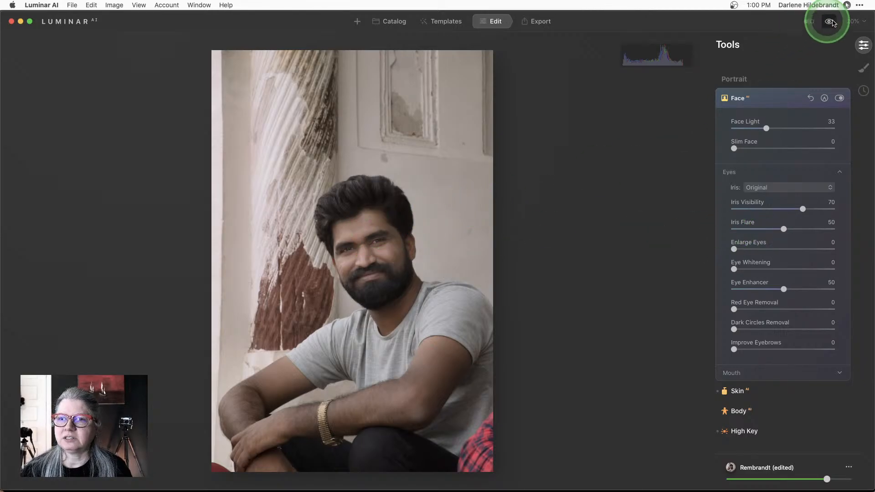
{"action": "left_click", "coordinate": [852, 21]}
{"action": "left_click", "coordinate": [833, 59]}
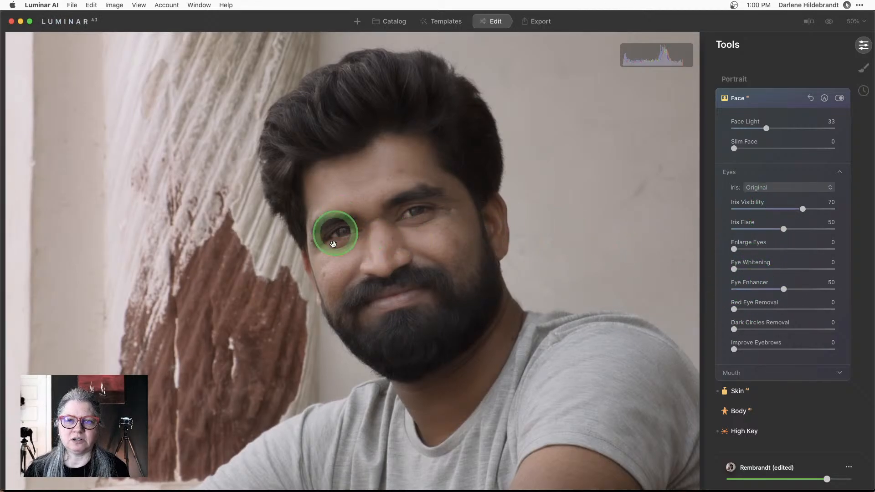
{"action": "left_click_drag", "start_coordinate": [773, 294], "coordinate": [823, 289]}
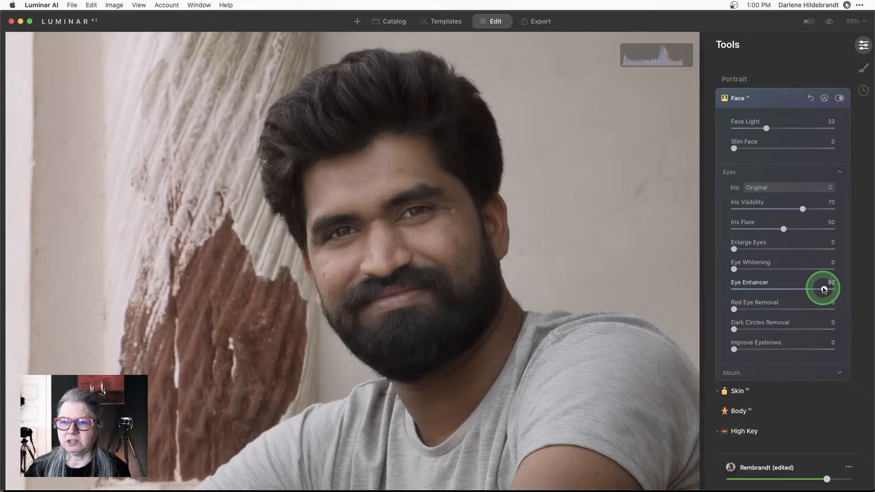
{"action": "left_click_drag", "start_coordinate": [806, 212], "coordinate": [832, 209]}
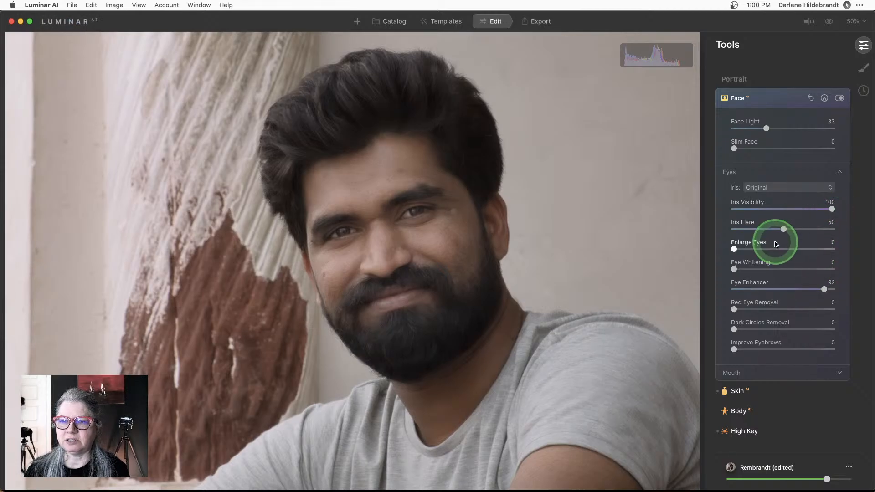
{"action": "left_click", "coordinate": [818, 229]}
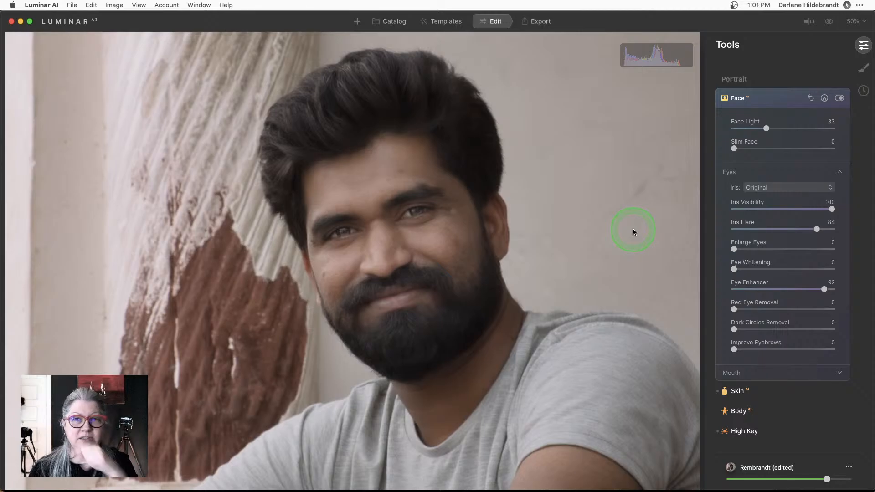
{"action": "left_click", "coordinate": [755, 229]}
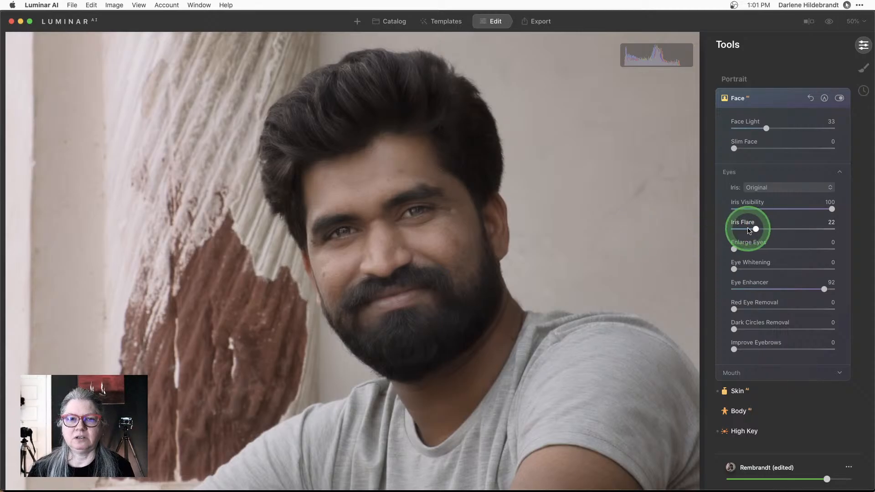
Step: Compare the portrait with the Face AI adjustments switched off and on
{"action": "left_click", "coordinate": [839, 98]}
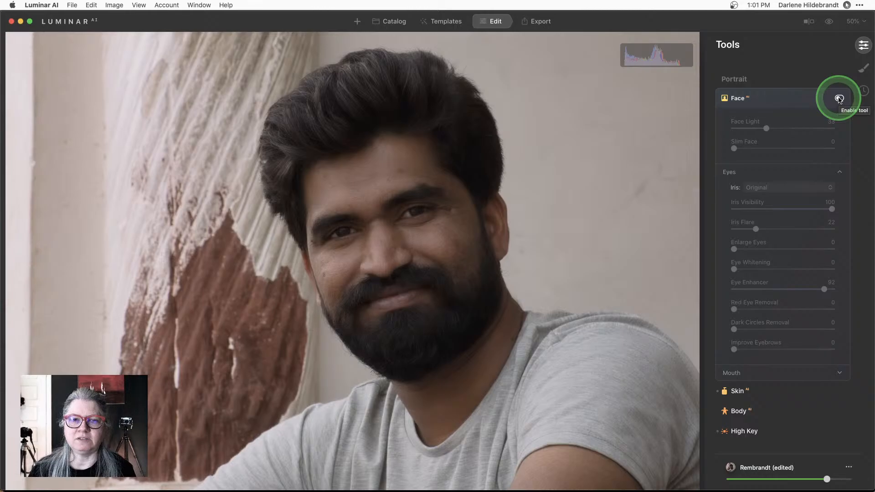
{"action": "left_click", "coordinate": [839, 98]}
{"action": "left_click", "coordinate": [839, 99]}
{"action": "left_click", "coordinate": [839, 98]}
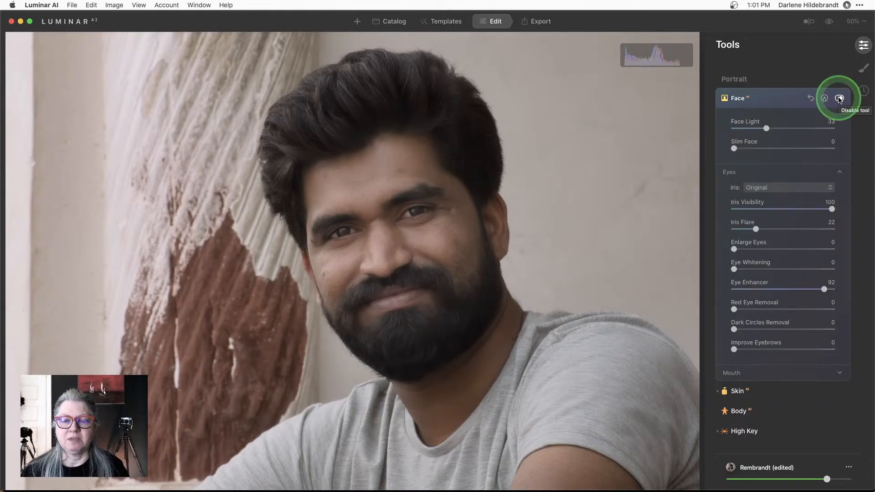
Step: Change the iris color to Brown, and set Eye Enhancer to 75, Iris Visibility to 36 and Iris Flare to 24
{"action": "left_click", "coordinate": [781, 191]}
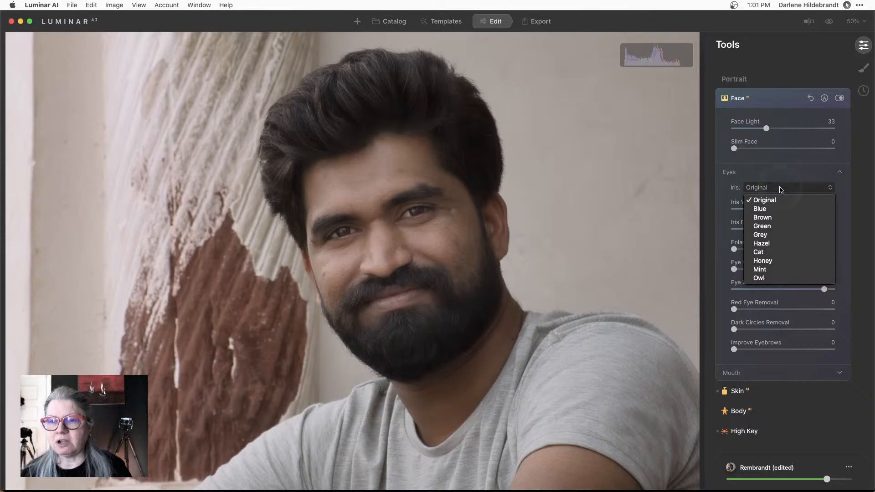
{"action": "left_click", "coordinate": [763, 218]}
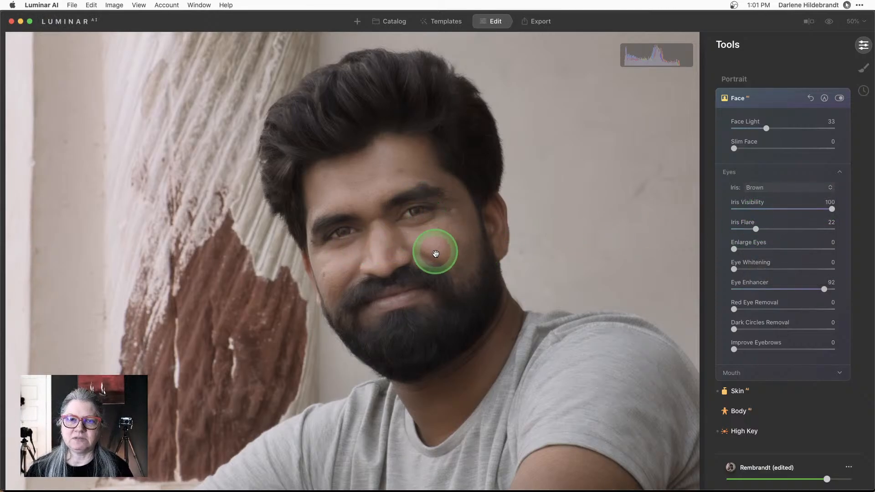
{"action": "left_click_drag", "start_coordinate": [823, 289], "coordinate": [807, 289]}
{"action": "left_click_drag", "start_coordinate": [802, 208], "coordinate": [780, 212]}
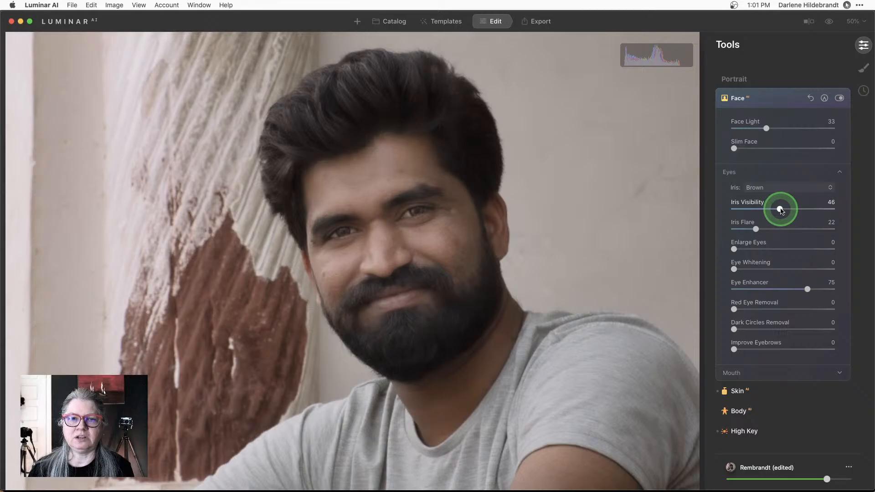
{"action": "mouse_move", "coordinate": [806, 290]}
{"action": "left_mouse_down"}
{"action": "mouse_move", "coordinate": [820, 292]}
{"action": "mouse_move", "coordinate": [709, 290]}
{"action": "mouse_move", "coordinate": [824, 294]}
{"action": "mouse_move", "coordinate": [810, 293]}
{"action": "left_mouse_up"}
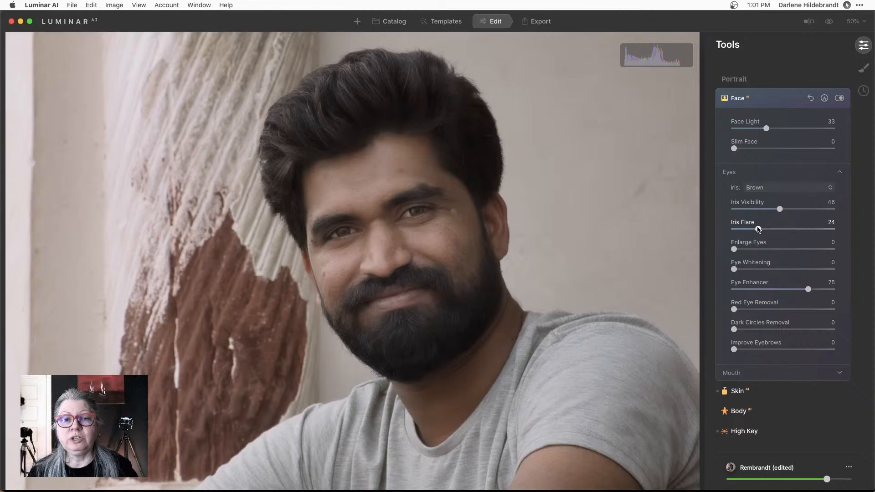
{"action": "left_click", "coordinate": [758, 229]}
{"action": "left_click_drag", "start_coordinate": [780, 209], "coordinate": [770, 209]}
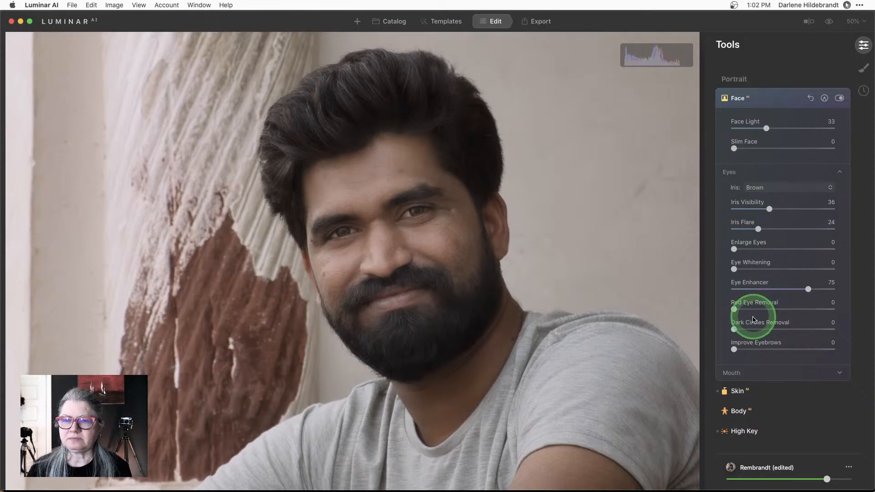
Step: Retouch the eye area with Dark Circles Removal at 66, Improve Eyebrows at 16, Eye Whitening at 33 and Enlarge Eyes at 21
{"action": "left_click_drag", "start_coordinate": [756, 335], "coordinate": [799, 329]}
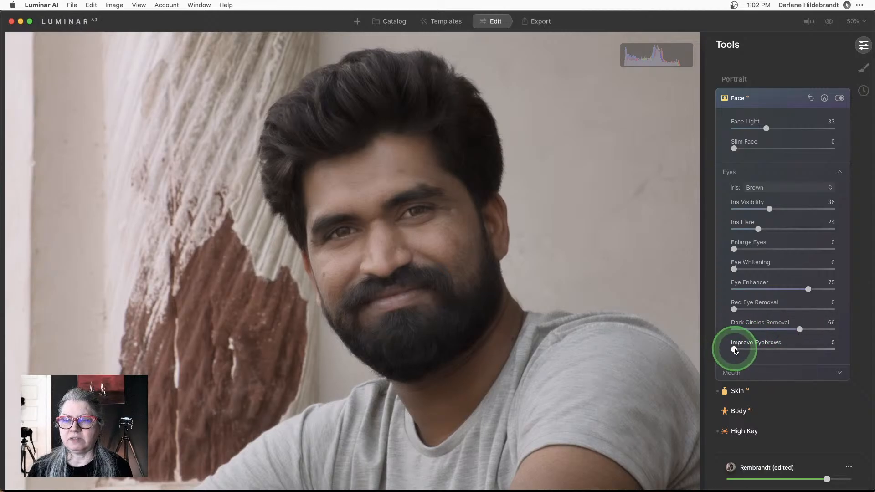
{"action": "left_click_drag", "start_coordinate": [734, 350], "coordinate": [749, 288]}
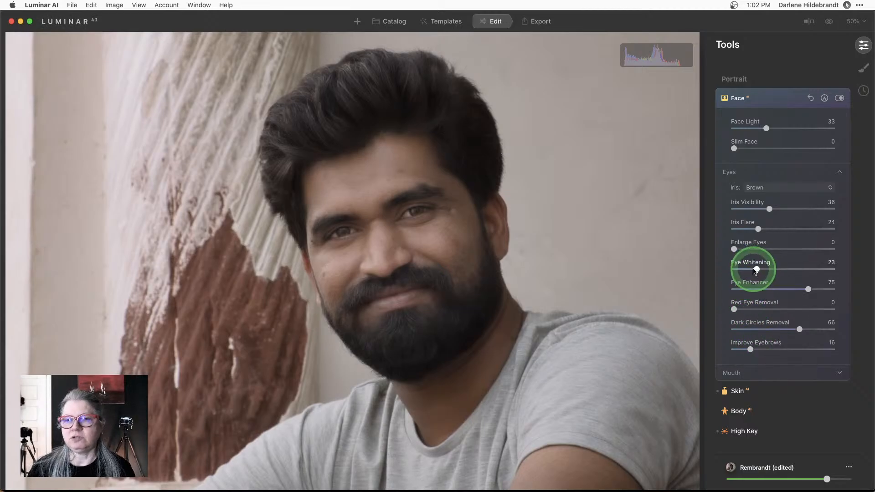
{"action": "left_click_drag", "start_coordinate": [755, 271], "coordinate": [843, 272]}
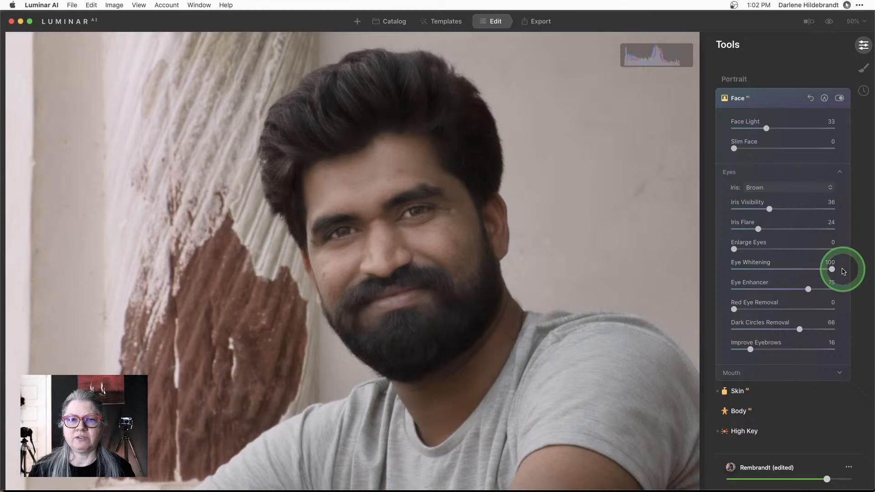
{"action": "left_click", "coordinate": [841, 270]}
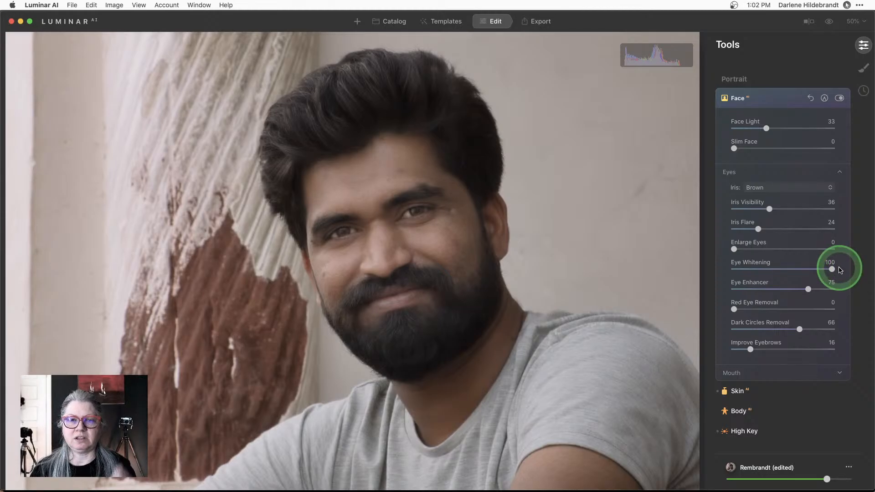
{"action": "left_click_drag", "start_coordinate": [841, 269], "coordinate": [766, 270]}
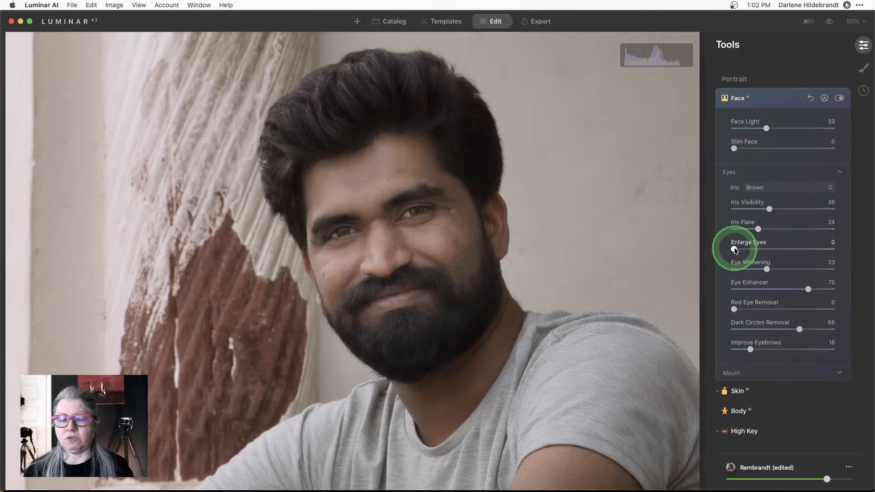
{"action": "left_click_drag", "start_coordinate": [735, 250], "coordinate": [755, 248]}
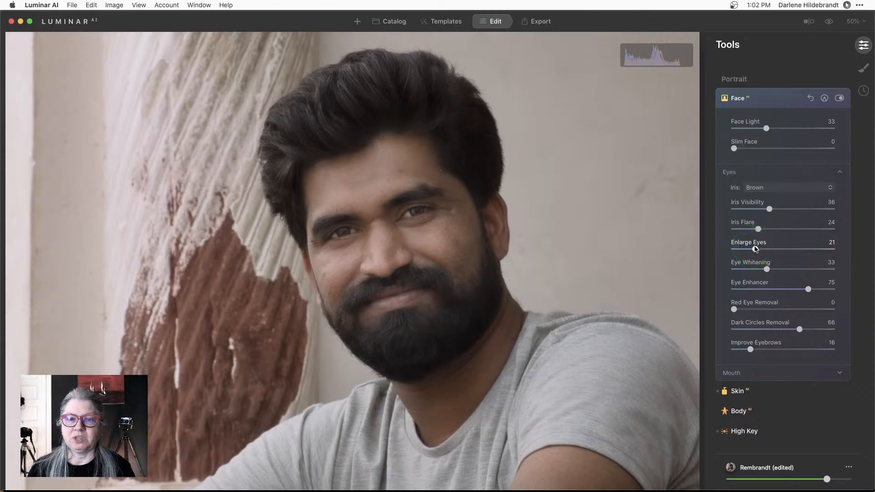
{"action": "left_click_drag", "start_coordinate": [752, 247], "coordinate": [754, 247]}
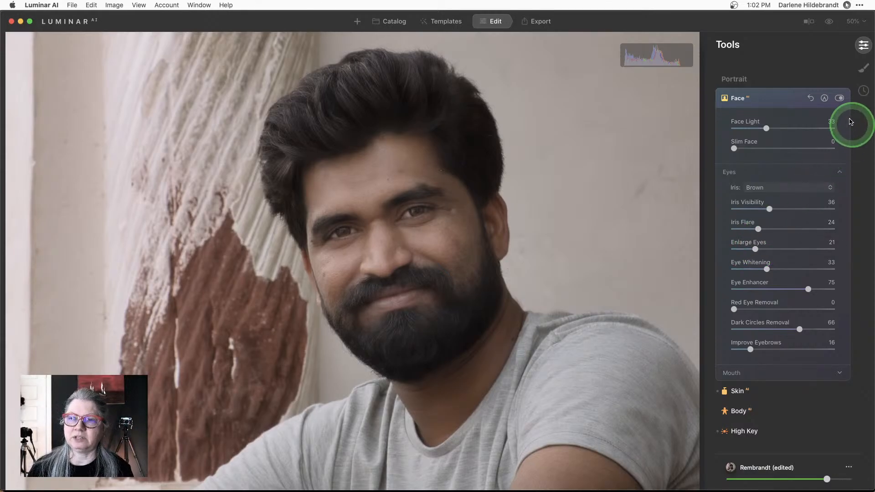
Step: Compare the portrait with and without the Face AI adjustments, and set Face Light to 21
{"action": "left_click", "coordinate": [840, 99]}
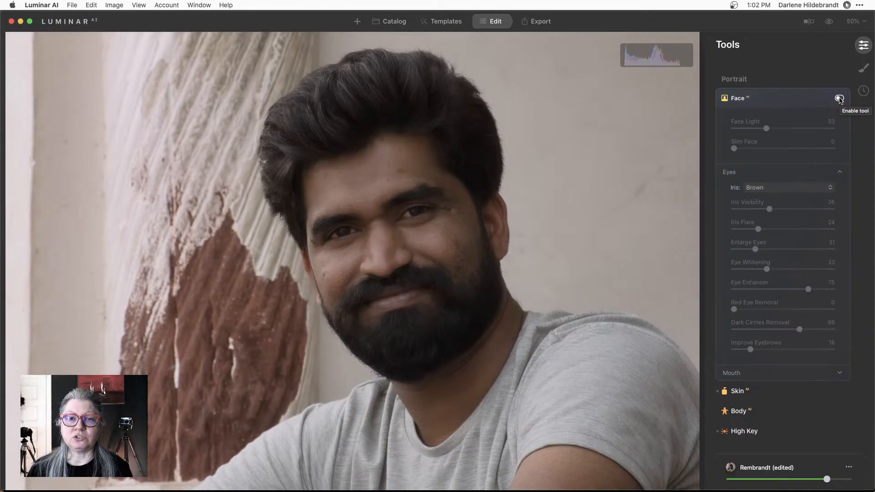
{"action": "left_click", "coordinate": [840, 99]}
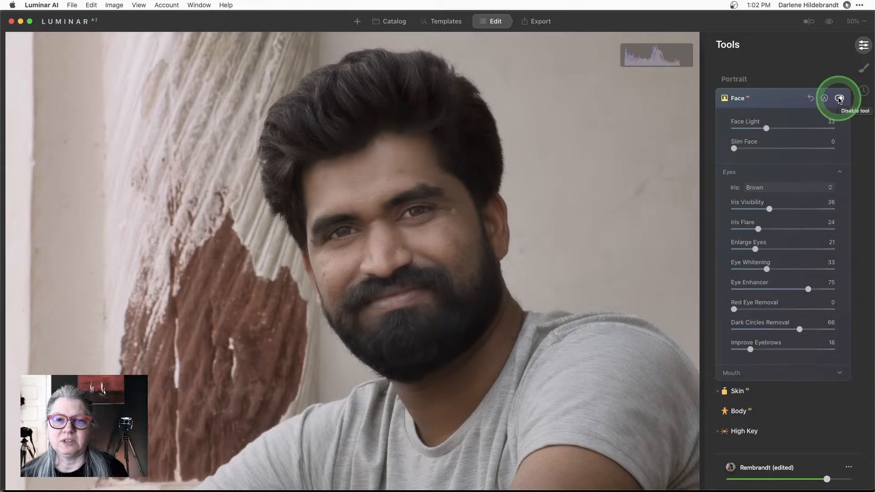
{"action": "left_click", "coordinate": [840, 99]}
{"action": "left_click", "coordinate": [840, 99]}
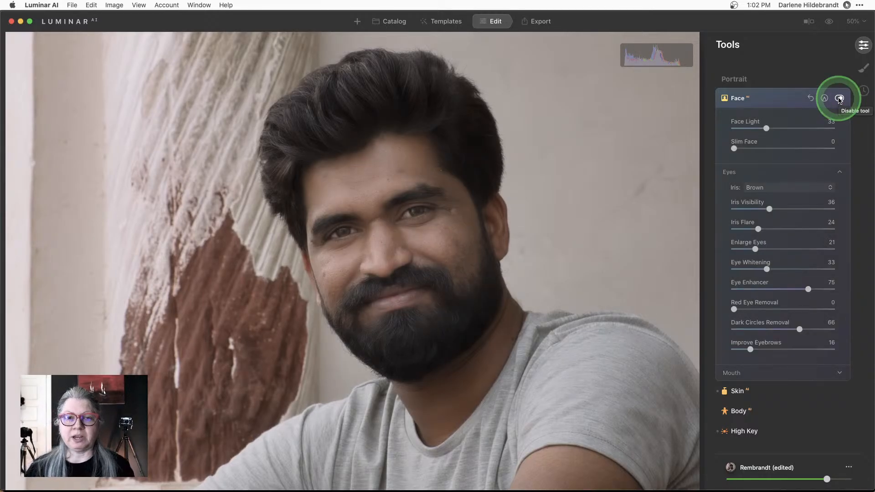
{"action": "left_click_drag", "start_coordinate": [766, 128], "coordinate": [754, 127]}
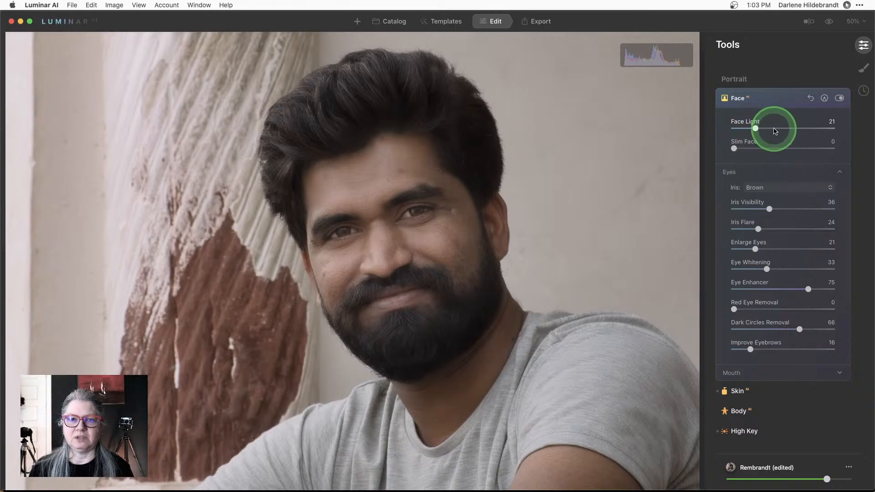
{"action": "left_click", "coordinate": [773, 98]}
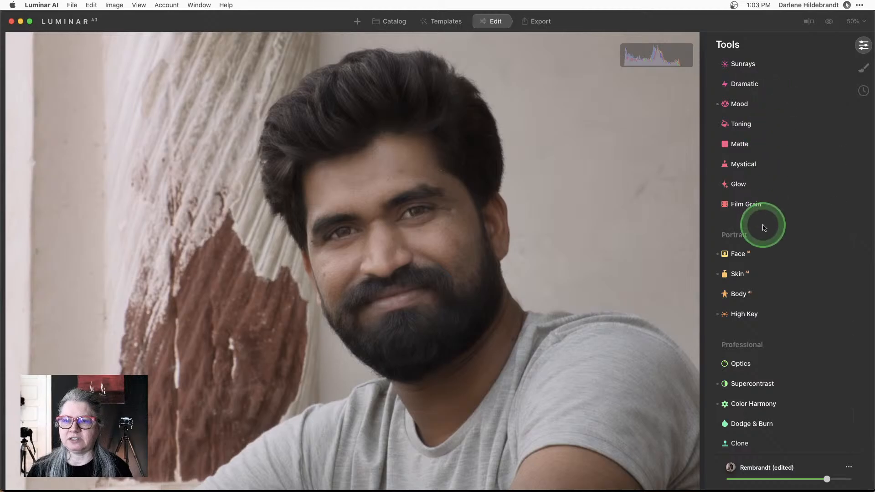
Step: Smooth the man's skin with Skin AI, setting Amount to 38 and Shine Removal to 14
{"action": "left_click", "coordinate": [774, 277]}
{"action": "scroll", "coordinate": [774, 278], "scroll_direction": "down", "scroll_amount": 1}
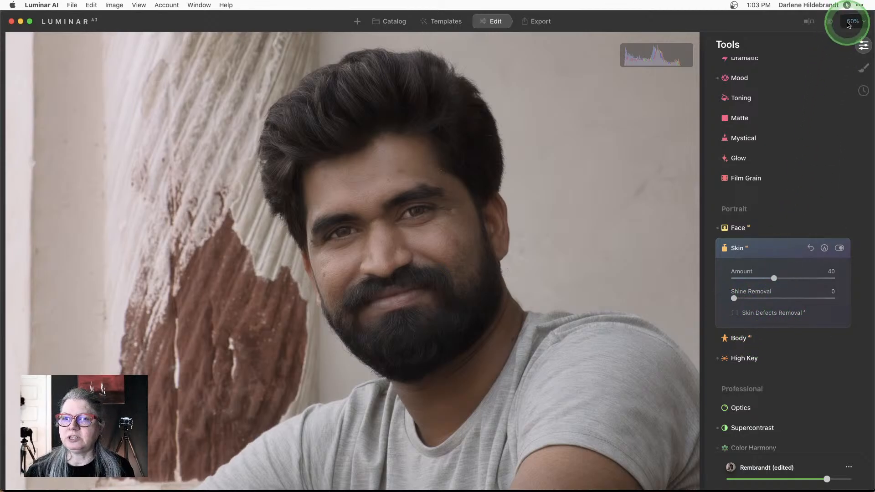
{"action": "left_click", "coordinate": [852, 21]}
{"action": "left_click", "coordinate": [834, 68]}
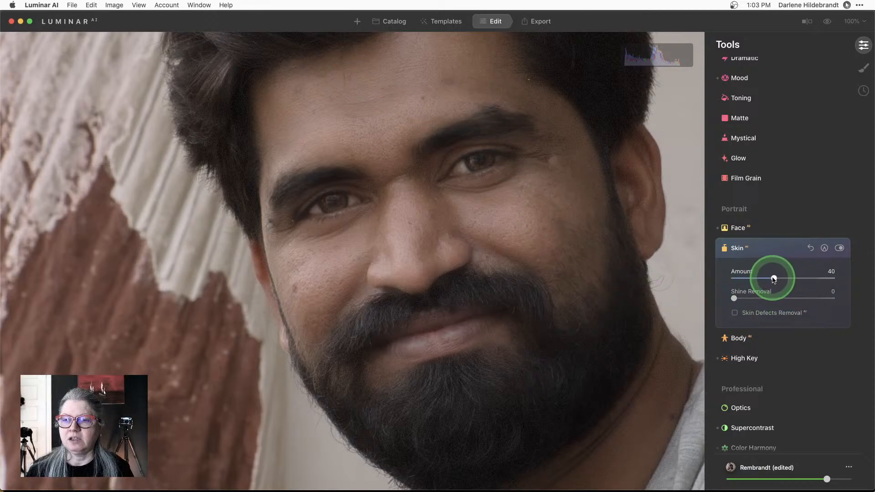
{"action": "left_click_drag", "start_coordinate": [773, 279], "coordinate": [843, 277]}
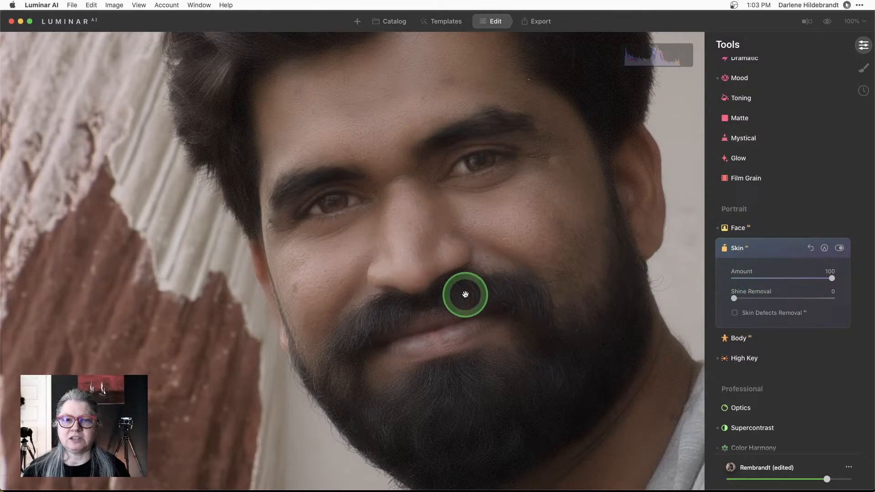
{"action": "left_click_drag", "start_coordinate": [777, 279], "coordinate": [773, 281]}
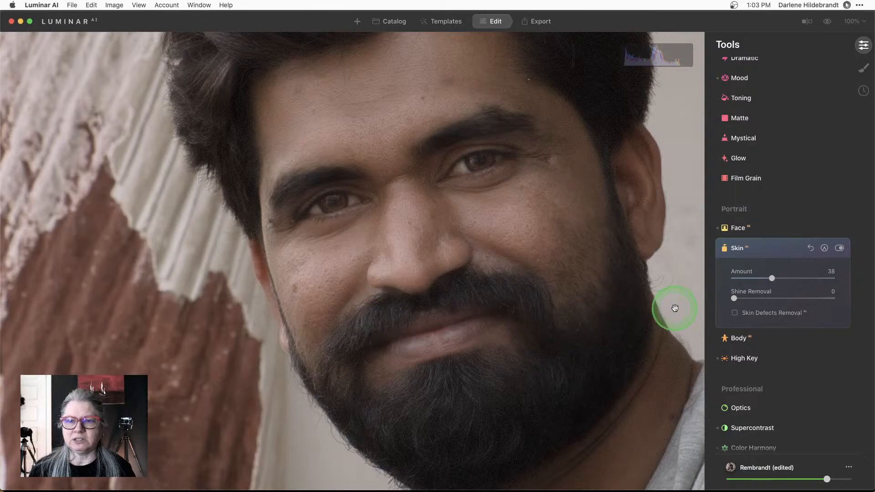
{"action": "left_click_drag", "start_coordinate": [729, 299], "coordinate": [748, 298]}
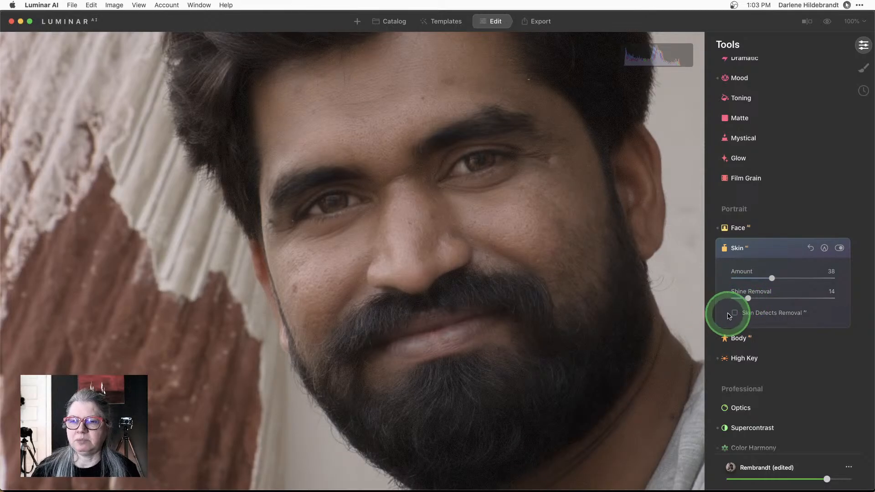
Step: Try Skin Defects Removal on the face, compare it on and off in close-up, and leave it disabled
{"action": "left_click", "coordinate": [734, 314]}
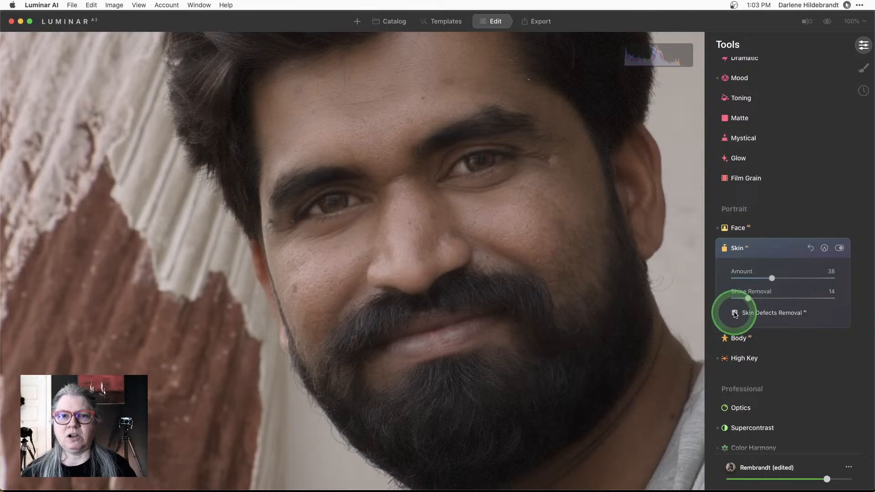
{"action": "key", "text": "super+0"}
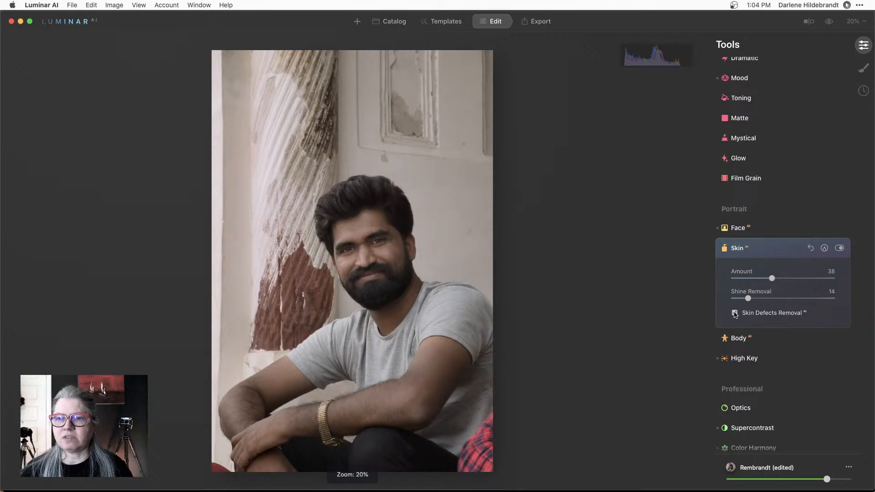
{"action": "left_click", "coordinate": [851, 22]}
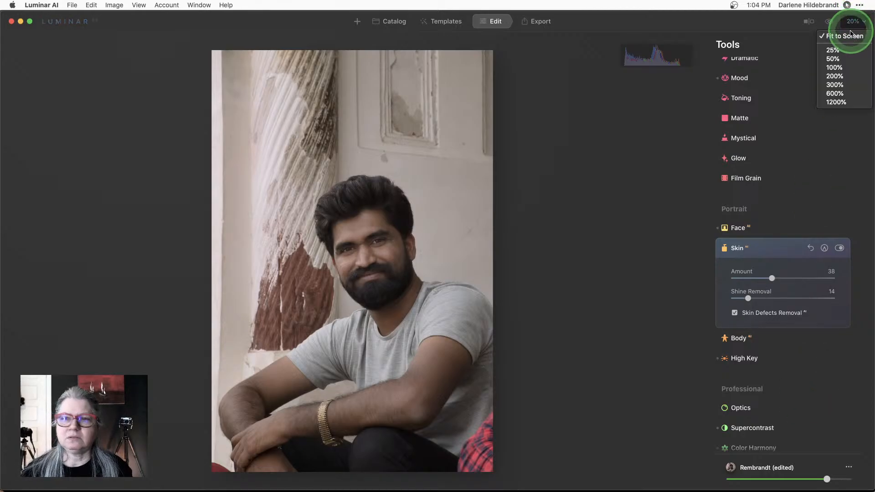
{"action": "left_click", "coordinate": [835, 68]}
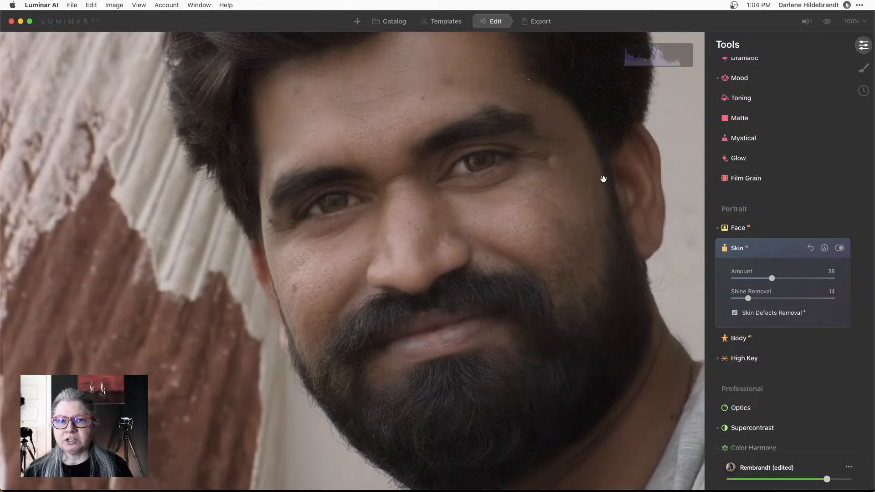
{"action": "left_click", "coordinate": [602, 178]}
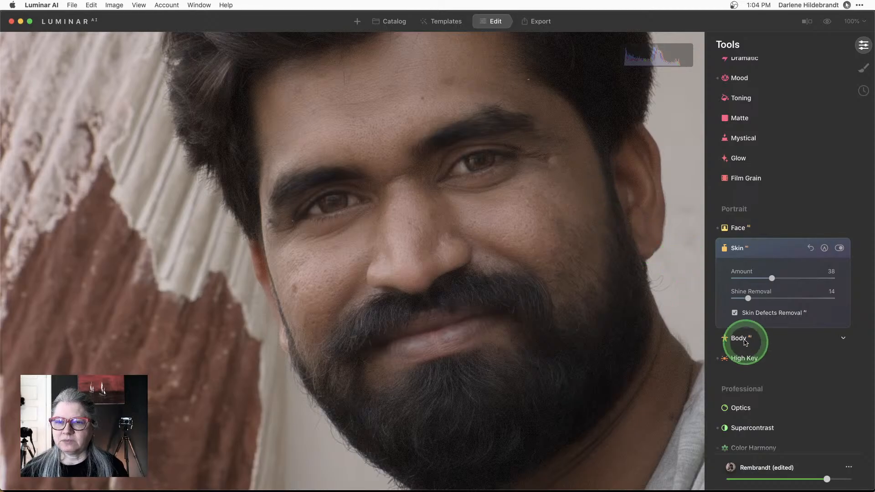
{"action": "left_click", "coordinate": [735, 313]}
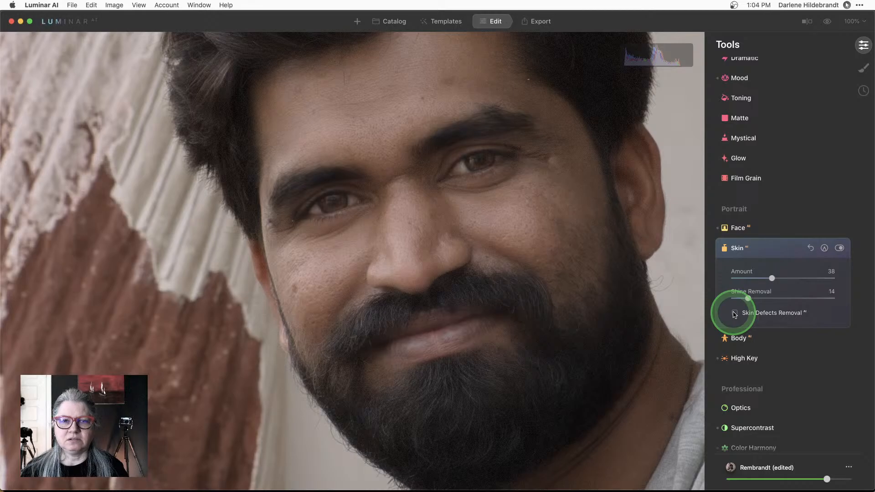
{"action": "left_click", "coordinate": [729, 315]}
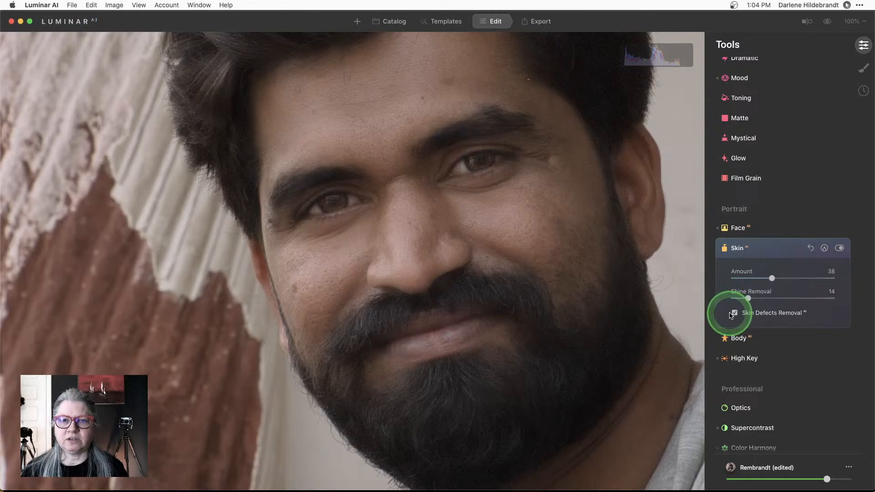
{"action": "left_click", "coordinate": [734, 314]}
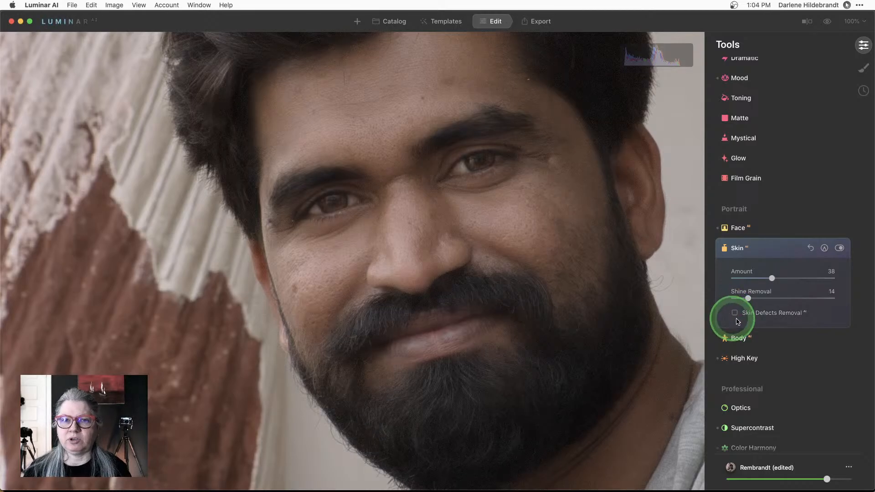
{"action": "left_click", "coordinate": [724, 248]}
Step: Sharpen the whole portrait with the Details tool, setting Sharpen to 13
{"action": "left_click", "coordinate": [565, 213]}
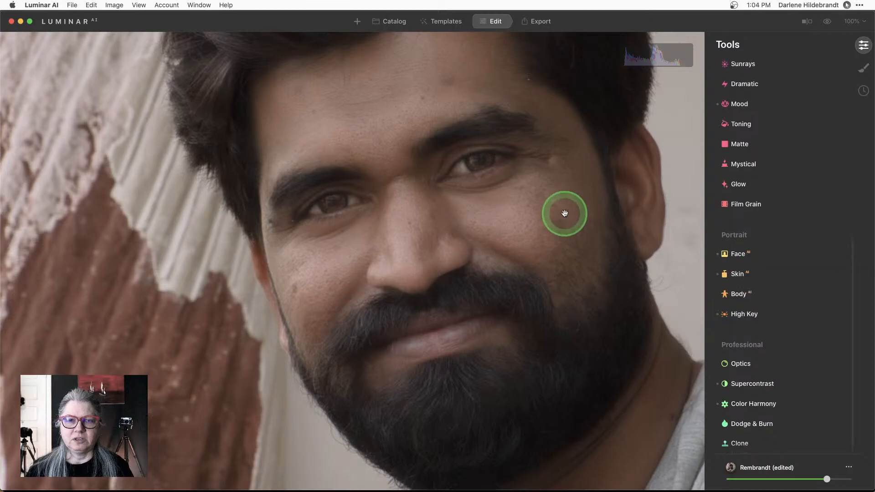
{"action": "left_click", "coordinate": [565, 213]}
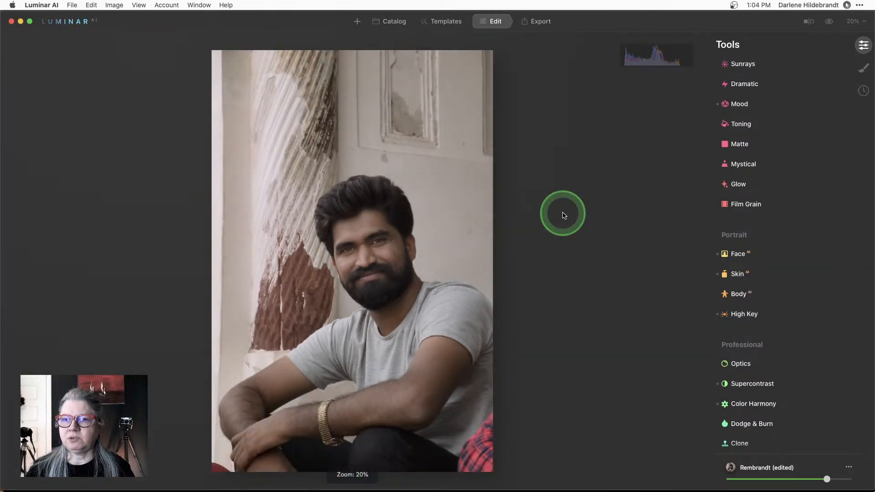
{"action": "scroll", "coordinate": [781, 219], "scroll_direction": "up", "scroll_amount": 10}
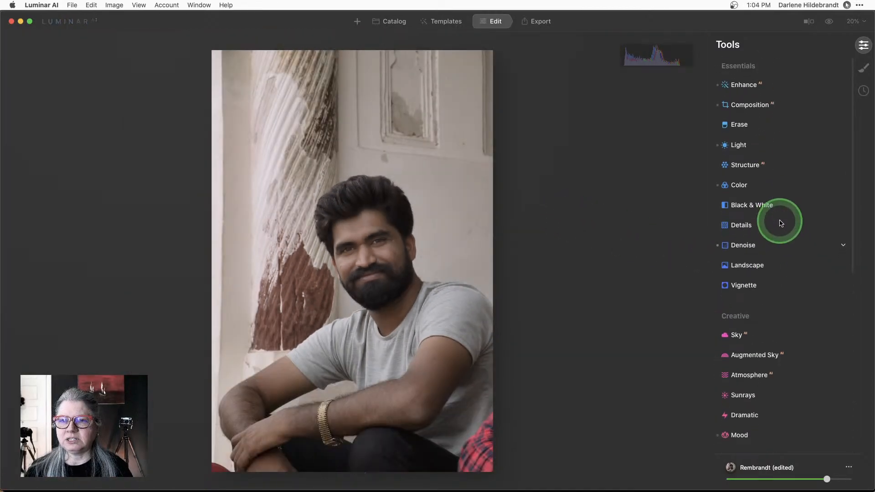
{"action": "left_click", "coordinate": [741, 225]}
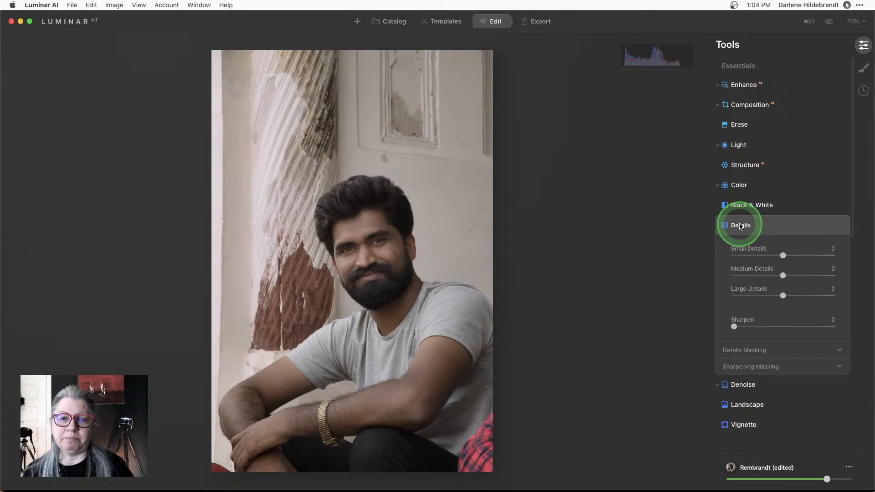
{"action": "left_click", "coordinate": [755, 258]}
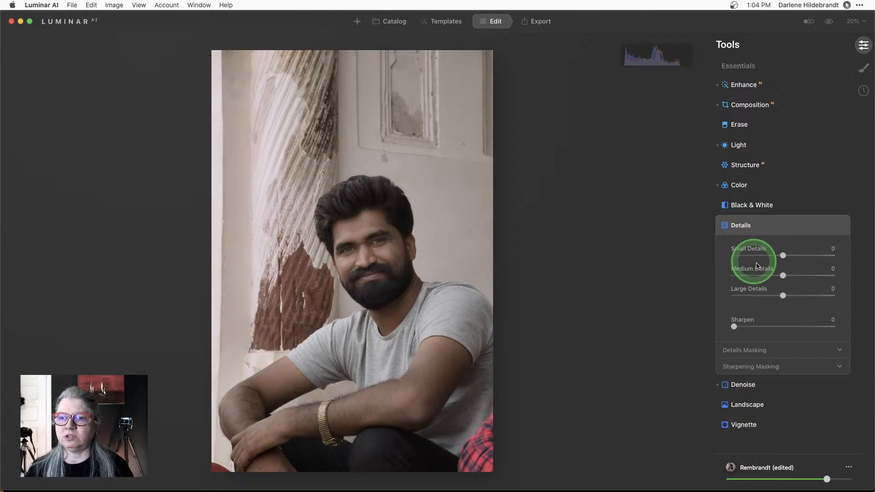
{"action": "left_click", "coordinate": [778, 274]}
{"action": "left_click", "coordinate": [746, 328]}
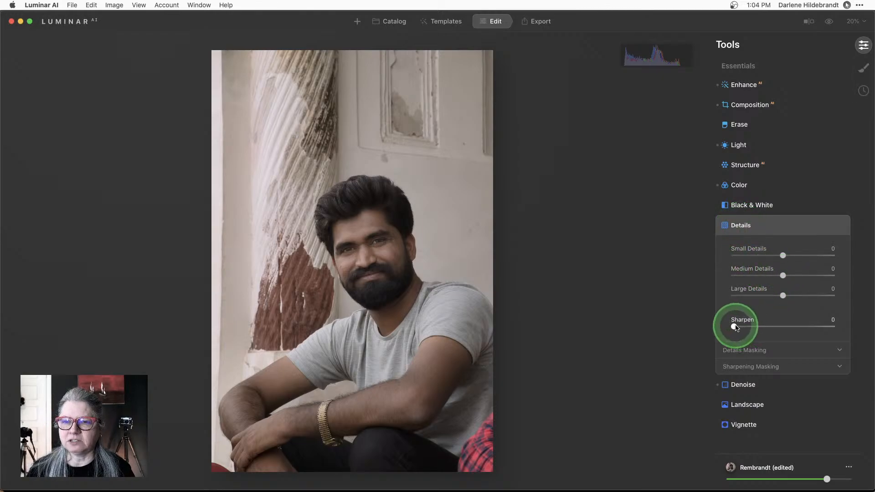
{"action": "left_click_drag", "start_coordinate": [746, 328], "coordinate": [748, 328]}
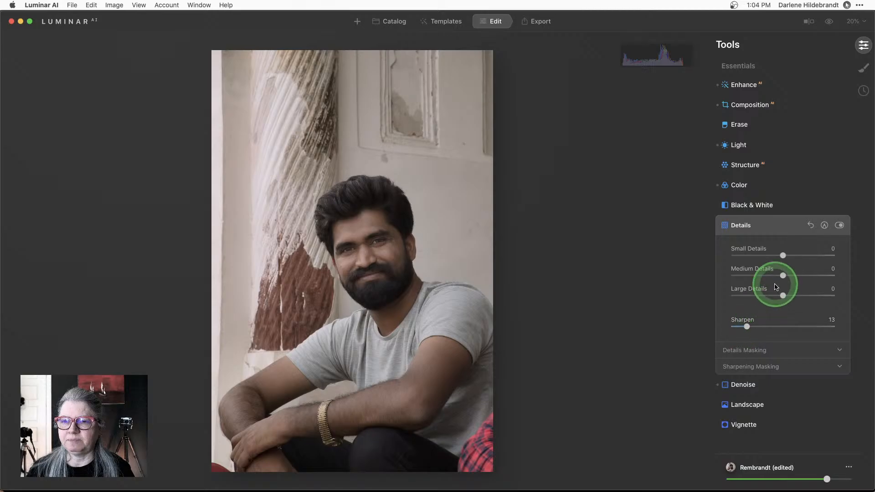
Step: Set Medium Details to 23 and Small Details to 7
{"action": "left_click_drag", "start_coordinate": [782, 275], "coordinate": [794, 276]}
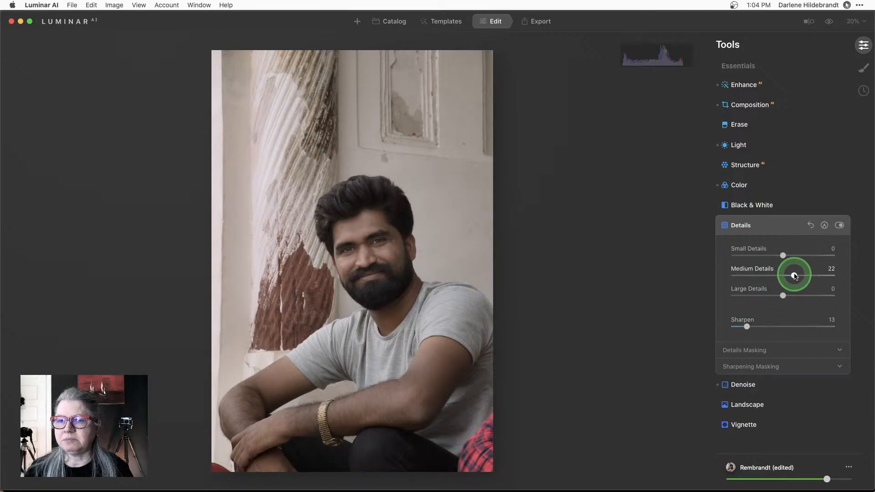
{"action": "left_click", "coordinate": [783, 256]}
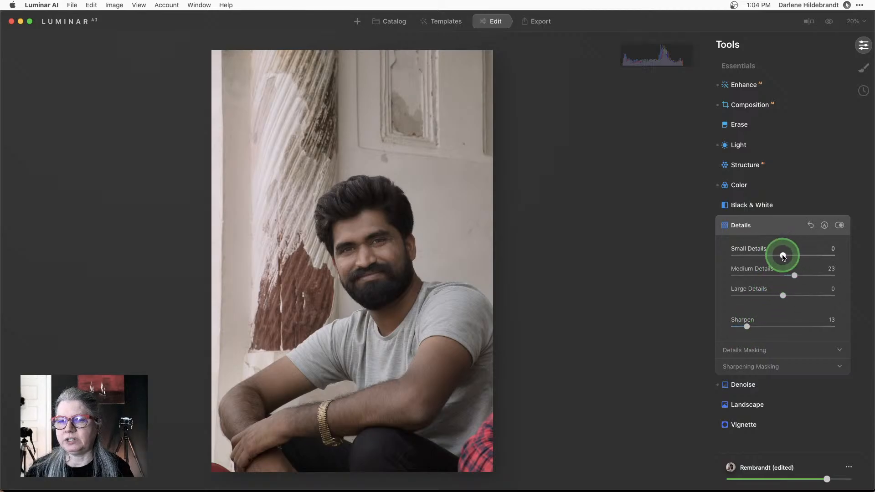
{"action": "left_click_drag", "start_coordinate": [787, 256], "coordinate": [787, 256]}
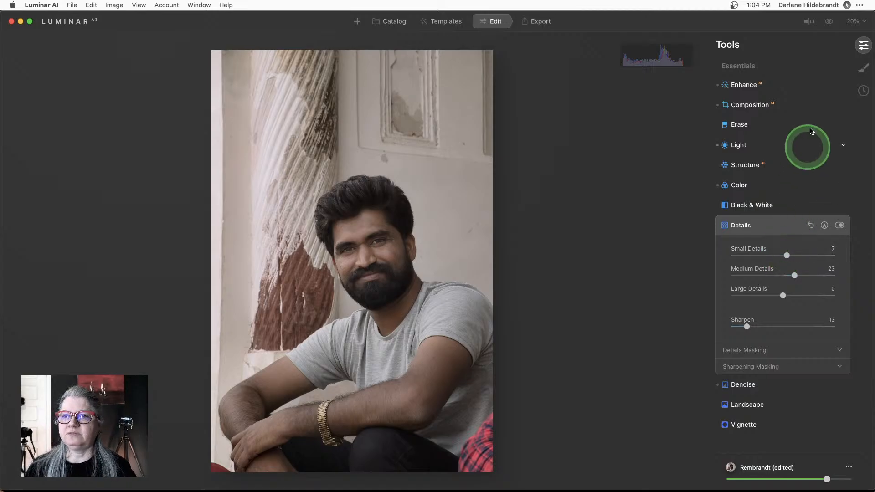
Step: Try Small Details at 88 on the close-up face, reduce it to 6, and set Medium Details to 62
{"action": "left_click", "coordinate": [358, 240]}
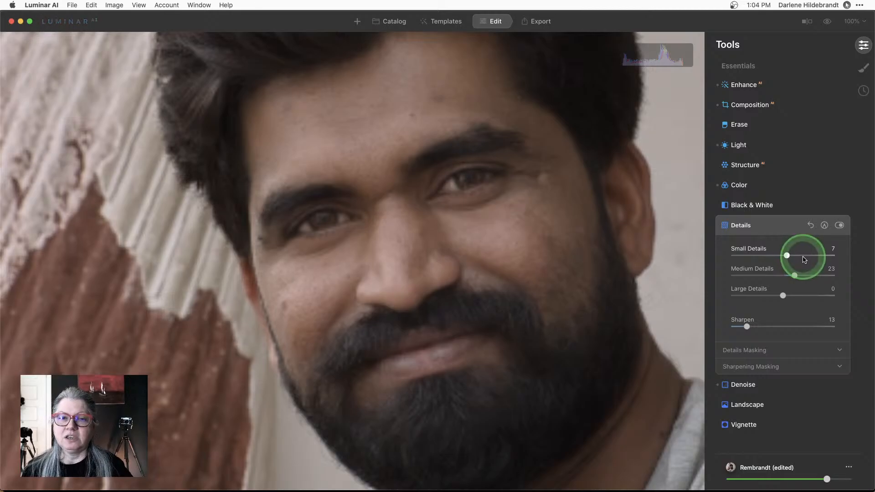
{"action": "left_click", "coordinate": [828, 256]}
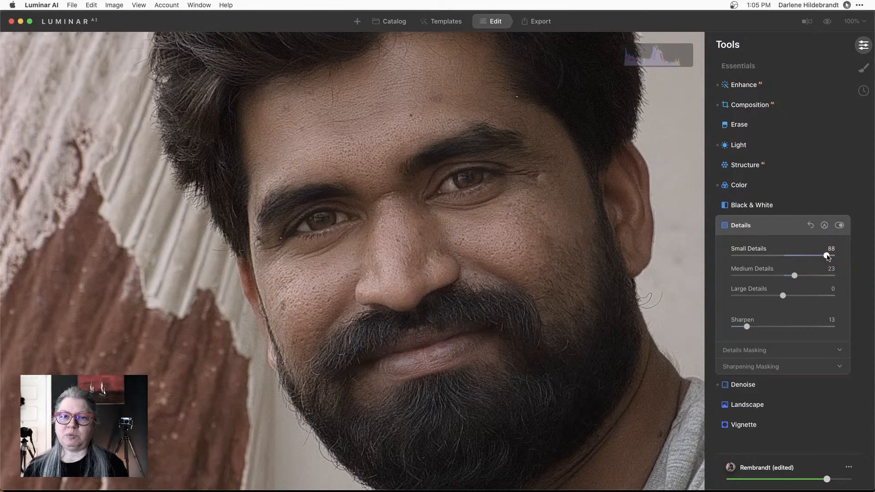
{"action": "left_click_drag", "start_coordinate": [828, 256], "coordinate": [777, 296]}
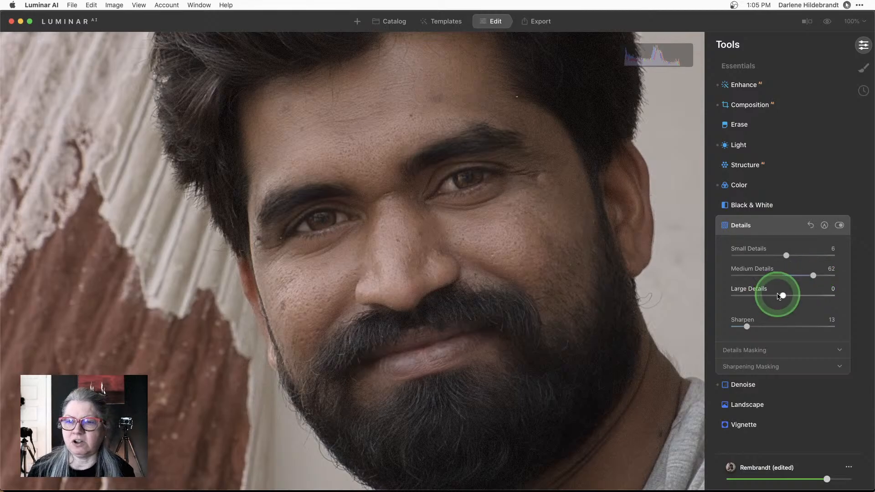
Step: Set Large Details to 6 and Small Details to 50, and check the portrait at 50% magnification
{"action": "left_click_drag", "start_coordinate": [785, 296], "coordinate": [786, 296]}
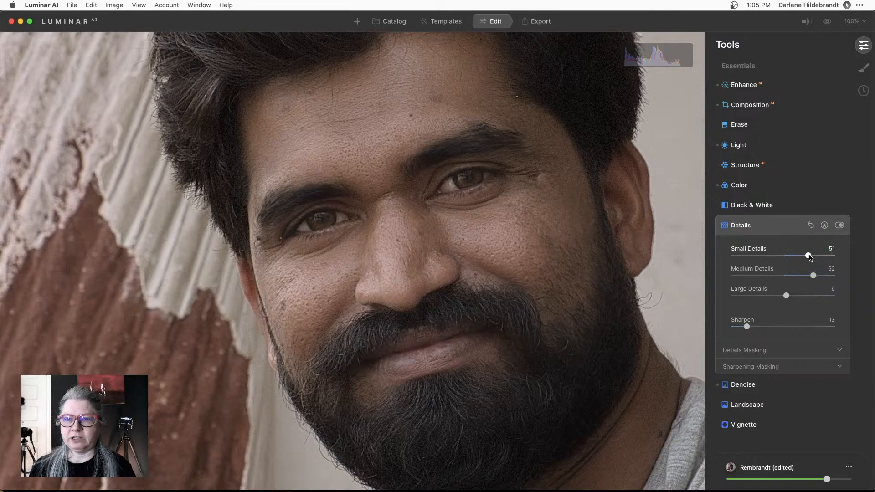
{"action": "left_click", "coordinate": [809, 257]}
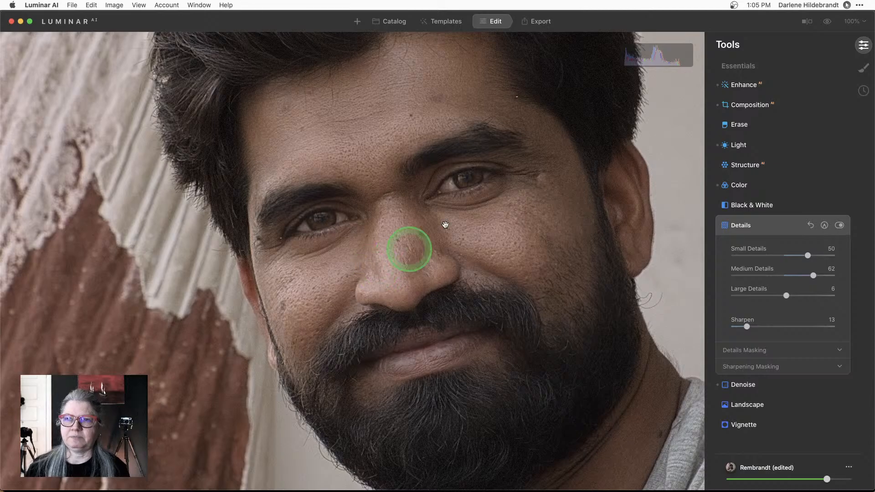
{"action": "left_click", "coordinate": [849, 25]}
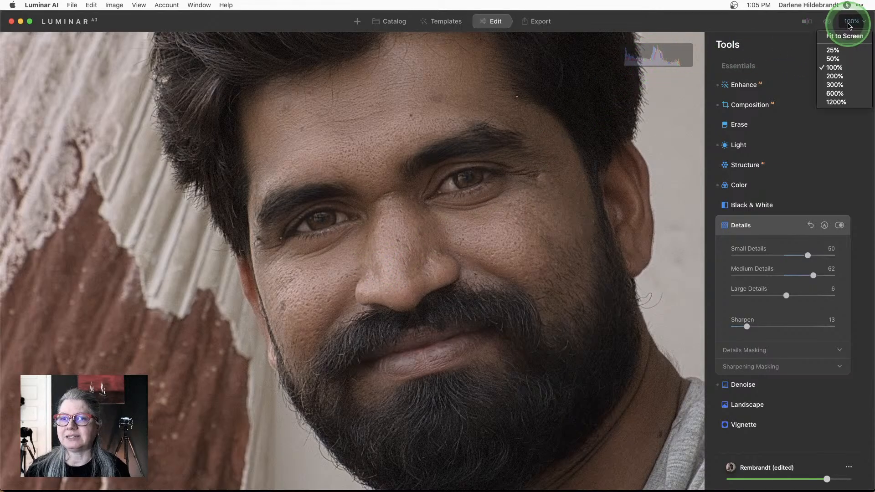
{"action": "left_click", "coordinate": [833, 58]}
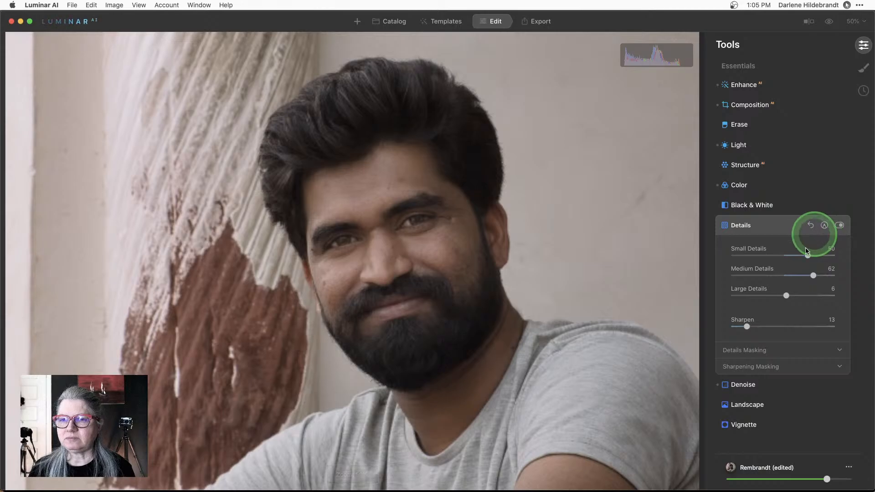
Step: Start a paint mask for the Details effect and brush over the top of the man's hair with radius 124
{"action": "left_click", "coordinate": [735, 351]}
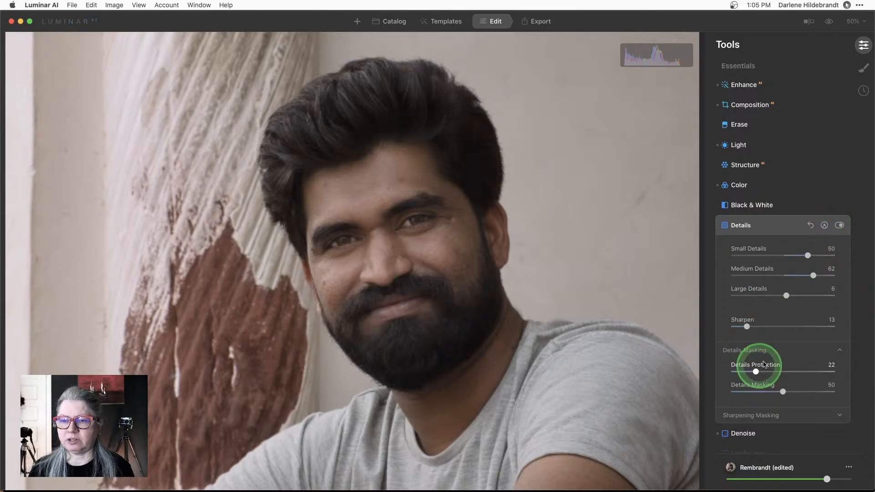
{"action": "left_click", "coordinate": [824, 225]}
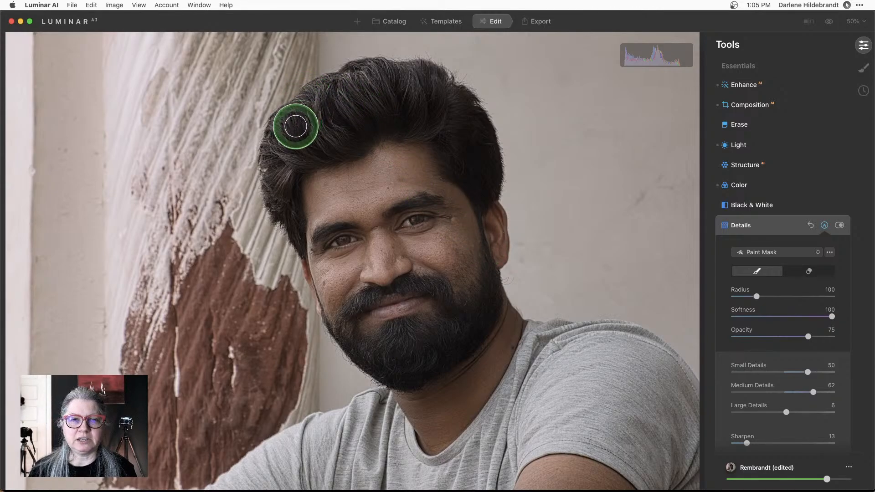
{"action": "key", "text": "bracketright"}
{"action": "mouse_move", "coordinate": [295, 132]}
{"action": "left_mouse_down"}
{"action": "mouse_move", "coordinate": [345, 119]}
{"action": "mouse_move", "coordinate": [314, 141]}
{"action": "mouse_move", "coordinate": [357, 128]}
{"action": "mouse_move", "coordinate": [370, 90]}
{"action": "mouse_move", "coordinate": [358, 83]}
{"action": "mouse_move", "coordinate": [333, 95]}
{"action": "mouse_move", "coordinate": [282, 167]}
{"action": "mouse_move", "coordinate": [349, 101]}
{"action": "mouse_move", "coordinate": [430, 115]}
{"action": "mouse_move", "coordinate": [418, 84]}
{"action": "mouse_move", "coordinate": [484, 179]}
{"action": "mouse_move", "coordinate": [472, 123]}
{"action": "mouse_move", "coordinate": [422, 98]}
{"action": "mouse_move", "coordinate": [422, 85]}
{"action": "mouse_move", "coordinate": [401, 74]}
{"action": "mouse_move", "coordinate": [370, 80]}
{"action": "left_mouse_up"}
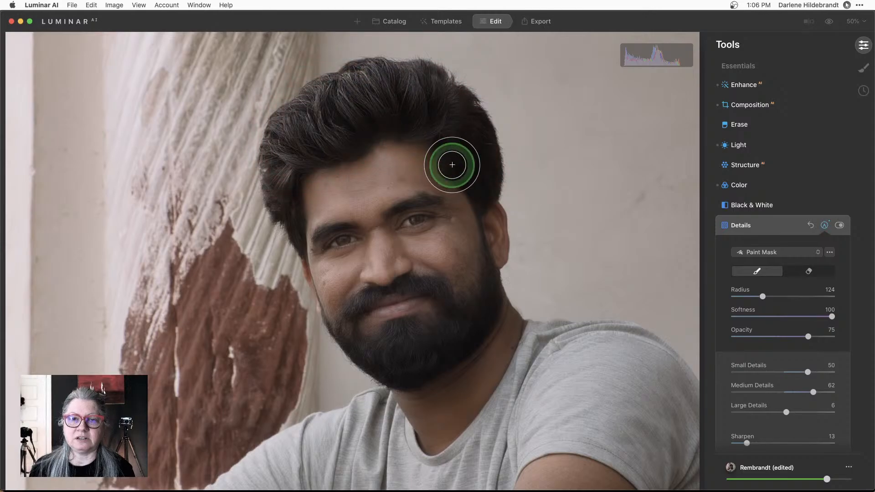
Step: Reduce the brush radius to 64 and extend the Details mask over the side hair, the beard and the hairline
{"action": "key", "text": "bracketleft"}
{"action": "key", "text": "bracketleft"}
{"action": "key", "text": "bracketleft"}
{"action": "key", "text": "bracketleft"}
{"action": "key", "text": "bracketleft"}
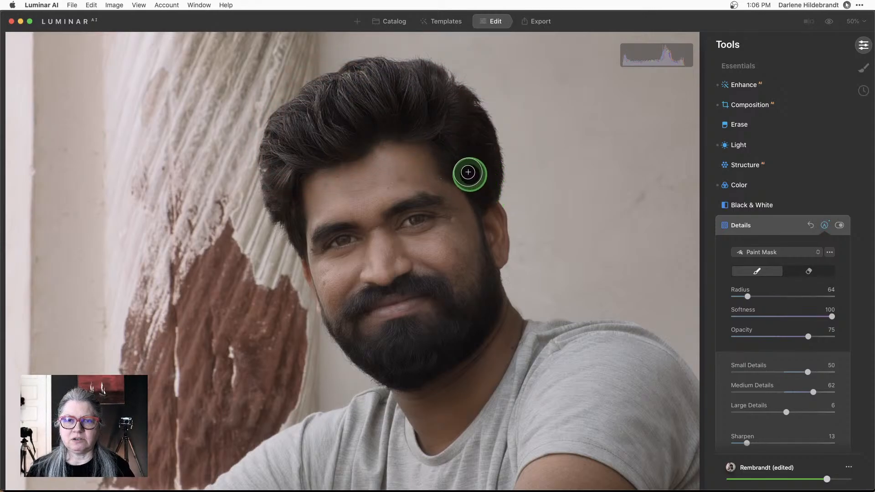
{"action": "mouse_move", "coordinate": [462, 180]}
{"action": "left_mouse_down"}
{"action": "mouse_move", "coordinate": [481, 227]}
{"action": "mouse_move", "coordinate": [485, 314]}
{"action": "mouse_move", "coordinate": [419, 363]}
{"action": "mouse_move", "coordinate": [486, 321]}
{"action": "mouse_move", "coordinate": [401, 361]}
{"action": "mouse_move", "coordinate": [385, 360]}
{"action": "mouse_move", "coordinate": [386, 346]}
{"action": "mouse_move", "coordinate": [436, 322]}
{"action": "mouse_move", "coordinate": [381, 362]}
{"action": "mouse_move", "coordinate": [380, 378]}
{"action": "mouse_move", "coordinate": [406, 377]}
{"action": "mouse_move", "coordinate": [430, 366]}
{"action": "mouse_move", "coordinate": [362, 353]}
{"action": "mouse_move", "coordinate": [350, 339]}
{"action": "mouse_move", "coordinate": [380, 349]}
{"action": "mouse_move", "coordinate": [334, 321]}
{"action": "mouse_move", "coordinate": [361, 298]}
{"action": "mouse_move", "coordinate": [440, 291]}
{"action": "mouse_move", "coordinate": [436, 324]}
{"action": "mouse_move", "coordinate": [346, 337]}
{"action": "left_mouse_up"}
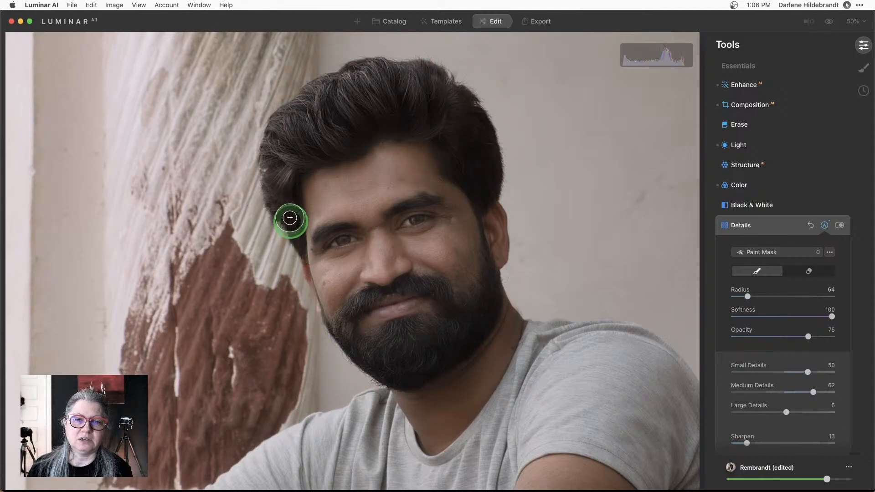
{"action": "mouse_move", "coordinate": [288, 216]}
{"action": "left_mouse_down"}
{"action": "mouse_move", "coordinate": [287, 191]}
{"action": "mouse_move", "coordinate": [288, 231]}
{"action": "mouse_move", "coordinate": [286, 155]}
{"action": "mouse_move", "coordinate": [275, 199]}
{"action": "mouse_move", "coordinate": [277, 149]}
{"action": "mouse_move", "coordinate": [289, 141]}
{"action": "mouse_move", "coordinate": [354, 146]}
{"action": "left_mouse_up"}
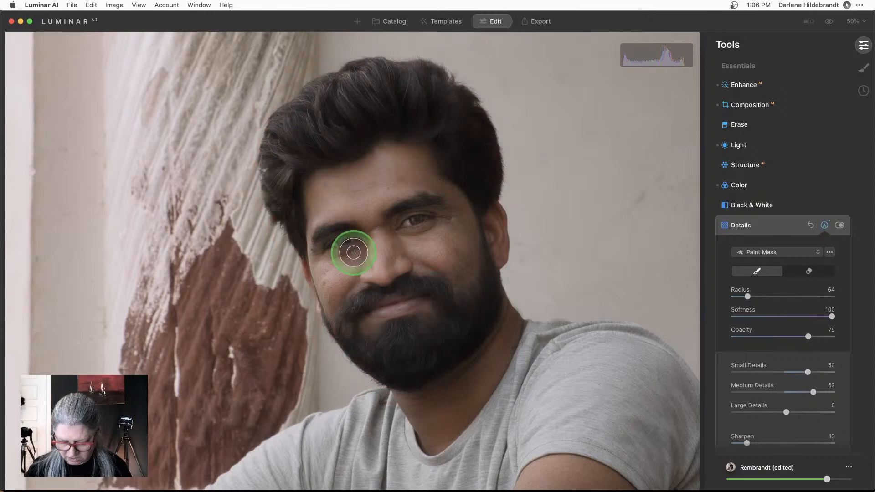
Step: Reduce the brush radius to 40, add both eyes and eyebrows to the Details mask, and finish masking
{"action": "key", "text": "bracketleft"}
{"action": "key", "text": "bracketleft"}
{"action": "key", "text": "bracketleft"}
{"action": "mouse_move", "coordinate": [326, 244]}
{"action": "left_mouse_down"}
{"action": "mouse_move", "coordinate": [357, 234]}
{"action": "mouse_move", "coordinate": [338, 228]}
{"action": "mouse_move", "coordinate": [322, 248]}
{"action": "mouse_move", "coordinate": [354, 241]}
{"action": "mouse_move", "coordinate": [332, 234]}
{"action": "left_mouse_up"}
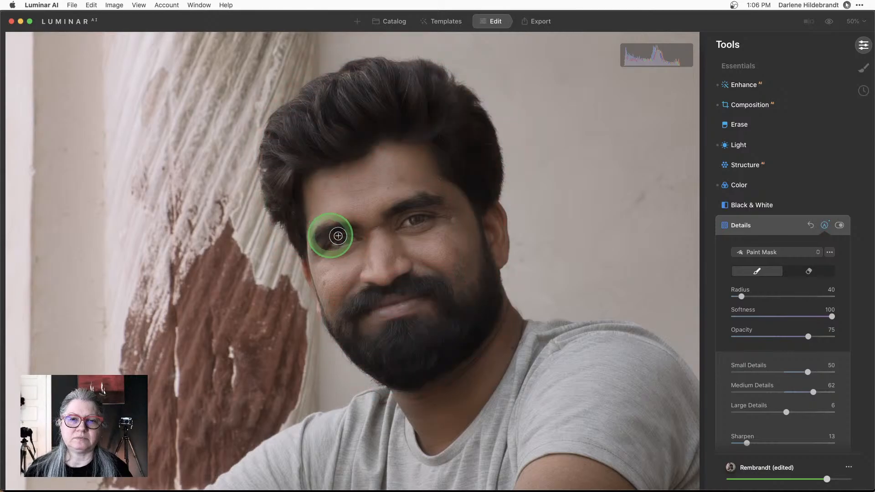
{"action": "mouse_move", "coordinate": [396, 215]}
{"action": "left_mouse_down"}
{"action": "mouse_move", "coordinate": [426, 202]}
{"action": "mouse_move", "coordinate": [409, 223]}
{"action": "mouse_move", "coordinate": [436, 204]}
{"action": "mouse_move", "coordinate": [413, 202]}
{"action": "mouse_move", "coordinate": [403, 226]}
{"action": "mouse_move", "coordinate": [436, 204]}
{"action": "mouse_move", "coordinate": [414, 216]}
{"action": "left_mouse_up"}
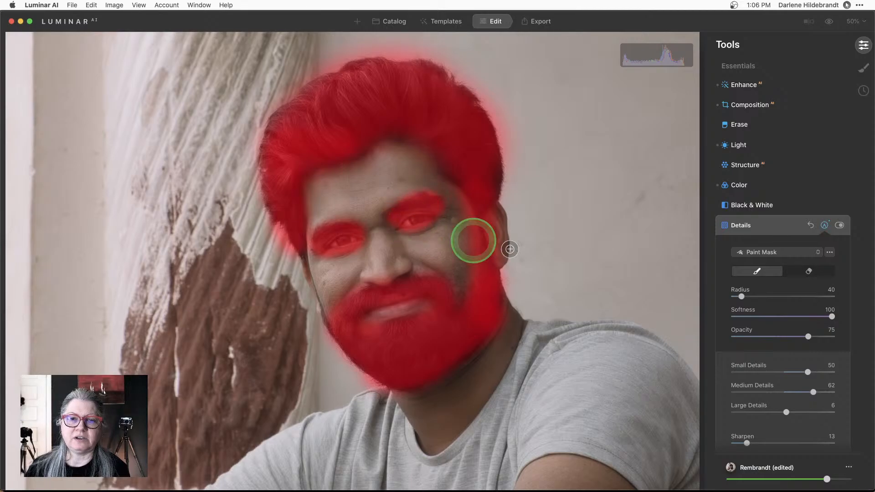
{"action": "left_click", "coordinate": [824, 226]}
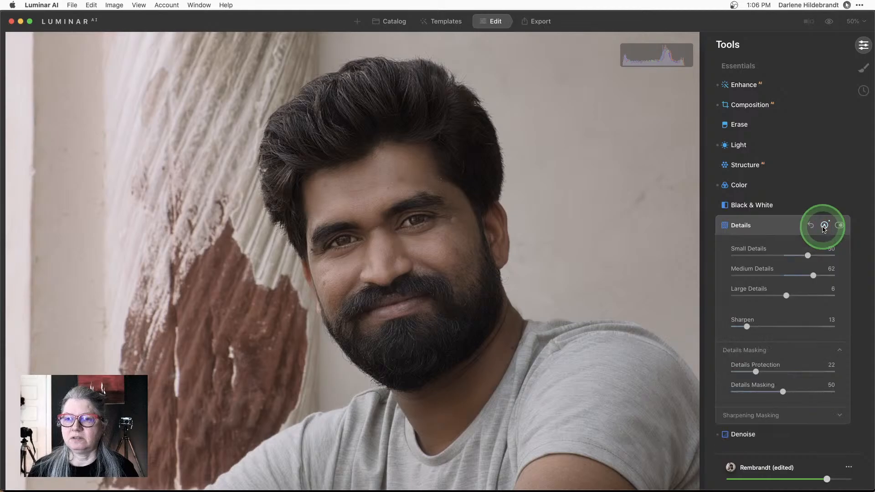
Step: Compare the face at 100% zoom with the Details tool disabled and enabled
{"action": "left_click", "coordinate": [851, 22]}
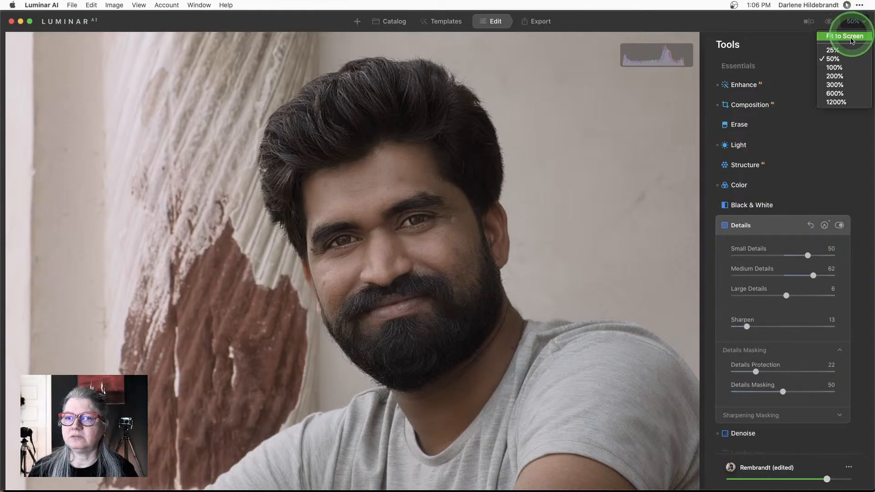
{"action": "left_click", "coordinate": [841, 70]}
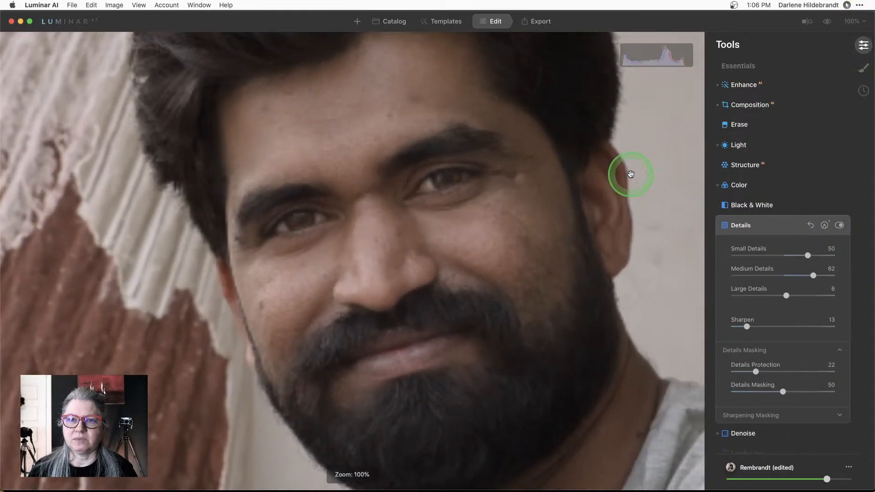
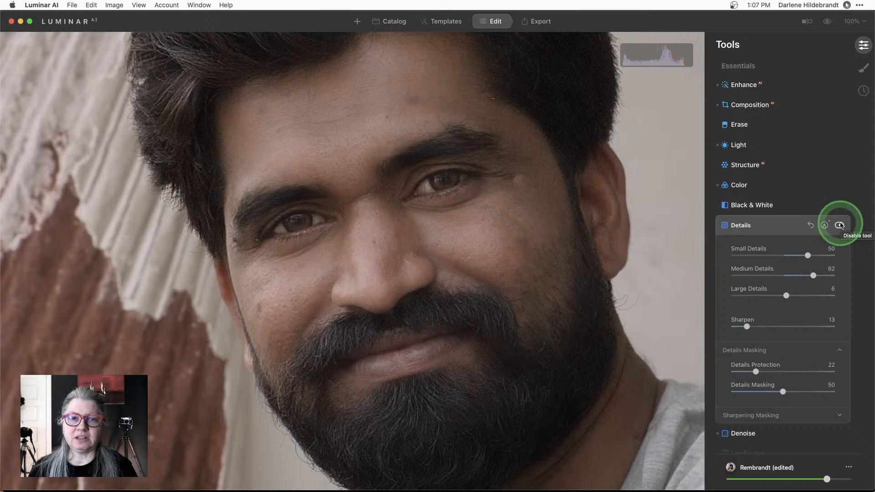
{"action": "left_click", "coordinate": [839, 226]}
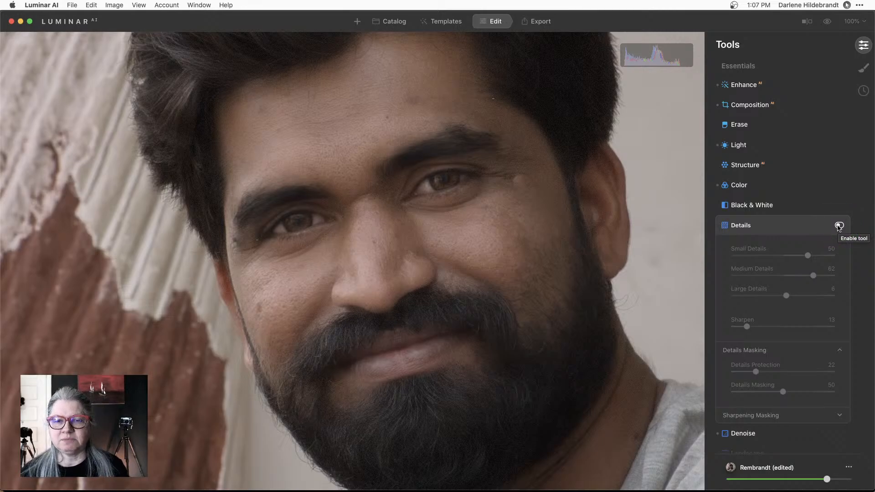
{"action": "left_click", "coordinate": [839, 226]}
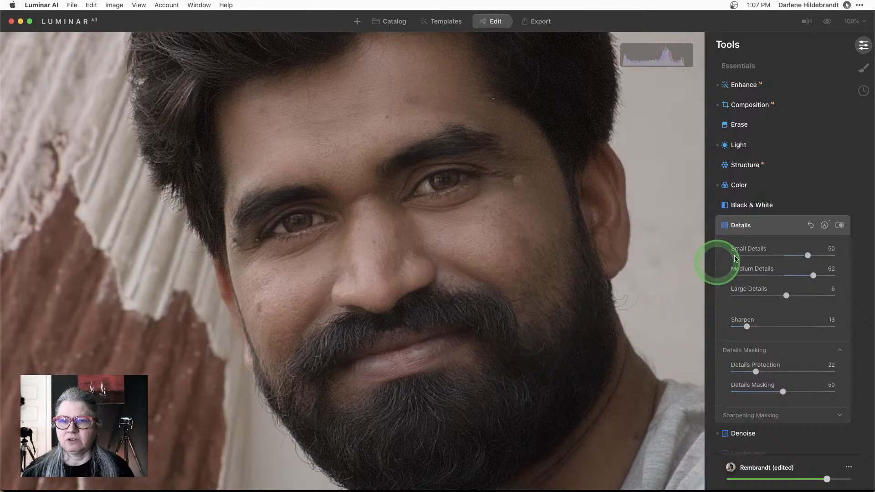
Step: Paint the shirt and arms into the Details mask with opacity 37 and radius 148, and close the Details tool
{"action": "left_click", "coordinate": [853, 22]}
{"action": "left_click", "coordinate": [834, 58]}
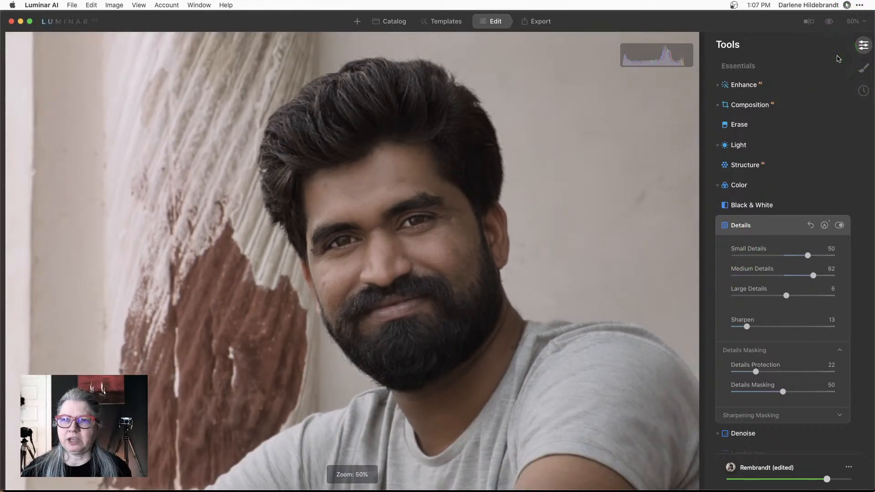
{"action": "left_click", "coordinate": [853, 21]}
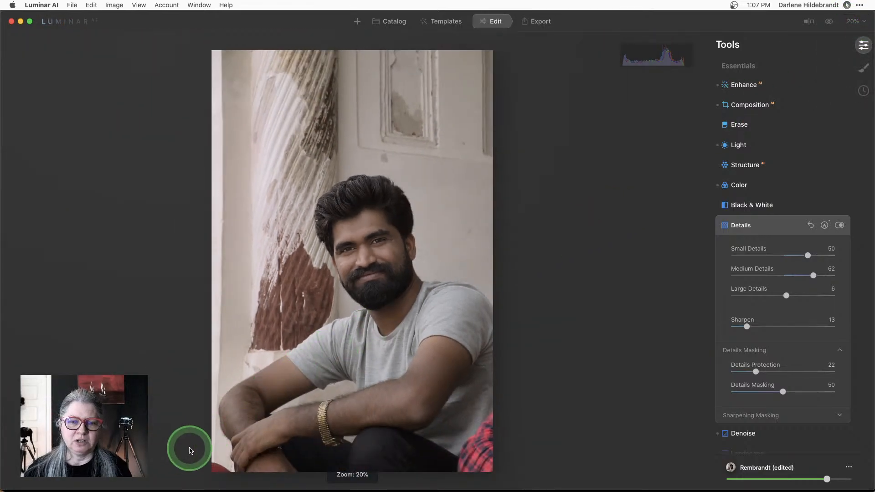
{"action": "left_click", "coordinate": [824, 226]}
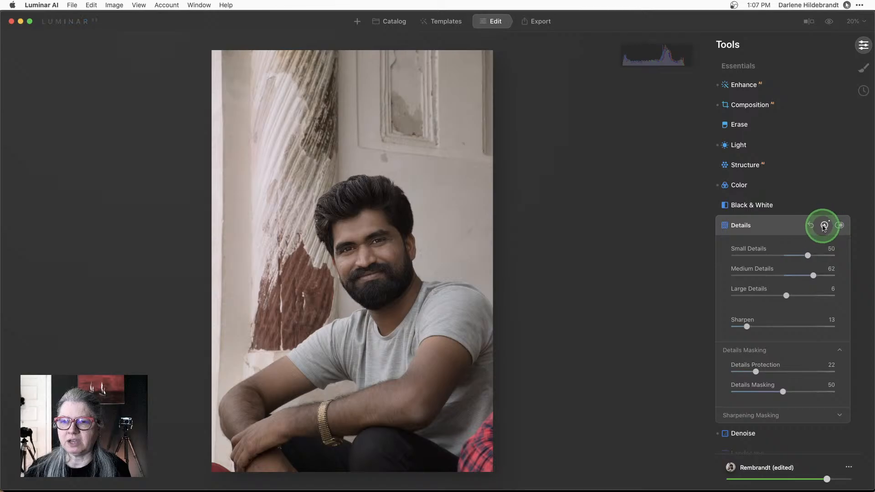
{"action": "left_click", "coordinate": [768, 336]}
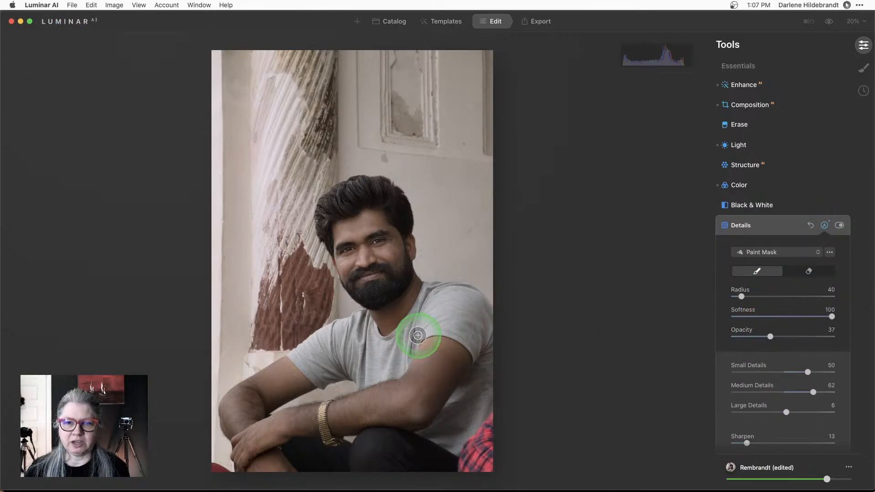
{"action": "key", "text": "bracketright"}
{"action": "key", "text": "bracketright"}
{"action": "key", "text": "bracketright"}
{"action": "key", "text": "bracketright"}
{"action": "key", "text": "bracketright"}
{"action": "key", "text": "bracketright"}
{"action": "key", "text": "bracketright"}
{"action": "key", "text": "bracketright"}
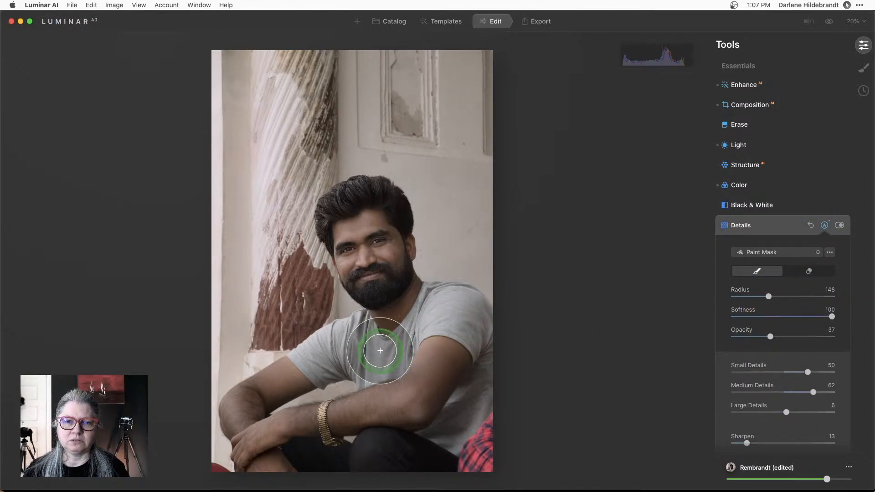
{"action": "mouse_move", "coordinate": [357, 331]}
{"action": "left_mouse_down"}
{"action": "mouse_move", "coordinate": [307, 357]}
{"action": "mouse_move", "coordinate": [342, 346]}
{"action": "mouse_move", "coordinate": [376, 359]}
{"action": "mouse_move", "coordinate": [429, 313]}
{"action": "mouse_move", "coordinate": [473, 317]}
{"action": "mouse_move", "coordinate": [427, 319]}
{"action": "mouse_move", "coordinate": [390, 373]}
{"action": "mouse_move", "coordinate": [287, 364]}
{"action": "mouse_move", "coordinate": [234, 436]}
{"action": "mouse_move", "coordinate": [357, 383]}
{"action": "mouse_move", "coordinate": [409, 375]}
{"action": "mouse_move", "coordinate": [464, 321]}
{"action": "mouse_move", "coordinate": [429, 452]}
{"action": "mouse_move", "coordinate": [415, 470]}
{"action": "mouse_move", "coordinate": [350, 418]}
{"action": "mouse_move", "coordinate": [256, 441]}
{"action": "mouse_move", "coordinate": [273, 397]}
{"action": "mouse_move", "coordinate": [349, 367]}
{"action": "mouse_move", "coordinate": [321, 353]}
{"action": "mouse_move", "coordinate": [374, 341]}
{"action": "mouse_move", "coordinate": [434, 356]}
{"action": "mouse_move", "coordinate": [459, 334]}
{"action": "mouse_move", "coordinate": [474, 353]}
{"action": "mouse_move", "coordinate": [440, 399]}
{"action": "mouse_move", "coordinate": [344, 466]}
{"action": "mouse_move", "coordinate": [222, 455]}
{"action": "mouse_move", "coordinate": [346, 453]}
{"action": "mouse_move", "coordinate": [252, 423]}
{"action": "mouse_move", "coordinate": [381, 355]}
{"action": "mouse_move", "coordinate": [359, 343]}
{"action": "mouse_move", "coordinate": [351, 358]}
{"action": "mouse_move", "coordinate": [457, 338]}
{"action": "mouse_move", "coordinate": [466, 317]}
{"action": "mouse_move", "coordinate": [457, 379]}
{"action": "mouse_move", "coordinate": [396, 449]}
{"action": "mouse_move", "coordinate": [269, 460]}
{"action": "left_mouse_up"}
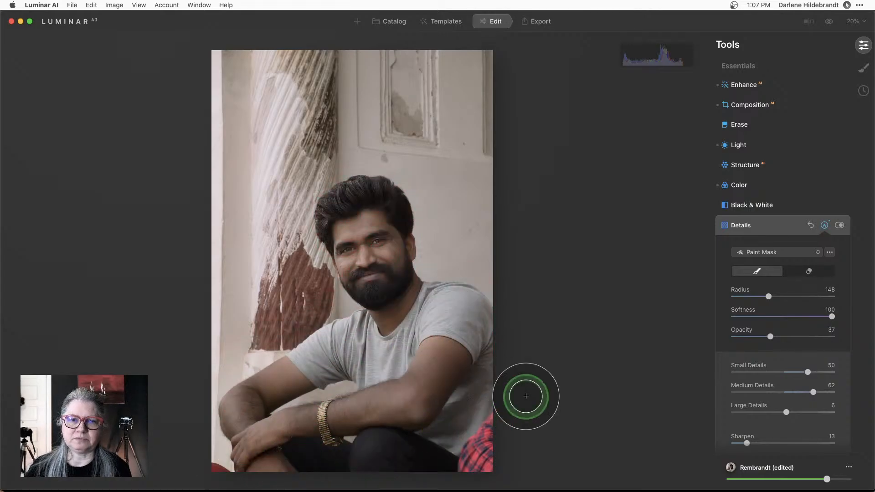
{"action": "left_click", "coordinate": [824, 225]}
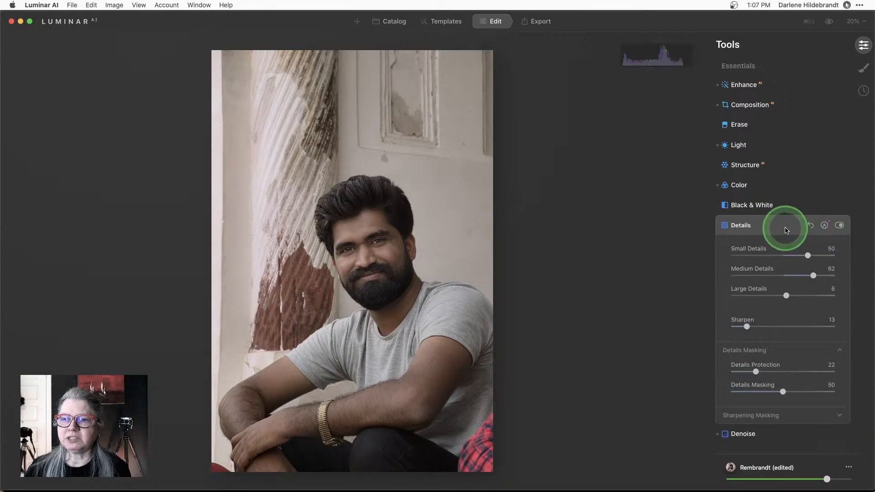
{"action": "left_click", "coordinate": [785, 226]}
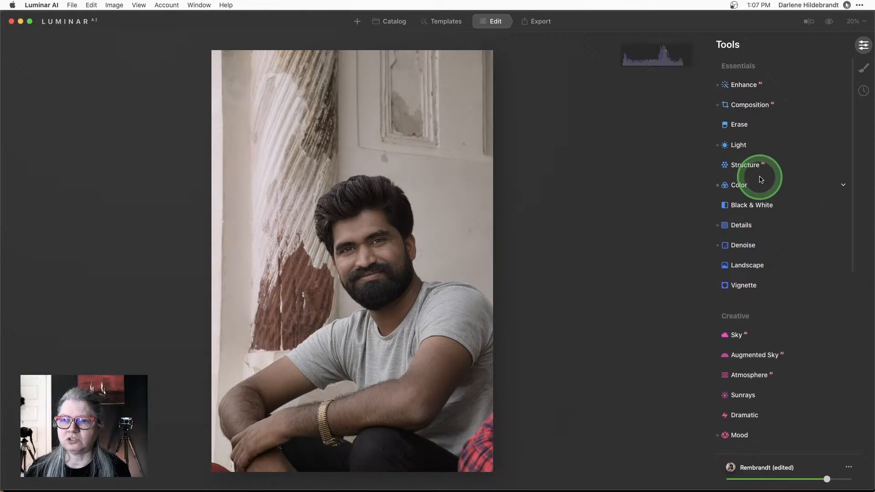
Step: Compare the whole portrait with the Color tool's adjustments disabled and enabled
{"action": "left_click", "coordinate": [739, 185]}
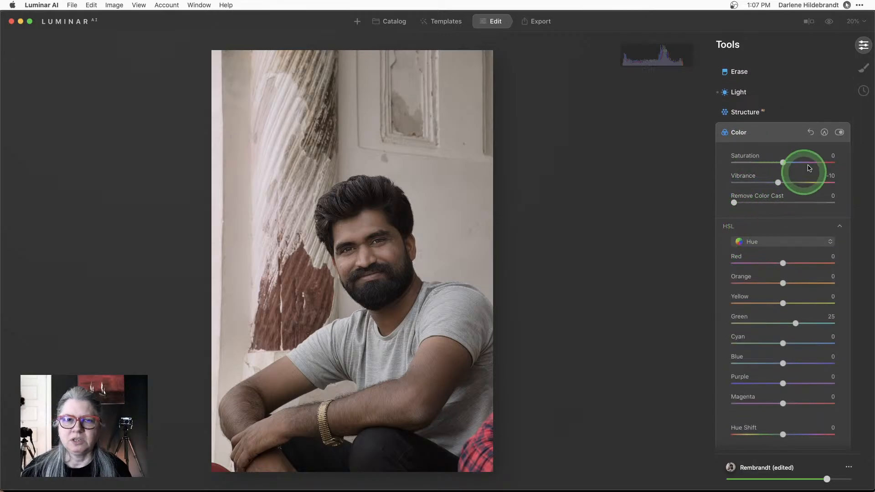
{"action": "left_click", "coordinate": [840, 133]}
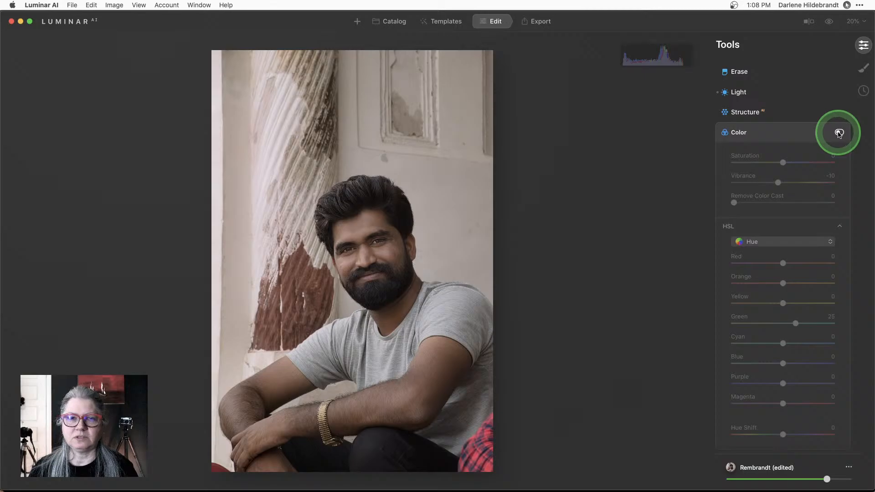
{"action": "left_click", "coordinate": [839, 133]}
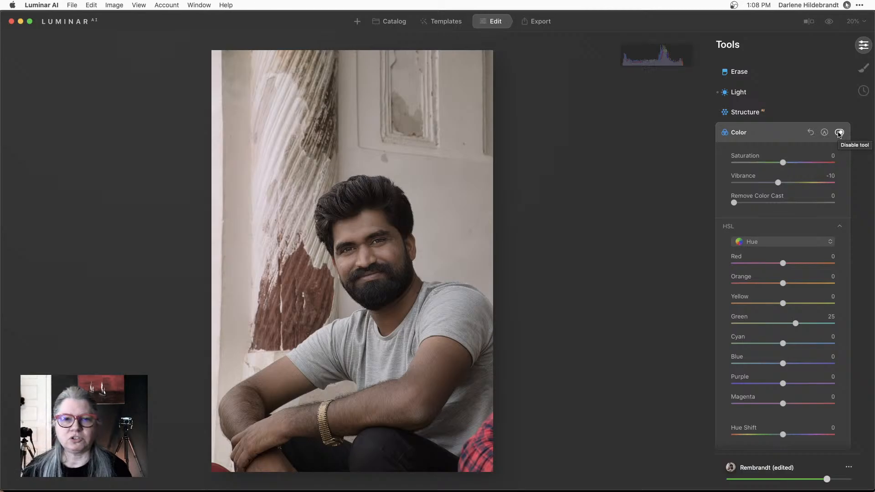
{"action": "left_click", "coordinate": [839, 133]}
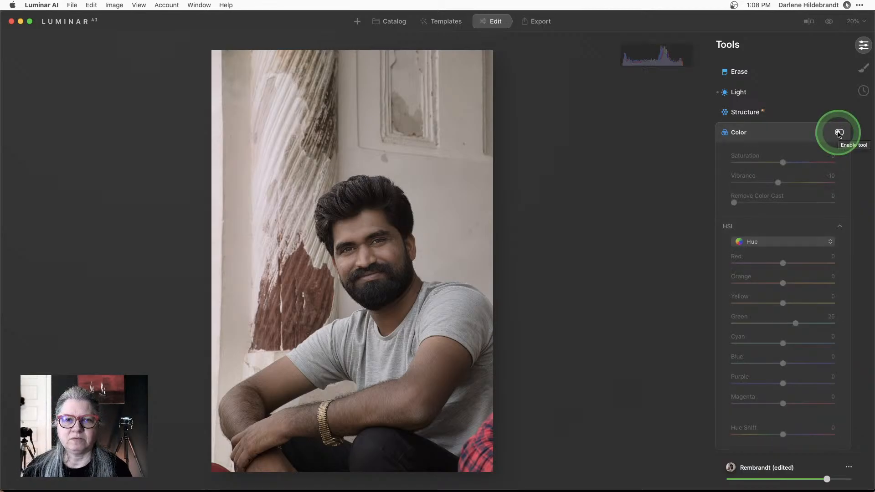
{"action": "left_click", "coordinate": [839, 133]}
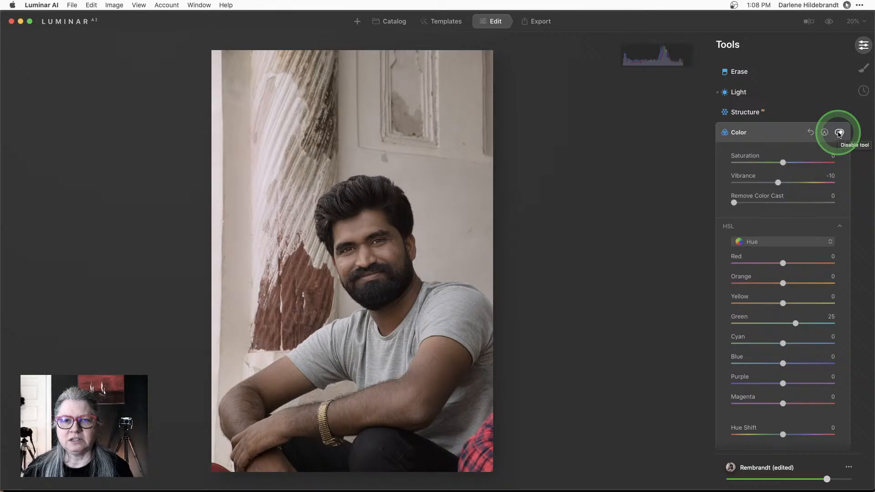
{"action": "left_click", "coordinate": [839, 134]}
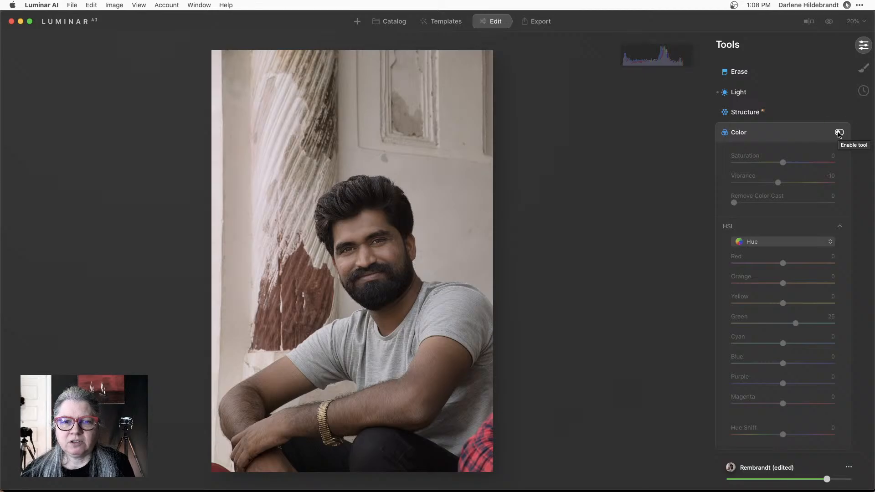
{"action": "left_click", "coordinate": [839, 133]}
{"action": "left_click", "coordinate": [839, 133]}
{"action": "left_click", "coordinate": [839, 133]}
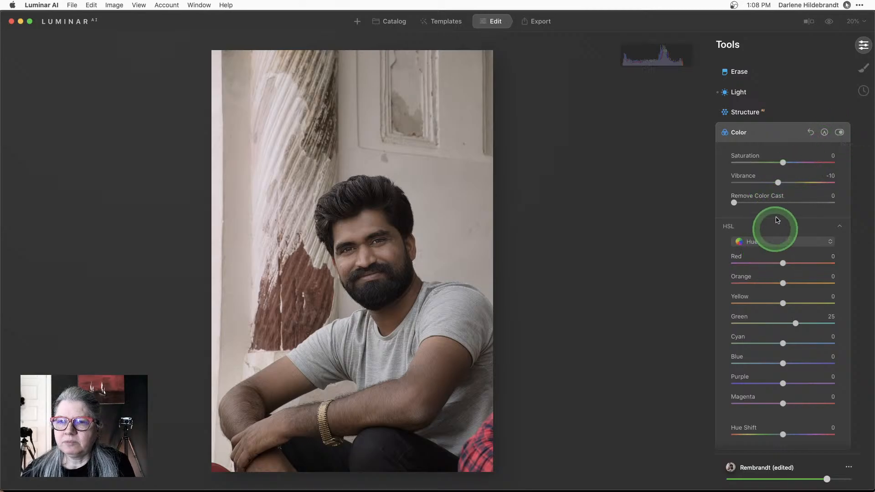
Step: Reset the Color tool's adjustments and set the HSL Red saturation to -36
{"action": "left_click", "coordinate": [811, 133]}
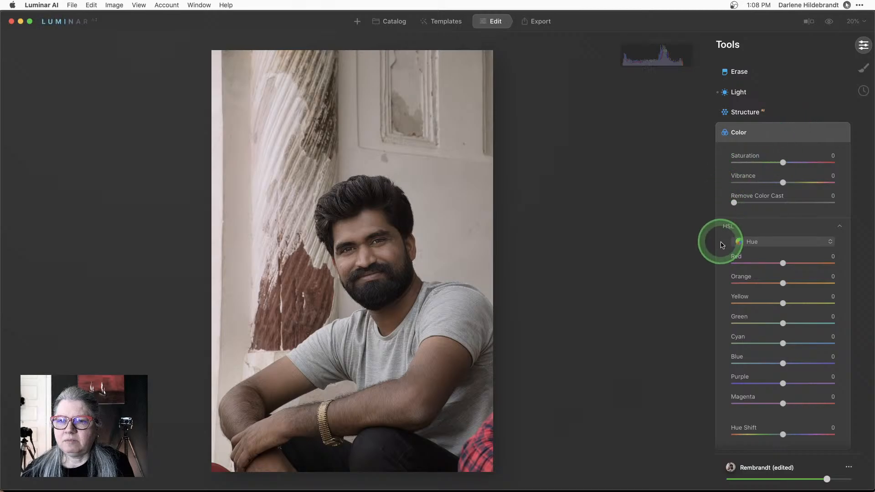
{"action": "left_click", "coordinate": [754, 243]}
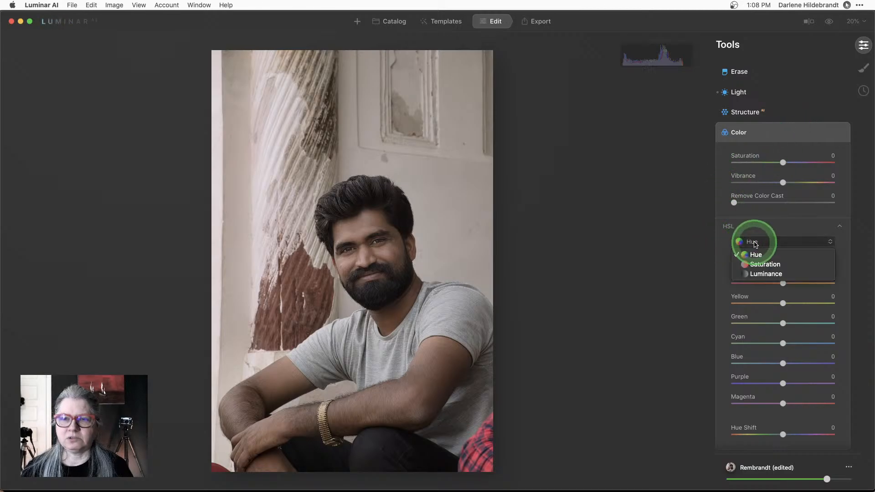
{"action": "left_click", "coordinate": [752, 263]}
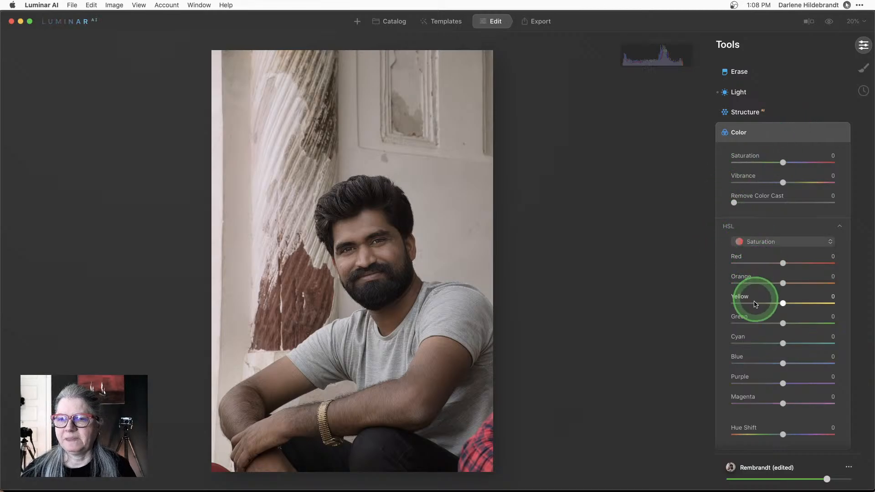
{"action": "left_click", "coordinate": [764, 264]}
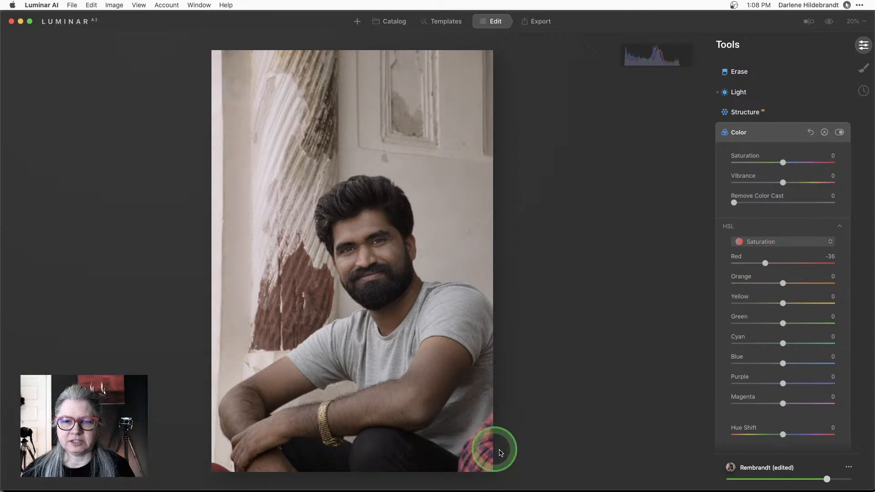
Step: Set the HSL luminance to -30 for Red and -9 for Orange
{"action": "left_click", "coordinate": [753, 242]}
{"action": "left_click", "coordinate": [758, 274]}
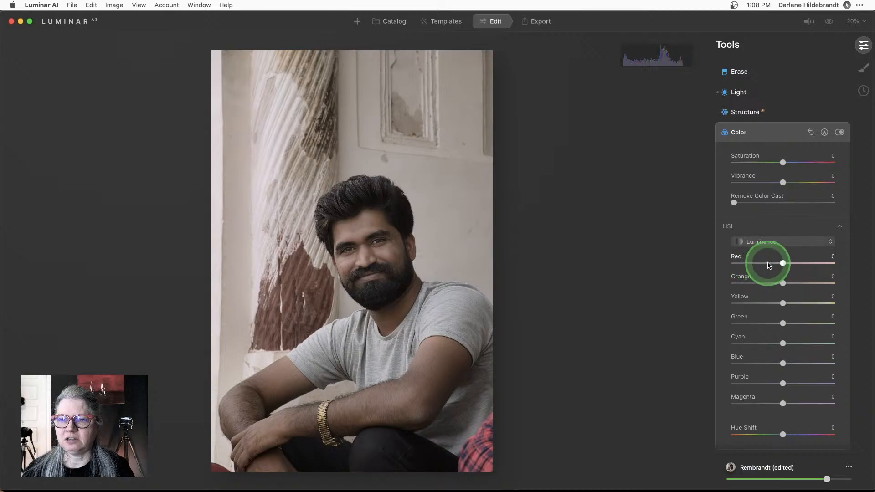
{"action": "left_click_drag", "start_coordinate": [786, 265], "coordinate": [768, 263]}
{"action": "left_click", "coordinate": [765, 264]}
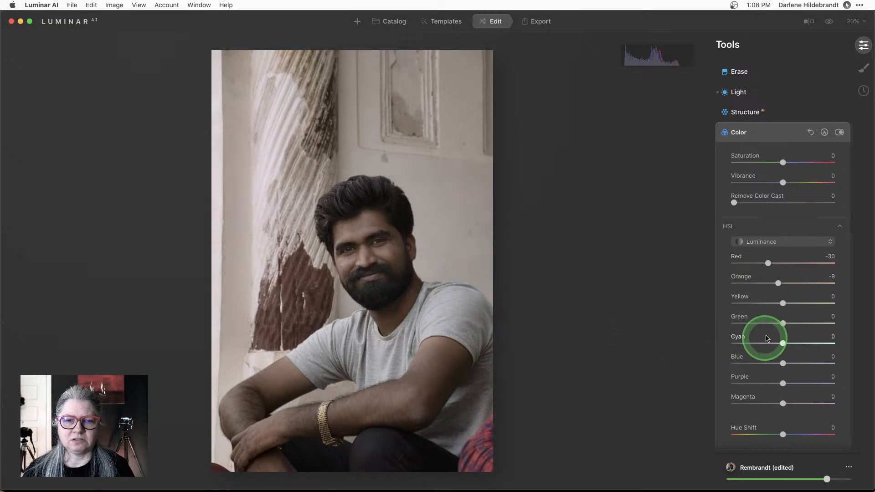
Step: Set the HSL Orange saturation to -15 and the HSL Red hue to 40
{"action": "left_click", "coordinate": [762, 242]}
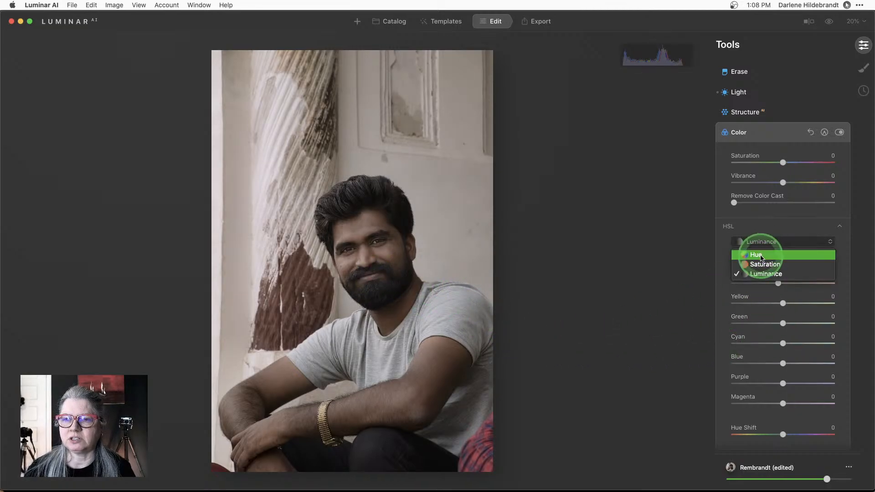
{"action": "left_click", "coordinate": [761, 264]}
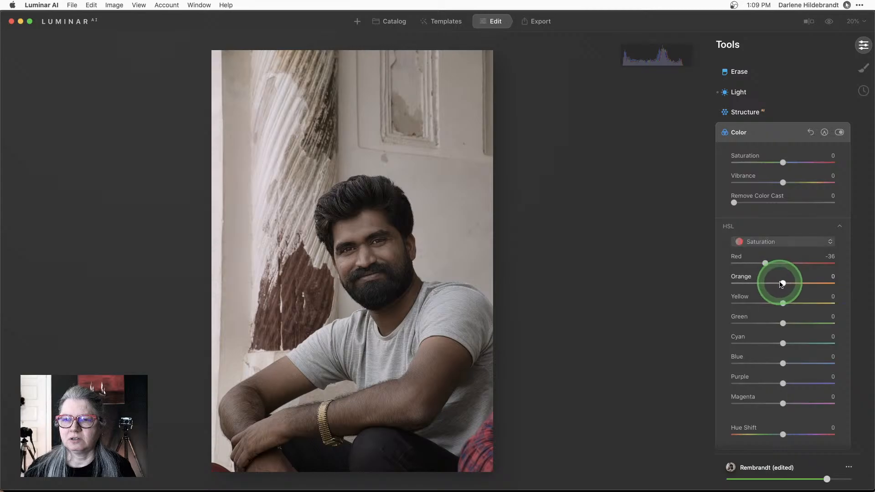
{"action": "left_click_drag", "start_coordinate": [781, 284], "coordinate": [775, 283]}
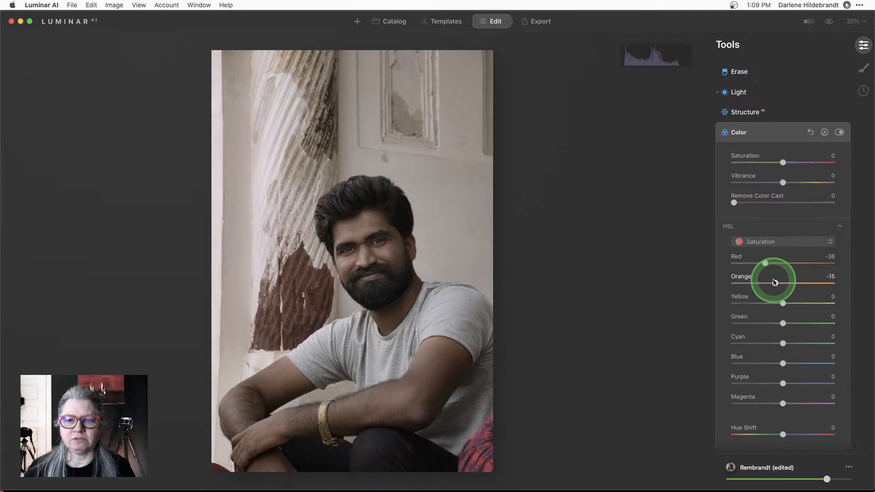
{"action": "left_click", "coordinate": [766, 247]}
{"action": "left_click", "coordinate": [762, 264]}
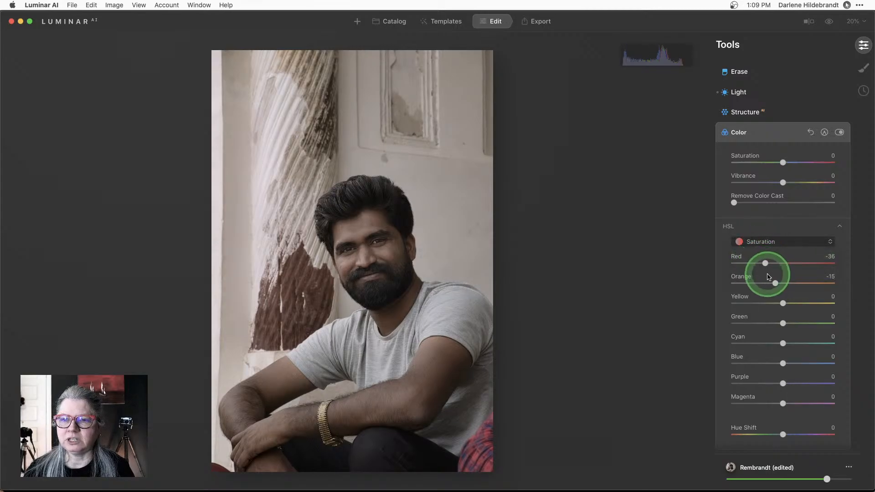
{"action": "left_click_drag", "start_coordinate": [783, 264], "coordinate": [791, 283]}
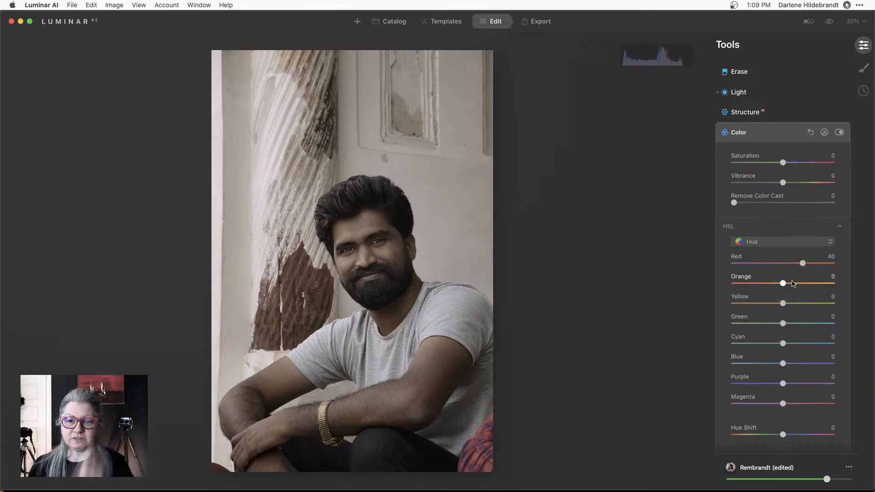
Step: Add a paint mask to the Color adjustments and brush over the plaid cloth in the photo's lower-right corner at opacity 100
{"action": "left_click", "coordinate": [824, 133]}
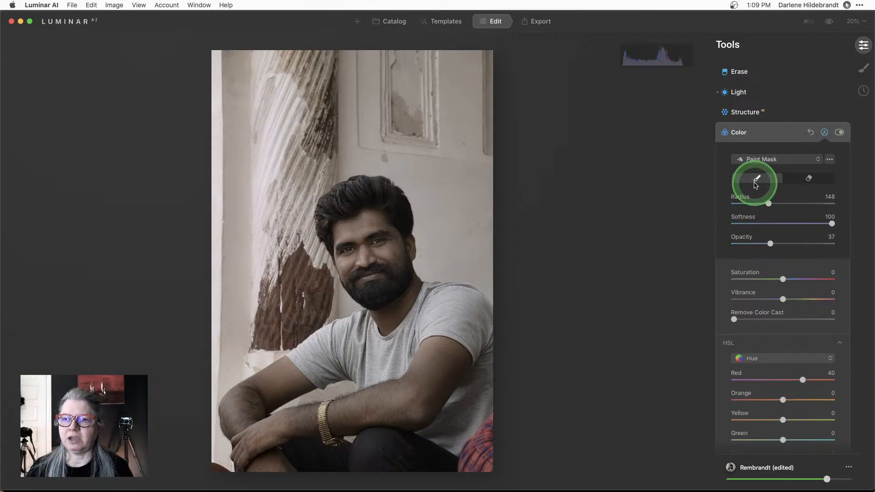
{"action": "left_click_drag", "start_coordinate": [822, 245], "coordinate": [833, 245]}
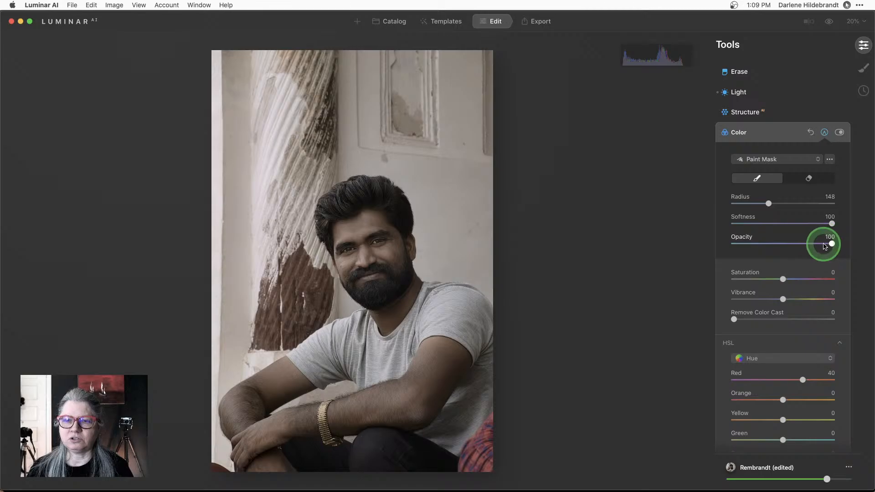
{"action": "mouse_move", "coordinate": [478, 439]}
{"action": "left_mouse_down"}
{"action": "mouse_move", "coordinate": [468, 460]}
{"action": "mouse_move", "coordinate": [494, 431]}
{"action": "mouse_move", "coordinate": [469, 469]}
{"action": "mouse_move", "coordinate": [496, 444]}
{"action": "mouse_move", "coordinate": [447, 471]}
{"action": "mouse_move", "coordinate": [484, 448]}
{"action": "mouse_move", "coordinate": [493, 426]}
{"action": "mouse_move", "coordinate": [471, 448]}
{"action": "mouse_move", "coordinate": [497, 460]}
{"action": "left_mouse_up"}
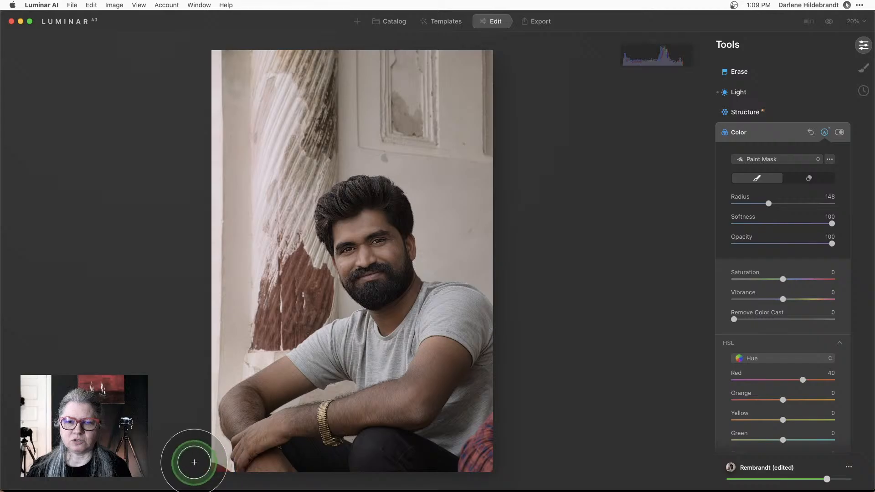
Step: Paint the red patch in the photo's lower-left corner into the Color mask with radius 88, and close the Color tool
{"action": "key", "text": "bracketleft"}
{"action": "key", "text": "bracketleft"}
{"action": "key", "text": "bracketleft"}
{"action": "key", "text": "bracketleft"}
{"action": "key", "text": "bracketleft"}
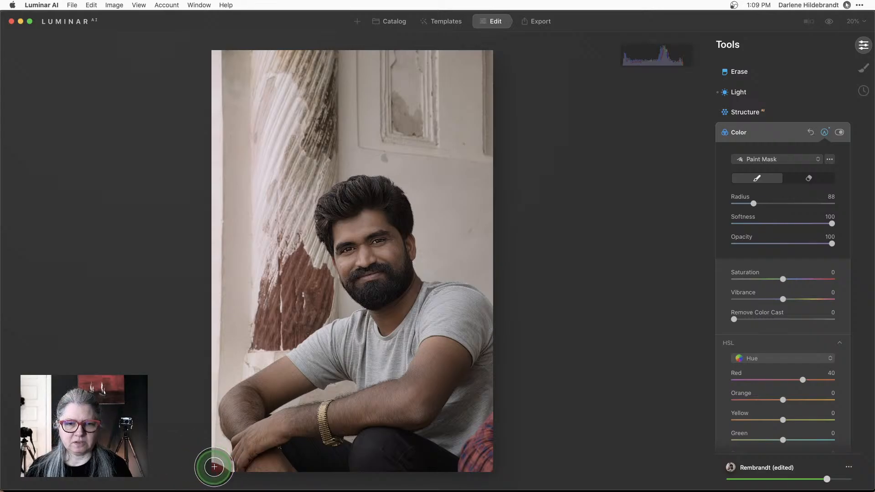
{"action": "mouse_move", "coordinate": [221, 471]}
{"action": "left_mouse_down"}
{"action": "mouse_move", "coordinate": [203, 469]}
{"action": "mouse_move", "coordinate": [214, 469]}
{"action": "left_mouse_up"}
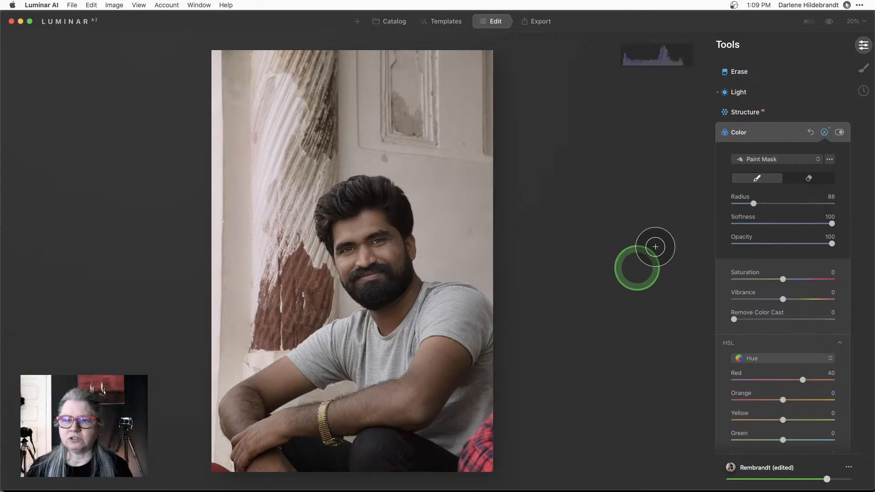
{"action": "left_click", "coordinate": [825, 136]}
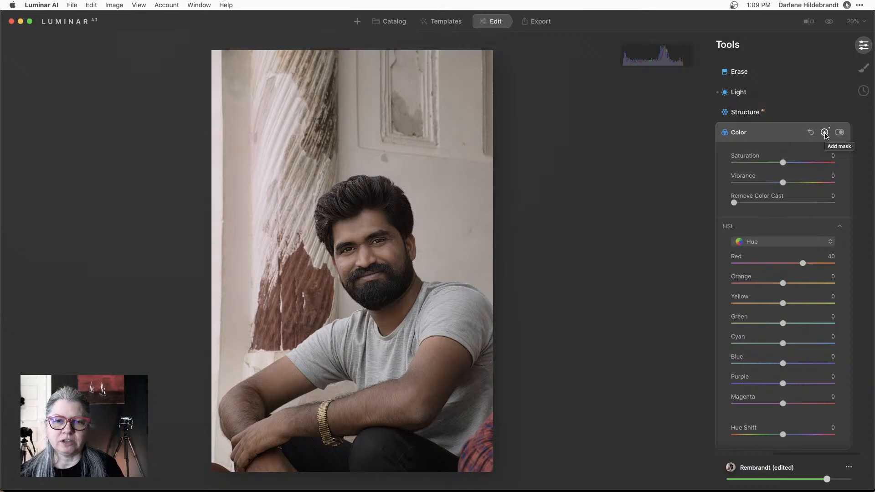
{"action": "left_click", "coordinate": [825, 133]}
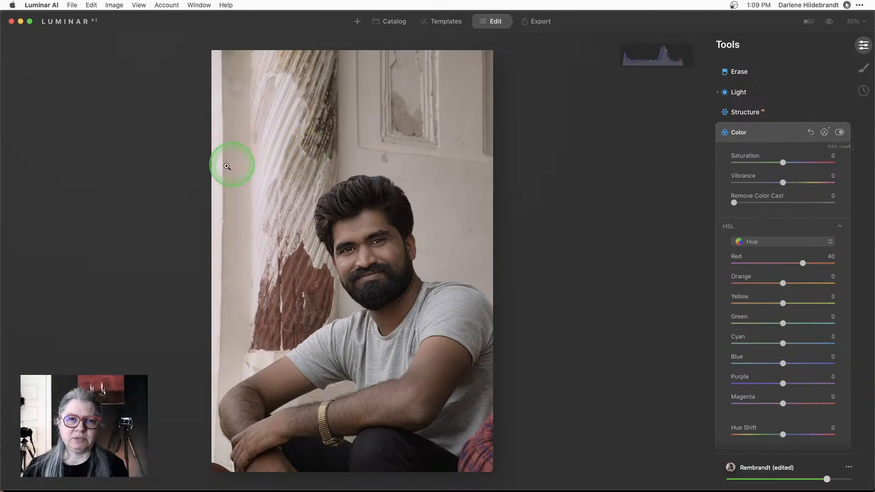
{"action": "left_click", "coordinate": [757, 132]}
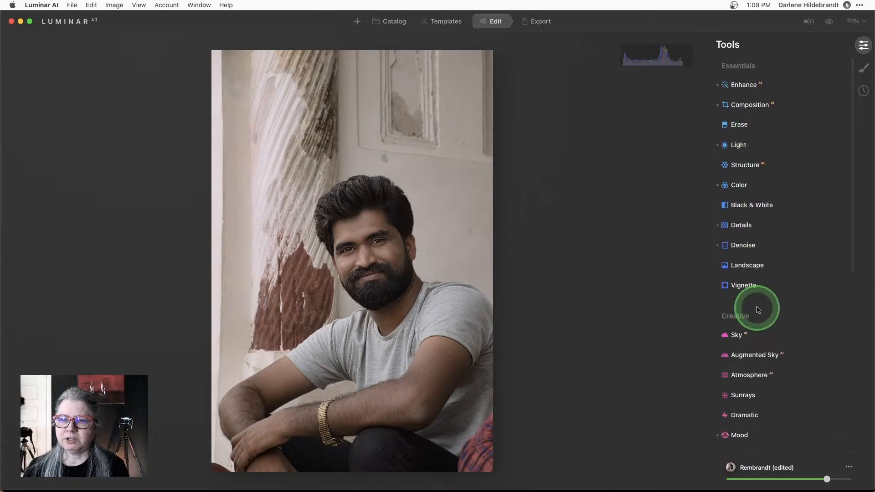
Step: Add a vignette with Amount -61, Size 27 and Feather -100
{"action": "left_click", "coordinate": [749, 287]}
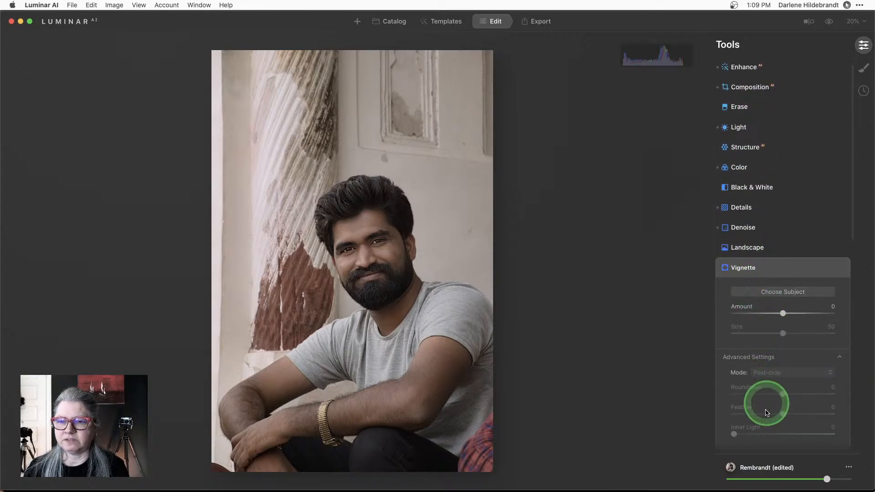
{"action": "left_click_drag", "start_coordinate": [773, 315], "coordinate": [753, 313]}
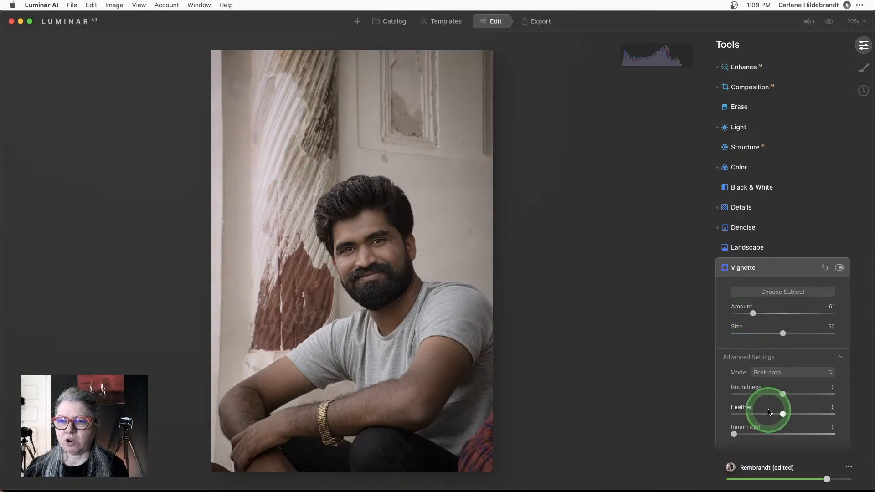
{"action": "left_click_drag", "start_coordinate": [780, 414], "coordinate": [711, 414]}
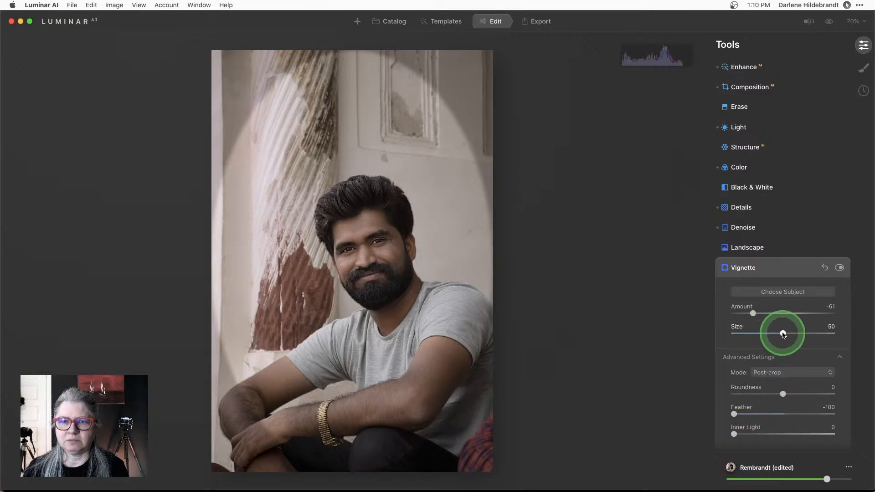
{"action": "left_click_drag", "start_coordinate": [782, 333], "coordinate": [761, 334]}
Step: Center the vignette on the man's face and set its Feather to 36
{"action": "left_click", "coordinate": [775, 291]}
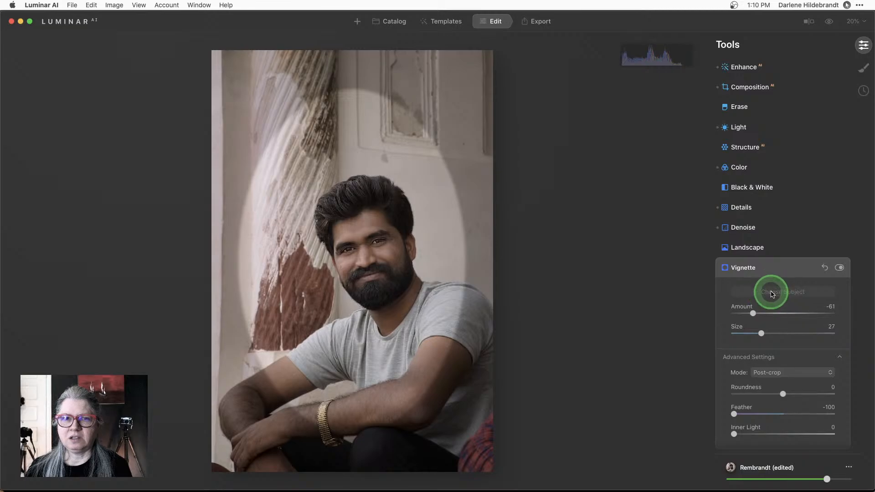
{"action": "left_click", "coordinate": [376, 285]}
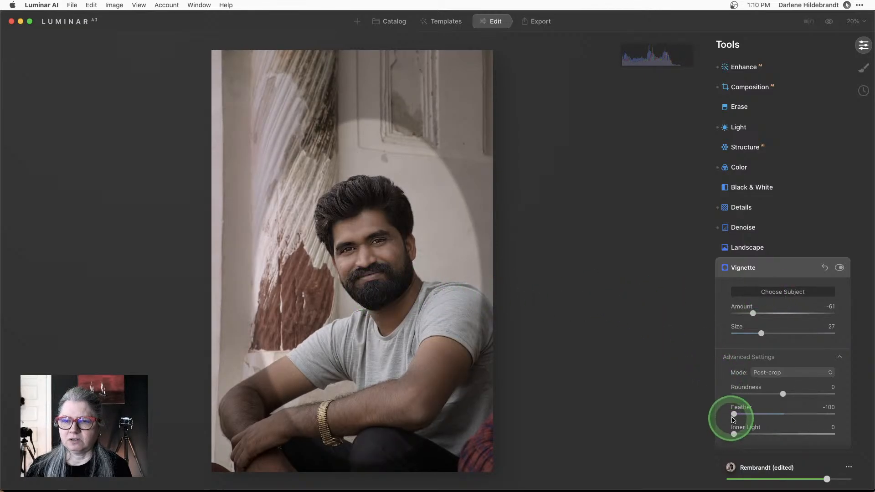
{"action": "left_click_drag", "start_coordinate": [734, 414], "coordinate": [801, 413]}
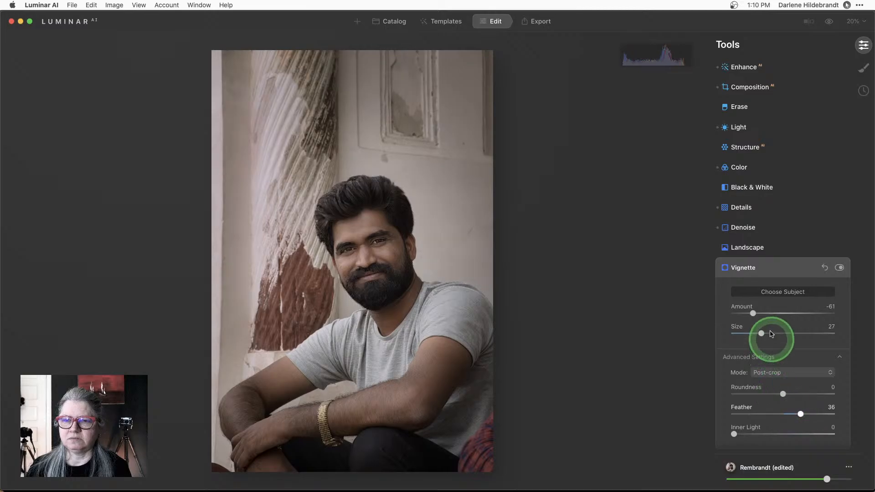
Step: Set the vignette's Amount to -66 and Feather to 60, and close the Vignette tool
{"action": "mouse_move", "coordinate": [752, 315]}
{"action": "left_mouse_down"}
{"action": "mouse_move", "coordinate": [786, 316]}
{"action": "mouse_move", "coordinate": [756, 314]}
{"action": "left_mouse_up"}
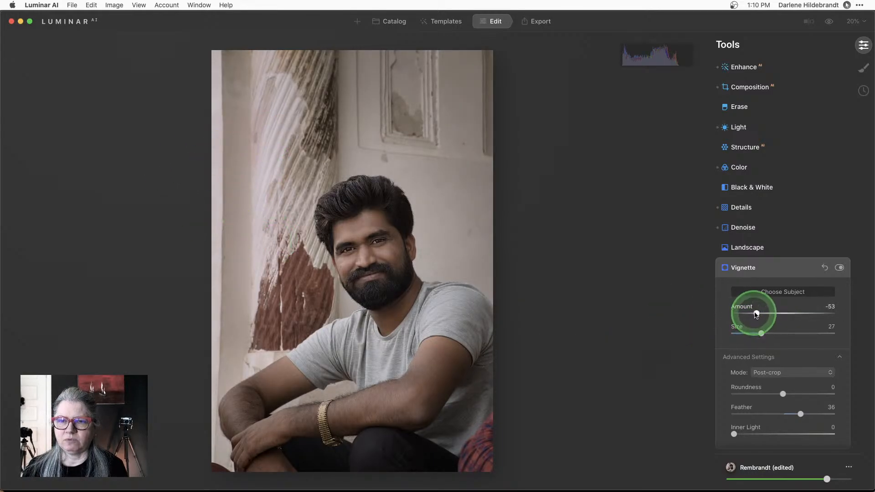
{"action": "left_click", "coordinate": [756, 314]}
{"action": "left_click_drag", "start_coordinate": [754, 314], "coordinate": [751, 313]}
{"action": "left_click_drag", "start_coordinate": [800, 414], "coordinate": [759, 412]}
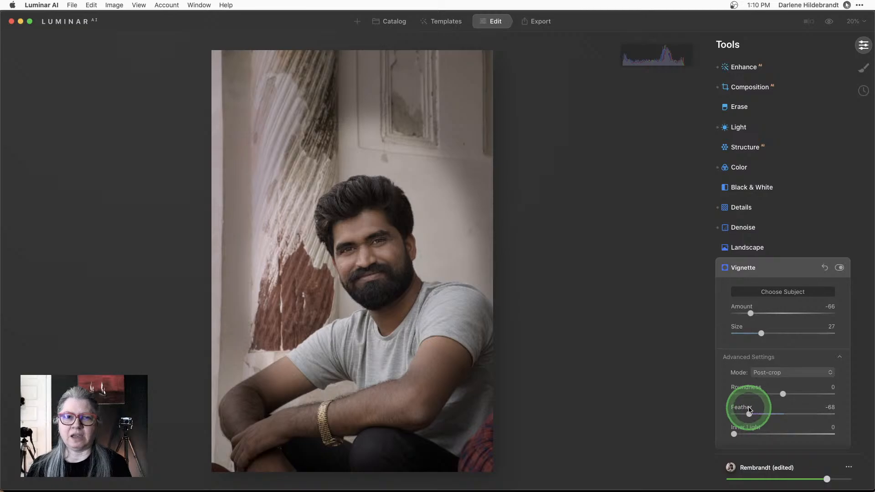
{"action": "left_click_drag", "start_coordinate": [749, 412], "coordinate": [812, 415]}
{"action": "left_click", "coordinate": [798, 391]}
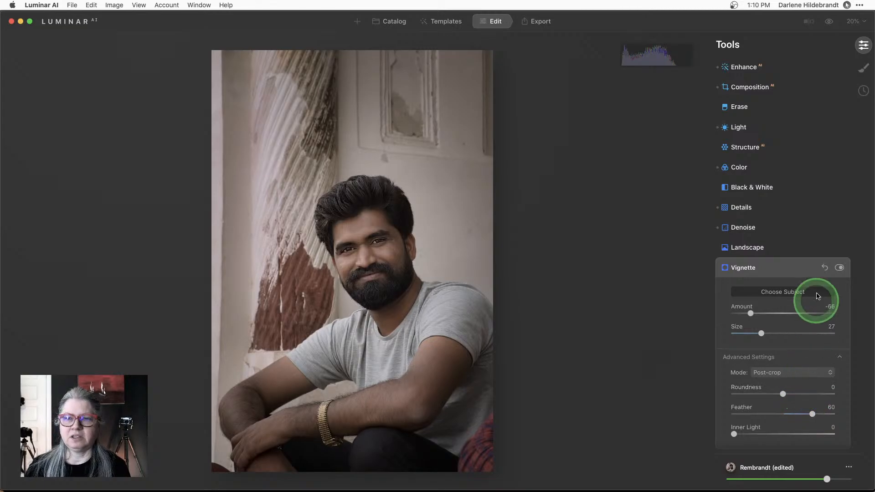
{"action": "left_click", "coordinate": [795, 272]}
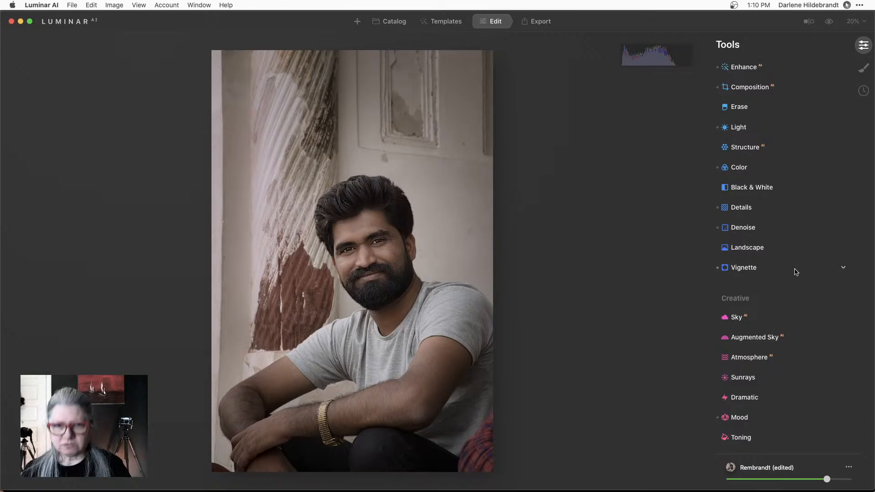
Step: Compare the edited portrait with the original photo twice
{"action": "key", "text": "backslash"}
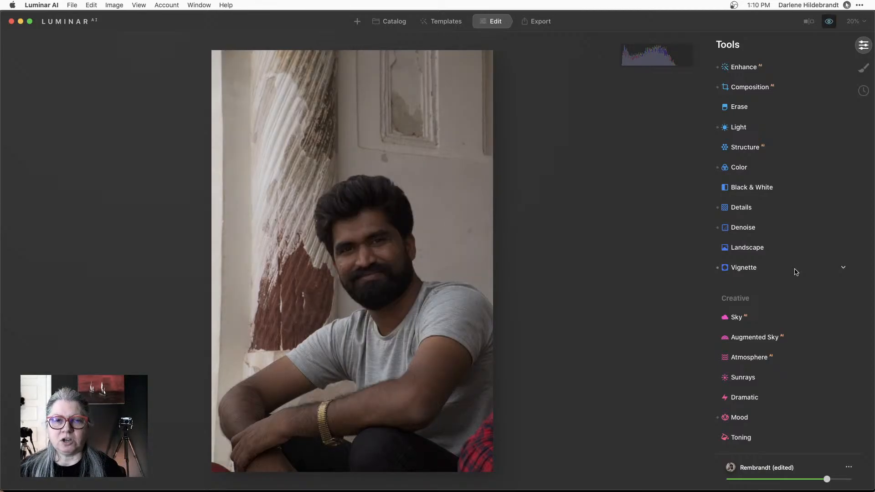
{"action": "key", "text": "backslash"}
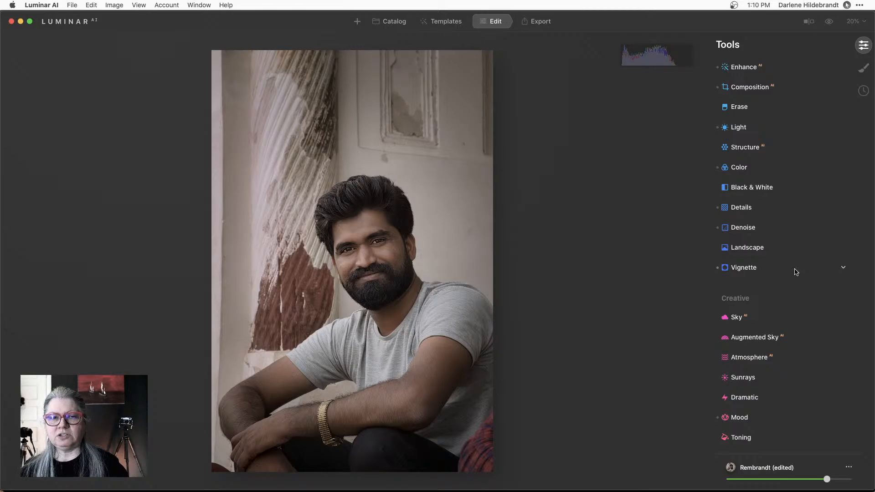
{"action": "key", "text": "backslash"}
{"action": "key", "text": "backslash"}
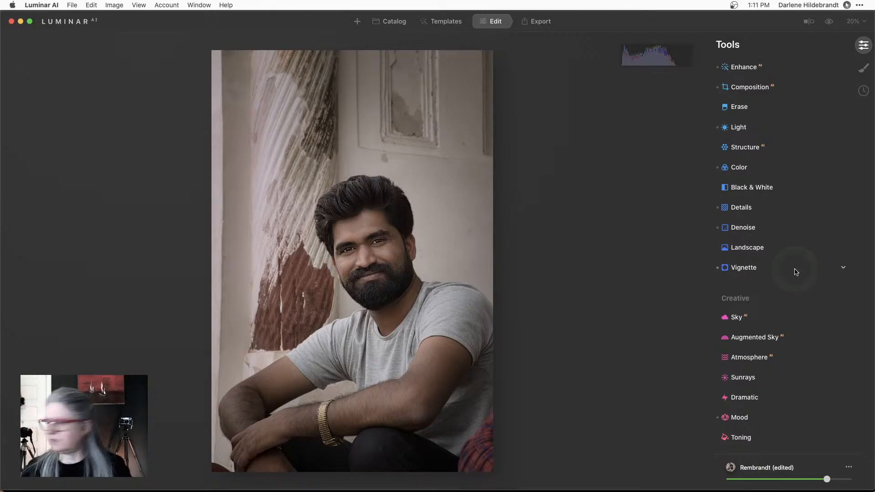
Step: Leave the portrait for the catalog, and open the flying bird photo in Lightroom Classic's Develop module
{"action": "left_click", "coordinate": [394, 22]}
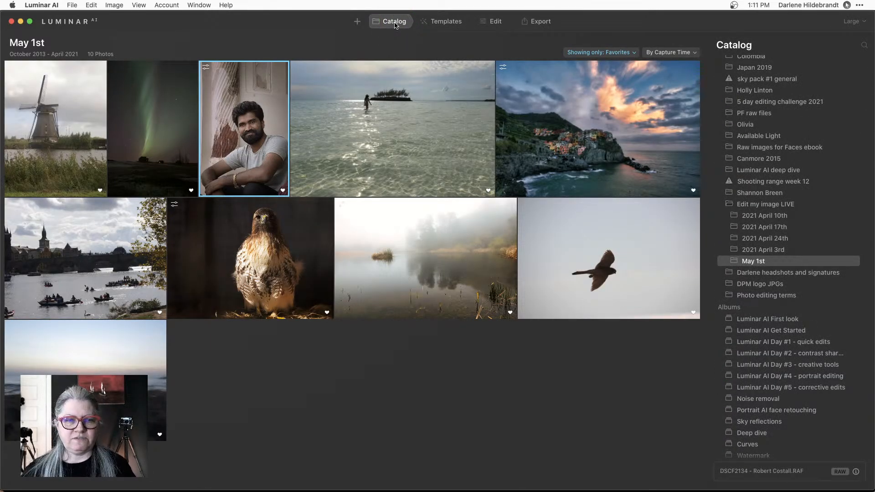
{"action": "left_click", "coordinate": [396, 26]}
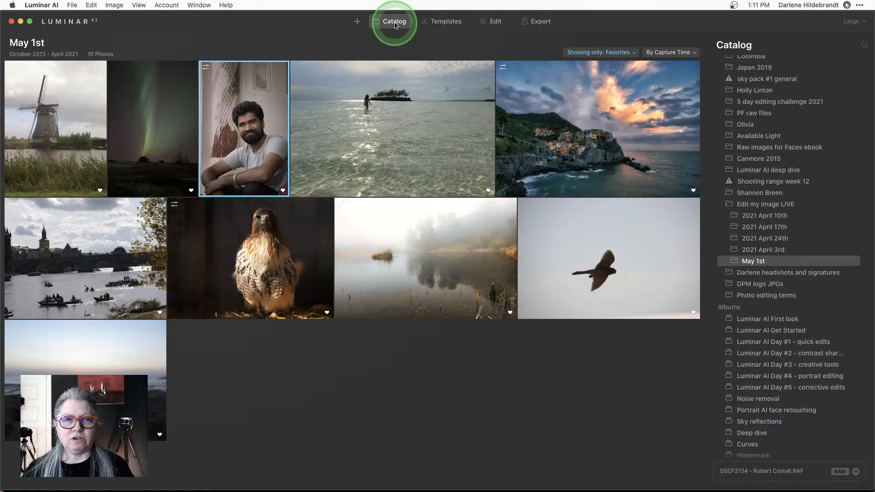
{"action": "key", "text": "super+Tab"}
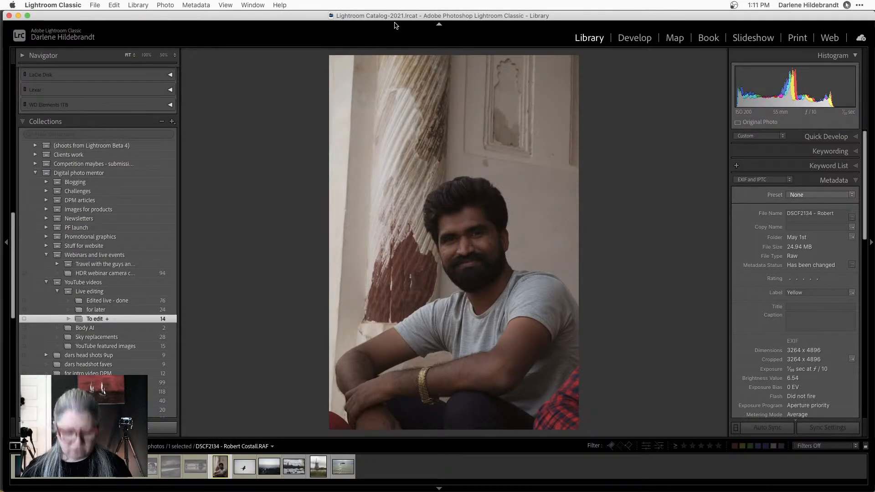
{"action": "key", "text": "g"}
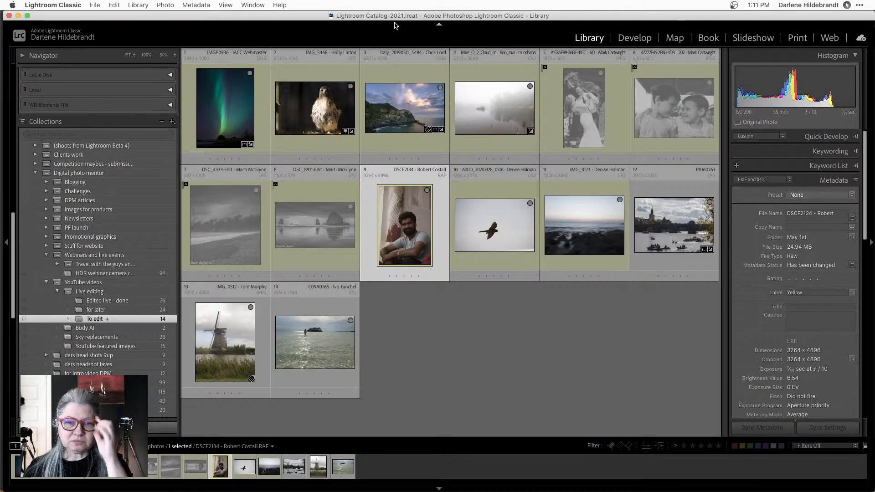
{"action": "double_click", "coordinate": [473, 225]}
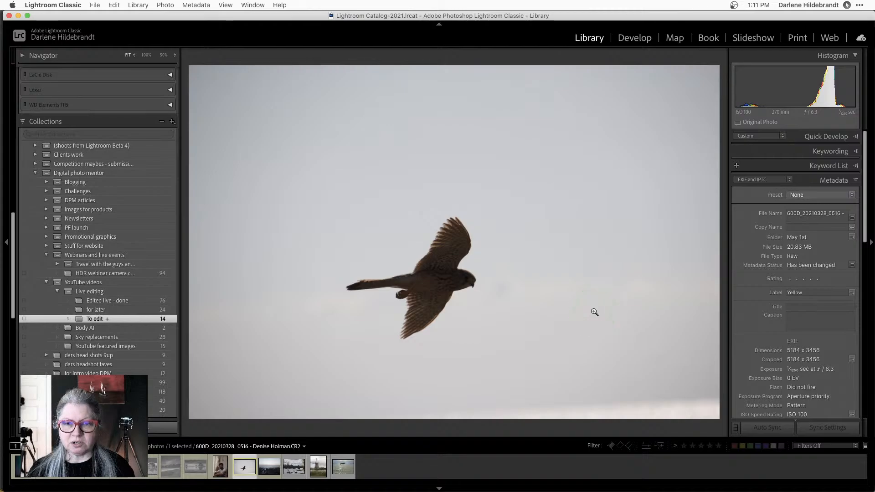
{"action": "key", "text": "d"}
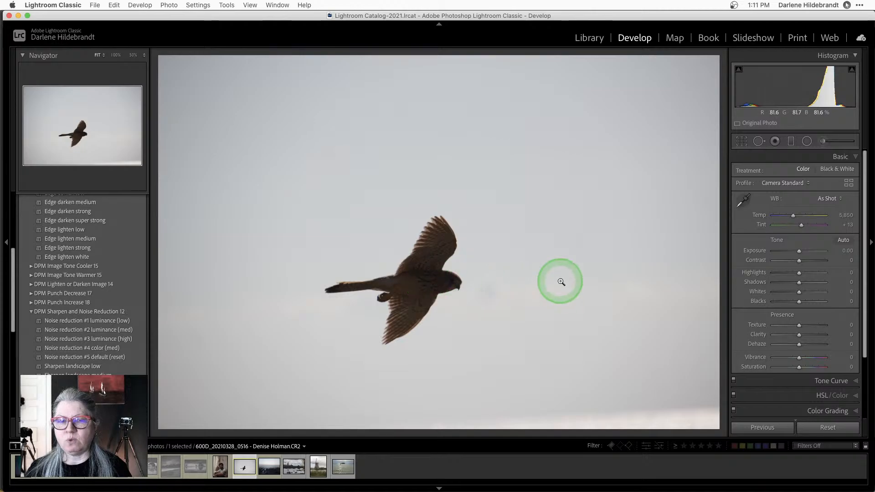
Step: Set the bird photo's Highlights to -68, Exposure to +1.95 and Blacks to -41
{"action": "left_click_drag", "start_coordinate": [818, 275], "coordinate": [781, 274]}
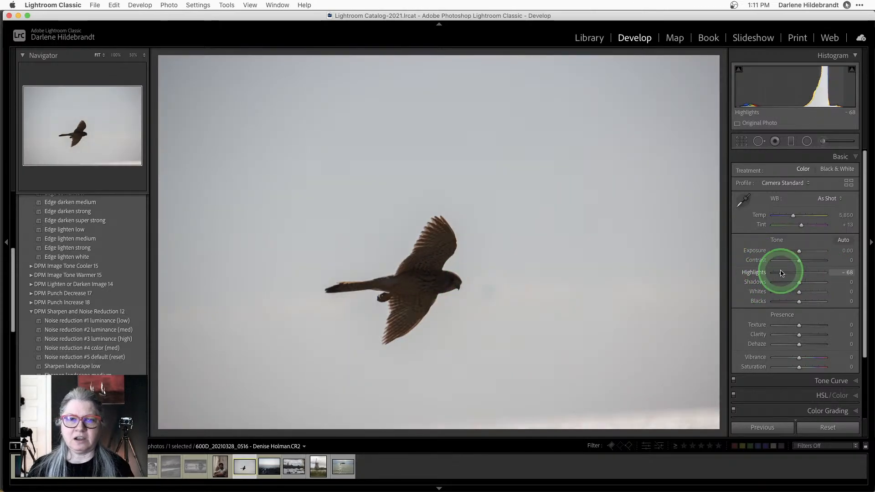
{"action": "left_click_drag", "start_coordinate": [795, 251], "coordinate": [809, 251]}
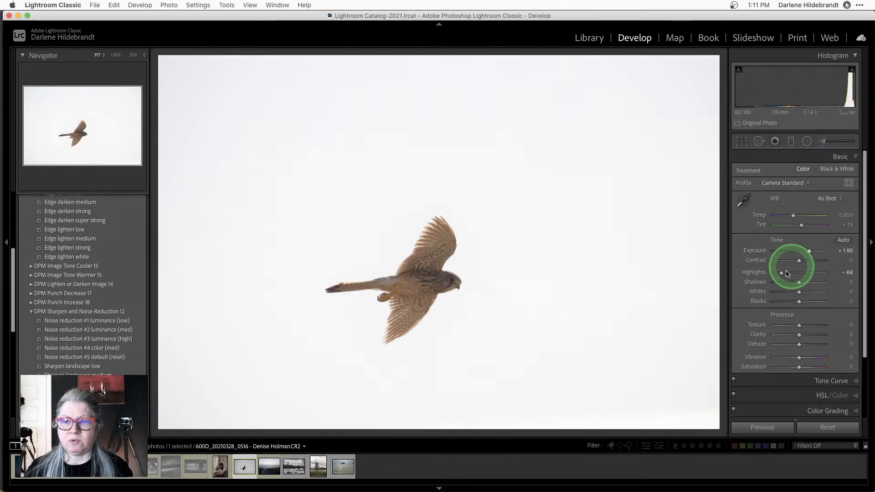
{"action": "mouse_move", "coordinate": [799, 301]}
{"action": "left_mouse_down"}
{"action": "mouse_move", "coordinate": [763, 303]}
{"action": "mouse_move", "coordinate": [791, 313]}
{"action": "mouse_move", "coordinate": [789, 304]}
{"action": "left_mouse_up"}
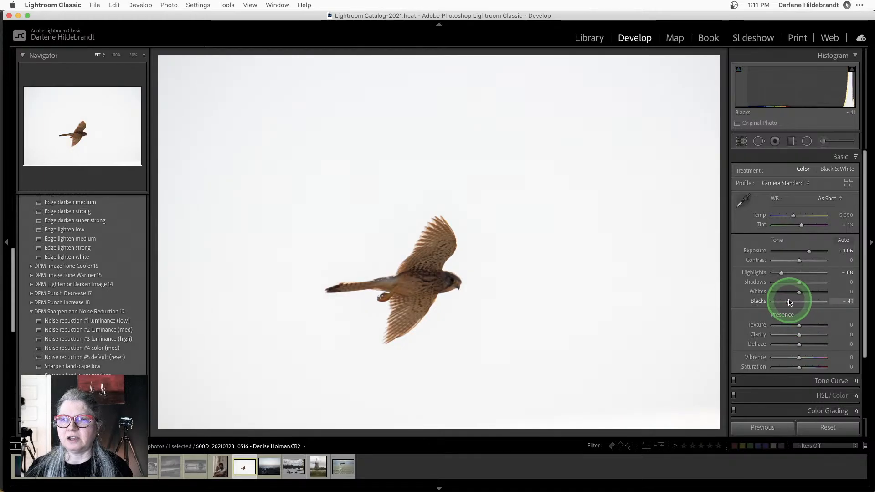
Step: Hide the clipping indicators and set the bird photo's Highlights to -100
{"action": "key", "text": "j"}
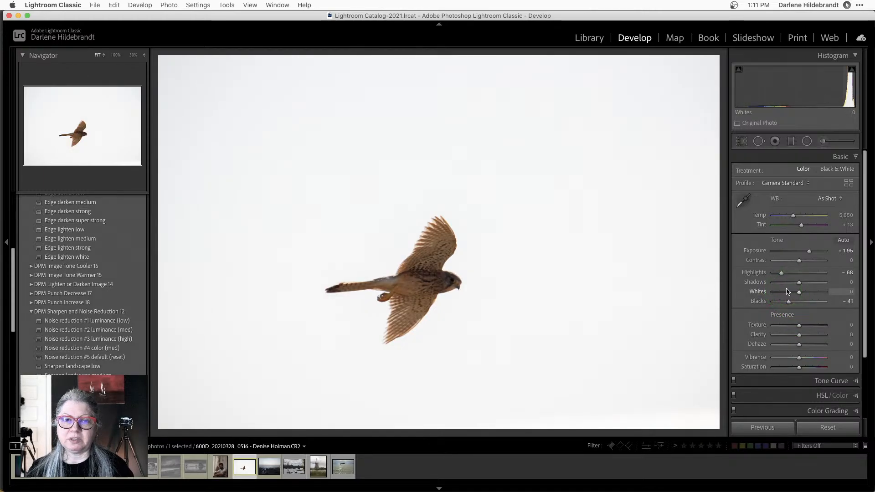
{"action": "scroll", "coordinate": [789, 293], "scroll_direction": "down", "scroll_amount": 1}
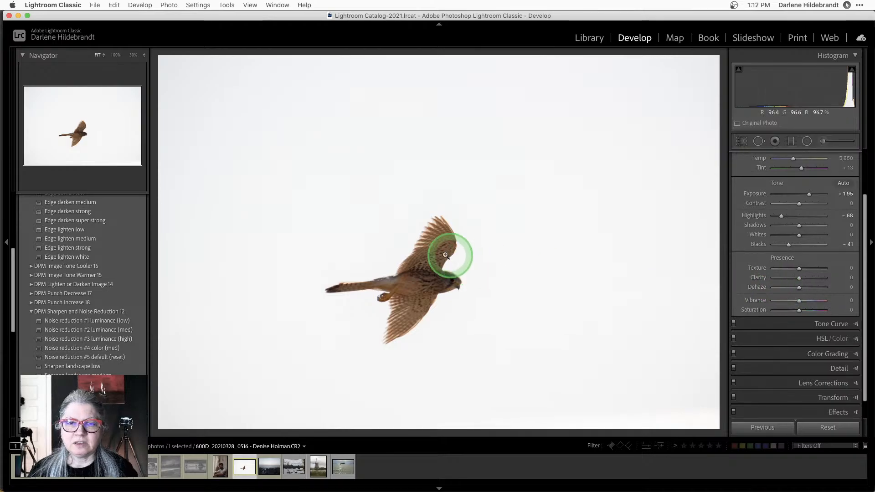
{"action": "left_click", "coordinate": [447, 252]}
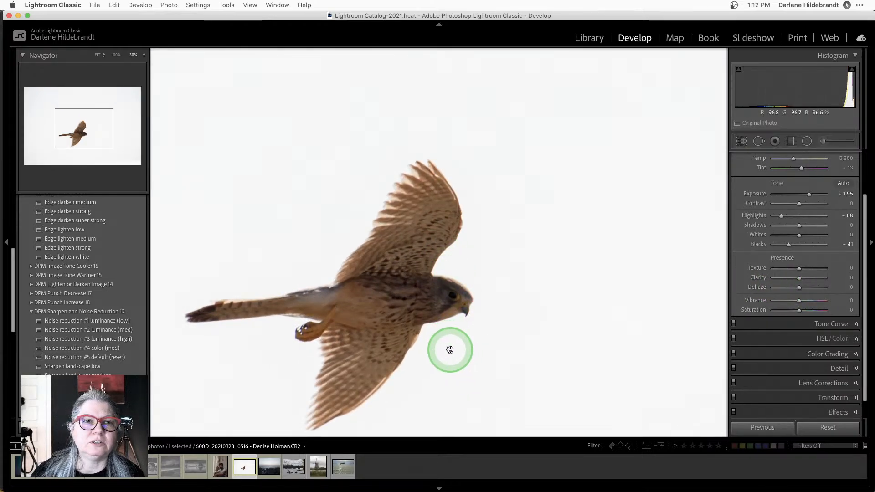
{"action": "left_click", "coordinate": [116, 55]}
{"action": "left_click_drag", "start_coordinate": [358, 284], "coordinate": [430, 213]}
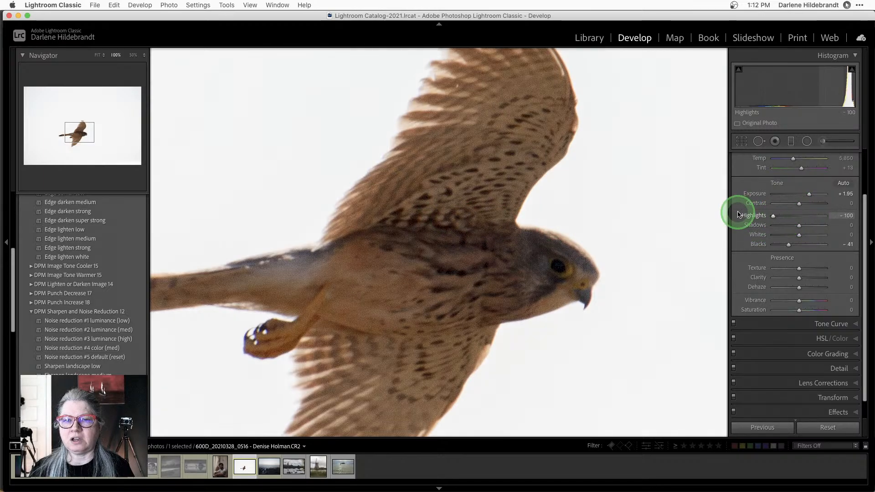
{"action": "left_click_drag", "start_coordinate": [781, 215], "coordinate": [716, 215]}
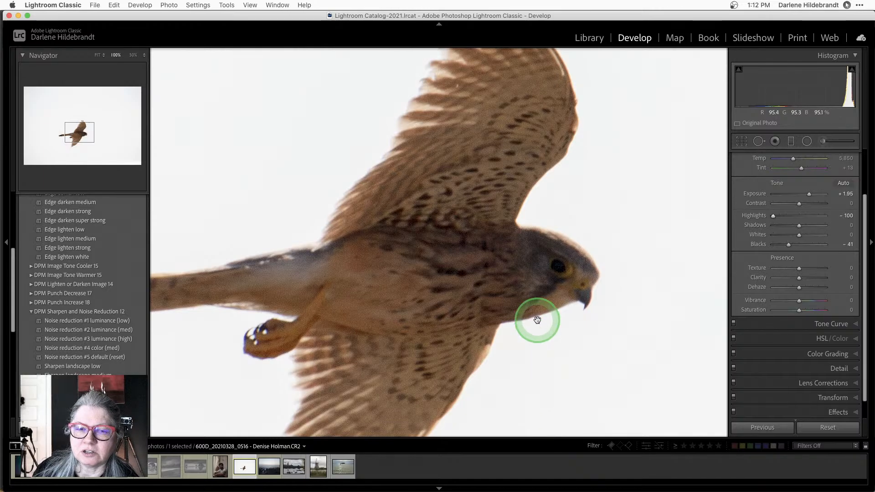
{"action": "scroll", "coordinate": [538, 320], "scroll_direction": "down", "scroll_amount": 3}
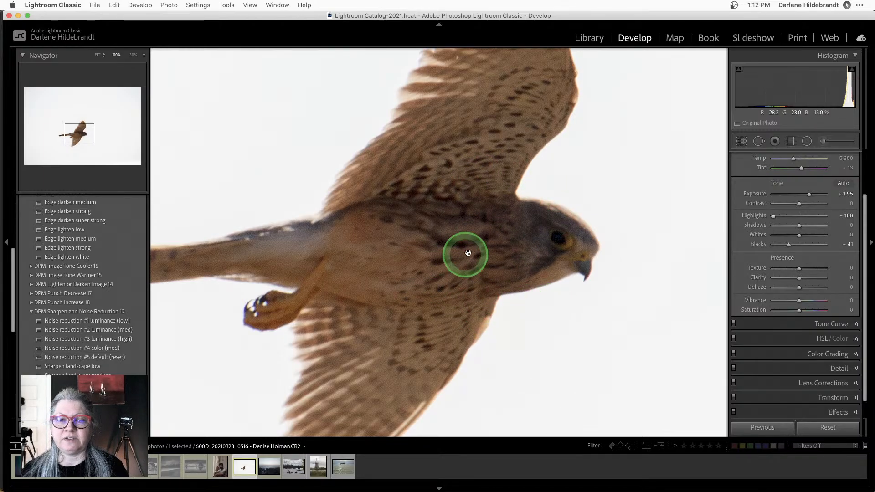
{"action": "left_click", "coordinate": [552, 333]}
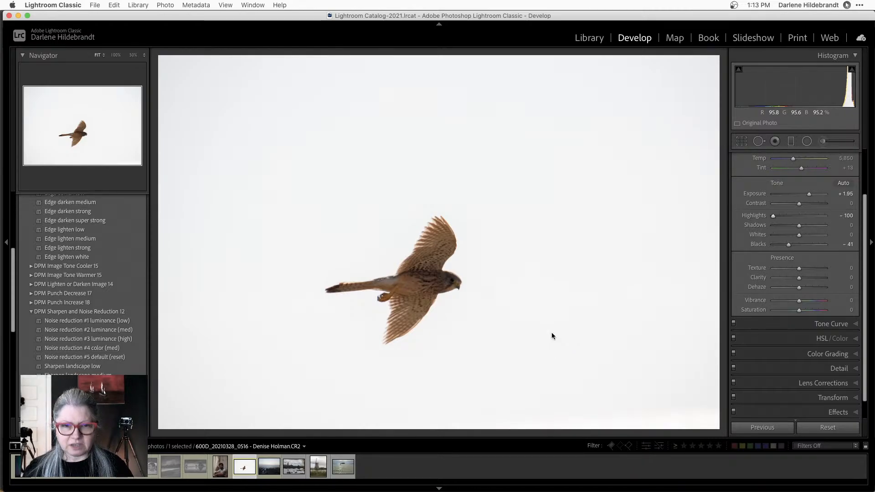
Step: Leave the bird photo for the catalog grid and open the portrait of the seated man in the Develop module
{"action": "key", "text": "g"}
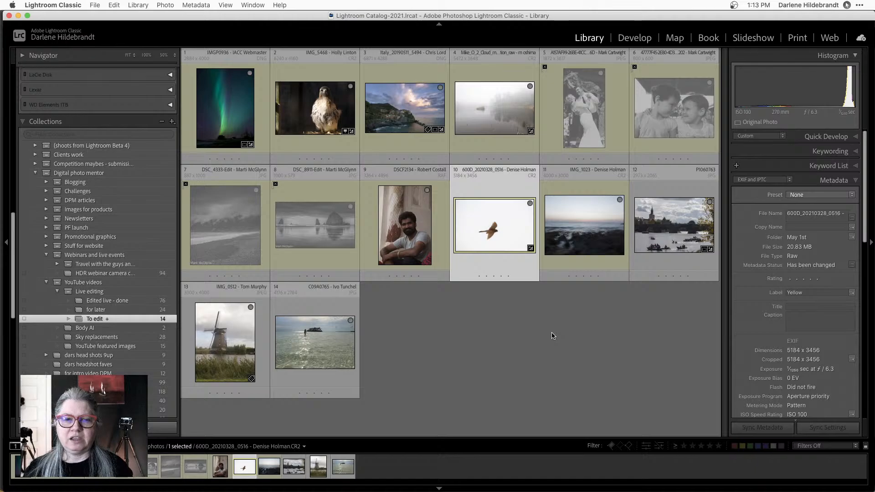
{"action": "double_click", "coordinate": [401, 224]}
{"action": "left_click", "coordinate": [657, 257]}
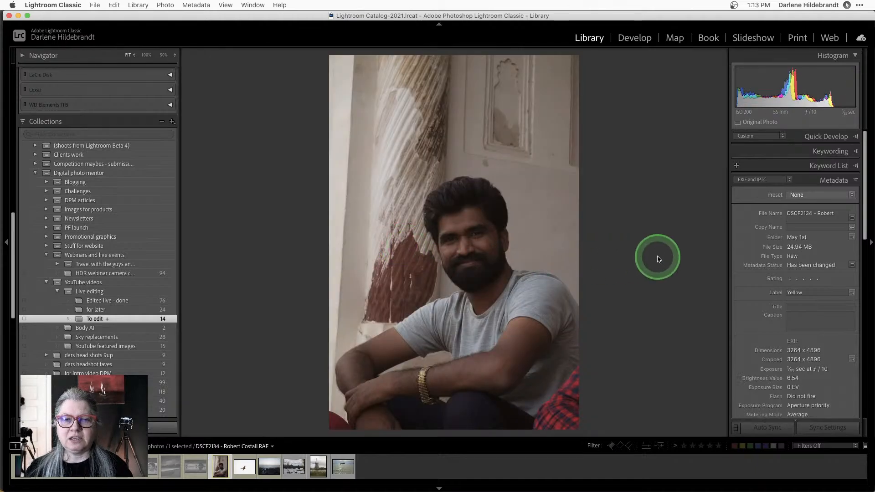
{"action": "key", "text": "d"}
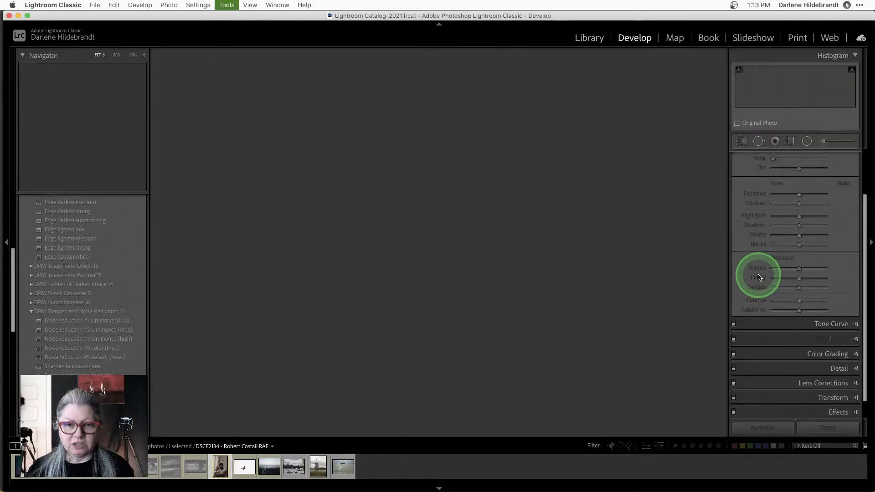
Step: Set the portrait's post-crop vignette Amount to -35
{"action": "scroll", "coordinate": [788, 285], "scroll_direction": "down", "scroll_amount": 2}
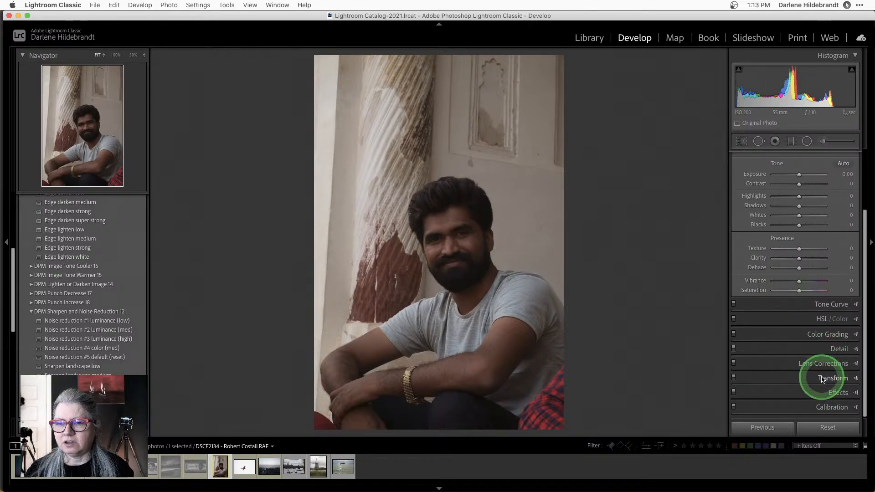
{"action": "left_click", "coordinate": [838, 392]}
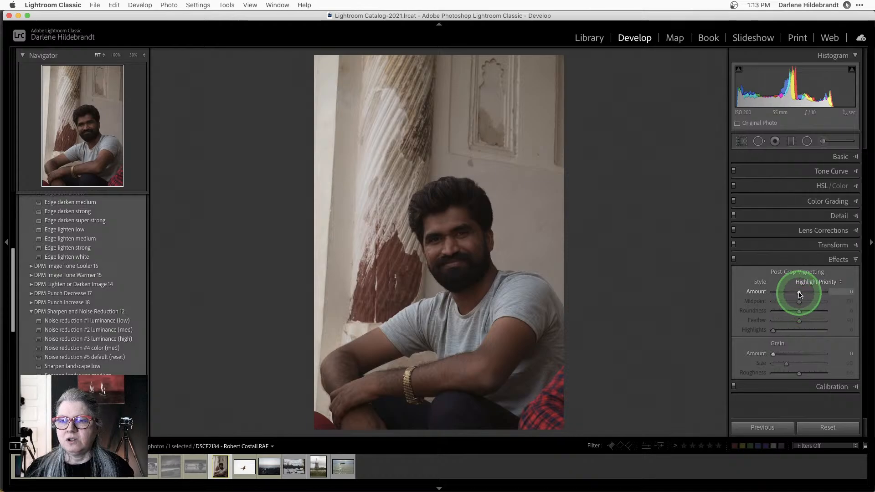
{"action": "left_click_drag", "start_coordinate": [799, 292], "coordinate": [788, 292]}
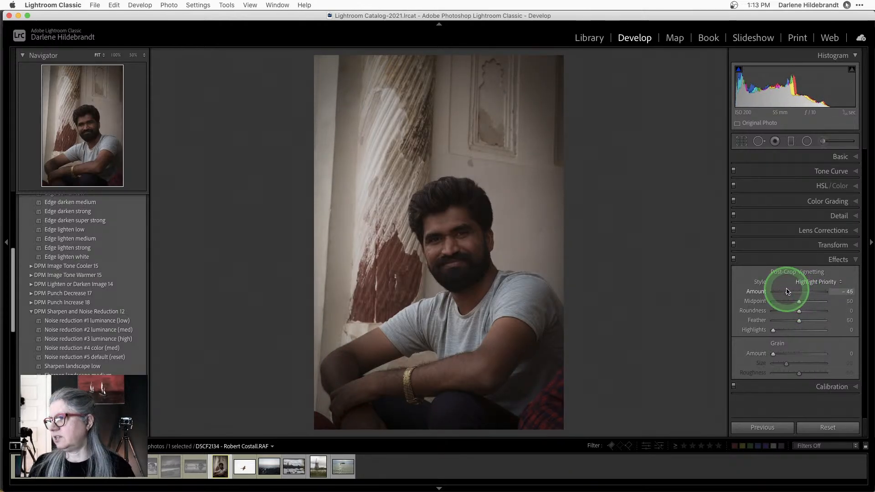
{"action": "left_click_drag", "start_coordinate": [787, 292], "coordinate": [790, 292]}
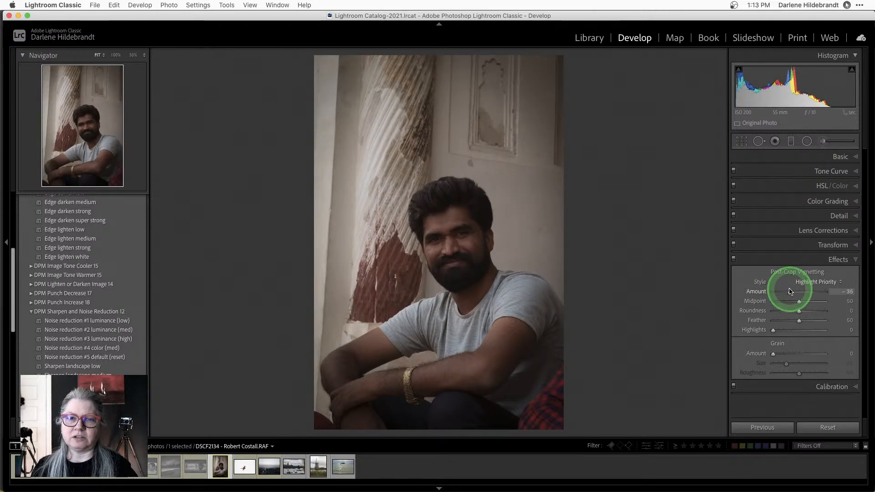
Step: Brighten the man's face with an inverted radial filter around his head and upper chest, using Exposure 0.46 and Shadows 17
{"action": "key", "text": "shift+m"}
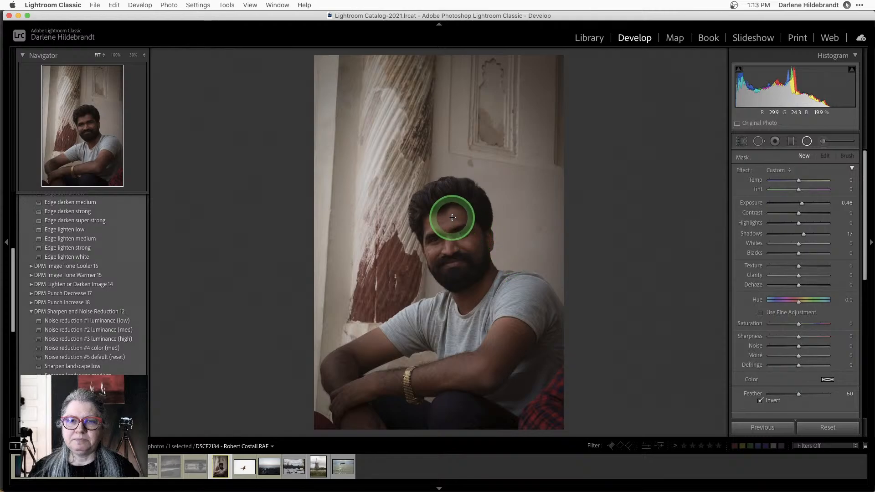
{"action": "left_click_drag", "start_coordinate": [451, 205], "coordinate": [507, 303]}
{"action": "left_click_drag", "start_coordinate": [466, 253], "coordinate": [467, 287]}
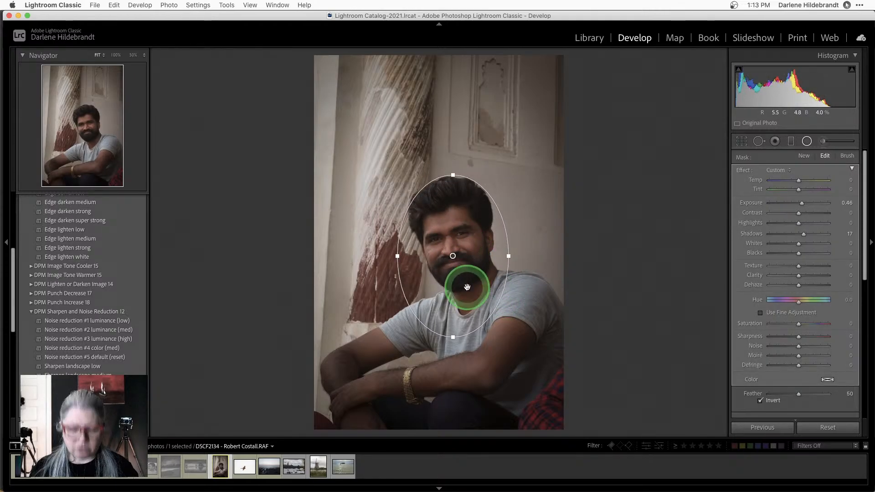
{"action": "key", "text": "shift+m"}
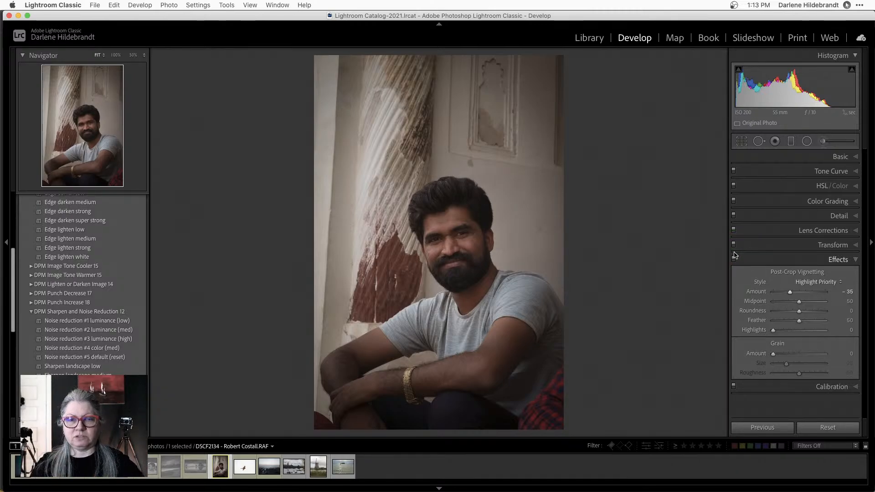
Step: Try a light vignette on the portrait with Feather 84 and Amount +26, and reset the Amount
{"action": "left_click_drag", "start_coordinate": [790, 291], "coordinate": [807, 293]}
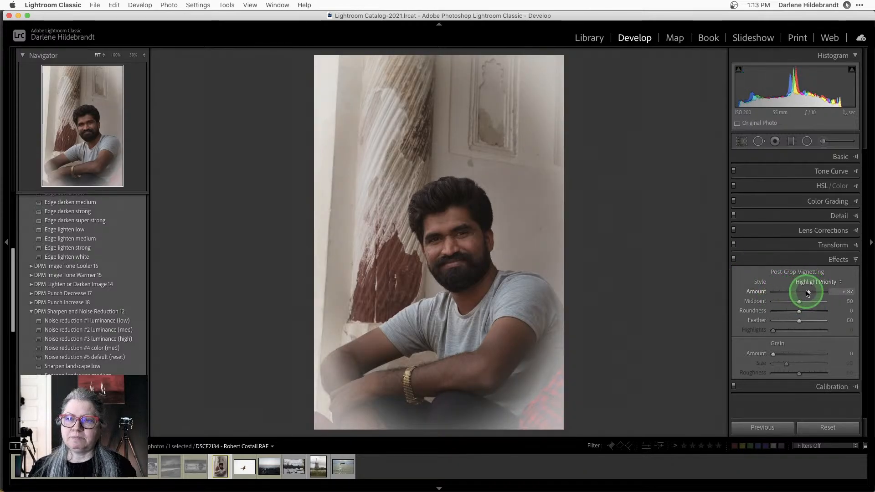
{"action": "left_click", "coordinate": [817, 322]}
{"action": "left_click_drag", "start_coordinate": [808, 292], "coordinate": [808, 292]}
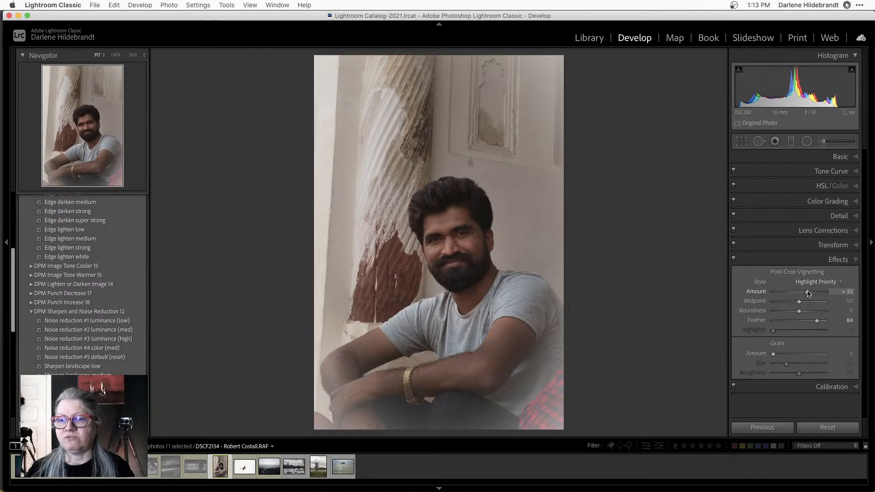
{"action": "left_click_drag", "start_coordinate": [807, 293], "coordinate": [806, 293]}
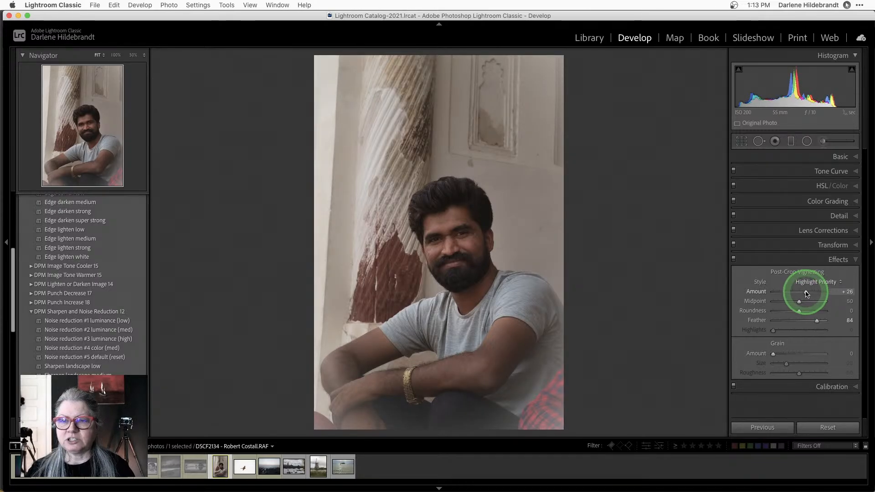
{"action": "double_click", "coordinate": [806, 292]}
Step: Return to the photo grid, look through the "for later" collection, and go back to the "To edit" collection
{"action": "key", "text": "g"}
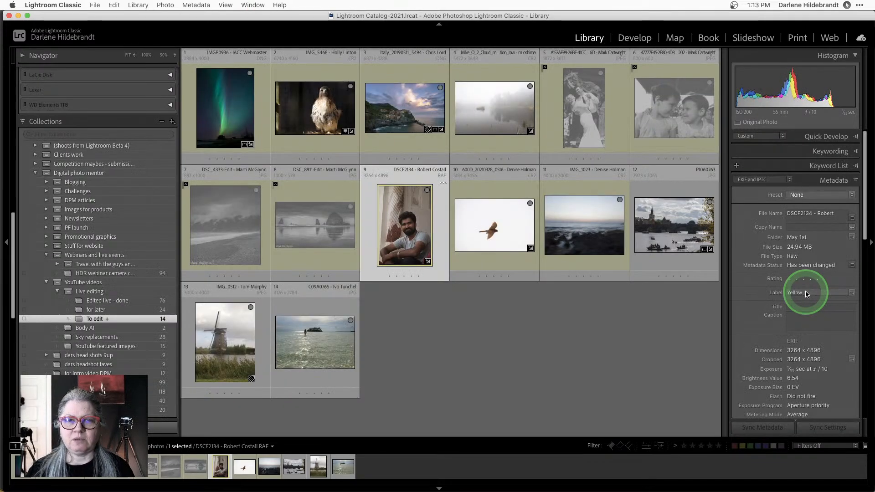
{"action": "left_click", "coordinate": [554, 299]}
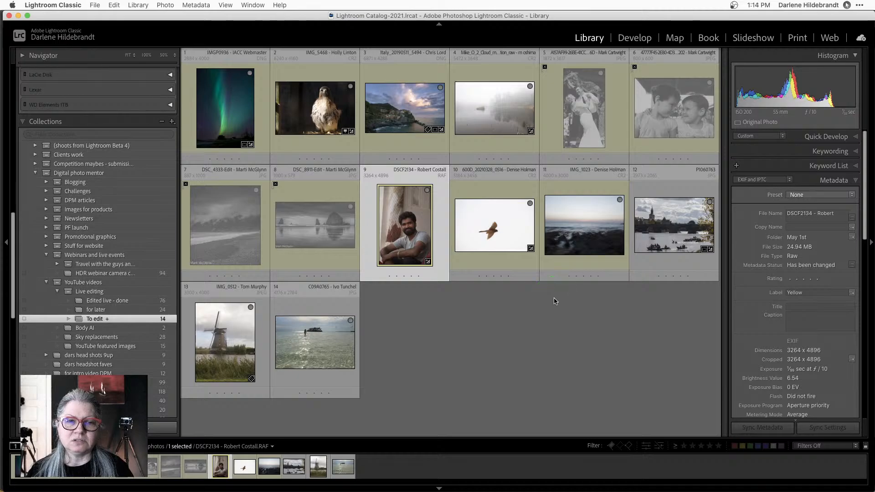
{"action": "left_click", "coordinate": [560, 299]}
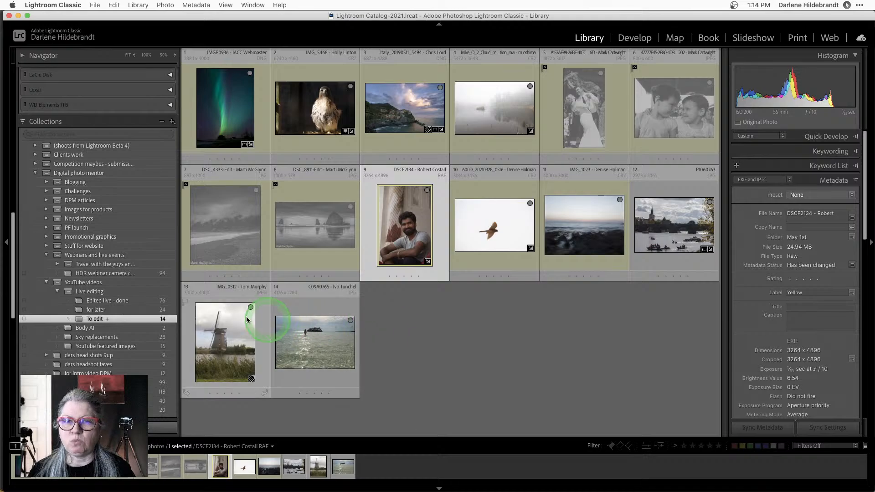
{"action": "left_click", "coordinate": [141, 309]}
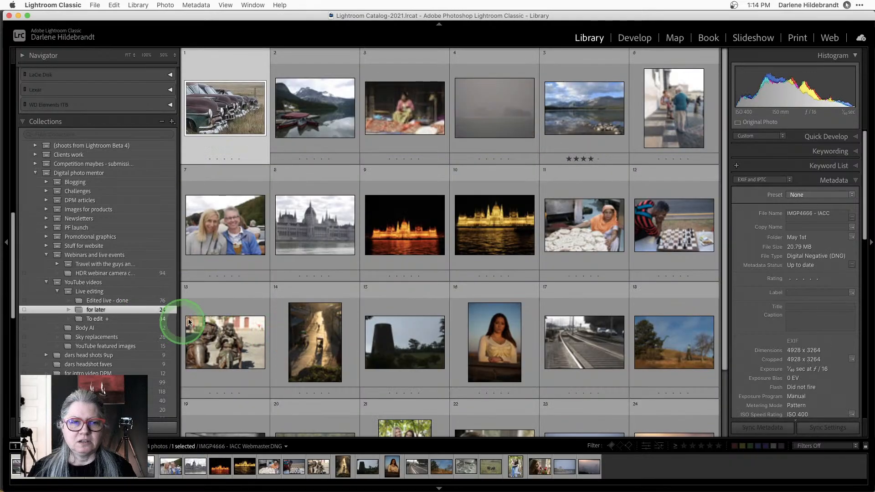
{"action": "scroll", "coordinate": [382, 282], "scroll_direction": "down", "scroll_amount": 3}
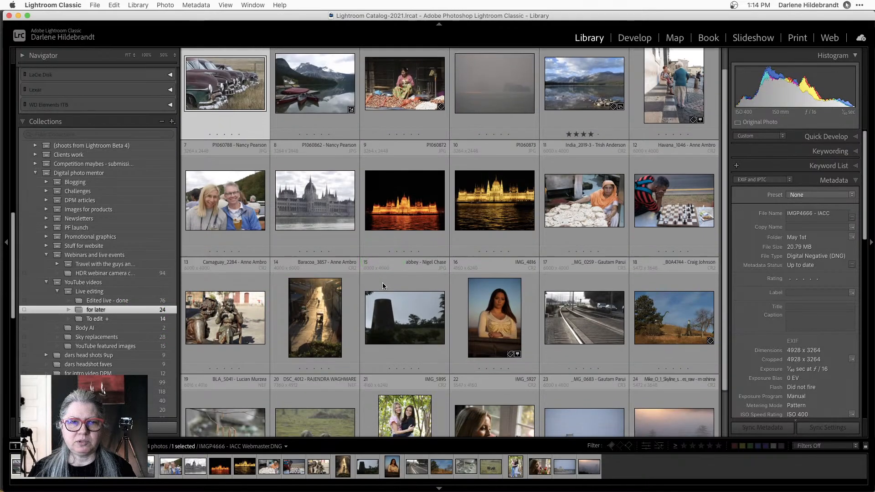
{"action": "scroll", "coordinate": [382, 283], "scroll_direction": "up", "scroll_amount": 3}
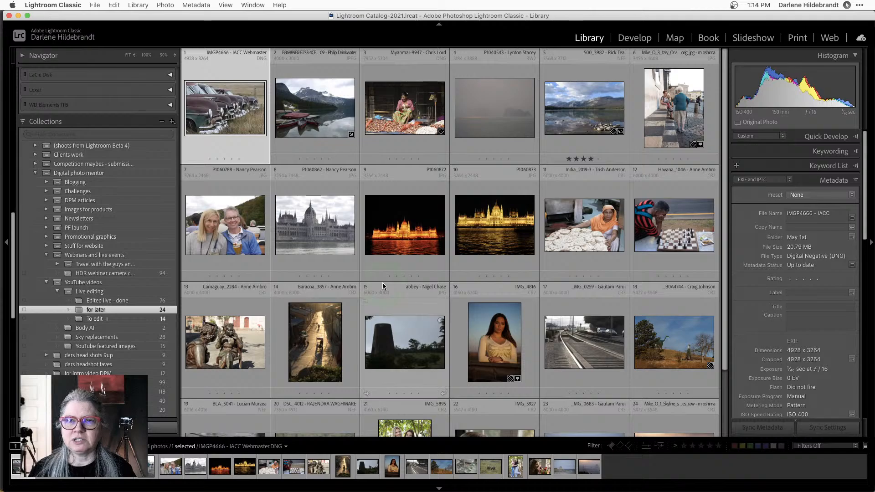
{"action": "left_click", "coordinate": [114, 319]}
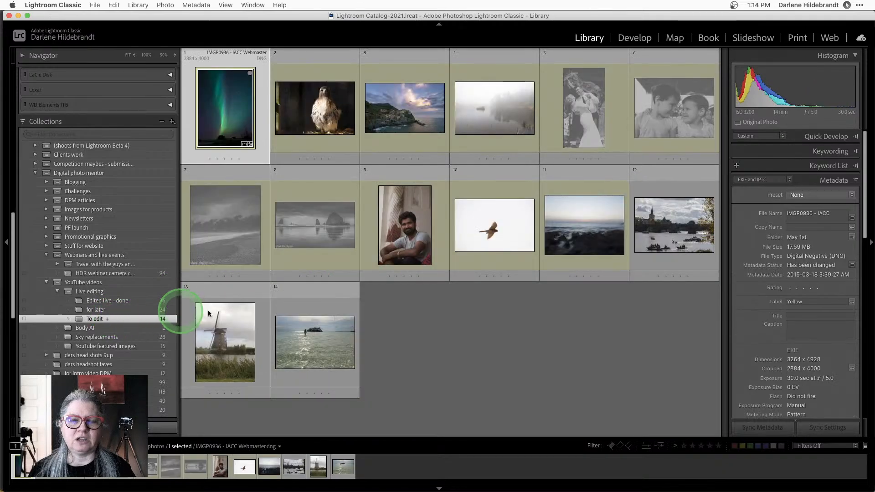
{"action": "left_click", "coordinate": [405, 306]}
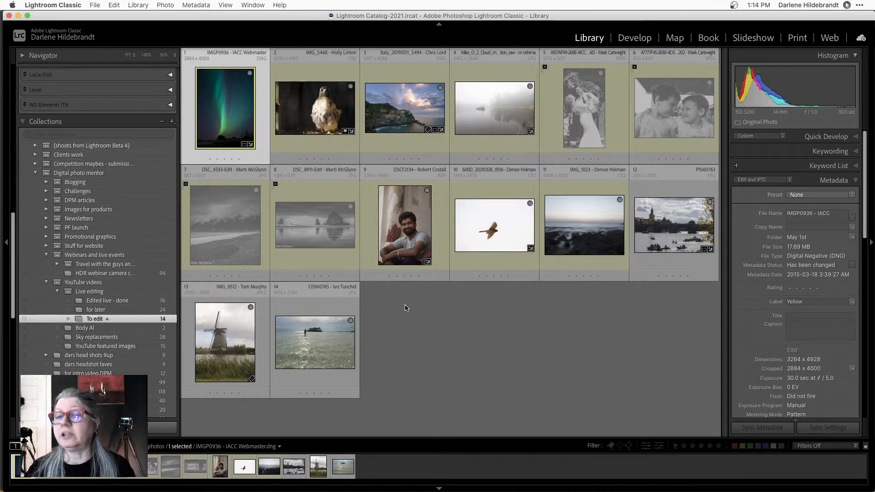
{"action": "left_click_drag", "start_coordinate": [405, 307], "coordinate": [486, 232]}
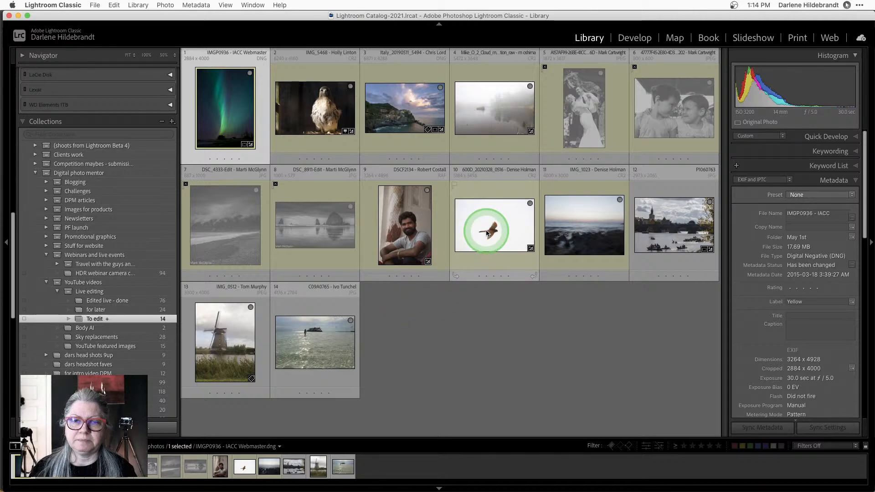
Step: Open the flying bird photo for cropping and trim away empty sky, positioning the bird near the left third gridline
{"action": "double_click", "coordinate": [583, 236]}
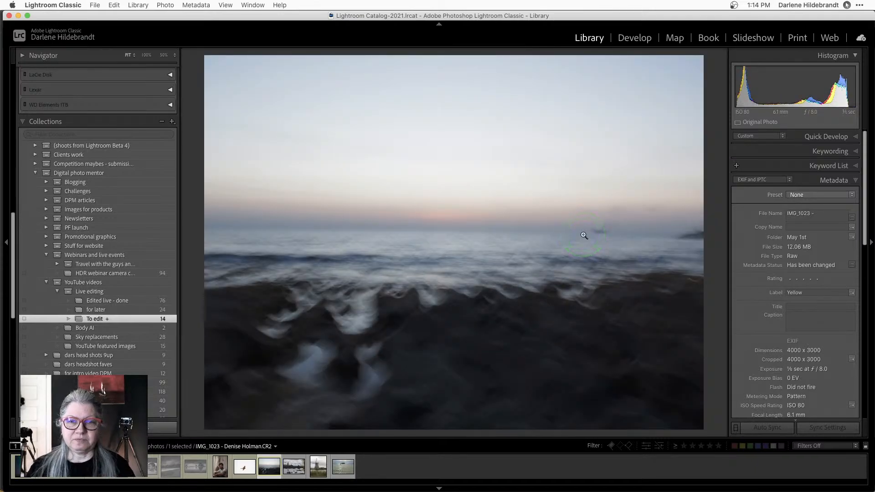
{"action": "key", "text": "Left"}
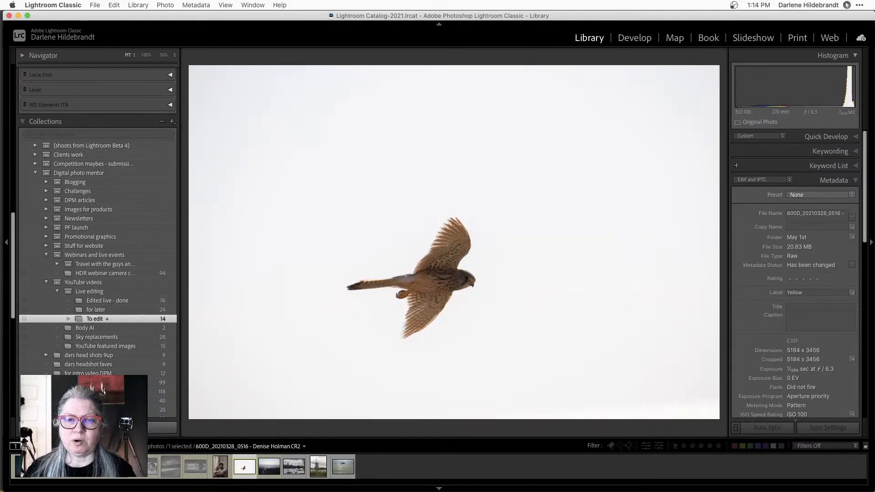
{"action": "key", "text": "r"}
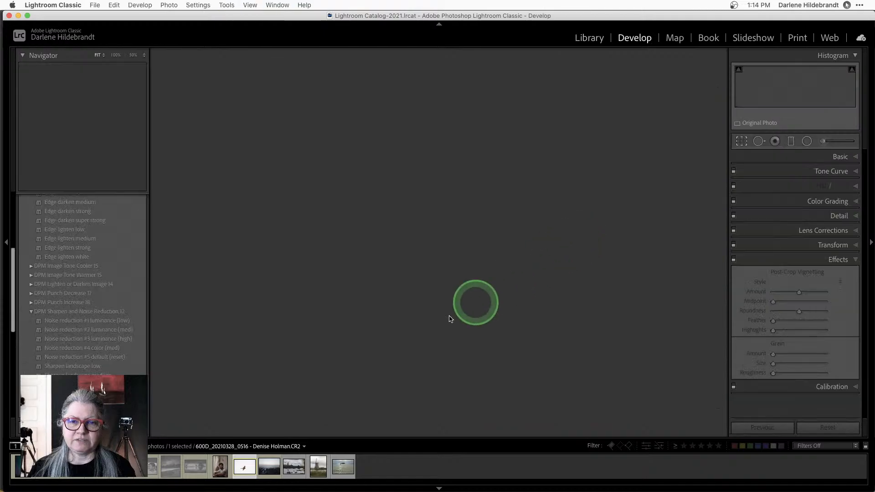
{"action": "mouse_move", "coordinate": [202, 399]}
{"action": "left_mouse_down"}
{"action": "mouse_move", "coordinate": [164, 418]}
{"action": "mouse_move", "coordinate": [211, 425]}
{"action": "mouse_move", "coordinate": [205, 410]}
{"action": "left_mouse_up"}
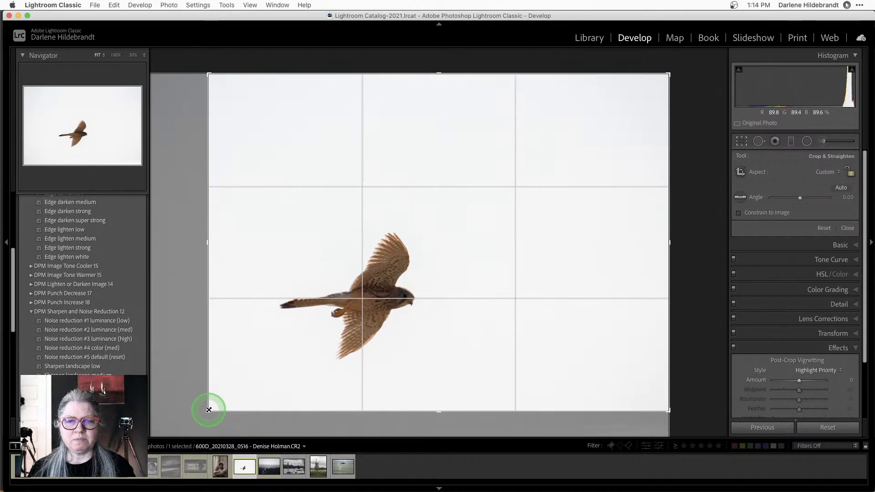
{"action": "left_click_drag", "start_coordinate": [212, 75], "coordinate": [213, 101]}
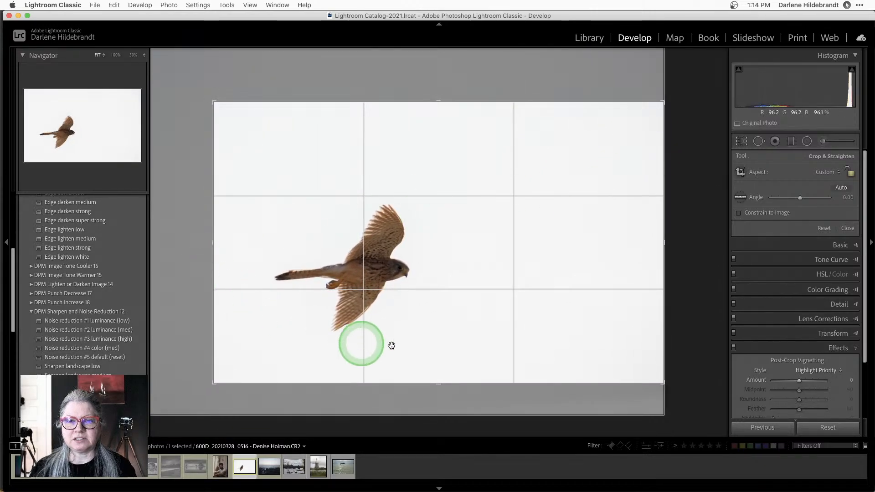
{"action": "mouse_move", "coordinate": [433, 217]}
{"action": "left_mouse_down"}
{"action": "mouse_move", "coordinate": [434, 228]}
{"action": "mouse_move", "coordinate": [434, 214]}
{"action": "left_mouse_up"}
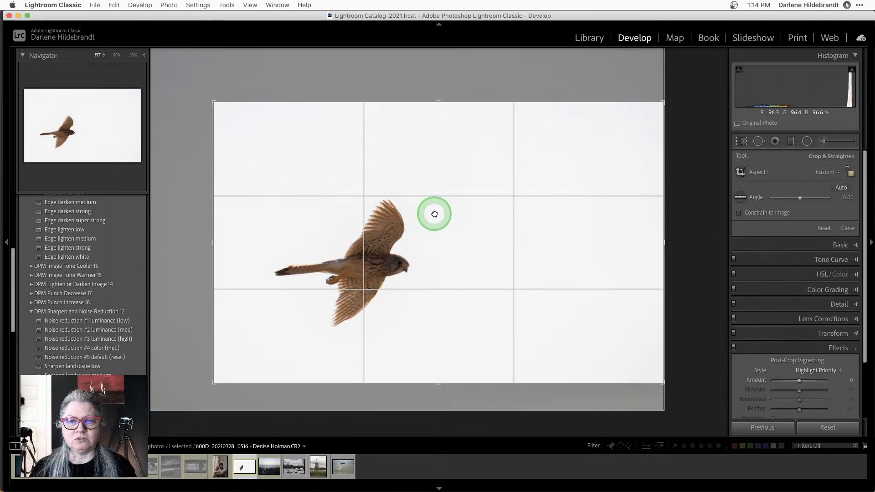
{"action": "key", "text": "Return"}
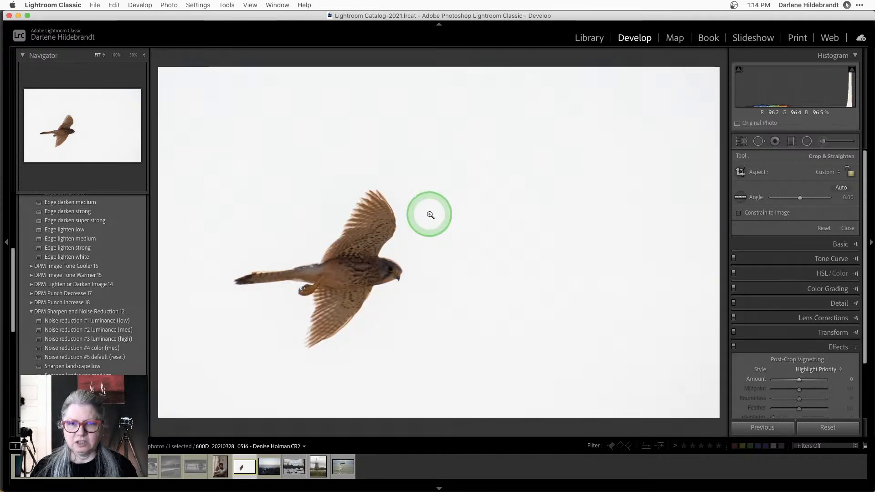
Step: Tighten the bird photo's crop to about 3661 x 2287 pixels, keeping more empty sky in front of the bird than behind it
{"action": "key", "text": "r"}
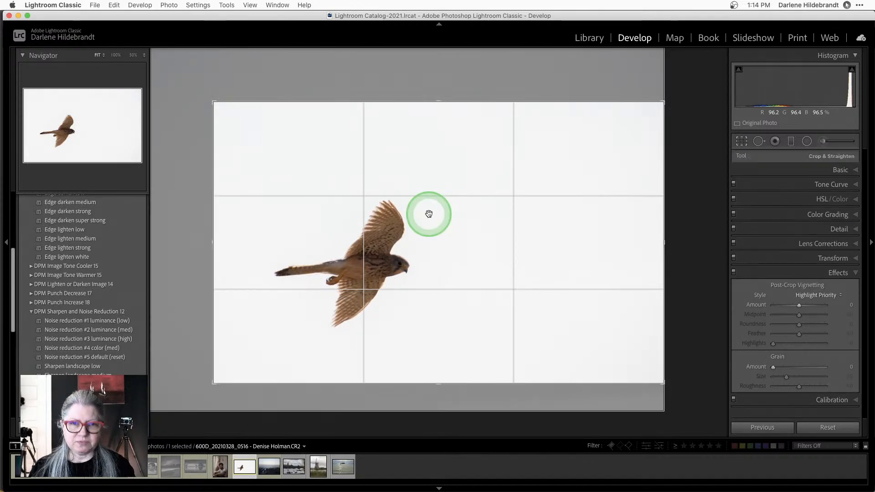
{"action": "left_click_drag", "start_coordinate": [220, 102], "coordinate": [244, 121]}
{"action": "left_click_drag", "start_coordinate": [350, 223], "coordinate": [377, 227]}
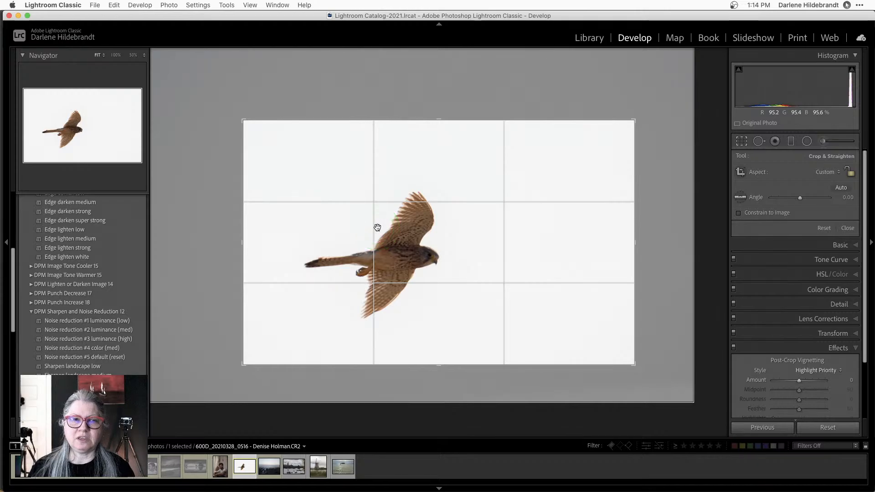
{"action": "left_click_drag", "start_coordinate": [361, 193], "coordinate": [445, 209]}
{"action": "key", "text": "Return"}
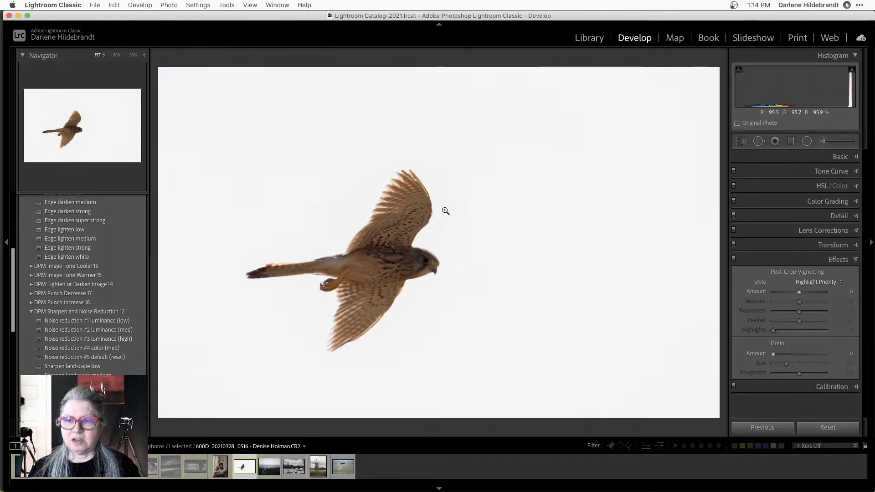
Step: Examine the cropped bird photo's dimensions and camera metadata in the Library, and return to the photo grid
{"action": "key", "text": "e"}
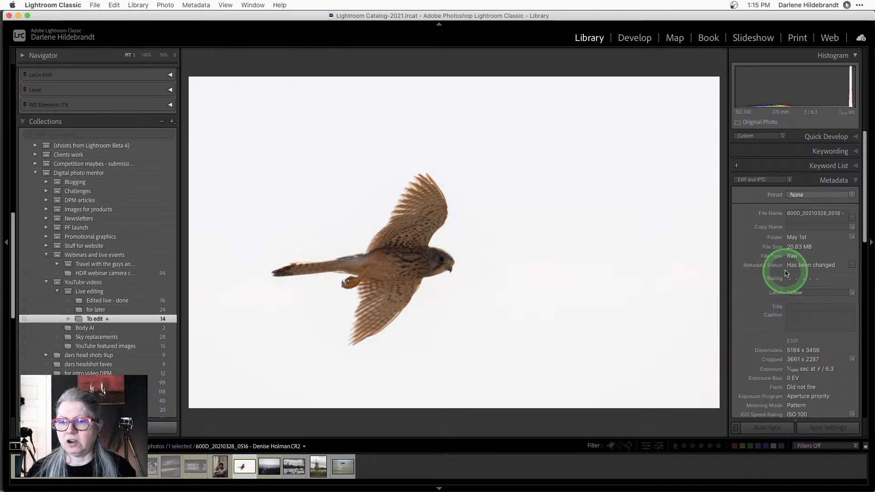
{"action": "scroll", "coordinate": [785, 274], "scroll_direction": "down", "scroll_amount": 2}
{"action": "scroll", "coordinate": [785, 273], "scroll_direction": "down", "scroll_amount": 3}
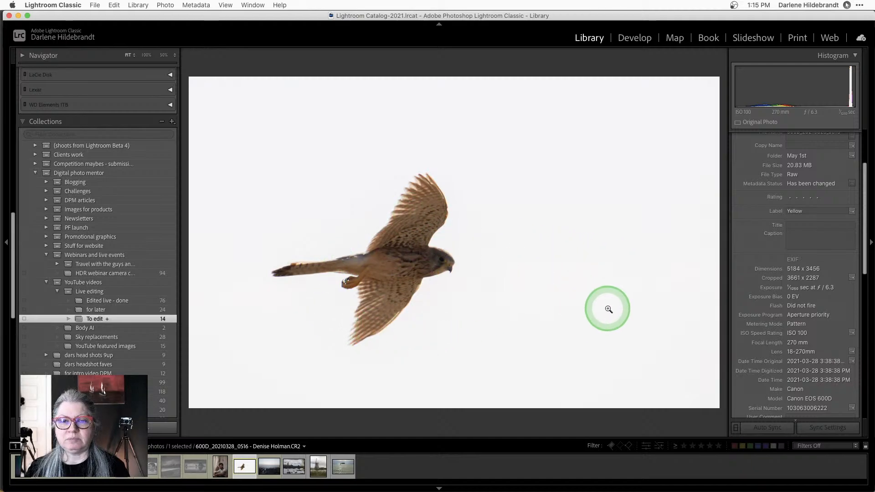
{"action": "key", "text": "g"}
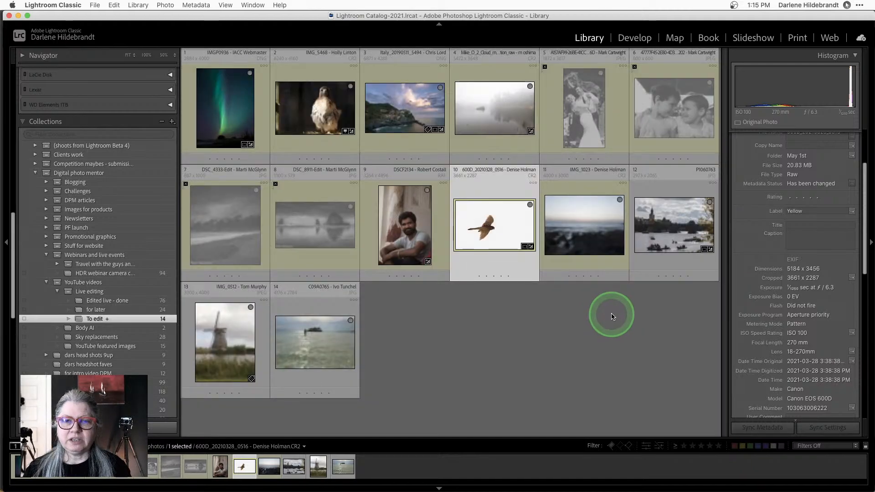
Step: Switch to Luminar AI and open the flying bird photo from the May 1st folder for editing
{"action": "key", "text": "super+Tab"}
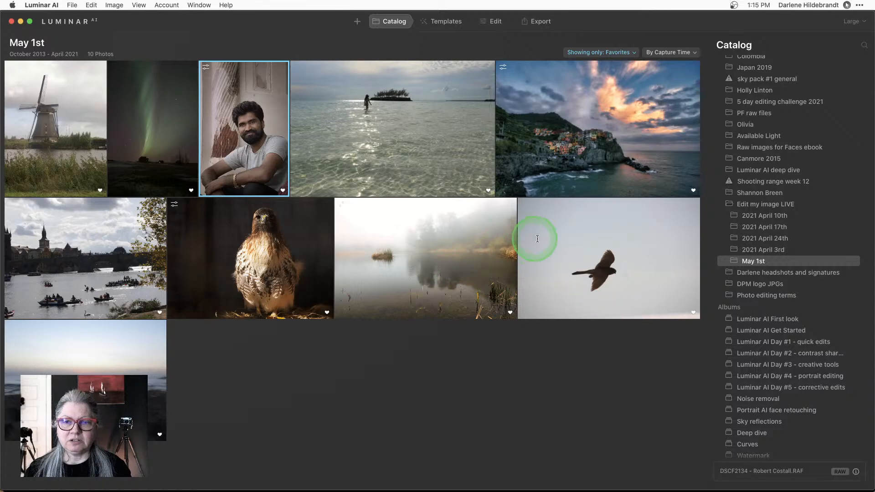
{"action": "double_click", "coordinate": [559, 238]}
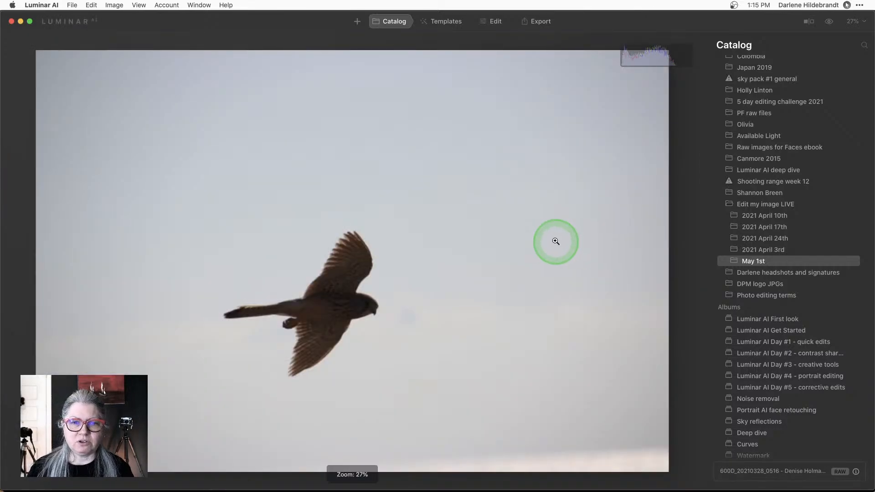
{"action": "left_click", "coordinate": [492, 23]}
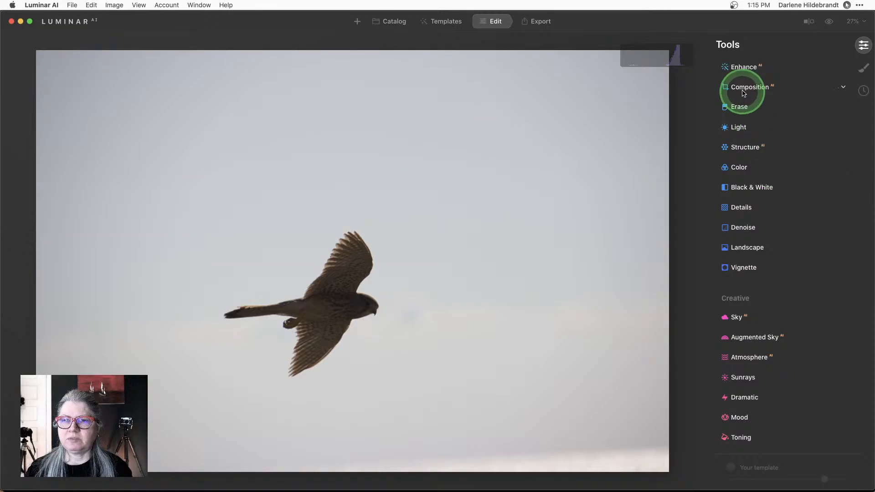
Step: Crop the bird photo with Composition AI at the Original ratio, tightening the frame and placing the bird near the left third gridline
{"action": "left_click", "coordinate": [744, 91]}
{"action": "left_click", "coordinate": [776, 112]}
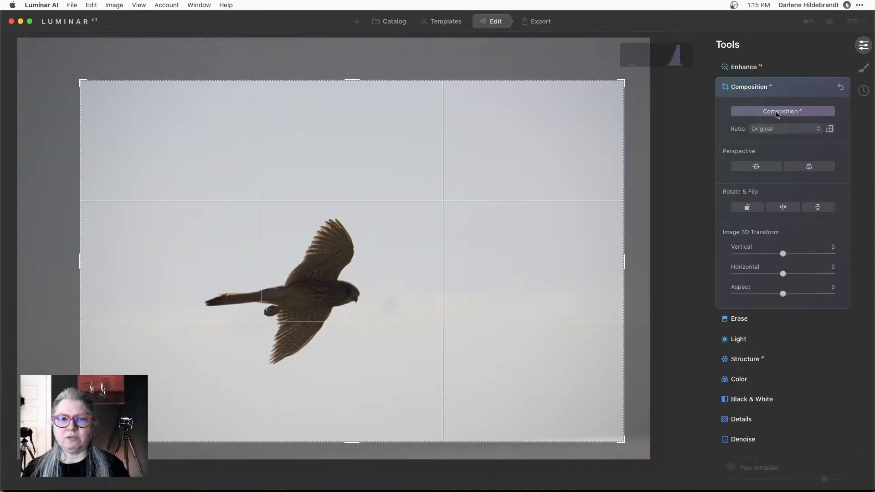
{"action": "left_click_drag", "start_coordinate": [508, 243], "coordinate": [491, 252]}
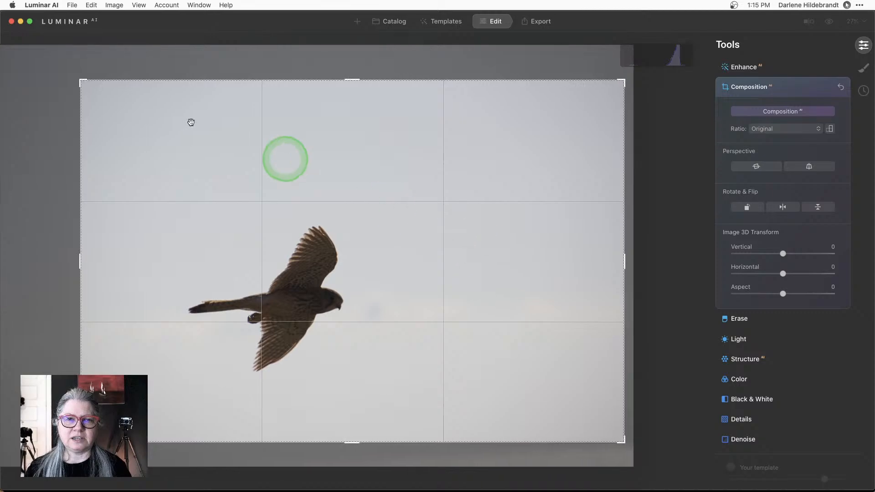
{"action": "left_click_drag", "start_coordinate": [82, 81], "coordinate": [114, 103]}
{"action": "left_click_drag", "start_coordinate": [325, 256], "coordinate": [377, 270]}
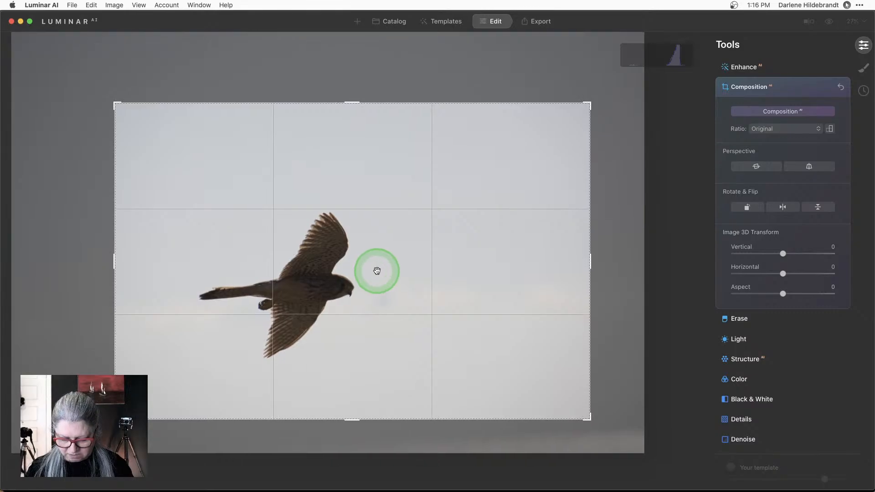
{"action": "key", "text": "Return"}
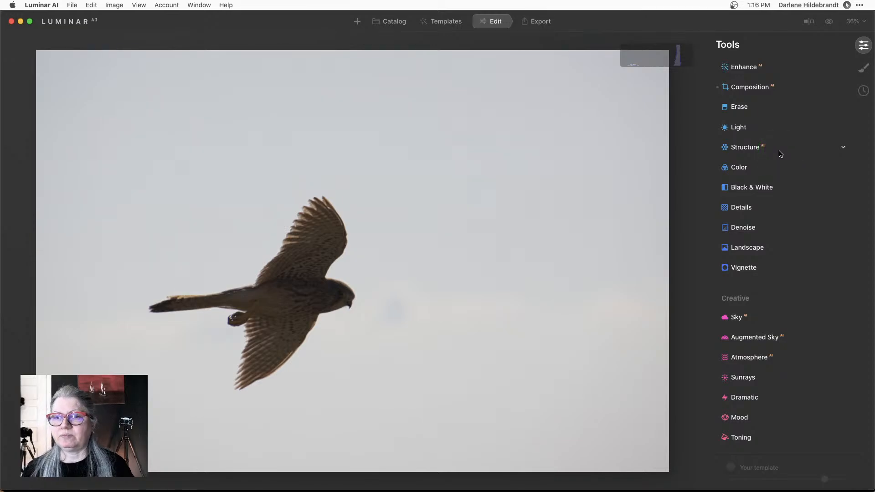
Step: Brighten the bird photo with Accent AI at 20 and an Exposure of 0.73
{"action": "left_click", "coordinate": [753, 130]}
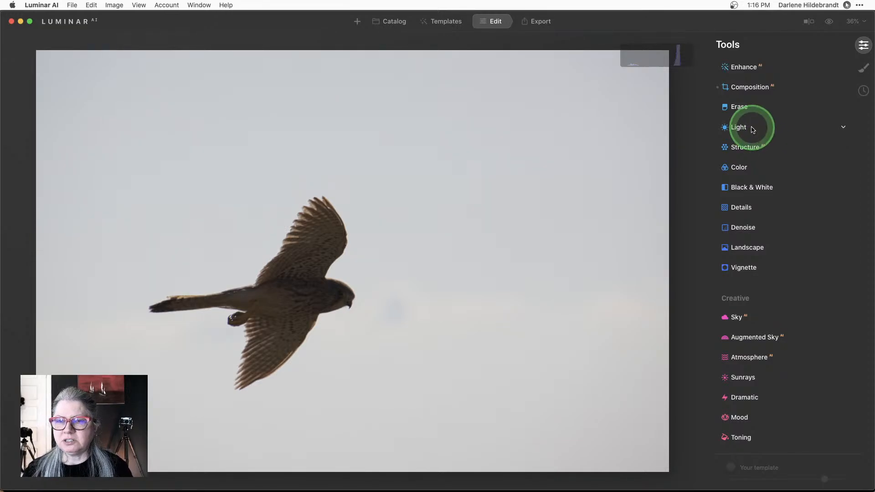
{"action": "scroll", "coordinate": [753, 128], "scroll_direction": "up", "scroll_amount": 2}
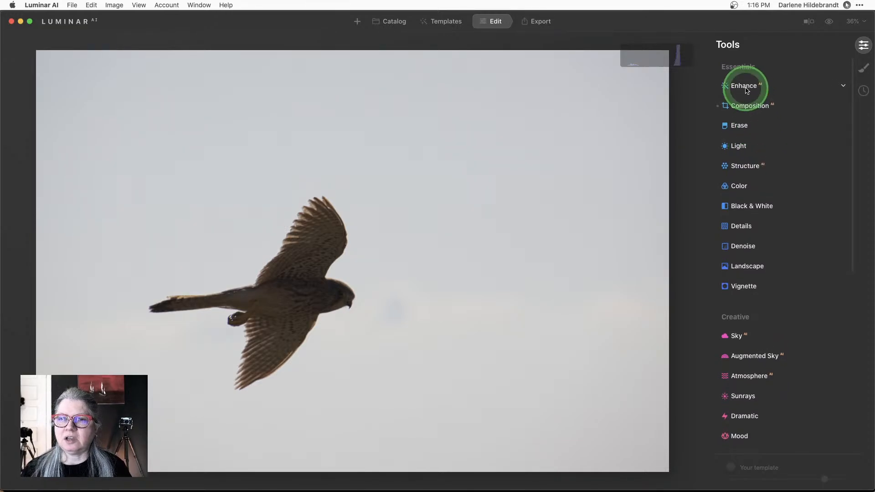
{"action": "left_click", "coordinate": [743, 85]}
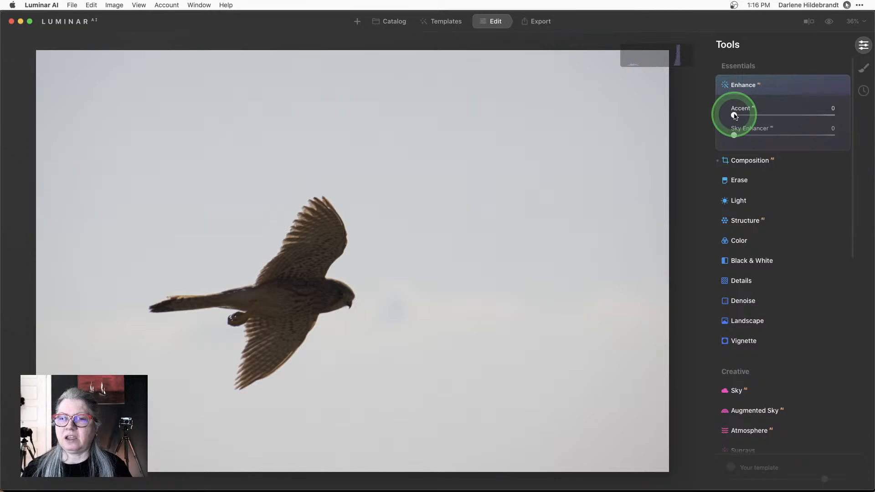
{"action": "left_click_drag", "start_coordinate": [734, 116], "coordinate": [754, 115]}
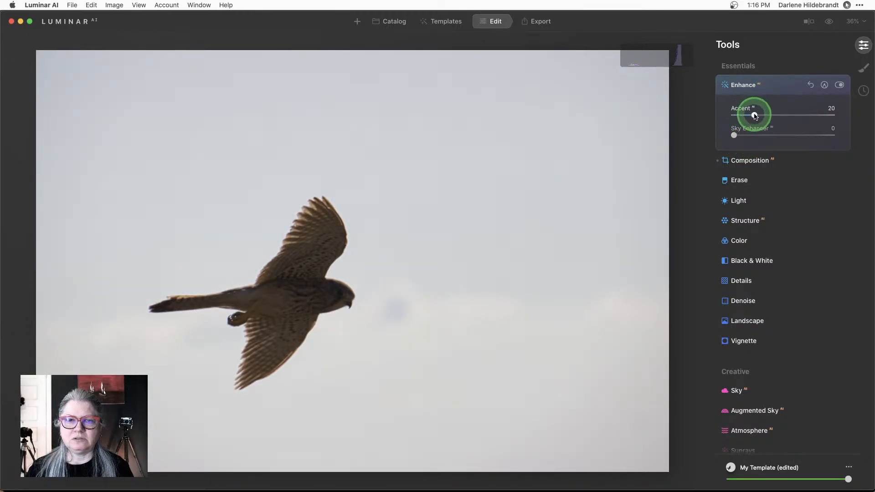
{"action": "left_click", "coordinate": [739, 201]}
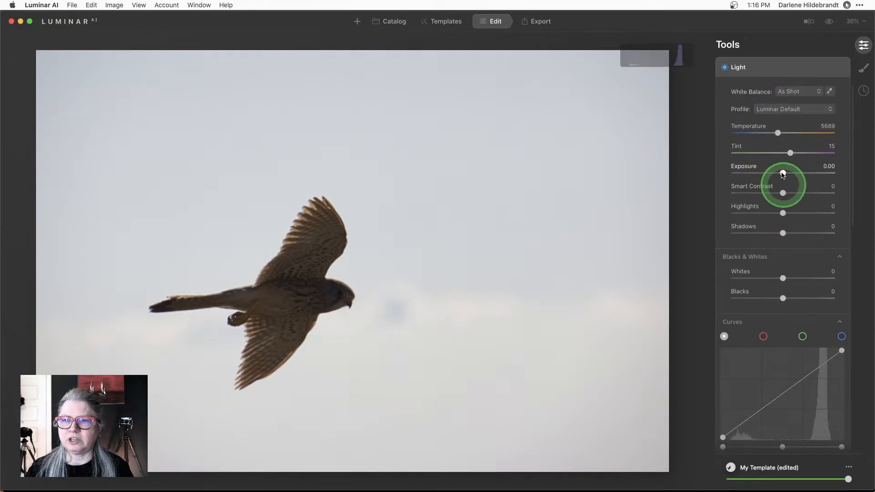
{"action": "left_click_drag", "start_coordinate": [783, 173], "coordinate": [789, 173]}
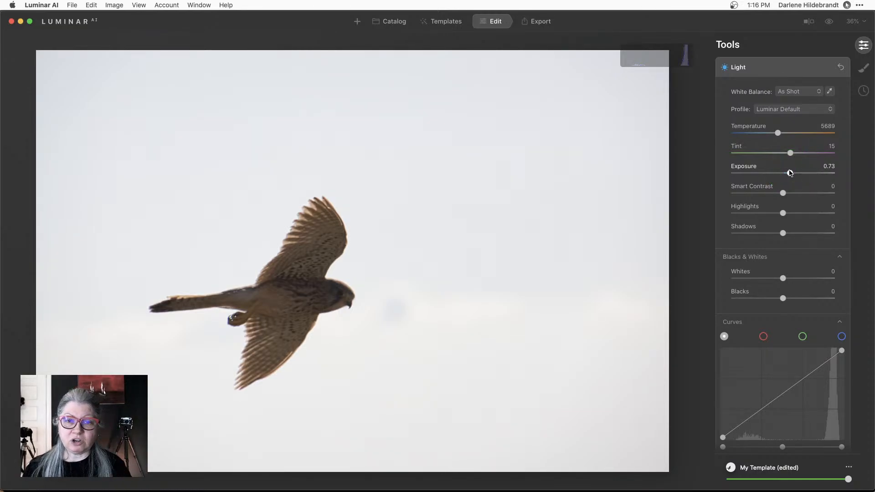
Step: Replace the pale sky behind the bird with the Dramatic Sky -12 preset using Sky AI
{"action": "scroll", "coordinate": [784, 191], "scroll_direction": "down", "scroll_amount": 15}
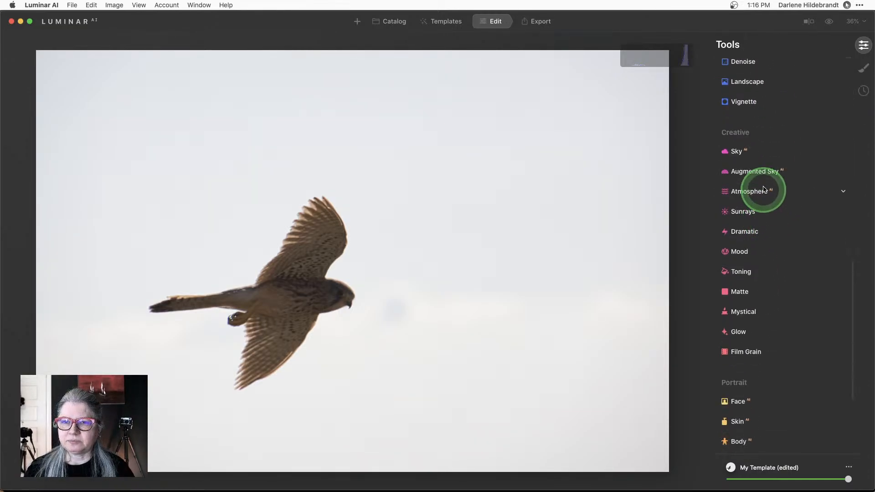
{"action": "left_click", "coordinate": [761, 151]}
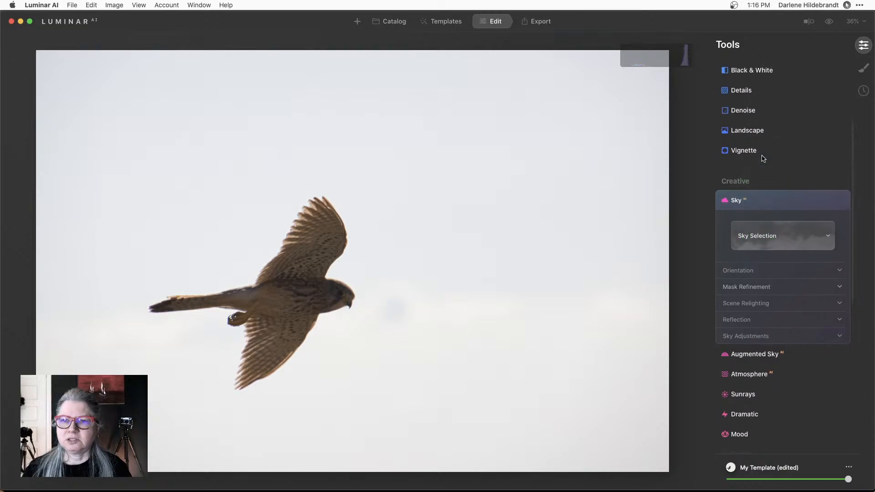
{"action": "left_click", "coordinate": [763, 230]}
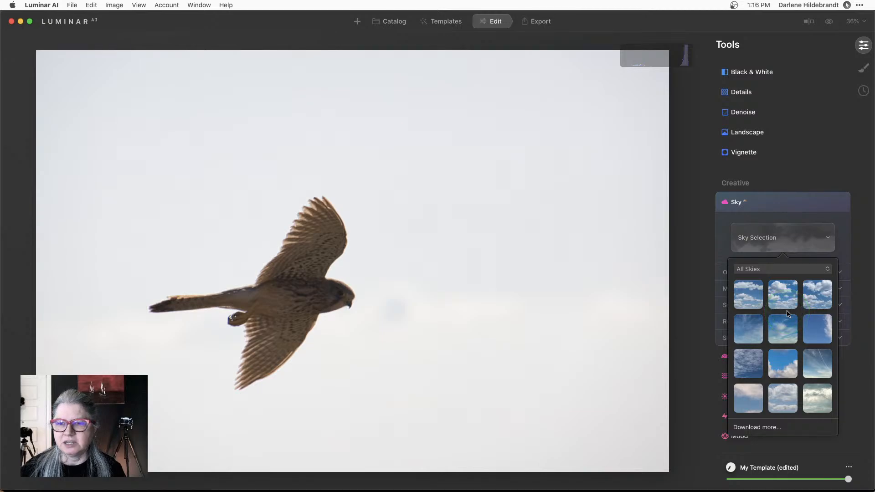
{"action": "scroll", "coordinate": [798, 327], "scroll_direction": "down", "scroll_amount": 10}
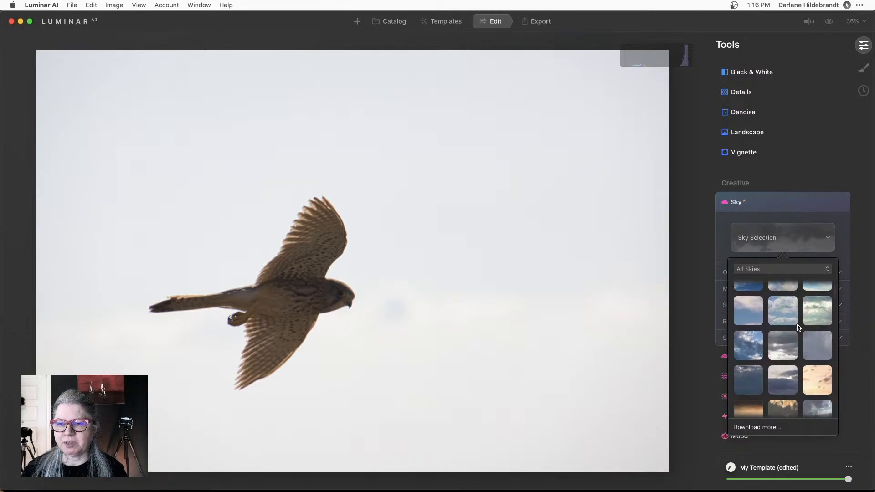
{"action": "scroll", "coordinate": [797, 327], "scroll_direction": "down", "scroll_amount": 10}
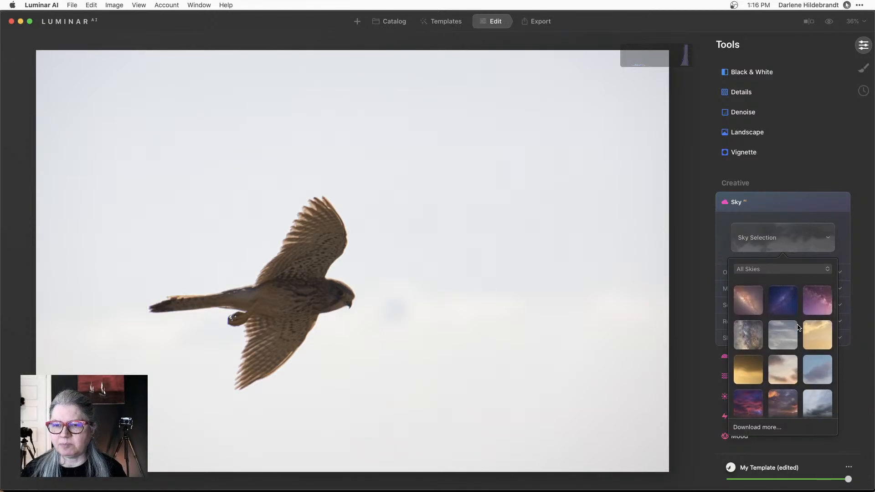
{"action": "scroll", "coordinate": [798, 327], "scroll_direction": "down", "scroll_amount": 3}
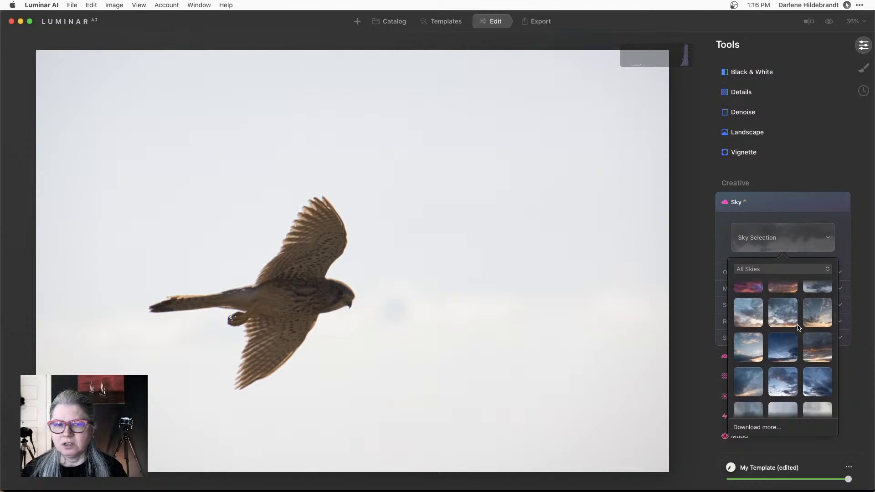
{"action": "scroll", "coordinate": [785, 336], "scroll_direction": "down", "scroll_amount": 1}
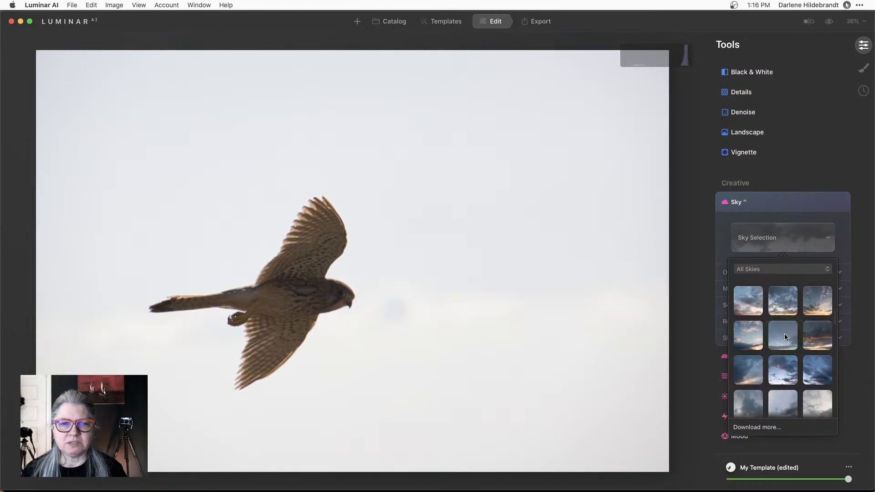
{"action": "left_click", "coordinate": [815, 305]}
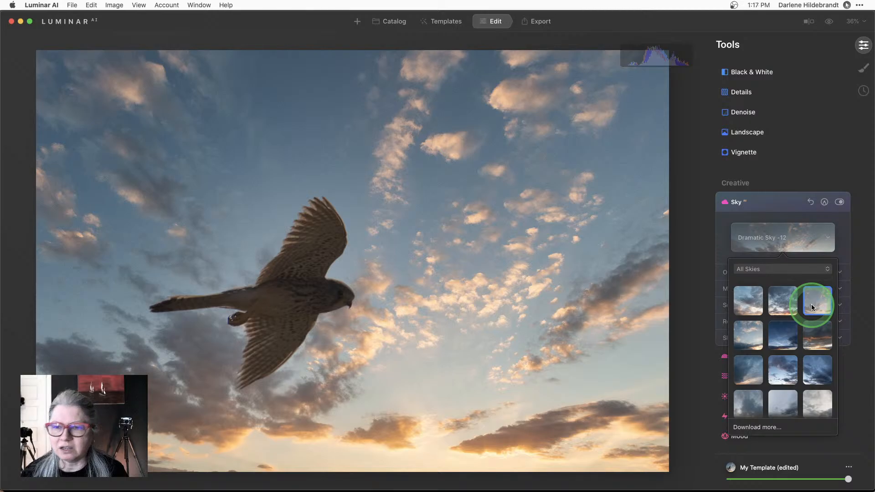
Step: Try the Stunning Skies 4 and Stunning Skies 6 presets as the sky behind the bird
{"action": "scroll", "coordinate": [812, 307], "scroll_direction": "down", "scroll_amount": 10}
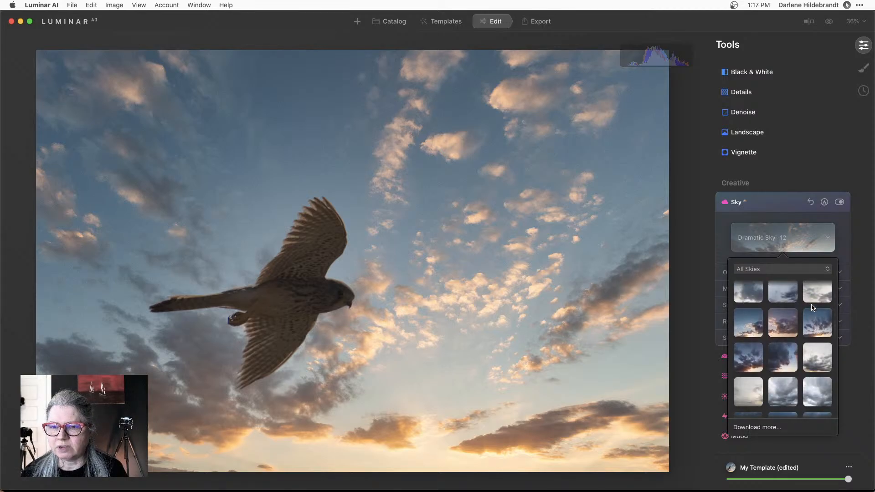
{"action": "scroll", "coordinate": [812, 307], "scroll_direction": "down", "scroll_amount": 10}
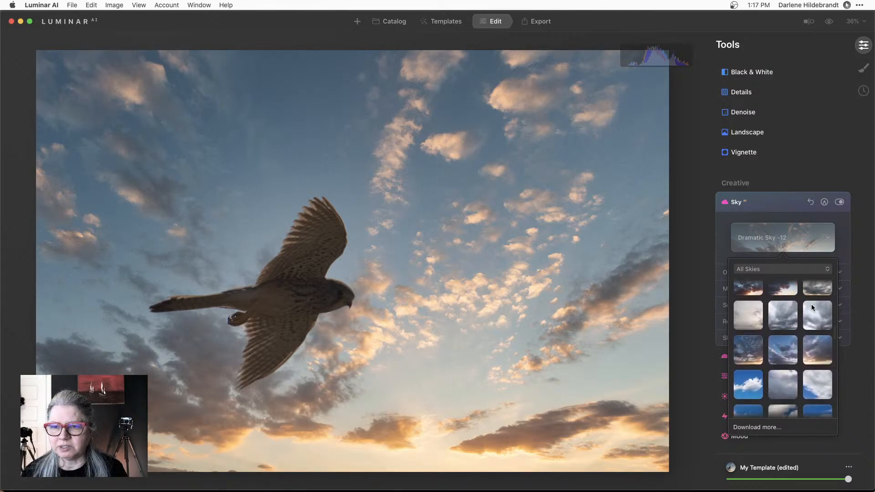
{"action": "scroll", "coordinate": [811, 306], "scroll_direction": "down", "scroll_amount": 10}
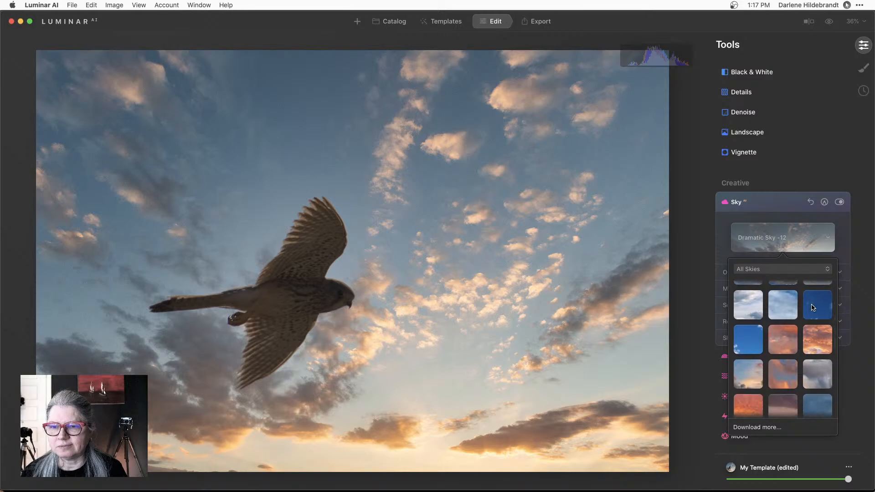
{"action": "scroll", "coordinate": [812, 307], "scroll_direction": "down", "scroll_amount": 2}
{"action": "left_click", "coordinate": [814, 331]}
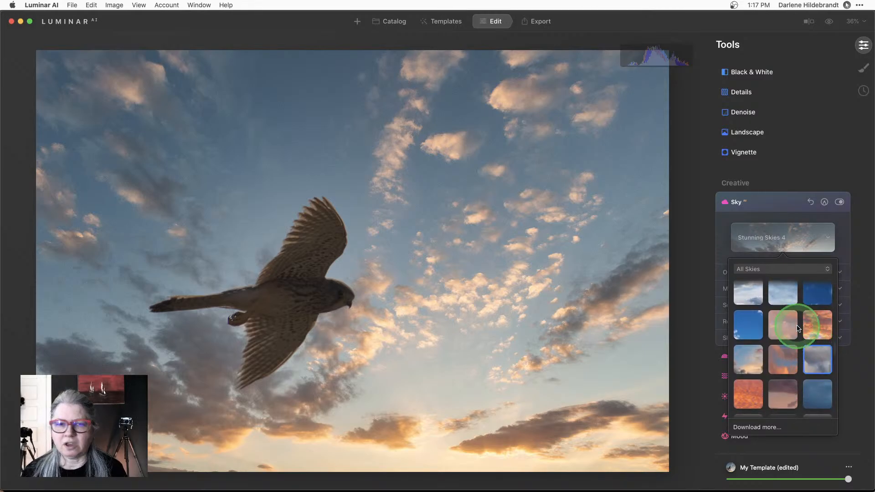
{"action": "scroll", "coordinate": [798, 329], "scroll_direction": "down", "scroll_amount": 3}
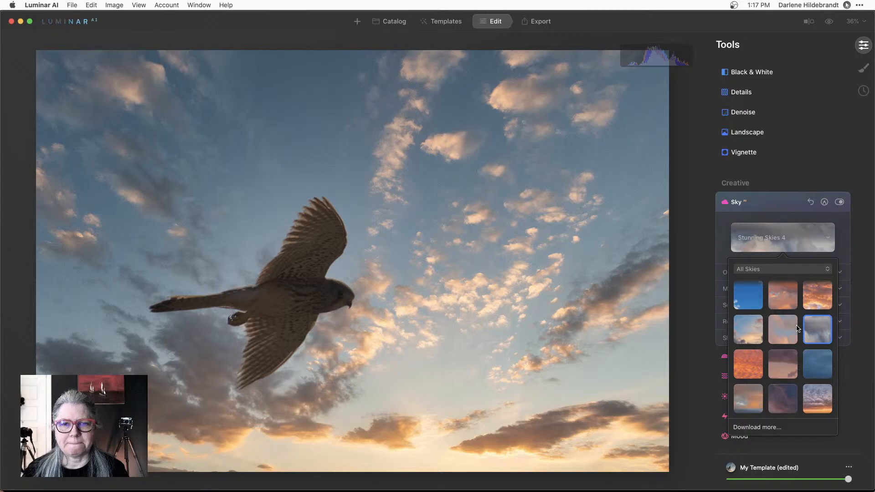
{"action": "left_click", "coordinate": [798, 326]}
{"action": "left_click", "coordinate": [793, 338]}
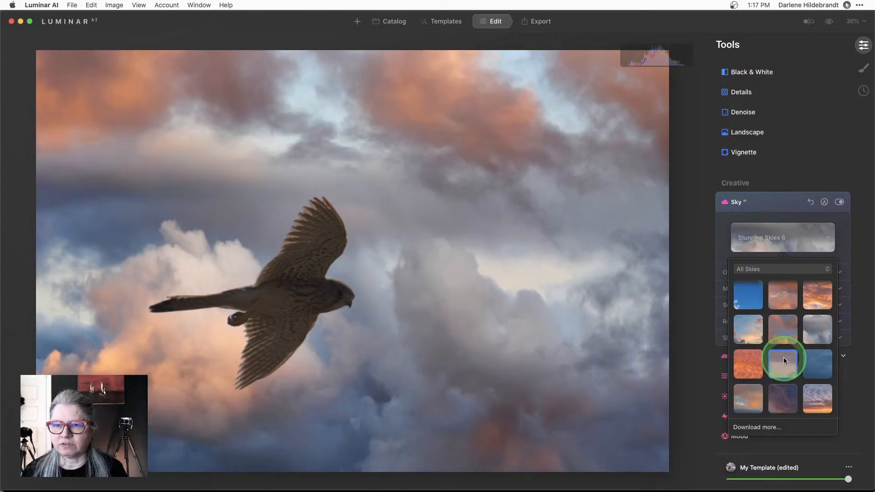
Step: Browse further through the sky presets and try the DPM-sky-replacement-pack-one blue-and-pink sunset and billowing lavender cloud skies
{"action": "scroll", "coordinate": [783, 360], "scroll_direction": "down", "scroll_amount": 10}
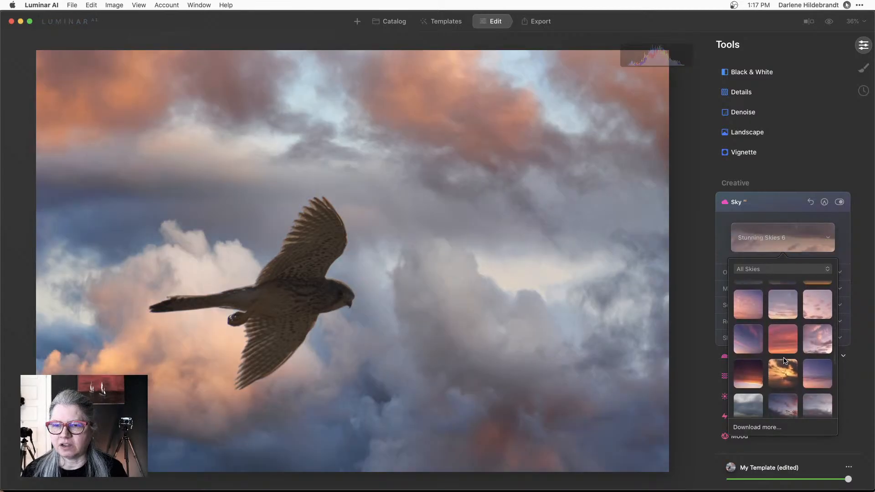
{"action": "scroll", "coordinate": [783, 360], "scroll_direction": "down", "scroll_amount": 12}
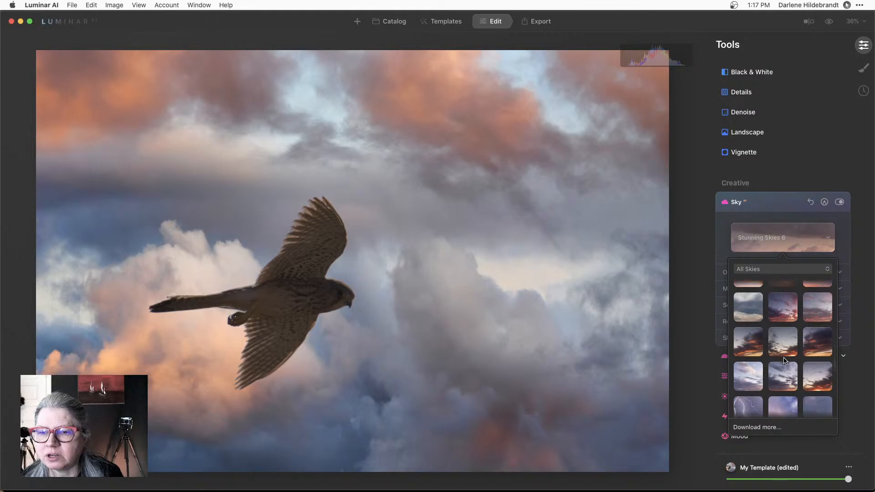
{"action": "scroll", "coordinate": [784, 360], "scroll_direction": "down", "scroll_amount": 10}
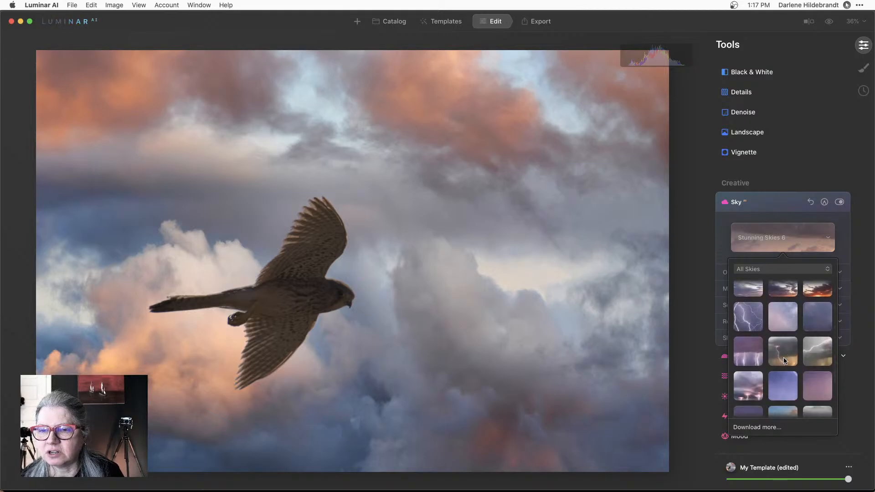
{"action": "scroll", "coordinate": [784, 361], "scroll_direction": "down", "scroll_amount": 2}
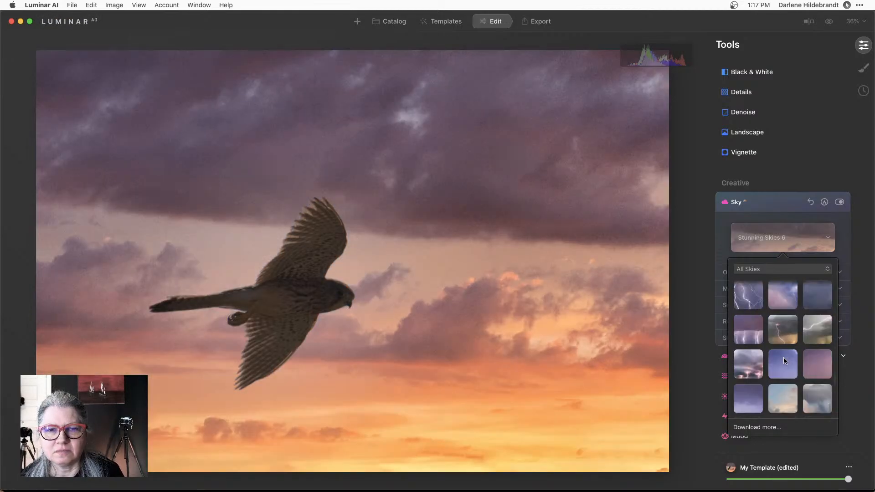
{"action": "scroll", "coordinate": [783, 360], "scroll_direction": "down", "scroll_amount": 8}
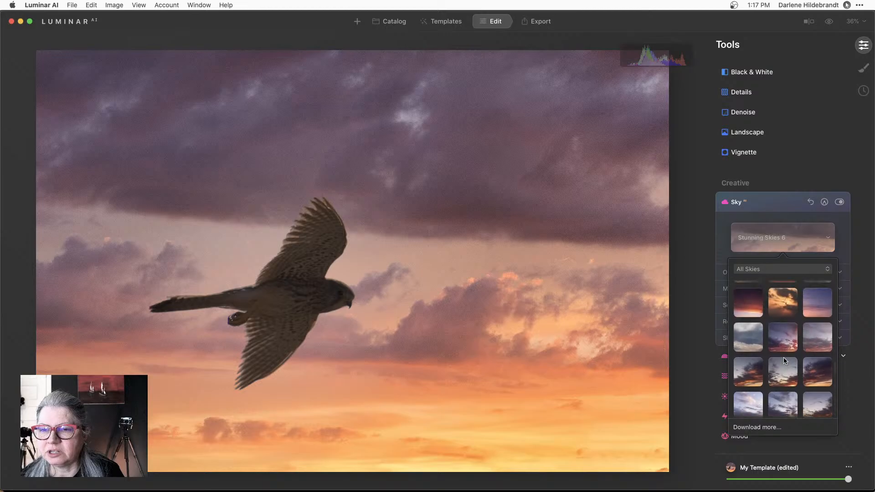
{"action": "scroll", "coordinate": [784, 359], "scroll_direction": "up", "scroll_amount": 4}
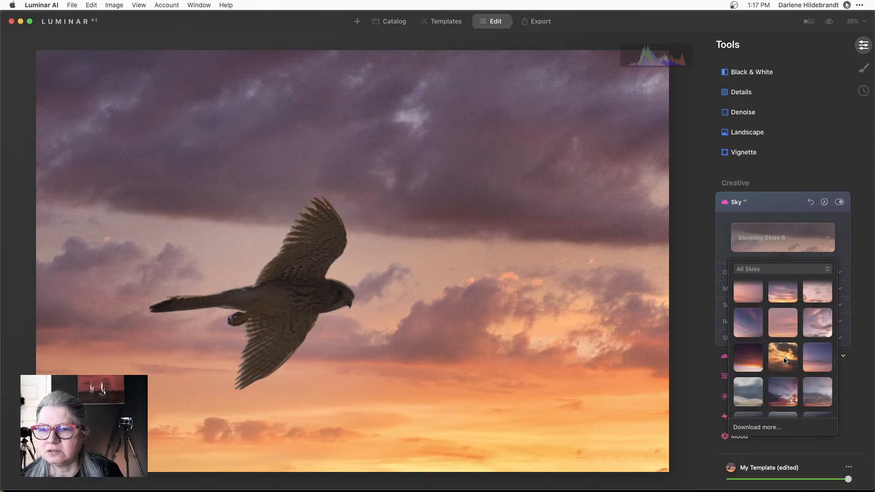
{"action": "scroll", "coordinate": [784, 361], "scroll_direction": "down", "scroll_amount": 6}
{"action": "scroll", "coordinate": [784, 361], "scroll_direction": "up", "scroll_amount": 2}
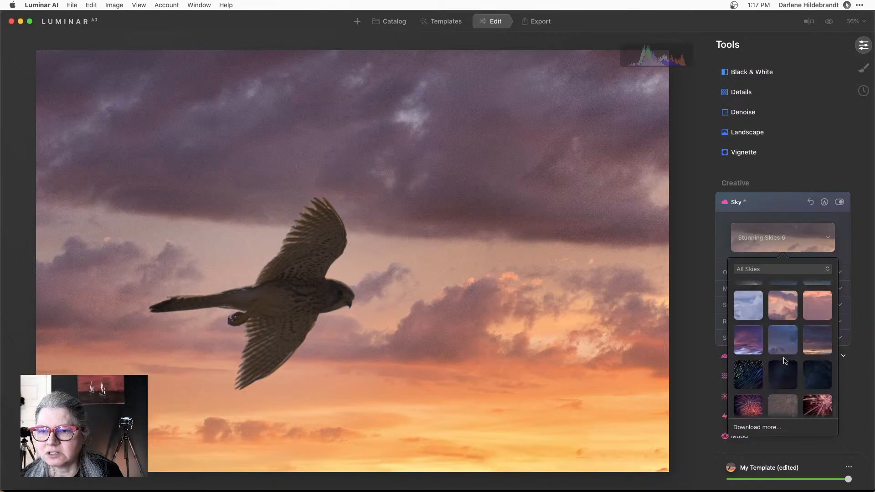
{"action": "scroll", "coordinate": [784, 360], "scroll_direction": "up", "scroll_amount": 1}
{"action": "left_click", "coordinate": [784, 357]}
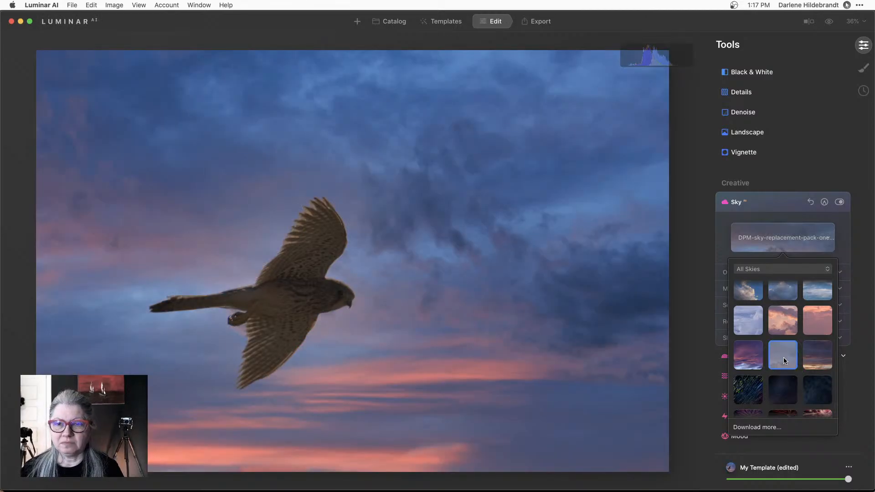
{"action": "left_click", "coordinate": [784, 357]}
{"action": "left_click", "coordinate": [745, 316]}
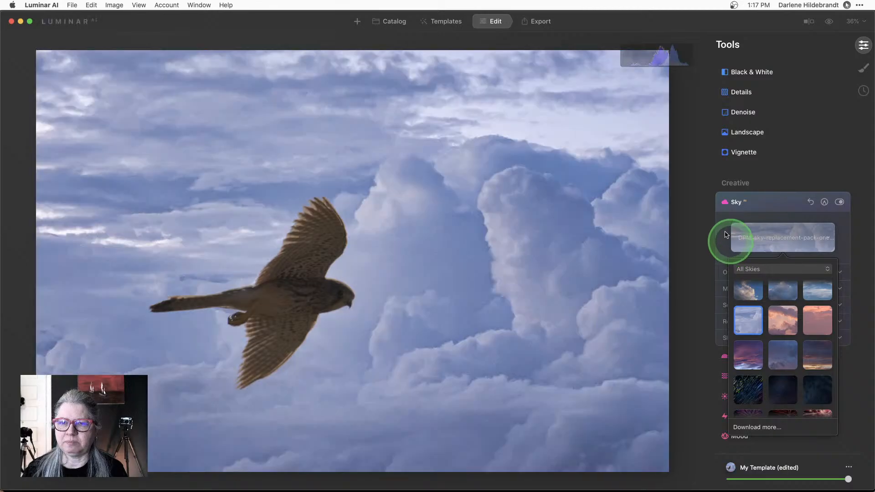
{"action": "left_click", "coordinate": [768, 329]}
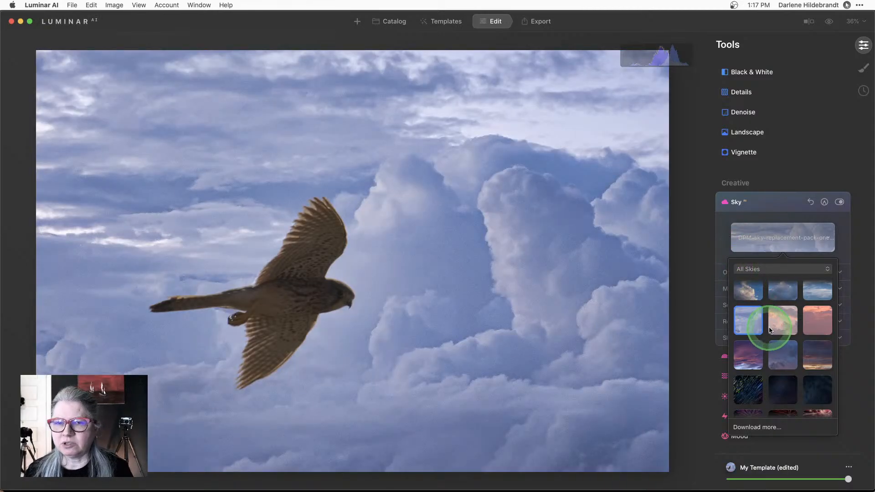
Step: Replace the sky with the DPM-sky-replacement-pack-one blue sky with a sunlit cloud and set its Horizontal Offset to 11
{"action": "scroll", "coordinate": [769, 330], "scroll_direction": "up", "scroll_amount": 1}
{"action": "left_click", "coordinate": [809, 317]}
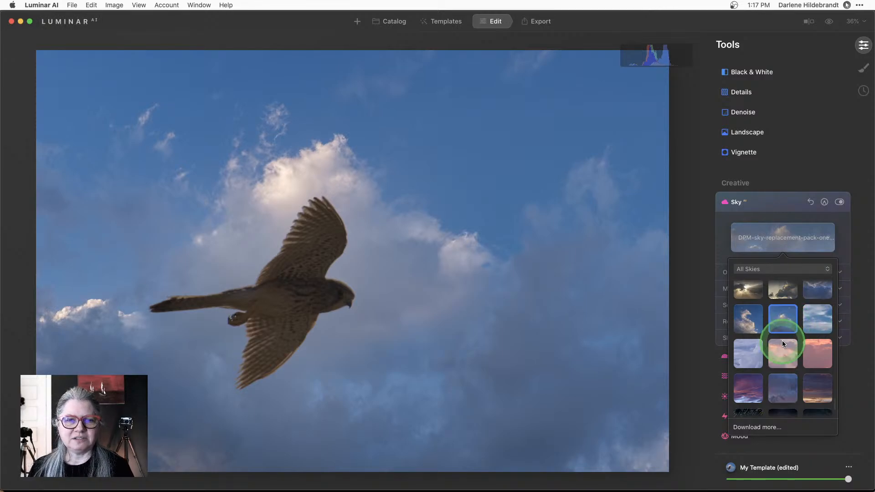
{"action": "left_click", "coordinate": [725, 242]}
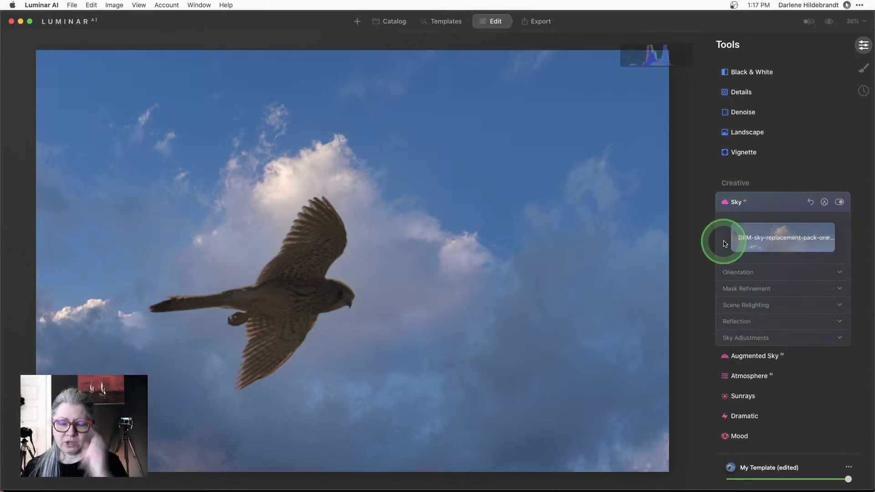
{"action": "left_click", "coordinate": [735, 270]}
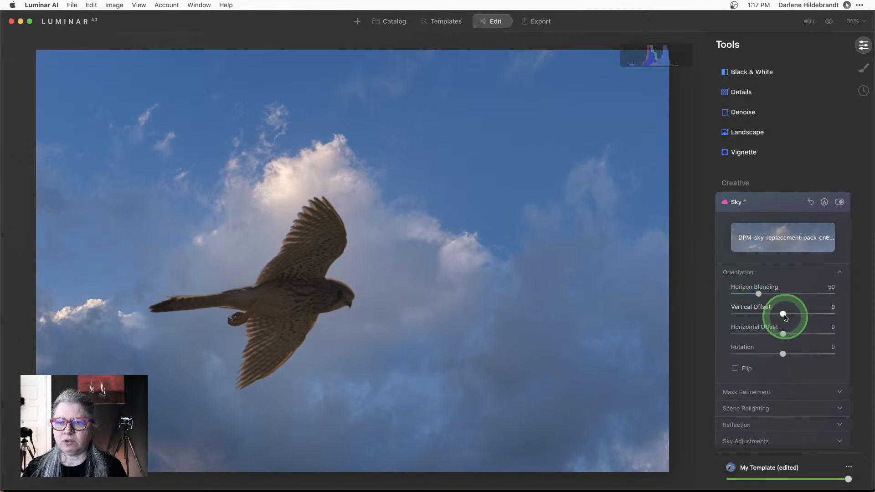
{"action": "mouse_move", "coordinate": [782, 334]}
{"action": "left_mouse_down"}
{"action": "mouse_move", "coordinate": [773, 333]}
{"action": "mouse_move", "coordinate": [799, 334]}
{"action": "mouse_move", "coordinate": [785, 336]}
{"action": "left_mouse_up"}
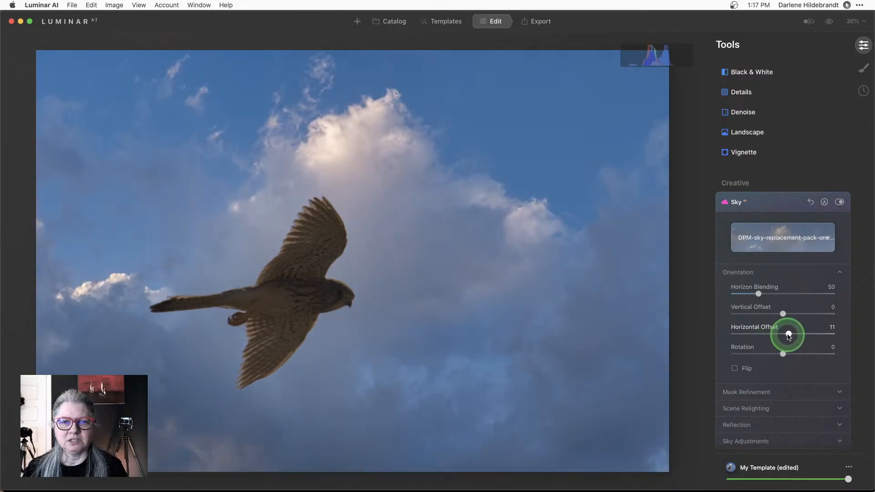
Step: Adjust the Relight Strength and test the Relight Saturation in the Sky AI scene relighting settings
{"action": "scroll", "coordinate": [789, 336], "scroll_direction": "down", "scroll_amount": 3}
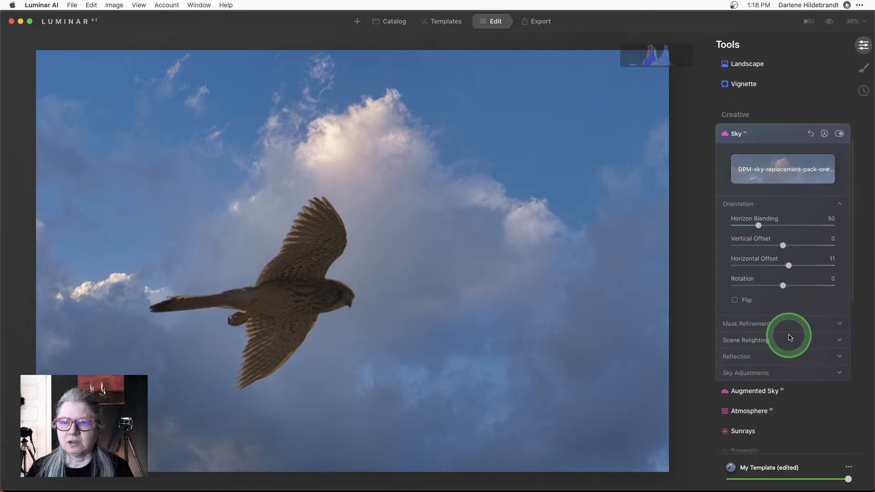
{"action": "left_click", "coordinate": [734, 341]}
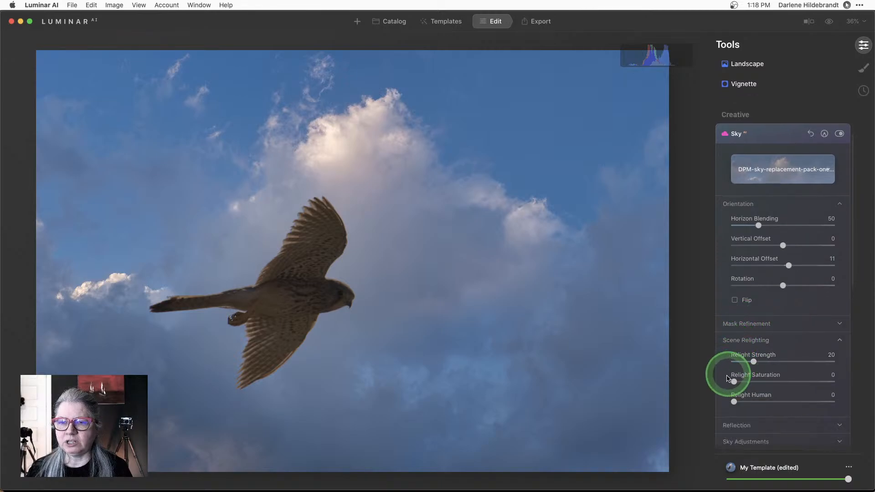
{"action": "left_click_drag", "start_coordinate": [754, 360], "coordinate": [806, 362]}
{"action": "left_click_drag", "start_coordinate": [734, 382], "coordinate": [733, 404]}
{"action": "scroll", "coordinate": [733, 404], "scroll_direction": "down", "scroll_amount": 2}
Step: Set Accent AI to 74 and test the Sky Enhancer, leaving it at 0
{"action": "scroll", "coordinate": [734, 404], "scroll_direction": "up", "scroll_amount": 10}
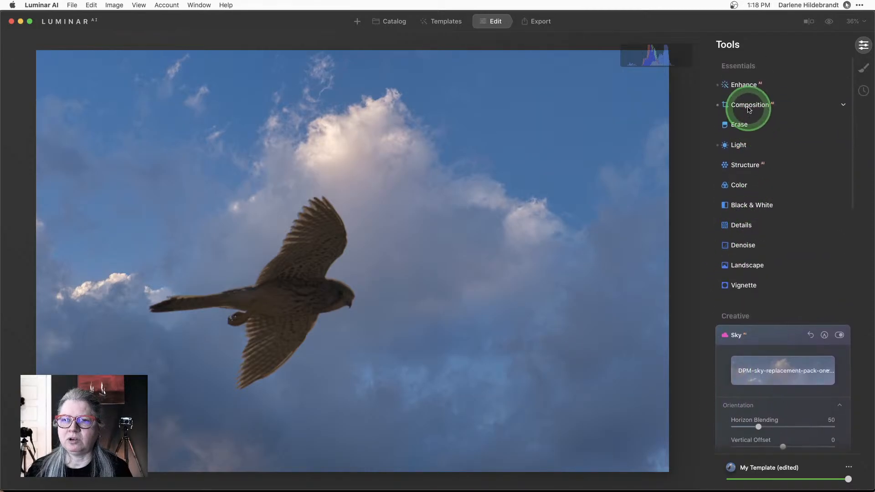
{"action": "left_click", "coordinate": [742, 85]}
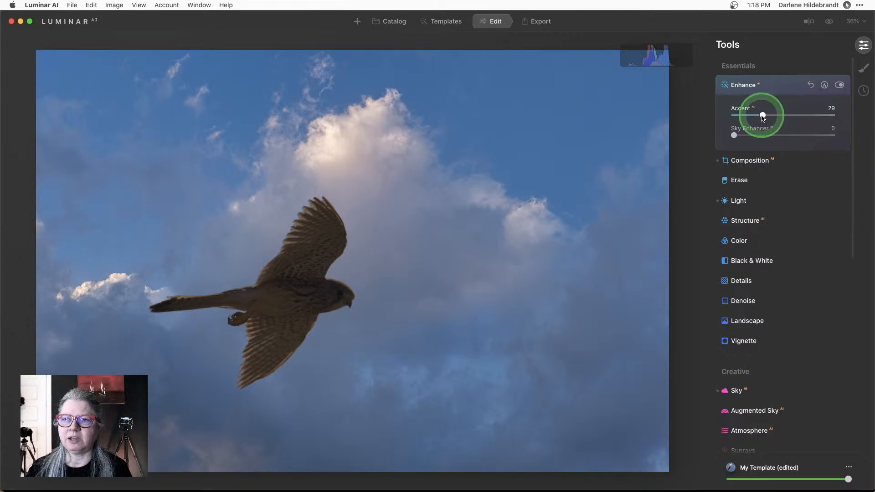
{"action": "left_click_drag", "start_coordinate": [763, 118], "coordinate": [807, 115]}
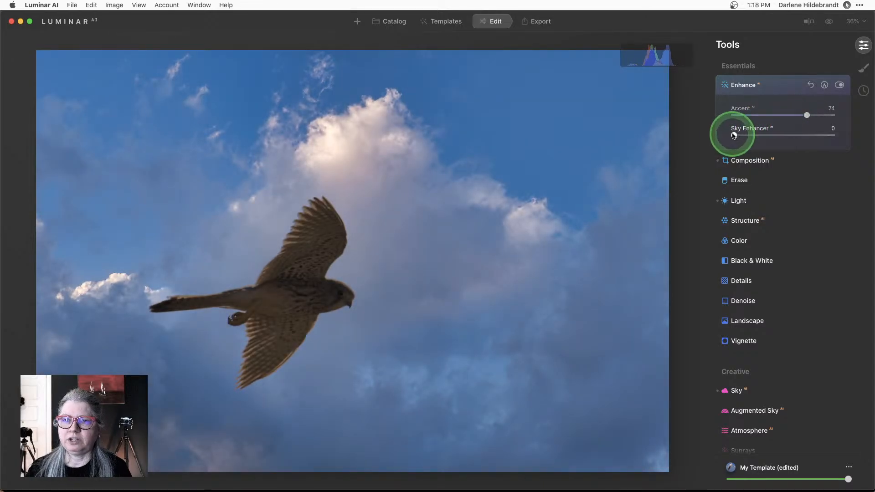
{"action": "mouse_move", "coordinate": [733, 135]}
{"action": "left_mouse_down"}
{"action": "mouse_move", "coordinate": [788, 137]}
{"action": "mouse_move", "coordinate": [665, 137]}
{"action": "mouse_move", "coordinate": [774, 142]}
{"action": "mouse_move", "coordinate": [693, 140]}
{"action": "mouse_move", "coordinate": [724, 143]}
{"action": "left_mouse_up"}
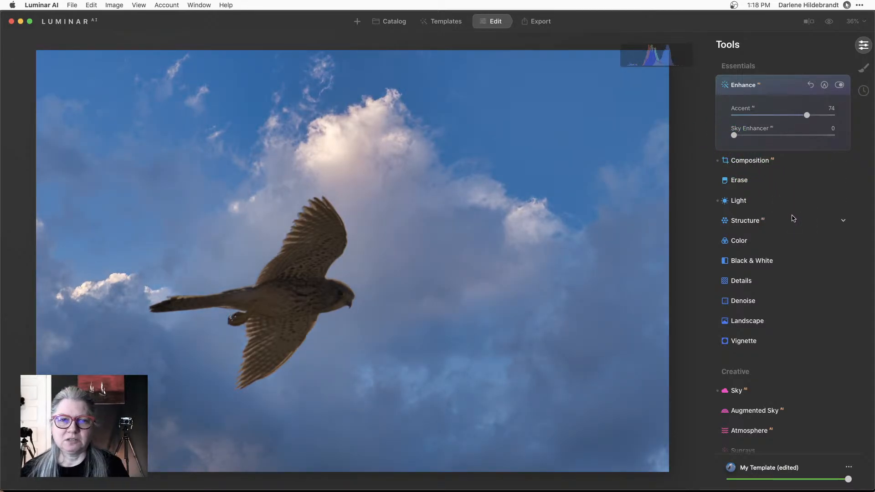
Step: Compare the edited bird photo with the original by toggling the before view on and off
{"action": "key", "text": "backslash"}
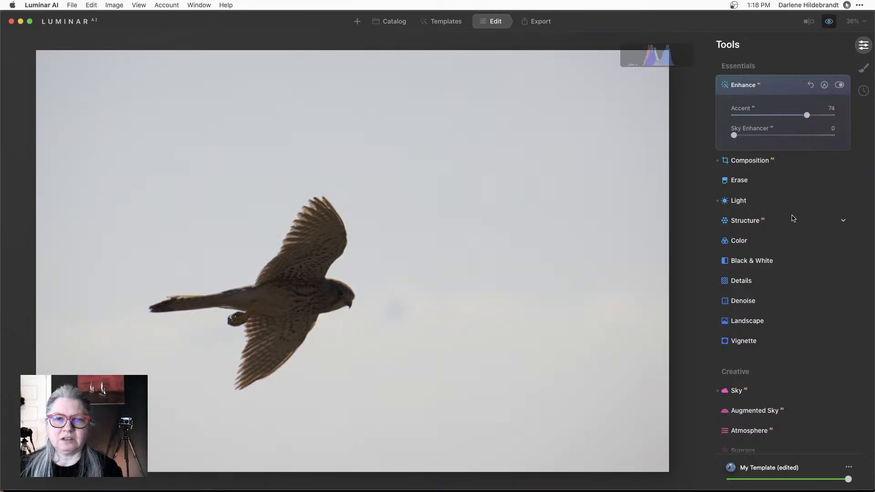
{"action": "key", "text": "backslash"}
{"action": "key", "text": "backslash"}
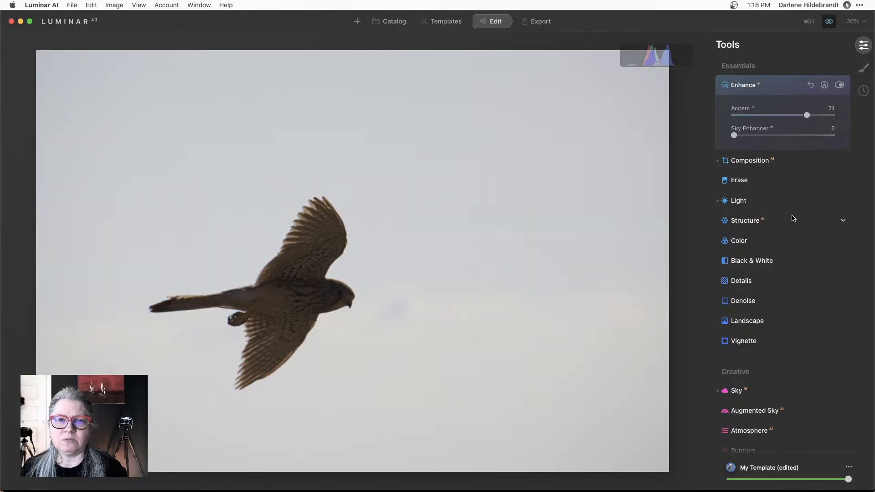
{"action": "key", "text": "backslash"}
{"action": "key", "text": "backslash"}
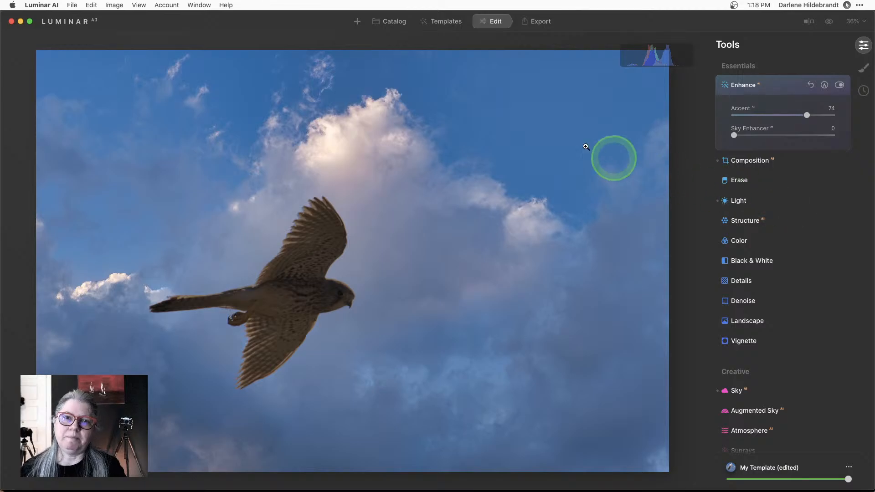
Step: Return to the photo catalog, then switch to Lightroom Classic and view the blurred seascape IMG_1023 enlarged
{"action": "left_click", "coordinate": [393, 21]}
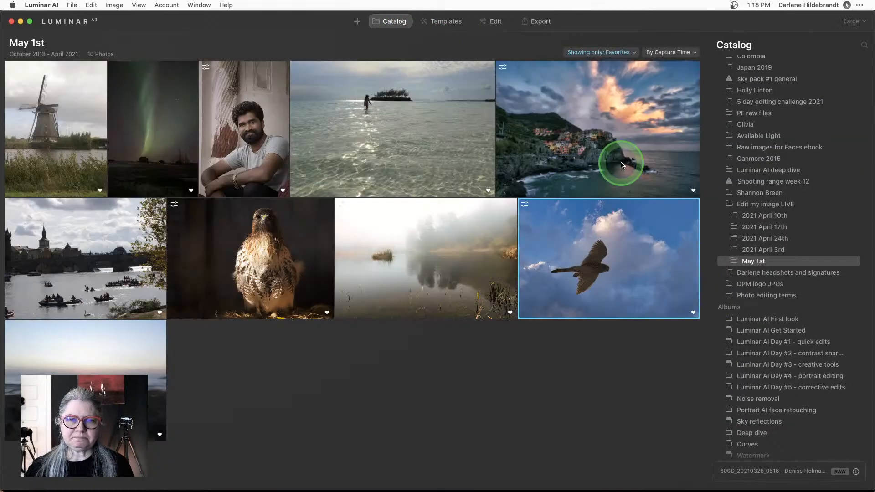
{"action": "key", "text": "super+Tab"}
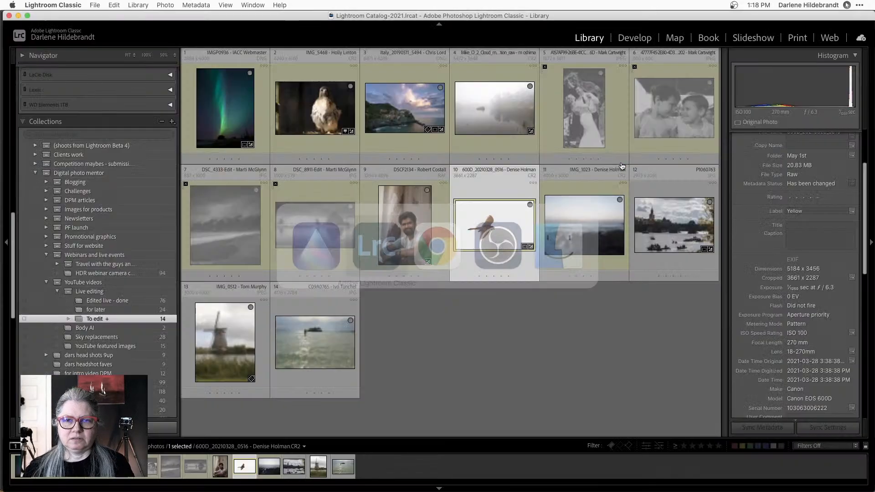
{"action": "double_click", "coordinate": [585, 209]}
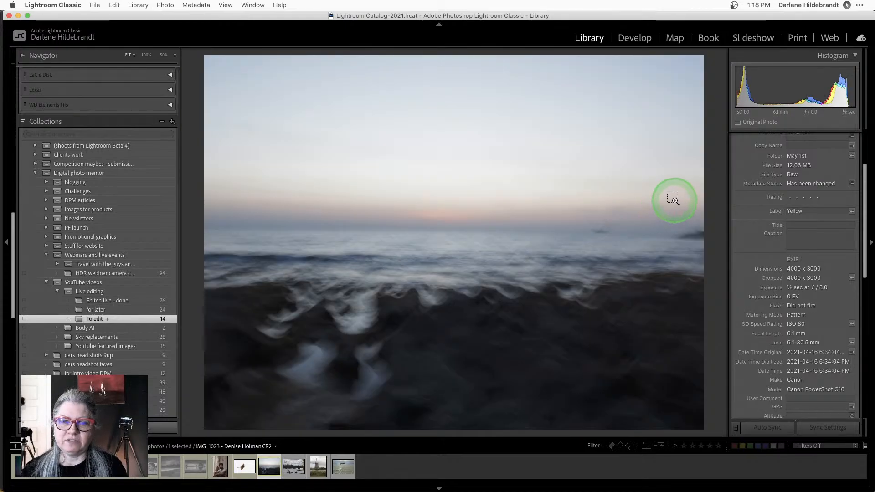
Step: Switch to Luminar AI, open the same seascape IMG_1023 from the May 1st folder and check its photo information
{"action": "key", "text": "super+Tab"}
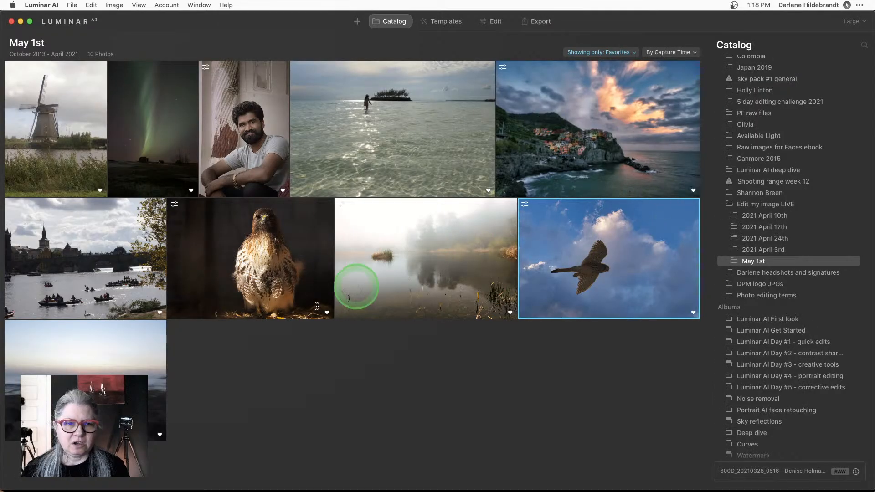
{"action": "double_click", "coordinate": [111, 336]}
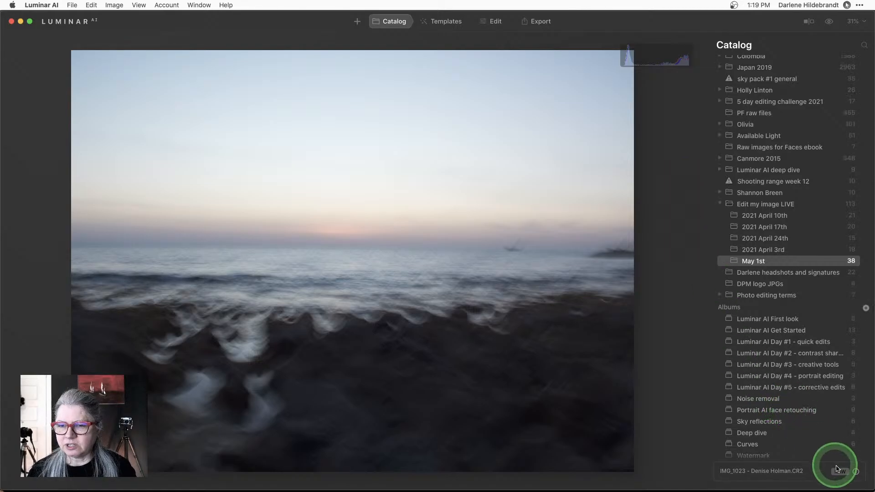
{"action": "left_click", "coordinate": [856, 472]}
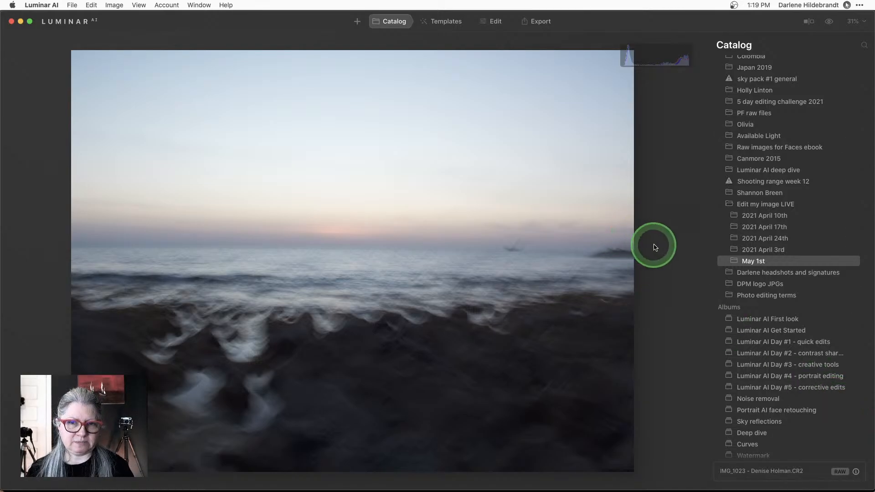
Step: Open the templates suggested for this seascape photo and show the Overcast collection
{"action": "left_click", "coordinate": [446, 22]}
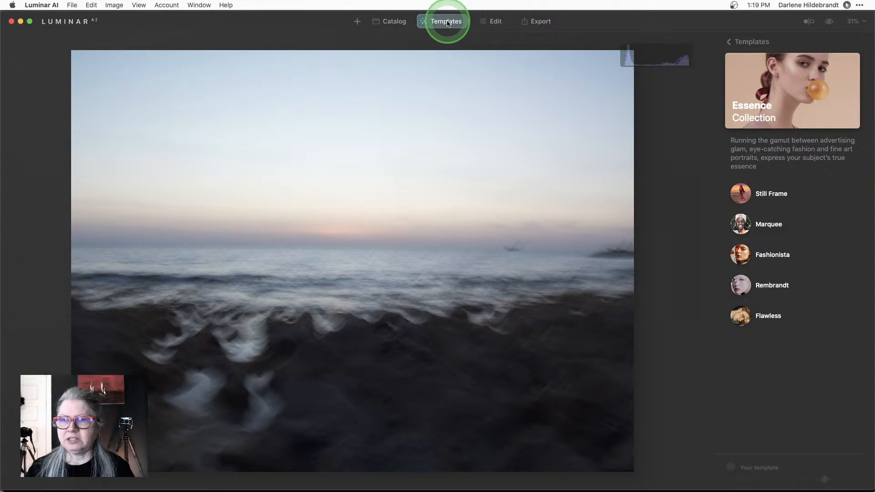
{"action": "left_click", "coordinate": [751, 42]}
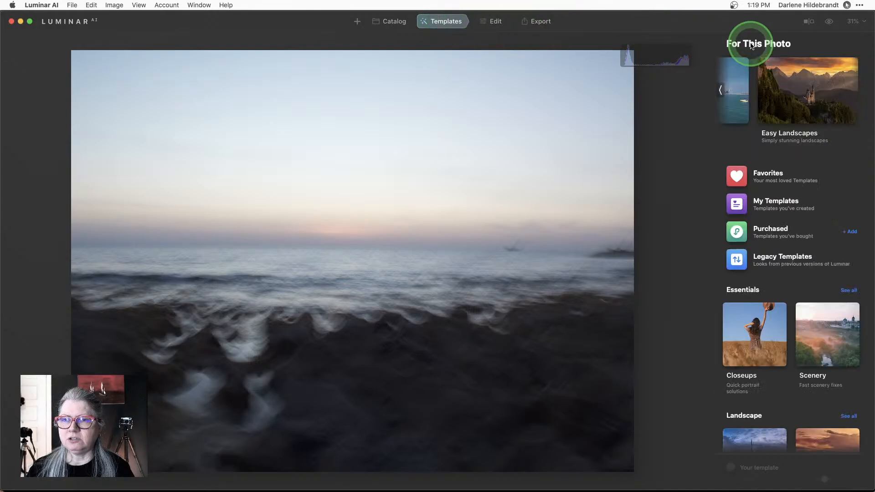
{"action": "left_click", "coordinate": [721, 90]}
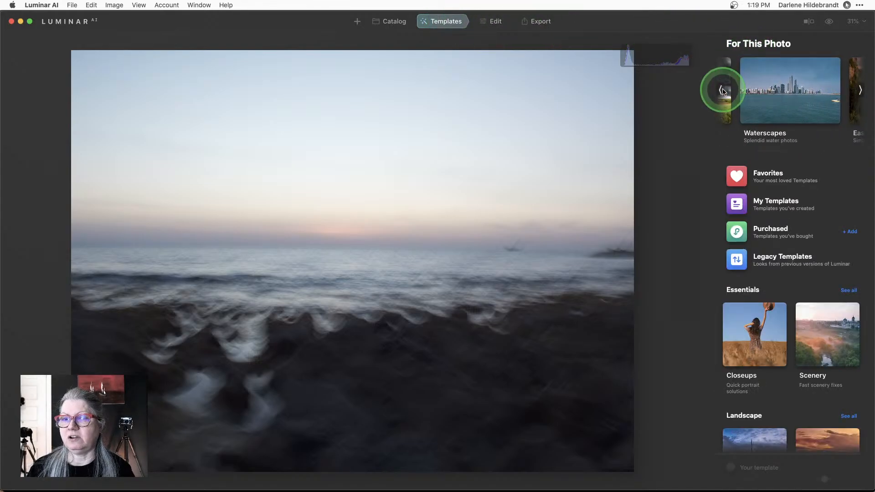
{"action": "left_click", "coordinate": [721, 90]}
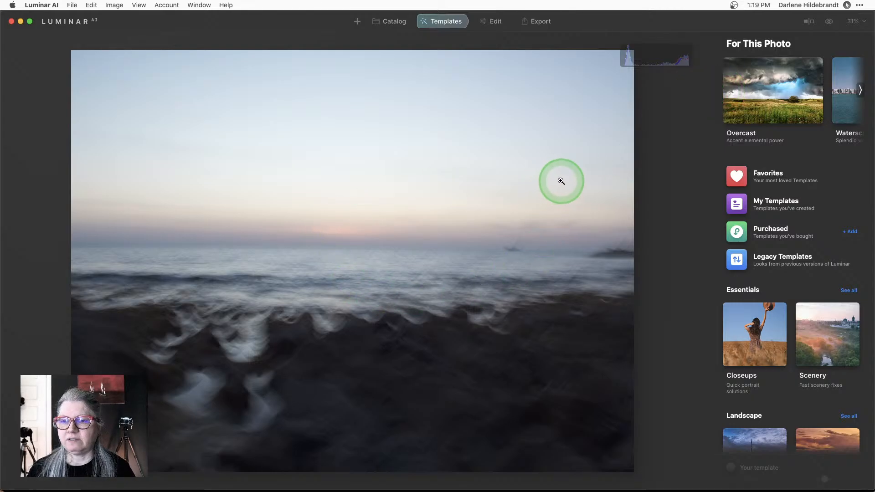
{"action": "left_click", "coordinate": [762, 81]}
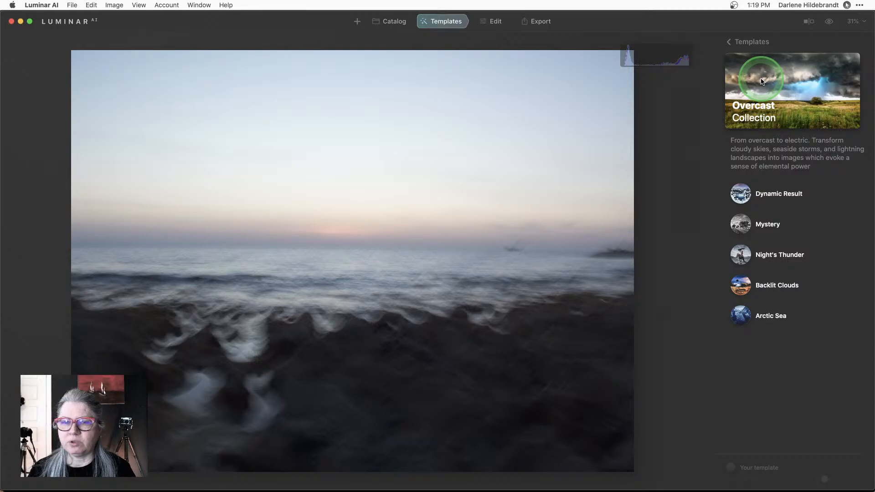
Step: Try the Overcast templates Dynamic Result, Mystery, Night's Thunder, Backlit Clouds and Arctic Sea on the seascape, finishing on Dynamic Result
{"action": "left_click", "coordinate": [756, 195]}
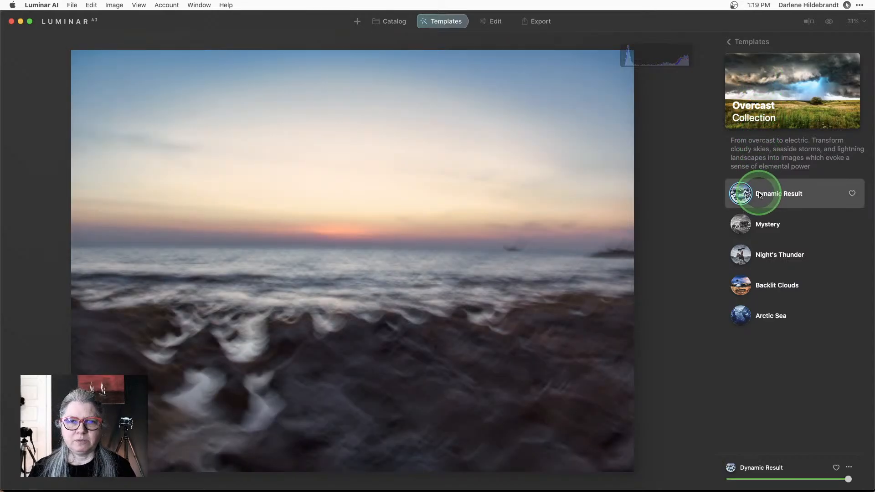
{"action": "left_click", "coordinate": [759, 226]}
{"action": "left_click", "coordinate": [763, 254]}
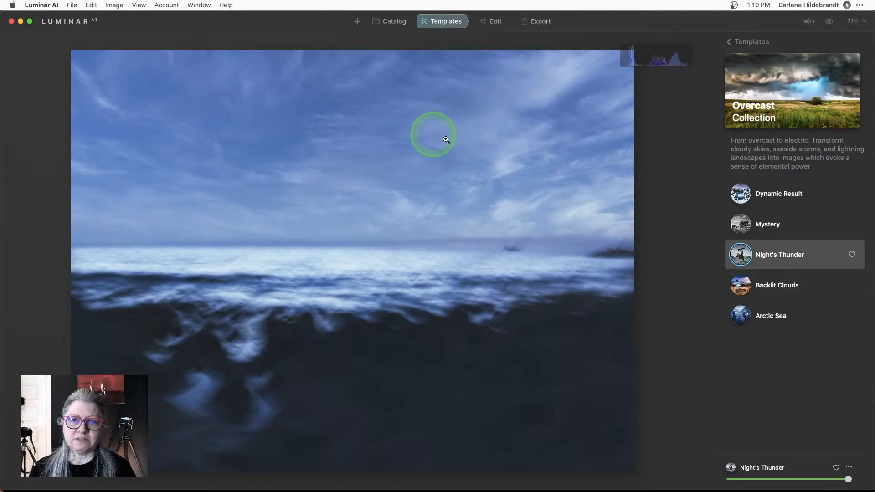
{"action": "left_click", "coordinate": [774, 284]}
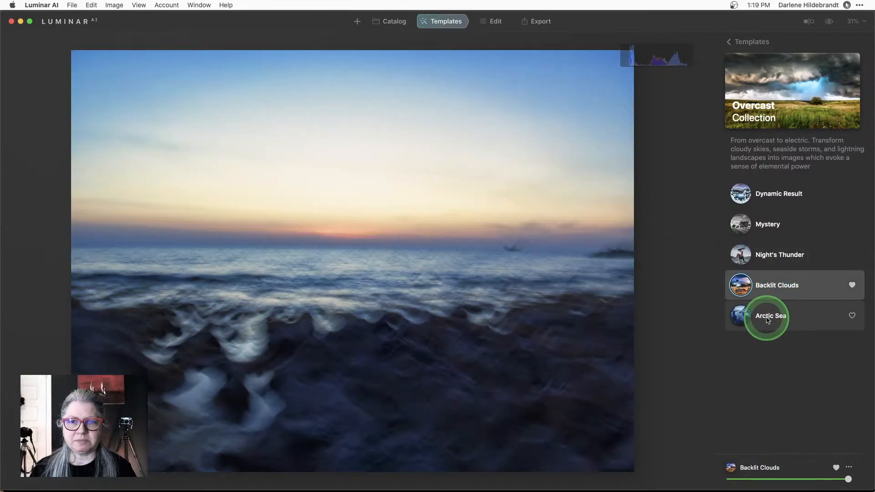
{"action": "left_click", "coordinate": [769, 317]}
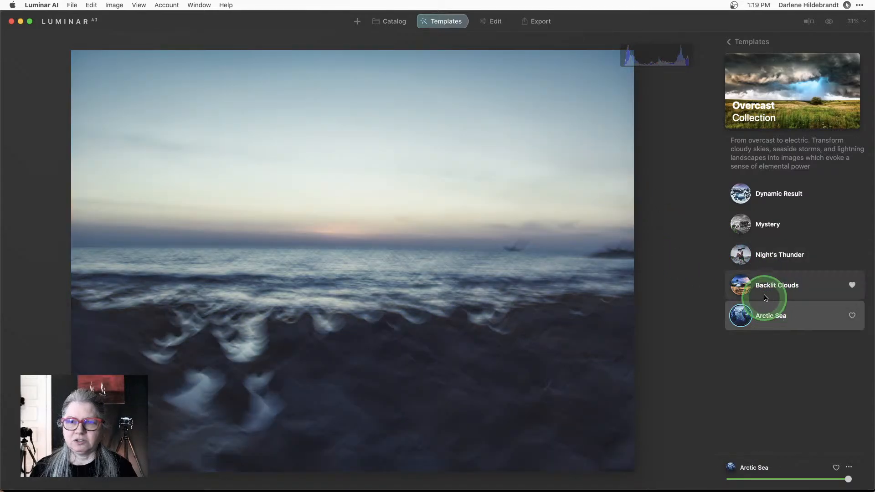
{"action": "left_click", "coordinate": [766, 255]}
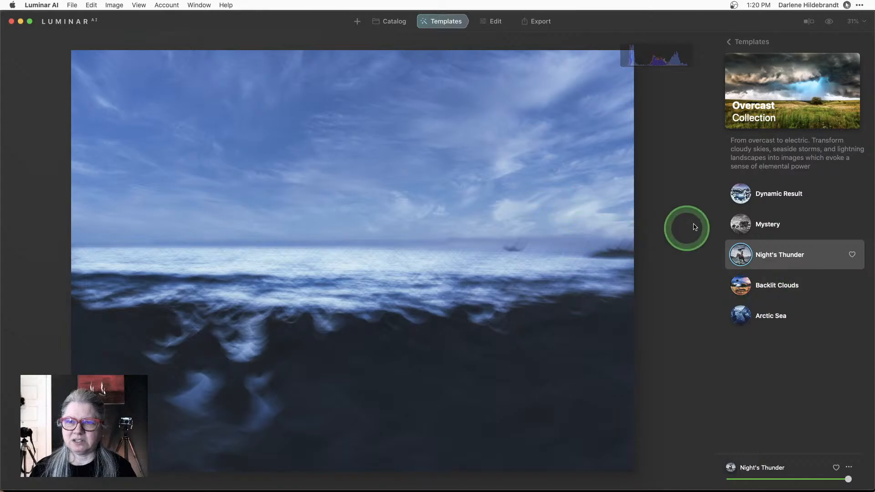
{"action": "left_click", "coordinate": [750, 186]}
Step: Try all the Waterscapes collection templates on the seascape, from Deadly Reef through Dark & Rich to Deep Focus
{"action": "left_click", "coordinate": [747, 41]}
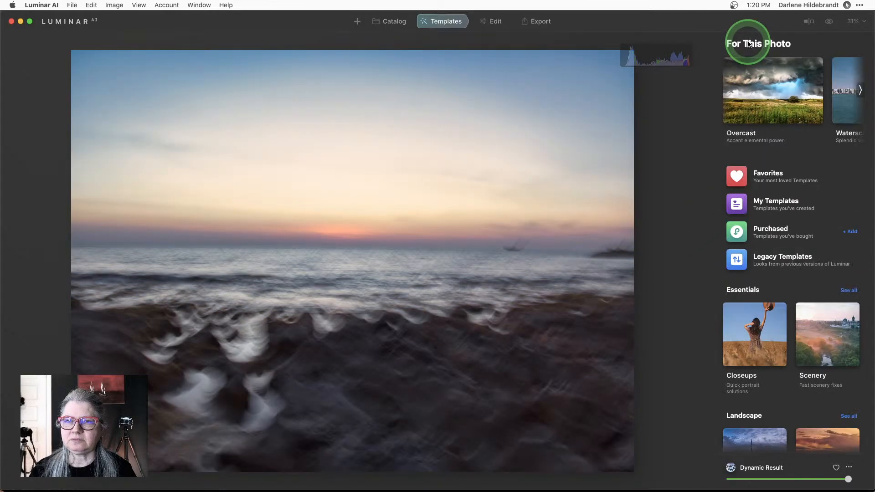
{"action": "left_click", "coordinate": [859, 90]}
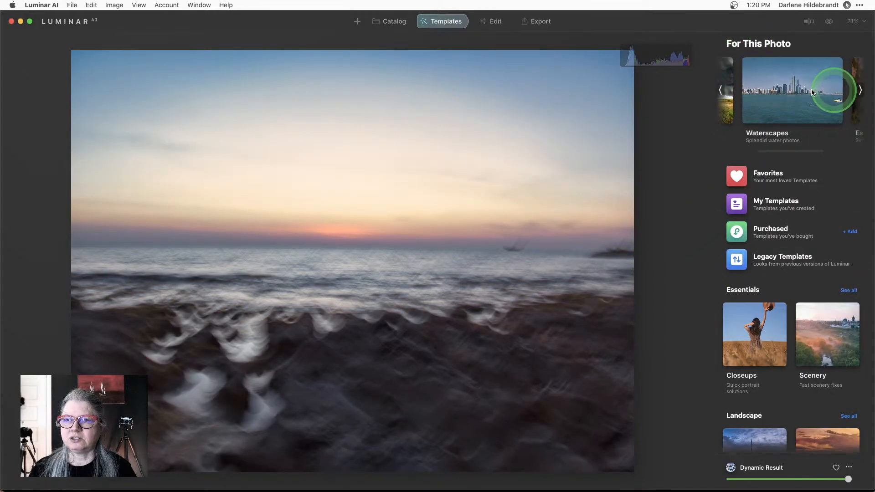
{"action": "left_click", "coordinate": [771, 88]}
{"action": "left_click", "coordinate": [782, 183]}
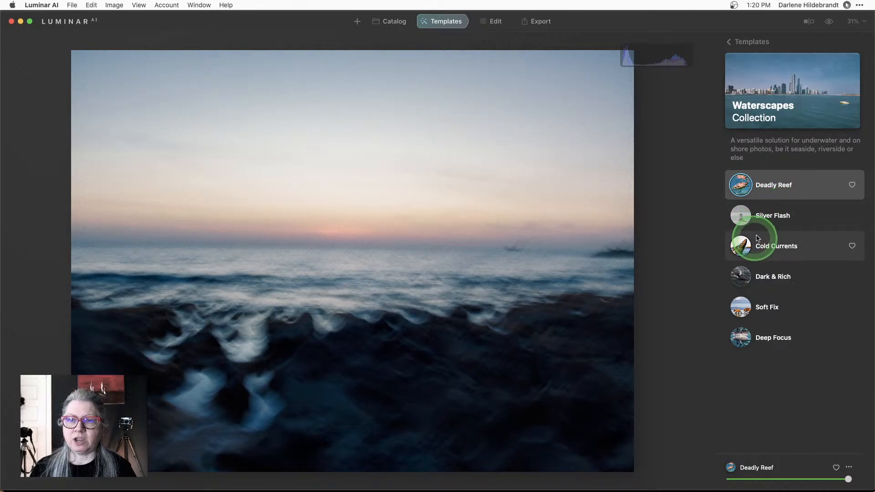
{"action": "left_click", "coordinate": [761, 215]}
{"action": "left_click", "coordinate": [764, 248]}
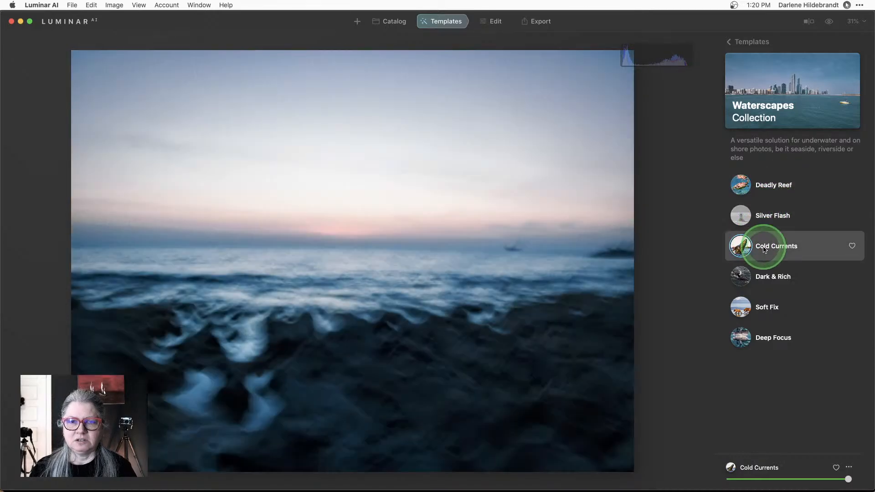
{"action": "left_click", "coordinate": [768, 279]}
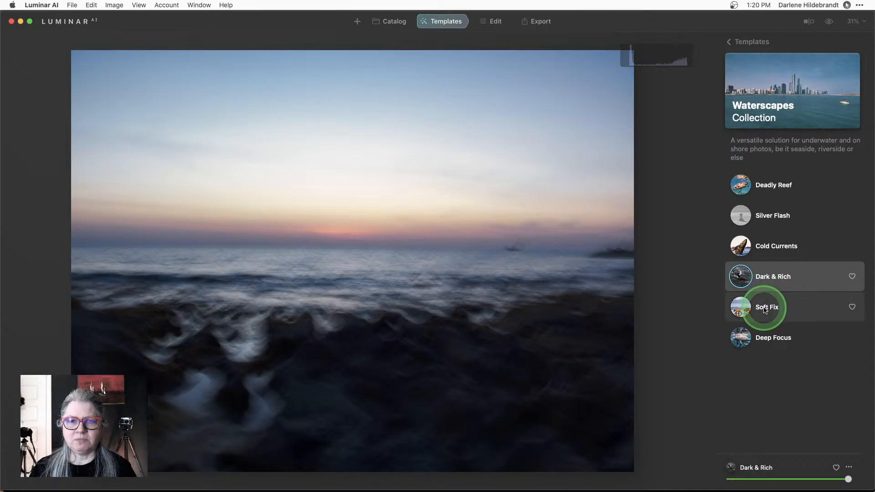
{"action": "left_click", "coordinate": [765, 309]}
{"action": "left_click", "coordinate": [767, 339]}
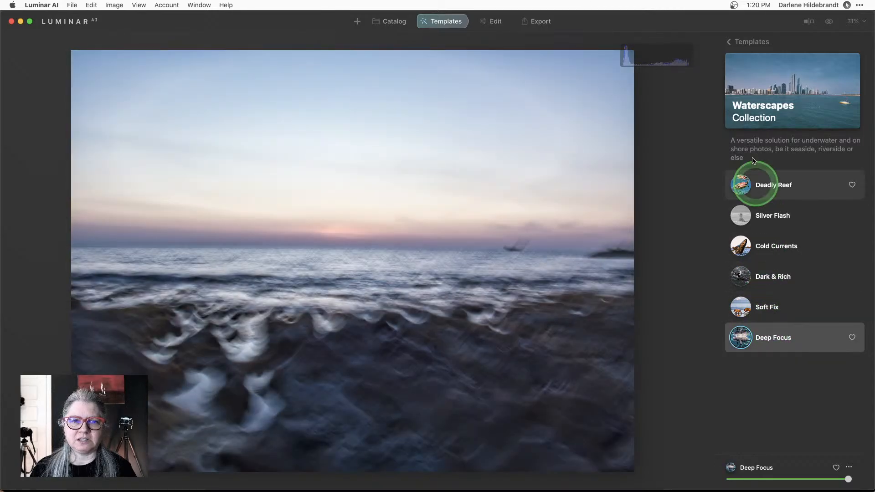
Step: Try the Easy Landscapes templates on the seascape, including Sunset, Clean Light, Noirscape, Forest Stream and Snowfall, finishing on Long Exposure
{"action": "left_click", "coordinate": [750, 43]}
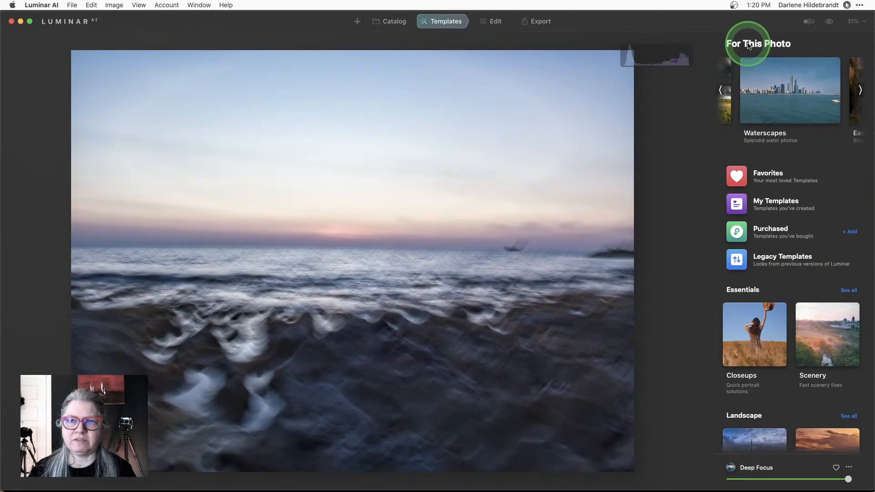
{"action": "left_click", "coordinate": [848, 91]}
{"action": "left_click", "coordinate": [846, 91]}
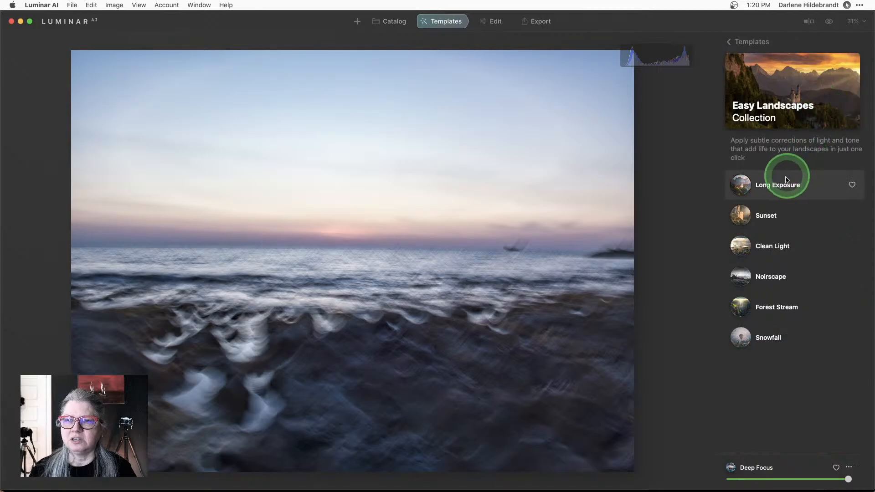
{"action": "left_click", "coordinate": [781, 183]}
{"action": "left_click", "coordinate": [766, 216]}
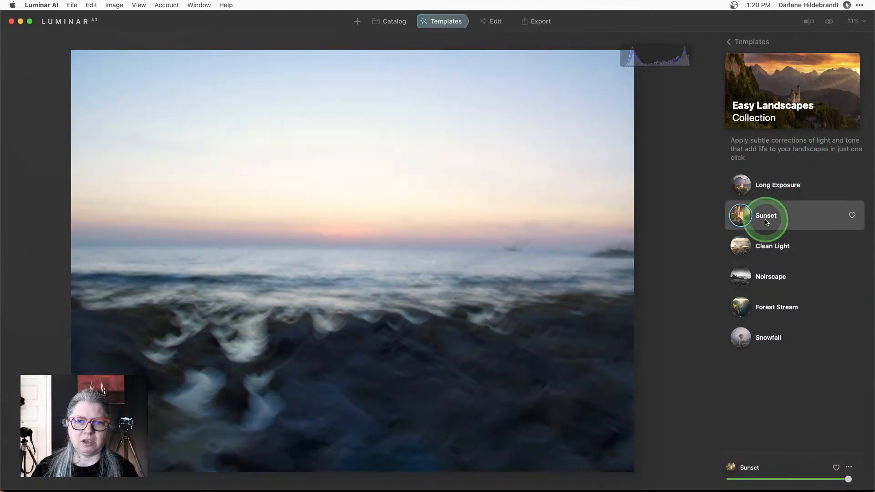
{"action": "left_click", "coordinate": [768, 189]}
{"action": "left_click", "coordinate": [759, 248]}
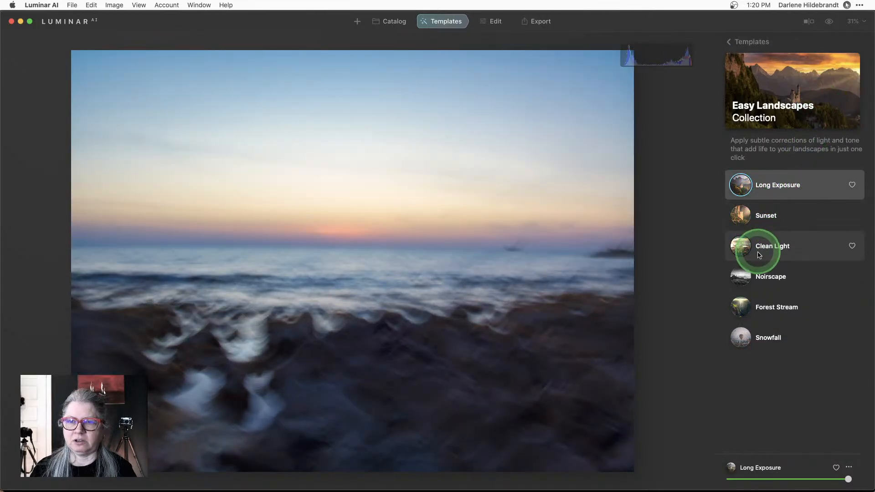
{"action": "left_click", "coordinate": [762, 271]}
{"action": "left_click", "coordinate": [761, 298]}
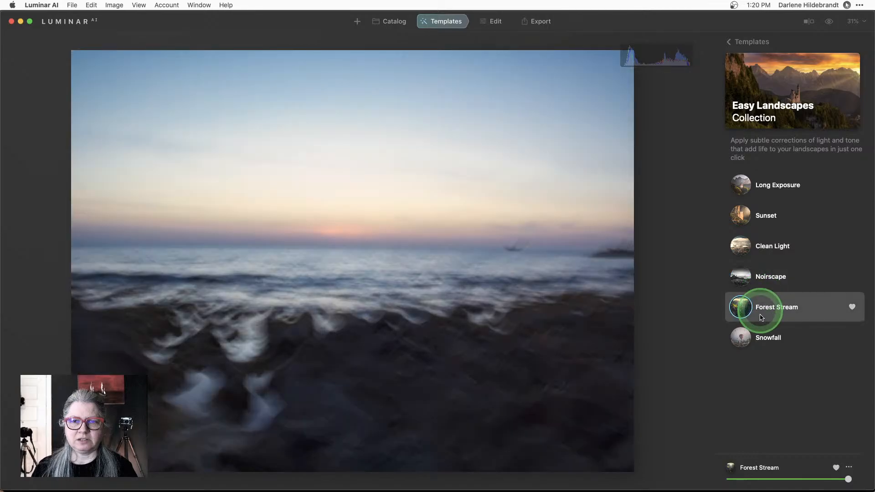
{"action": "left_click", "coordinate": [764, 339]}
{"action": "left_click", "coordinate": [773, 187]}
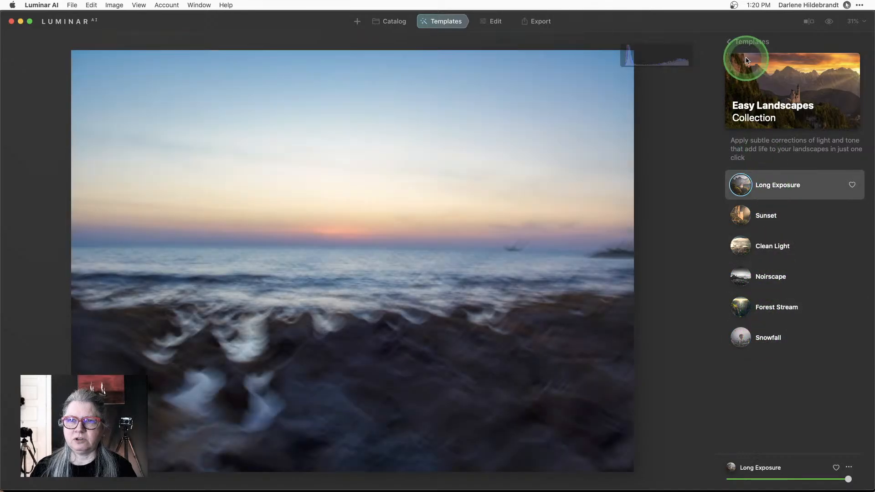
Step: Browse the other template categories and try Macro templates from the Objects collection, including Still Life, Brilliance and Surface Tension
{"action": "left_click", "coordinate": [748, 42]}
{"action": "scroll", "coordinate": [797, 187], "scroll_direction": "down", "scroll_amount": 1}
{"action": "scroll", "coordinate": [797, 186], "scroll_direction": "down", "scroll_amount": 10}
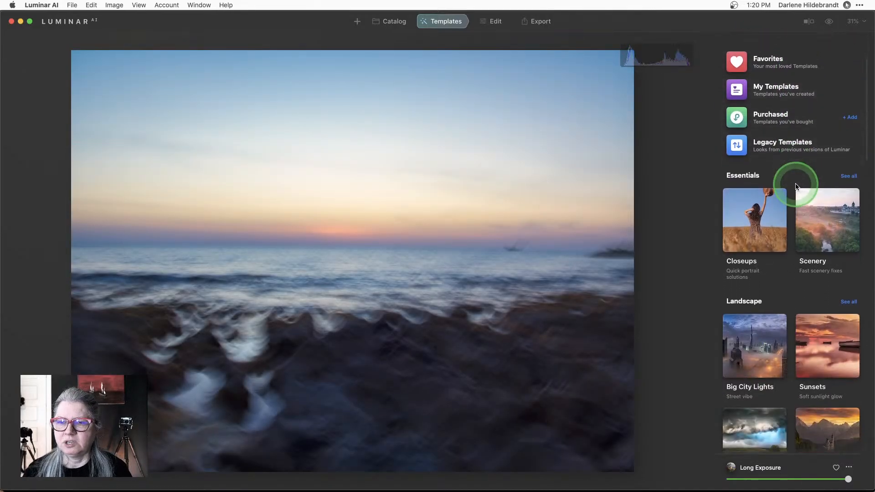
{"action": "scroll", "coordinate": [797, 187], "scroll_direction": "down", "scroll_amount": 10}
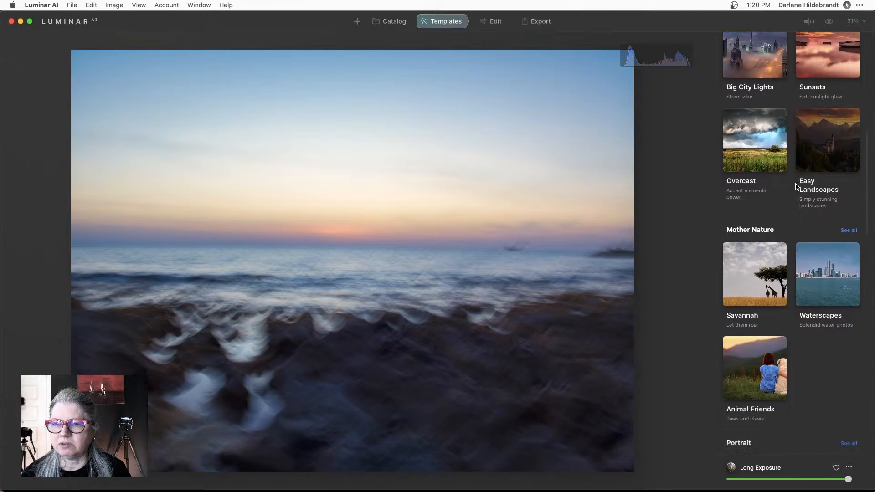
{"action": "scroll", "coordinate": [797, 187], "scroll_direction": "down", "scroll_amount": 5}
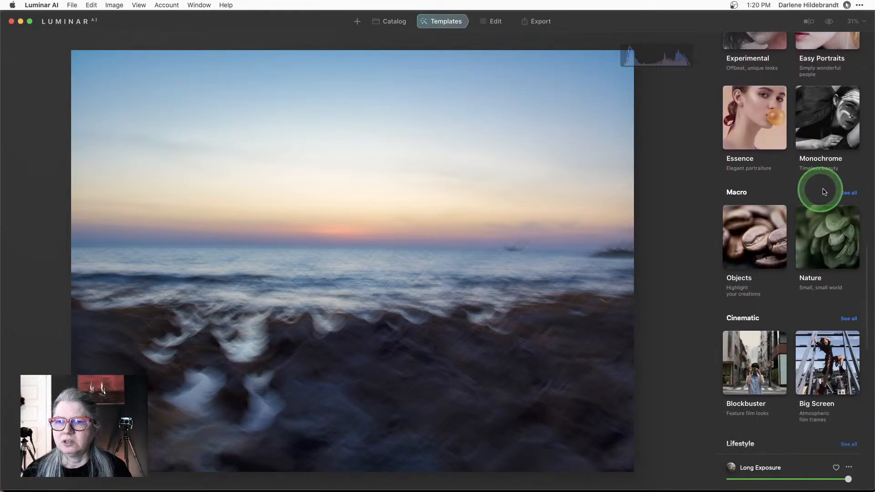
{"action": "left_click", "coordinate": [848, 194]}
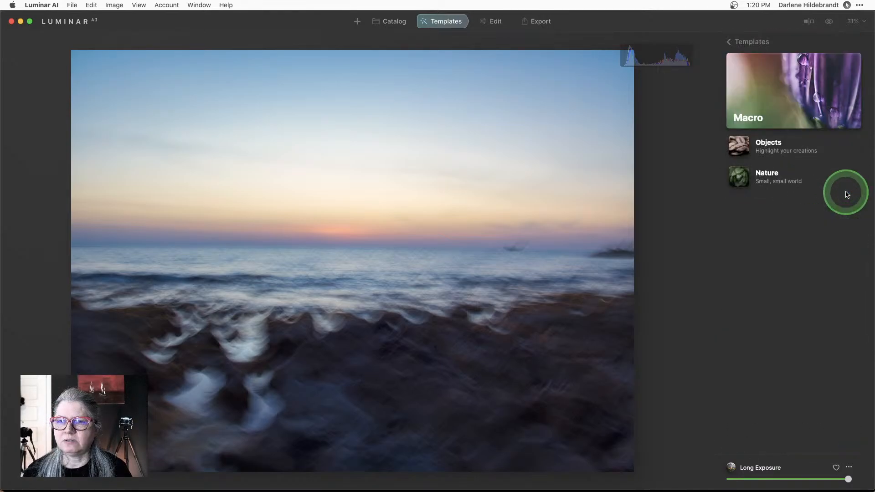
{"action": "left_click", "coordinate": [767, 145]}
{"action": "left_click", "coordinate": [765, 186]}
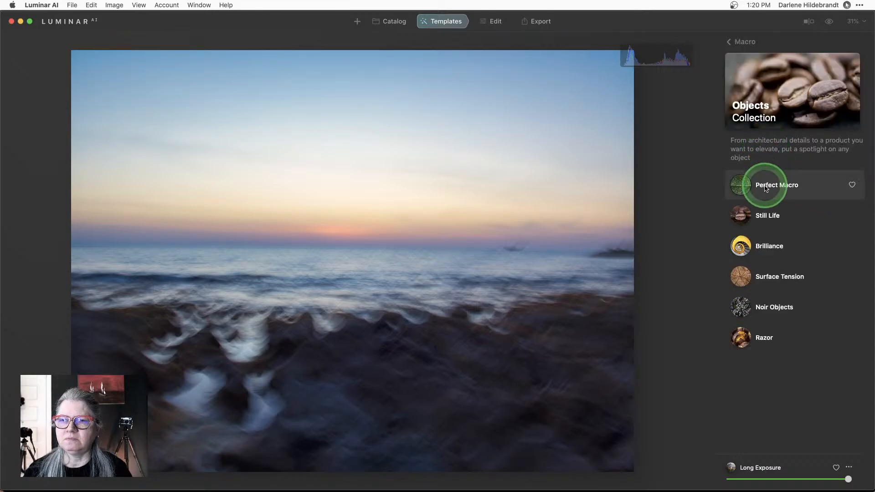
{"action": "left_click", "coordinate": [766, 217]}
{"action": "left_click", "coordinate": [760, 247]}
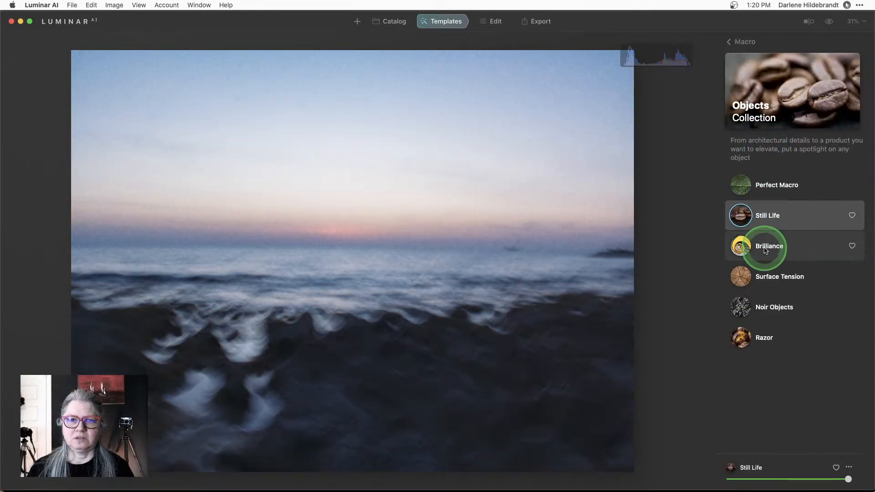
{"action": "left_click", "coordinate": [772, 278]}
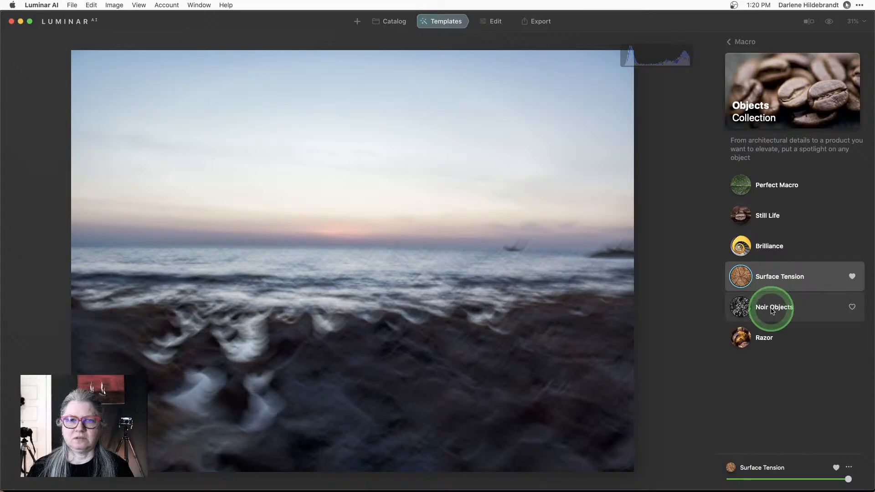
Step: Return to the Easy Landscapes collection and apply the Long Exposure template to the seascape
{"action": "left_click", "coordinate": [750, 43]}
{"action": "left_click", "coordinate": [751, 43]}
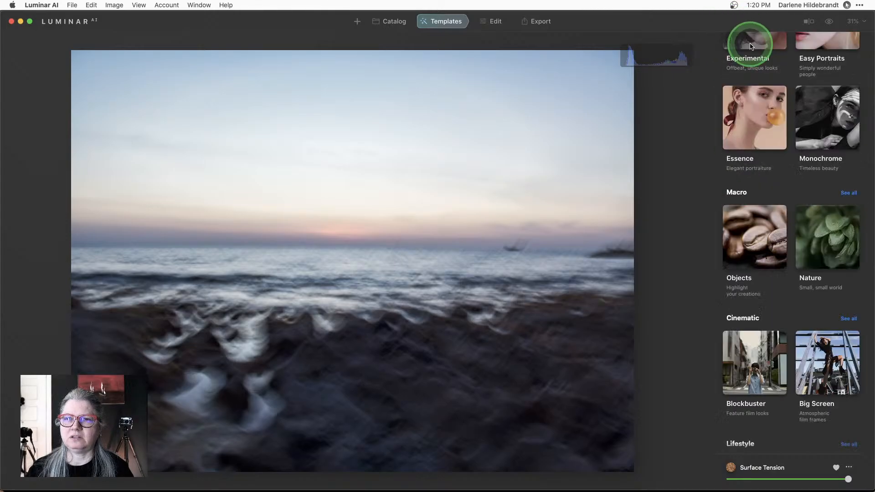
{"action": "left_click", "coordinate": [784, 94]}
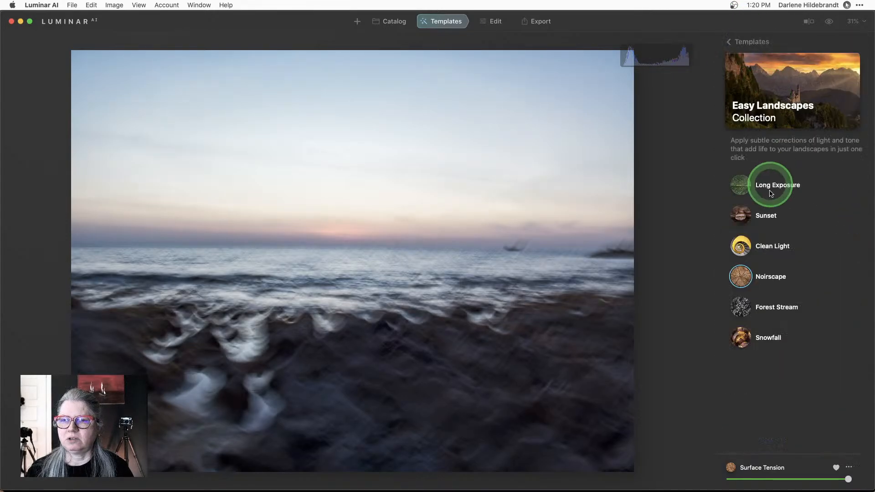
{"action": "left_click", "coordinate": [761, 186]}
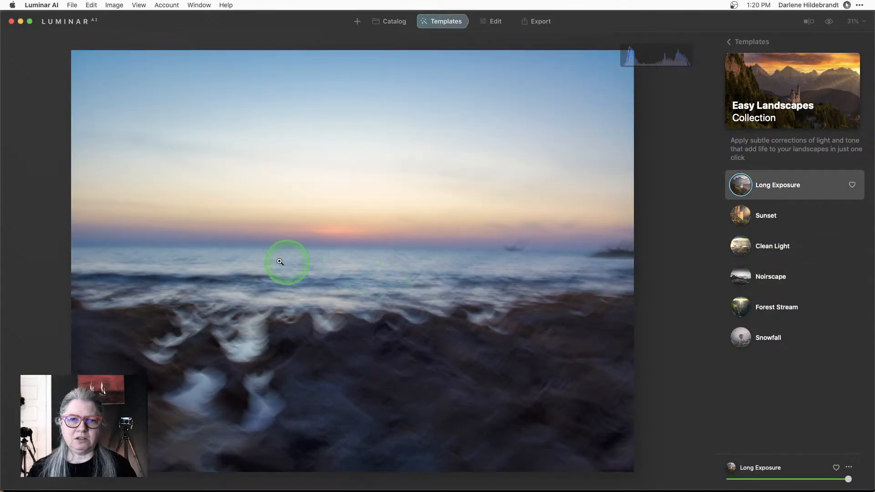
Step: Go to the editing tools and crop the seascape automatically with Composition AI, keeping the Original ratio
{"action": "left_click", "coordinate": [491, 21]}
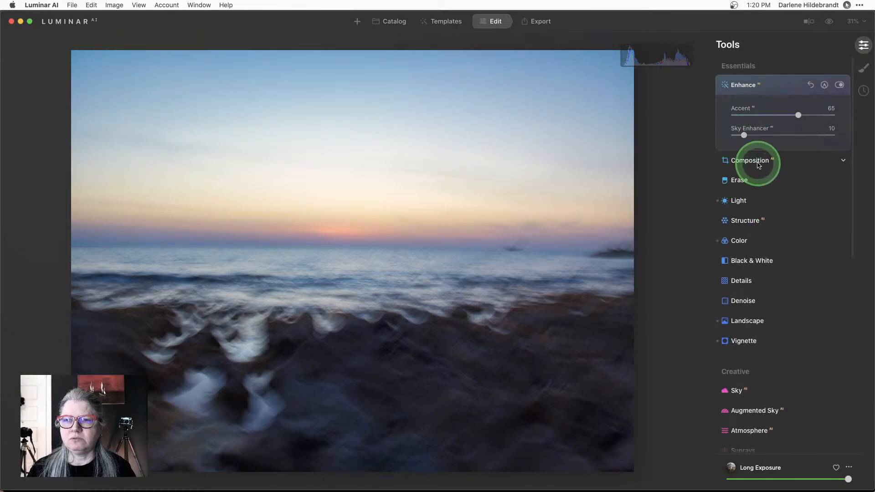
{"action": "left_click", "coordinate": [758, 162]}
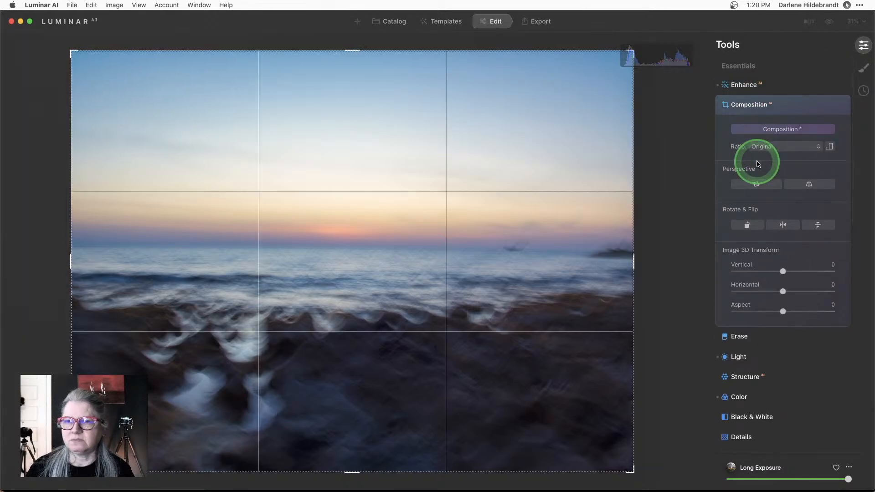
{"action": "left_click", "coordinate": [758, 163]}
{"action": "left_click", "coordinate": [777, 130]}
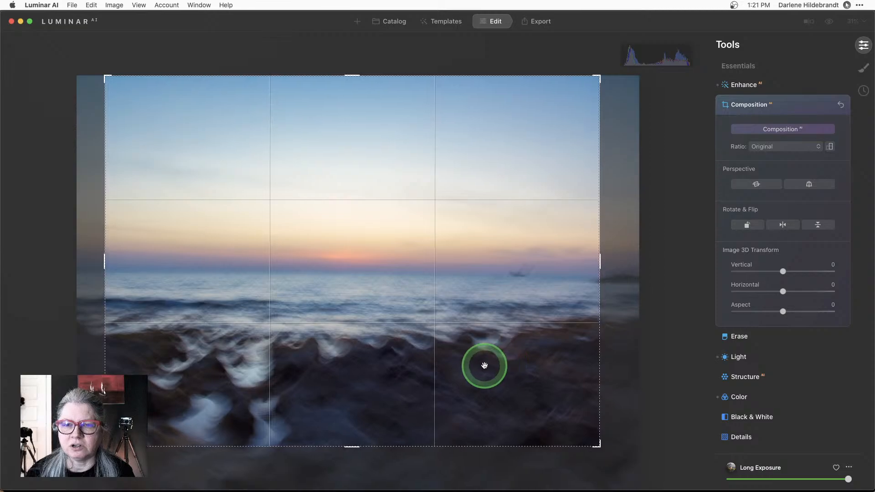
Step: Reposition the seascape inside the crop frame so the horizon sits just below the upper third line
{"action": "left_click_drag", "start_coordinate": [445, 351], "coordinate": [500, 293]}
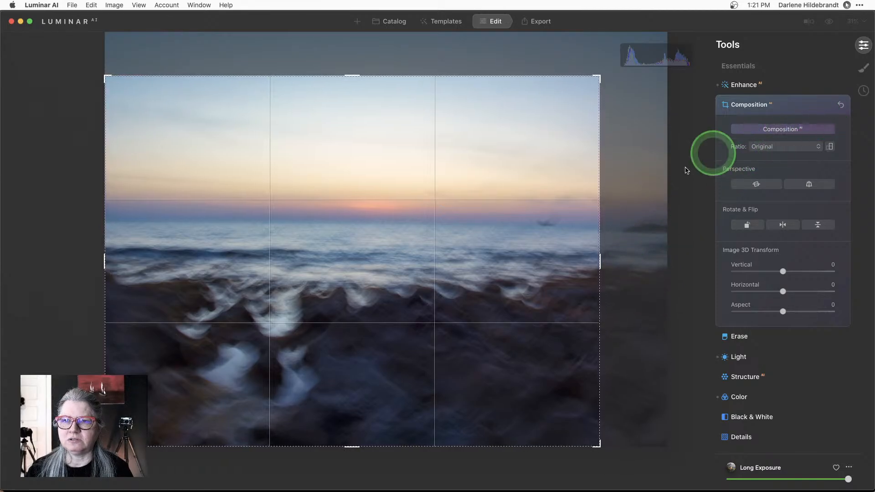
{"action": "left_click_drag", "start_coordinate": [498, 225], "coordinate": [401, 254]}
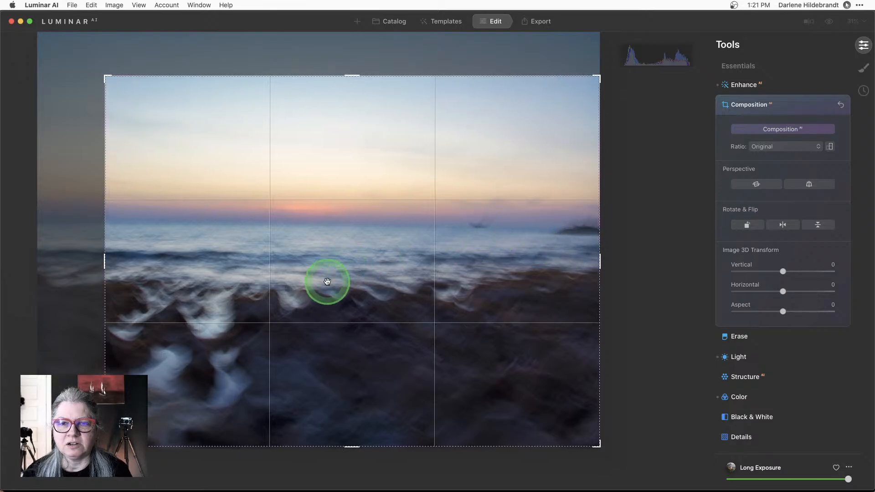
{"action": "left_click_drag", "start_coordinate": [327, 280], "coordinate": [426, 278]}
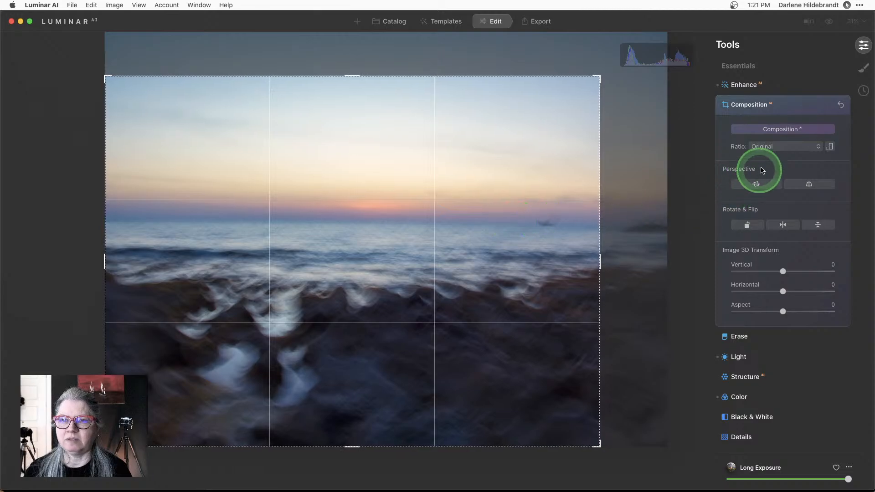
Step: Change the crop ratio to Free and trim part of the sky off the top of the seascape
{"action": "left_click", "coordinate": [767, 147]}
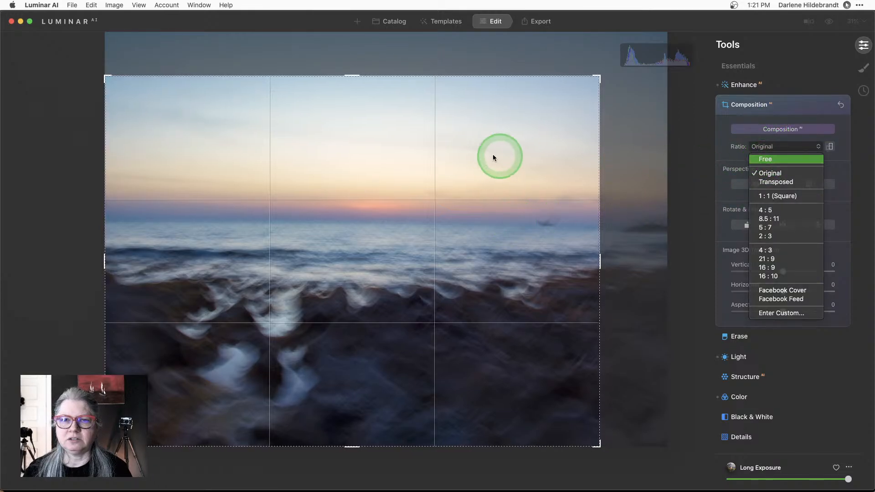
{"action": "left_click", "coordinate": [770, 159]}
{"action": "left_click_drag", "start_coordinate": [353, 77], "coordinate": [348, 109]}
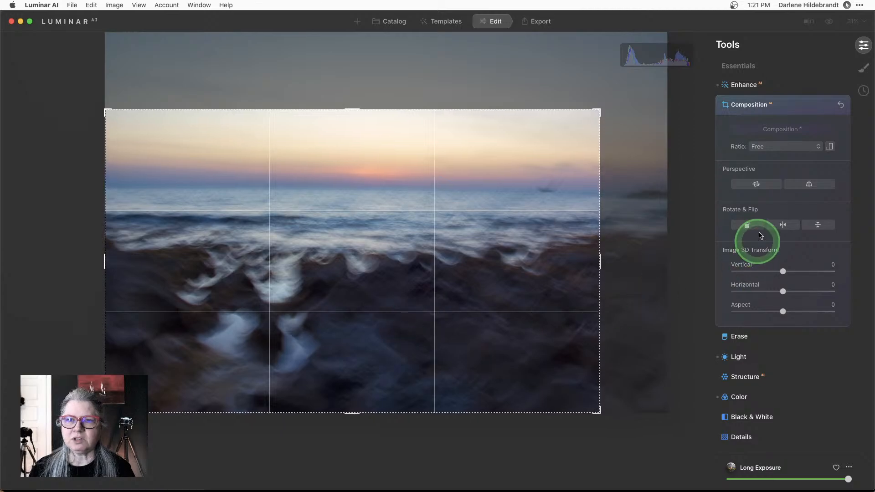
Step: Straighten the seascape with automatic horizon alignment, correct the rotation by hand and apply the crop
{"action": "left_click", "coordinate": [755, 185]}
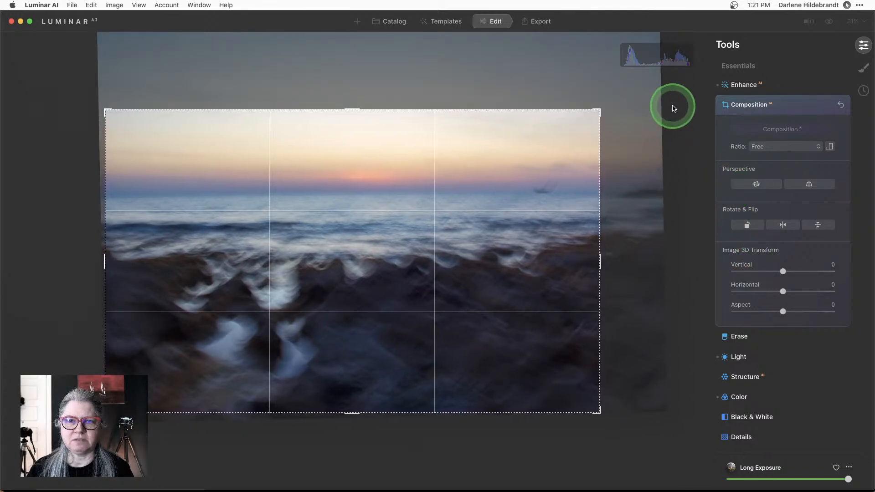
{"action": "left_click_drag", "start_coordinate": [673, 111], "coordinate": [622, 106]}
{"action": "key", "text": "Return"}
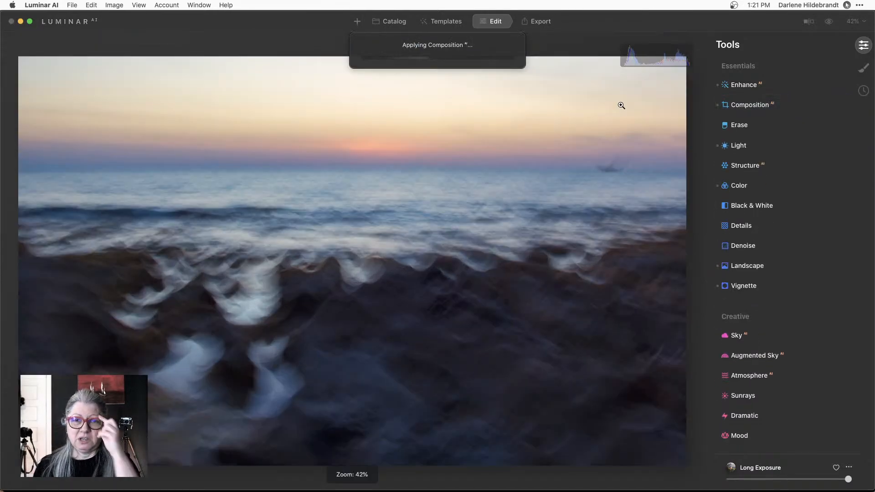
Step: Remove the blurred boat on the horizon with the Erase tool, using a brush radius of 80
{"action": "left_click", "coordinate": [610, 171]}
{"action": "left_click_drag", "start_coordinate": [654, 239], "coordinate": [590, 225]}
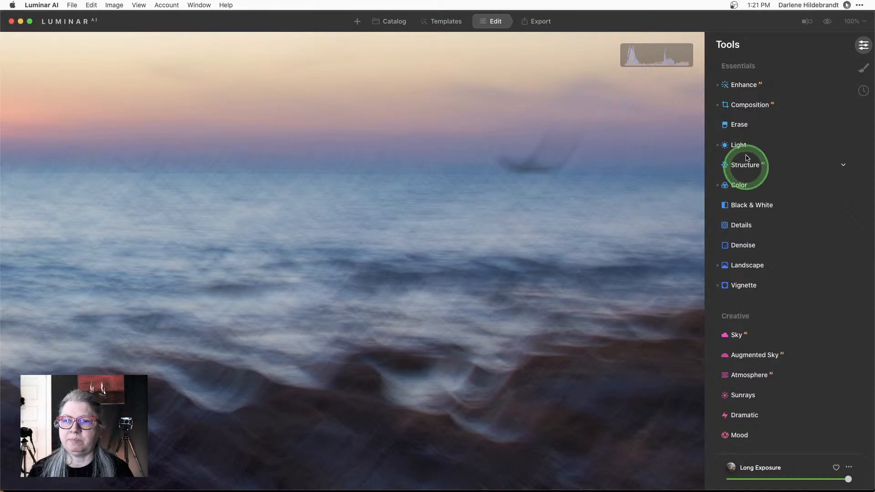
{"action": "left_click", "coordinate": [748, 131]}
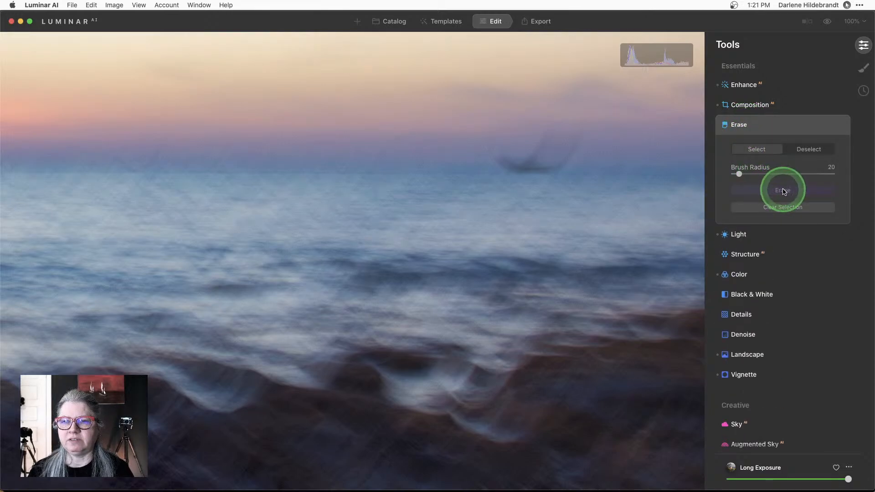
{"action": "left_click", "coordinate": [503, 165]}
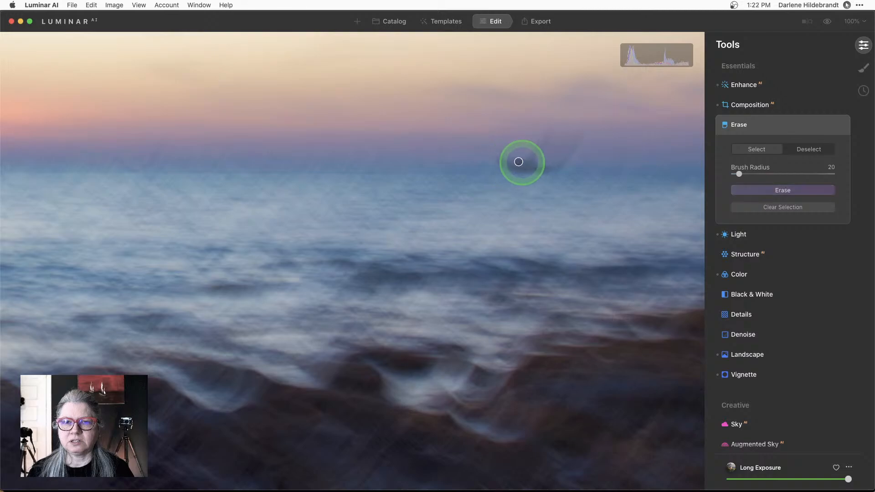
{"action": "key", "text": "bracketright"}
{"action": "key", "text": "bracketright"}
{"action": "key", "text": "bracketright"}
{"action": "key", "text": "bracketright"}
{"action": "key", "text": "bracketright"}
{"action": "key", "text": "bracketright"}
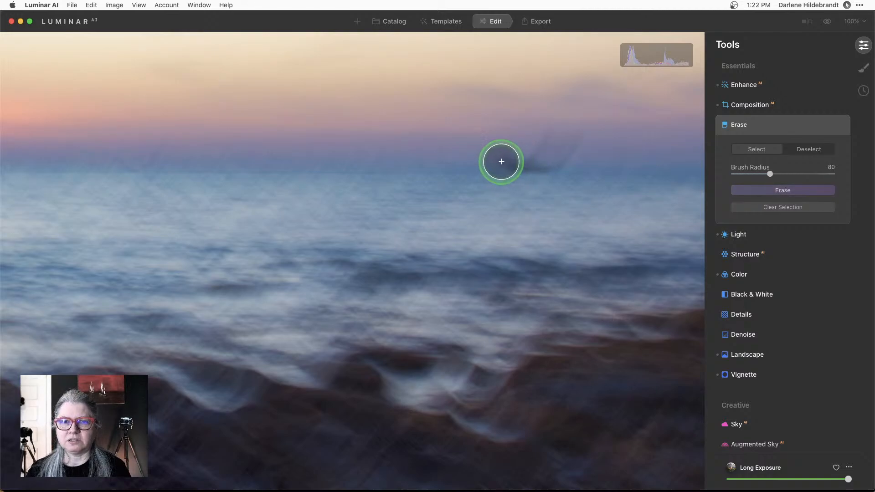
{"action": "mouse_move", "coordinate": [502, 160]}
{"action": "left_mouse_down"}
{"action": "mouse_move", "coordinate": [552, 165]}
{"action": "mouse_move", "coordinate": [576, 141]}
{"action": "mouse_move", "coordinate": [549, 140]}
{"action": "mouse_move", "coordinate": [522, 155]}
{"action": "mouse_move", "coordinate": [567, 173]}
{"action": "left_mouse_up"}
{"action": "left_click", "coordinate": [761, 191]}
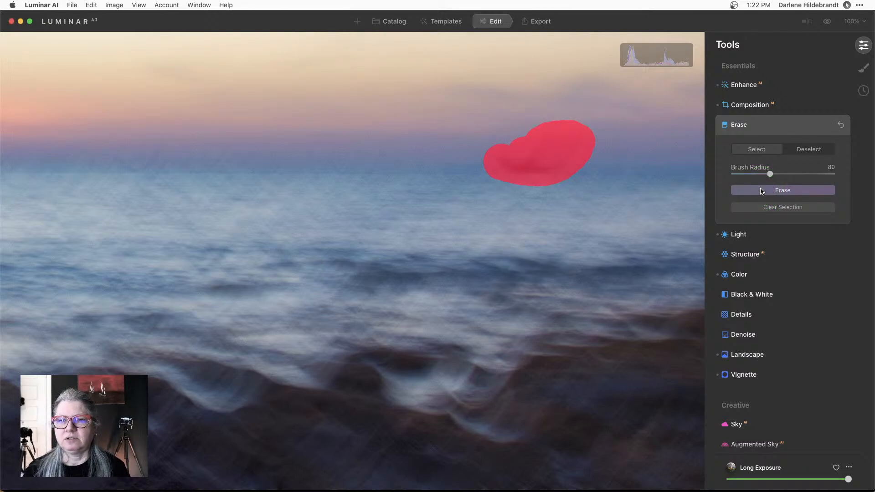
{"action": "left_click", "coordinate": [762, 191]}
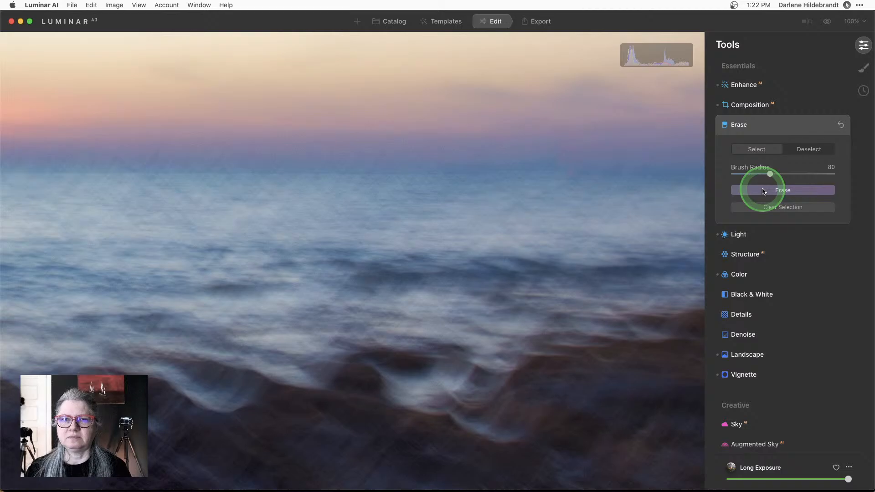
{"action": "left_click", "coordinate": [790, 123]}
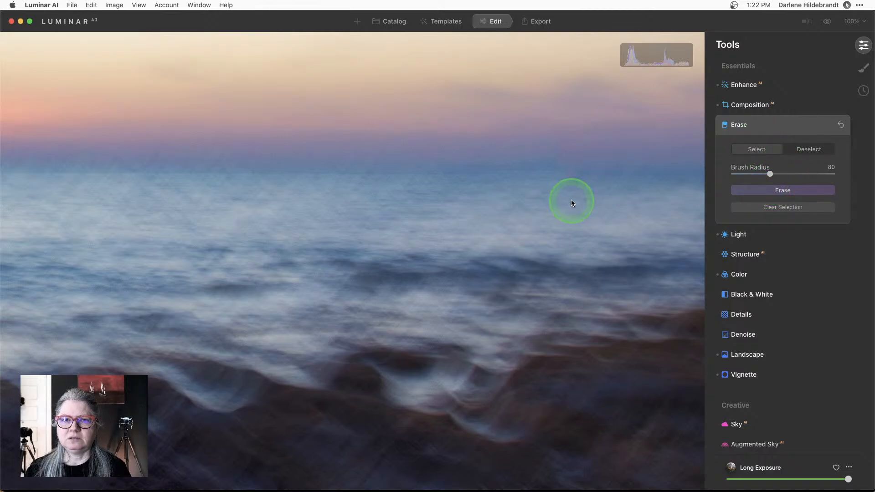
{"action": "left_click", "coordinate": [570, 200]}
{"action": "left_click", "coordinate": [571, 200]}
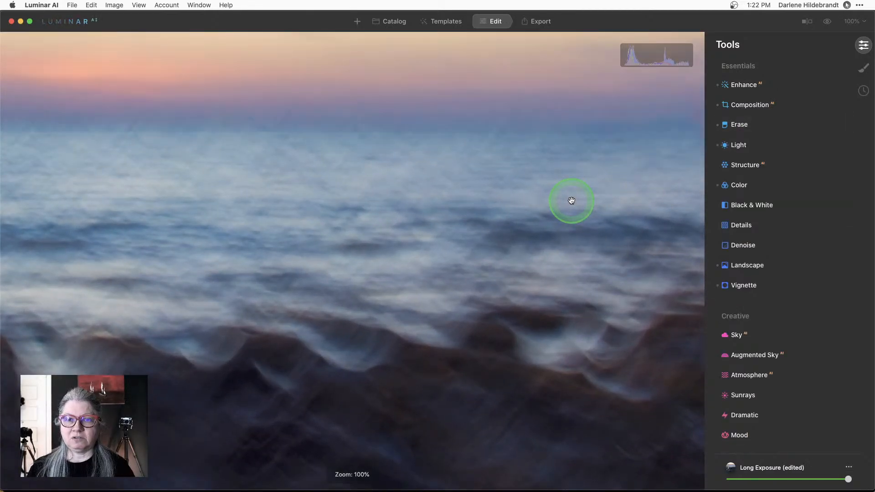
{"action": "left_click", "coordinate": [602, 242]}
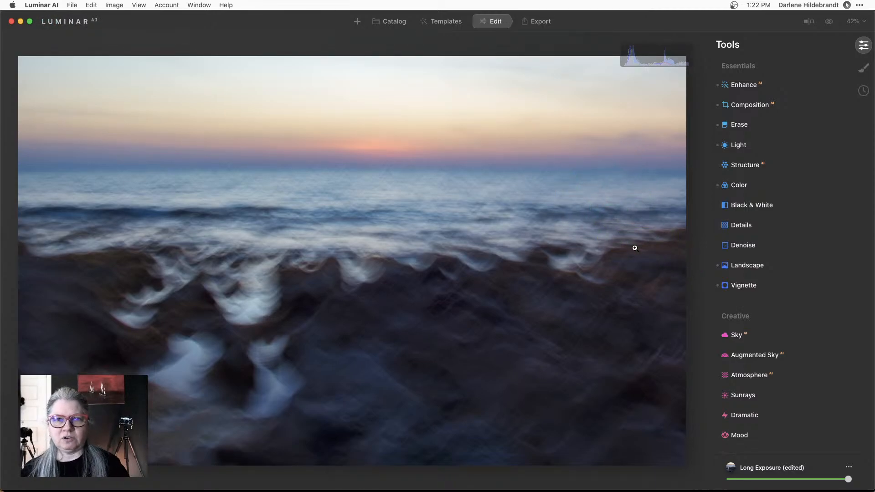
Step: In the Light adjustments, set Highlights to -43, Temperature to 6197 and Tint to 11
{"action": "left_click", "coordinate": [738, 145]}
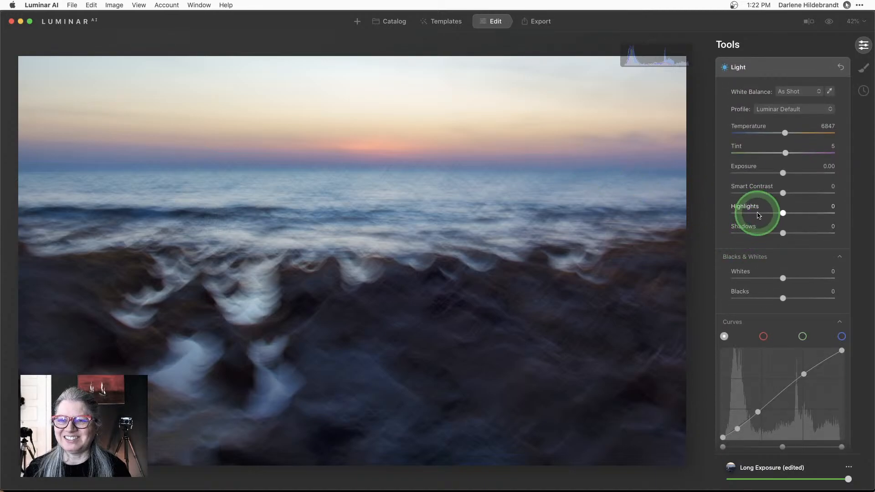
{"action": "mouse_move", "coordinate": [760, 213]}
{"action": "left_mouse_down"}
{"action": "mouse_move", "coordinate": [697, 196]}
{"action": "mouse_move", "coordinate": [751, 214]}
{"action": "left_mouse_up"}
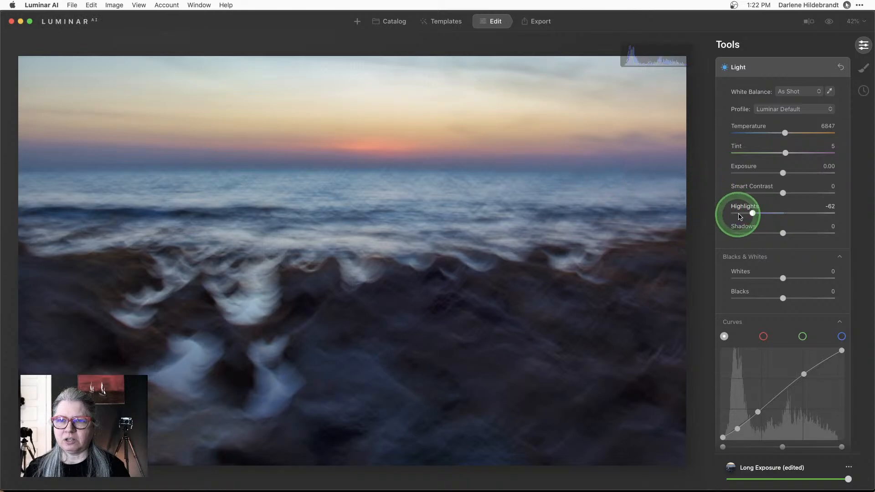
{"action": "left_click_drag", "start_coordinate": [752, 213], "coordinate": [783, 196]}
{"action": "scroll", "coordinate": [758, 215], "scroll_direction": "up", "scroll_amount": 1}
{"action": "scroll", "coordinate": [760, 217], "scroll_direction": "up", "scroll_amount": 3}
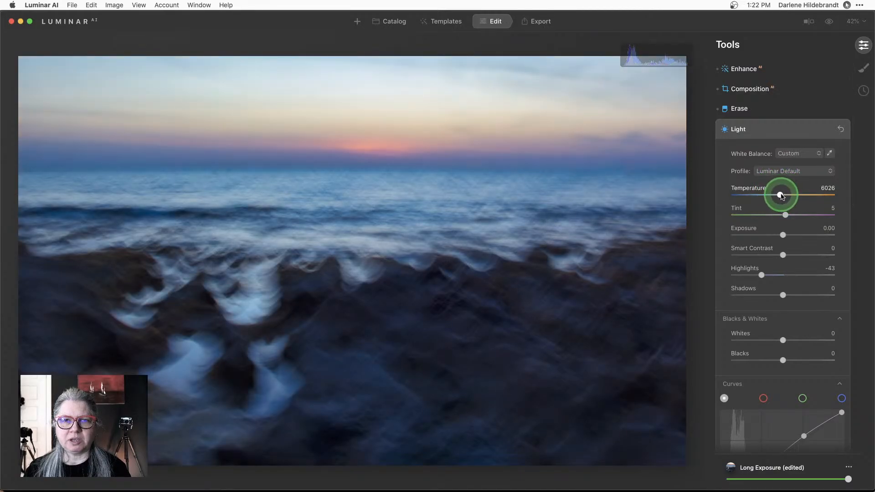
{"action": "left_click_drag", "start_coordinate": [782, 196], "coordinate": [787, 220]}
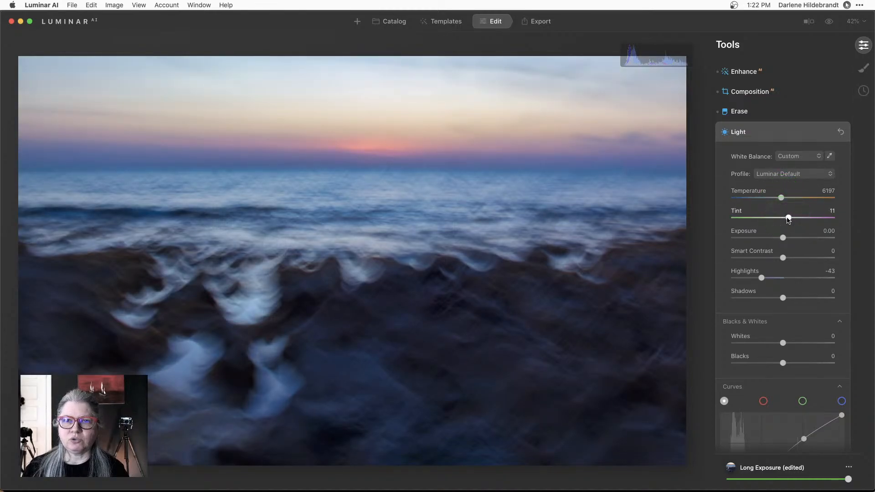
Step: Preview the external profiles, including Camera Landscape, Camera Faithful, Camera Standard and Adobe Standard, and keep Luminar Default
{"action": "scroll", "coordinate": [788, 219], "scroll_direction": "down", "scroll_amount": 3}
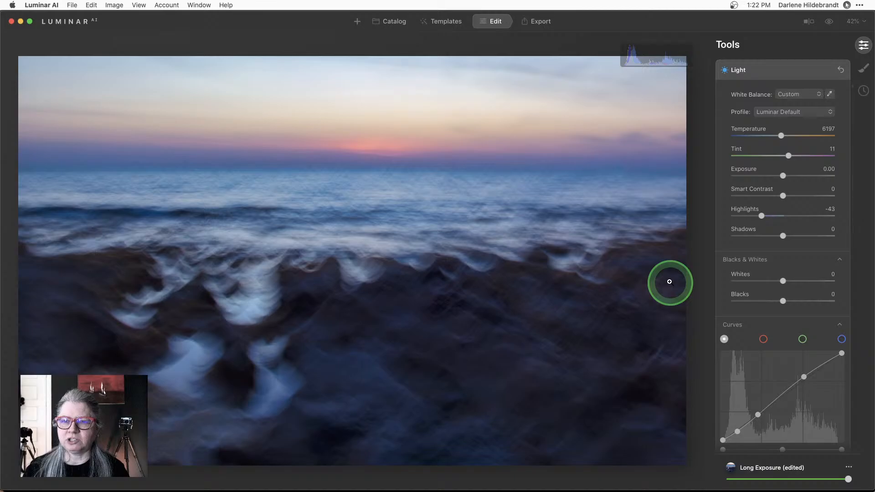
{"action": "left_click", "coordinate": [781, 111]}
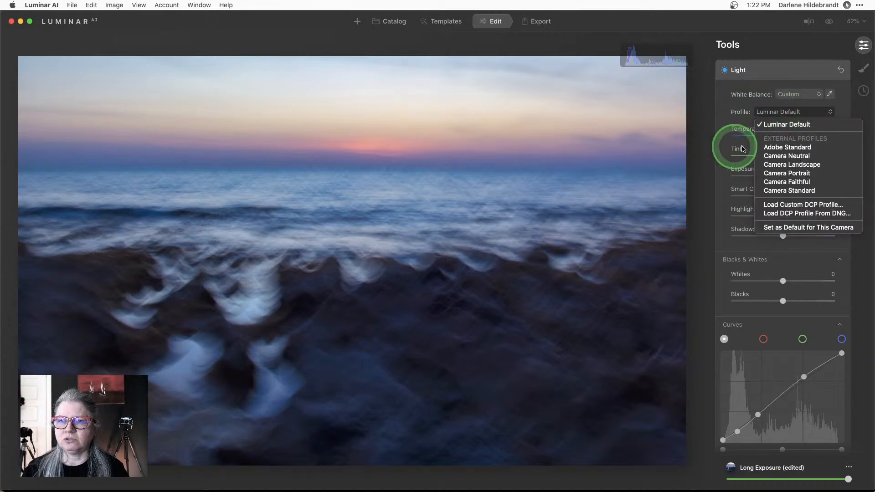
{"action": "left_click", "coordinate": [762, 155]}
{"action": "left_click", "coordinate": [761, 165]}
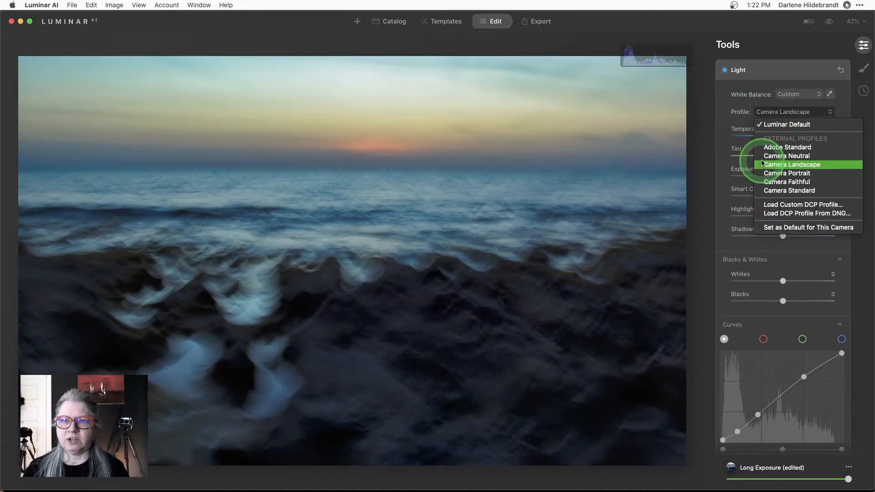
{"action": "left_click", "coordinate": [763, 172]}
{"action": "left_click", "coordinate": [764, 181]}
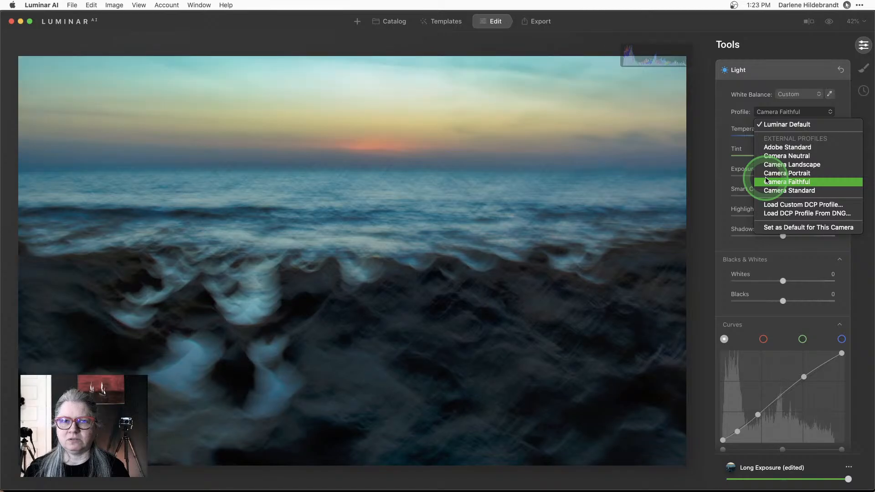
{"action": "left_click", "coordinate": [767, 190]}
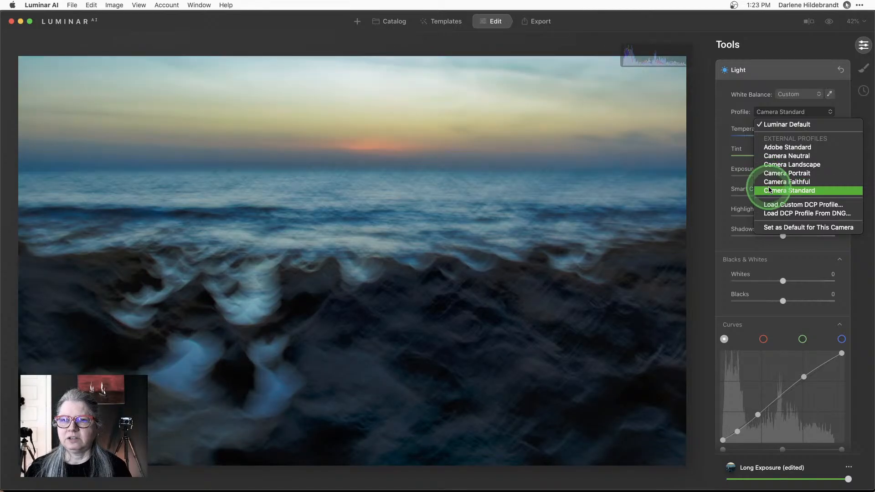
{"action": "left_click", "coordinate": [774, 148]}
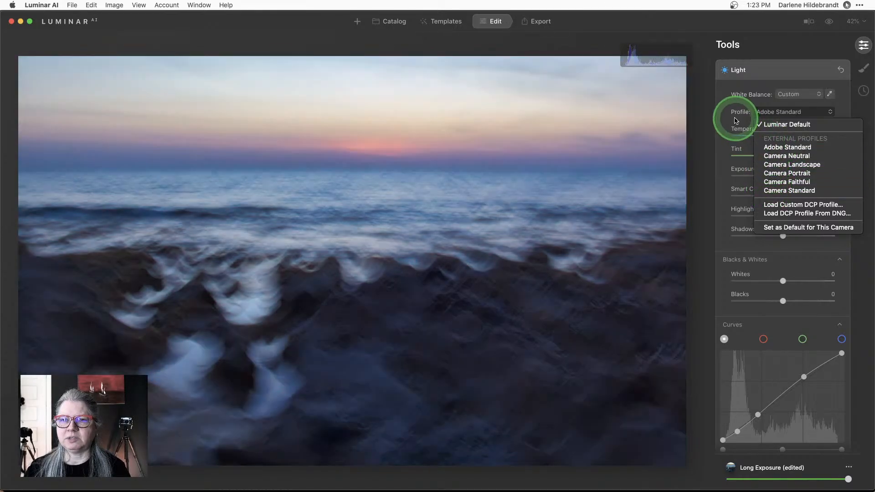
{"action": "left_click", "coordinate": [728, 118]}
{"action": "scroll", "coordinate": [737, 168], "scroll_direction": "up", "scroll_amount": 3}
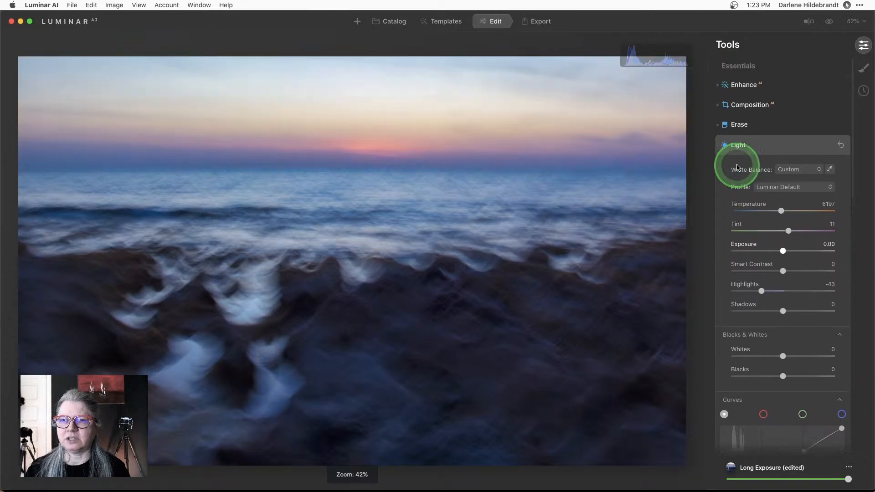
Step: Close the Light adjustments and compare the edited seascape with the original before-and-after view
{"action": "left_click", "coordinate": [774, 147]}
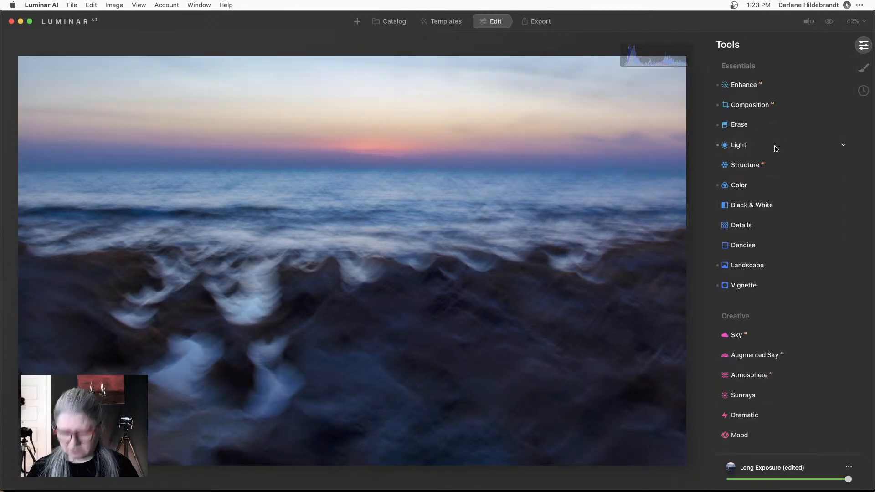
{"action": "key", "text": "backslash"}
{"action": "key", "text": "backslash"}
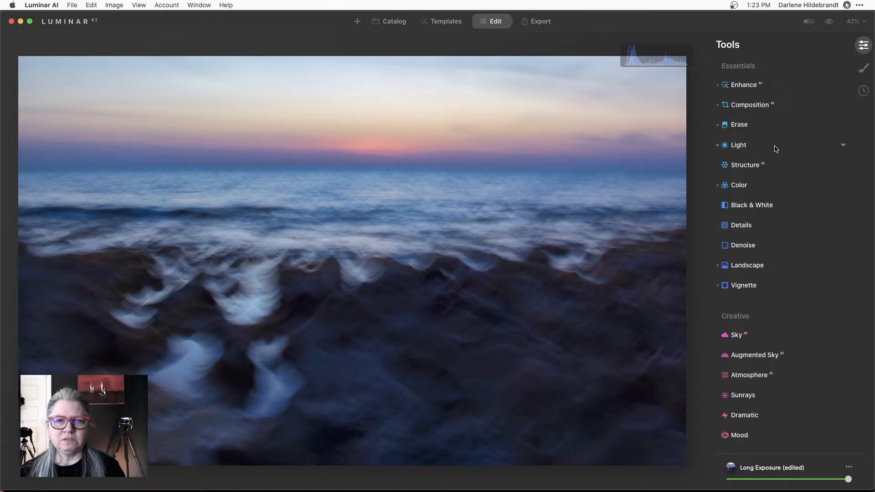
{"action": "key", "text": "backslash"}
{"action": "key", "text": "backslash"}
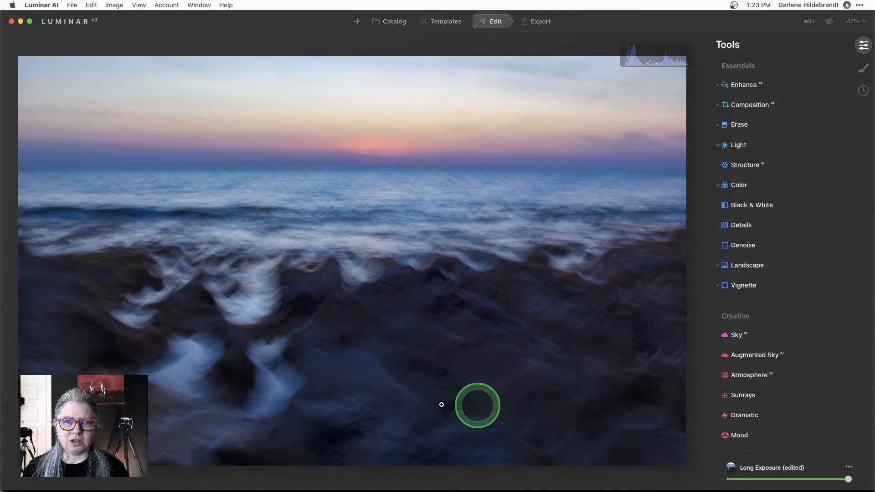
Step: Brighten the dark foreground by setting Shadows to 85 in the Light adjustments
{"action": "left_click", "coordinate": [742, 145]}
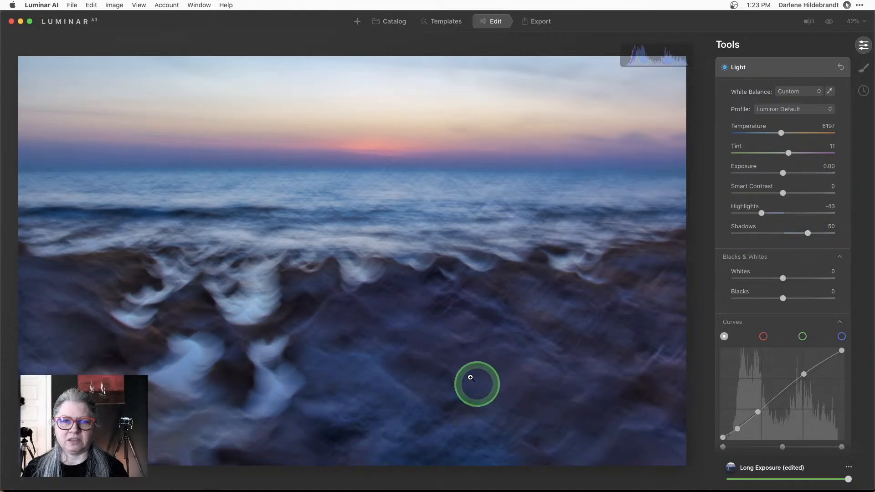
{"action": "left_click_drag", "start_coordinate": [806, 234], "coordinate": [825, 233]}
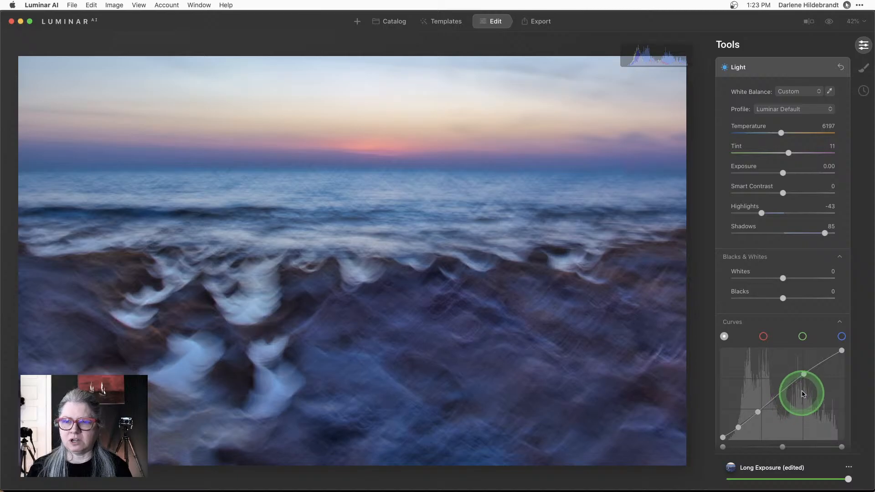
Step: Remove the intermediate points from the tone curve to straighten it, and set Whites to 12 and Blacks to -22
{"action": "left_click_drag", "start_coordinate": [803, 374], "coordinate": [805, 374]}
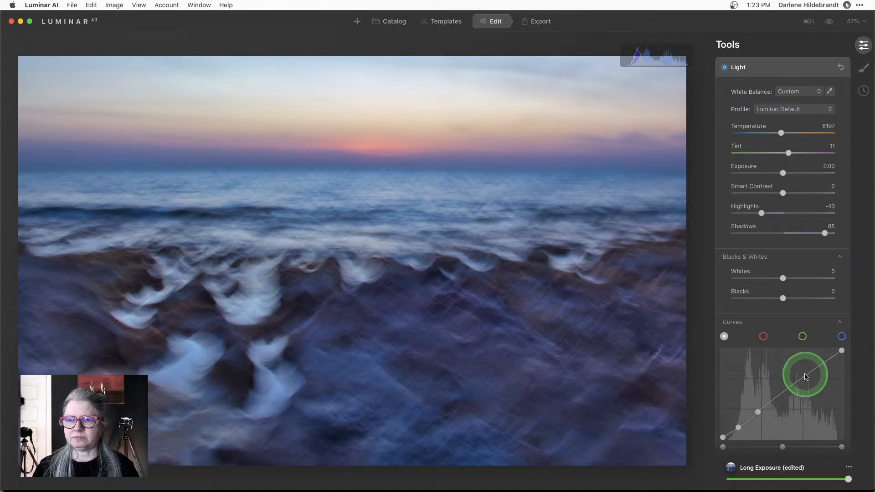
{"action": "double_click", "coordinate": [757, 412]}
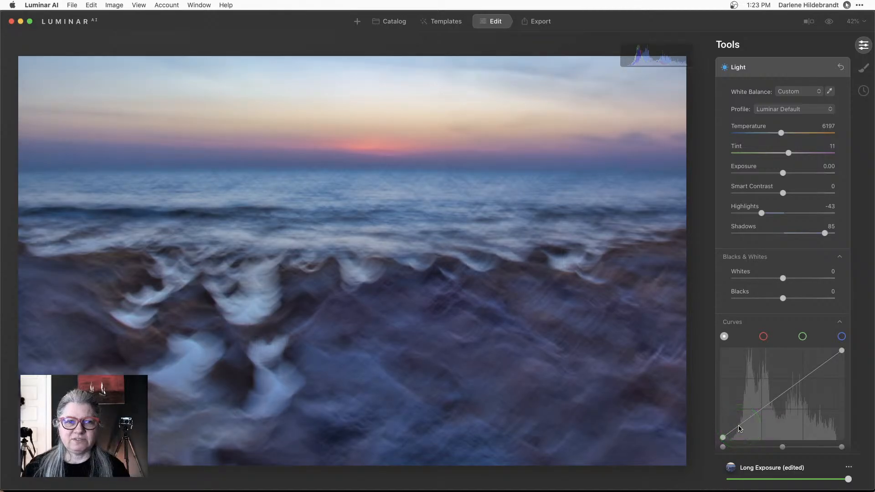
{"action": "left_click_drag", "start_coordinate": [784, 310], "coordinate": [787, 278]}
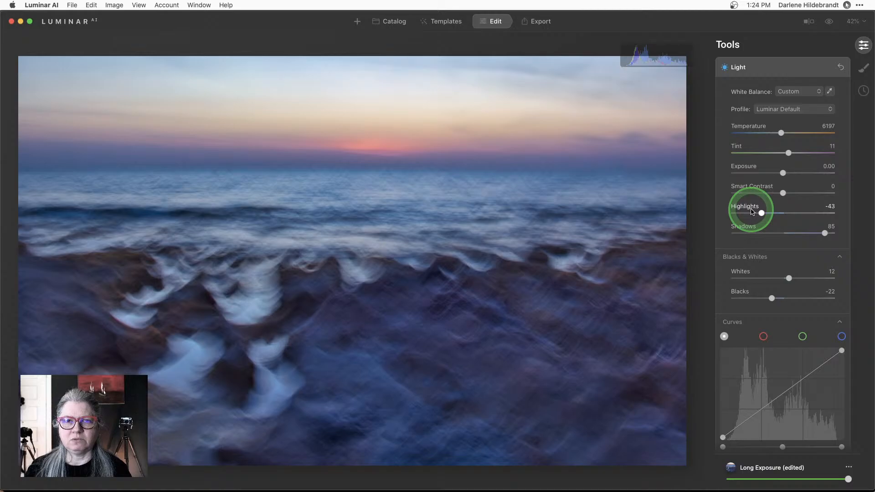
Step: Set Highlights to -67 in the Light adjustments and inspect the dark foreground at 100% zoom
{"action": "left_click_drag", "start_coordinate": [752, 212], "coordinate": [749, 213]}
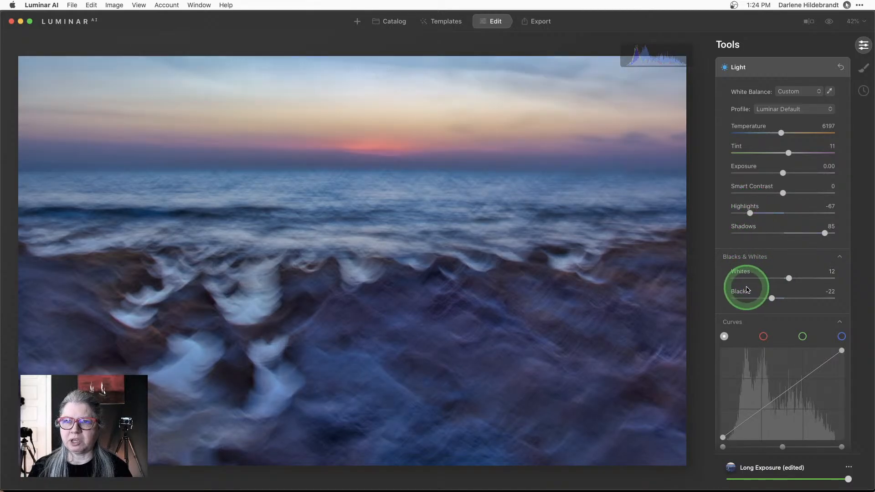
{"action": "left_click", "coordinate": [783, 69]}
{"action": "left_click", "coordinate": [553, 274]}
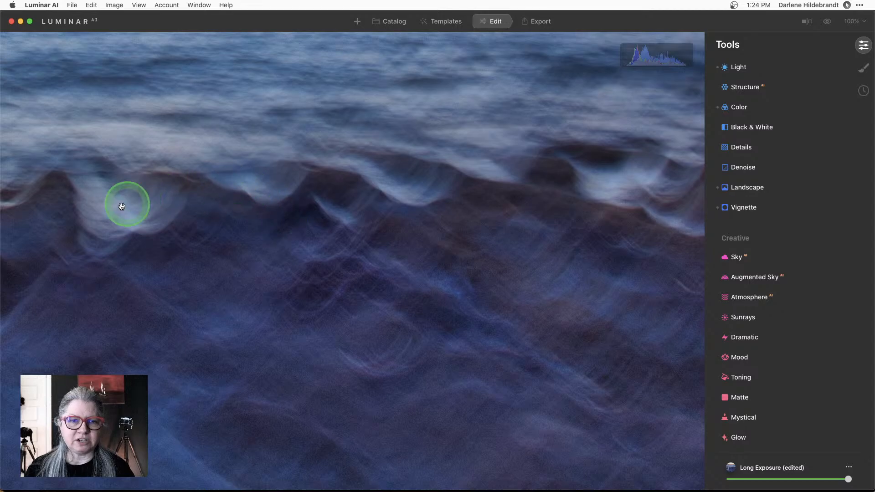
{"action": "left_click", "coordinate": [375, 308]}
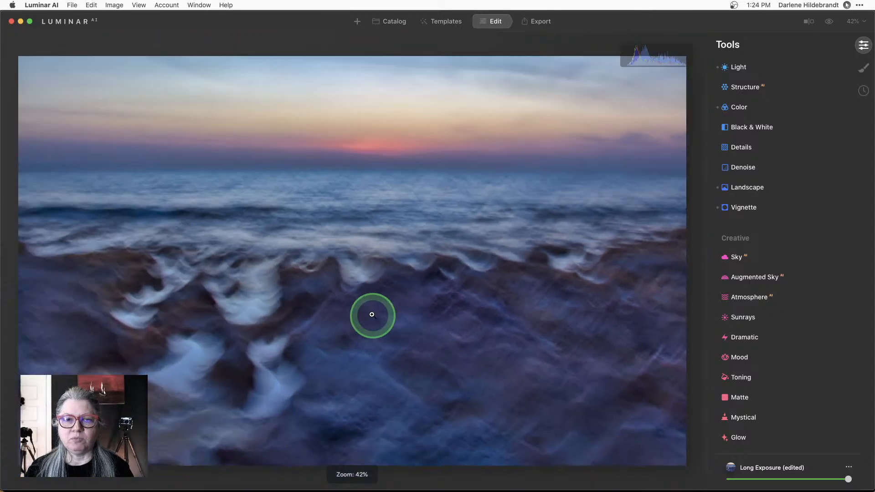
Step: Apply Luminosity Denoise at 36 and compare the edited seascape with the original
{"action": "left_click", "coordinate": [747, 169]}
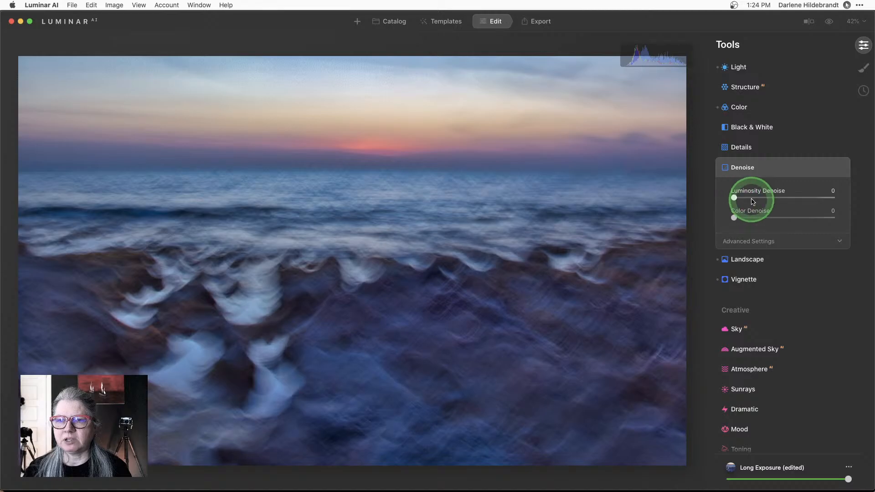
{"action": "left_click", "coordinate": [770, 197]}
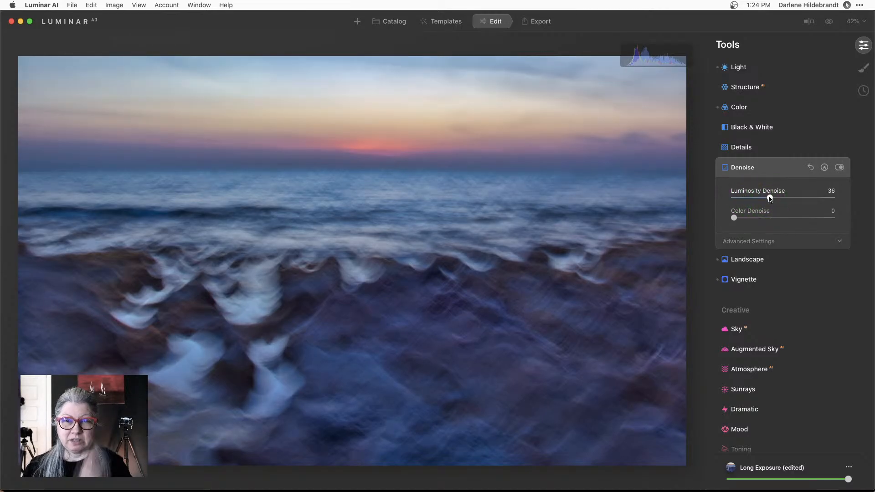
{"action": "key", "text": "backslash"}
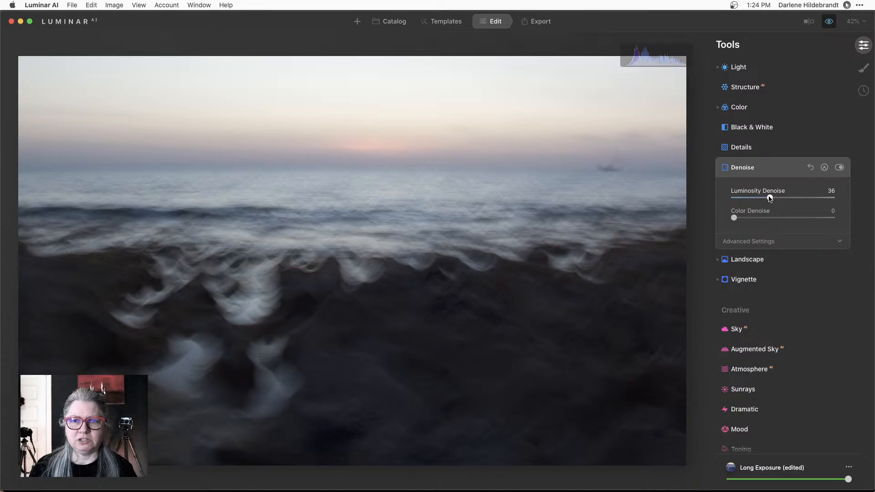
{"action": "key", "text": "backslash"}
{"action": "key", "text": "backslash"}
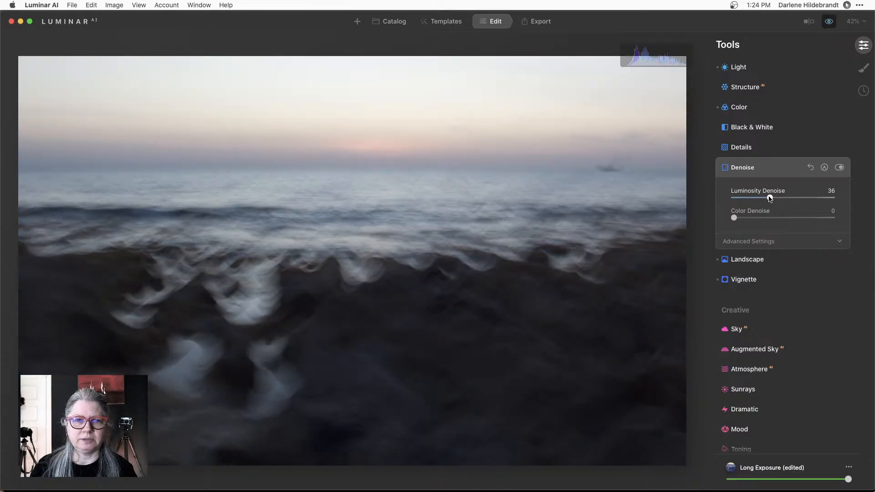
{"action": "key", "text": "backslash"}
{"action": "left_click", "coordinate": [773, 172]}
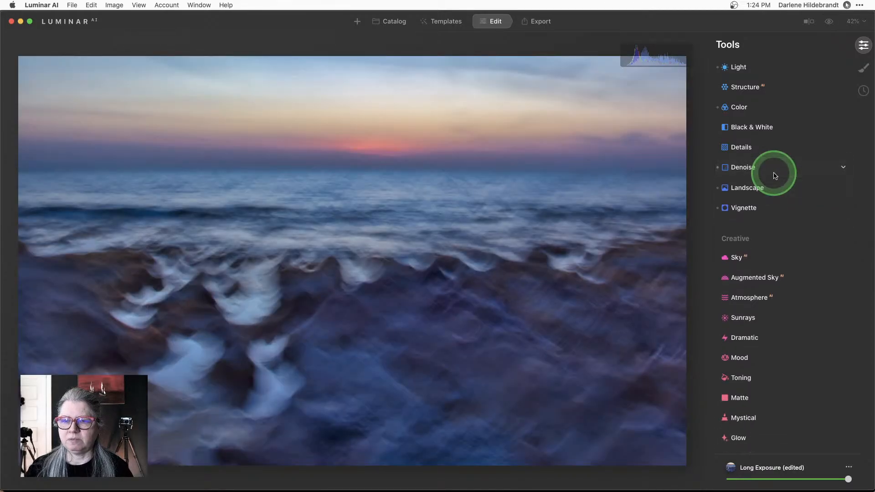
Step: Preview the cinematic toning LUTs in the Mood tool, including Riverside and Los Angeles, and apply San Diego
{"action": "scroll", "coordinate": [773, 173], "scroll_direction": "down", "scroll_amount": 5}
{"action": "scroll", "coordinate": [773, 175], "scroll_direction": "down", "scroll_amount": 2}
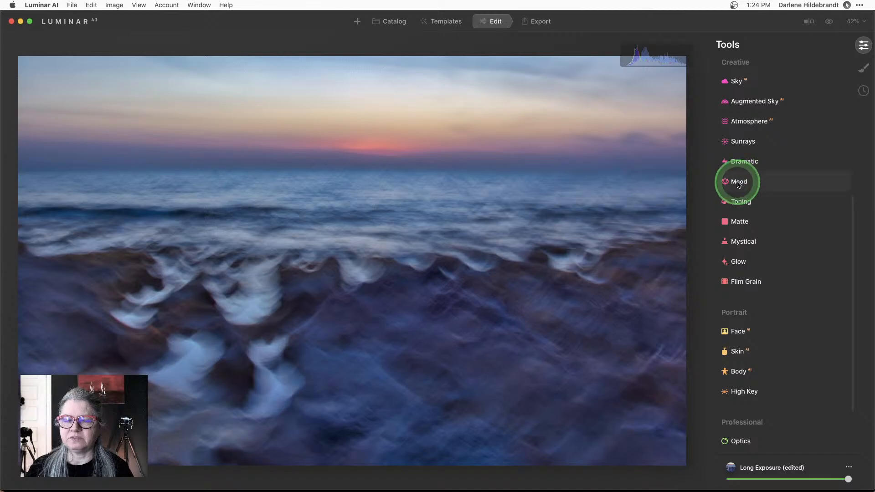
{"action": "left_click", "coordinate": [738, 182]}
{"action": "left_click", "coordinate": [756, 205]}
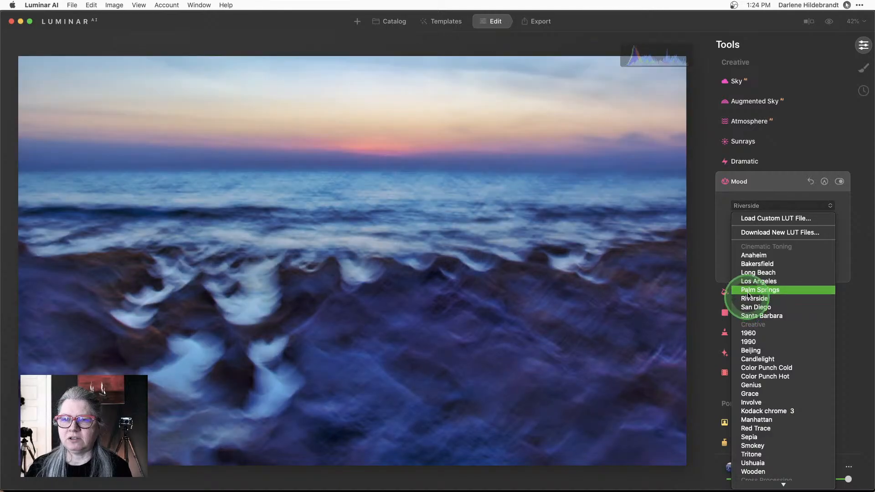
{"action": "left_click", "coordinate": [753, 275]}
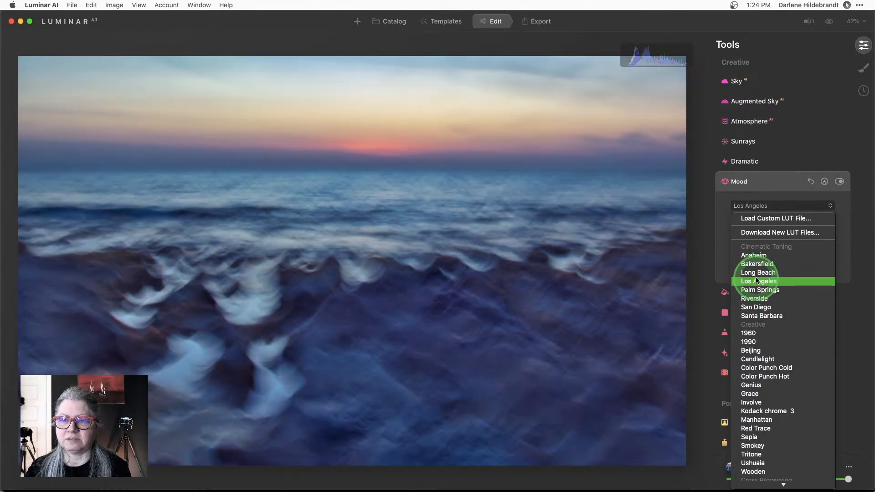
{"action": "left_click", "coordinate": [755, 306]}
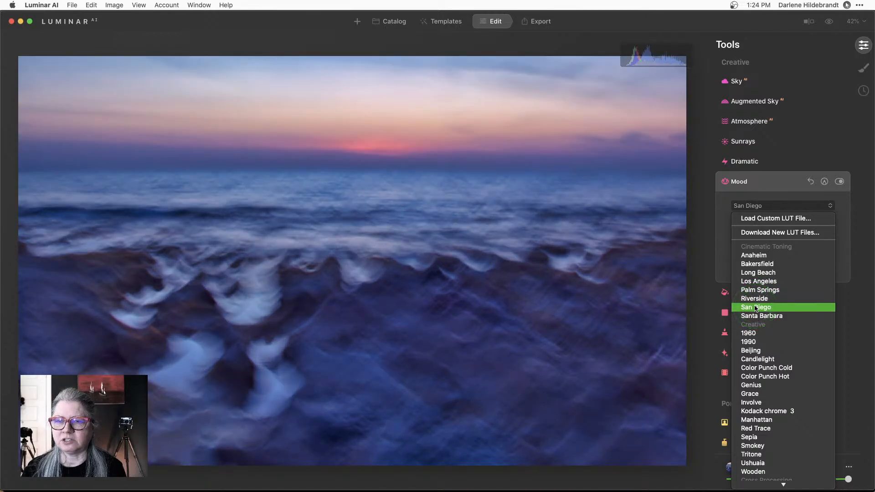
{"action": "left_click", "coordinate": [756, 308]}
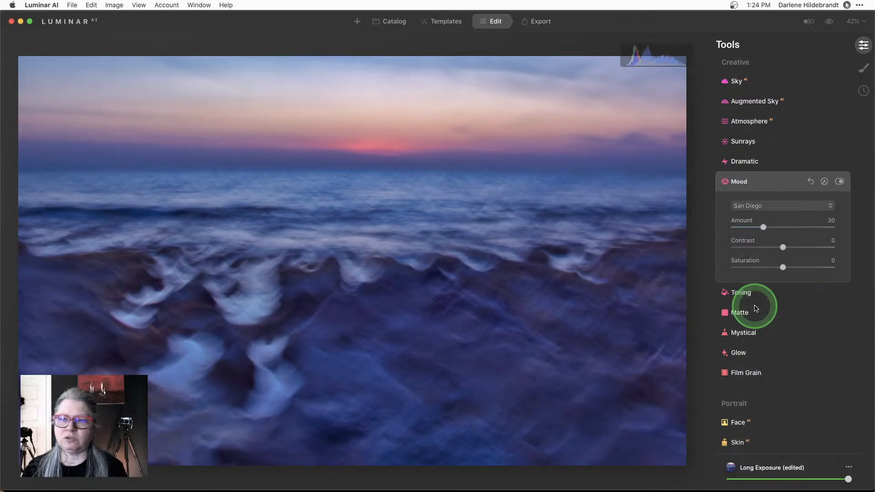
Step: Set the Mood Amount to 35 and its Saturation to -27, and compare the result with the original
{"action": "mouse_move", "coordinate": [782, 231]}
{"action": "left_mouse_down"}
{"action": "mouse_move", "coordinate": [819, 227]}
{"action": "mouse_move", "coordinate": [758, 226]}
{"action": "mouse_move", "coordinate": [768, 227]}
{"action": "left_mouse_up"}
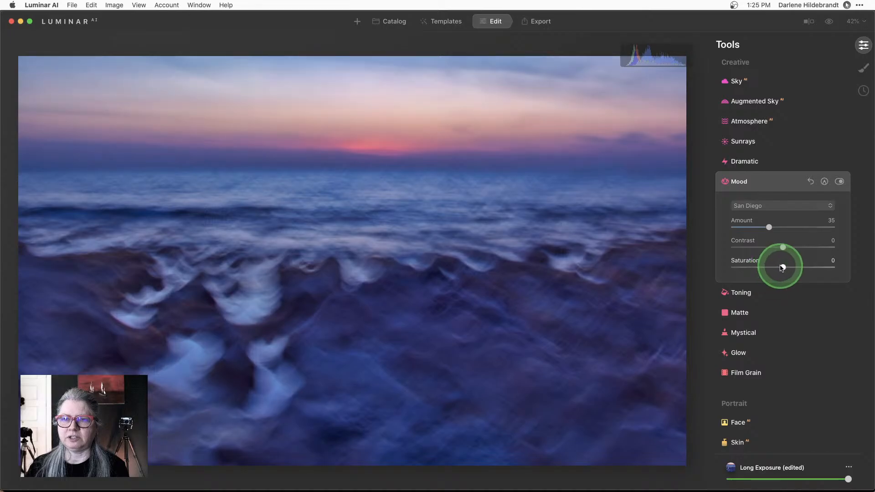
{"action": "left_click_drag", "start_coordinate": [782, 268], "coordinate": [767, 268]}
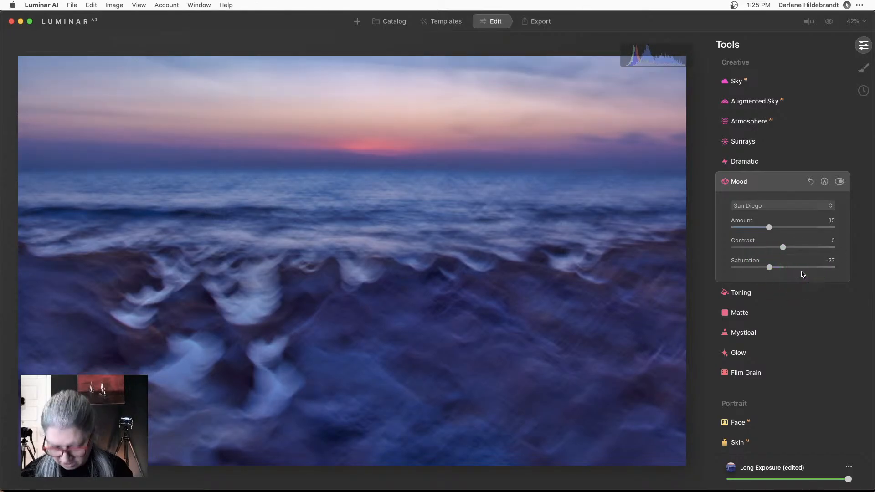
{"action": "key", "text": "backslash"}
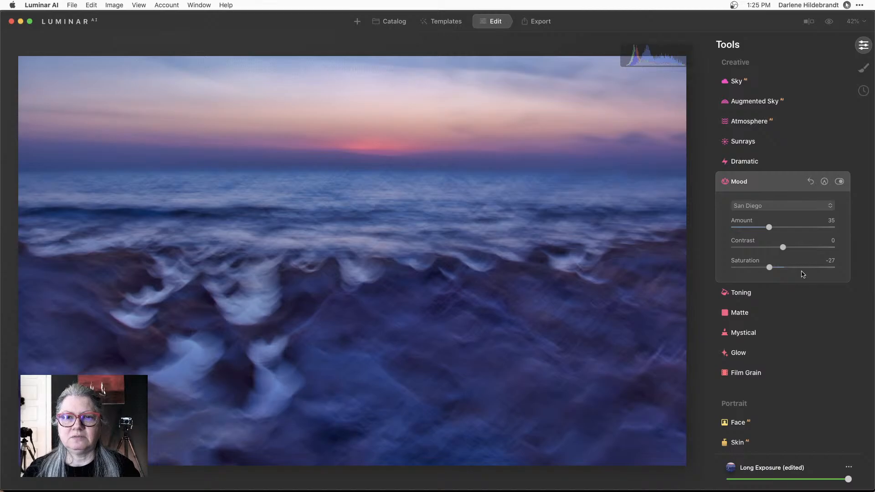
{"action": "key", "text": "backslash"}
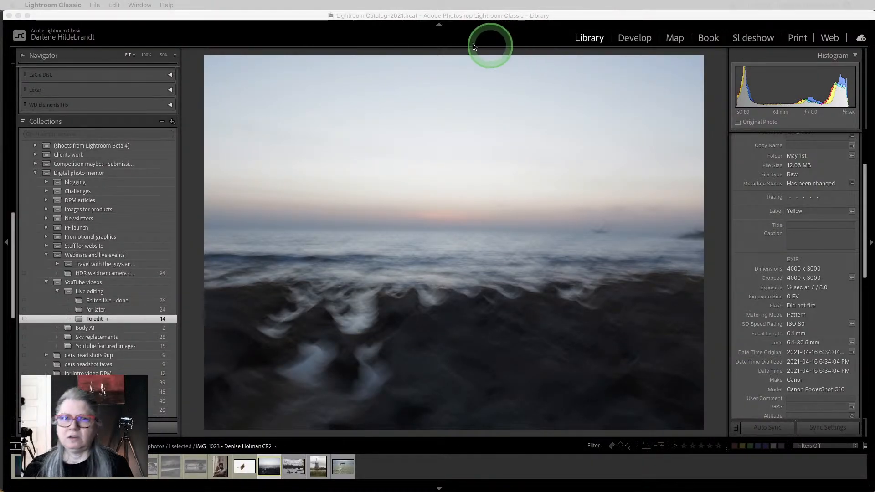
Step: In Lightroom Classic, survey the river city, windmill and beach photos of the To edit collection together, return to the grid and clear the selection
{"action": "key", "text": "g"}
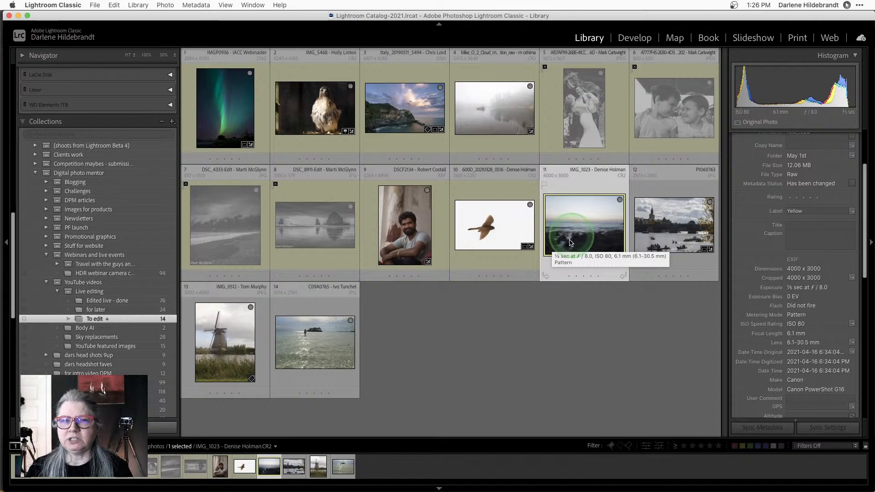
{"action": "left_click", "coordinate": [588, 300]}
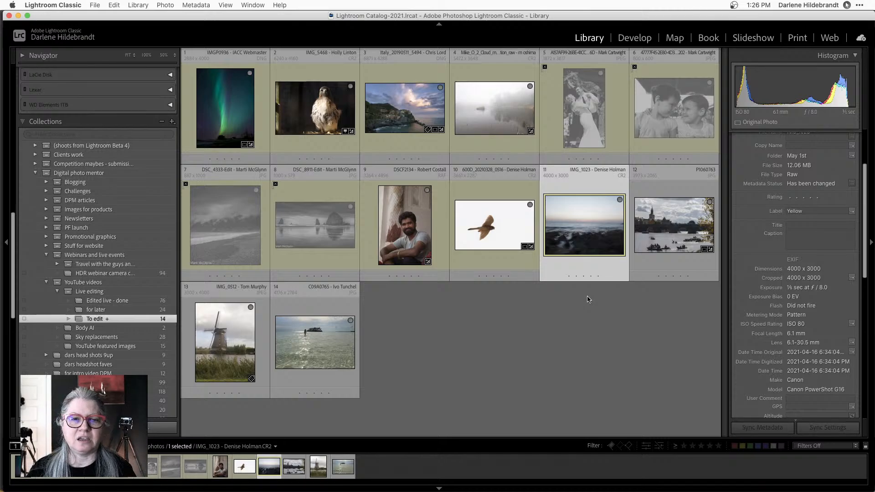
{"action": "left_click", "coordinate": [651, 279]}
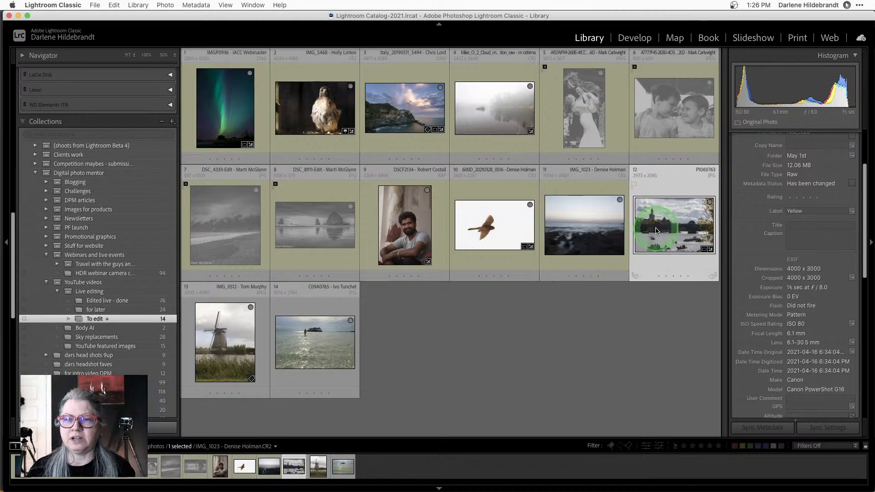
{"action": "left_click", "coordinate": [299, 335]}
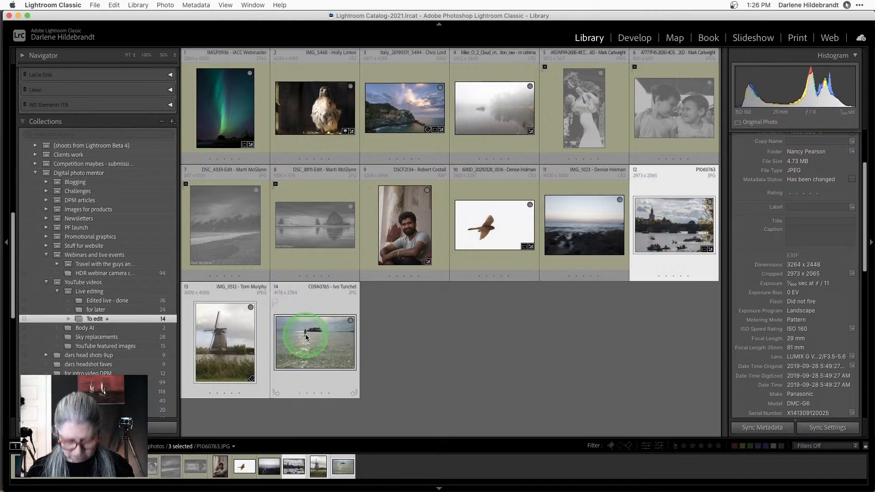
{"action": "key", "text": "n"}
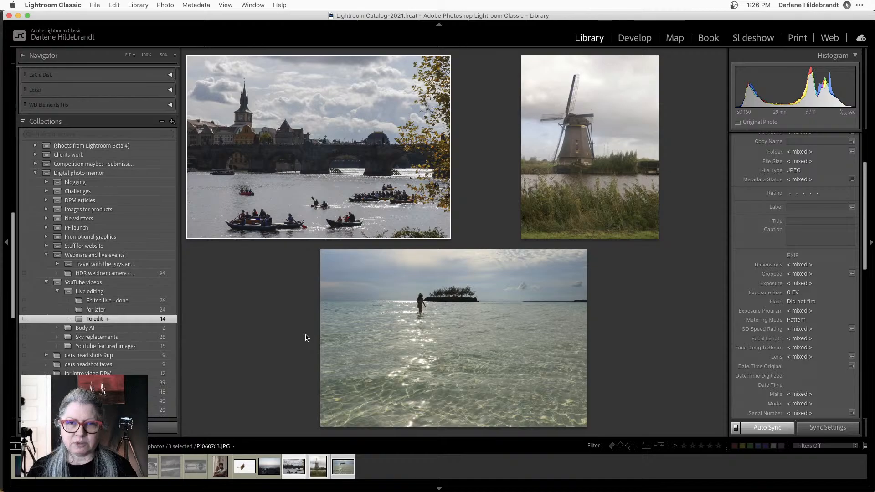
{"action": "key", "text": "g"}
{"action": "left_click", "coordinate": [337, 348]}
{"action": "left_click", "coordinate": [445, 363]}
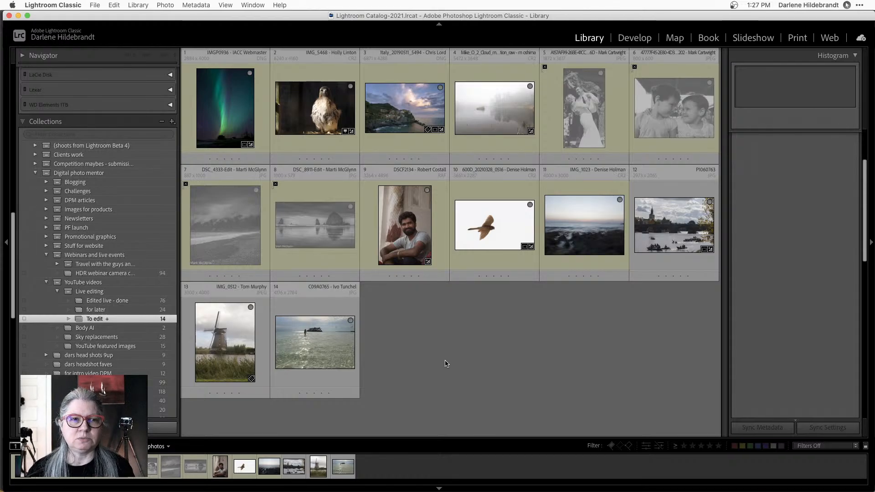
Step: Find the May 1st folder under Edit my image LIVE and display its photos in the grid
{"action": "scroll", "coordinate": [141, 273], "scroll_direction": "up", "scroll_amount": 2}
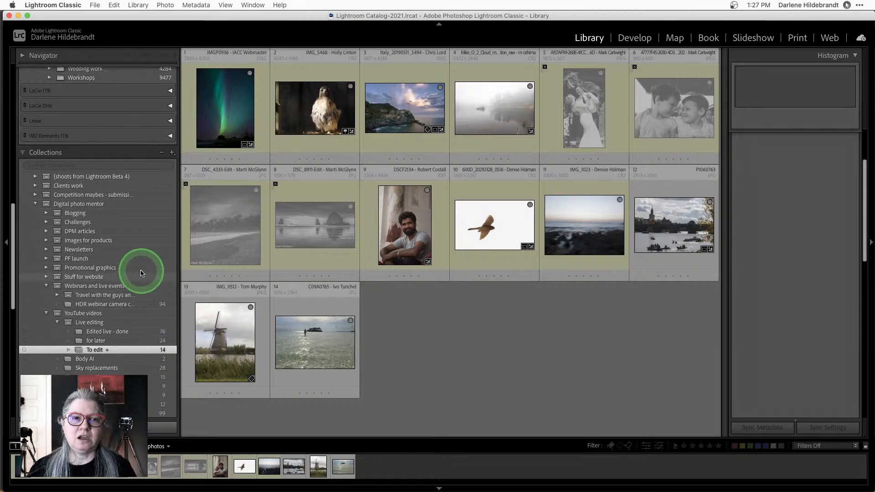
{"action": "scroll", "coordinate": [141, 273], "scroll_direction": "up", "scroll_amount": 10}
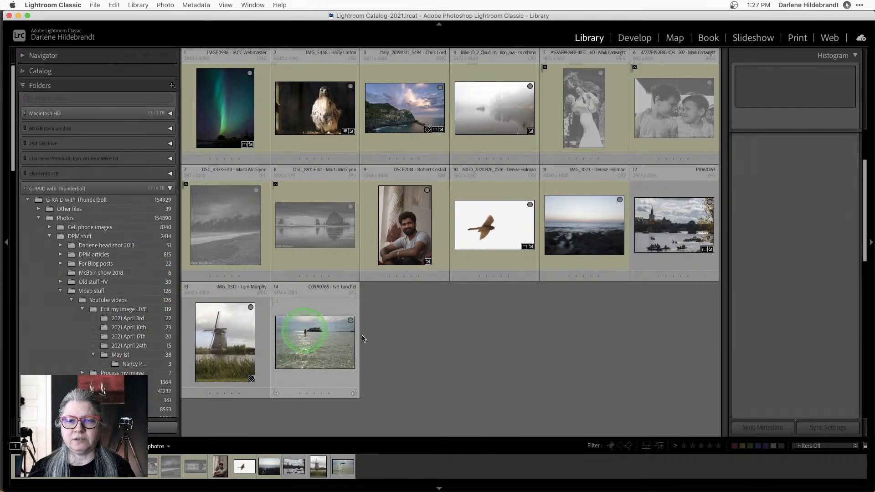
{"action": "left_click", "coordinate": [405, 340]}
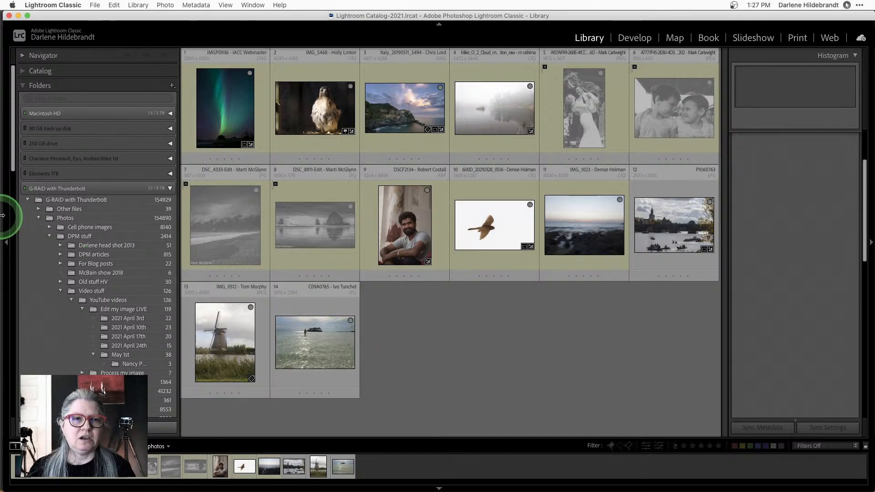
{"action": "left_click", "coordinate": [39, 87]}
{"action": "left_click", "coordinate": [23, 100]}
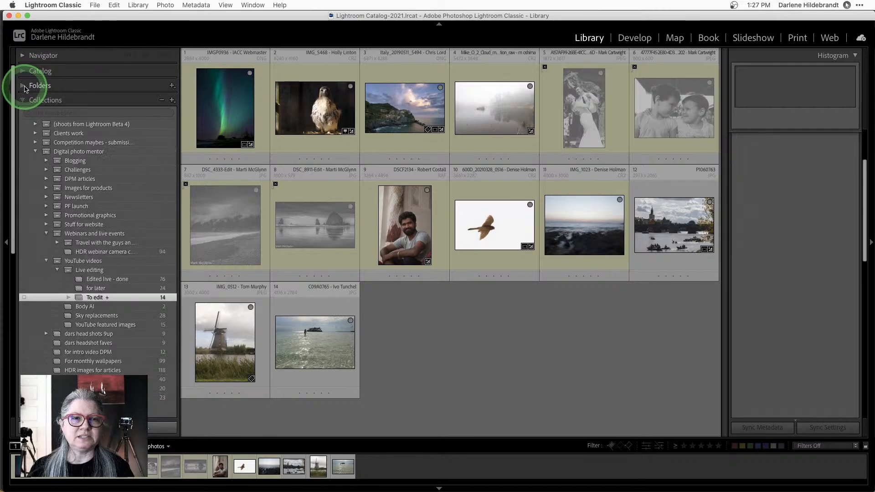
{"action": "left_click", "coordinate": [24, 100]}
{"action": "left_click", "coordinate": [22, 86]}
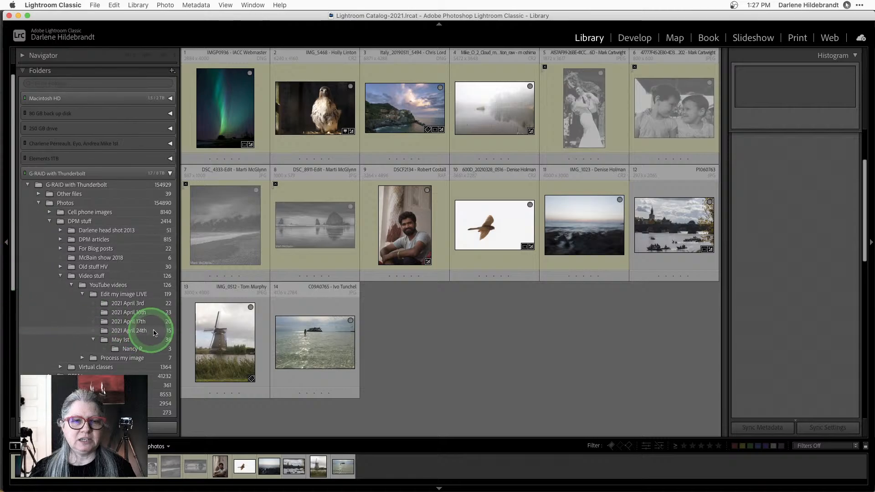
{"action": "left_click", "coordinate": [139, 339]}
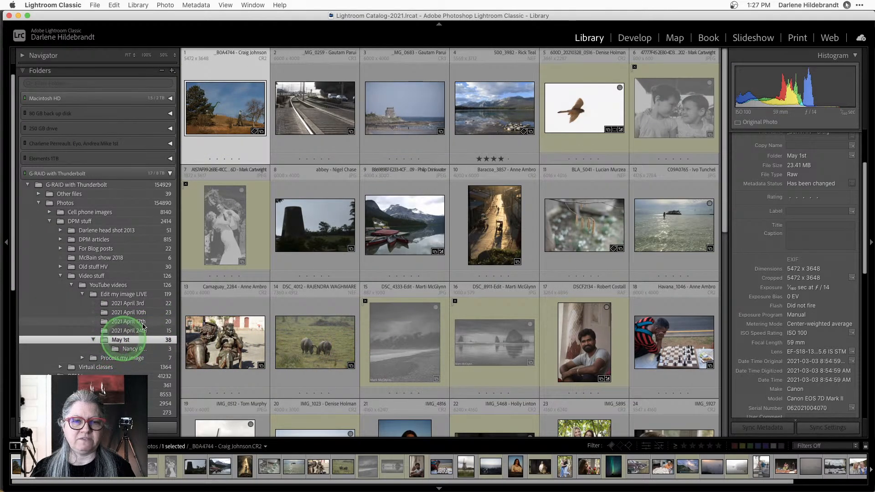
Step: Reveal the first photo's file in Finder, view the May 1st folder contents there, and return to Lightroom Classic
{"action": "right_click", "coordinate": [222, 101]}
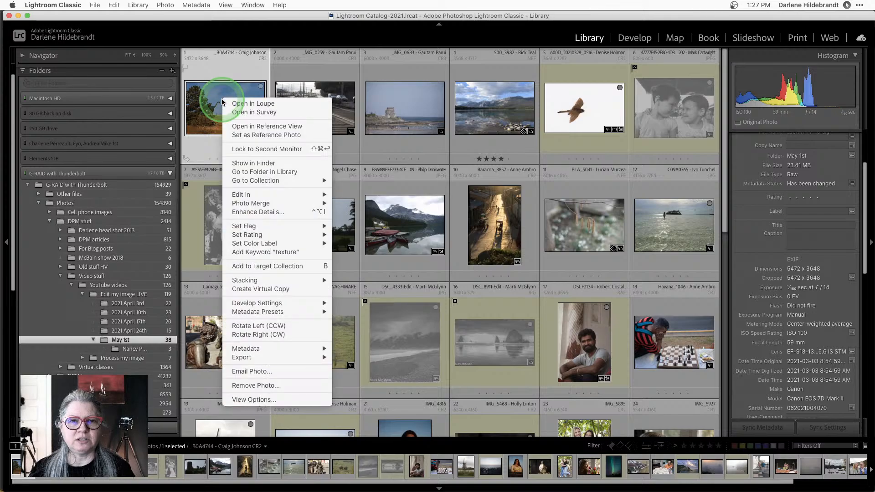
{"action": "left_click", "coordinate": [238, 163]}
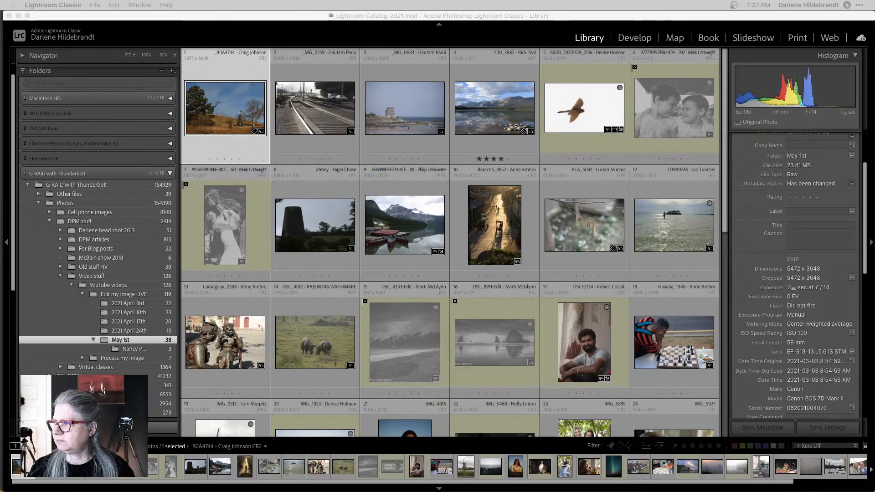
{"action": "left_click_drag", "start_coordinate": [874, 123], "coordinate": [602, 44]}
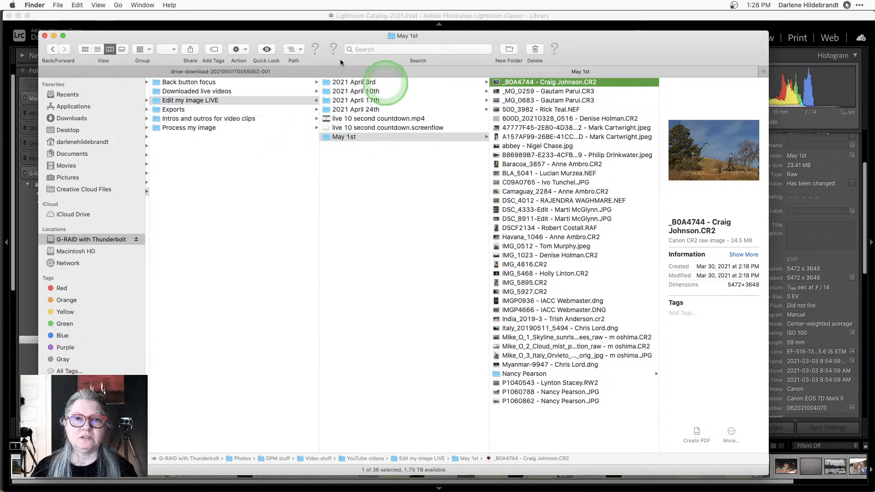
{"action": "left_click", "coordinate": [236, 28]}
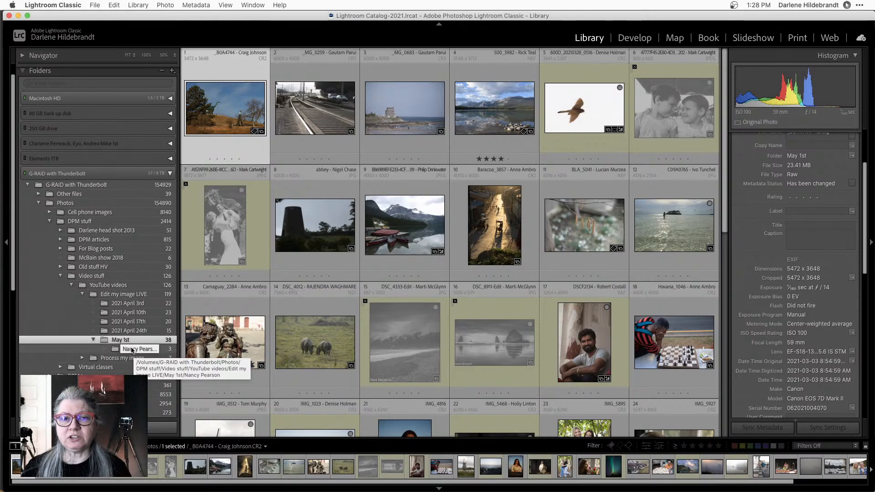
Step: Leave the May 1st folder and display the photos of the To edit collection under YouTube videos, Live editing
{"action": "scroll", "coordinate": [73, 291], "scroll_direction": "down", "scroll_amount": 3}
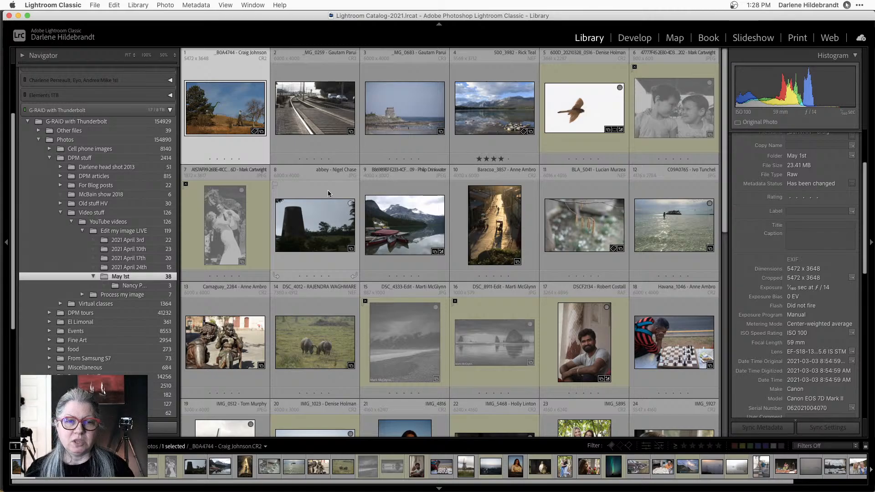
{"action": "scroll", "coordinate": [128, 216], "scroll_direction": "down", "scroll_amount": 3}
{"action": "scroll", "coordinate": [128, 215], "scroll_direction": "down", "scroll_amount": 2}
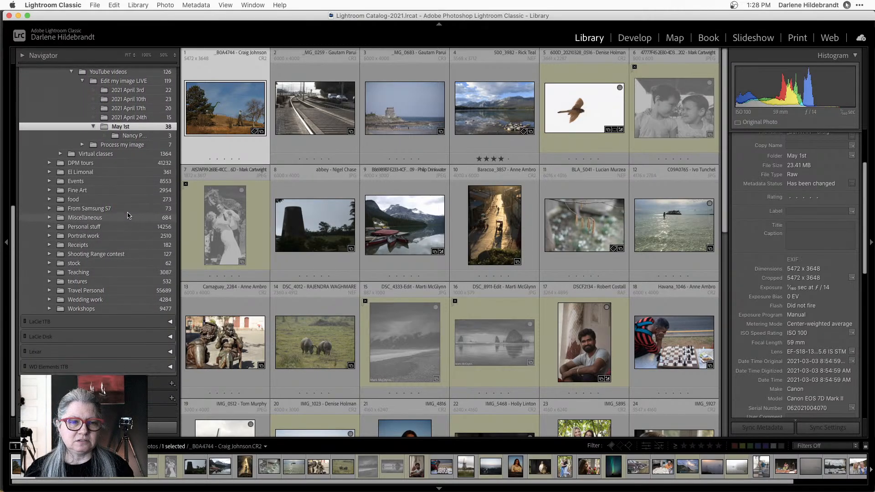
{"action": "left_click", "coordinate": [39, 391]}
{"action": "scroll", "coordinate": [98, 283], "scroll_direction": "down", "scroll_amount": 2}
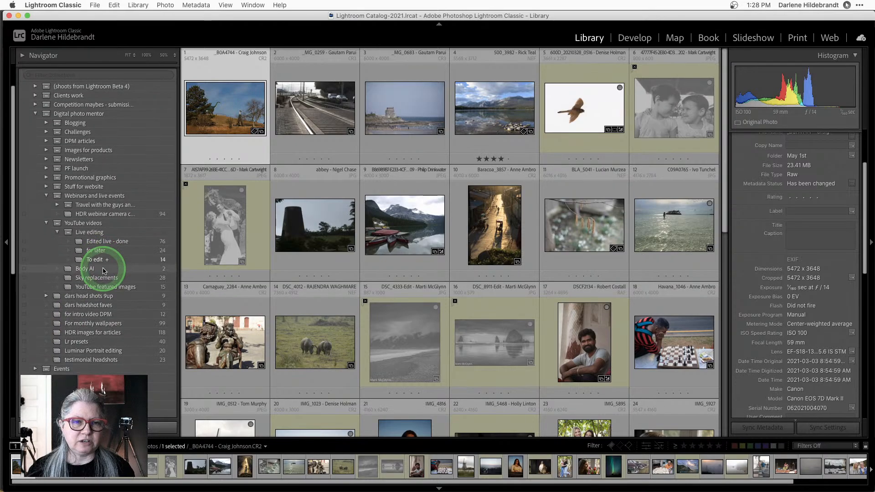
{"action": "left_click", "coordinate": [101, 260]}
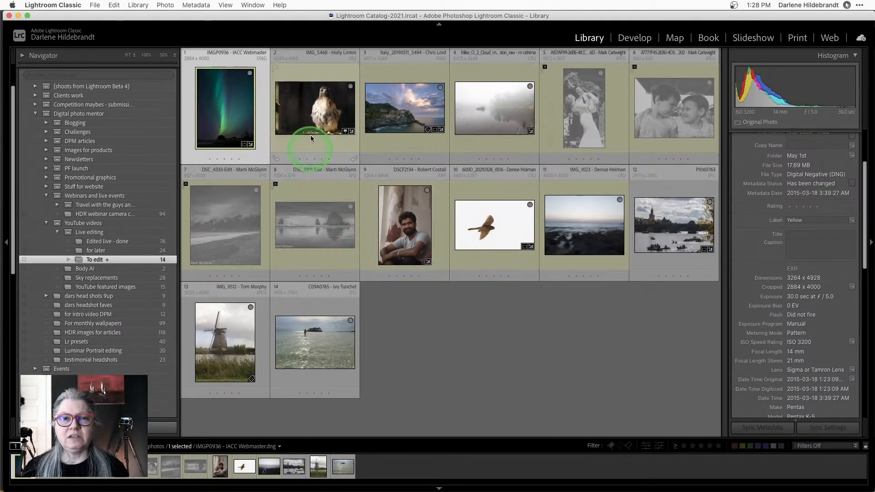
Step: Create a virtual copy of the aurora photo IMGP0936, return to the grid and clear the selection
{"action": "double_click", "coordinate": [237, 115]}
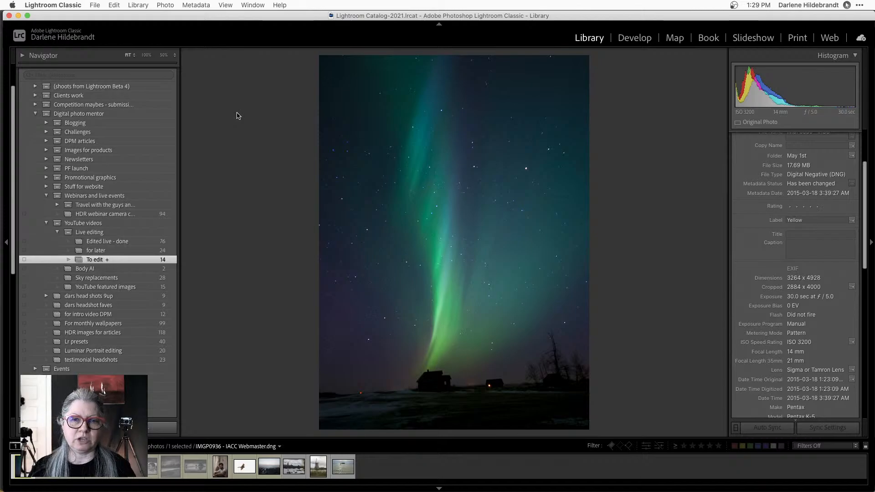
{"action": "right_click", "coordinate": [378, 128]}
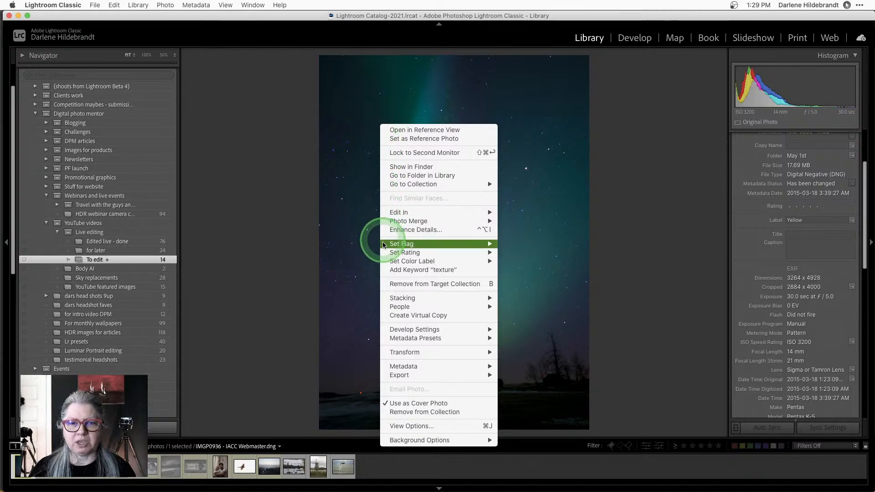
{"action": "left_click", "coordinate": [401, 316]}
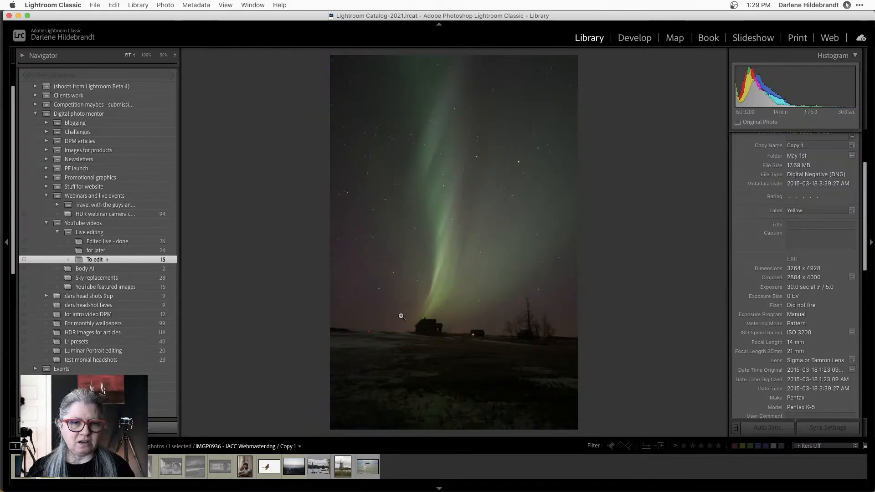
{"action": "key", "text": "g"}
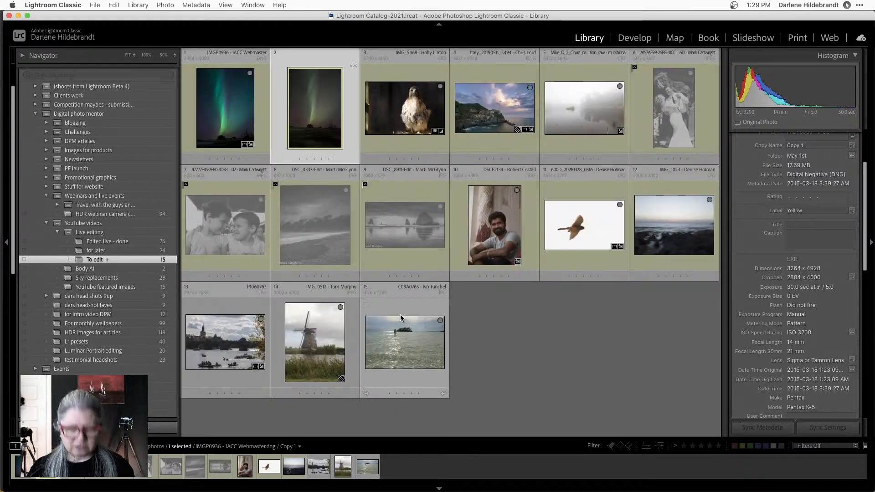
{"action": "key", "text": "super+d"}
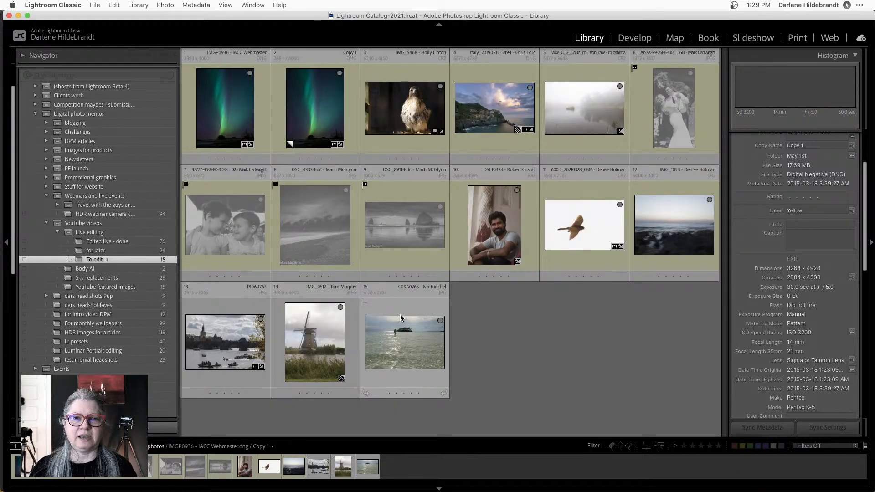
{"action": "left_click", "coordinate": [401, 318]}
Step: Reveal the original aurora photo's file in Finder, preview the unedited DNG enlarged, and return to Lightroom Classic
{"action": "left_click", "coordinate": [225, 104]}
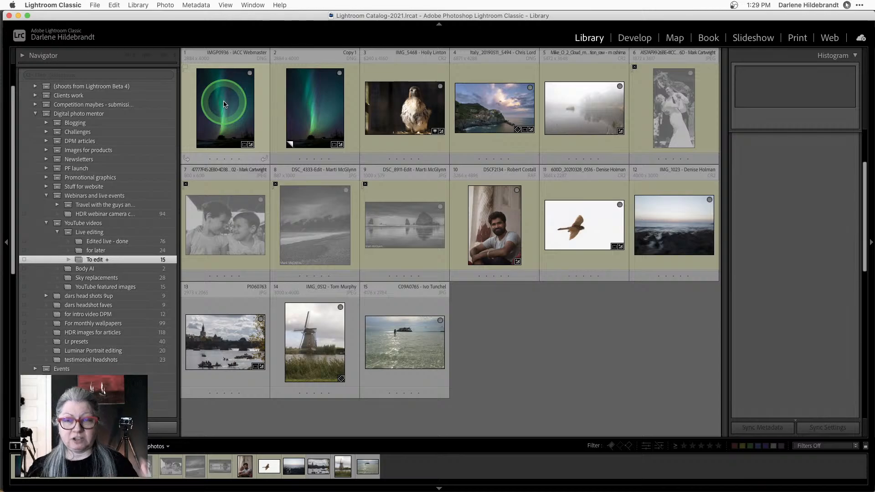
{"action": "right_click", "coordinate": [224, 104]}
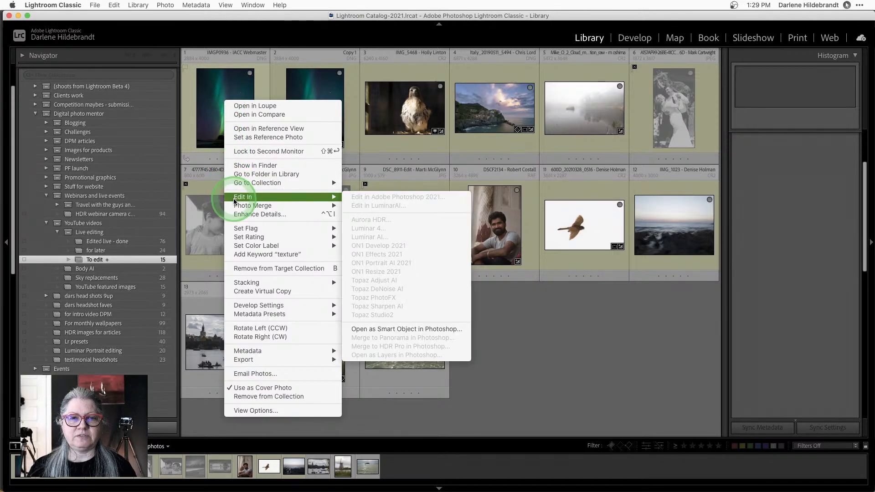
{"action": "left_click", "coordinate": [238, 167]}
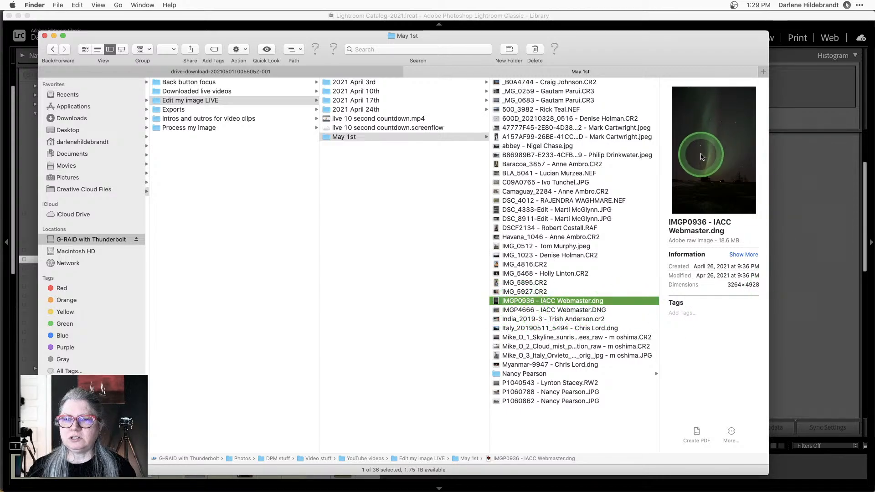
{"action": "key", "text": "space"}
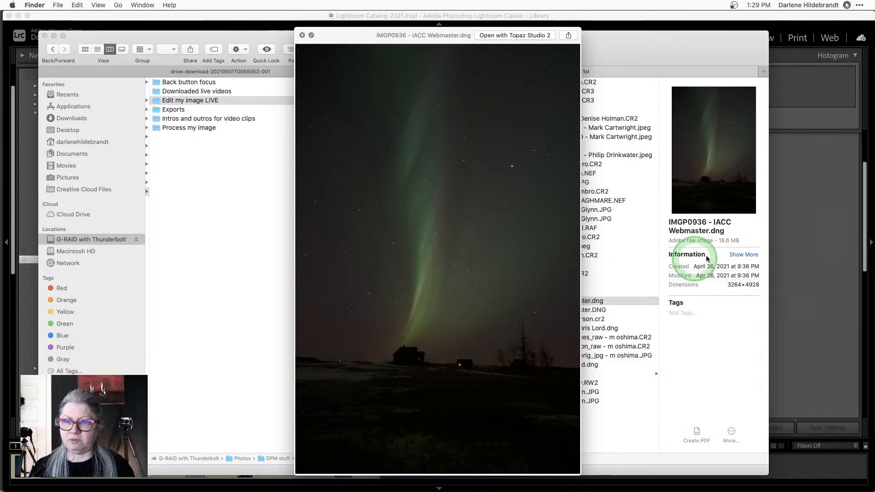
{"action": "key", "text": "space"}
{"action": "left_click", "coordinate": [789, 225]}
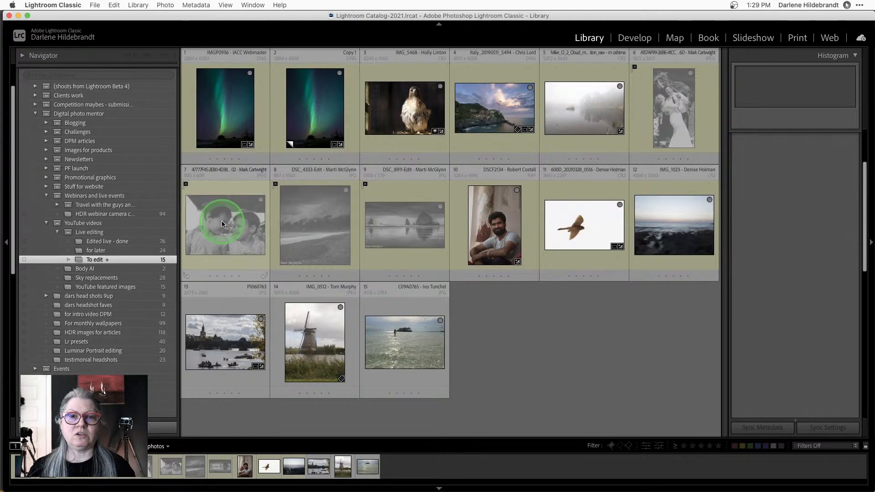
Step: Open the aurora photo's virtual copy in Develop, convert it to Black & White, compare with color, and return to the grid
{"action": "double_click", "coordinate": [303, 112]}
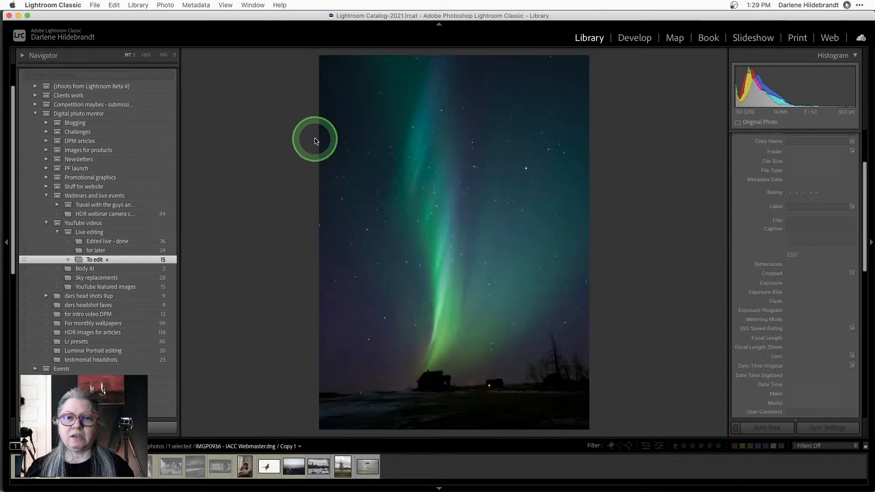
{"action": "key", "text": "d"}
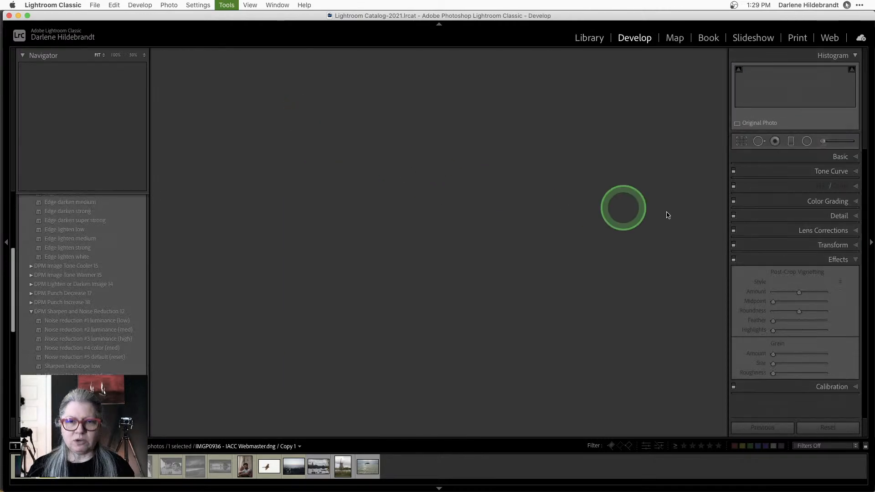
{"action": "left_click", "coordinate": [787, 242]}
{"action": "left_click", "coordinate": [821, 158]}
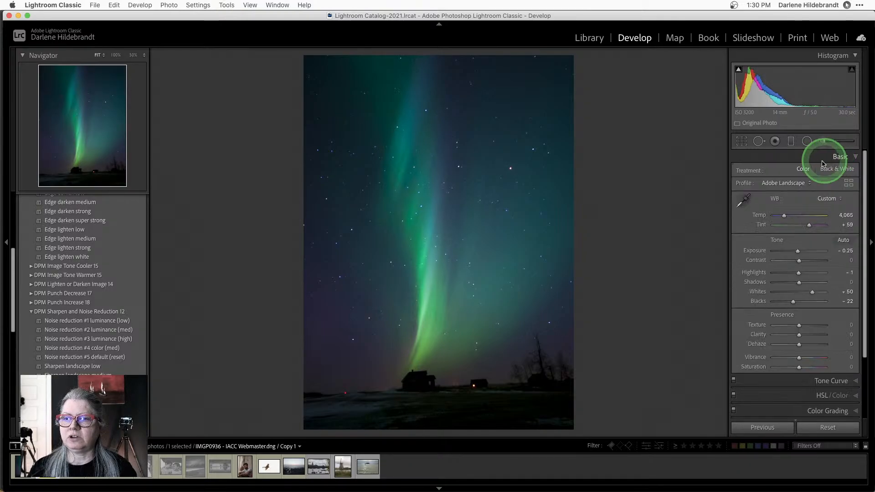
{"action": "left_click", "coordinate": [828, 170]}
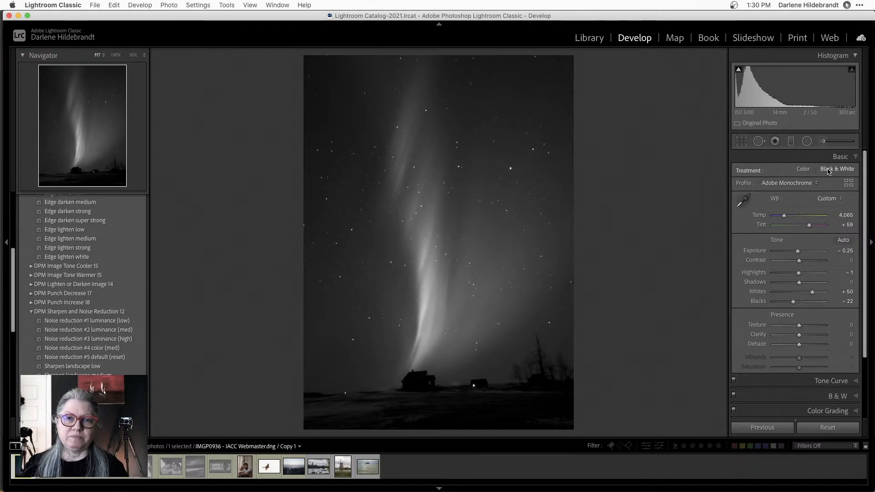
{"action": "key", "text": "v"}
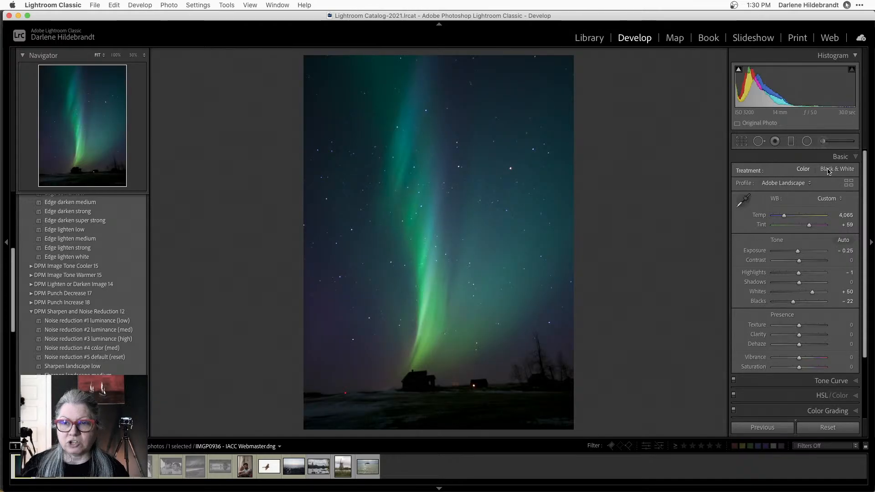
{"action": "left_click", "coordinate": [828, 171]}
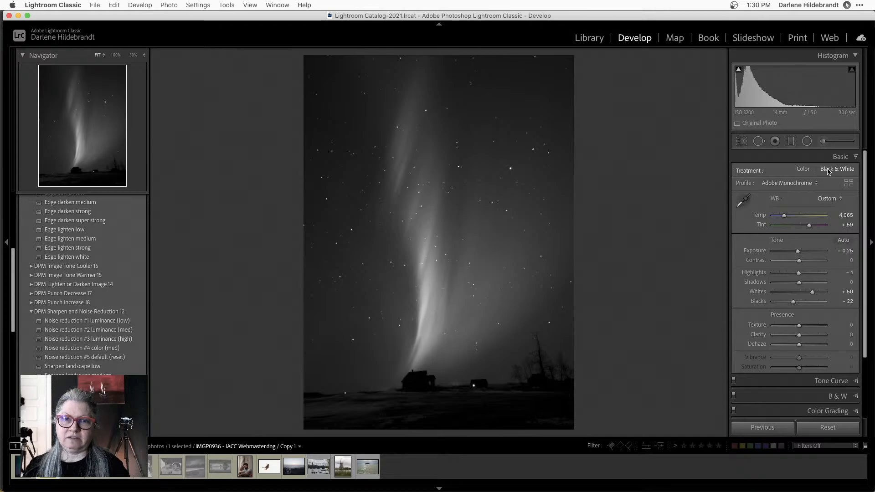
{"action": "key", "text": "g"}
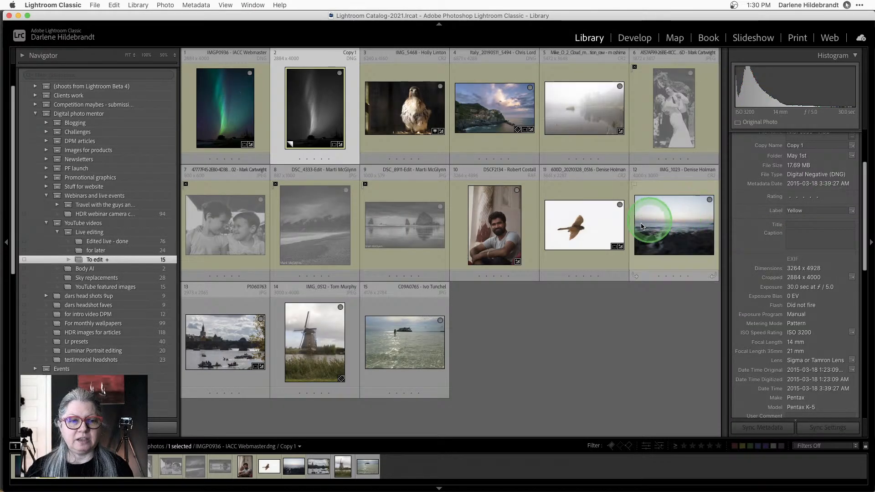
Step: Select the color aurora photo together with its black-and-white copy and start exporting both with the Facebook 2048 px preset
{"action": "left_click", "coordinate": [236, 115], "text": "super"}
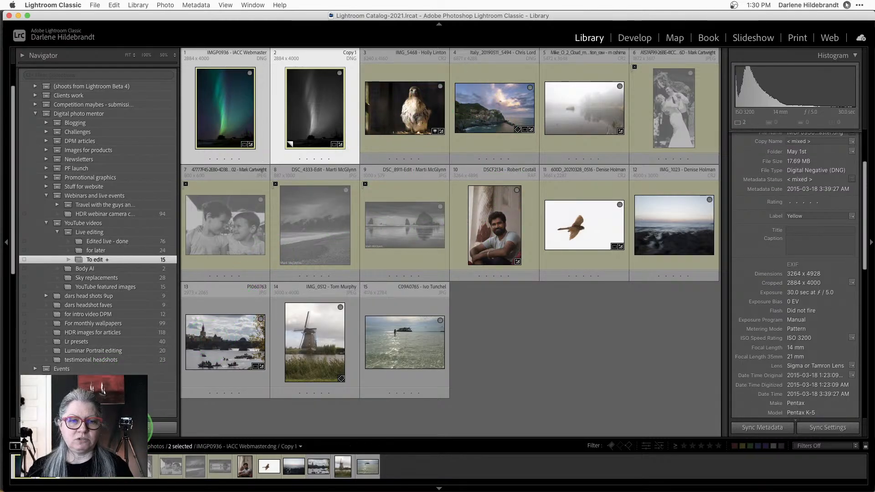
{"action": "key", "text": "super+shift+e"}
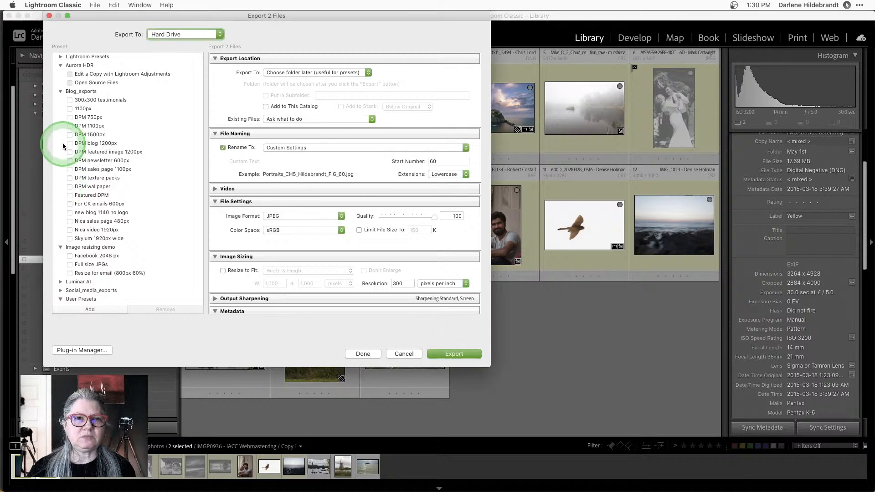
{"action": "scroll", "coordinate": [69, 146], "scroll_direction": "down", "scroll_amount": 3}
{"action": "left_click", "coordinate": [89, 214]}
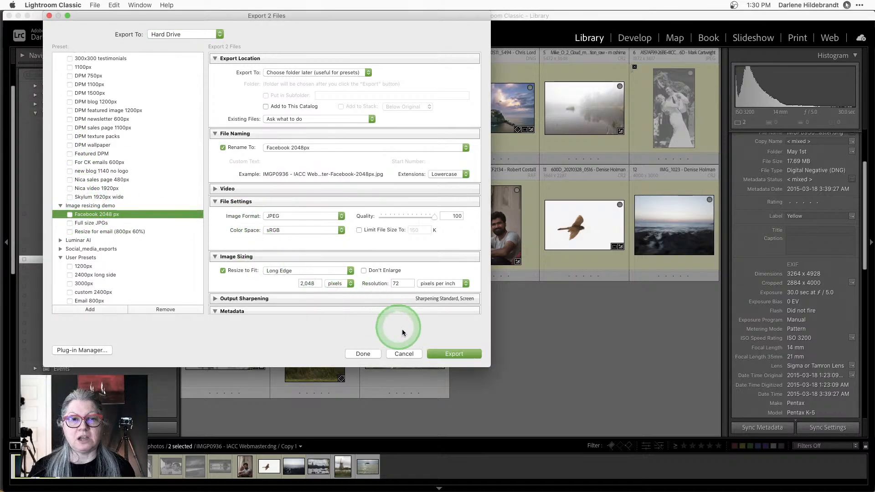
{"action": "left_click", "coordinate": [442, 354]}
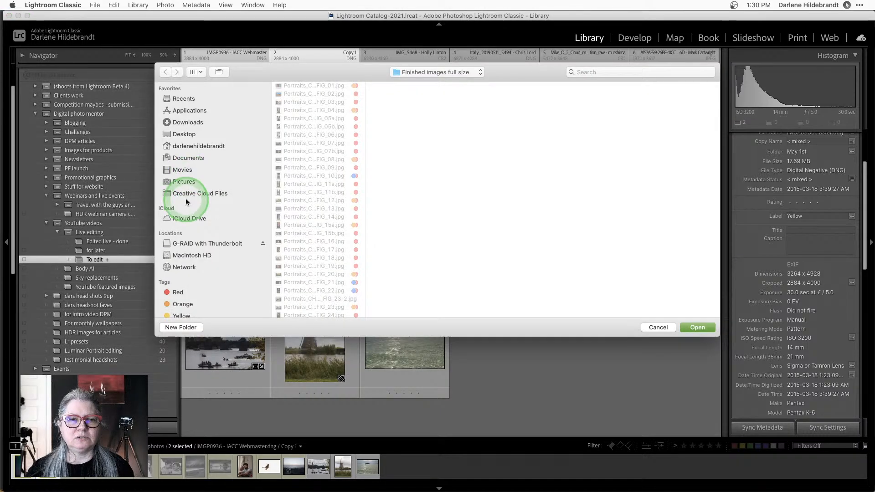
Step: Navigate the export destination to Photos, DPM stuff, Video stuff, YouTube videos, Edit my image LIVE on the G-RAID with Thunderbolt drive
{"action": "scroll", "coordinate": [187, 194], "scroll_direction": "down", "scroll_amount": 3}
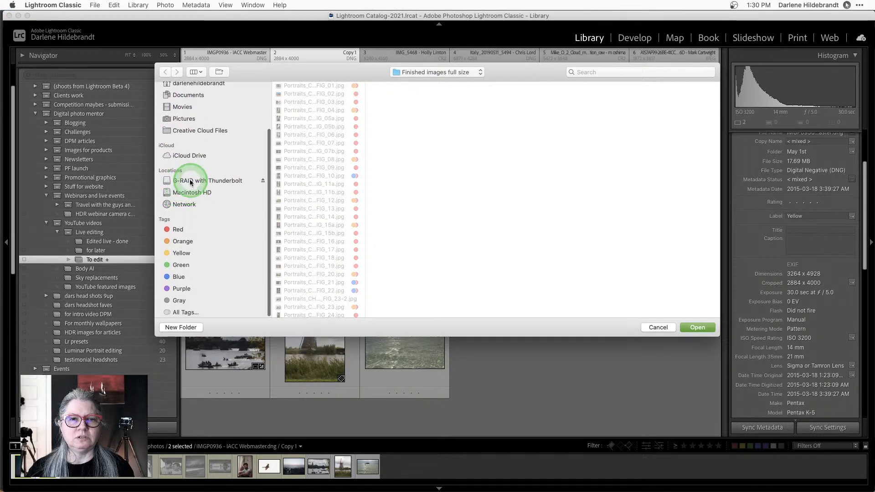
{"action": "left_click", "coordinate": [196, 181]}
{"action": "left_click", "coordinate": [296, 151]}
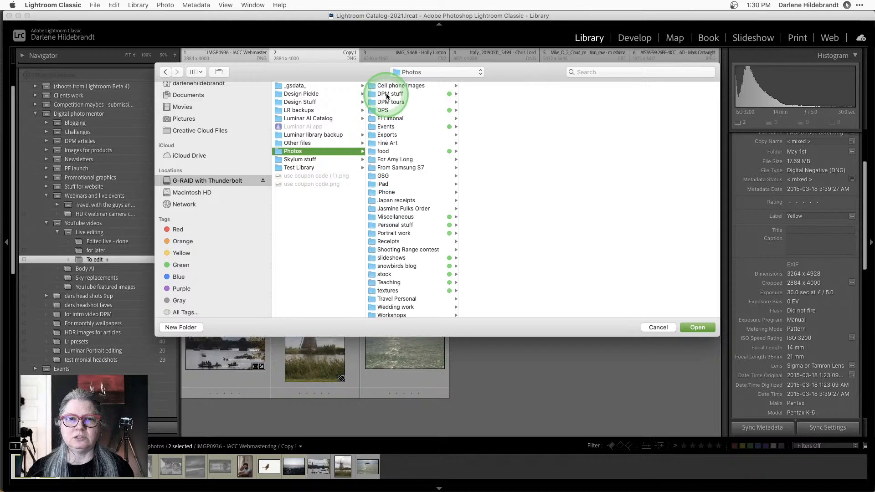
{"action": "left_click", "coordinate": [389, 94]}
{"action": "left_click", "coordinate": [476, 268]}
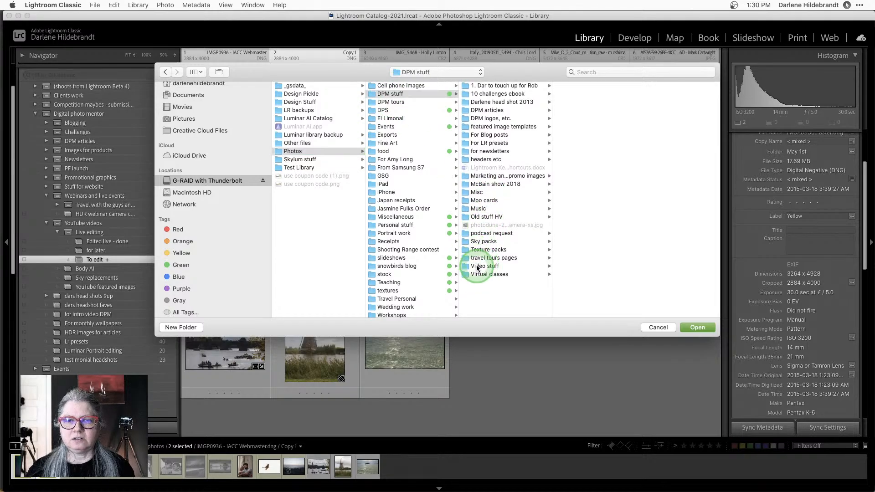
{"action": "left_click", "coordinate": [583, 184]}
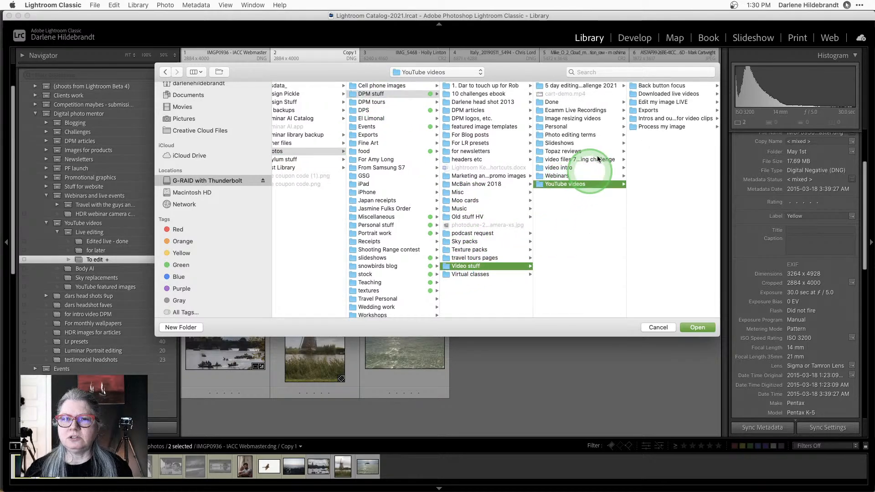
{"action": "left_click", "coordinate": [660, 102]}
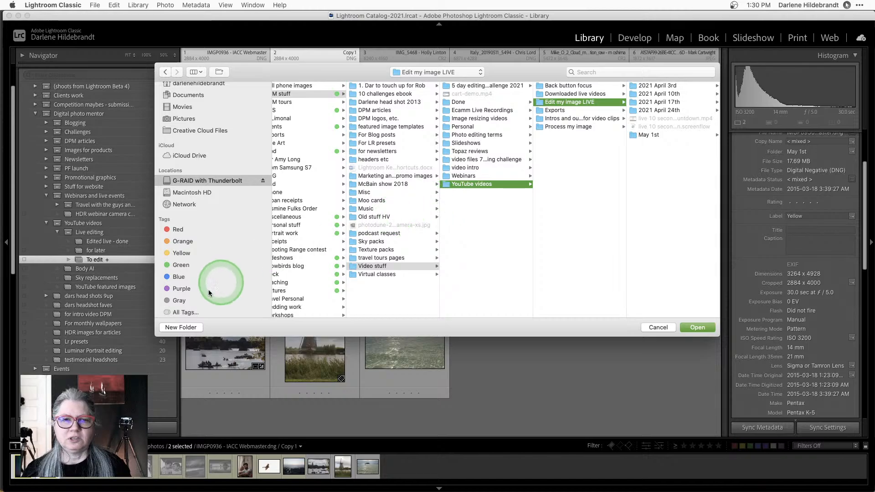
Step: Create a folder named Exports inside Edit my image LIVE and export both aurora versions into it
{"action": "left_click", "coordinate": [167, 329]}
{"action": "type", "text": "Ex"}
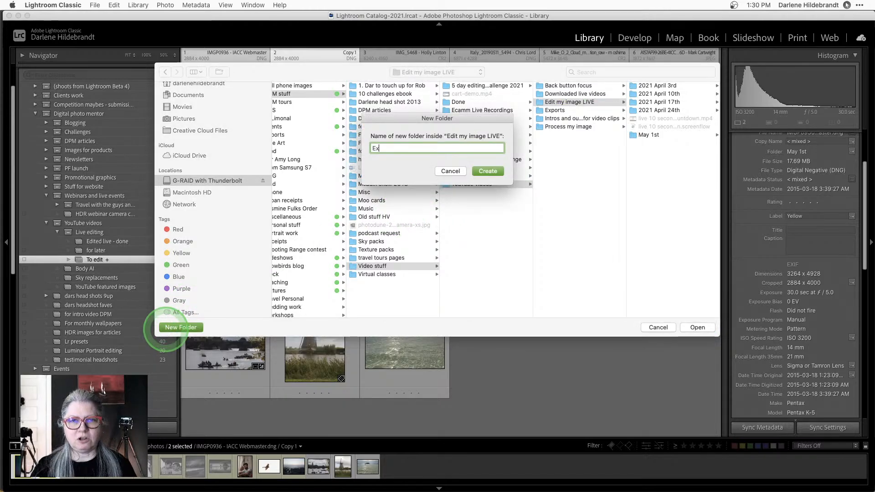
{"action": "type", "text": "ports"}
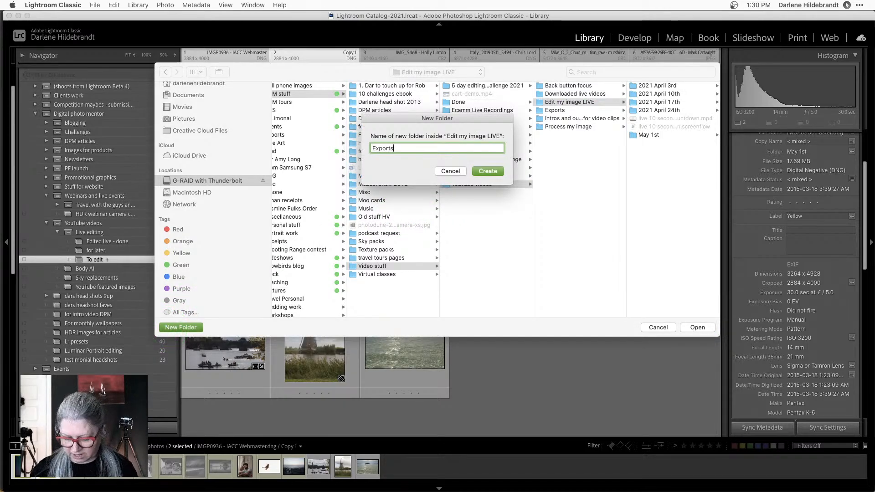
{"action": "key", "text": "Return"}
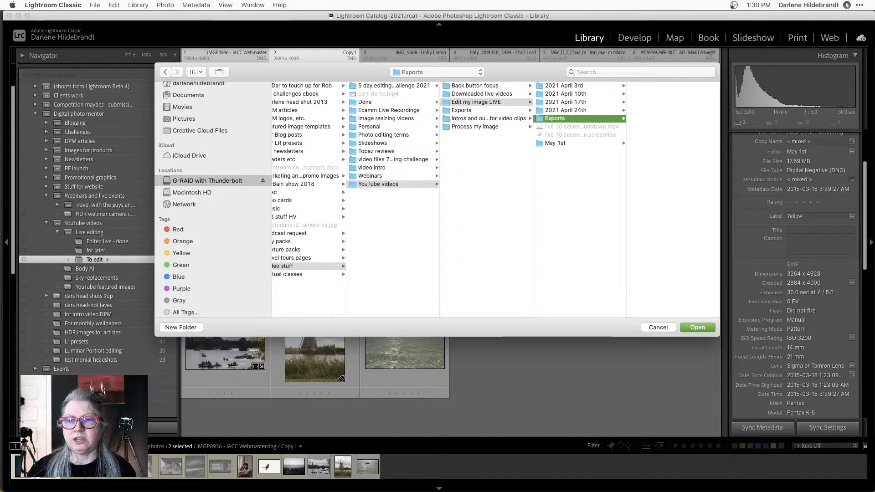
{"action": "left_click", "coordinate": [692, 327]}
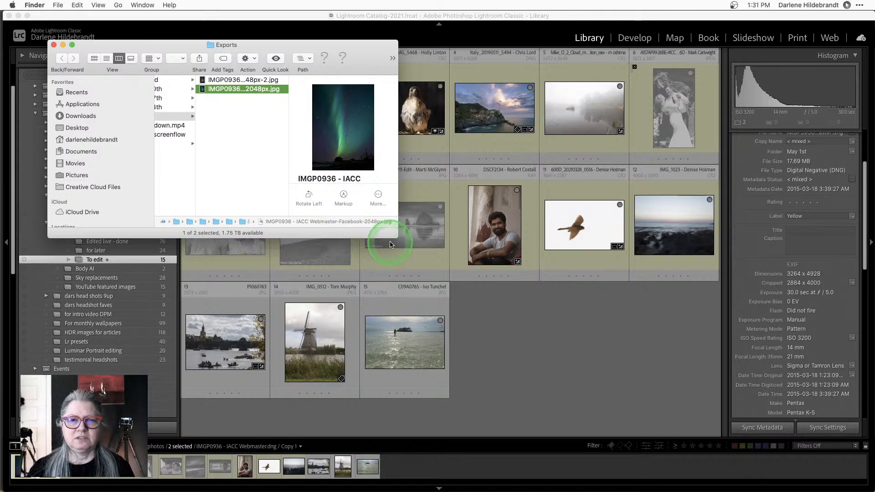
Step: Enlarge the Exports folder window, preview the color and black-and-white JPEGs, and return to Lightroom Classic
{"action": "left_click_drag", "start_coordinate": [397, 237], "coordinate": [569, 383]}
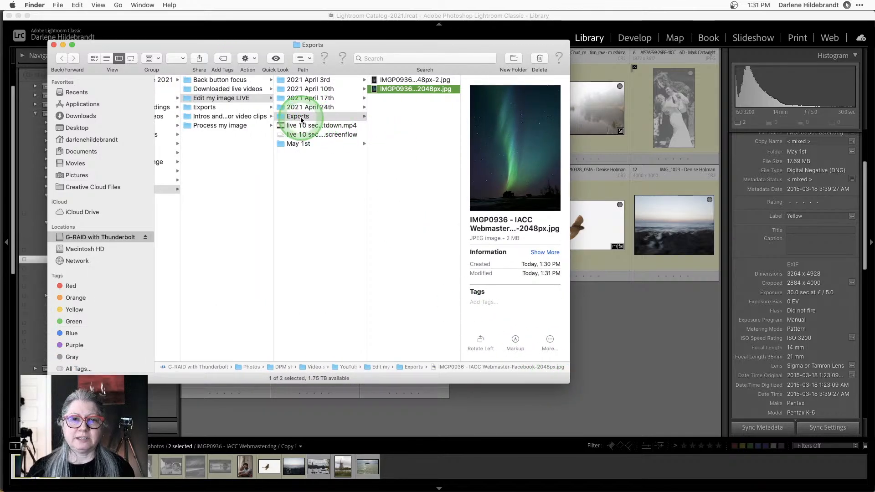
{"action": "key", "text": "space"}
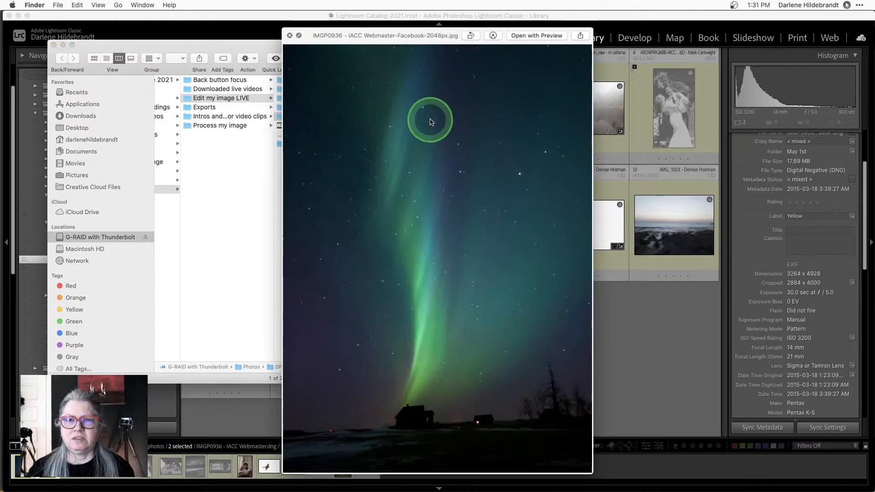
{"action": "key", "text": "Down"}
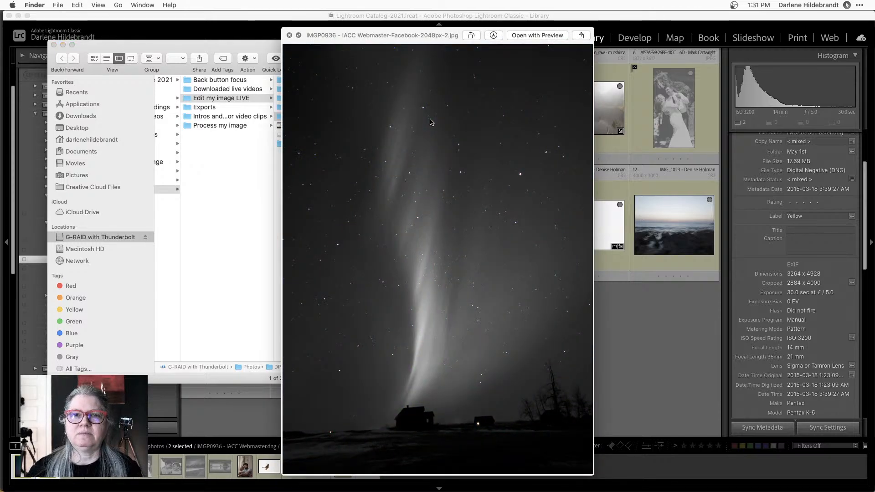
{"action": "key", "text": "space"}
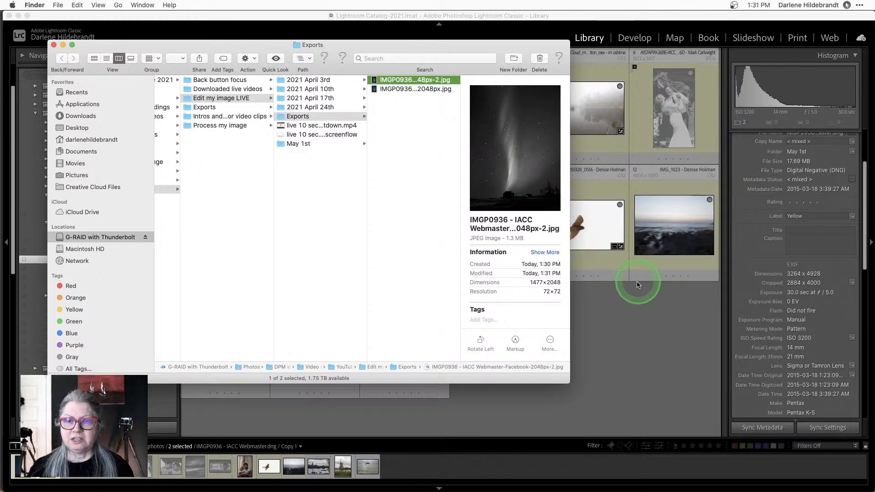
{"action": "left_click", "coordinate": [632, 316]}
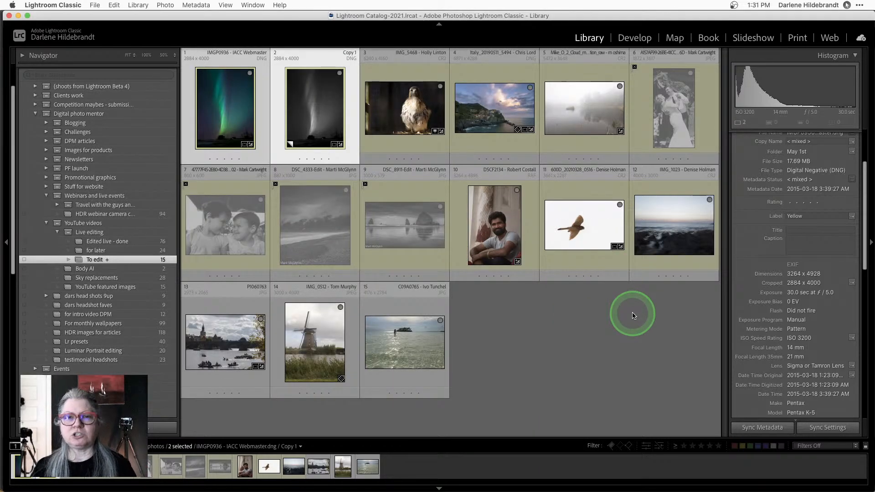